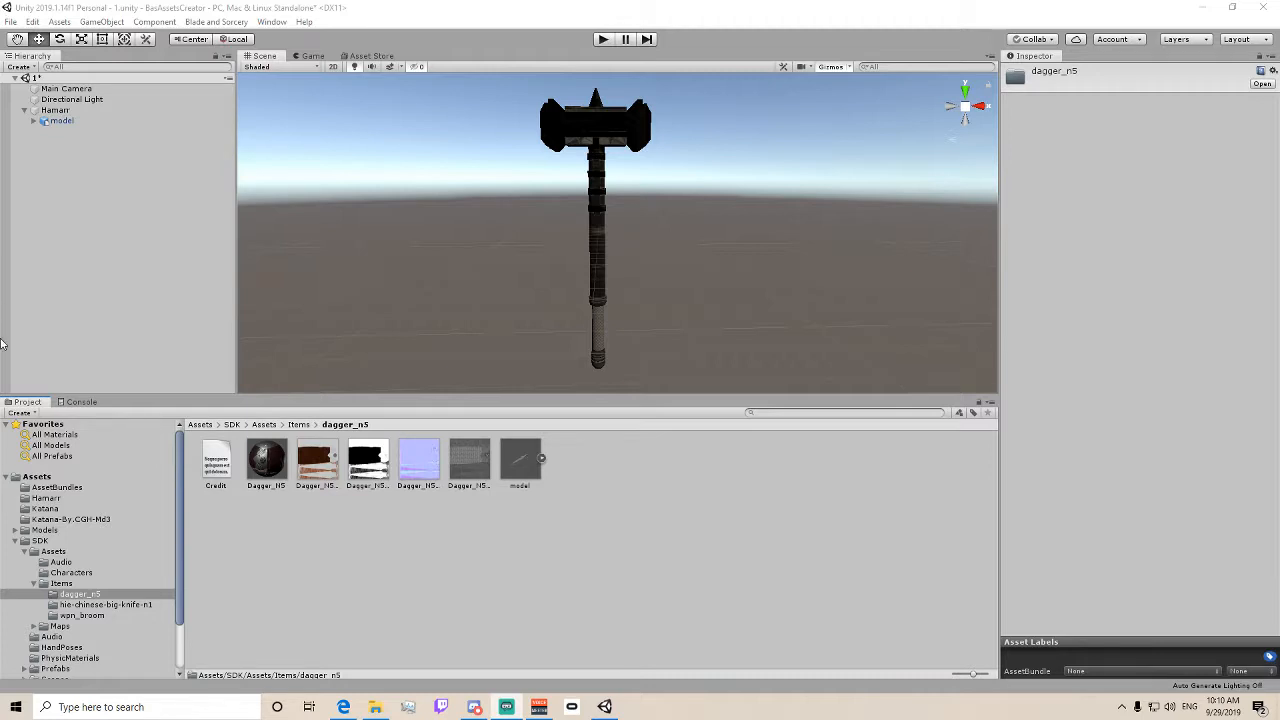
- Open Unity Hub, review the installed editor versions and the project list, and close it
{"action": "key", "text": "super"}
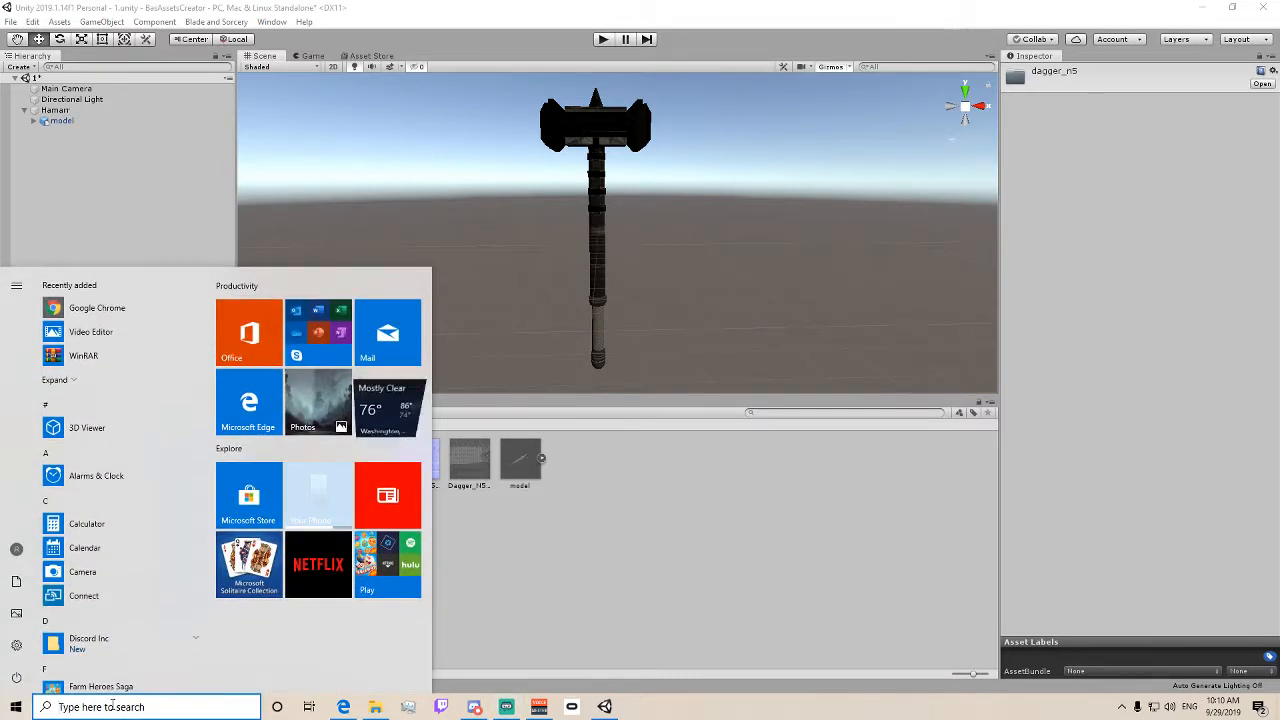
{"action": "type", "text": "unity"}
{"action": "key", "text": "Return"}
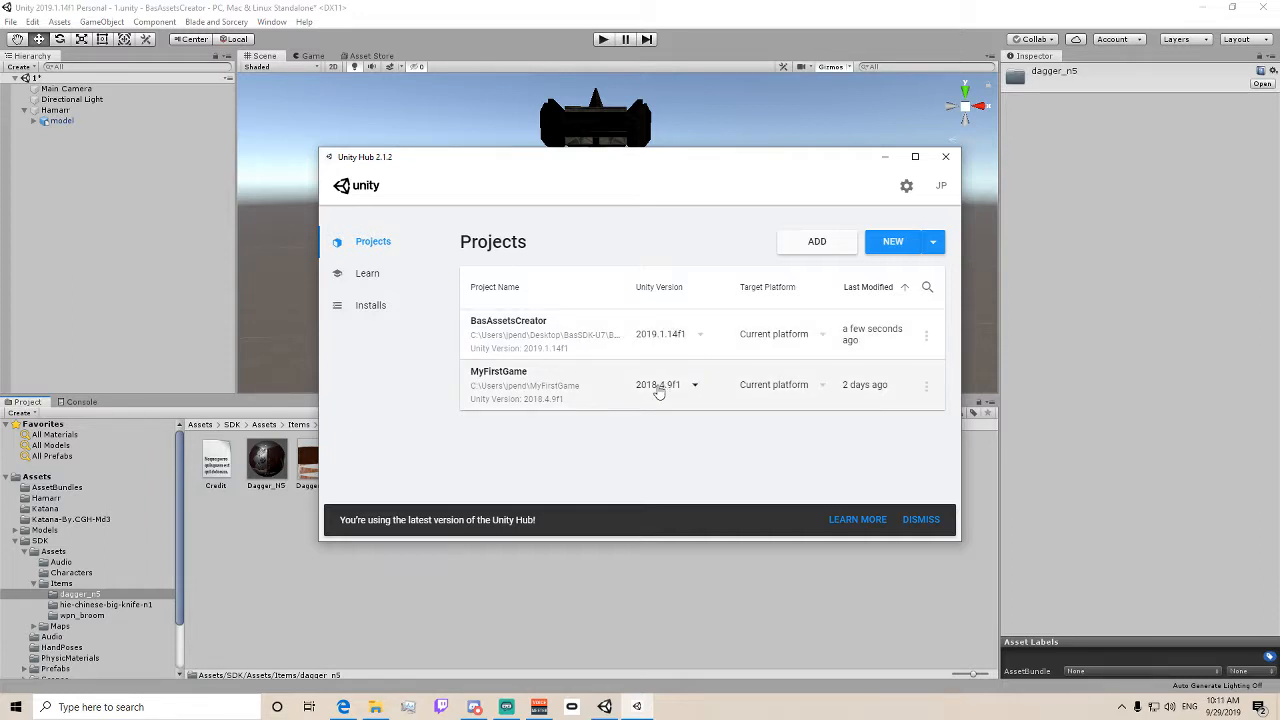
{"action": "left_click", "coordinate": [394, 310]}
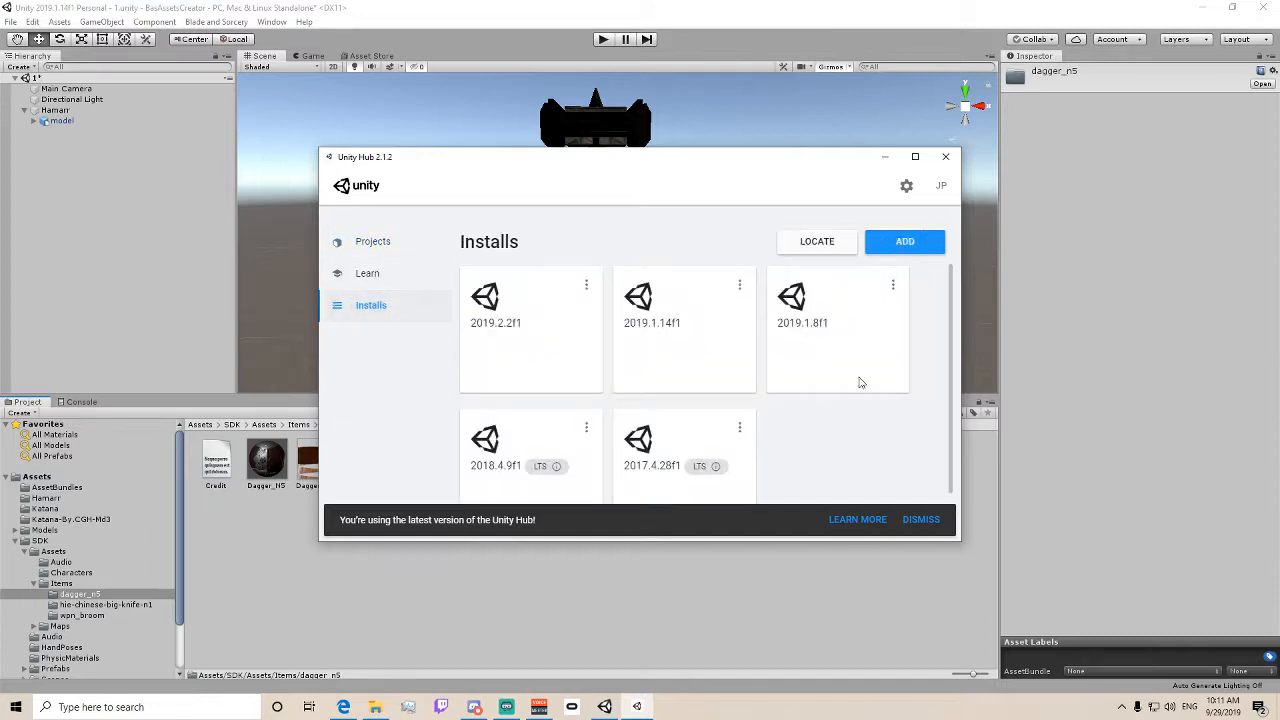
{"action": "scroll", "coordinate": [860, 383], "scroll_direction": "down", "scroll_amount": 1}
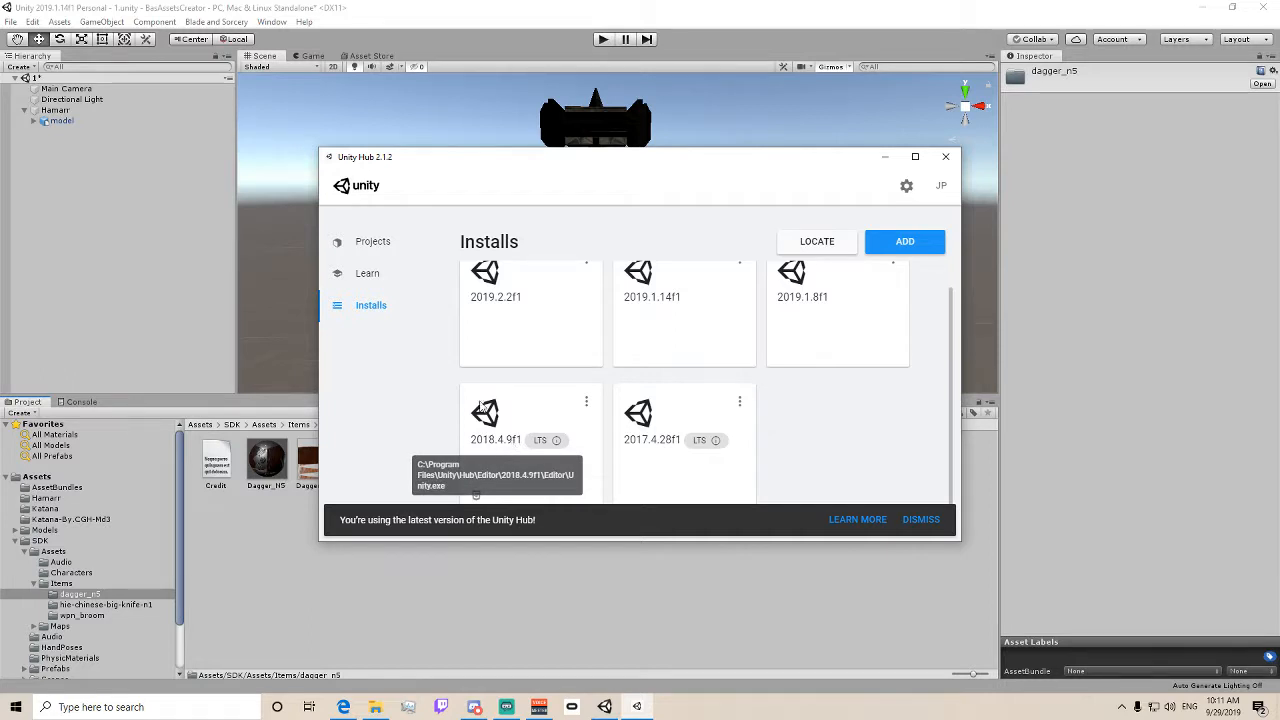
{"action": "left_click", "coordinate": [370, 244]}
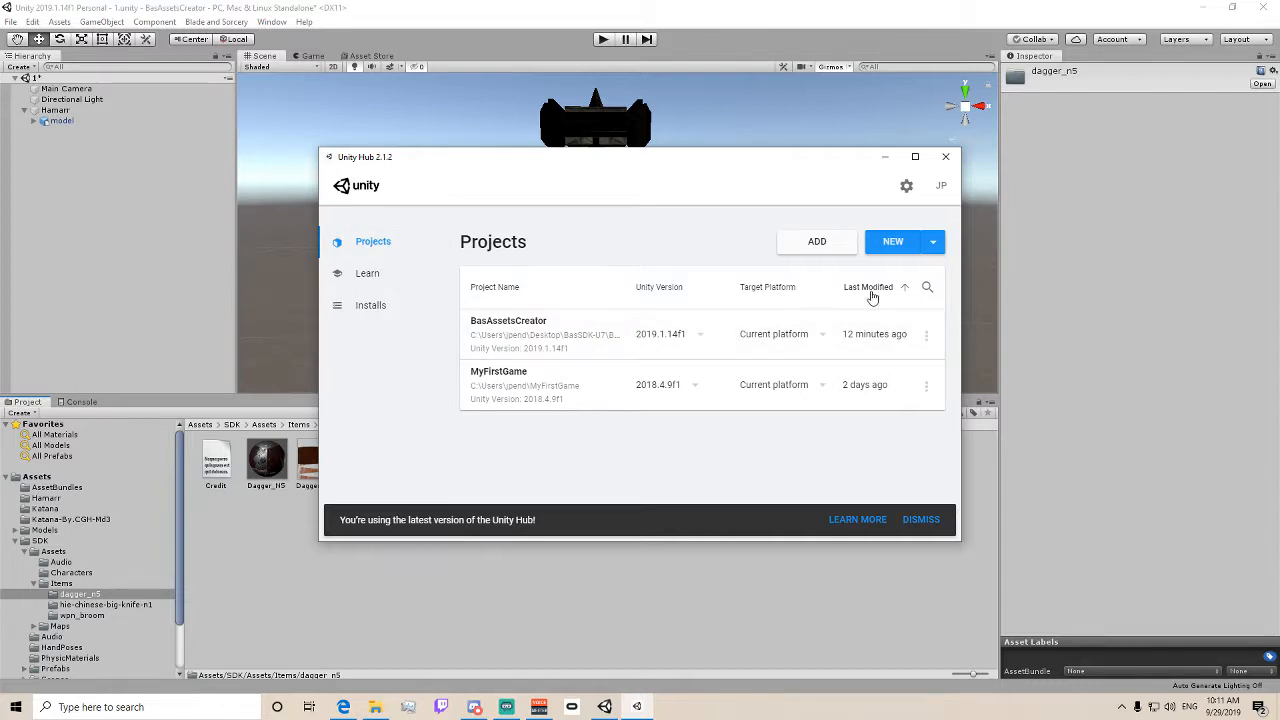
{"action": "left_click", "coordinate": [945, 156]}
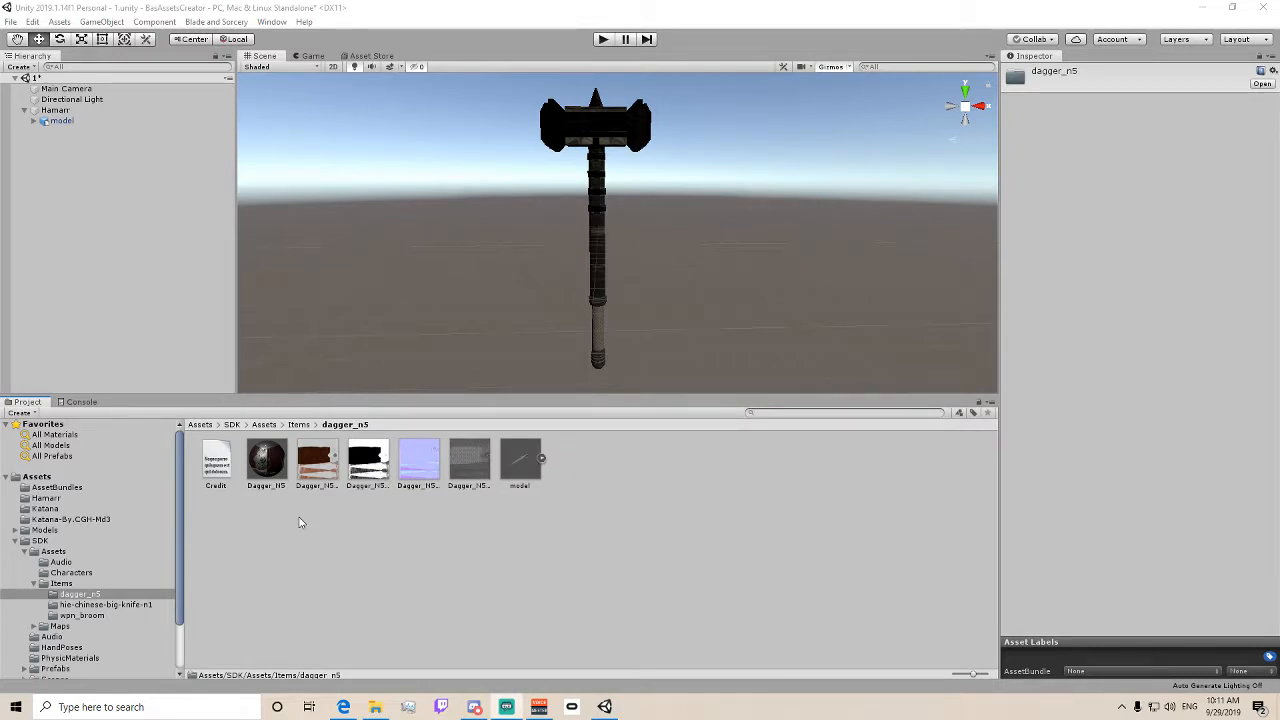
- Open the Models folder under Assets and examine the hammer in the scene
{"action": "left_click", "coordinate": [40, 478]}
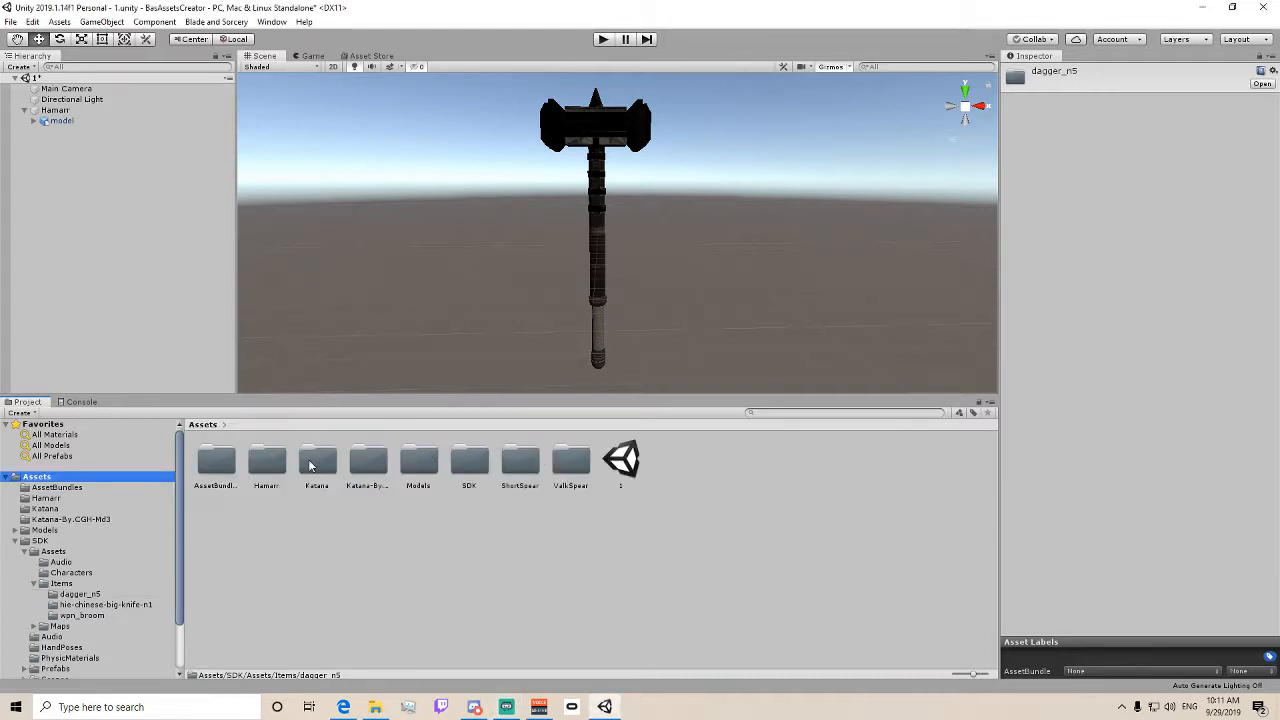
{"action": "left_click", "coordinate": [425, 456]}
{"action": "double_click", "coordinate": [425, 456]}
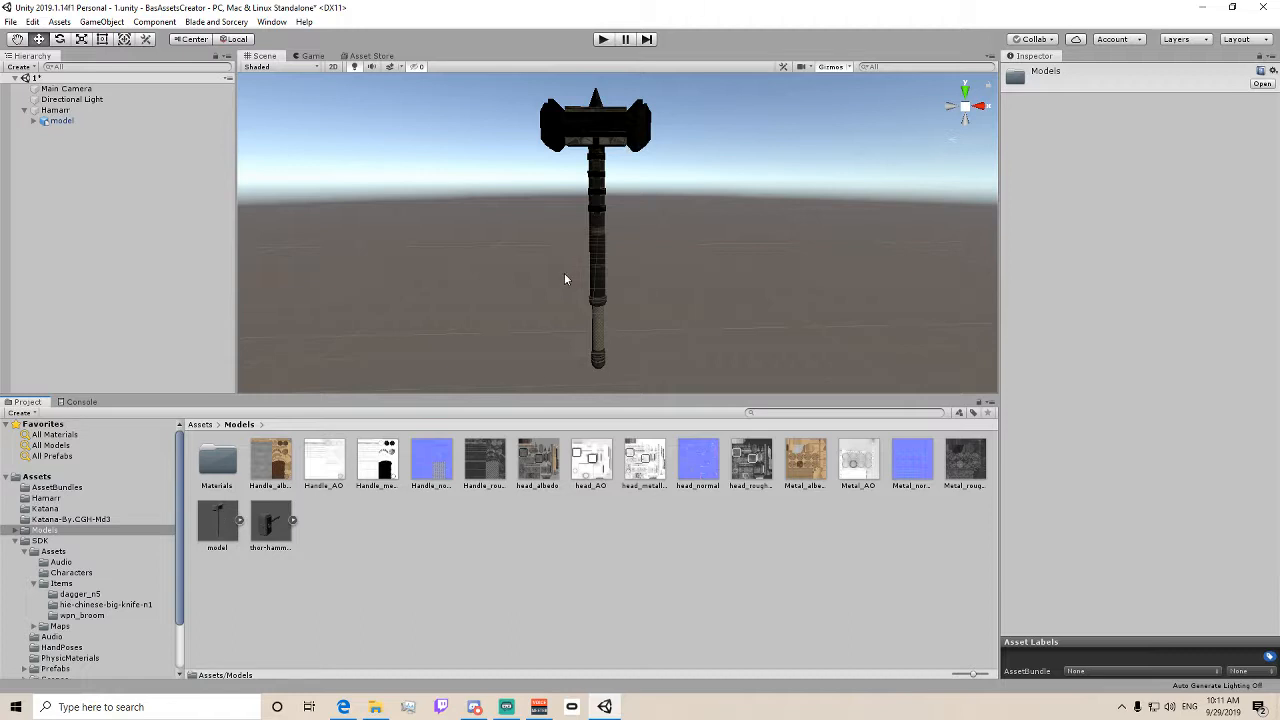
{"action": "mouse_move", "coordinate": [600, 172]}
{"action": "middle_mouse_down"}
{"action": "mouse_move", "coordinate": [603, 219]}
{"action": "mouse_move", "coordinate": [603, 187]}
{"action": "middle_mouse_up"}
{"action": "scroll", "coordinate": [604, 186], "scroll_direction": "up", "scroll_amount": 3}
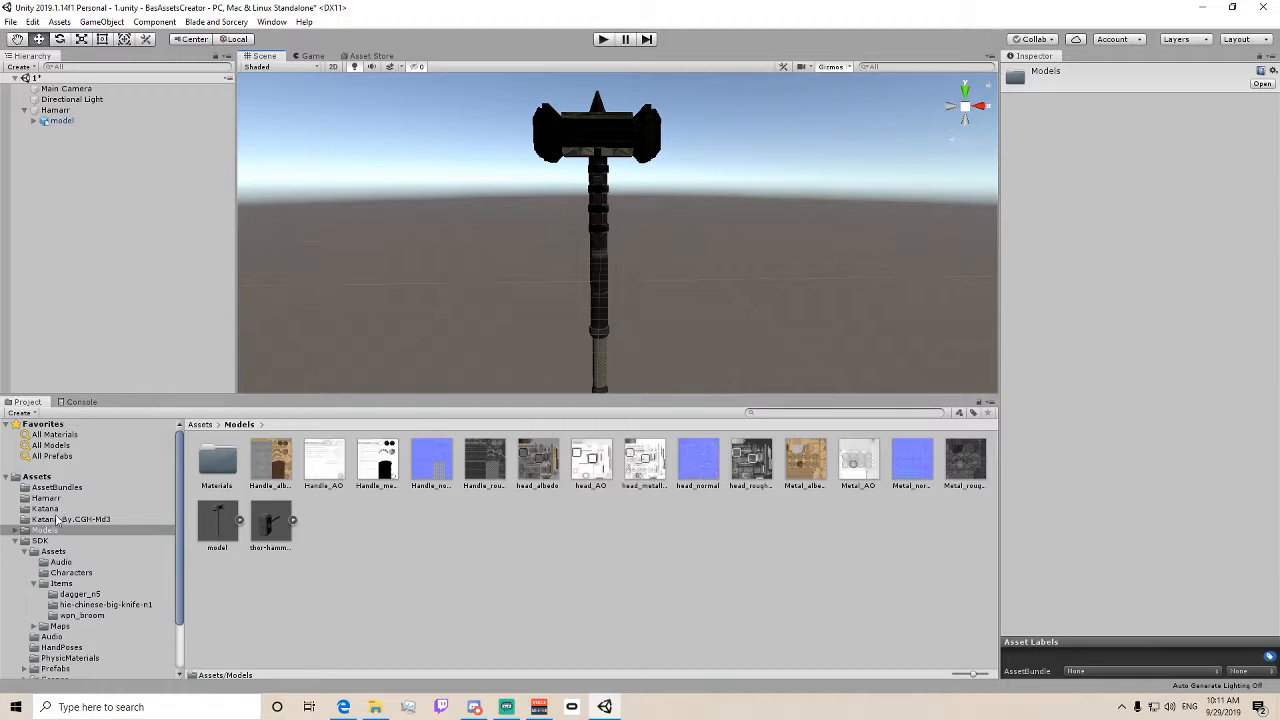
- Add the dagger model from the SDK's dagger_n5 item folder to the scene
{"action": "left_click", "coordinate": [92, 595]}
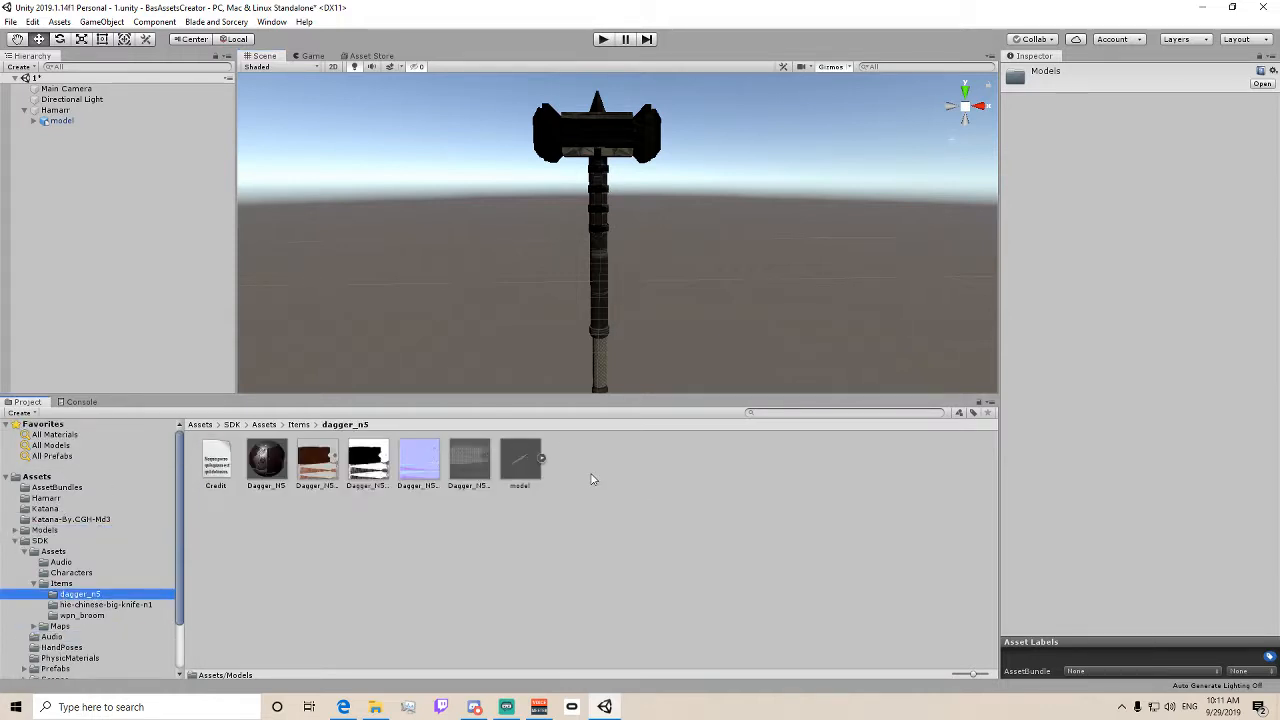
{"action": "scroll", "coordinate": [624, 318], "scroll_direction": "down", "scroll_amount": 2}
{"action": "left_click_drag", "start_coordinate": [510, 458], "coordinate": [567, 309]}
{"action": "scroll", "coordinate": [567, 309], "scroll_direction": "up", "scroll_amount": 3}
{"action": "middle_click_drag", "start_coordinate": [572, 325], "coordinate": [685, 235]}
- Set the dagger model's position to 0 on X, Y and Z
{"action": "left_click", "coordinate": [1138, 123]}
{"action": "type", "text": "0"}
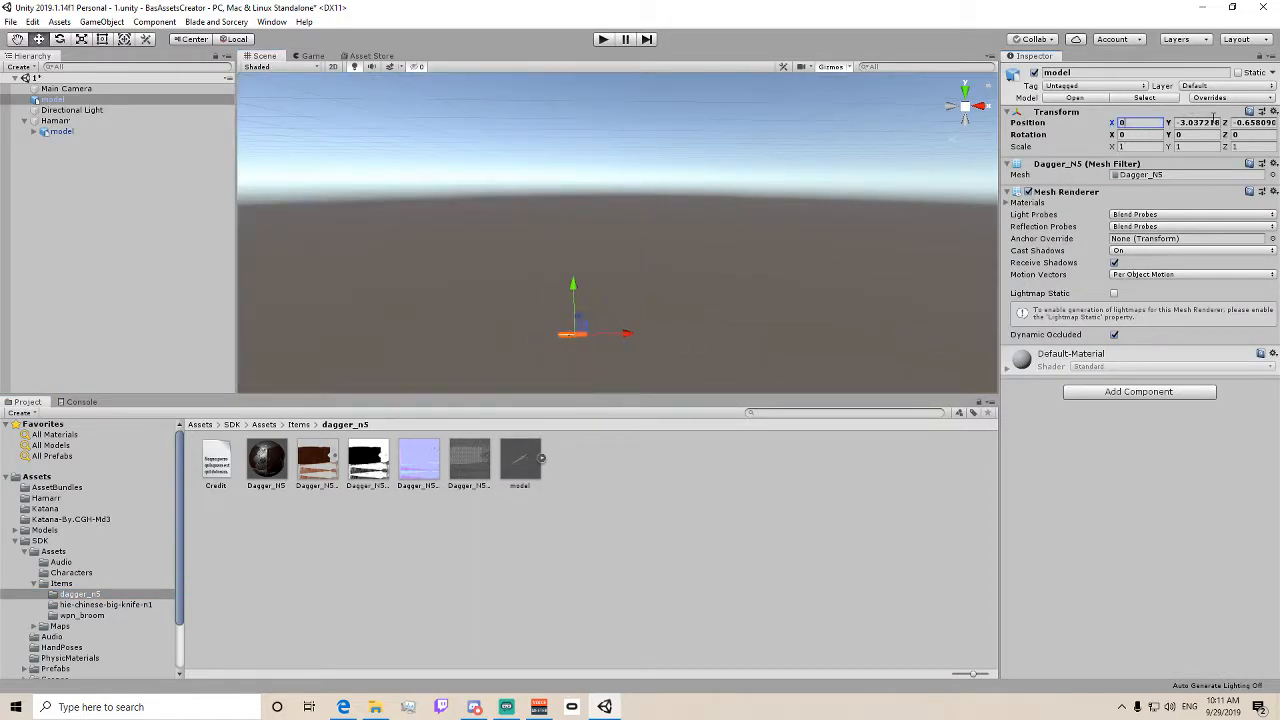
{"action": "left_click", "coordinate": [1195, 122]}
{"action": "type", "text": "0"}
{"action": "left_click", "coordinate": [1243, 132]}
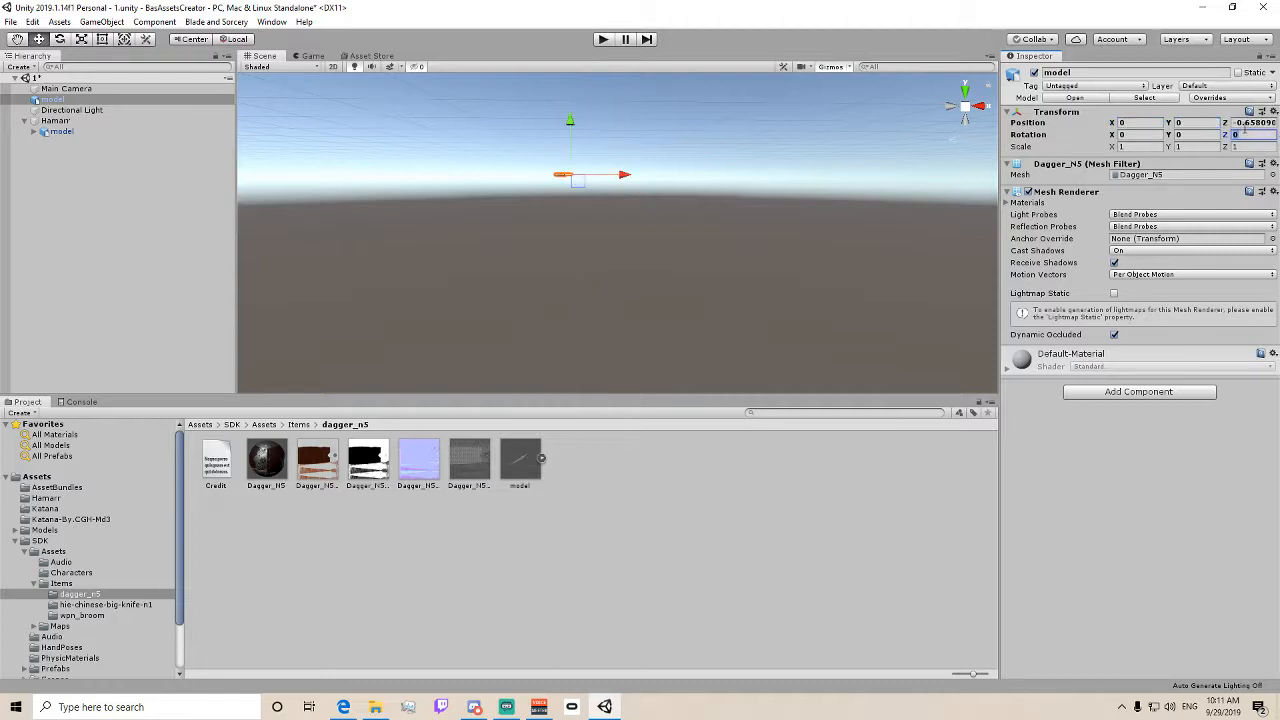
{"action": "left_click", "coordinate": [1250, 122]}
{"action": "type", "text": "0"}
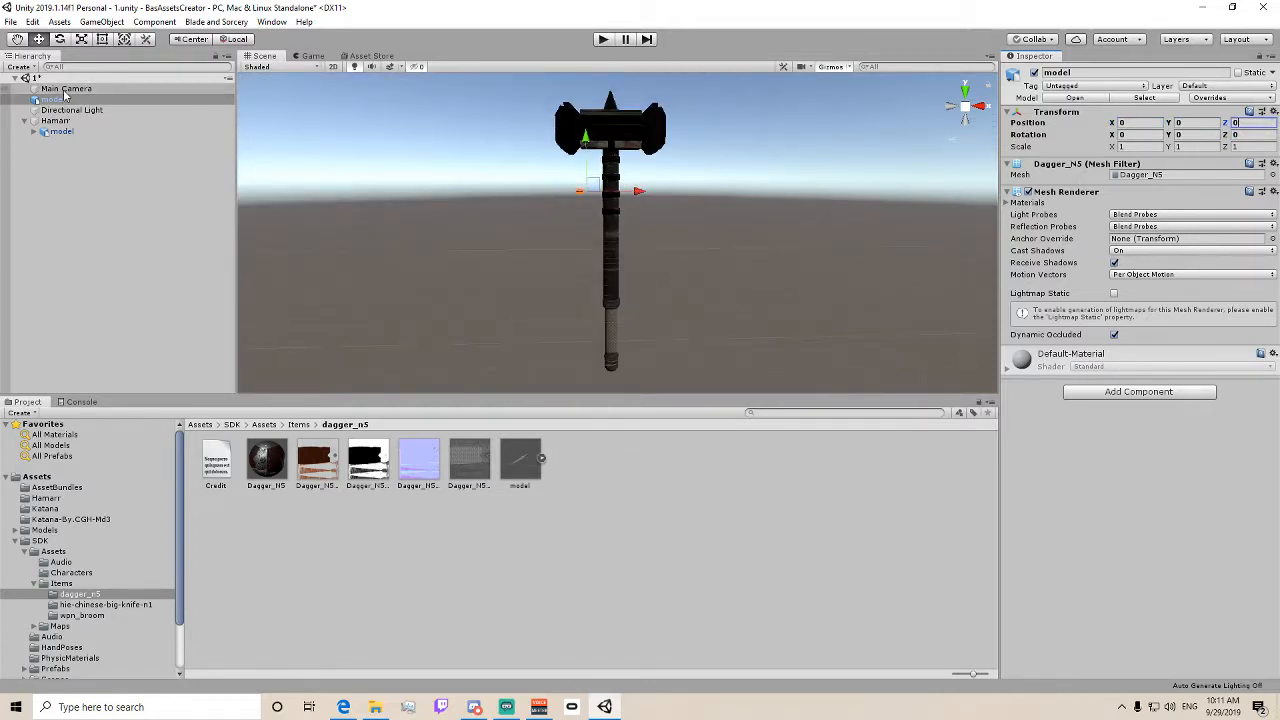
- Set the parent Hamarr object's position to 0 on X, Y and Z
{"action": "left_click", "coordinate": [55, 120]}
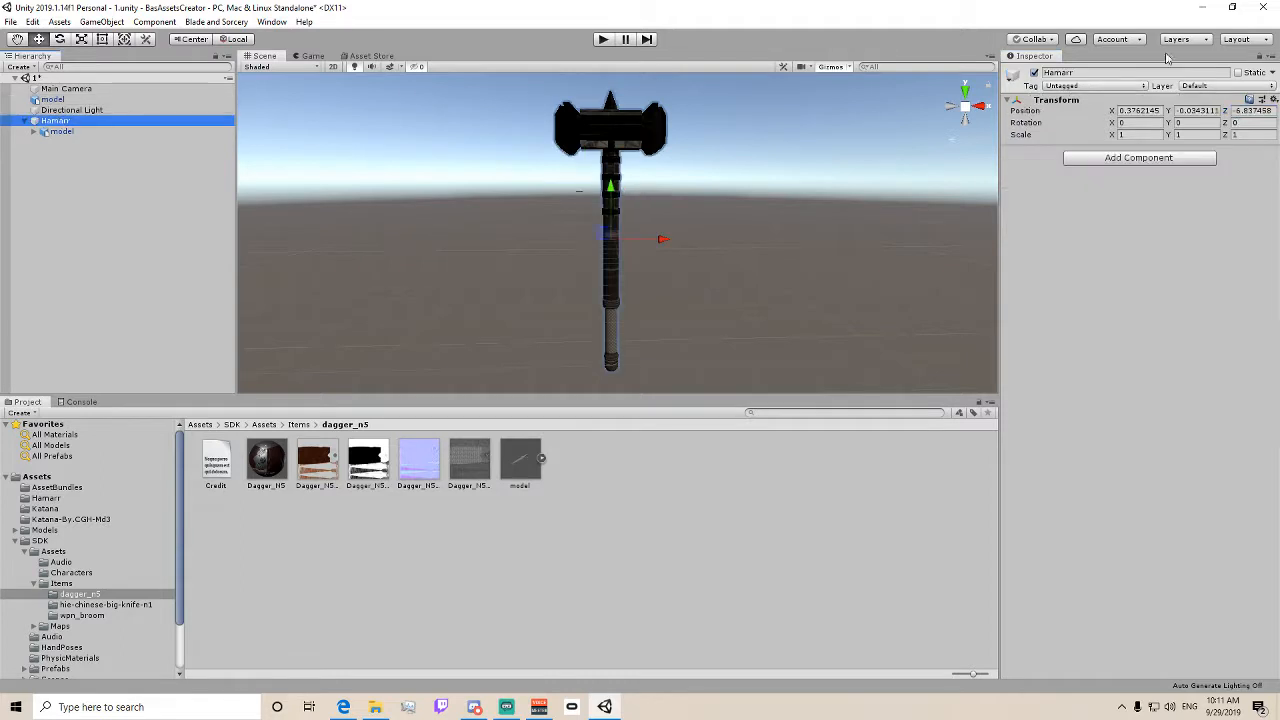
{"action": "left_click", "coordinate": [1140, 110]}
{"action": "type", "text": "0"}
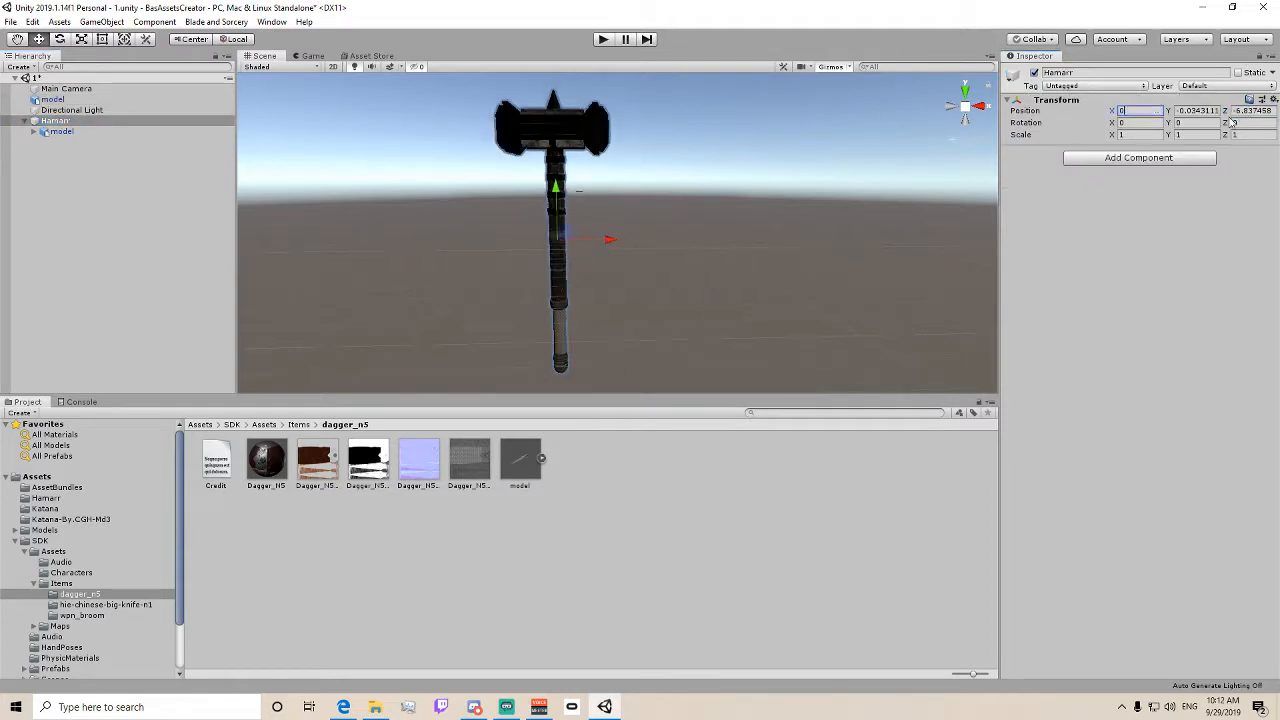
{"action": "left_click", "coordinate": [1197, 110]}
{"action": "type", "text": "00"}
{"action": "key", "text": "Return"}
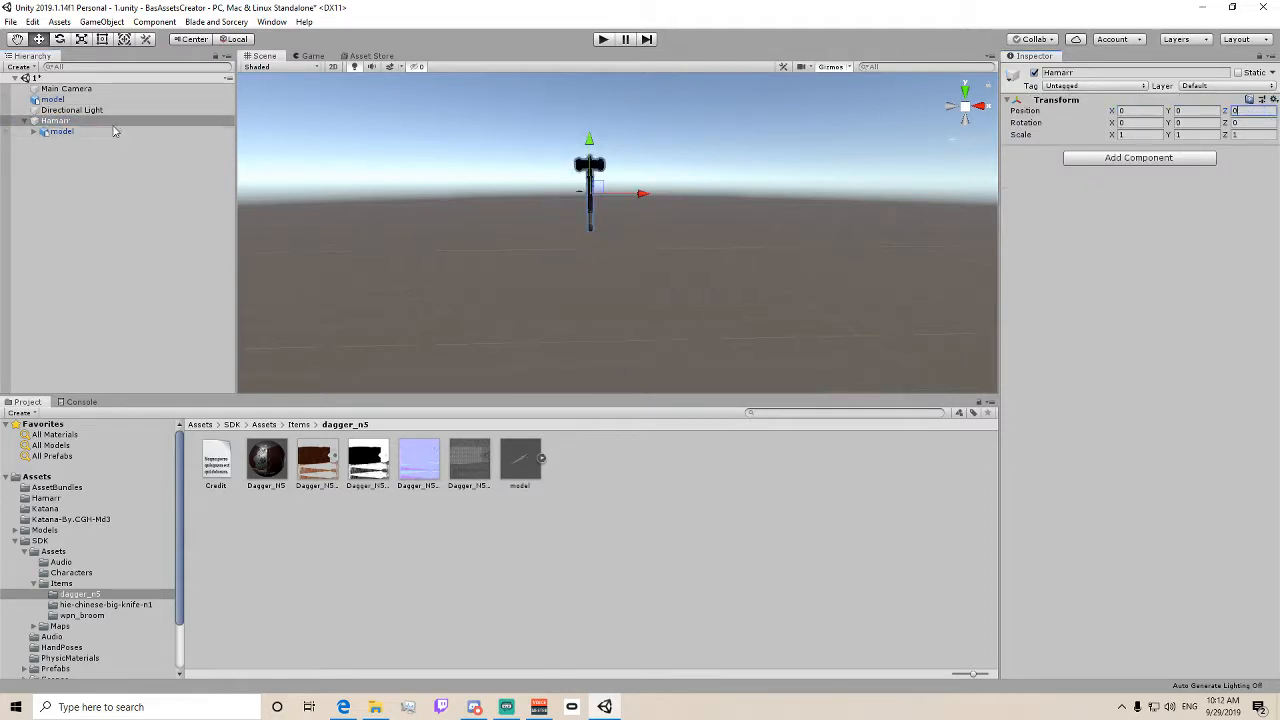
- Set the position of the hammer model inside Hamarr to 0 on X, Y and Z
{"action": "left_click", "coordinate": [60, 131]}
{"action": "left_click", "coordinate": [1140, 122]}
{"action": "type", "text": "0"}
{"action": "left_click", "coordinate": [1197, 122]}
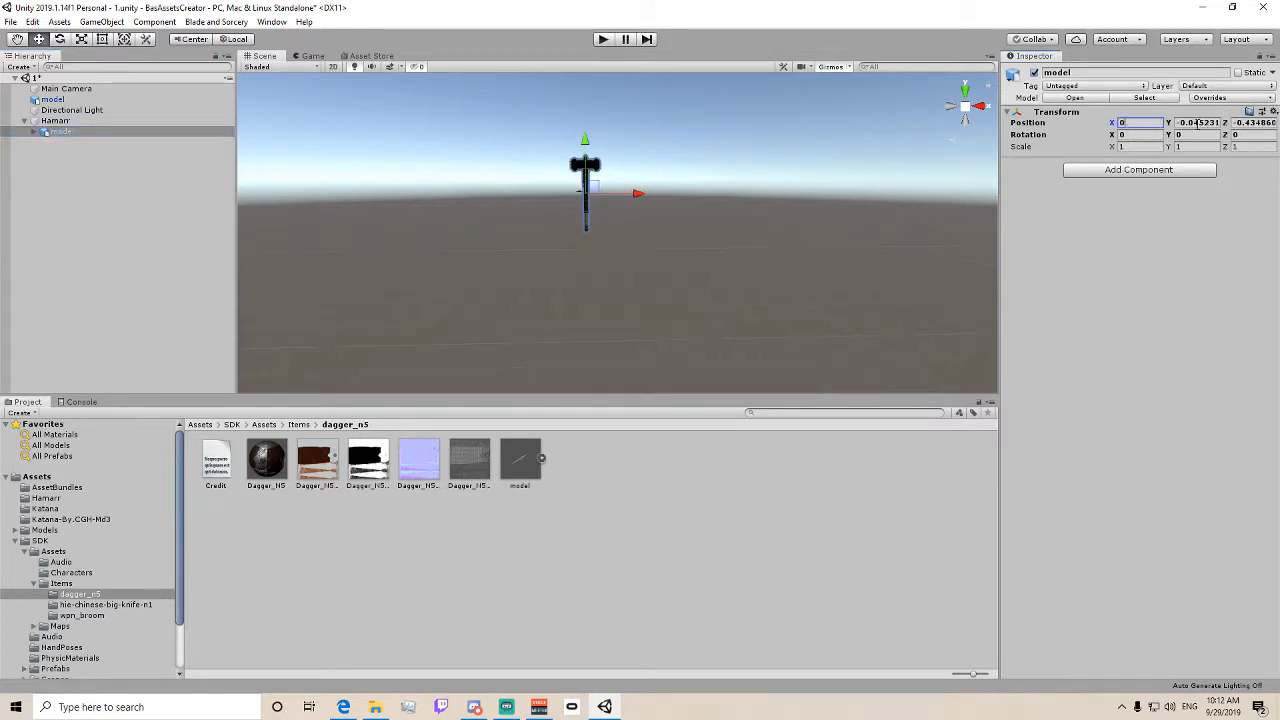
{"action": "type", "text": "0"}
{"action": "left_click", "coordinate": [1252, 122]}
{"action": "type", "text": "0"}
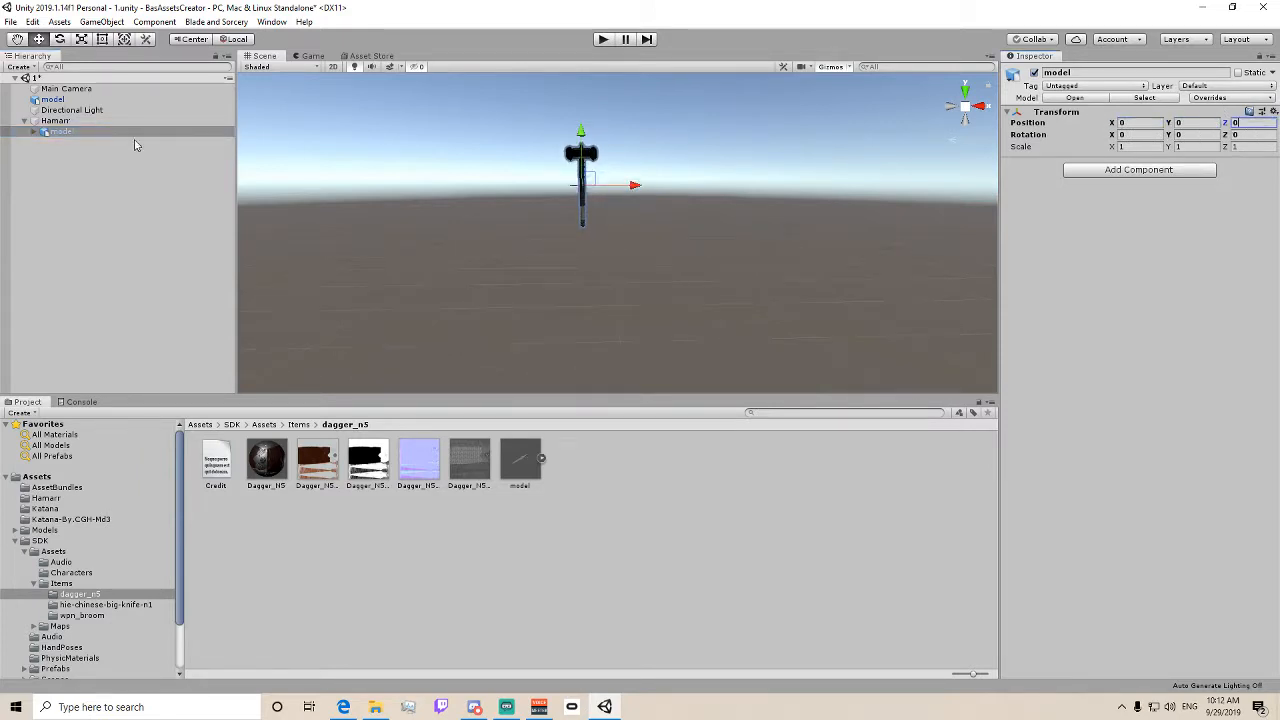
- Move the dagger beside the hammer, to an X position of about -0.423
{"action": "double_click", "coordinate": [62, 131]}
{"action": "scroll", "coordinate": [658, 279], "scroll_direction": "down", "scroll_amount": 4}
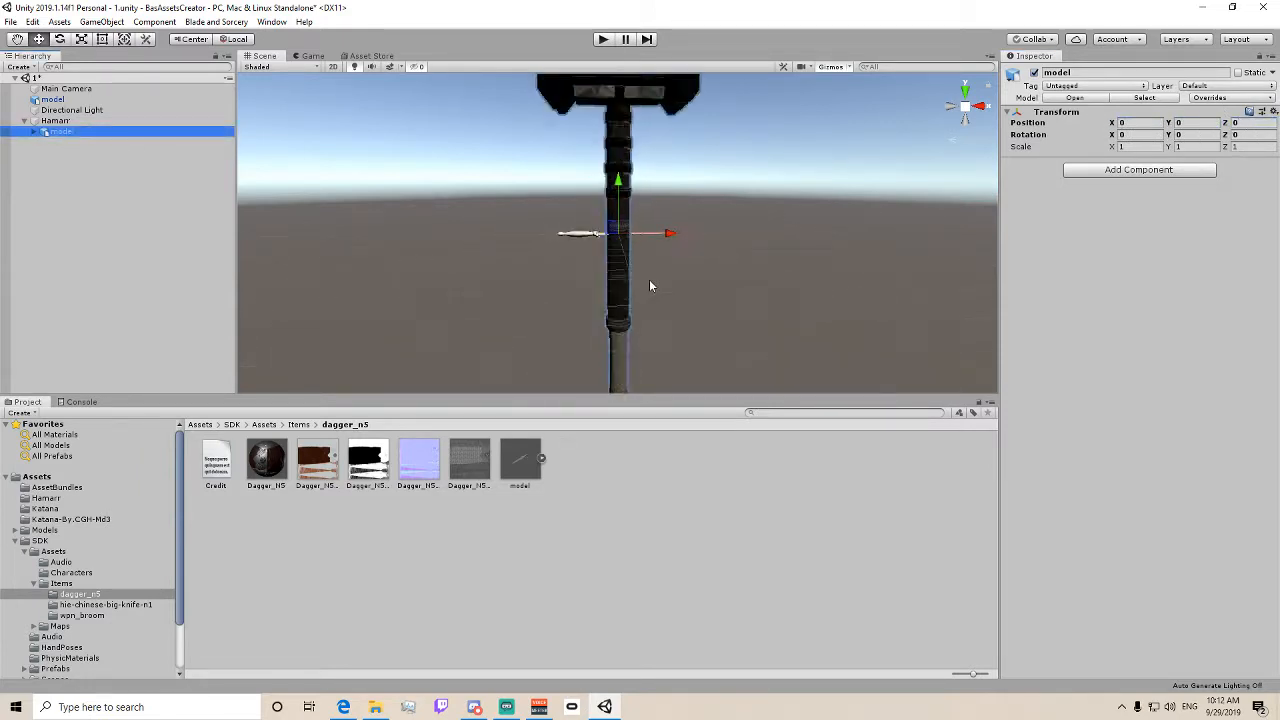
{"action": "left_click", "coordinate": [592, 241]}
{"action": "left_click", "coordinate": [575, 237]}
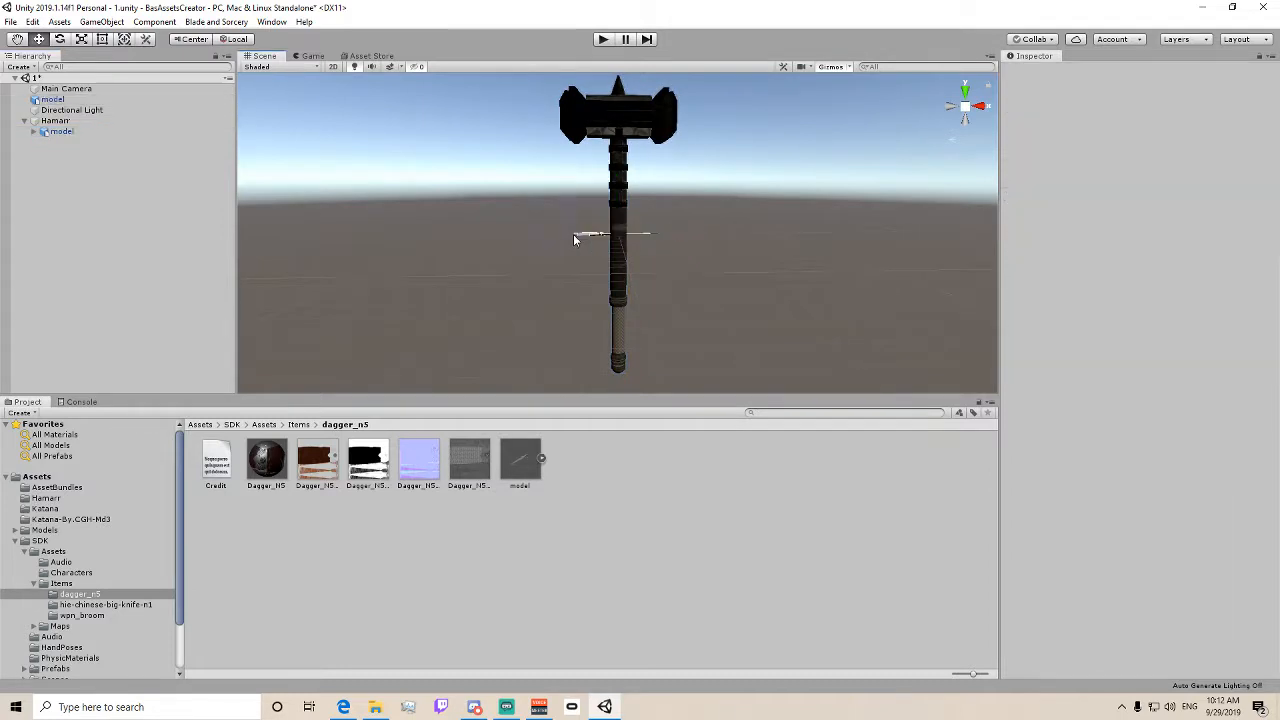
{"action": "left_click", "coordinate": [592, 235]}
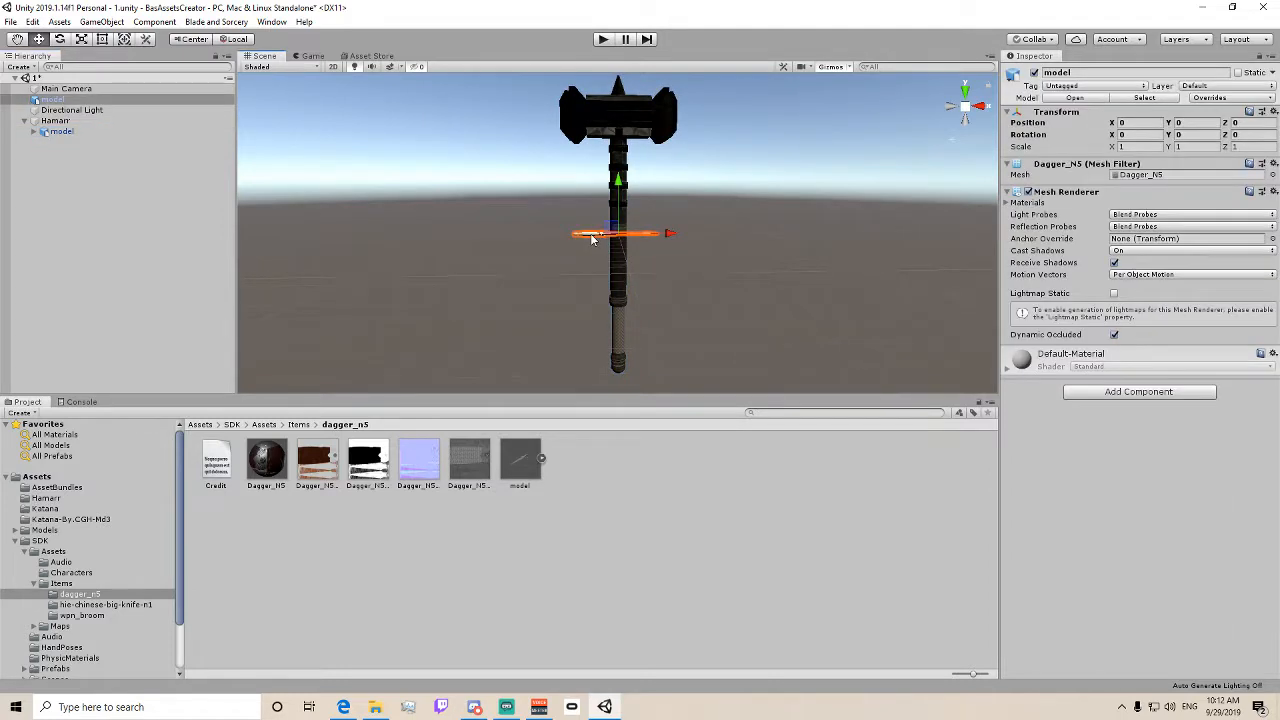
{"action": "left_click_drag", "start_coordinate": [670, 234], "coordinate": [608, 234]}
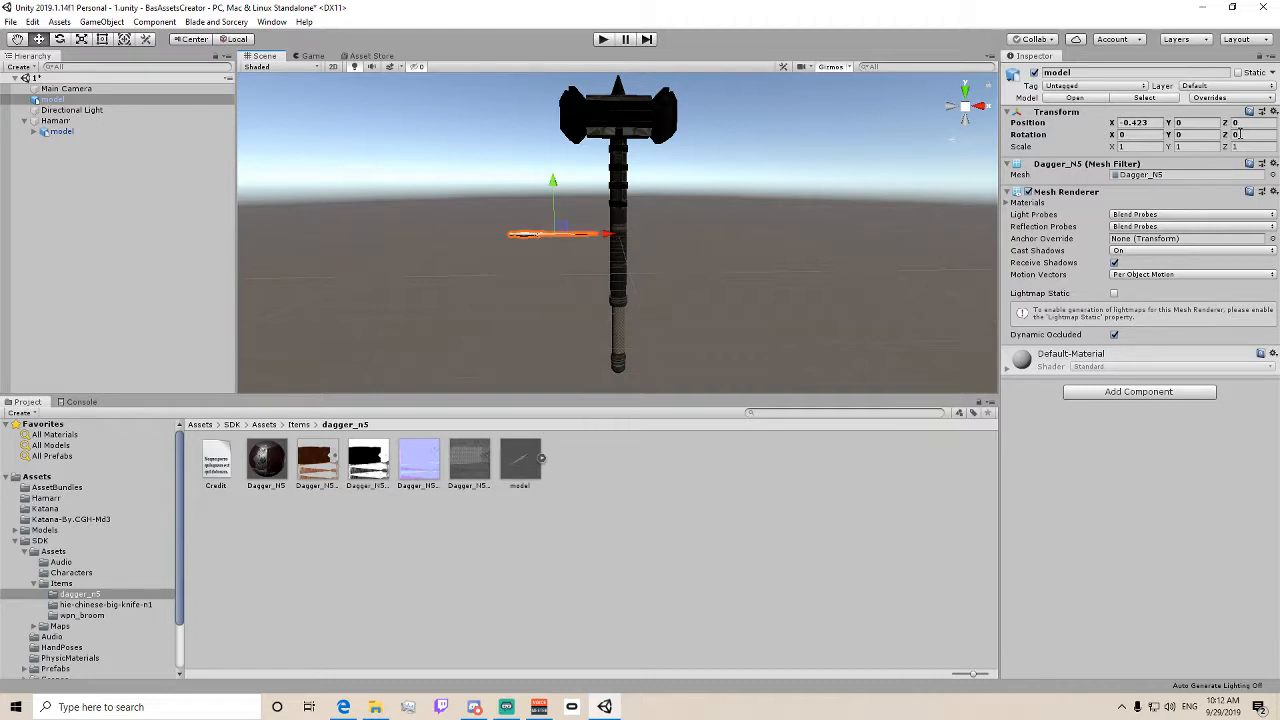
- Stand the dagger upright by setting its Z rotation to 90
{"action": "left_click", "coordinate": [1238, 134]}
{"action": "type", "text": "90"}
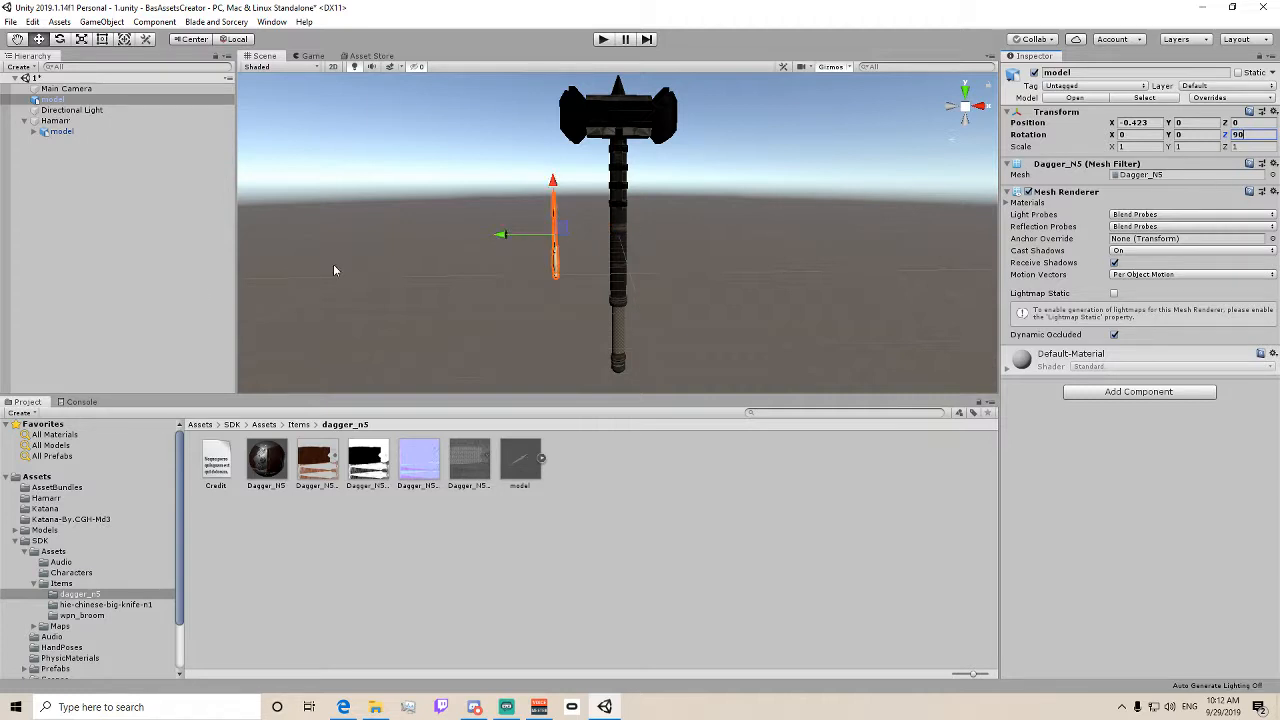
{"action": "left_click", "coordinate": [474, 238]}
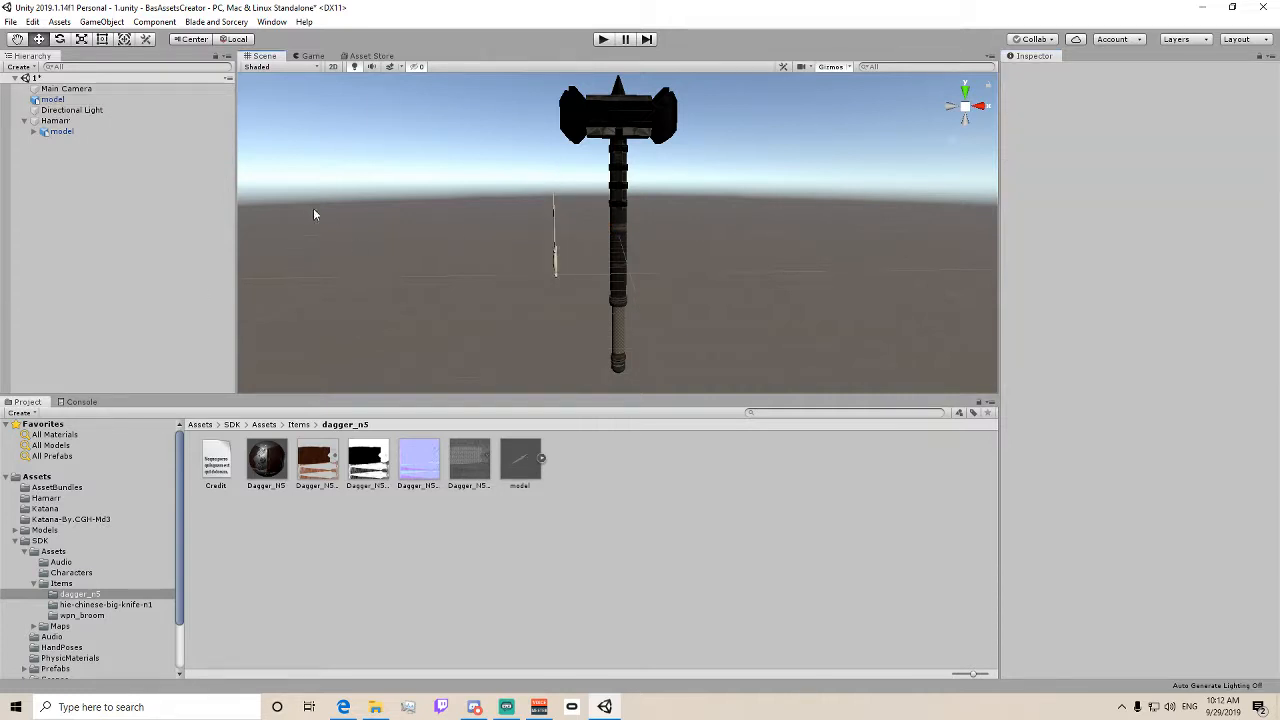
- Turn the dagger about its vertical axis by setting its Y rotation to 90
{"action": "middle_click_drag", "start_coordinate": [436, 192], "coordinate": [564, 192]}
{"action": "right_click_drag", "start_coordinate": [575, 192], "coordinate": [875, 188]}
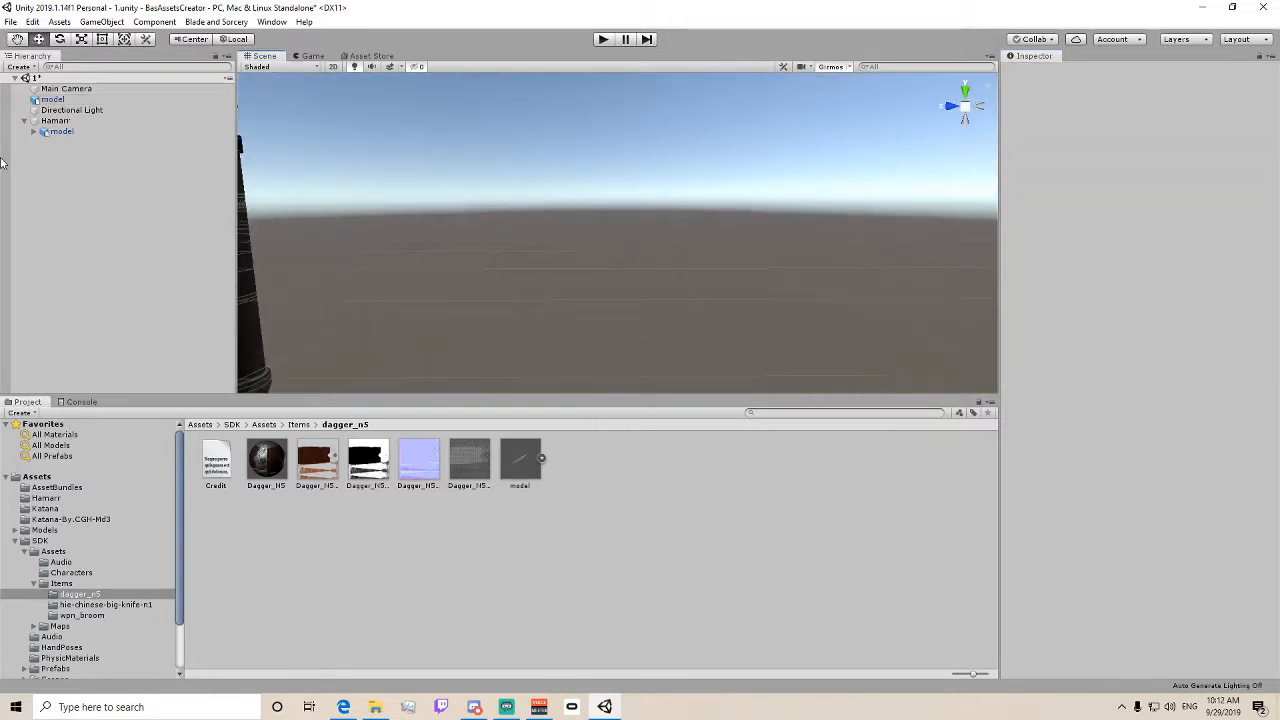
{"action": "double_click", "coordinate": [55, 120]}
{"action": "scroll", "coordinate": [505, 176], "scroll_direction": "up", "scroll_amount": 6}
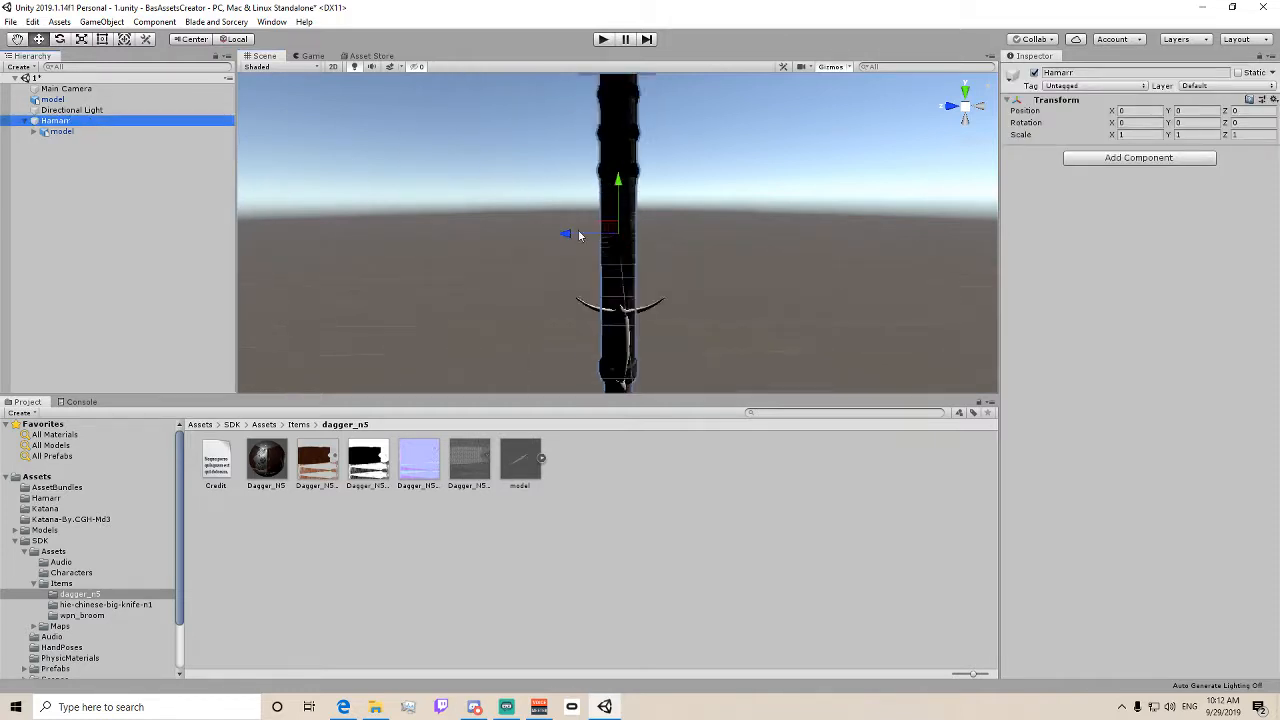
{"action": "left_click", "coordinate": [615, 322]}
{"action": "left_click_drag", "start_coordinate": [552, 264], "coordinate": [478, 252]}
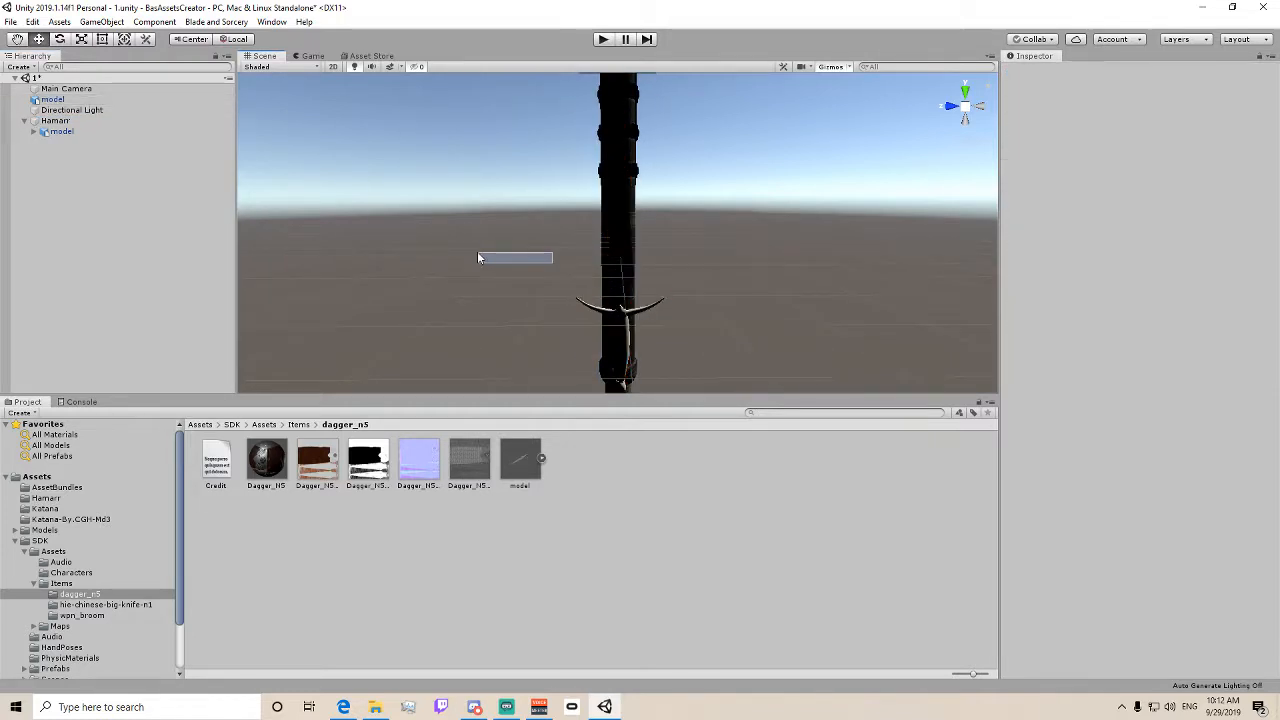
{"action": "left_click", "coordinate": [606, 320]}
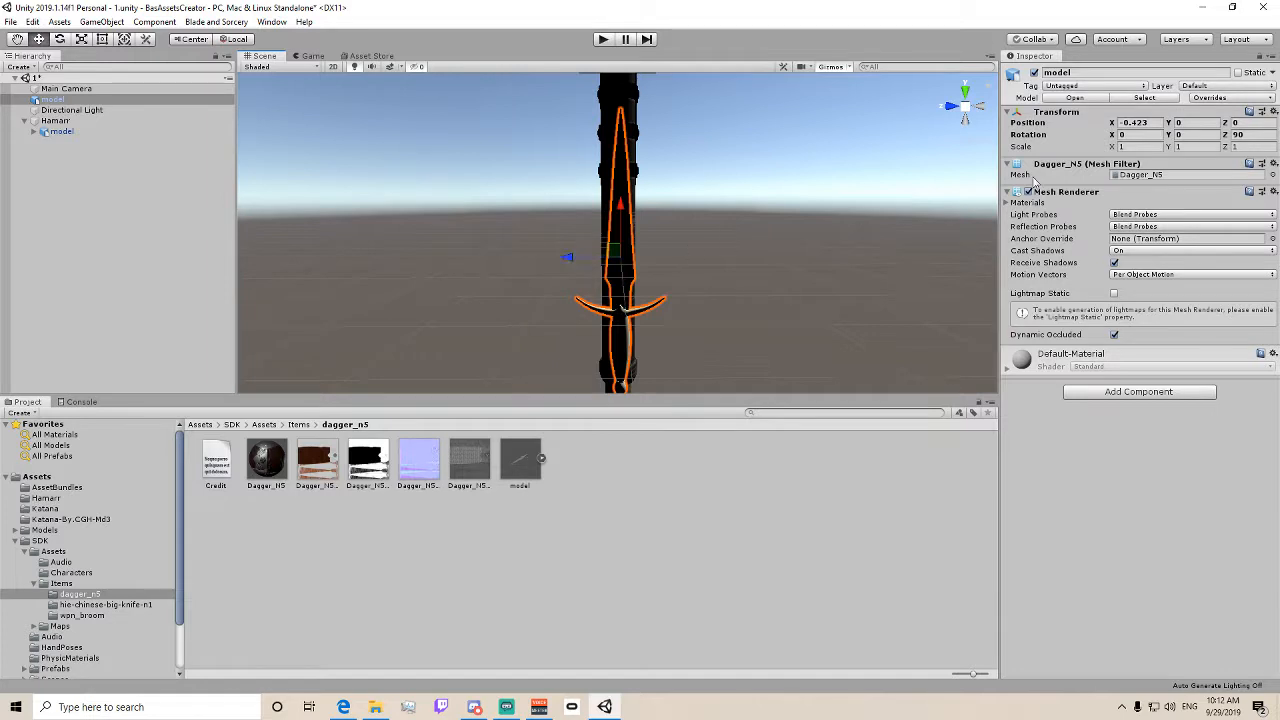
{"action": "left_click", "coordinate": [1194, 135]}
{"action": "type", "text": "90"}
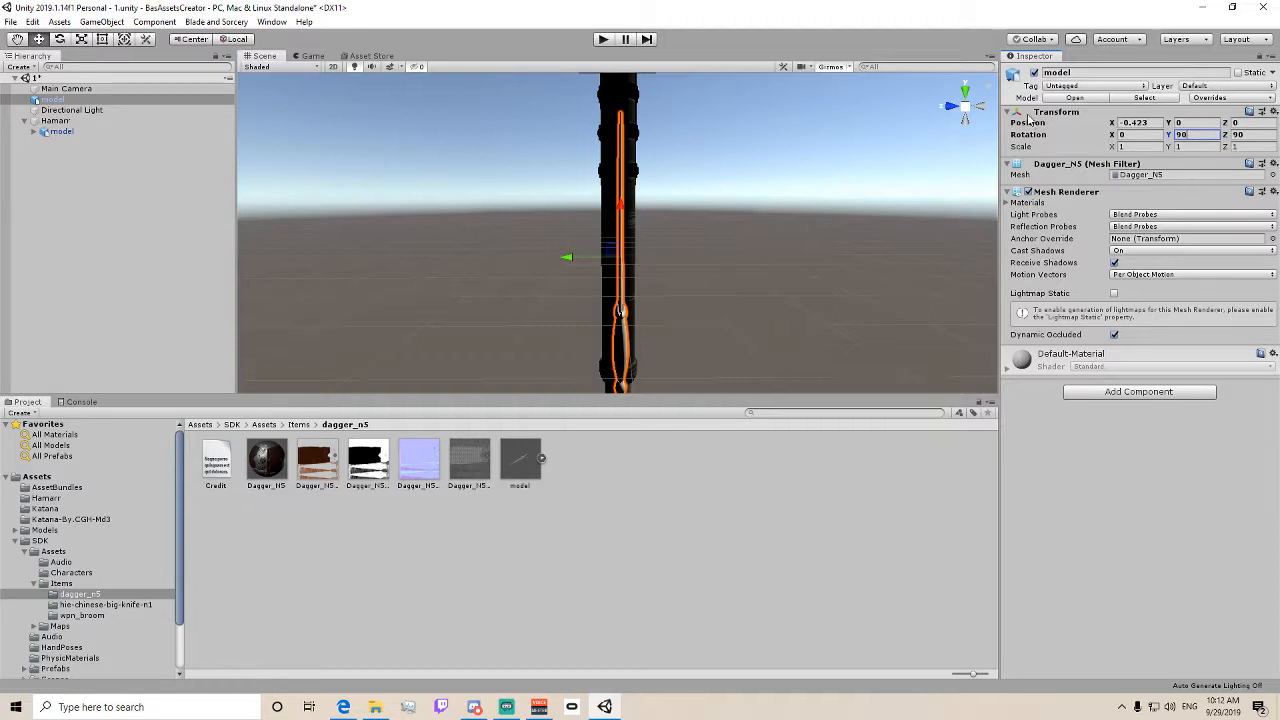
- Raise the Hamarr object to a Y position of about 0.66 to align its handle end with the dagger's
{"action": "left_click", "coordinate": [981, 106]}
{"action": "scroll", "coordinate": [742, 195], "scroll_direction": "down", "scroll_amount": 8}
{"action": "scroll", "coordinate": [741, 195], "scroll_direction": "up", "scroll_amount": 2}
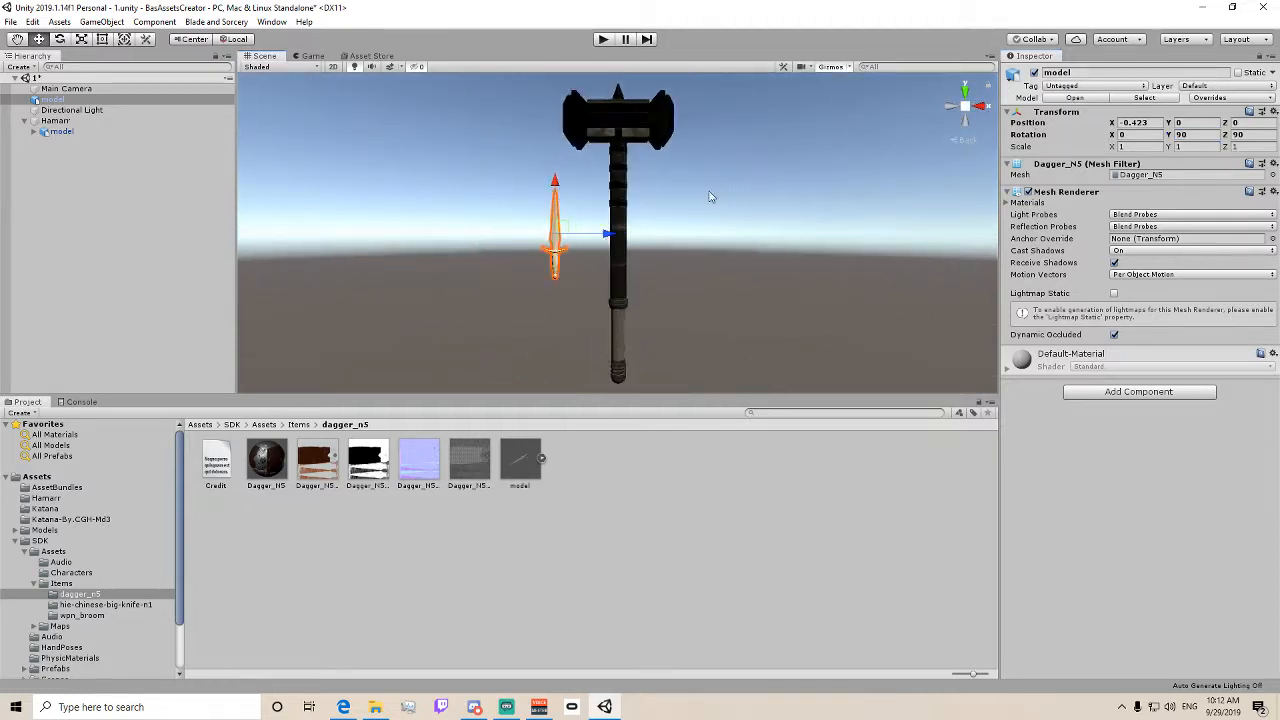
{"action": "left_click", "coordinate": [65, 120]}
{"action": "scroll", "coordinate": [351, 242], "scroll_direction": "down", "scroll_amount": 3}
{"action": "left_click_drag", "start_coordinate": [617, 177], "coordinate": [619, 100]}
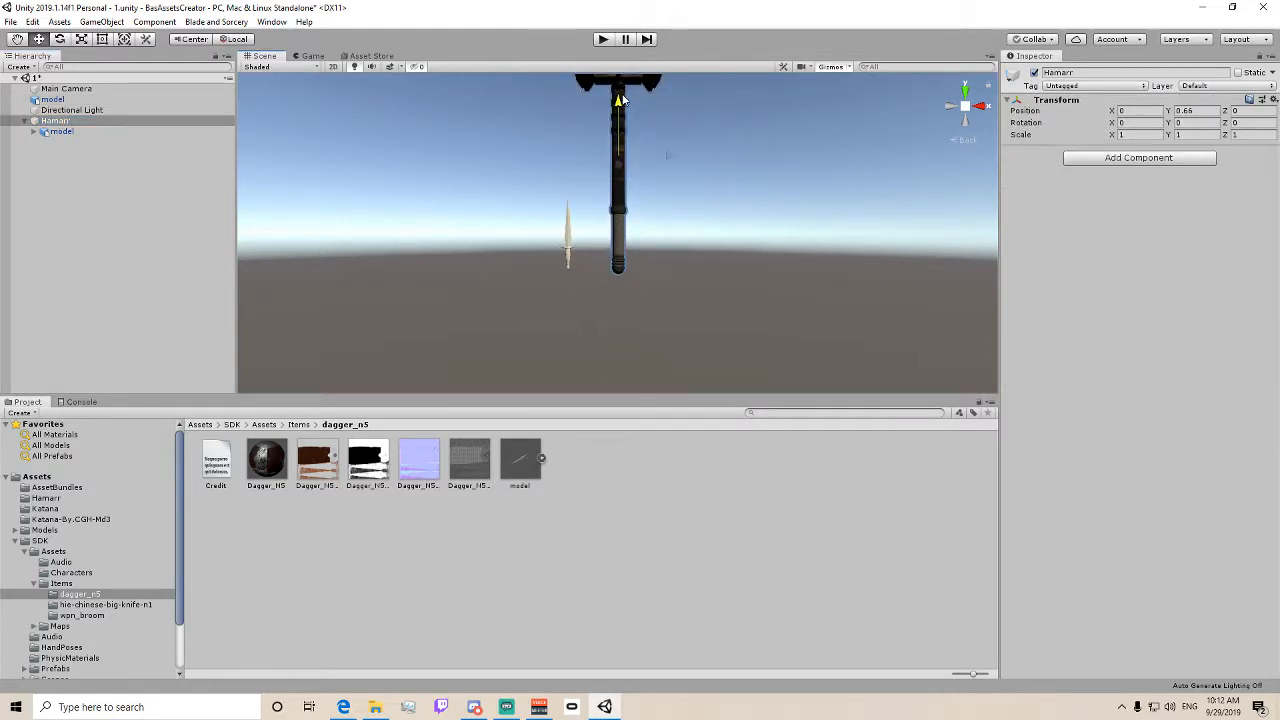
{"action": "scroll", "coordinate": [600, 170], "scroll_direction": "down", "scroll_amount": 2}
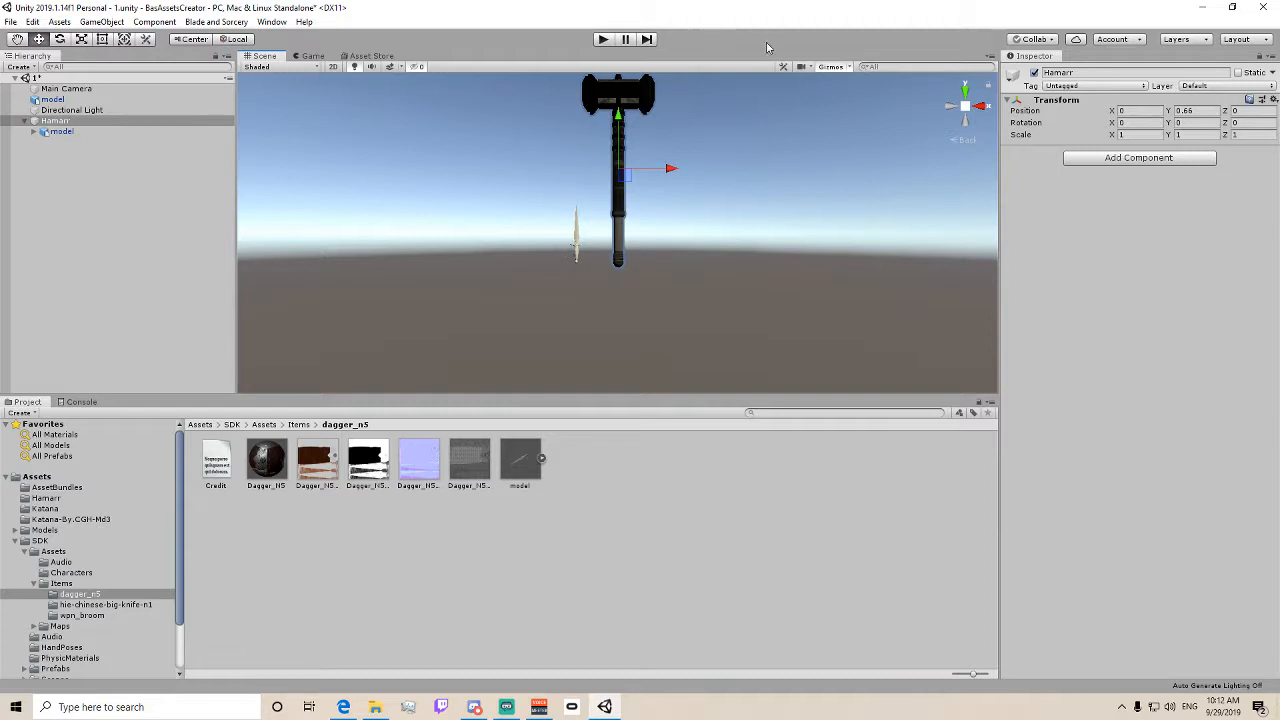
- Shrink the Hamarr object's Y scale to about 0.5125 and lower it to a Y position of about 0.202
{"action": "scroll", "coordinate": [286, 106], "scroll_direction": "down", "scroll_amount": 3}
{"action": "left_click", "coordinate": [84, 38]}
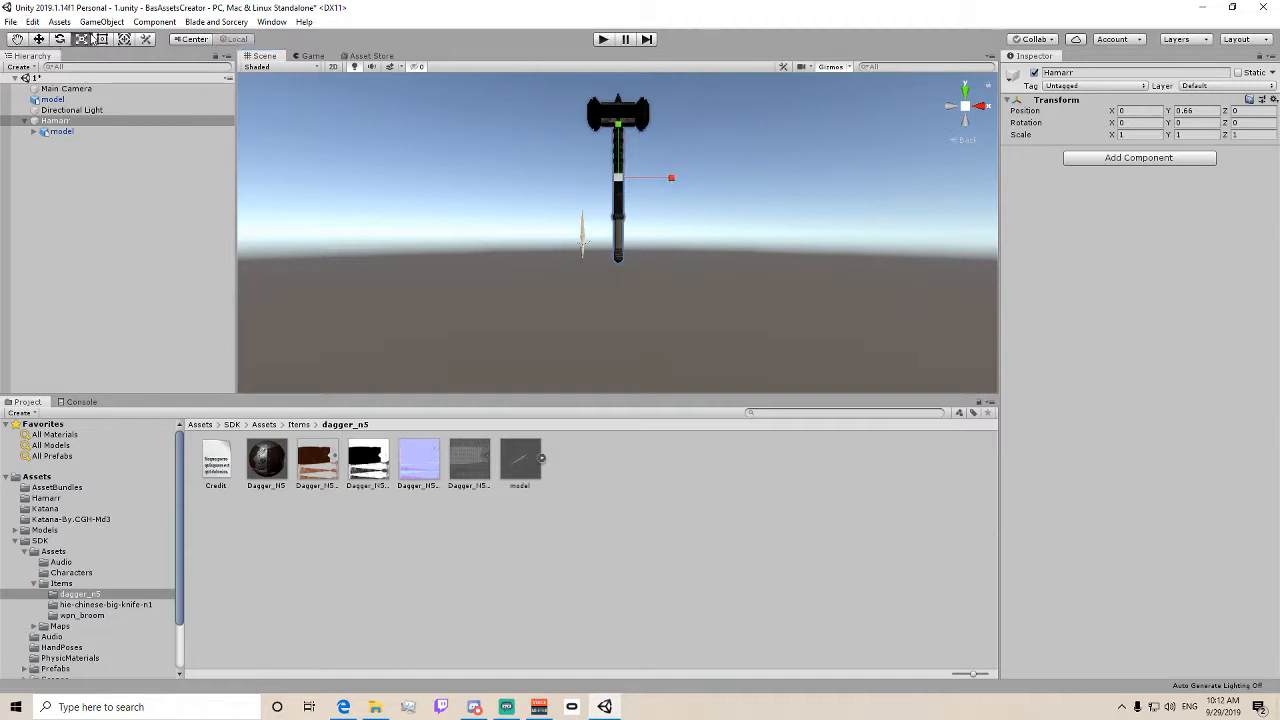
{"action": "left_click_drag", "start_coordinate": [617, 127], "coordinate": [608, 170]}
{"action": "left_click", "coordinate": [39, 38]}
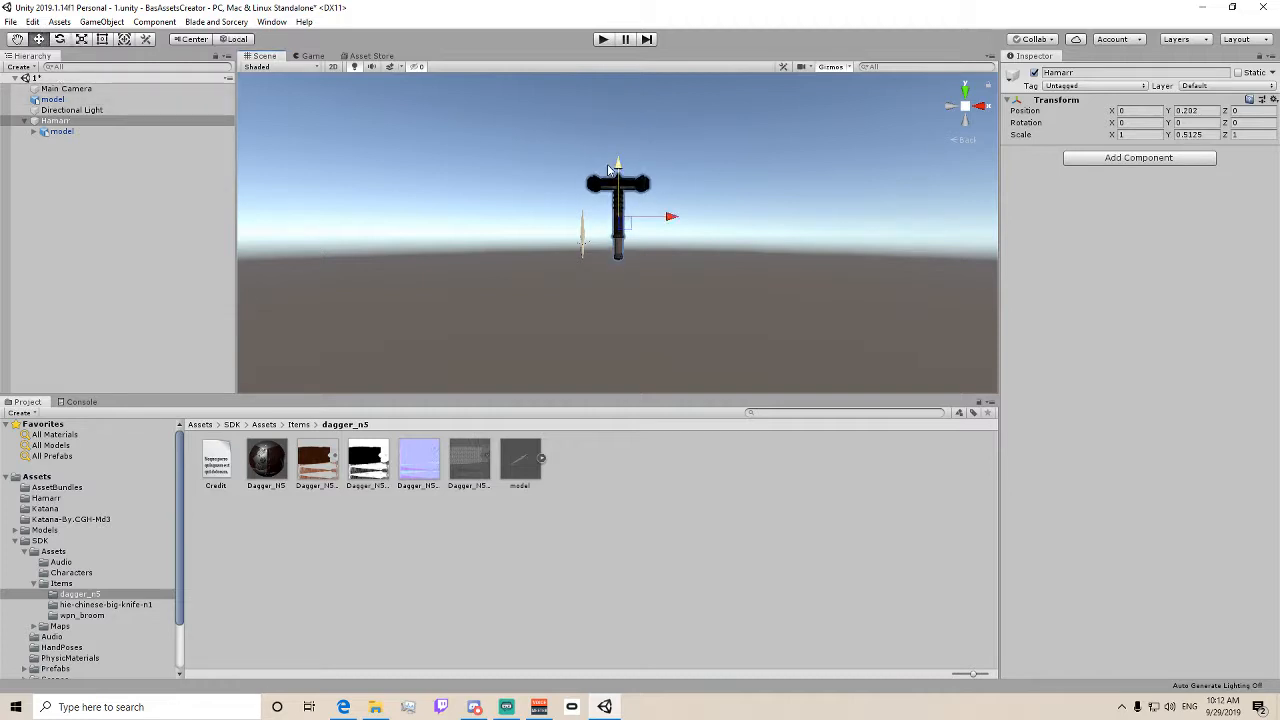
- Set the Hamarr object's X and Z scale to 0.5125 to match its Y scale
{"action": "left_click", "coordinate": [1200, 132]}
{"action": "key", "text": "ctrl+c"}
{"action": "left_click", "coordinate": [1146, 135]}
{"action": "key", "text": "ctrl+v"}
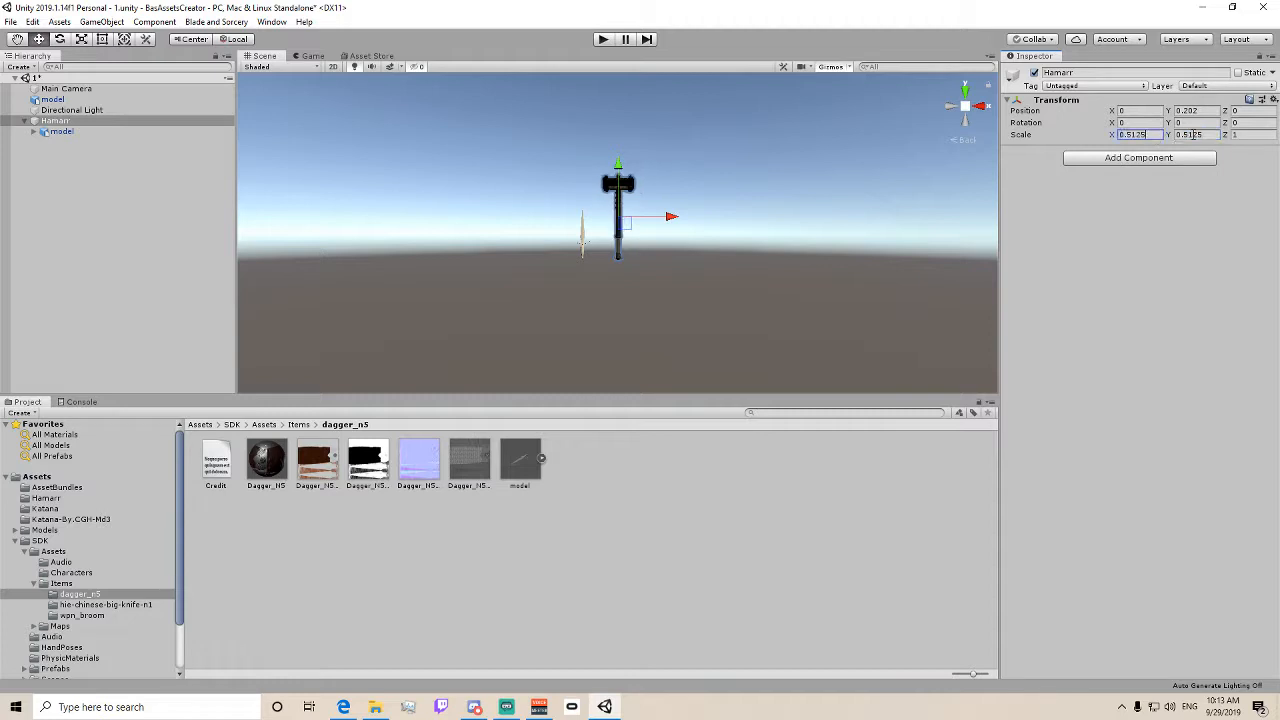
{"action": "left_click", "coordinate": [1246, 134]}
{"action": "key", "text": "ctrl+v"}
{"action": "scroll", "coordinate": [587, 221], "scroll_direction": "up", "scroll_amount": 2}
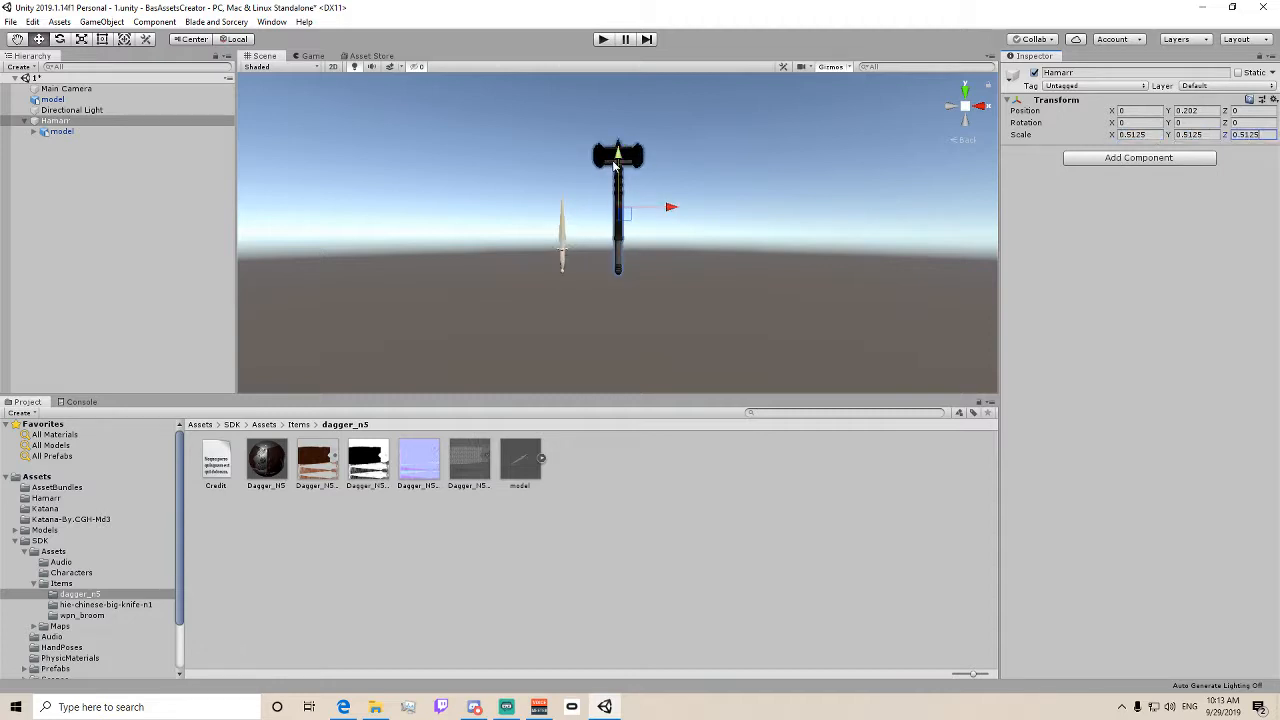
- Shrink the Hamarr object's Y scale to about 0.404 and lower it to a Y position of about 0.097
{"action": "left_click", "coordinate": [613, 161]}
{"action": "scroll", "coordinate": [580, 181], "scroll_direction": "up", "scroll_amount": 2}
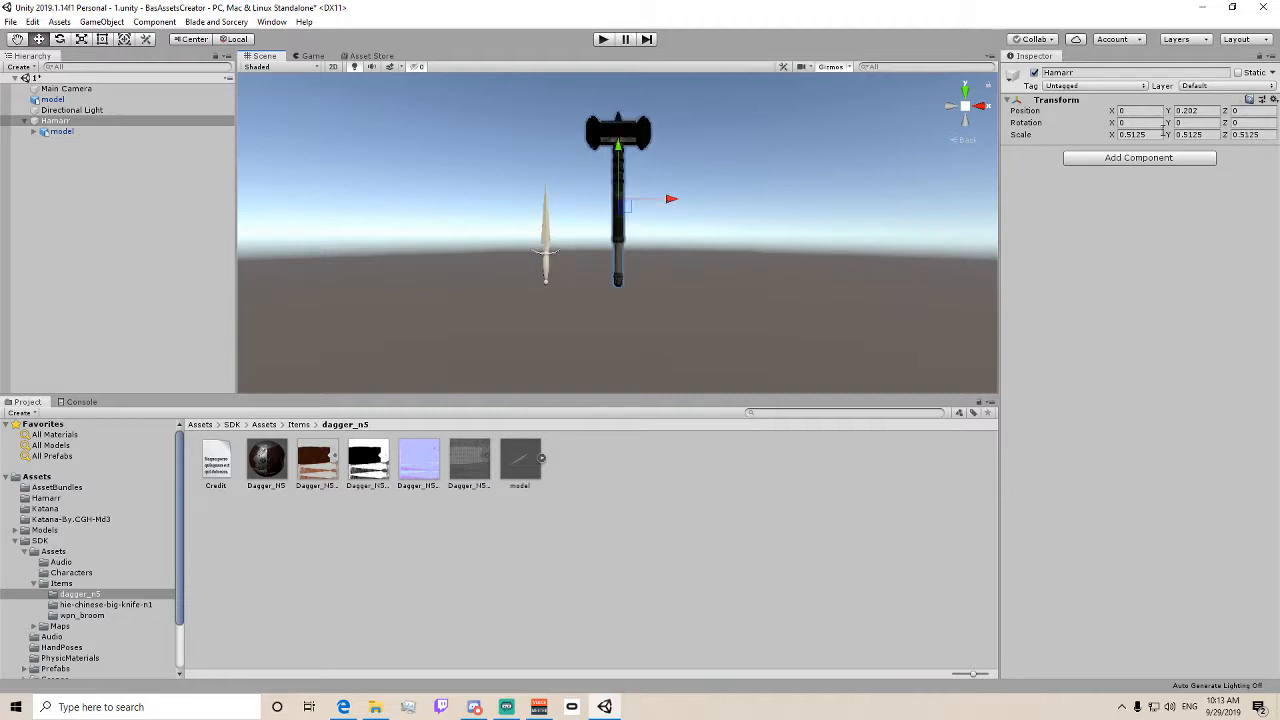
{"action": "left_click", "coordinate": [81, 38]}
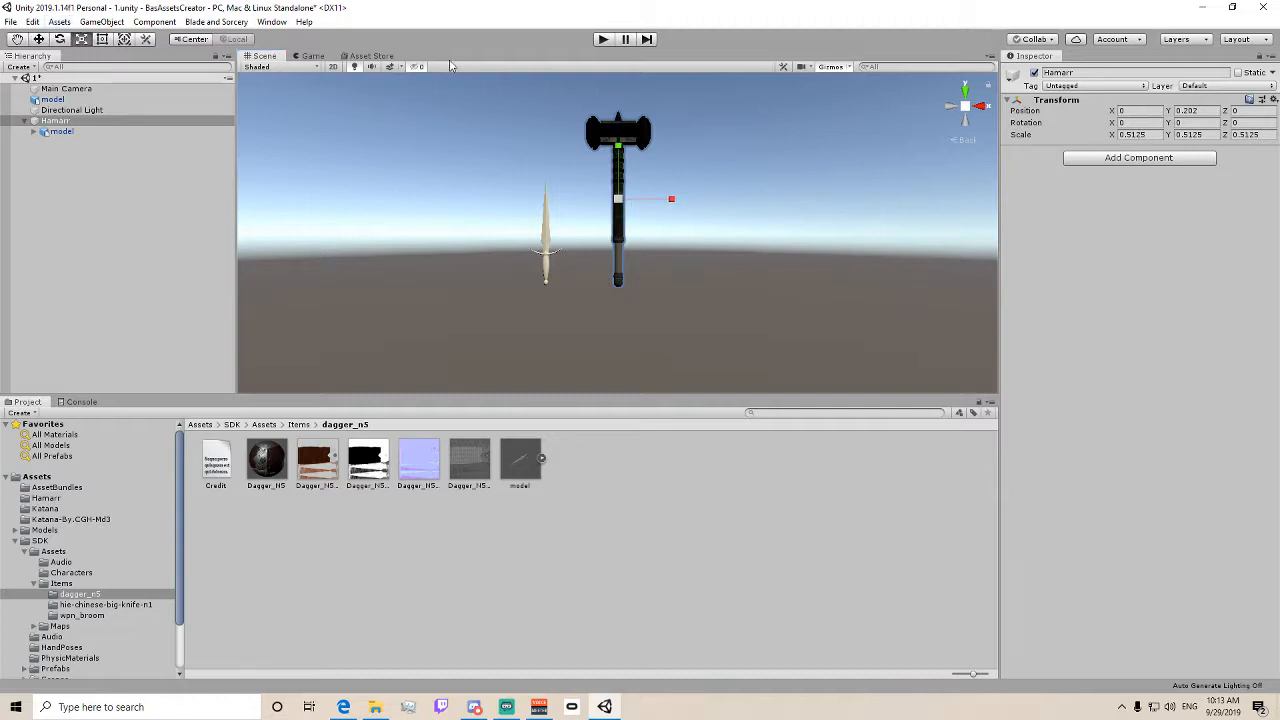
{"action": "left_click_drag", "start_coordinate": [619, 153], "coordinate": [617, 165]}
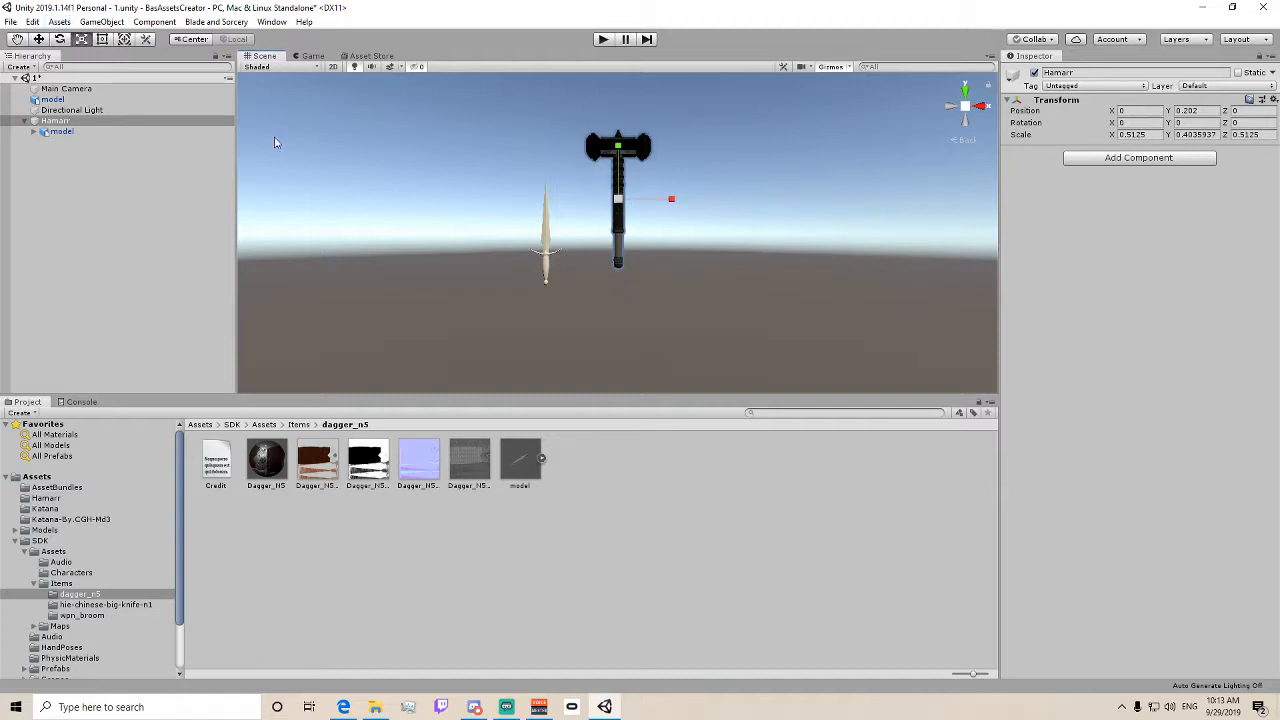
{"action": "key", "text": "w"}
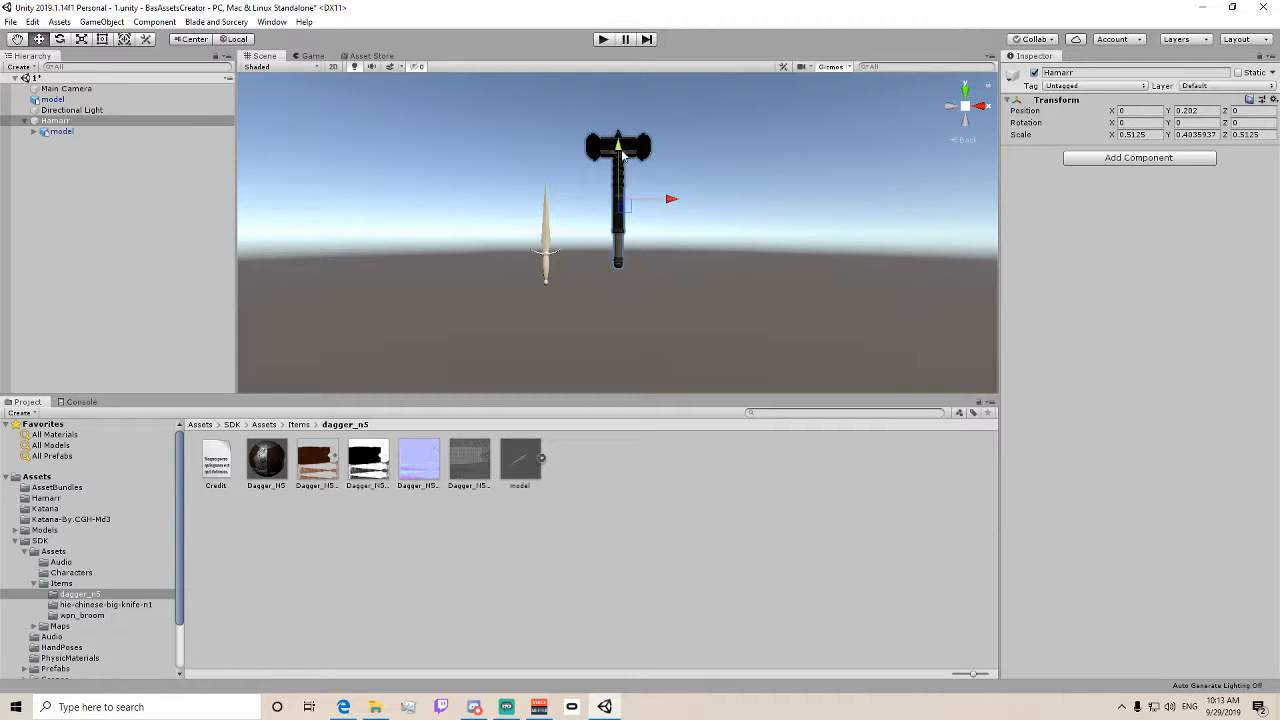
{"action": "left_click_drag", "start_coordinate": [618, 148], "coordinate": [618, 172]}
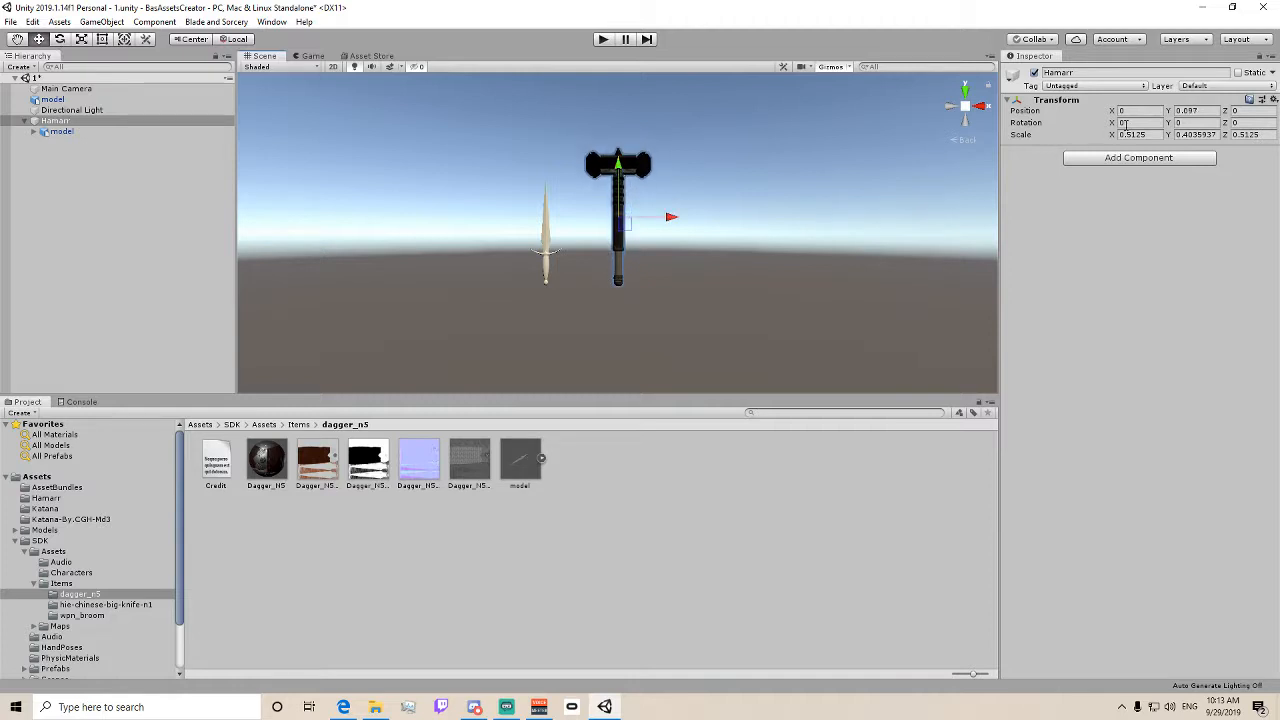
- Set the Hamarr object's X and Z scale to 0.4035937 so the hammer is scaled uniformly
{"action": "left_click", "coordinate": [1195, 136]}
{"action": "key", "text": "ctrl+c"}
{"action": "left_click", "coordinate": [1132, 135]}
{"action": "key", "text": "ctrl+v"}
{"action": "left_click", "coordinate": [1248, 134]}
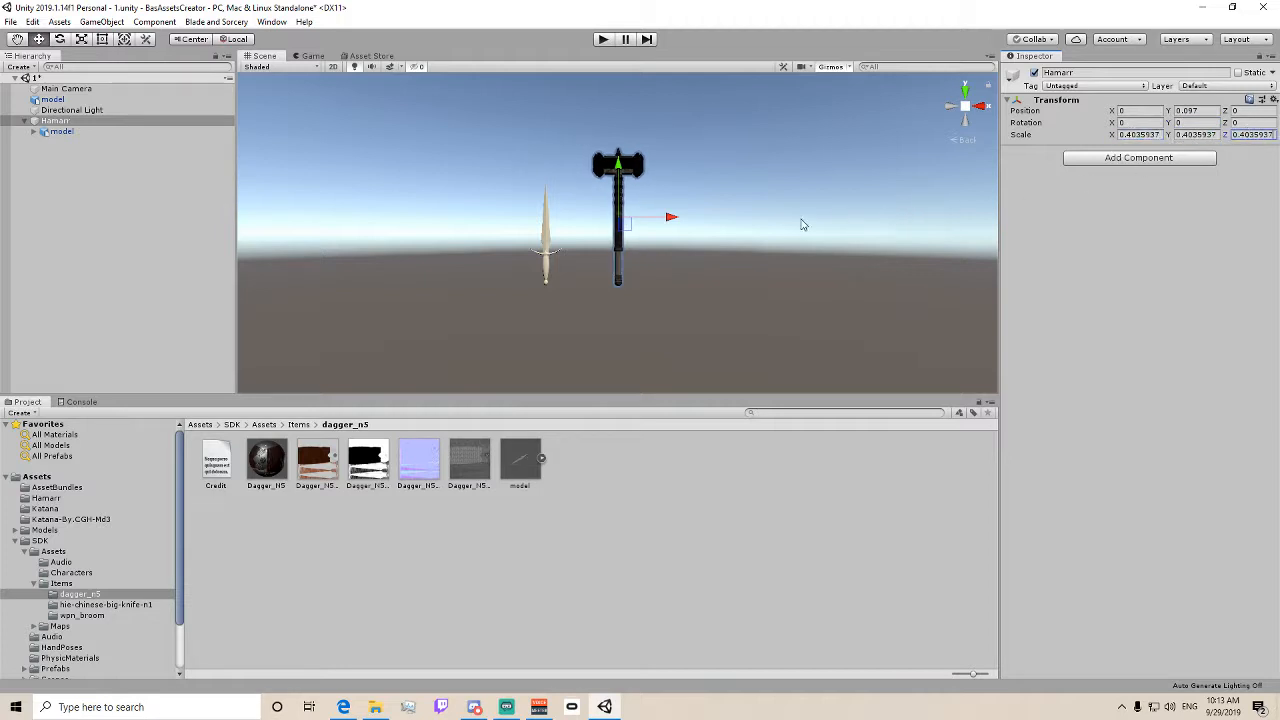
{"action": "scroll", "coordinate": [801, 224], "scroll_direction": "up", "scroll_amount": 1}
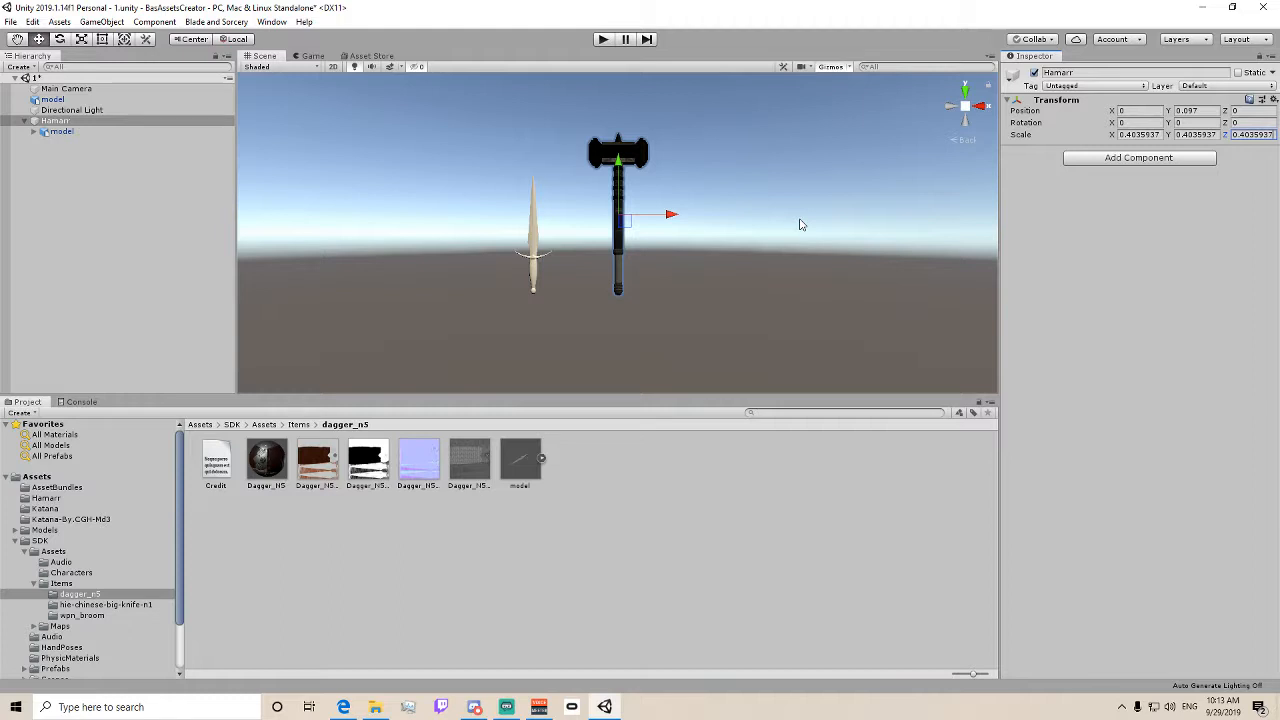
- Delete the reference dagger model from the scene
{"action": "left_click", "coordinate": [60, 99]}
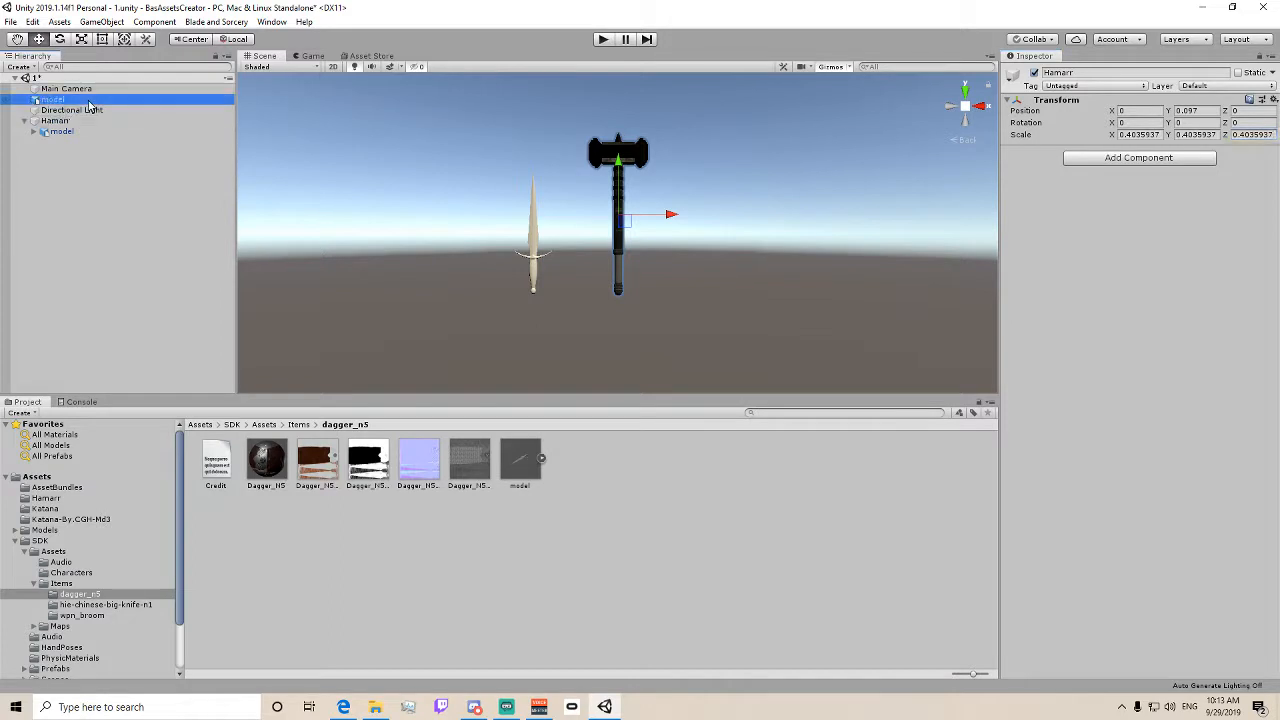
{"action": "key", "text": "Delete"}
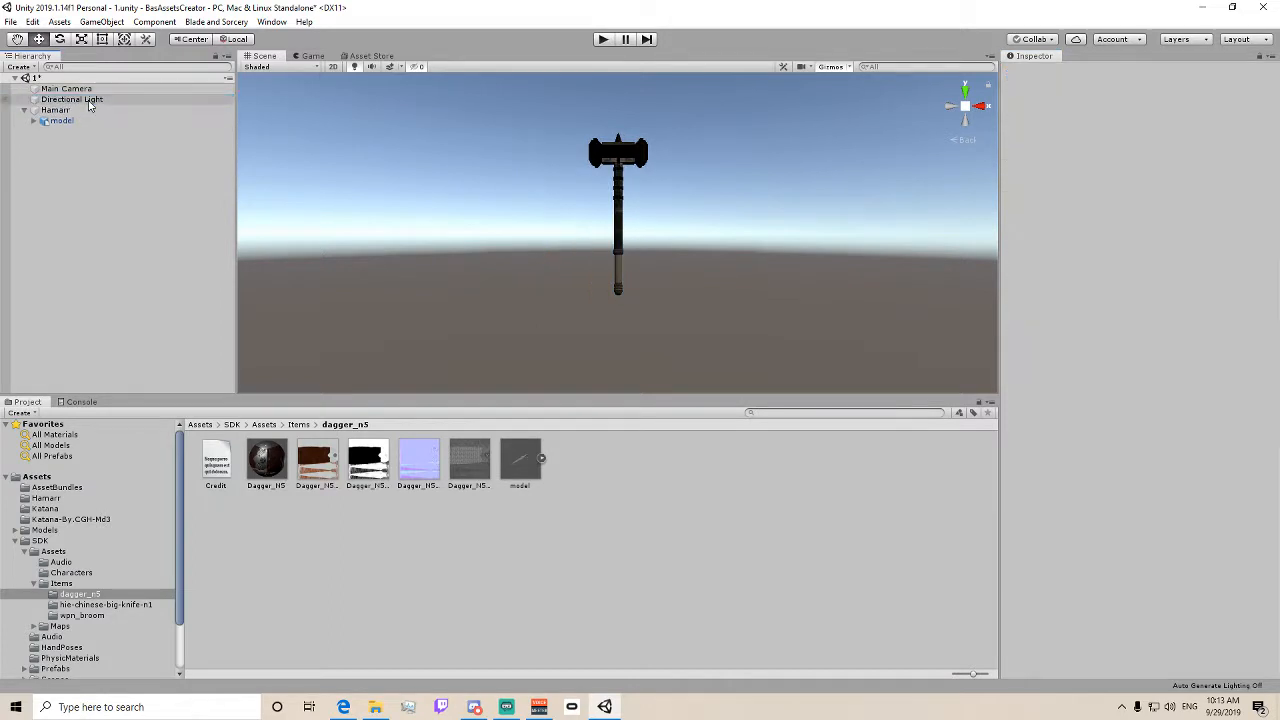
{"action": "left_click", "coordinate": [38, 111]}
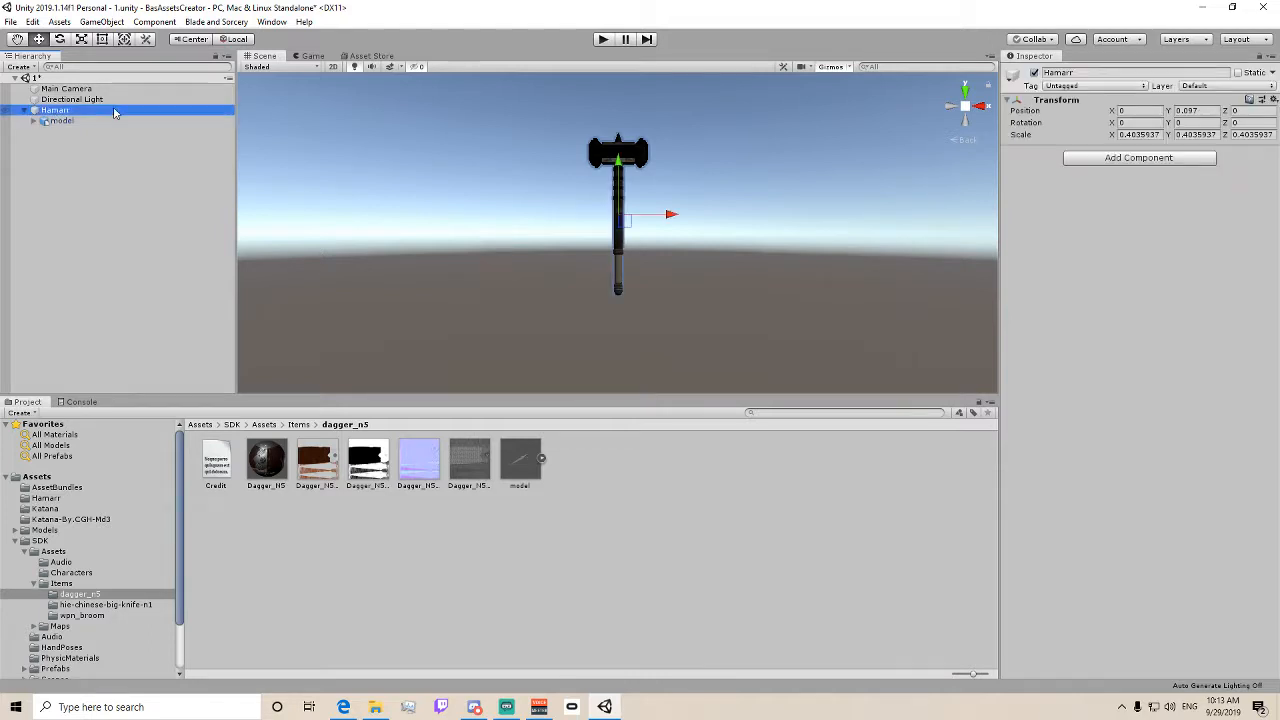
{"action": "right_click", "coordinate": [30, 160]}
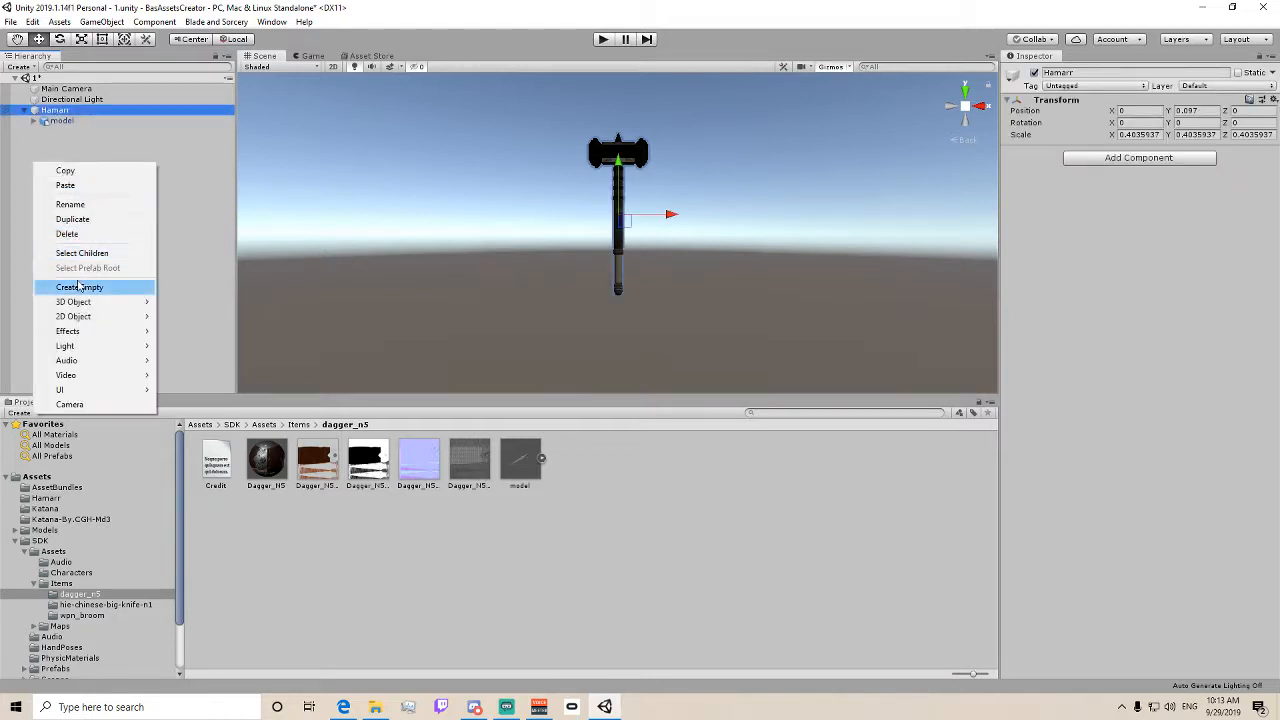
{"action": "left_click", "coordinate": [80, 287]}
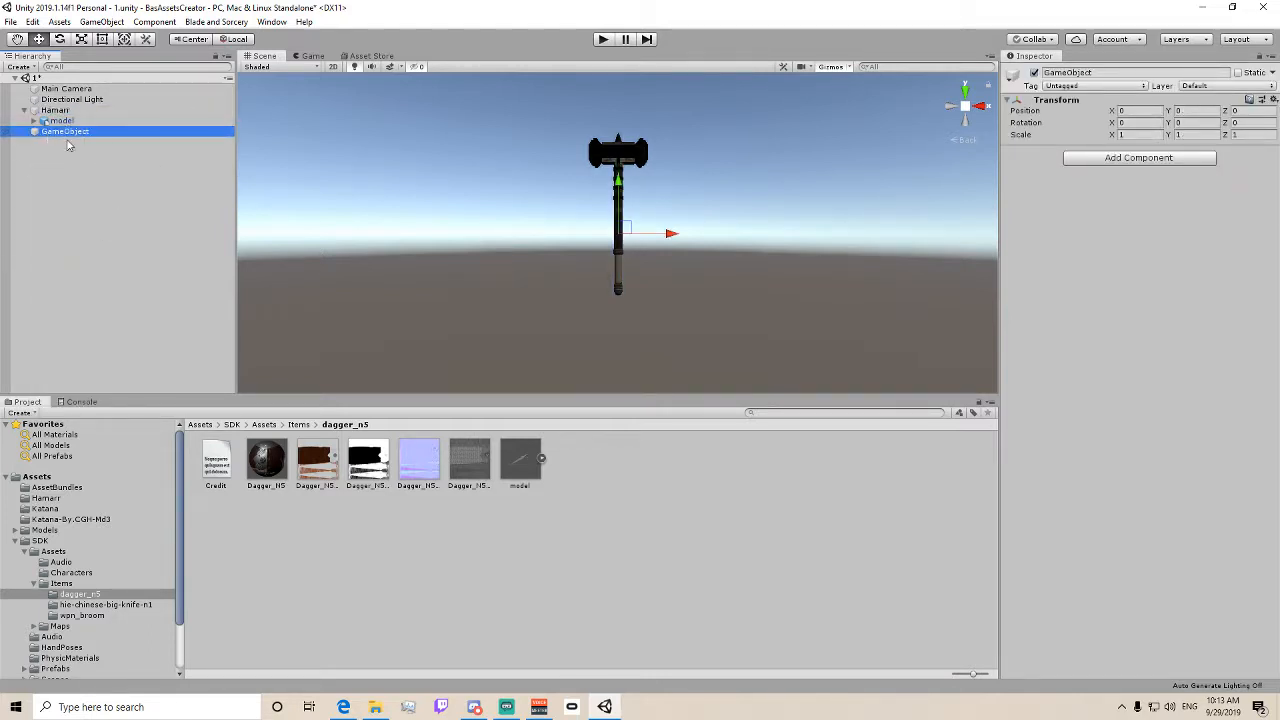
{"action": "left_click", "coordinate": [107, 141]}
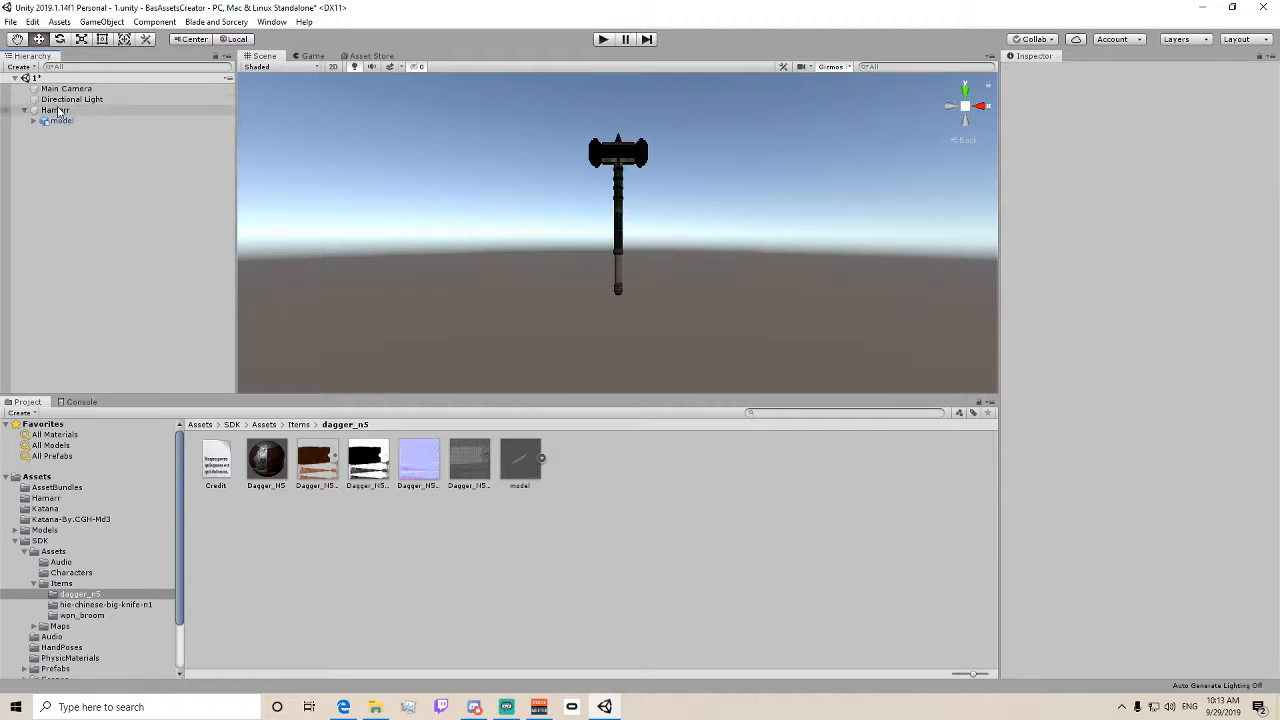
- Unpack the prefab of the model nested under the Hamarr object
{"action": "right_click", "coordinate": [52, 120]}
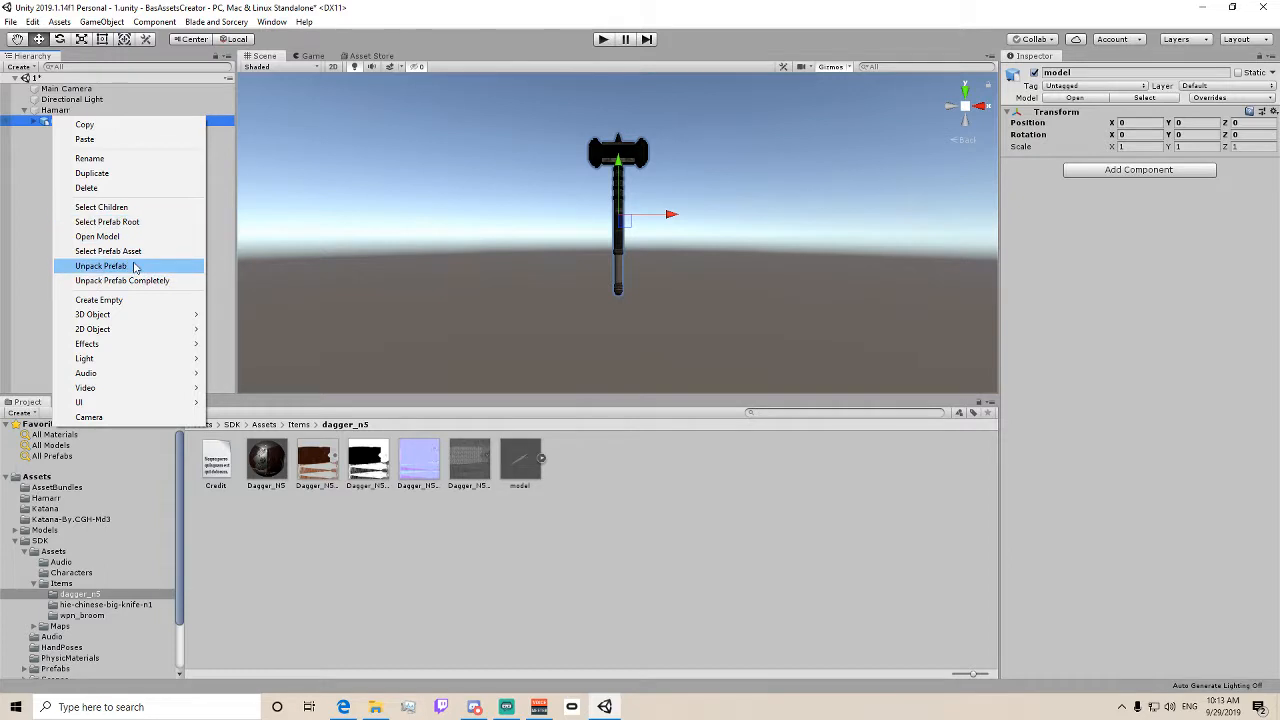
{"action": "left_click", "coordinate": [138, 266]}
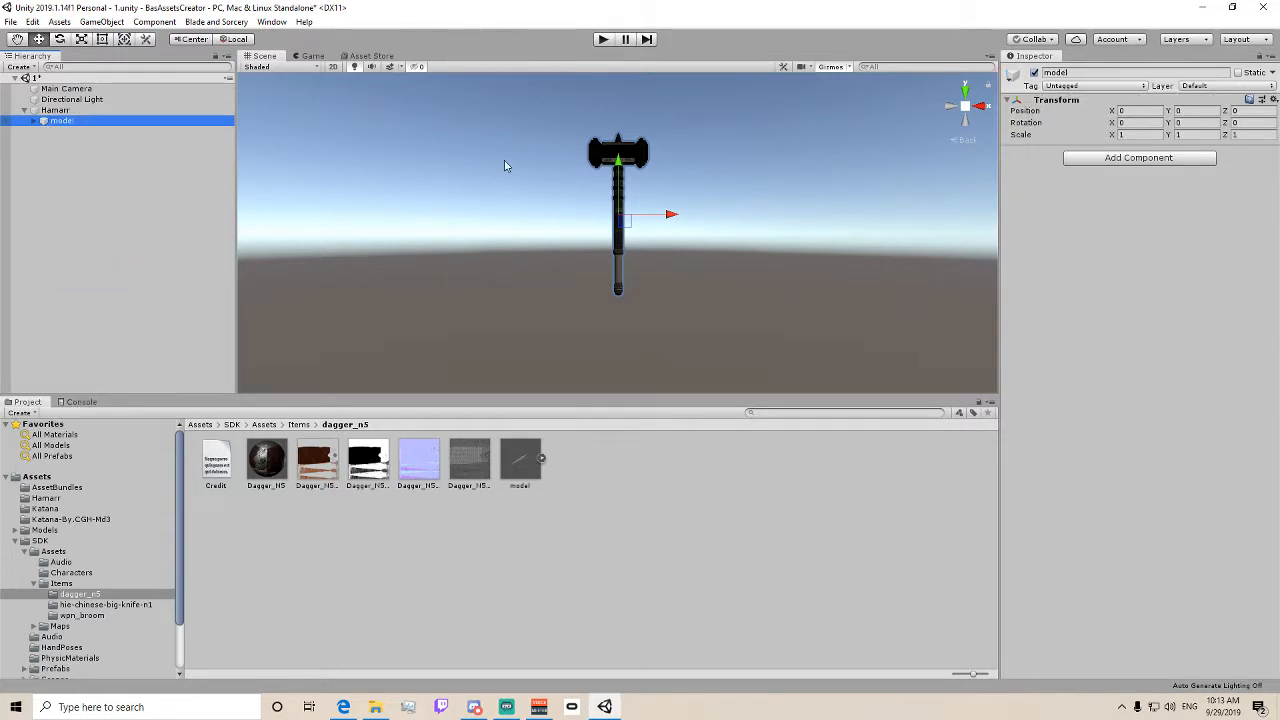
{"action": "middle_click_drag", "start_coordinate": [550, 188], "coordinate": [541, 211]}
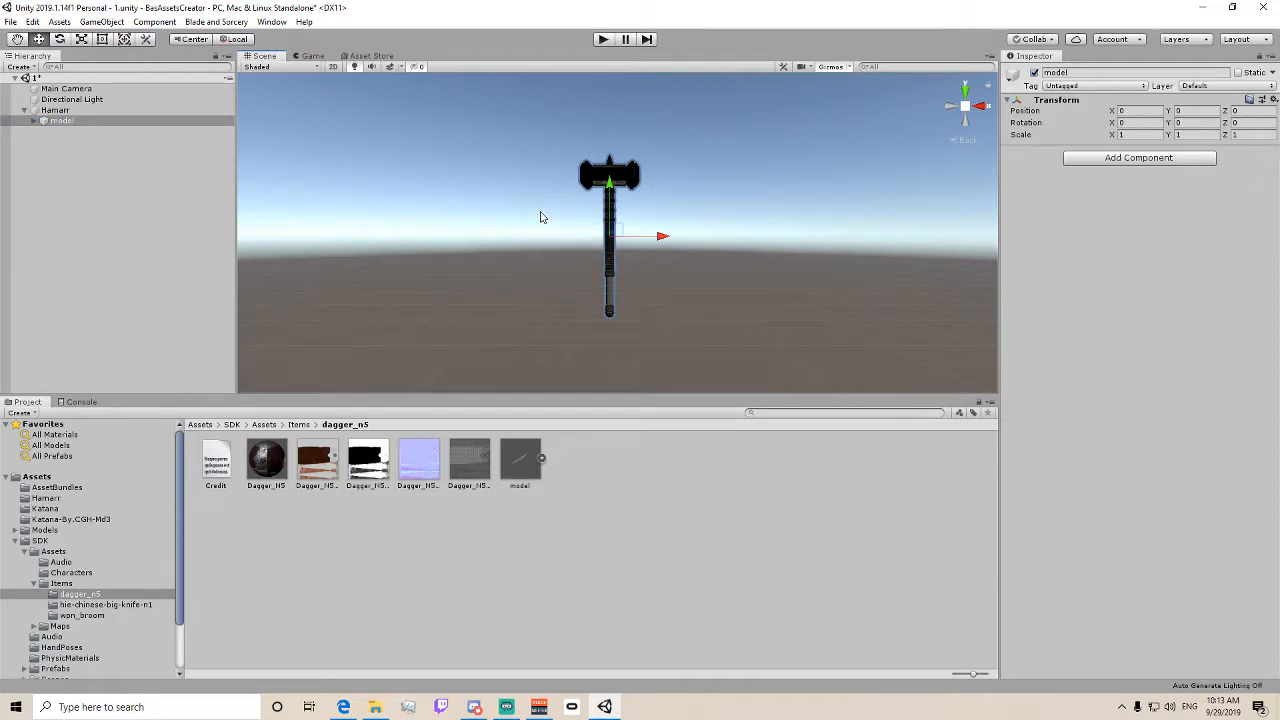
- Add an Item Definition component to the Hamarr object
{"action": "left_click", "coordinate": [54, 111]}
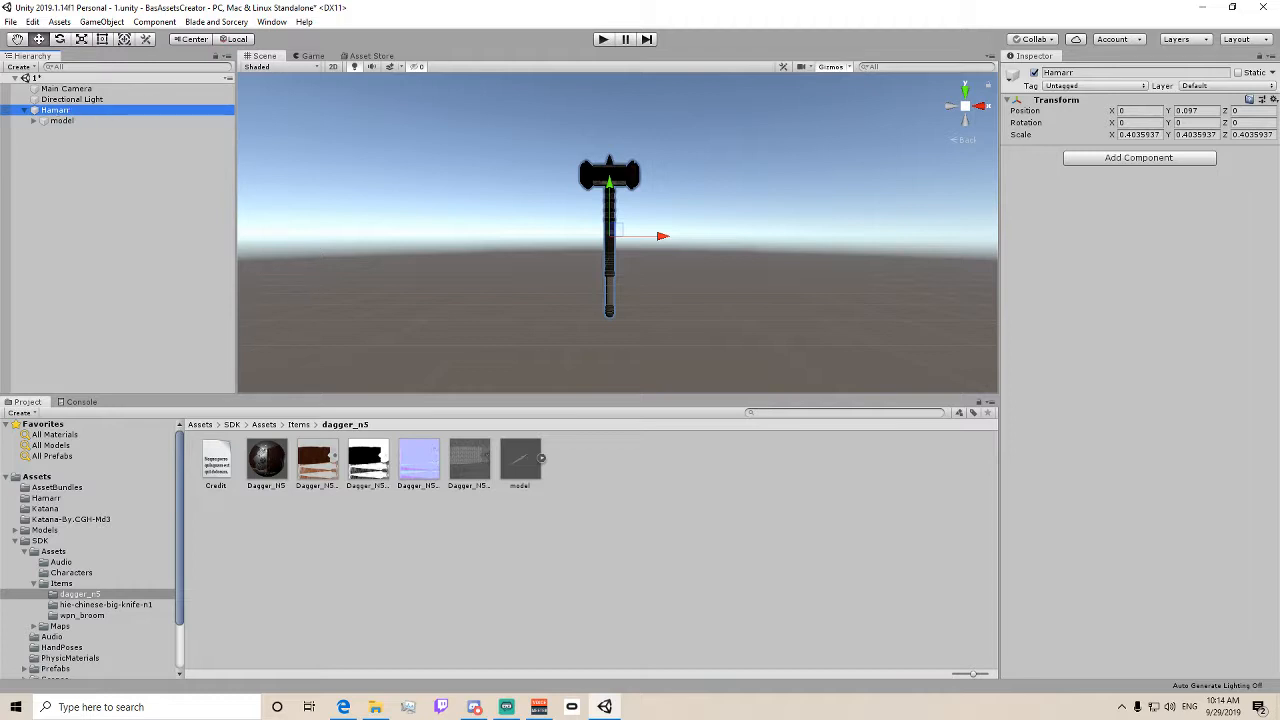
{"action": "left_click", "coordinate": [1132, 158]}
{"action": "type", "text": "ite"}
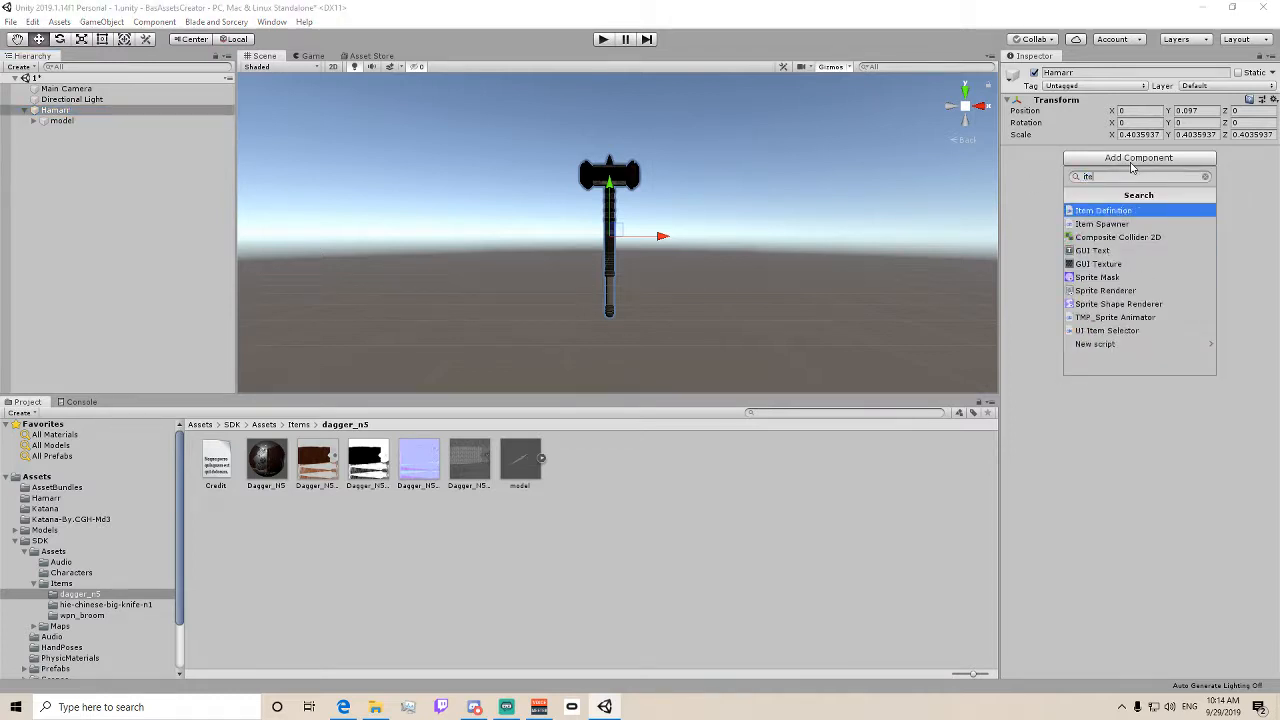
{"action": "key", "text": "Return"}
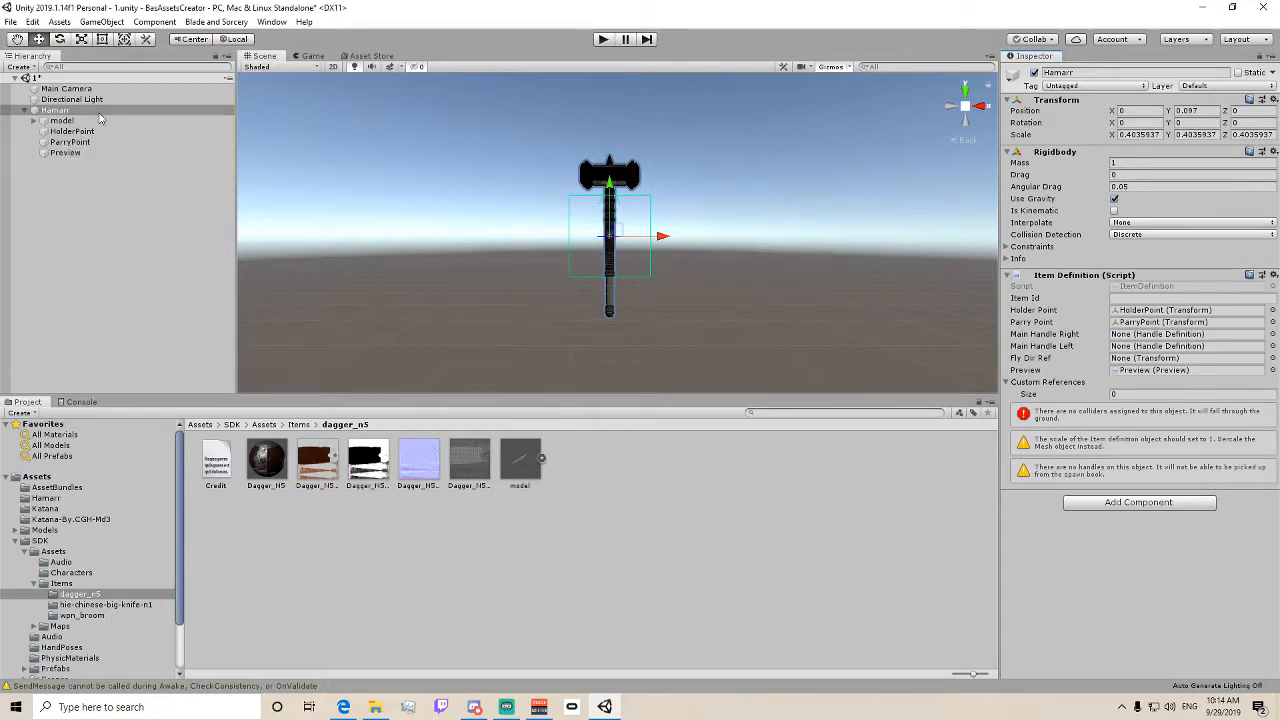
- Set the item ID in the Hamarr object's Item Definition to C_hamarr
{"action": "left_click", "coordinate": [1138, 298]}
{"action": "type", "text": "C"}
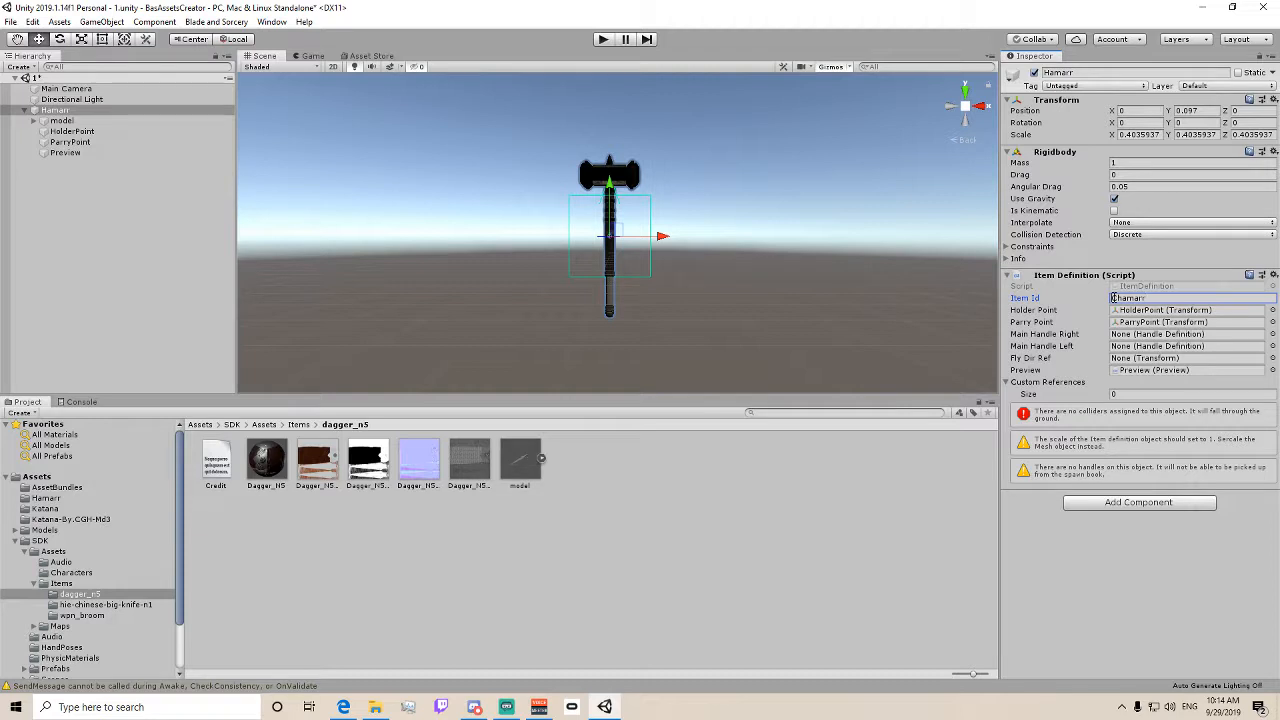
{"action": "type", "text": "_"}
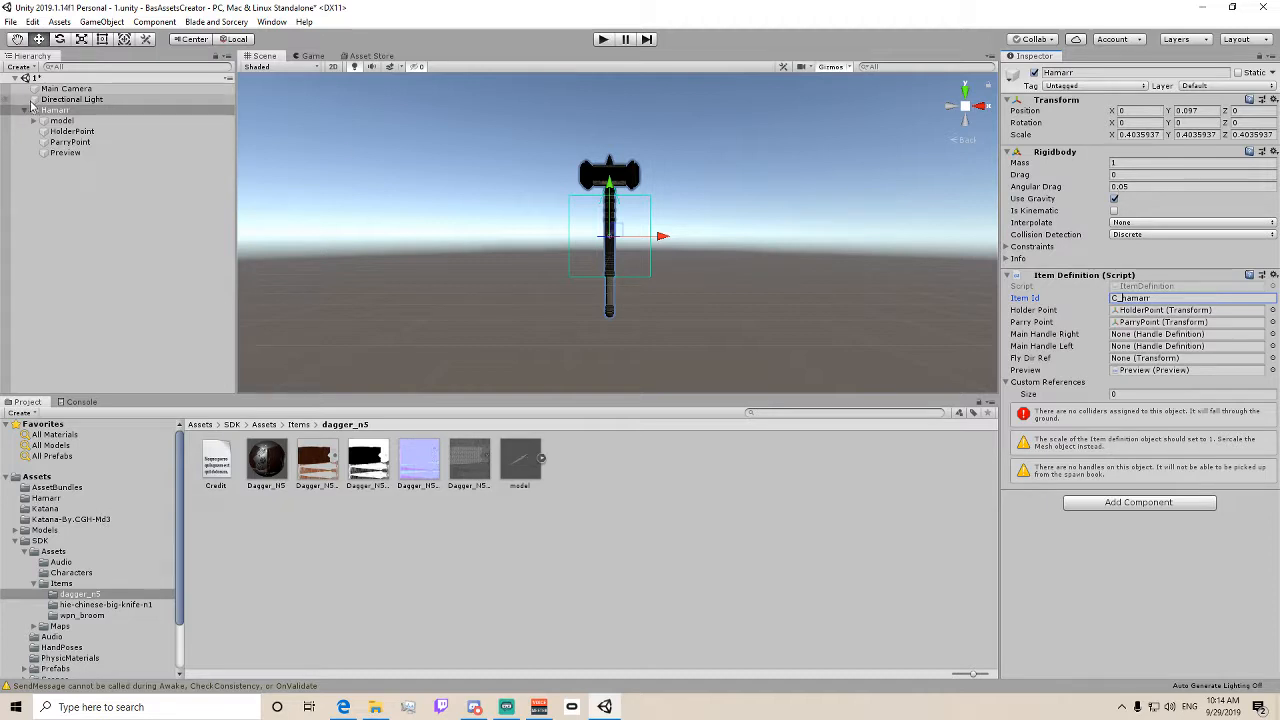
- Raise the HolderPoint along the handle to a Y position of about 0.504, near the hammer head
{"action": "left_click", "coordinate": [70, 132]}
{"action": "scroll", "coordinate": [659, 217], "scroll_direction": "up", "scroll_amount": 8}
{"action": "right_click_drag", "start_coordinate": [716, 207], "coordinate": [641, 182]}
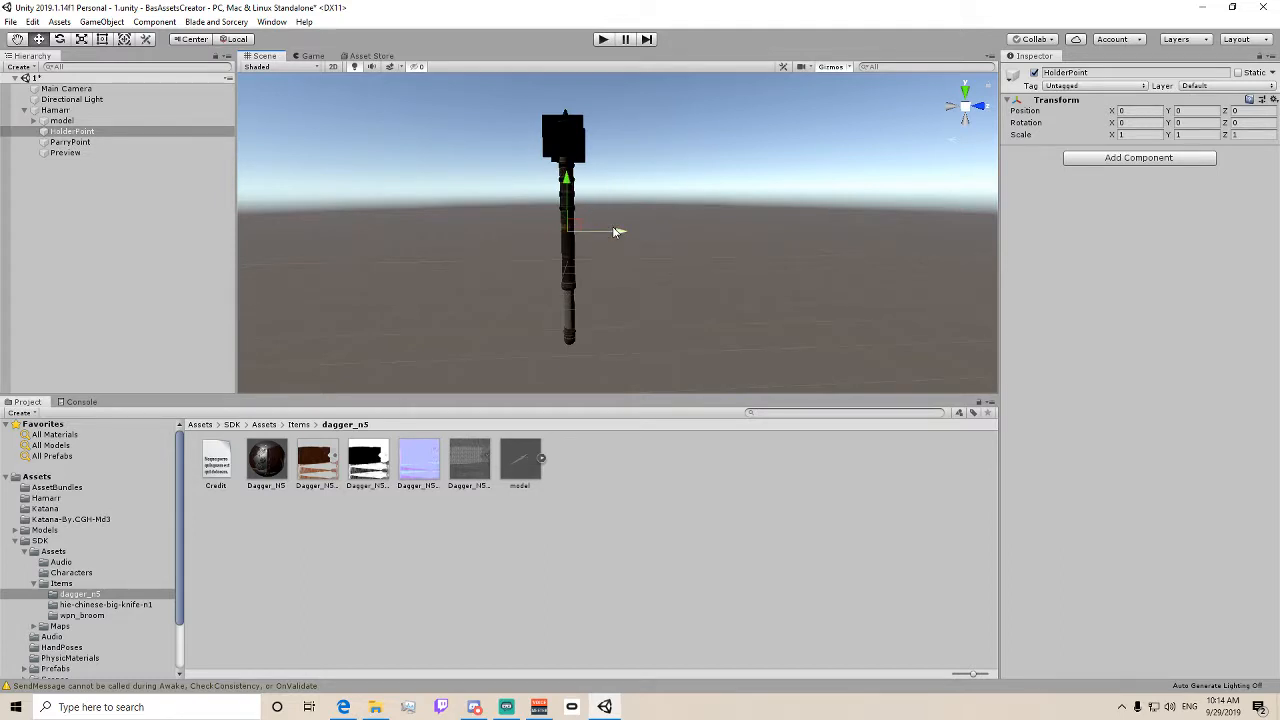
{"action": "left_click_drag", "start_coordinate": [576, 186], "coordinate": [578, 127]}
- Try rotating the HolderPoint 90 degrees about its Y axis and about its Z axis
{"action": "left_click", "coordinate": [1246, 121]}
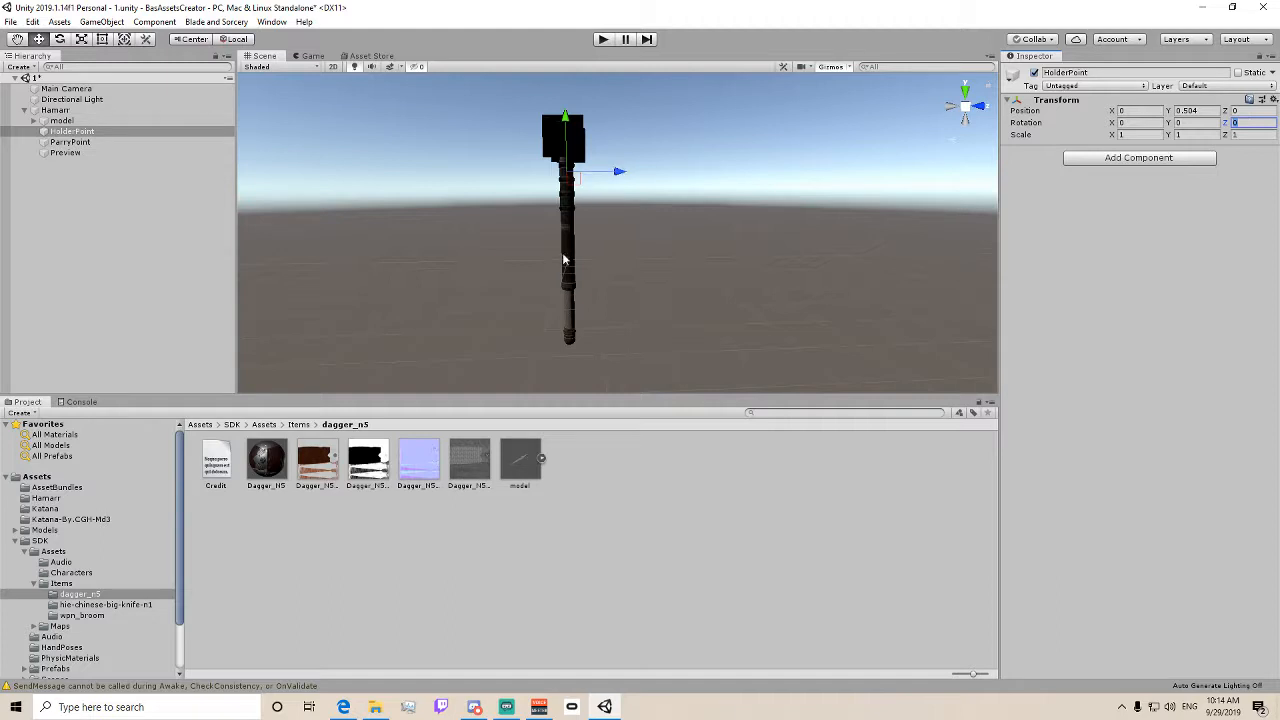
{"action": "left_click", "coordinate": [1203, 121]}
{"action": "type", "text": "90"}
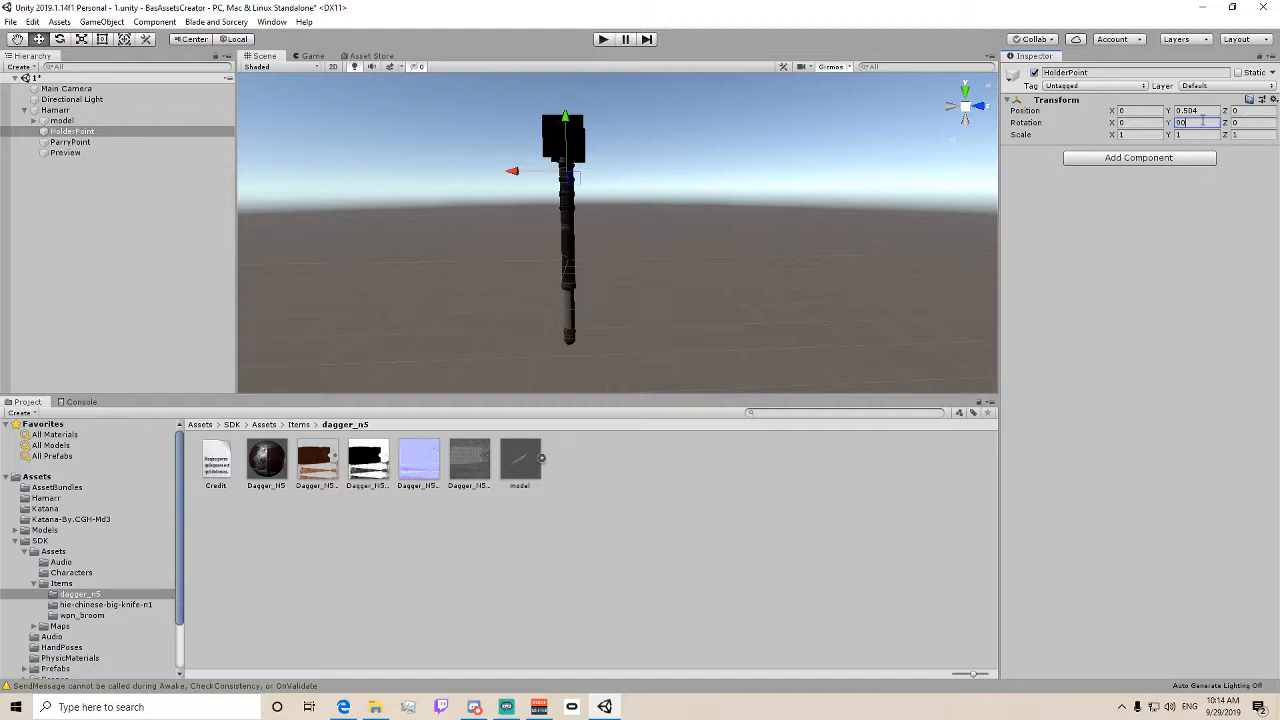
{"action": "key", "text": "BackSpace"}
{"action": "key", "text": "BackSpace"}
{"action": "left_click", "coordinate": [1255, 121]}
{"action": "type", "text": "90"}
{"action": "key", "text": "BackSpace"}
{"action": "key", "text": "BackSpace"}
- Set the HolderPoint's X rotation to 90 and raise it to a Y position of about 0.534
{"action": "left_click", "coordinate": [1150, 122]}
{"action": "type", "text": "90"}
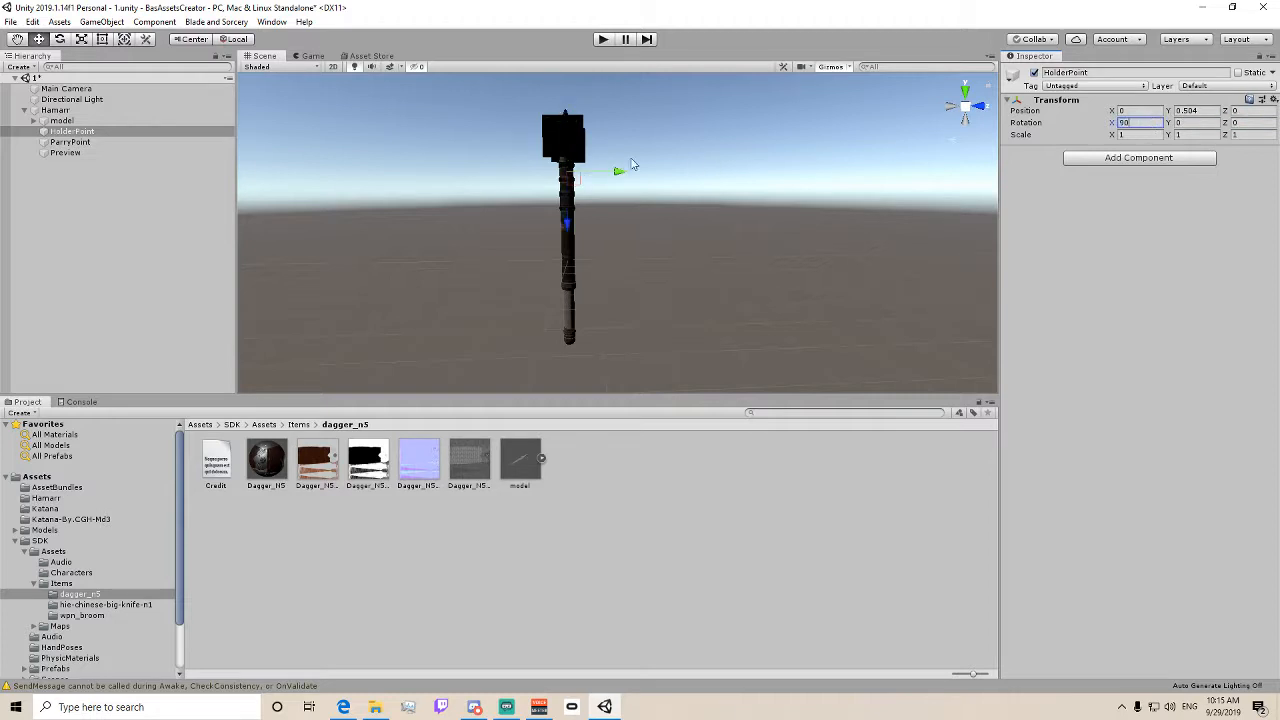
{"action": "left_click_drag", "start_coordinate": [567, 224], "coordinate": [567, 220]}
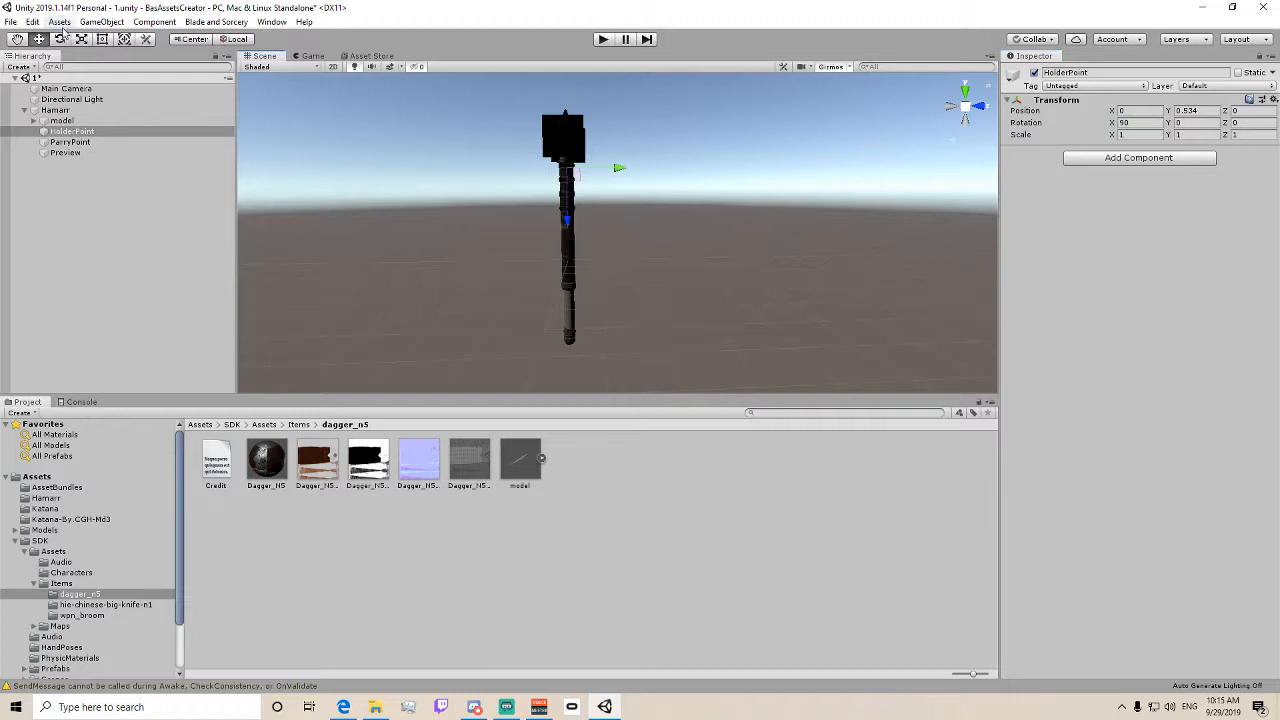
{"action": "left_click", "coordinate": [60, 39]}
{"action": "key", "text": "w"}
- Examine the HolderPoint's placement and axis directions just below the hammer head from several angles
{"action": "left_click_drag", "start_coordinate": [437, 206], "coordinate": [659, 189], "text": "alt"}
{"action": "middle_click_drag", "start_coordinate": [660, 190], "coordinate": [674, 262]}
{"action": "scroll", "coordinate": [674, 262], "scroll_direction": "up", "scroll_amount": 5}
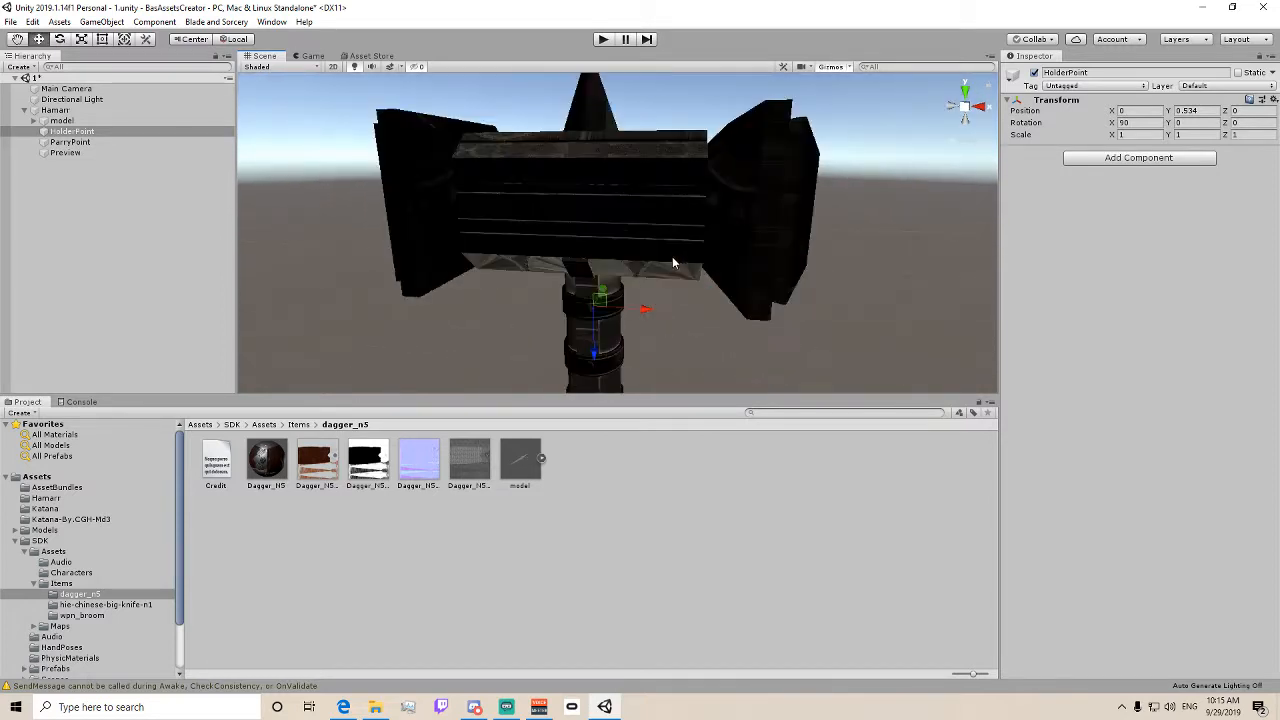
{"action": "middle_click_drag", "start_coordinate": [676, 345], "coordinate": [682, 277]}
{"action": "left_click_drag", "start_coordinate": [626, 182], "coordinate": [716, 202], "text": "alt"}
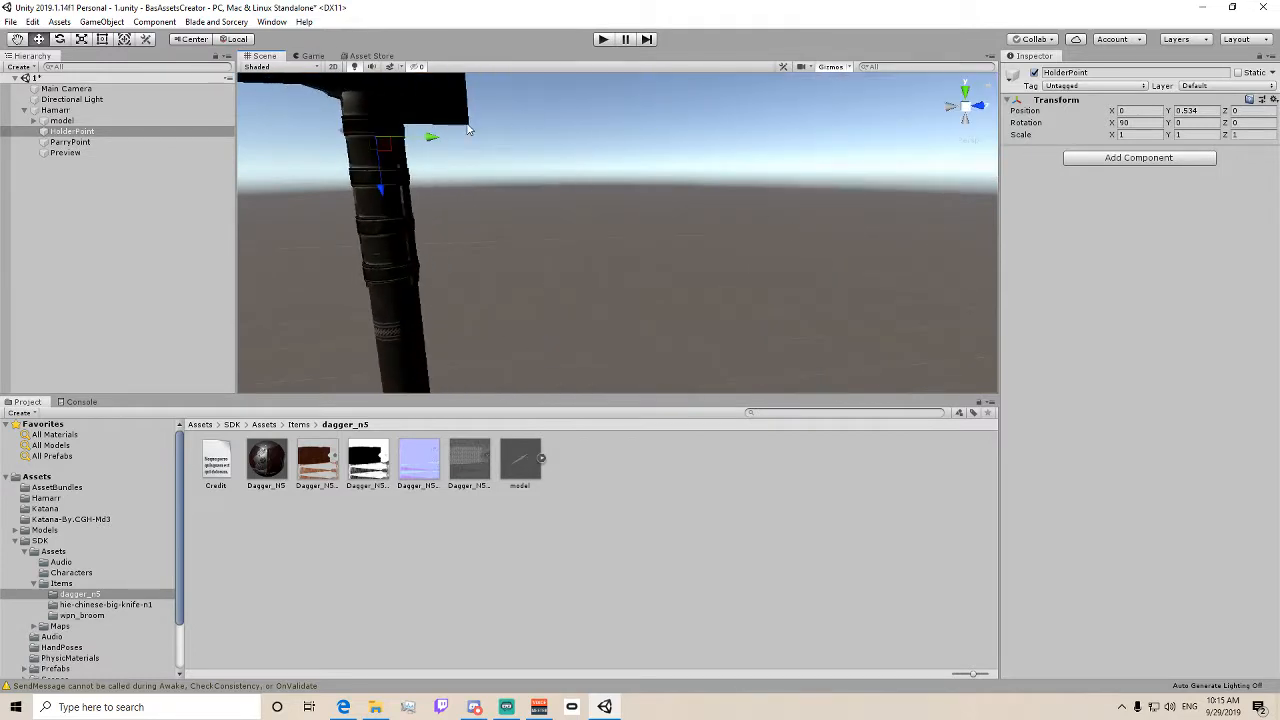
{"action": "left_click_drag", "start_coordinate": [468, 129], "coordinate": [757, 188], "text": "alt"}
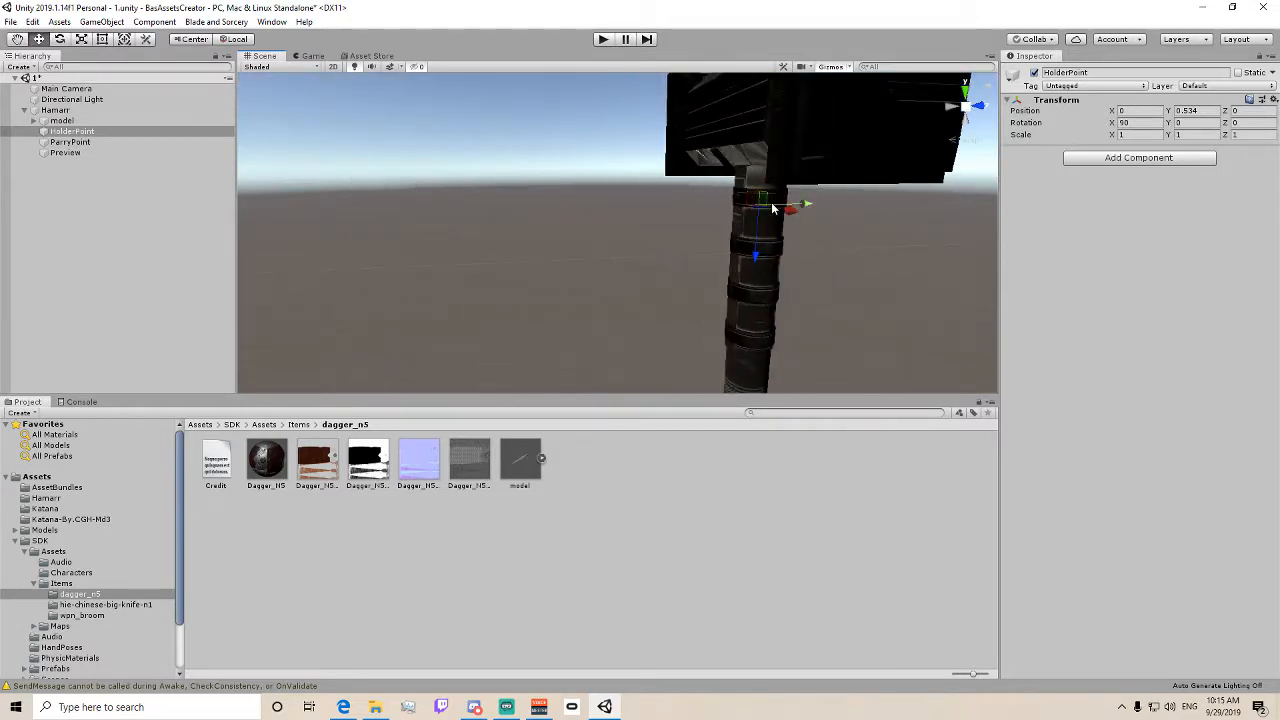
{"action": "mouse_move", "coordinate": [677, 217]}
{"action": "left_mouse_down", "text": "alt"}
{"action": "mouse_move", "coordinate": [523, 223]}
{"action": "mouse_move", "coordinate": [689, 223]}
{"action": "left_mouse_up", "text": "alt"}
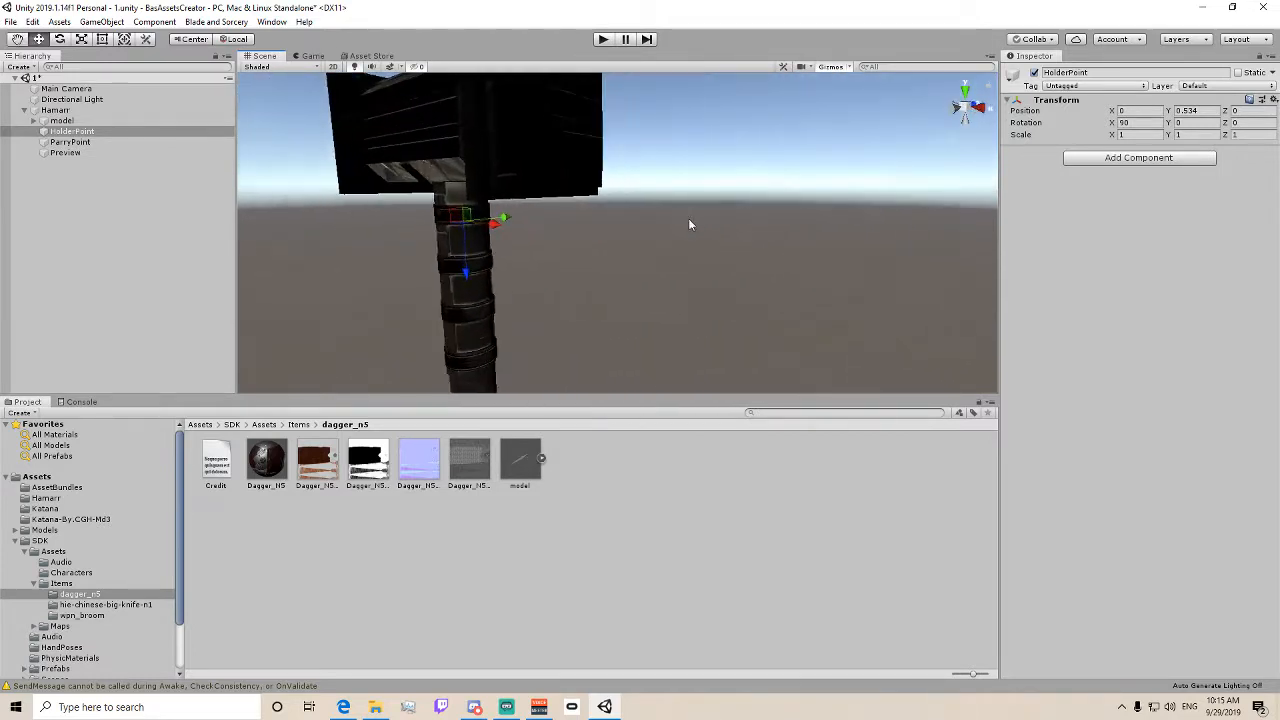
- Raise the ParryPoint along the handle to a Y position of about 0.602, at the base of the hammer head
{"action": "double_click", "coordinate": [61, 111]}
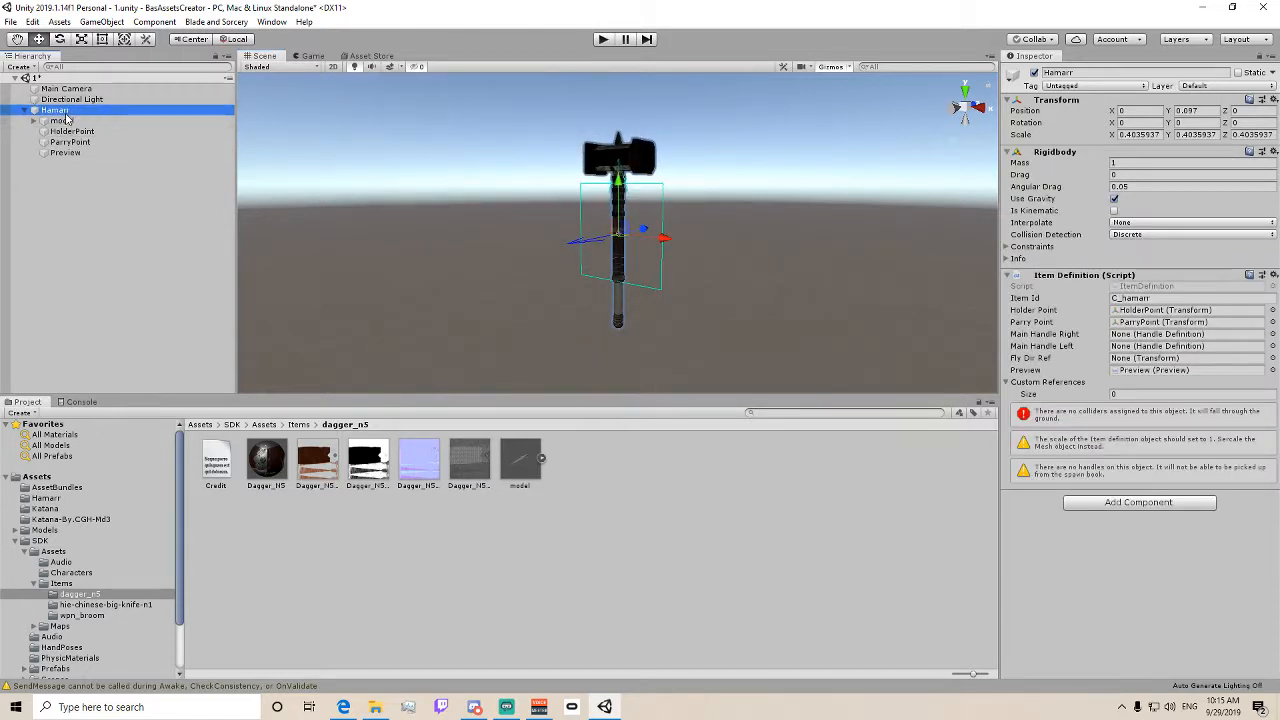
{"action": "left_click", "coordinate": [62, 120]}
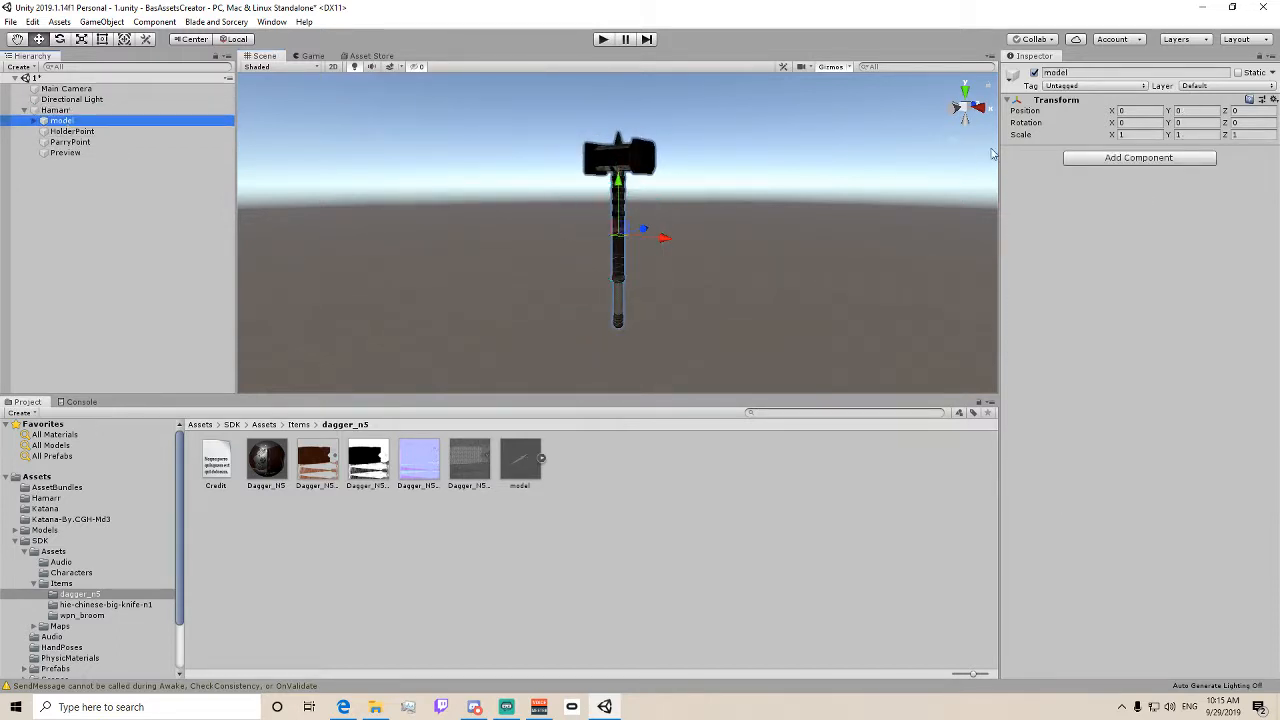
{"action": "left_click", "coordinate": [956, 110]}
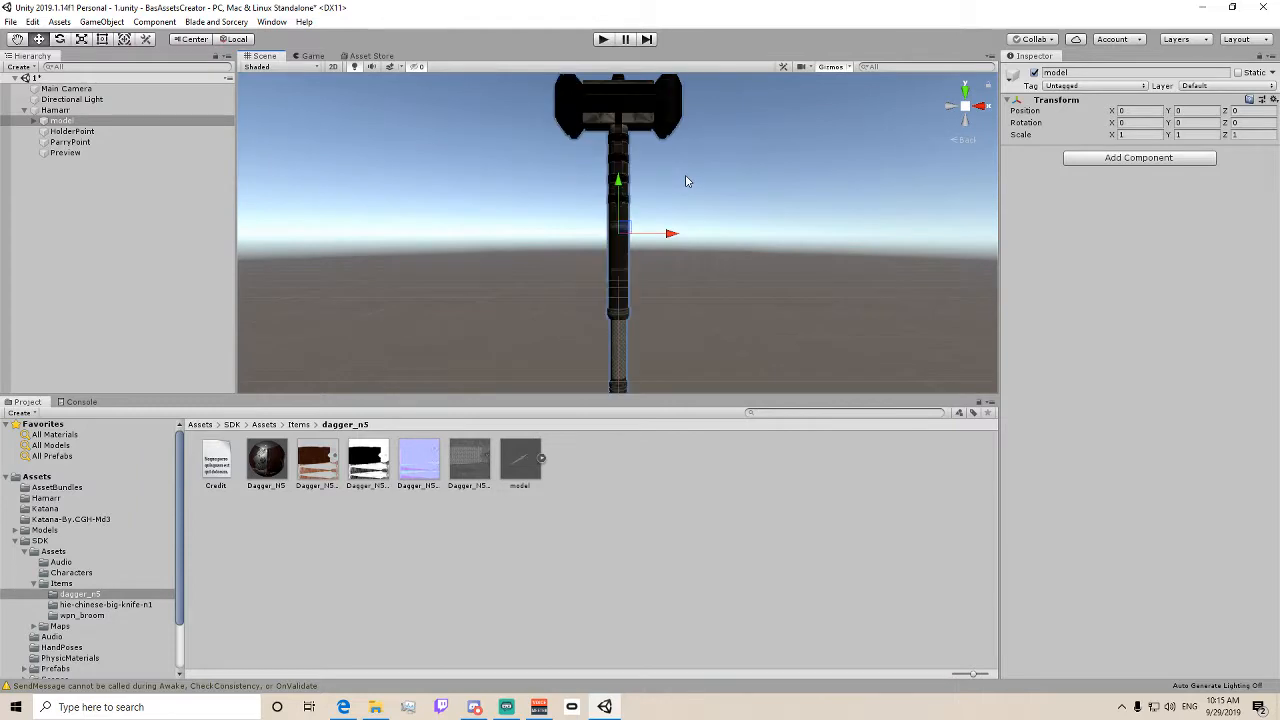
{"action": "left_click", "coordinate": [70, 142]}
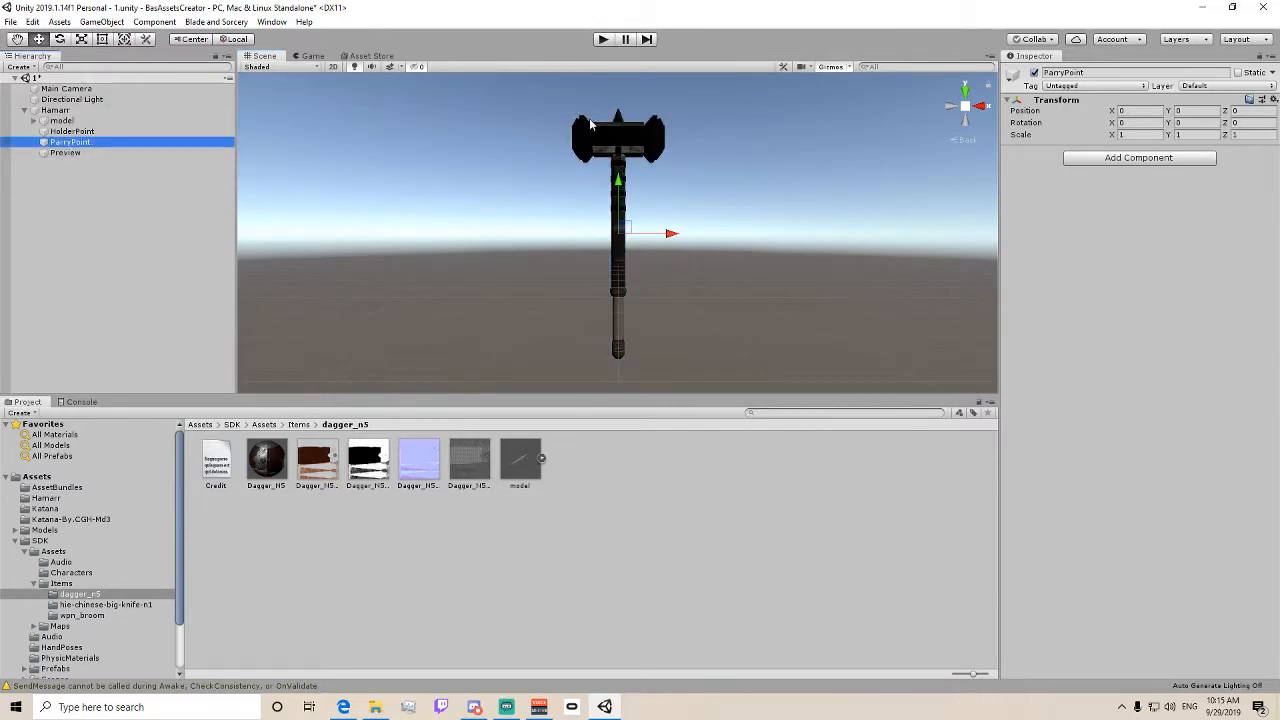
{"action": "left_click_drag", "start_coordinate": [616, 204], "coordinate": [619, 124]}
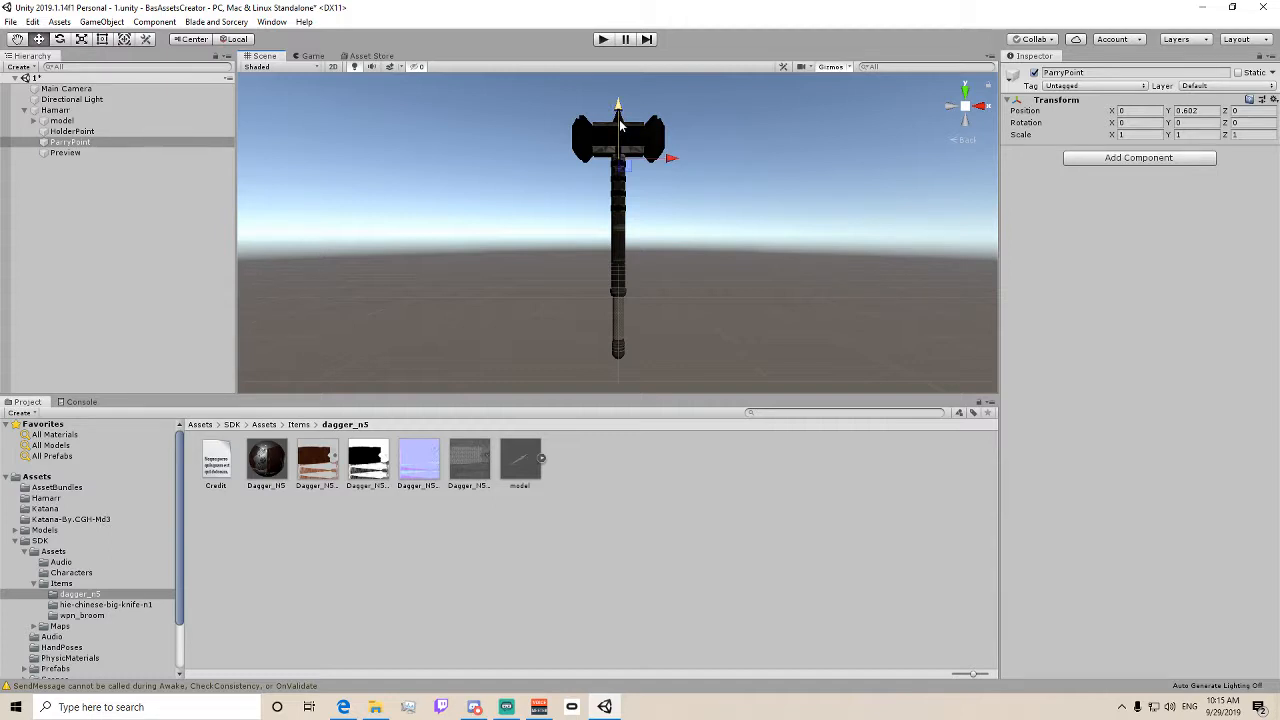
- Raise the Preview to a Y position of about 0.614 so it frames the hammer head, and check its direction from the side
{"action": "left_click", "coordinate": [46, 152]}
{"action": "scroll", "coordinate": [678, 199], "scroll_direction": "down", "scroll_amount": 2}
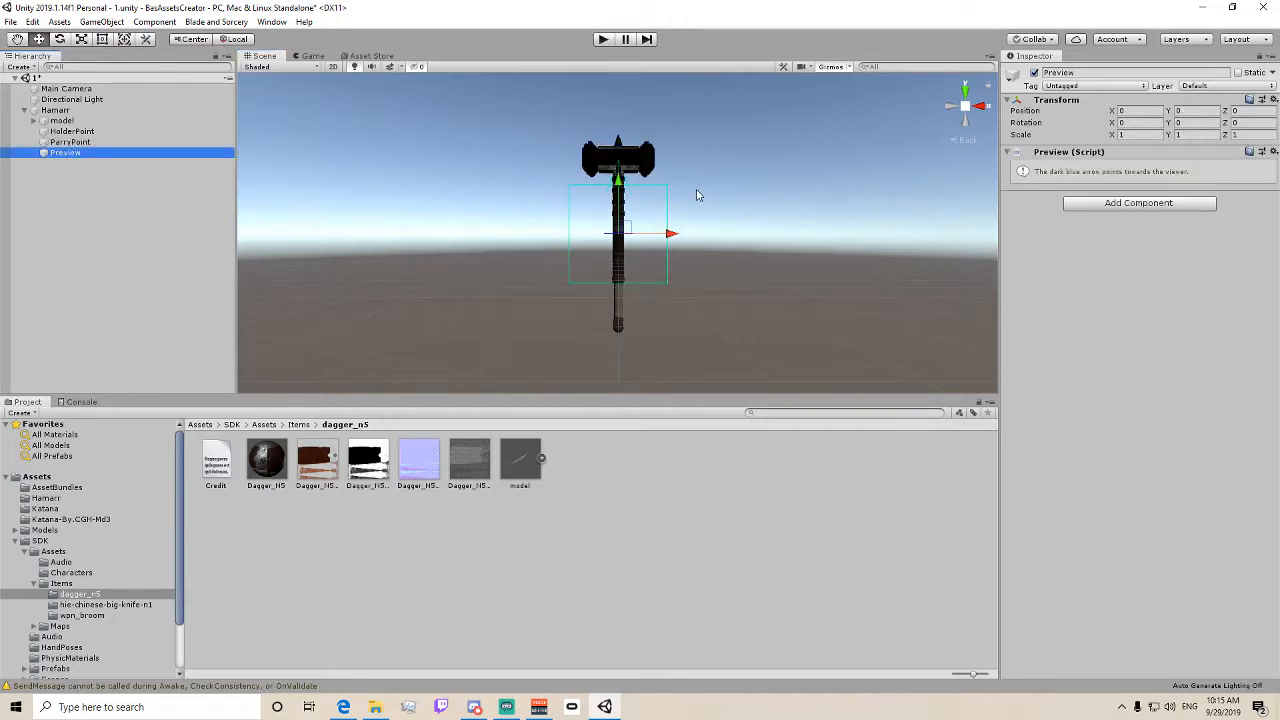
{"action": "left_click_drag", "start_coordinate": [619, 197], "coordinate": [619, 137]}
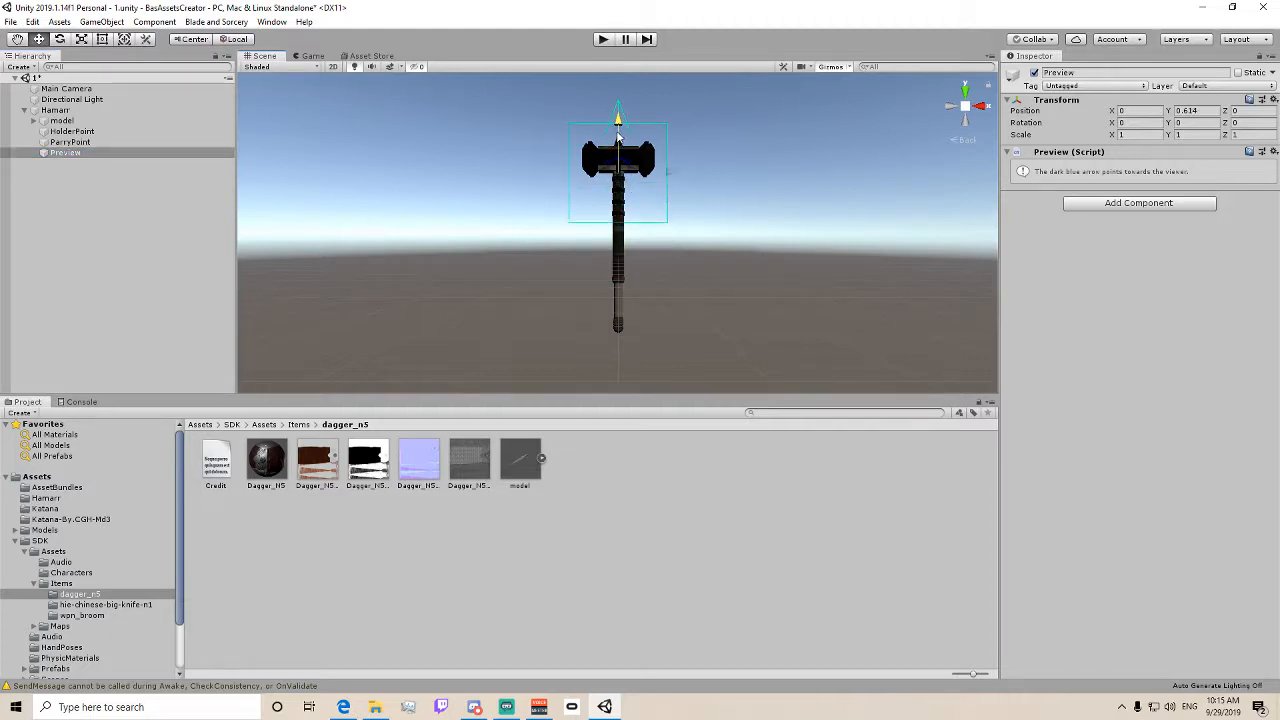
{"action": "left_click_drag", "start_coordinate": [715, 144], "coordinate": [467, 142], "text": "alt"}
{"action": "right_click_drag", "start_coordinate": [467, 142], "coordinate": [430, 143]}
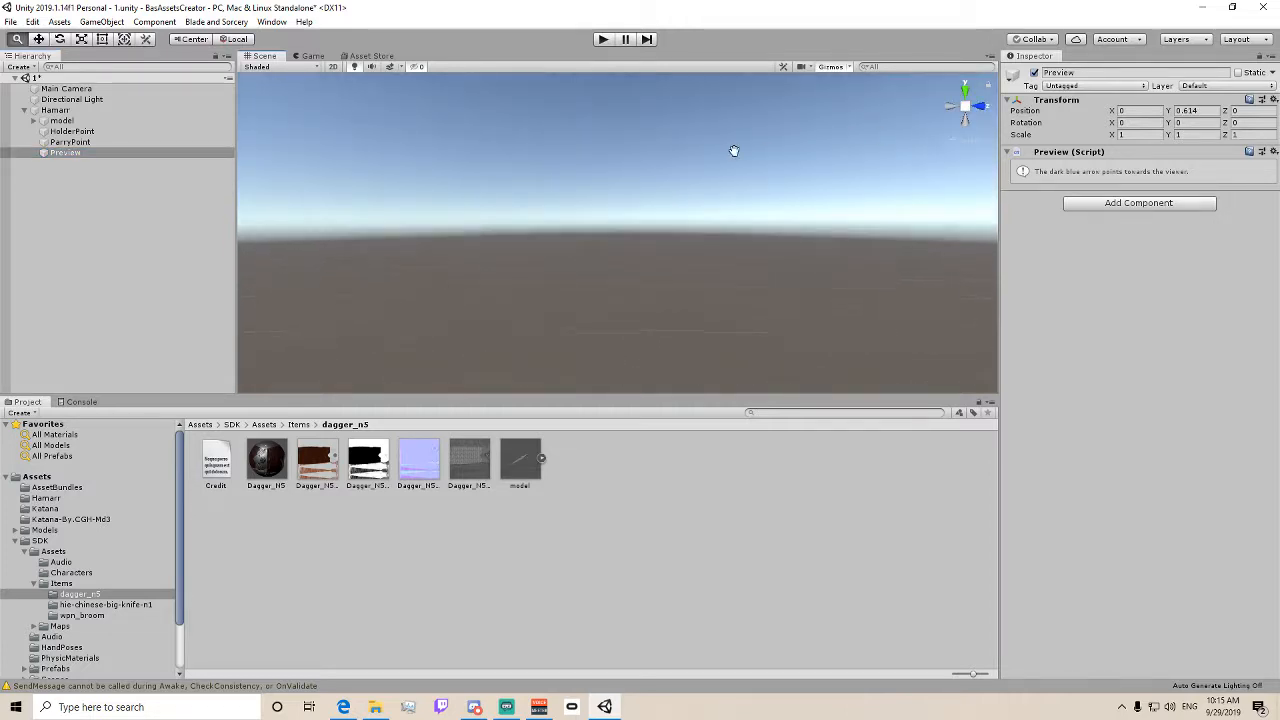
{"action": "middle_click_drag", "start_coordinate": [733, 151], "coordinate": [312, 146]}
{"action": "middle_click_drag", "start_coordinate": [880, 150], "coordinate": [475, 162]}
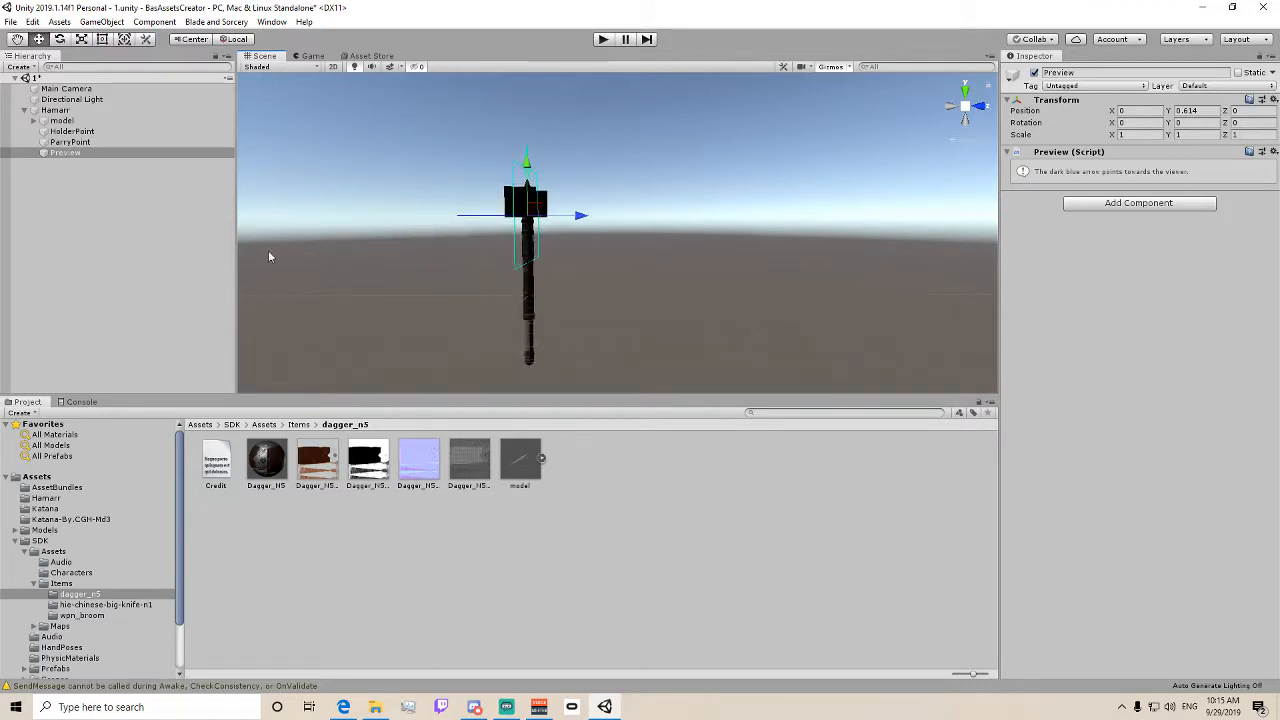
{"action": "left_click", "coordinate": [949, 106]}
- Create an empty child object under Hamarr and name it Colliders
{"action": "double_click", "coordinate": [62, 110]}
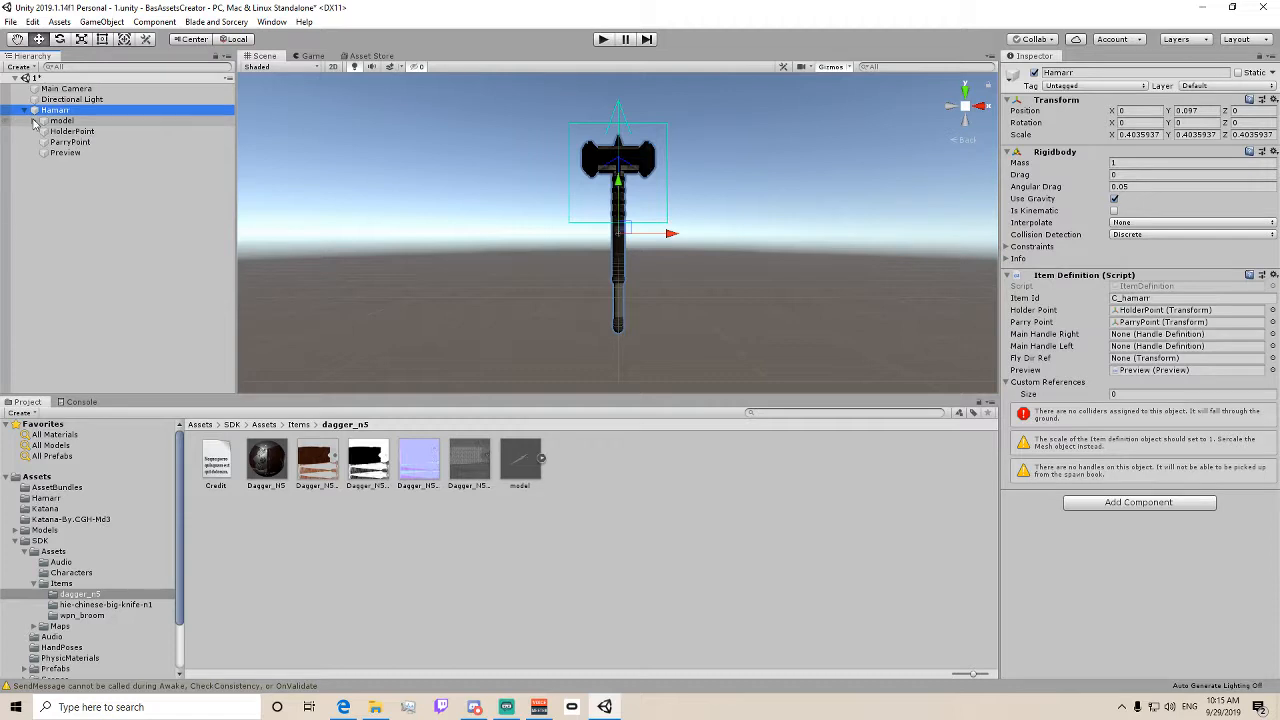
{"action": "right_click", "coordinate": [64, 111]}
{"action": "left_click", "coordinate": [118, 235]}
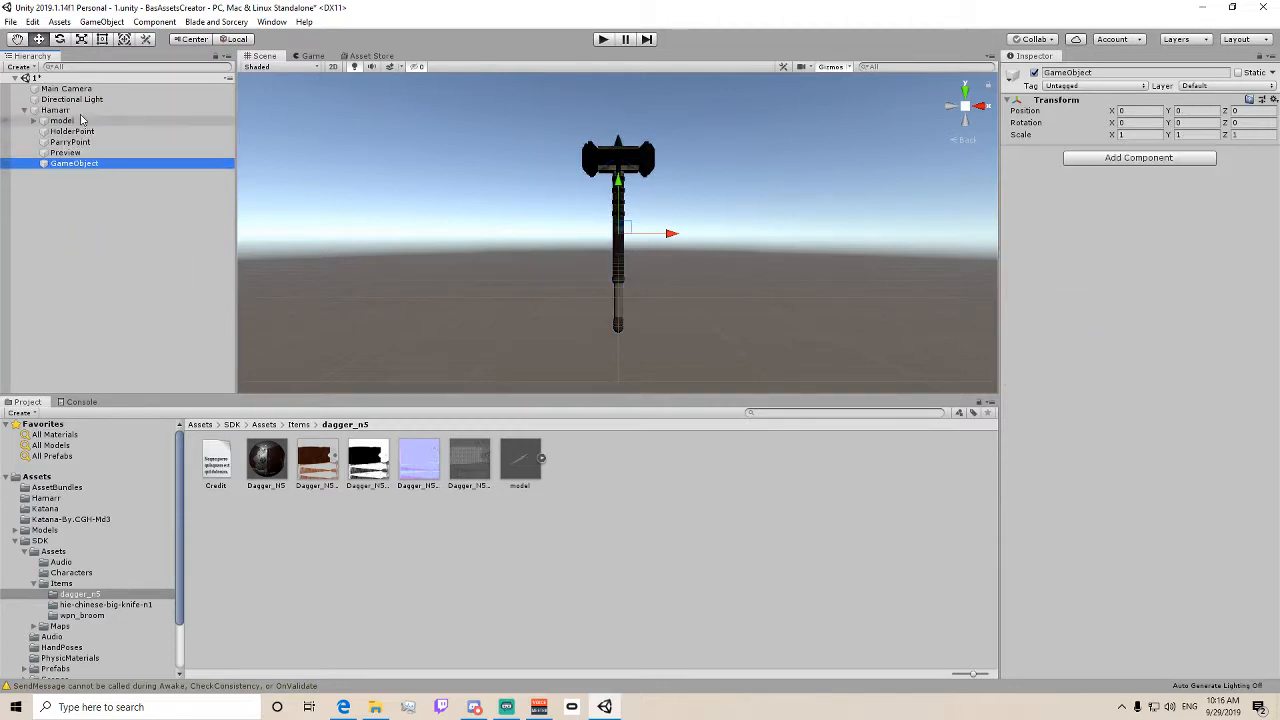
{"action": "left_click", "coordinate": [83, 166]}
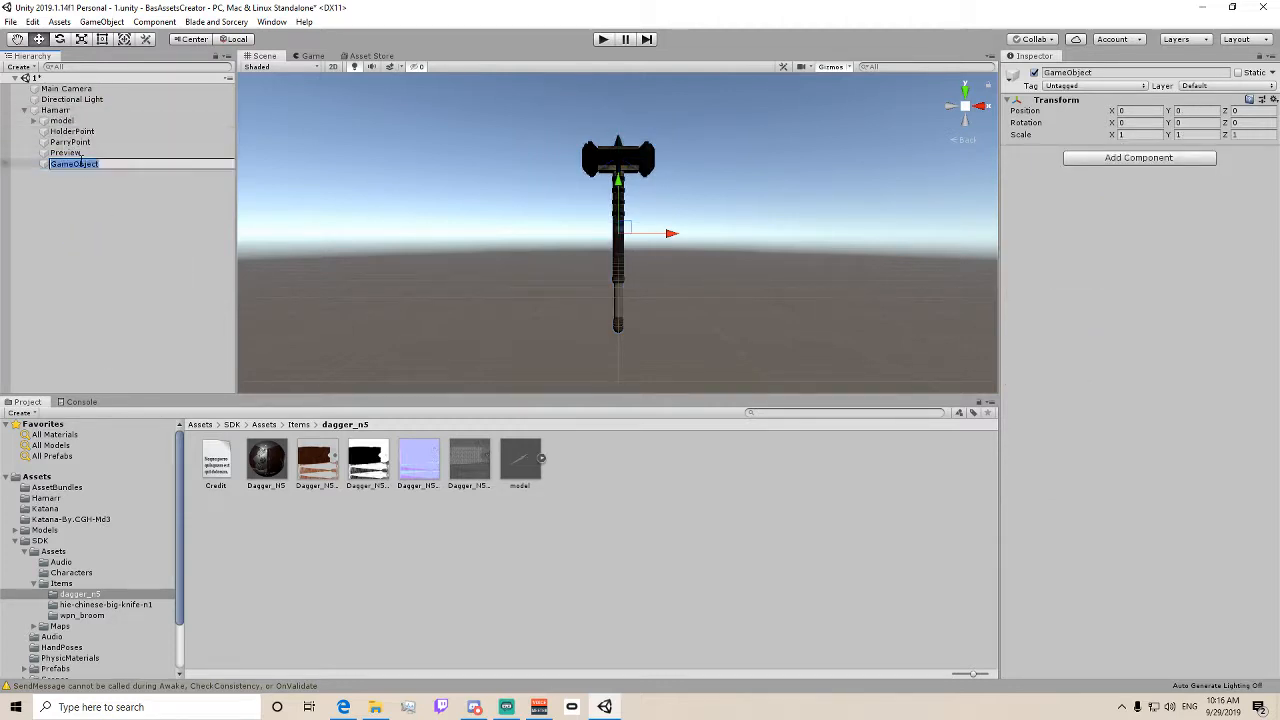
{"action": "type", "text": "Colliders"}
{"action": "key", "text": "Return"}
- Create an empty child object under Colliders and name it Handle
{"action": "right_click", "coordinate": [83, 166]}
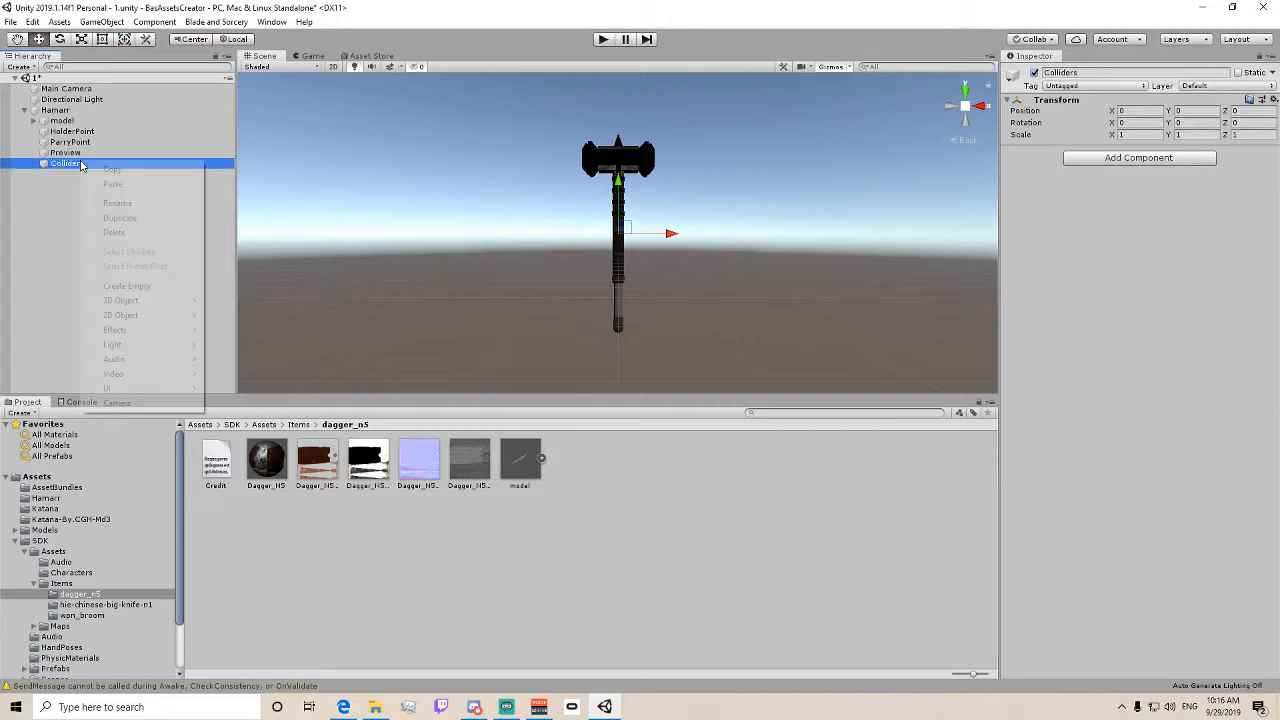
{"action": "left_click", "coordinate": [150, 287]}
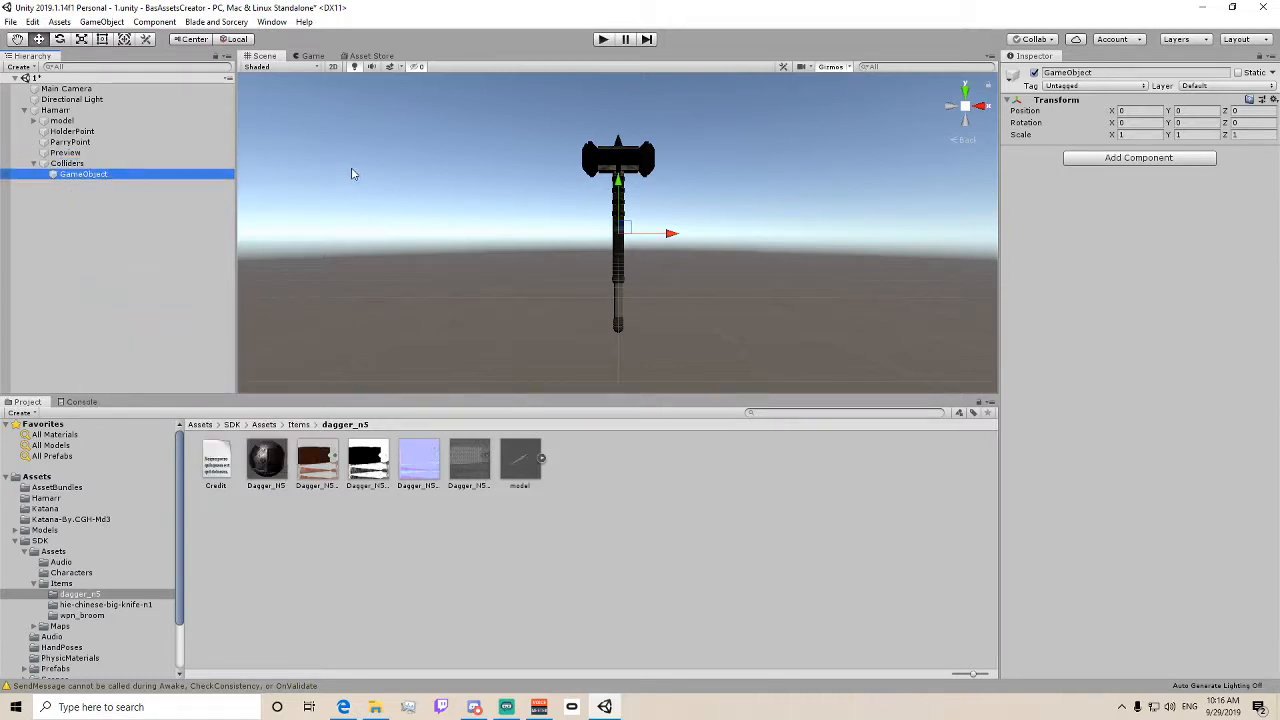
{"action": "key", "text": "F2"}
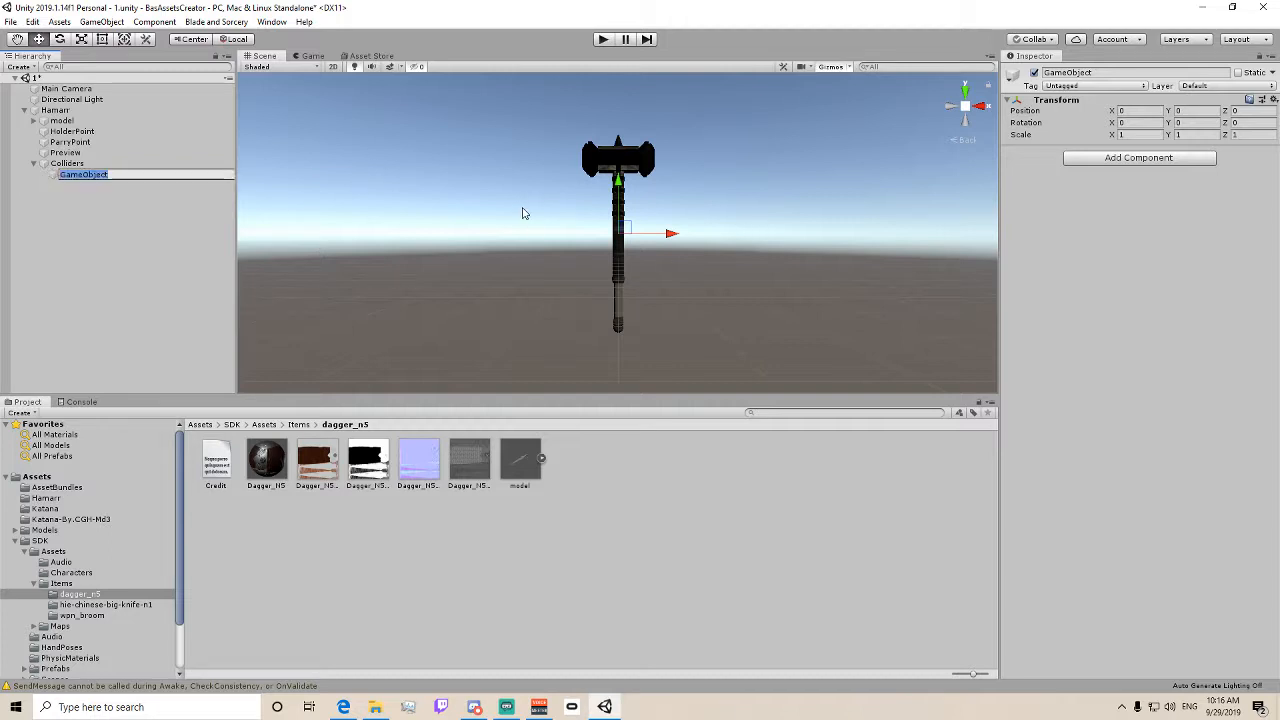
{"action": "type", "text": "Handle"}
{"action": "key", "text": "Return"}
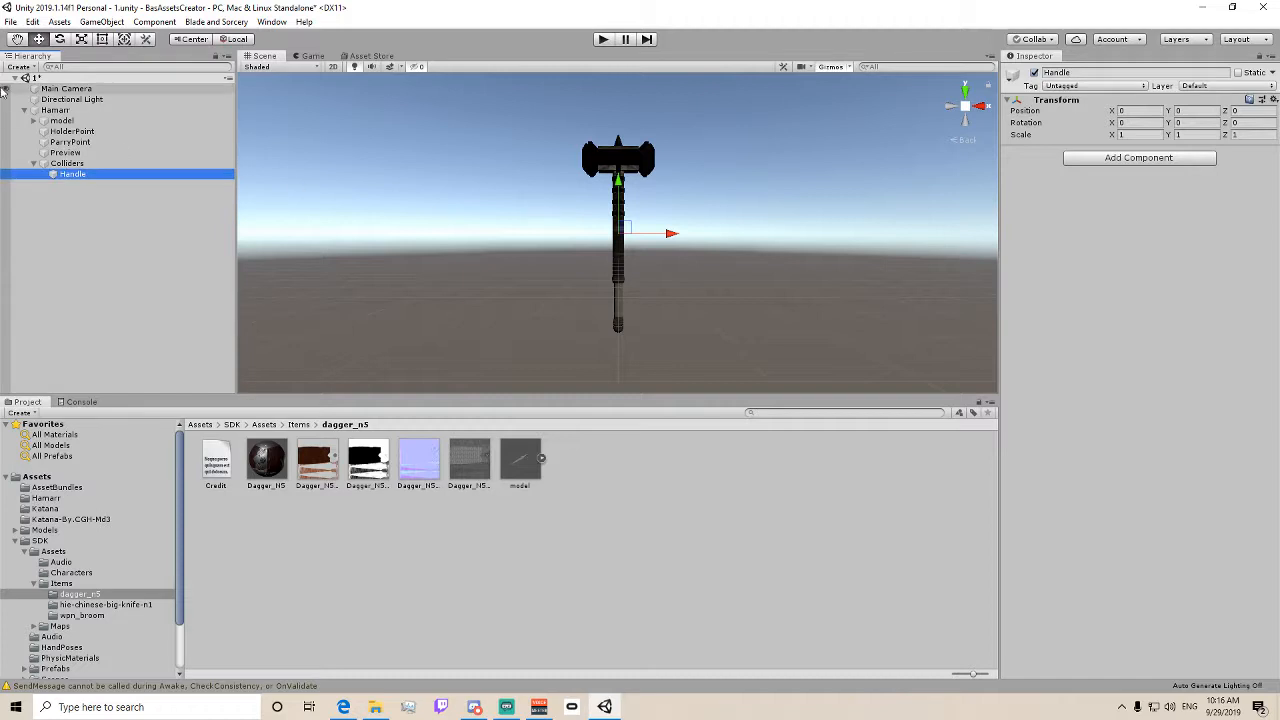
- Create a second empty child object under Colliders and name it Head
{"action": "right_click", "coordinate": [96, 179]}
{"action": "left_click", "coordinate": [82, 164]}
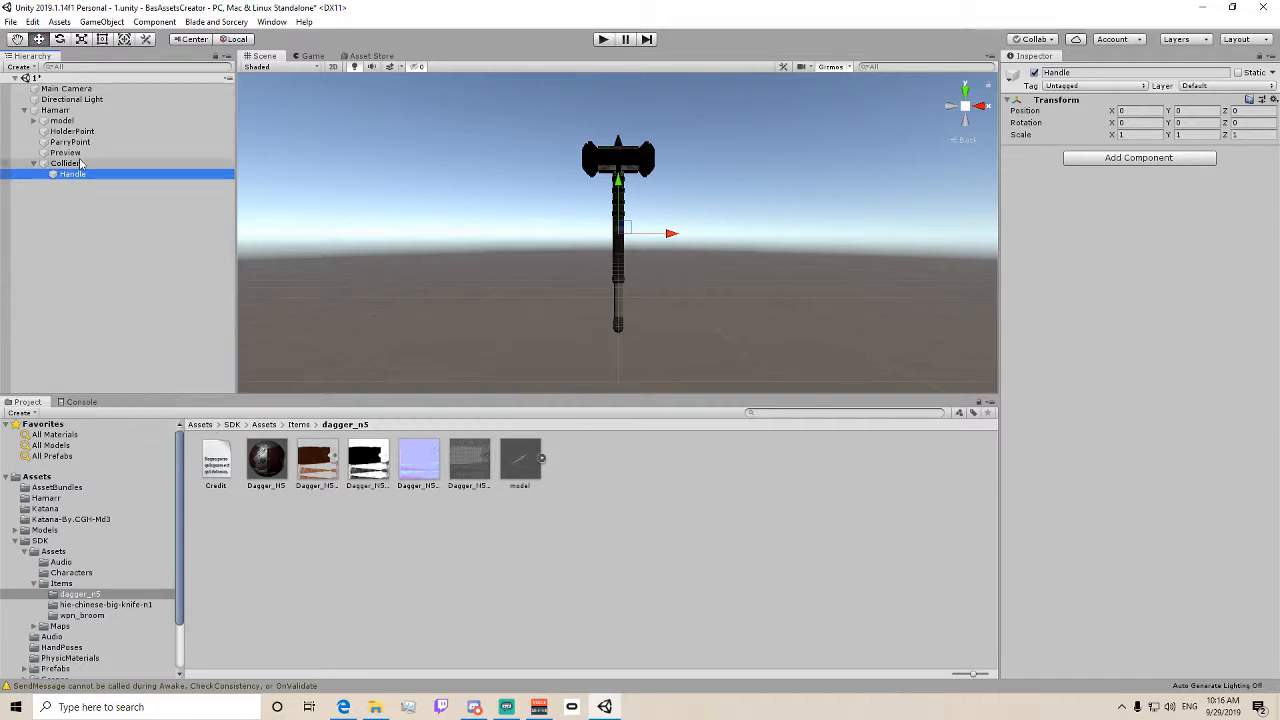
{"action": "right_click", "coordinate": [85, 166]}
{"action": "left_click", "coordinate": [125, 287]}
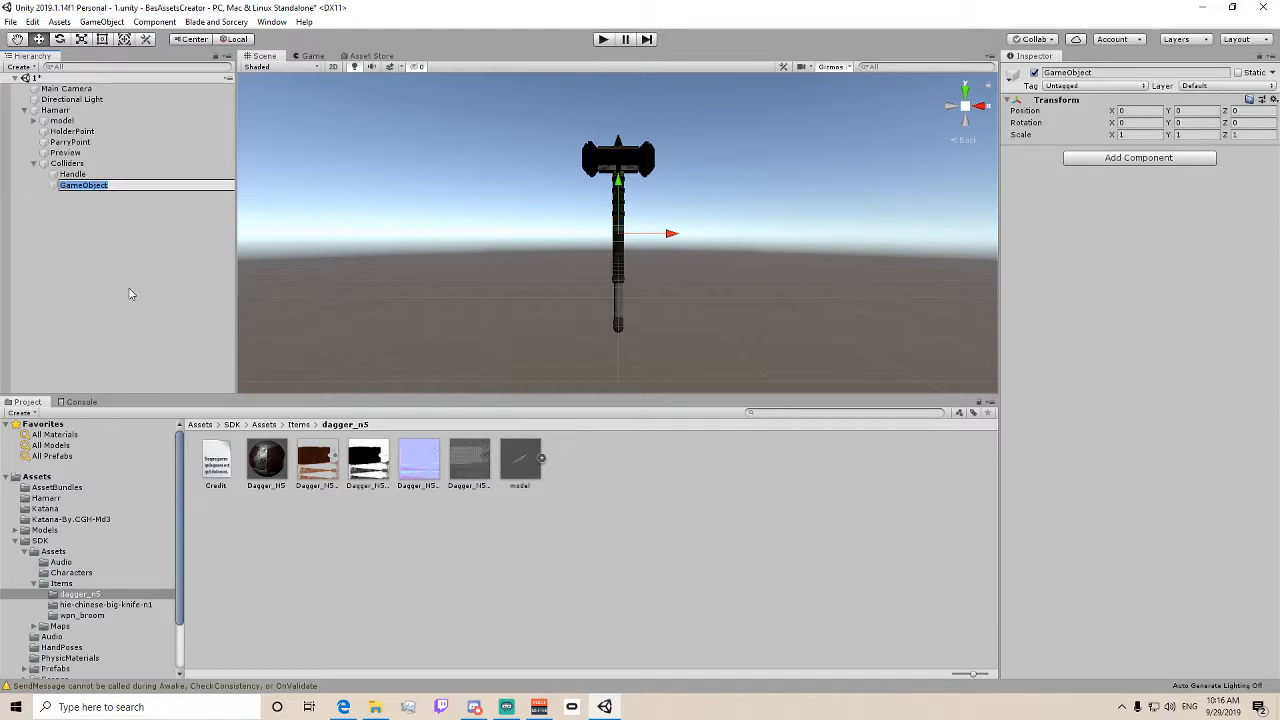
{"action": "type", "text": "Head"}
{"action": "key", "text": "Return"}
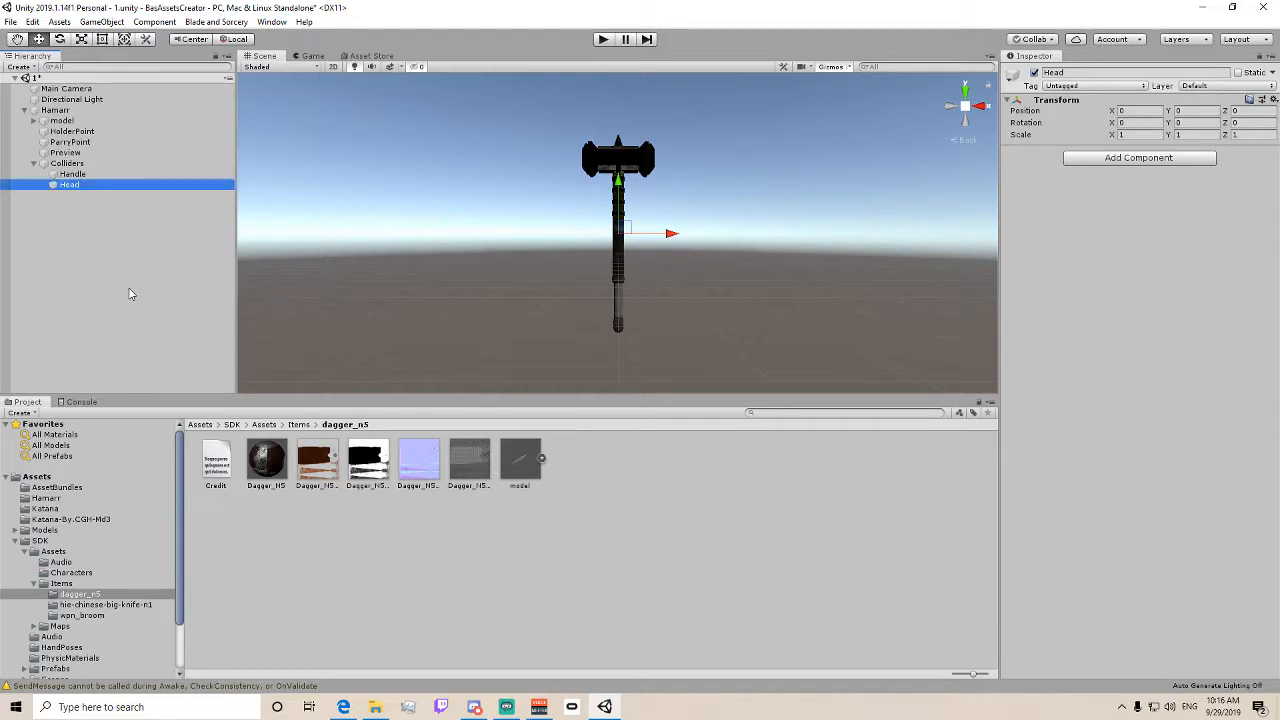
- Add one empty child object under Handle and another under Head
{"action": "right_click", "coordinate": [88, 174]}
{"action": "left_click", "coordinate": [84, 175]}
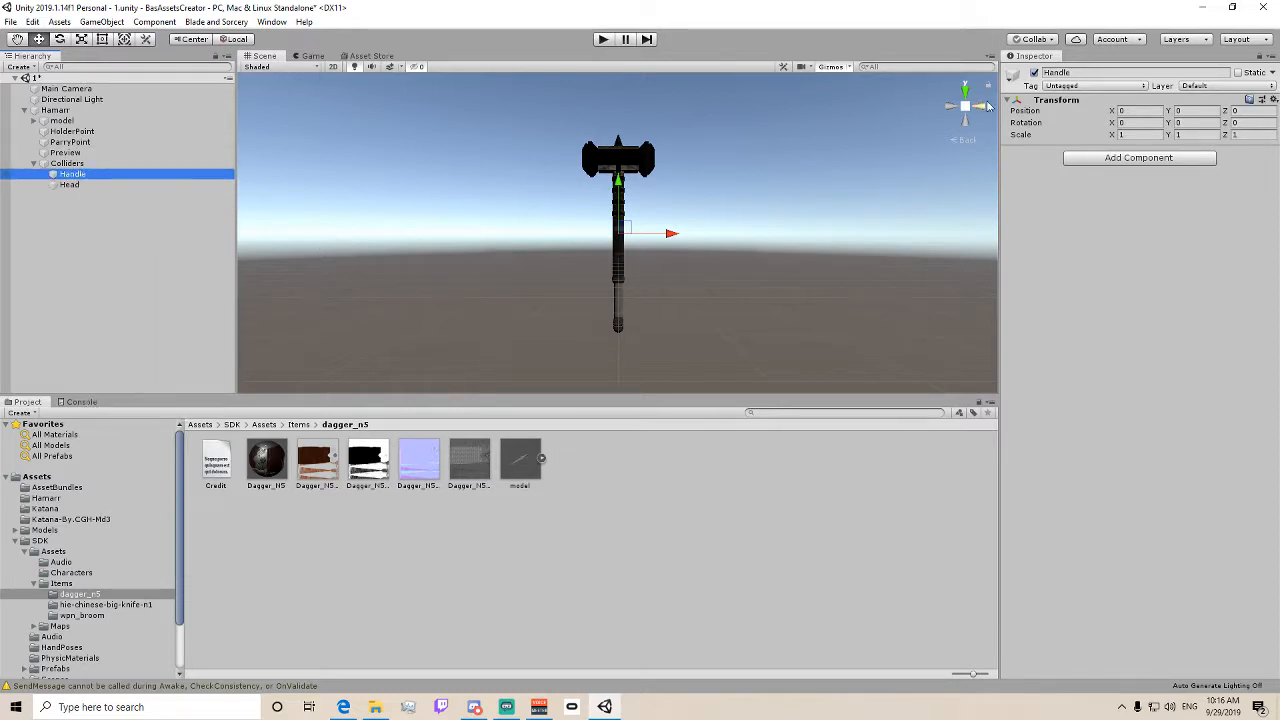
{"action": "right_click", "coordinate": [110, 181]}
{"action": "left_click", "coordinate": [165, 304]}
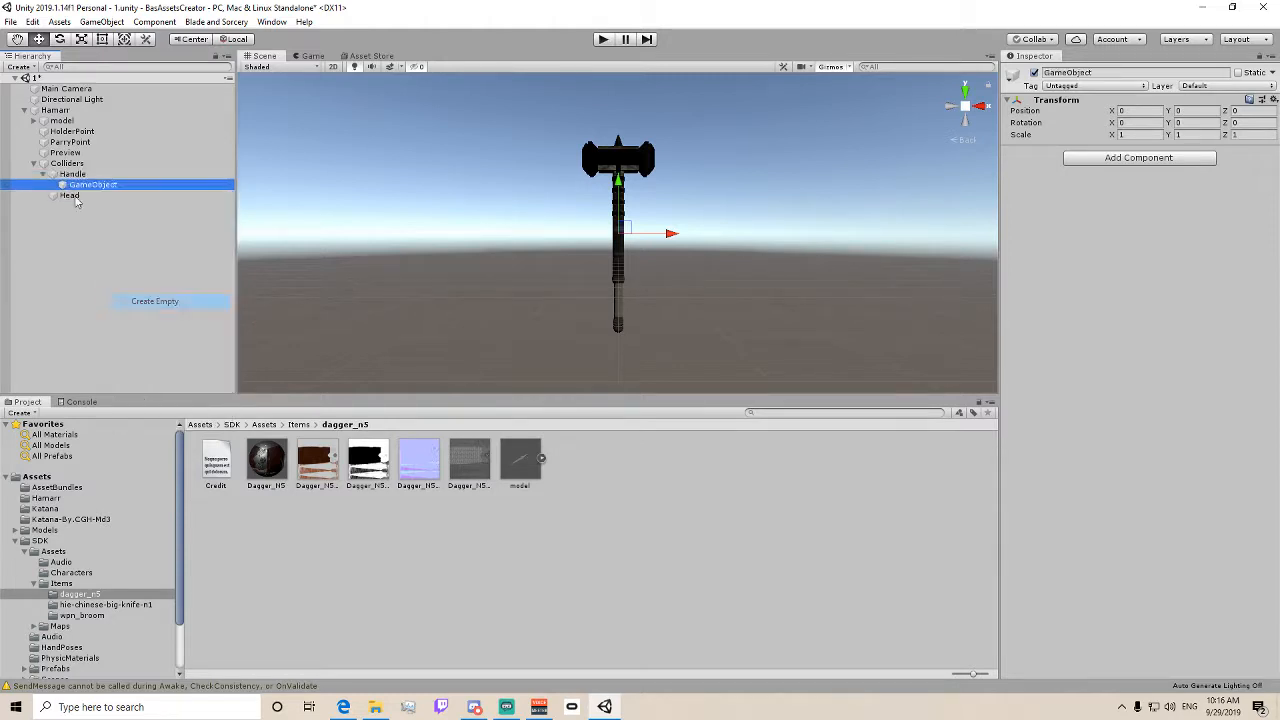
{"action": "left_click", "coordinate": [80, 196]}
{"action": "right_click", "coordinate": [79, 197]}
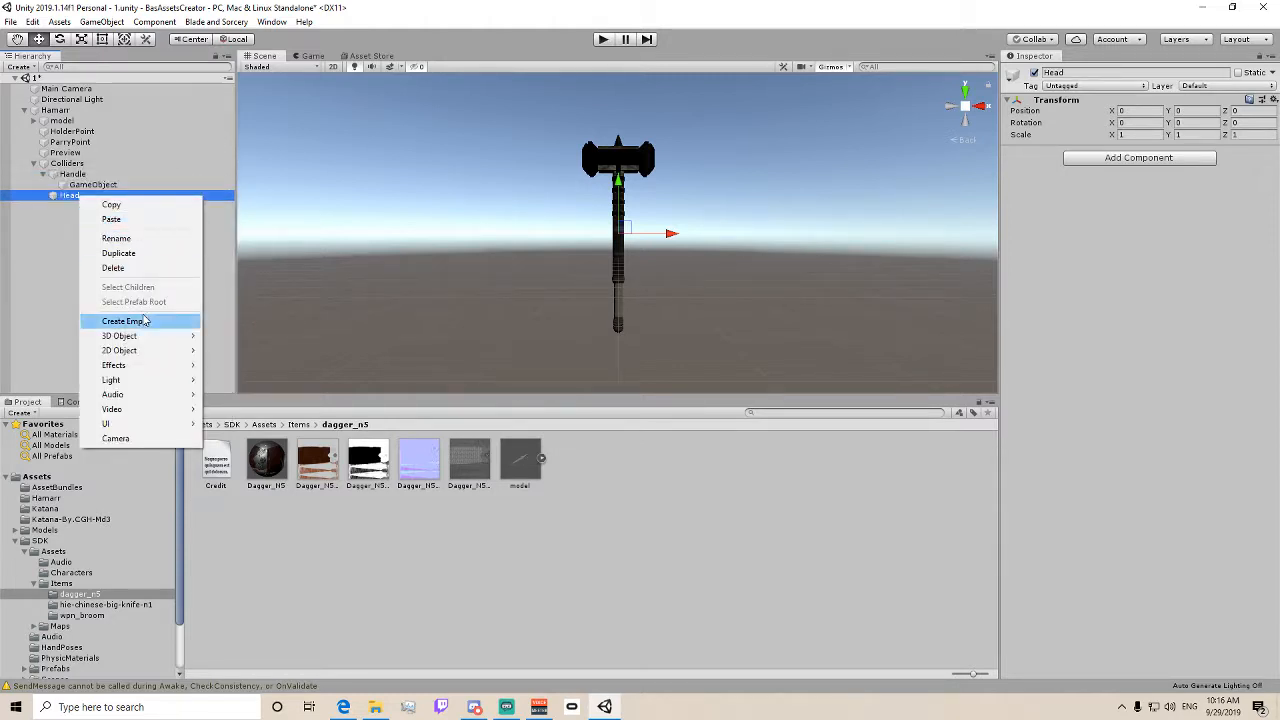
{"action": "left_click", "coordinate": [110, 320]}
- Add a Collider Group component to the Handle object directly under Colliders
{"action": "left_click", "coordinate": [84, 175]}
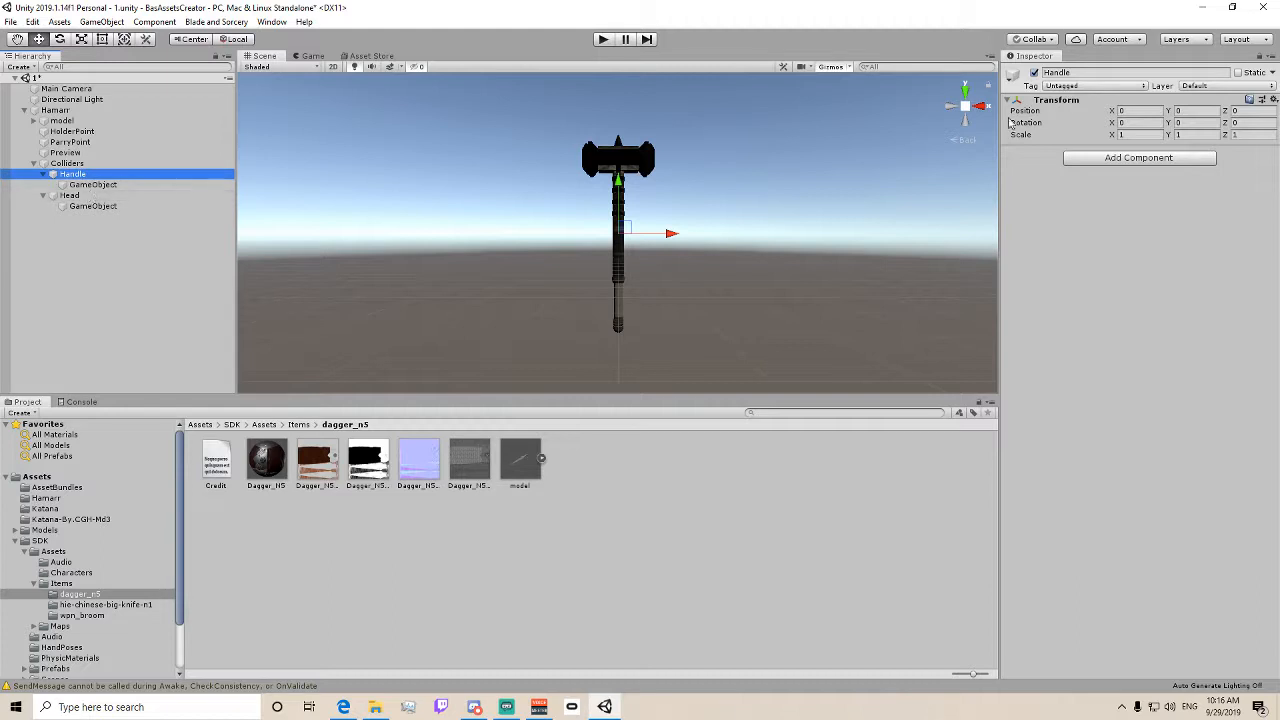
{"action": "left_click", "coordinate": [1126, 158]}
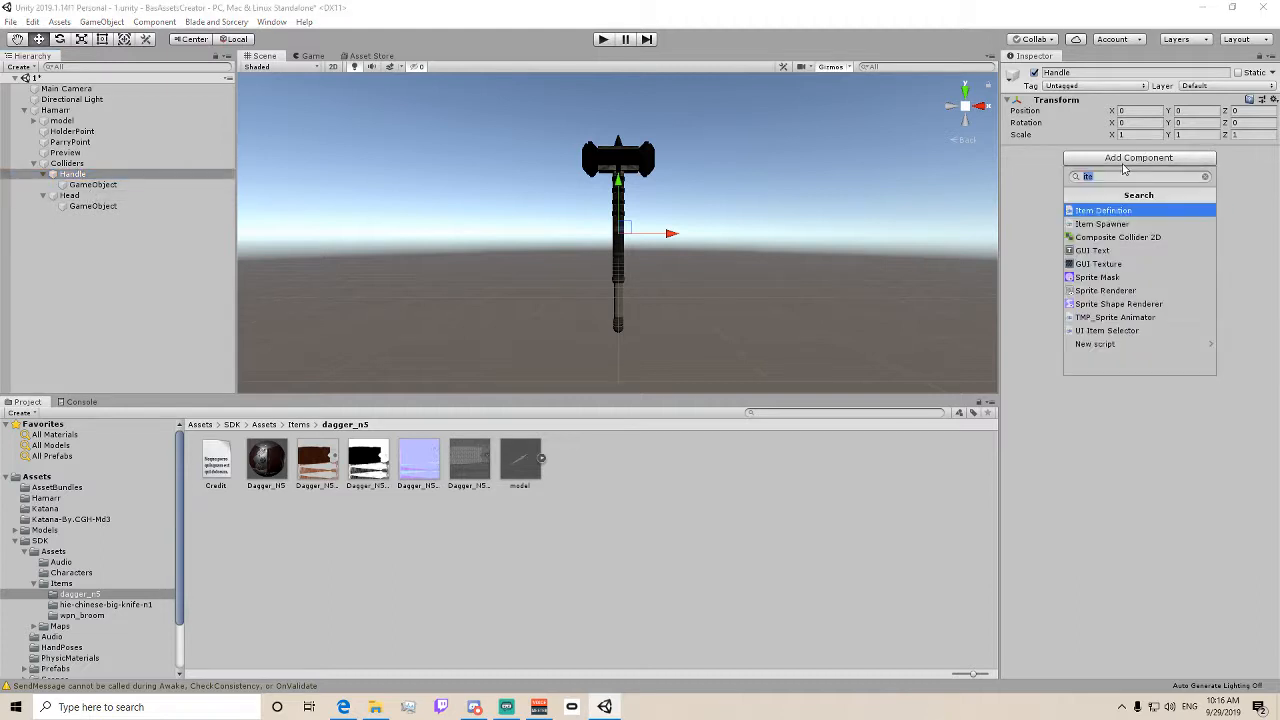
{"action": "type", "text": "collider"}
{"action": "key", "text": "Return"}
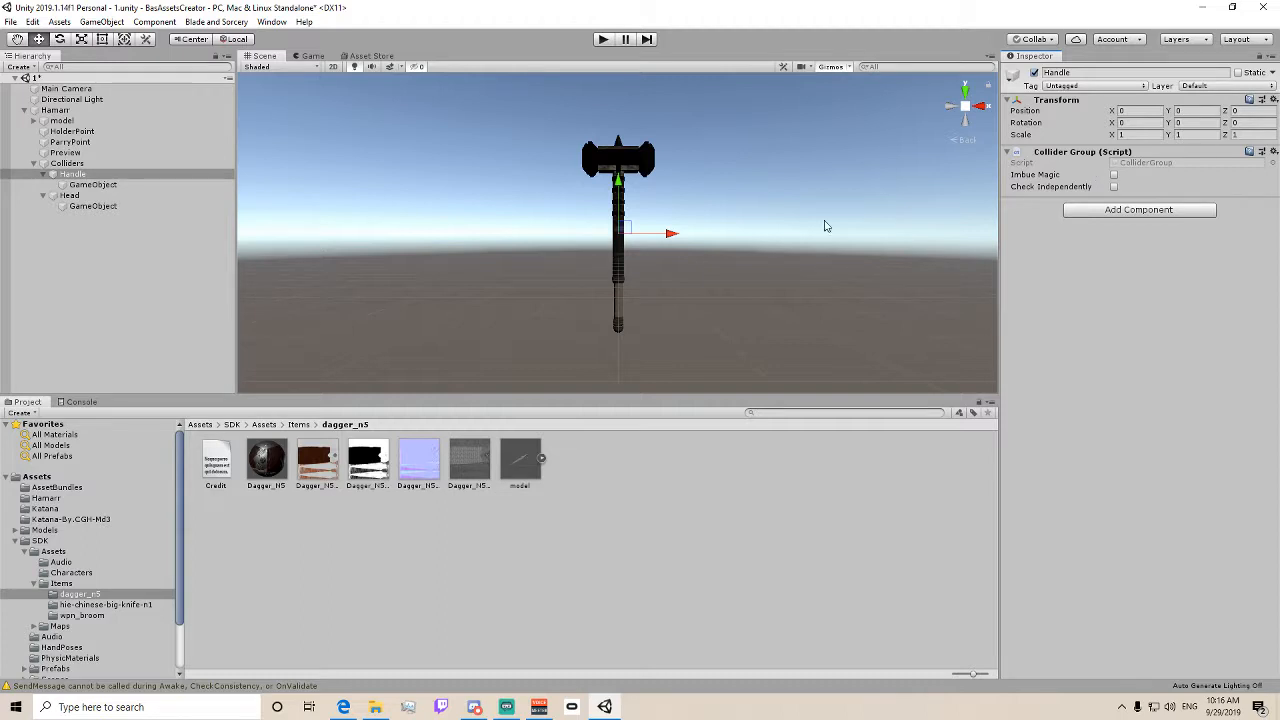
- Add a Collider Group component to the Head object and enable its Imbue Magic option
{"action": "left_click", "coordinate": [69, 195]}
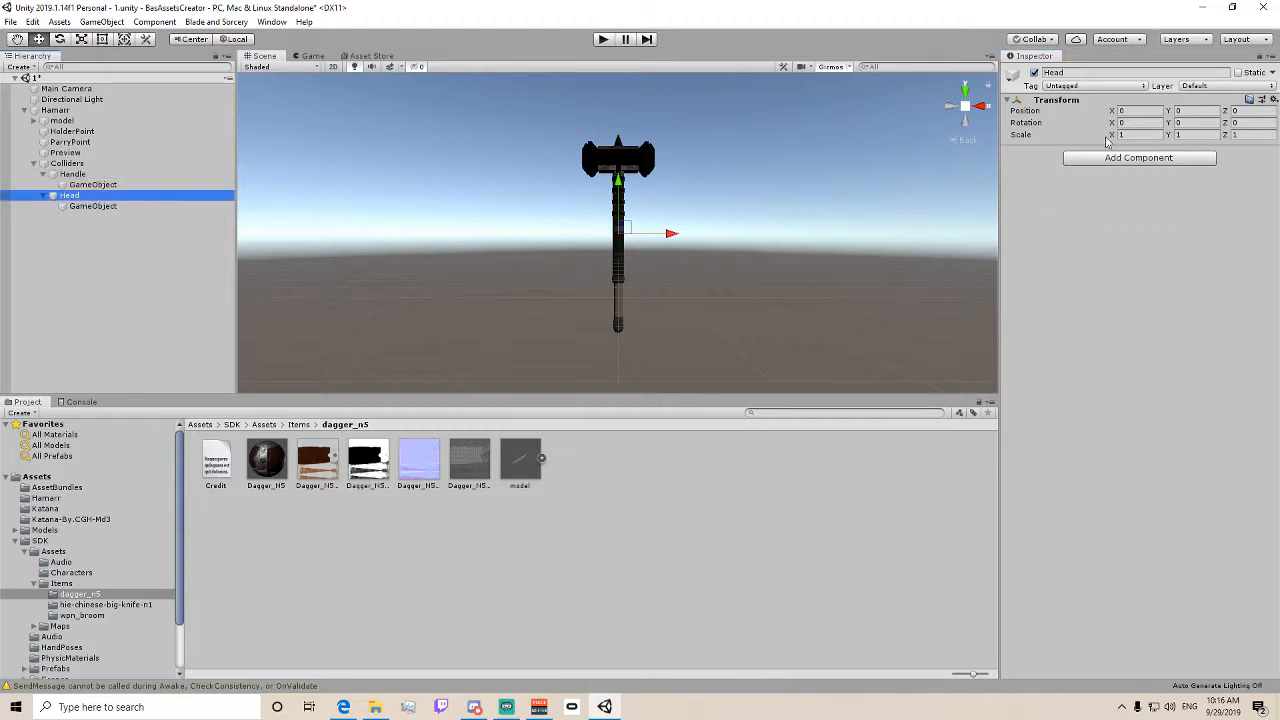
{"action": "left_click", "coordinate": [1160, 160]}
{"action": "left_click", "coordinate": [1128, 212]}
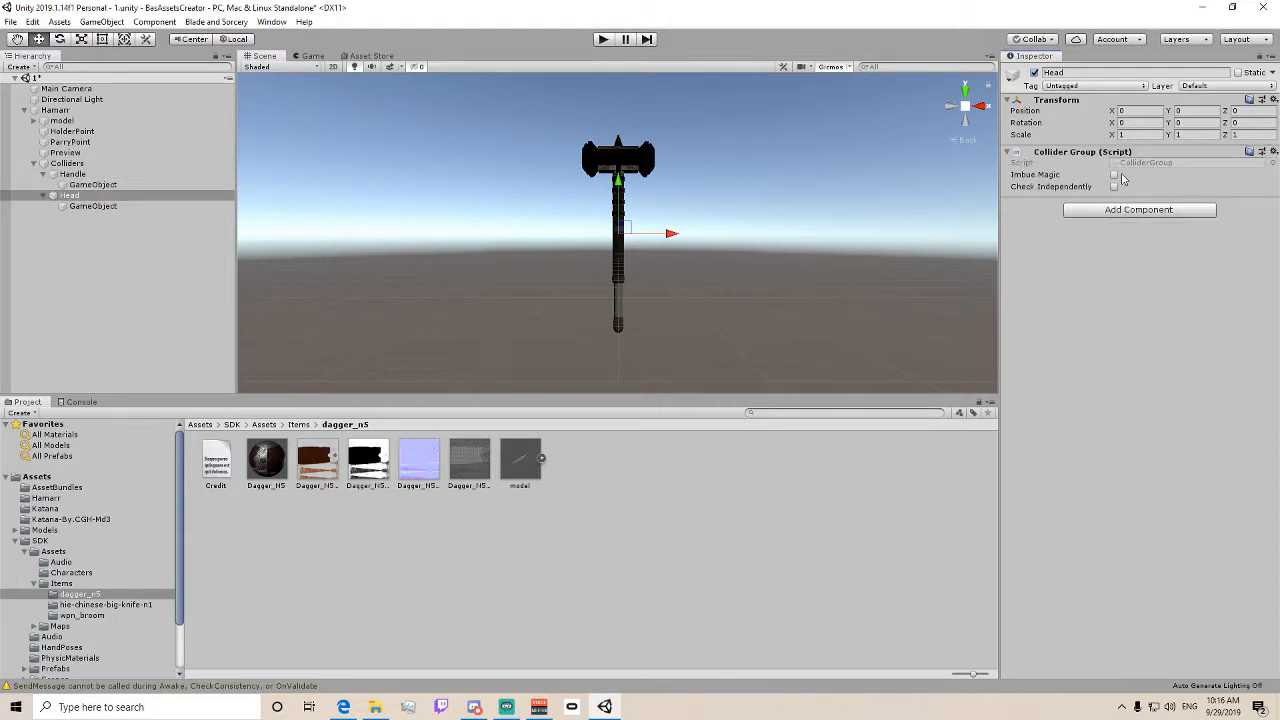
{"action": "left_click", "coordinate": [1114, 175]}
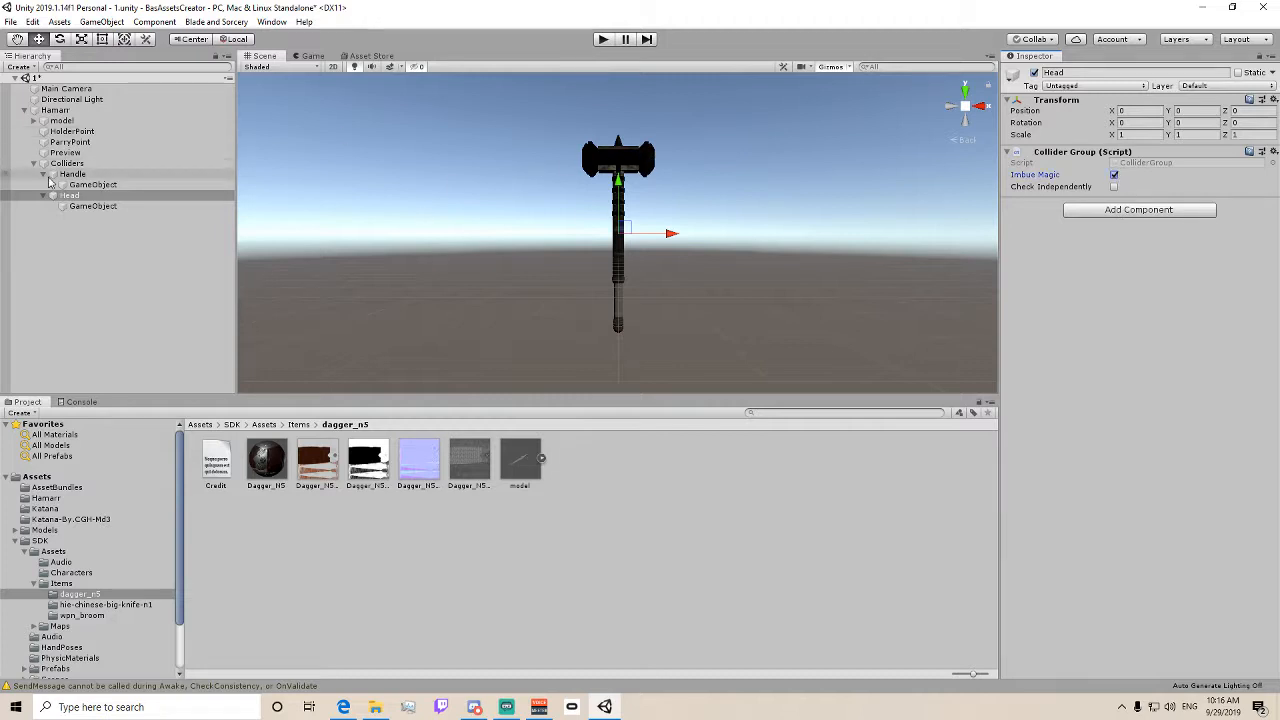
{"action": "left_click", "coordinate": [86, 174]}
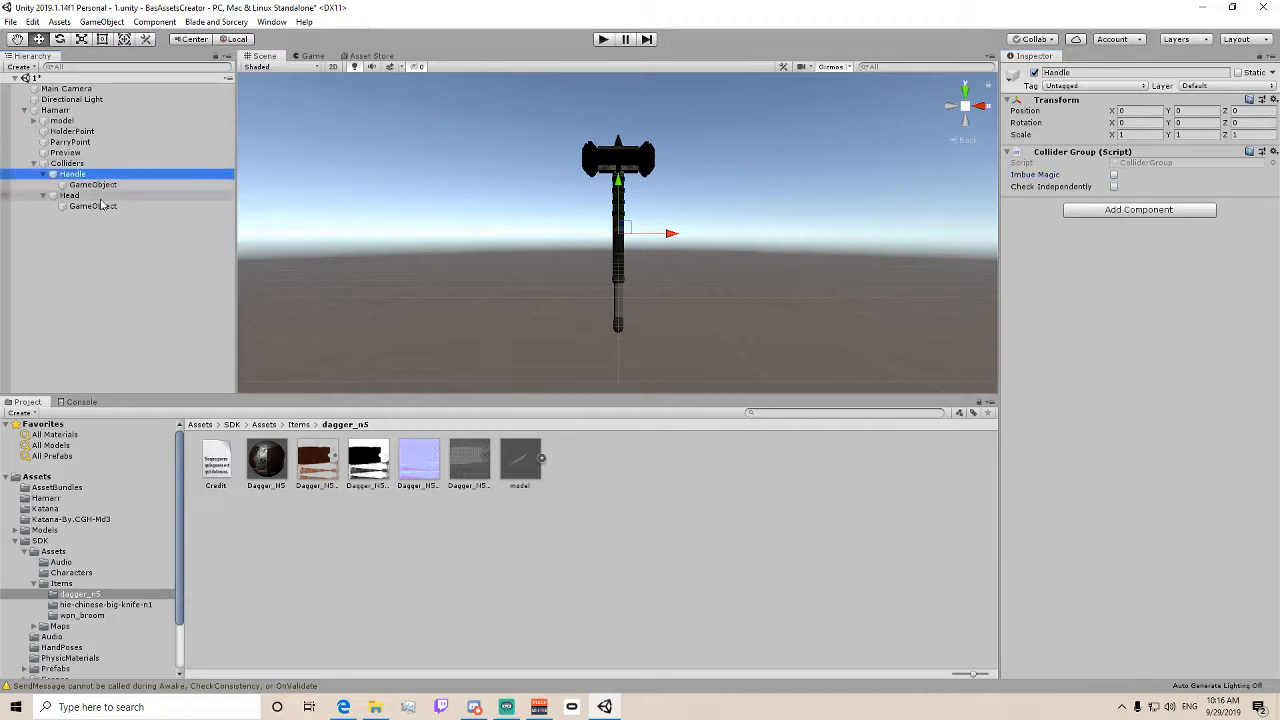
{"action": "left_click", "coordinate": [95, 196]}
- Rename the empty child object under the Handle group as Handle
{"action": "left_click", "coordinate": [170, 185]}
{"action": "scroll", "coordinate": [622, 178], "scroll_direction": "down", "scroll_amount": 2}
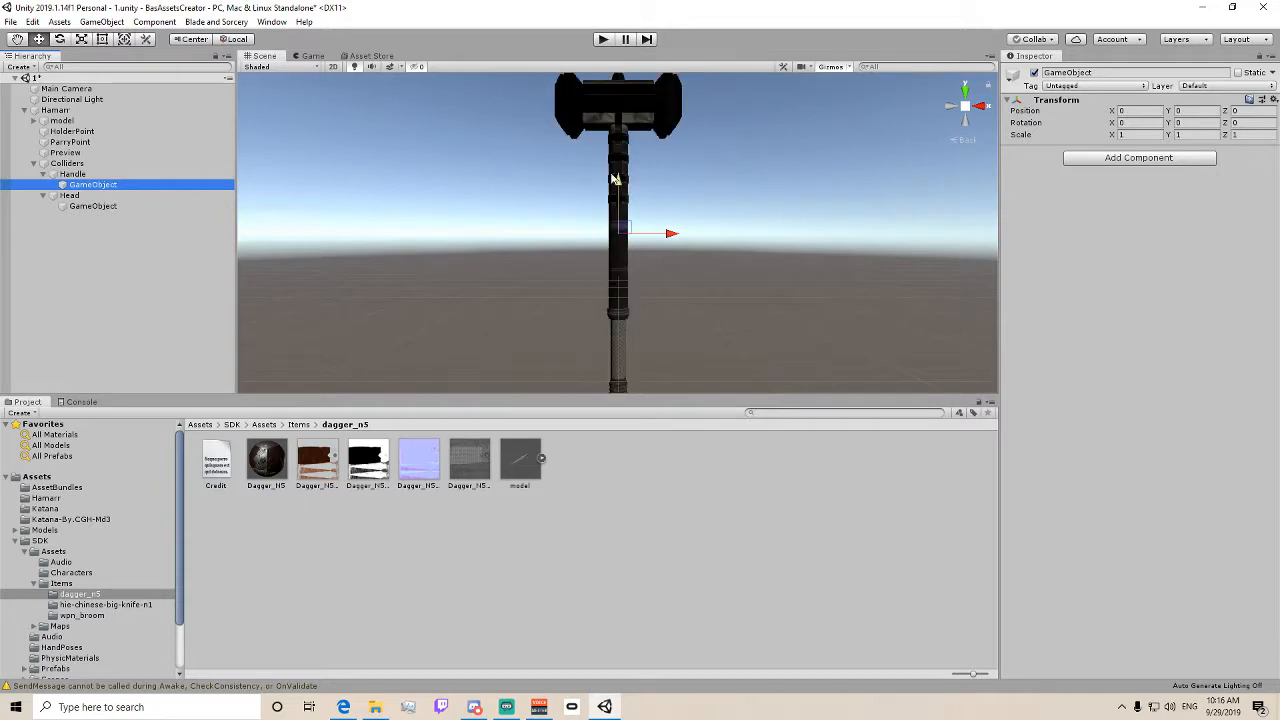
{"action": "left_click", "coordinate": [112, 186]}
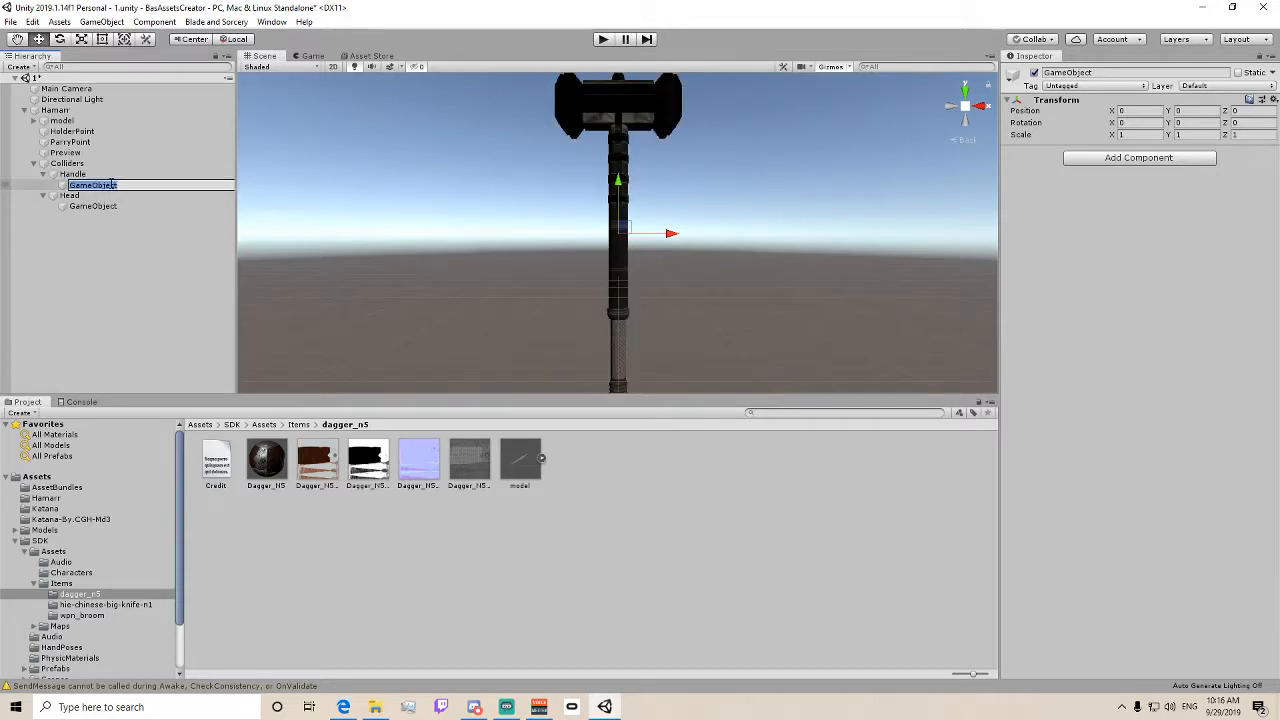
{"action": "type", "text": "Handle"}
{"action": "key", "text": "Return"}
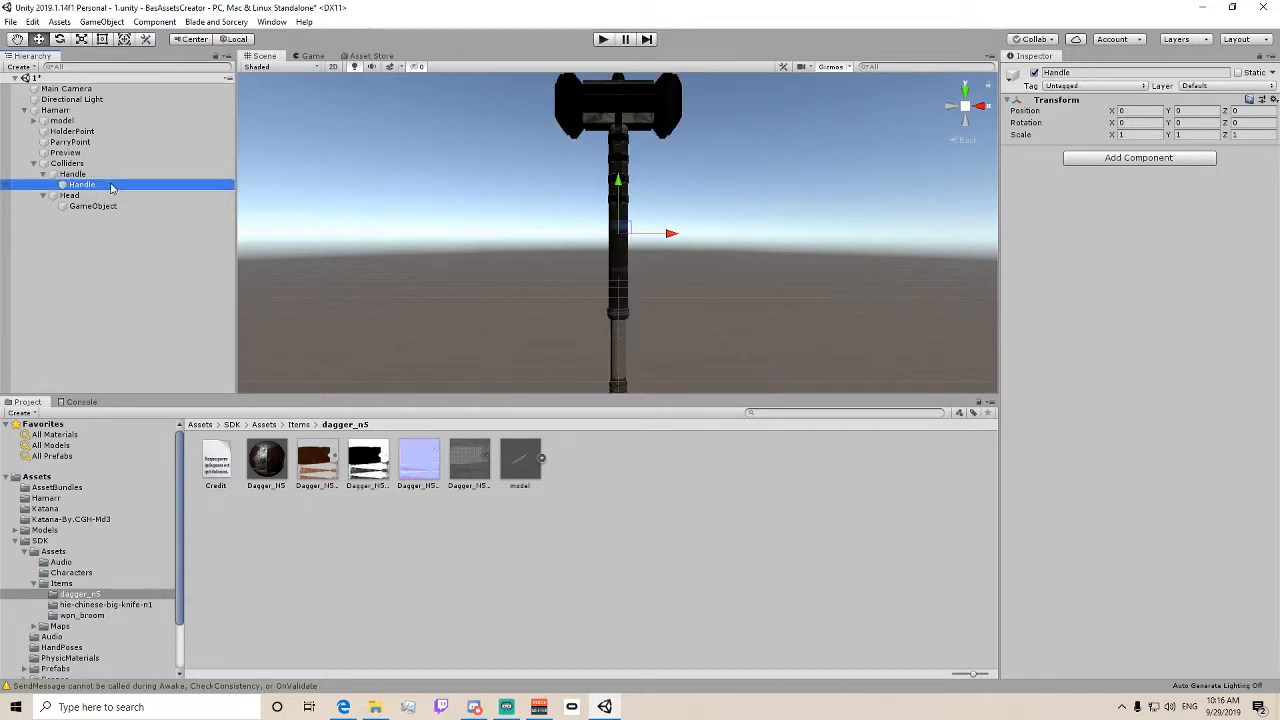
- Add a Capsule Collider component to the child Handle object inside the Handle group
{"action": "left_click", "coordinate": [1110, 158]}
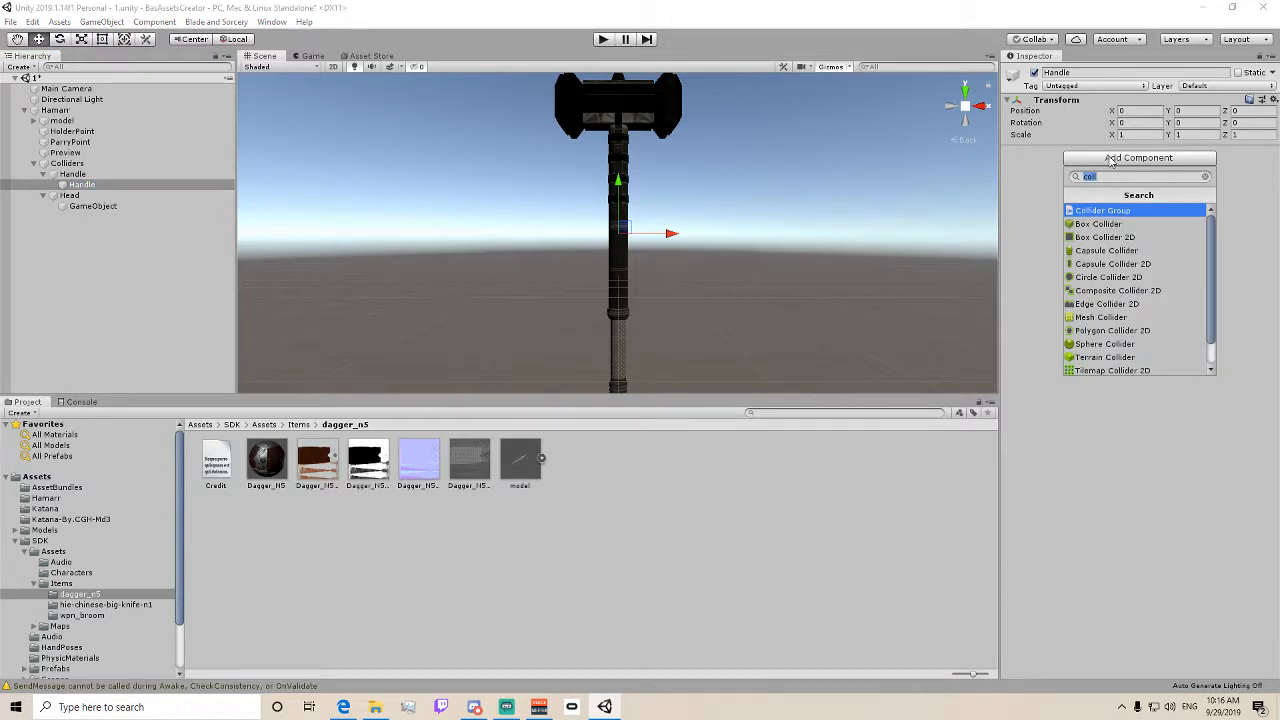
{"action": "left_click", "coordinate": [1084, 252]}
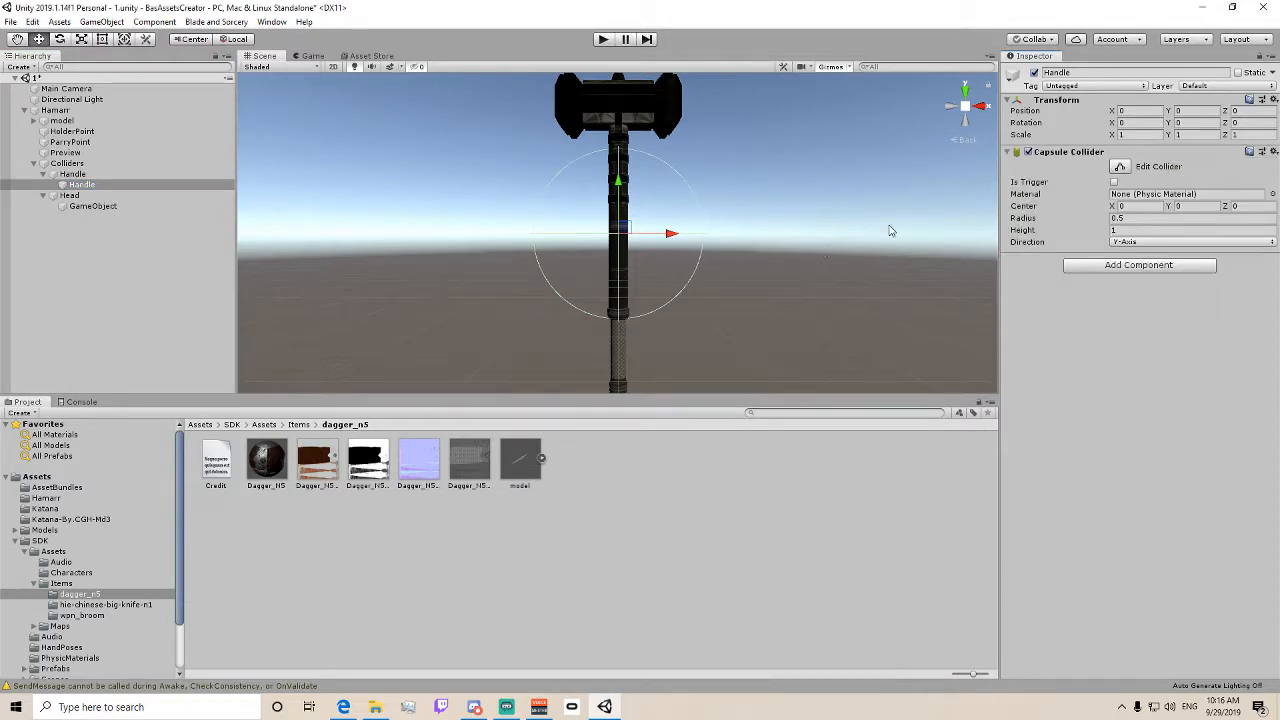
{"action": "right_click_drag", "start_coordinate": [891, 231], "coordinate": [926, 200]}
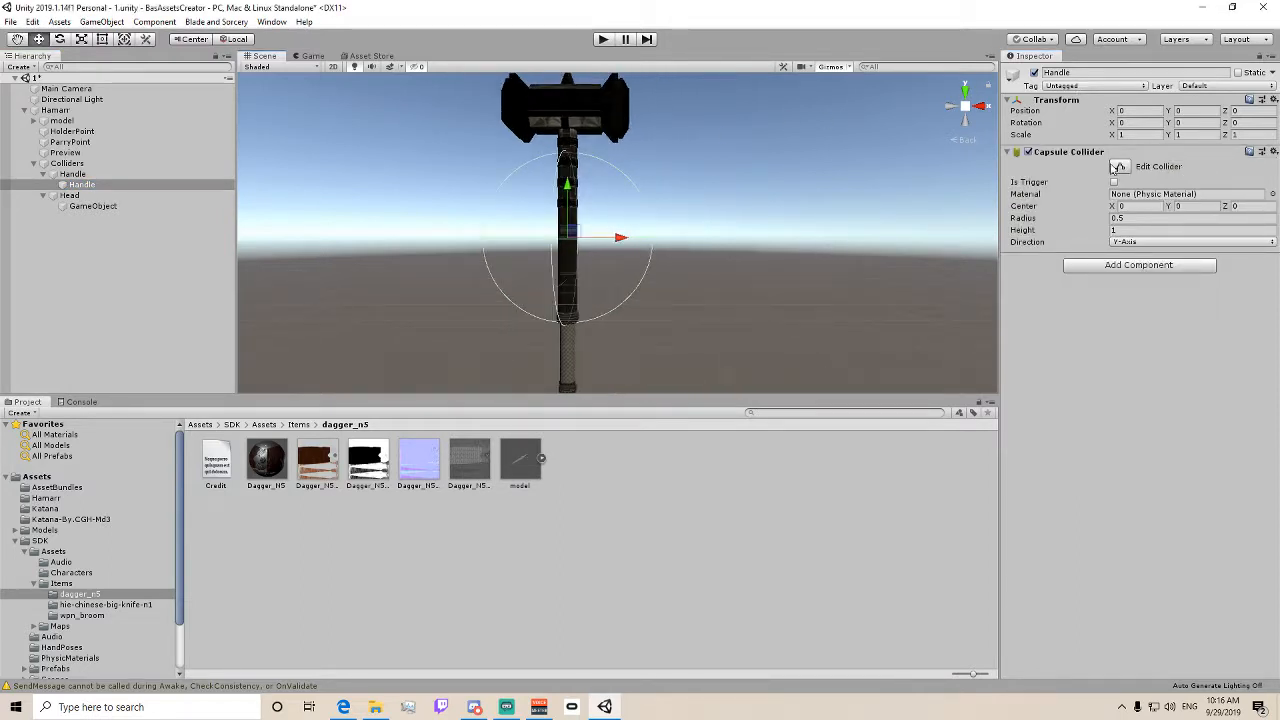
- Narrow the child Handle's capsule collider to a radius of about 0.056 and move the object onto the shaft at X 0.438
{"action": "left_click", "coordinate": [1117, 167]}
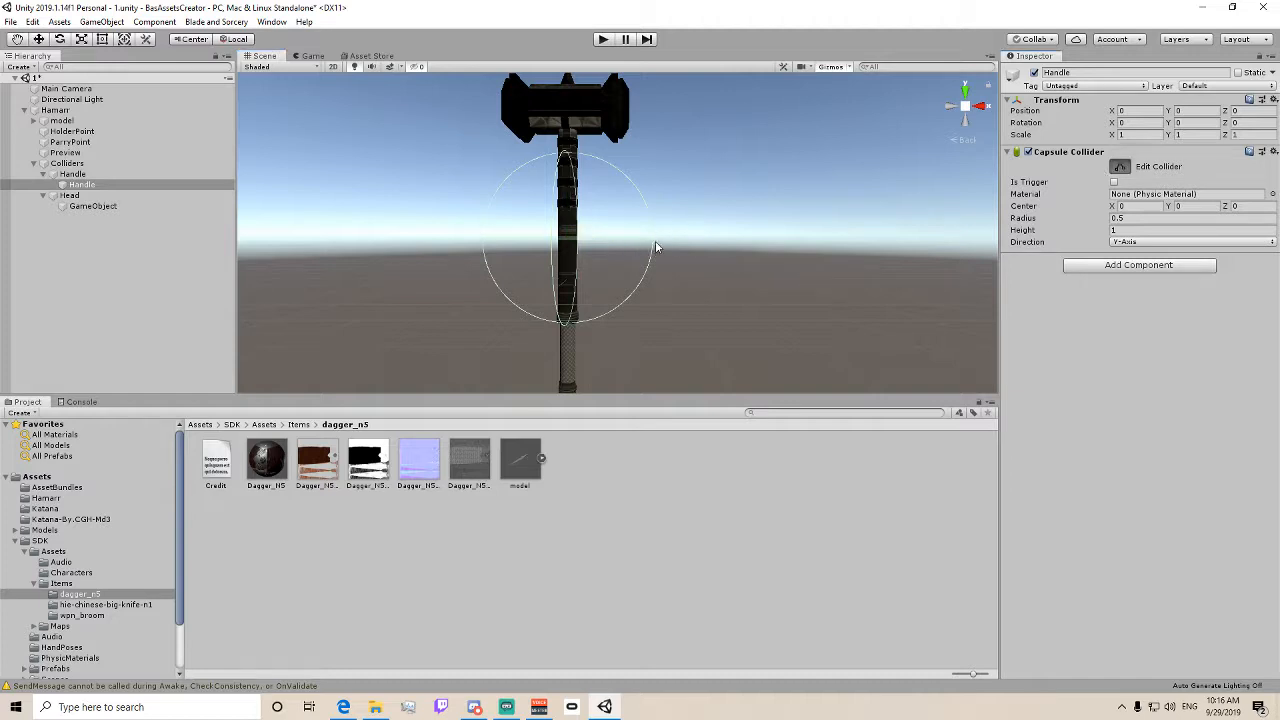
{"action": "left_click_drag", "start_coordinate": [656, 247], "coordinate": [504, 234]}
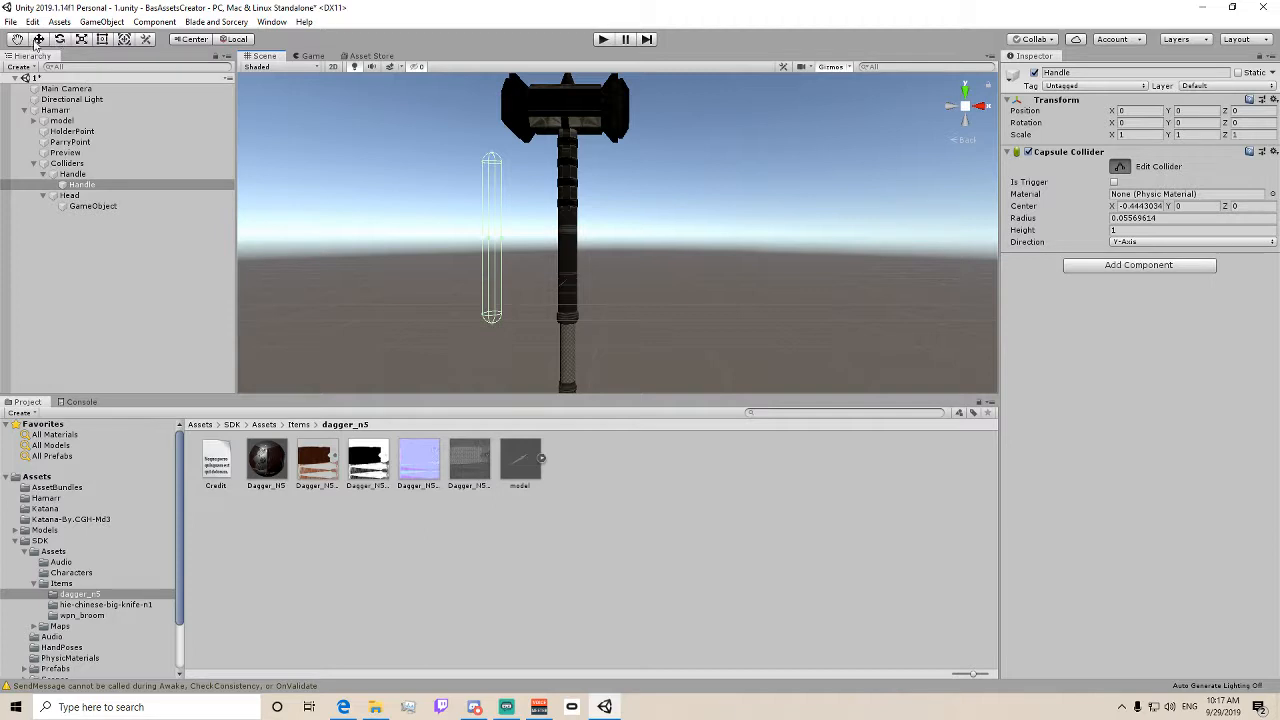
{"action": "left_click", "coordinate": [38, 39]}
{"action": "left_click_drag", "start_coordinate": [520, 239], "coordinate": [600, 229]}
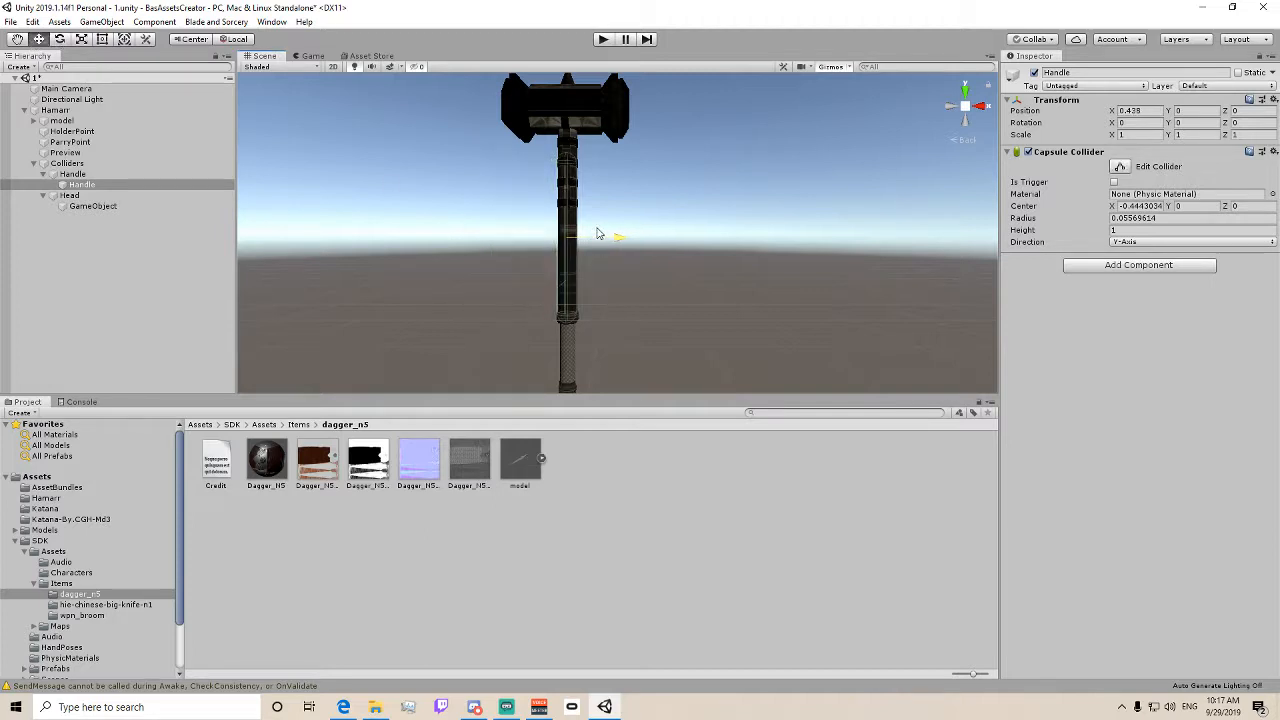
- Check the capsule collider's alignment with the hammer shaft up close from the back, front and side views
{"action": "scroll", "coordinate": [461, 195], "scroll_direction": "up", "scroll_amount": 5}
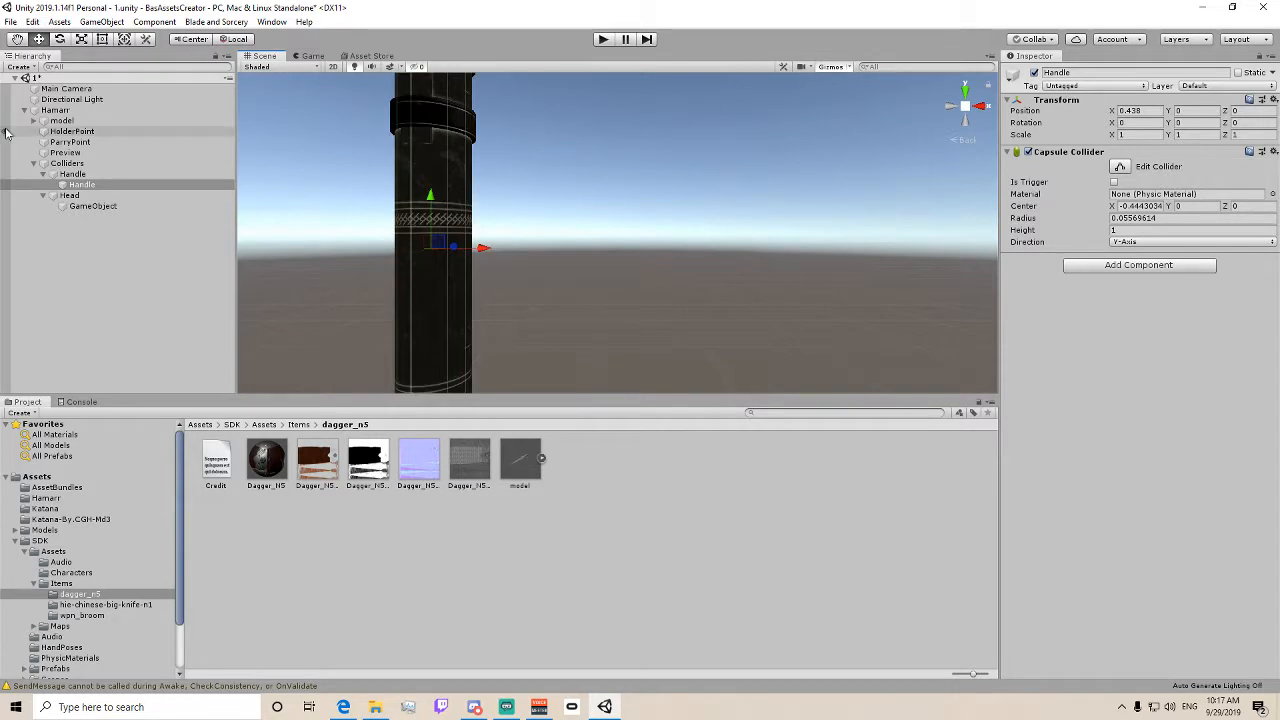
{"action": "double_click", "coordinate": [58, 110]}
{"action": "left_click", "coordinate": [72, 121]}
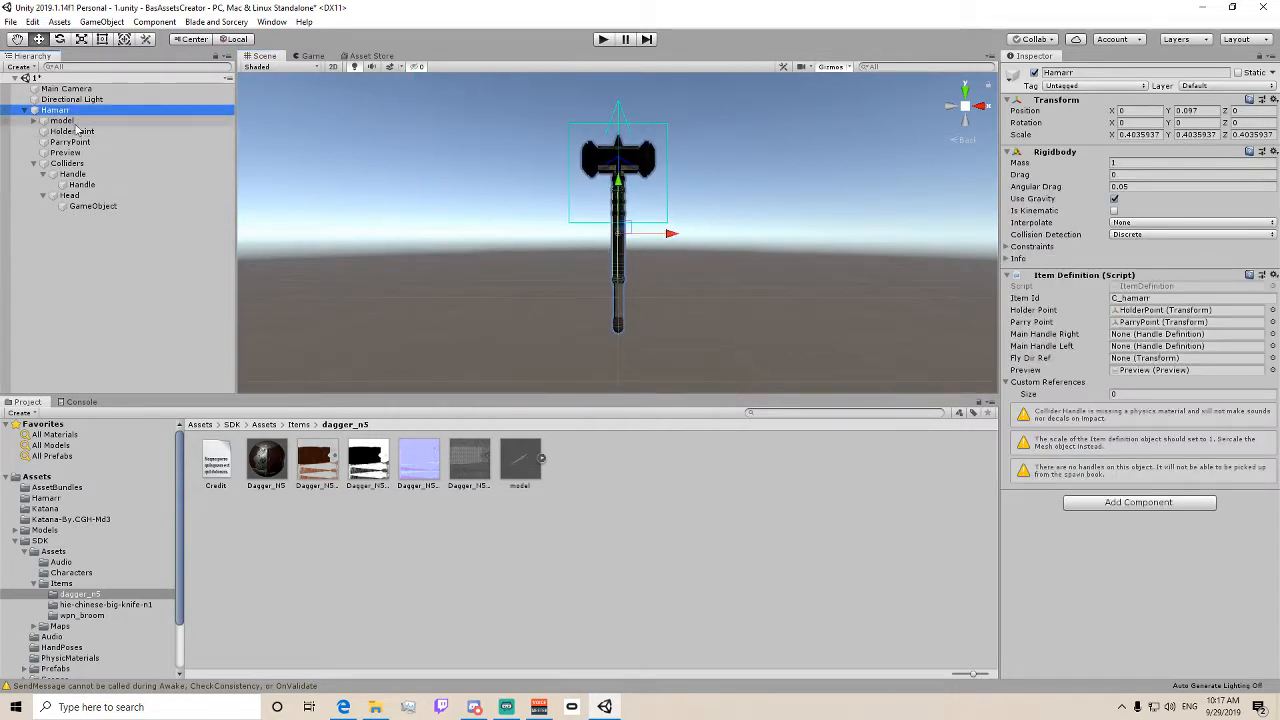
{"action": "scroll", "coordinate": [588, 188], "scroll_direction": "up", "scroll_amount": 5}
{"action": "left_click", "coordinate": [950, 106]}
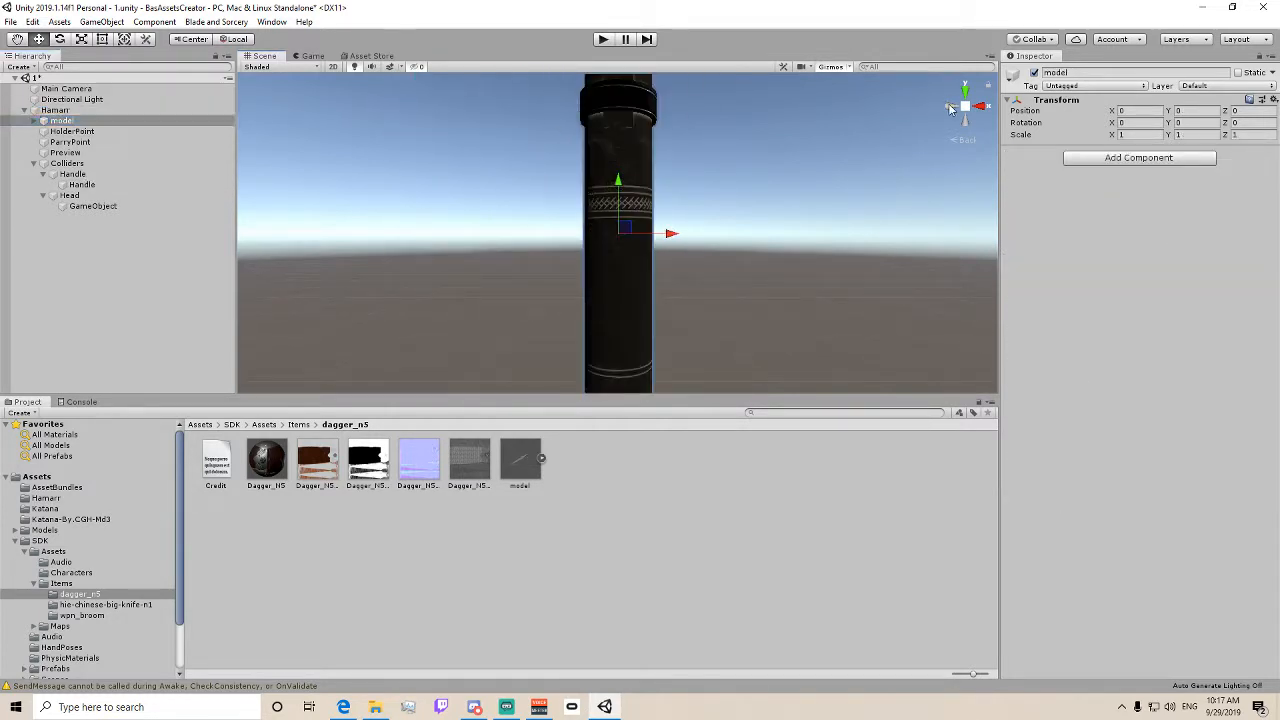
{"action": "left_click", "coordinate": [82, 184]}
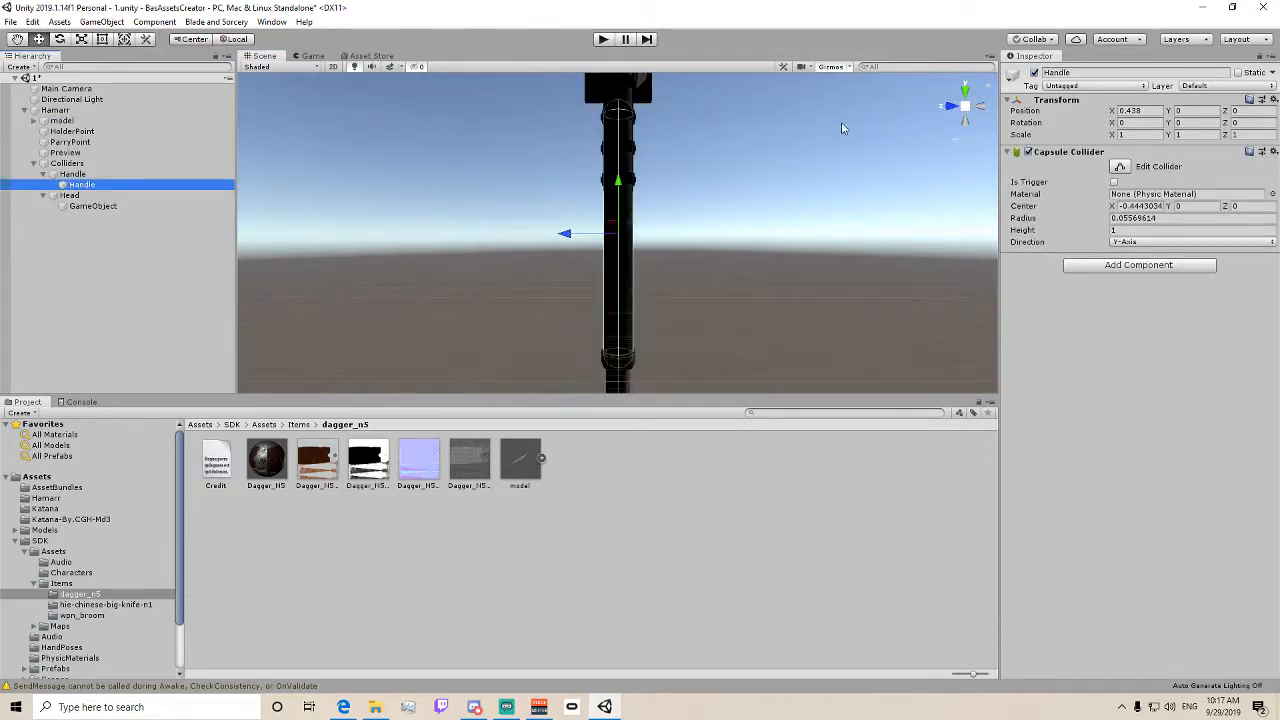
{"action": "left_click", "coordinate": [953, 108]}
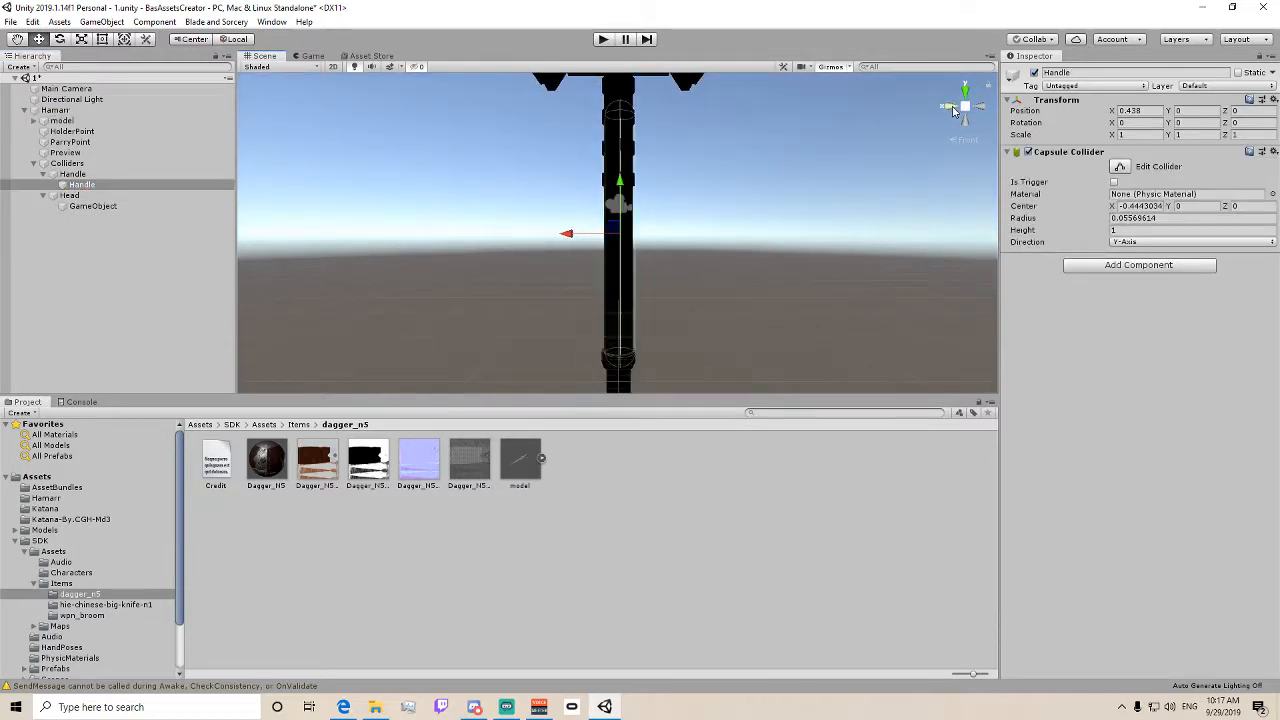
{"action": "left_click", "coordinate": [950, 106]}
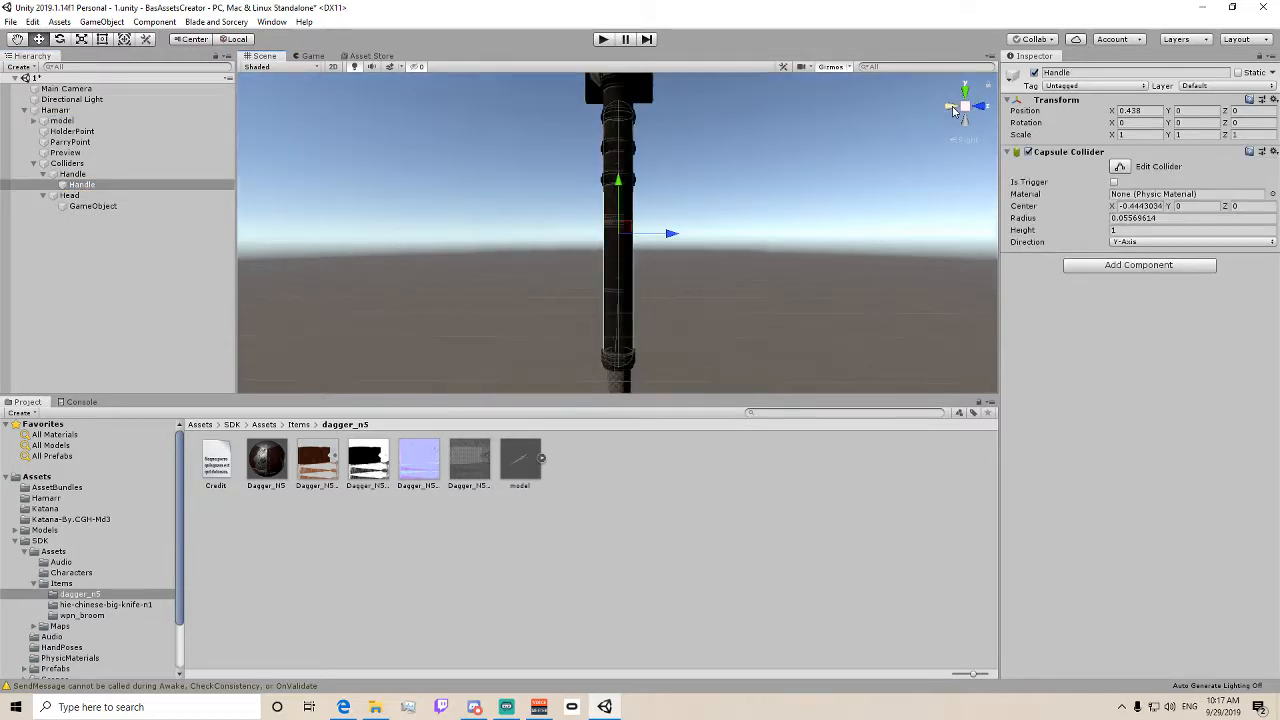
- Extend the upper end of the handle's capsule collider into the hammer head, to a height of about 1.33
{"action": "left_click", "coordinate": [1120, 166]}
{"action": "left_click_drag", "start_coordinate": [618, 153], "coordinate": [619, 113]}
{"action": "right_click_drag", "start_coordinate": [415, 144], "coordinate": [484, 151]}
{"action": "middle_click_drag", "start_coordinate": [484, 151], "coordinate": [754, 231]}
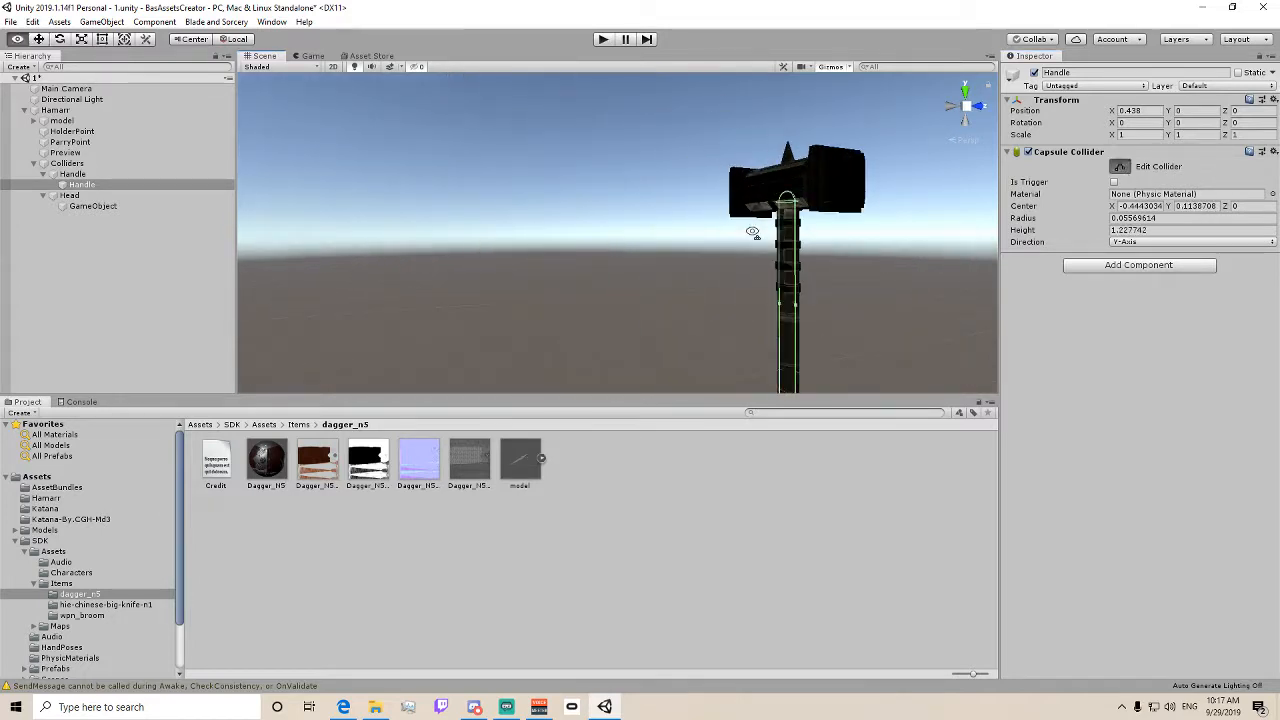
{"action": "left_click_drag", "start_coordinate": [754, 231], "coordinate": [508, 268], "text": "alt"}
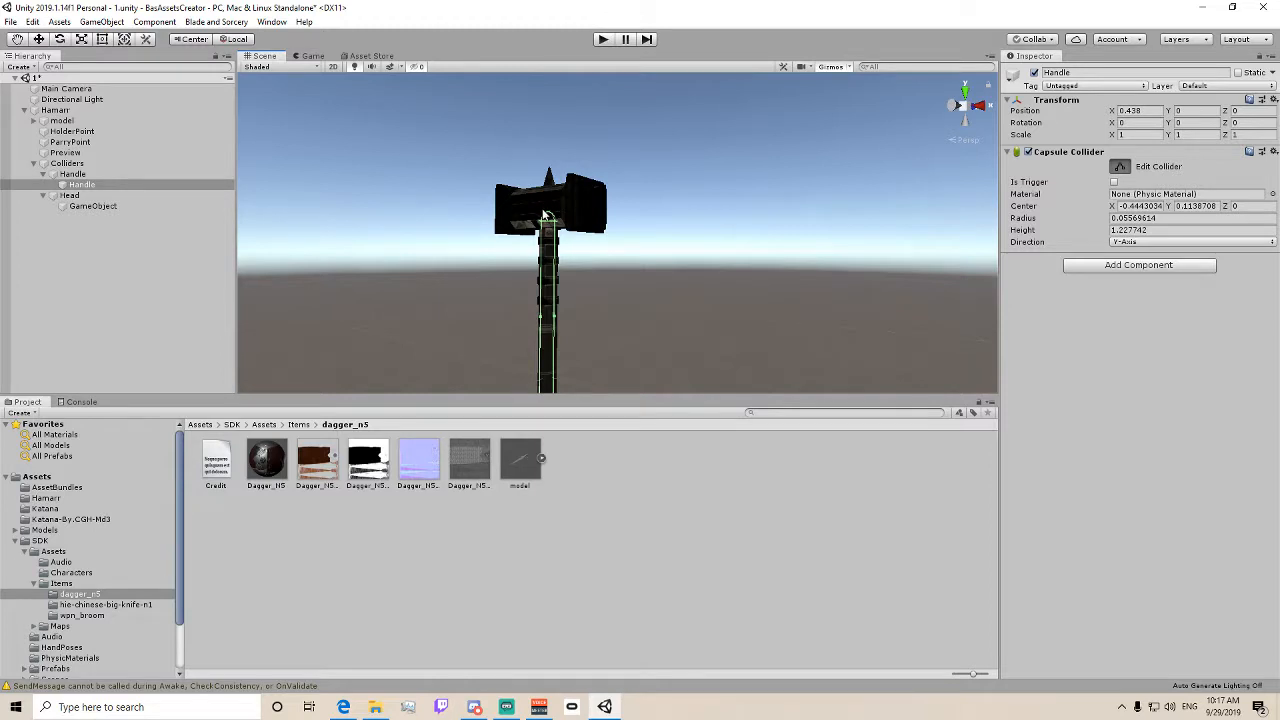
{"action": "left_click_drag", "start_coordinate": [549, 217], "coordinate": [550, 199]}
- Extend the lower end of the handle's capsule collider down to the pommel, to a height of about 1.83
{"action": "middle_click_drag", "start_coordinate": [633, 247], "coordinate": [626, 50]}
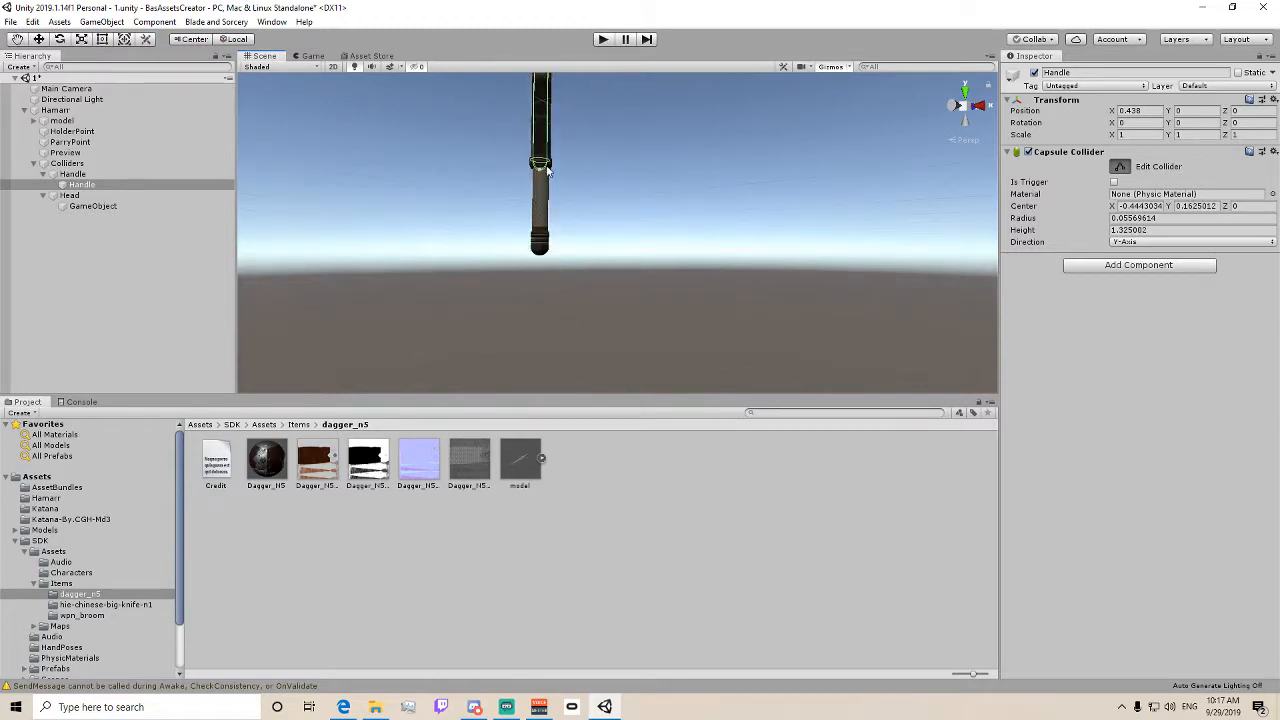
{"action": "scroll", "coordinate": [539, 164], "scroll_direction": "up", "scroll_amount": 3}
{"action": "scroll", "coordinate": [539, 164], "scroll_direction": "down", "scroll_amount": 2}
{"action": "middle_click_drag", "start_coordinate": [539, 164], "coordinate": [539, 166]}
{"action": "scroll", "coordinate": [539, 165], "scroll_direction": "up", "scroll_amount": 6}
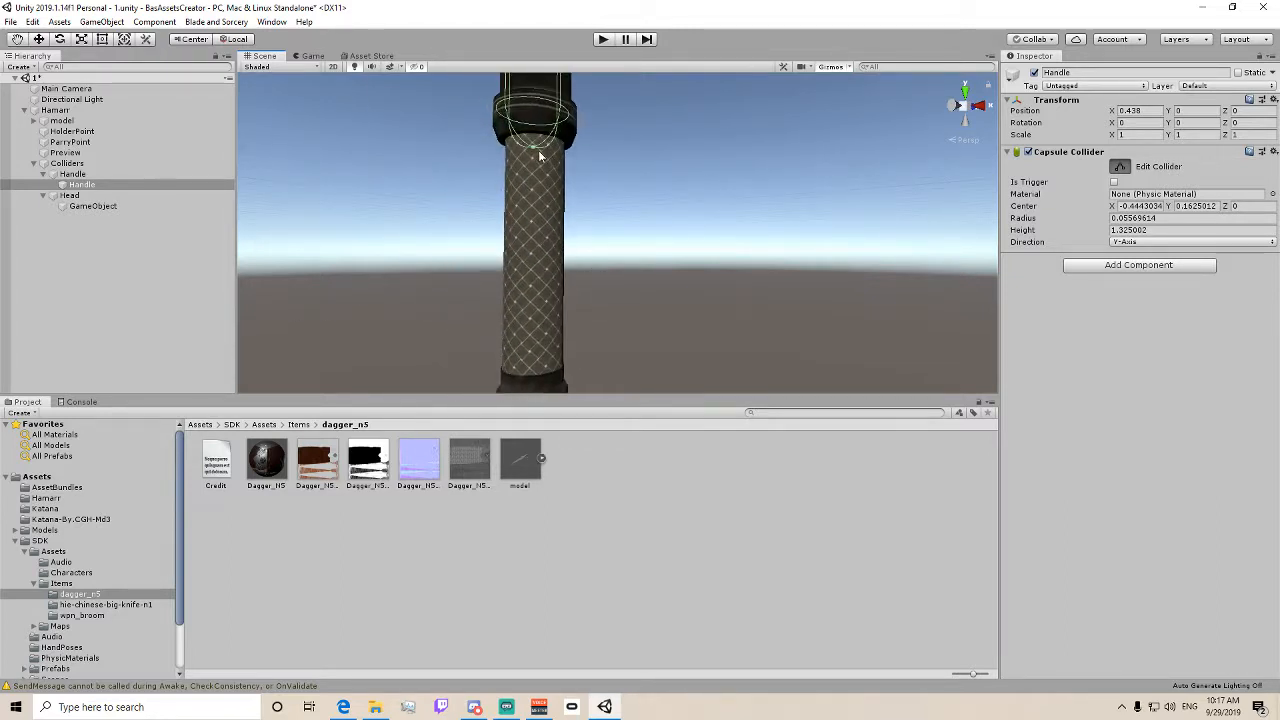
{"action": "left_click_drag", "start_coordinate": [534, 148], "coordinate": [526, 452]}
{"action": "middle_click_drag", "start_coordinate": [568, 313], "coordinate": [616, 154]}
{"action": "left_click_drag", "start_coordinate": [580, 293], "coordinate": [583, 310]}
- Fit the sides of the handle's capsule collider to the shaft, with a radius of about 0.054 and center X about -0.441
{"action": "left_click_drag", "start_coordinate": [482, 284], "coordinate": [556, 262], "text": "alt"}
{"action": "middle_click_drag", "start_coordinate": [556, 262], "coordinate": [717, 343]}
{"action": "middle_click_drag", "start_coordinate": [696, 201], "coordinate": [668, 325]}
{"action": "middle_click_drag", "start_coordinate": [636, 100], "coordinate": [613, 310]}
{"action": "middle_click_drag", "start_coordinate": [571, 153], "coordinate": [567, 197]}
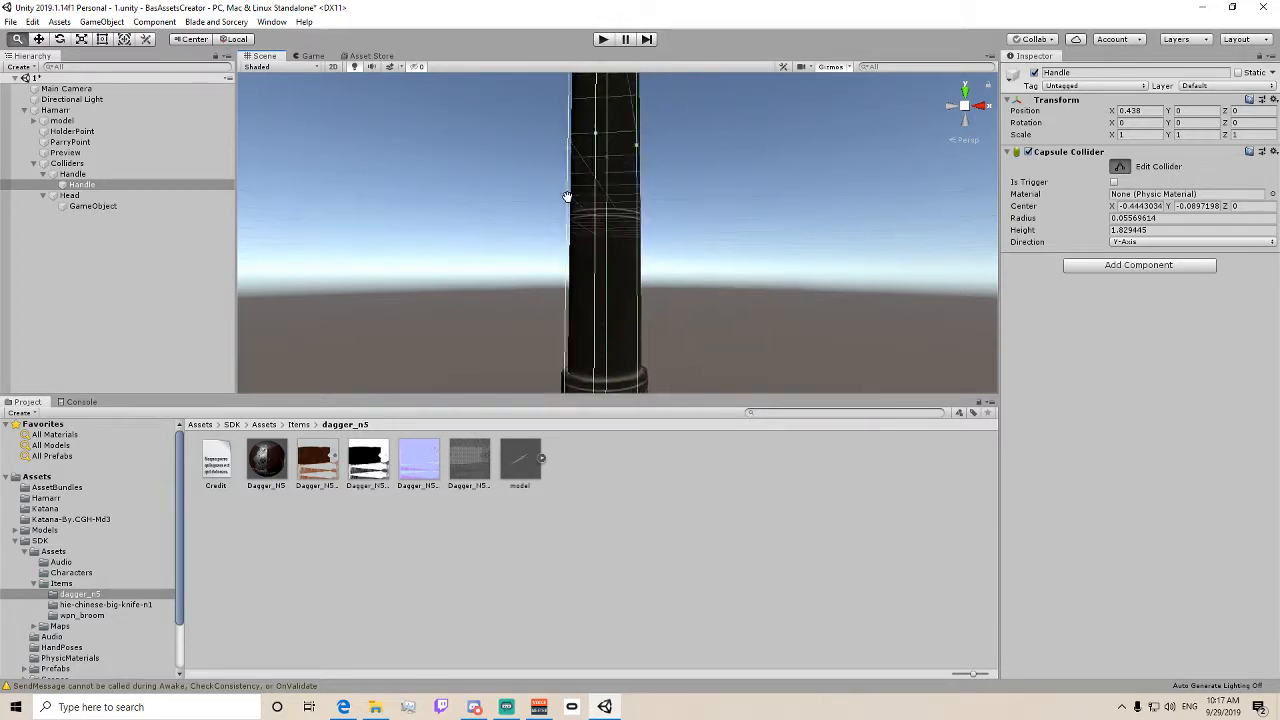
{"action": "left_click_drag", "start_coordinate": [569, 155], "coordinate": [571, 151]}
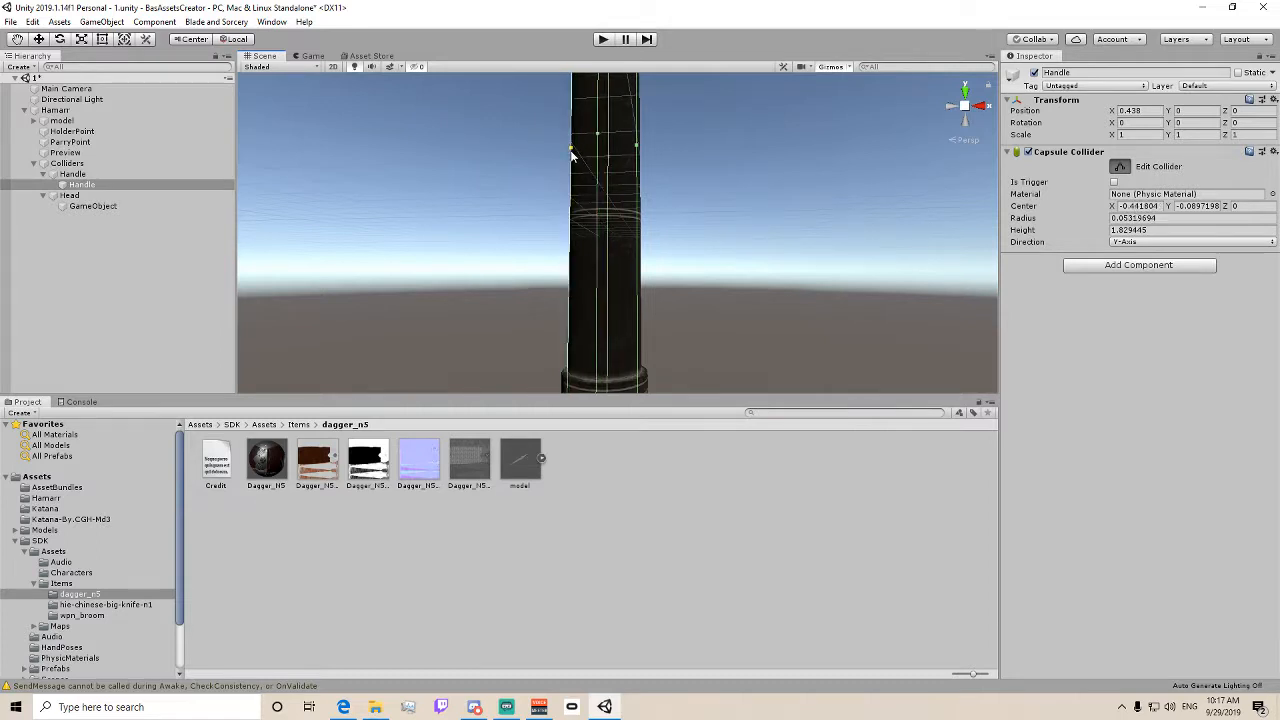
{"action": "middle_click_drag", "start_coordinate": [537, 157], "coordinate": [584, 287]}
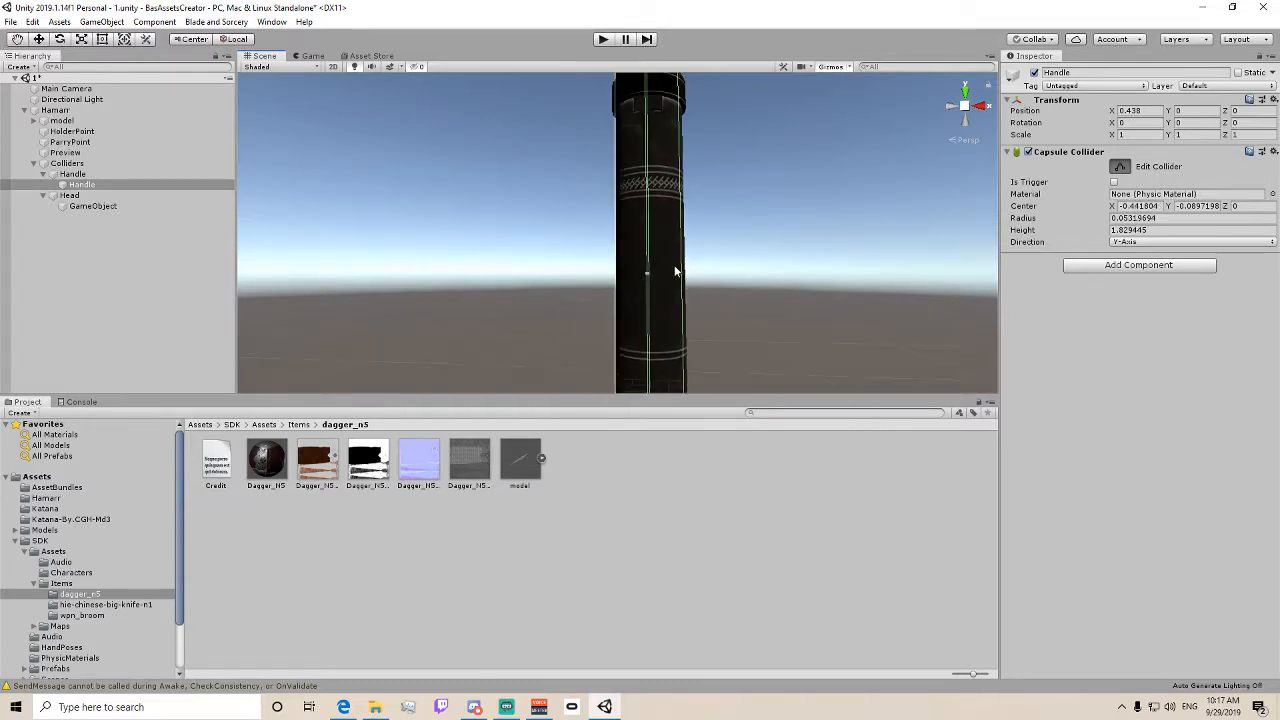
{"action": "left_click_drag", "start_coordinate": [685, 278], "coordinate": [683, 281]}
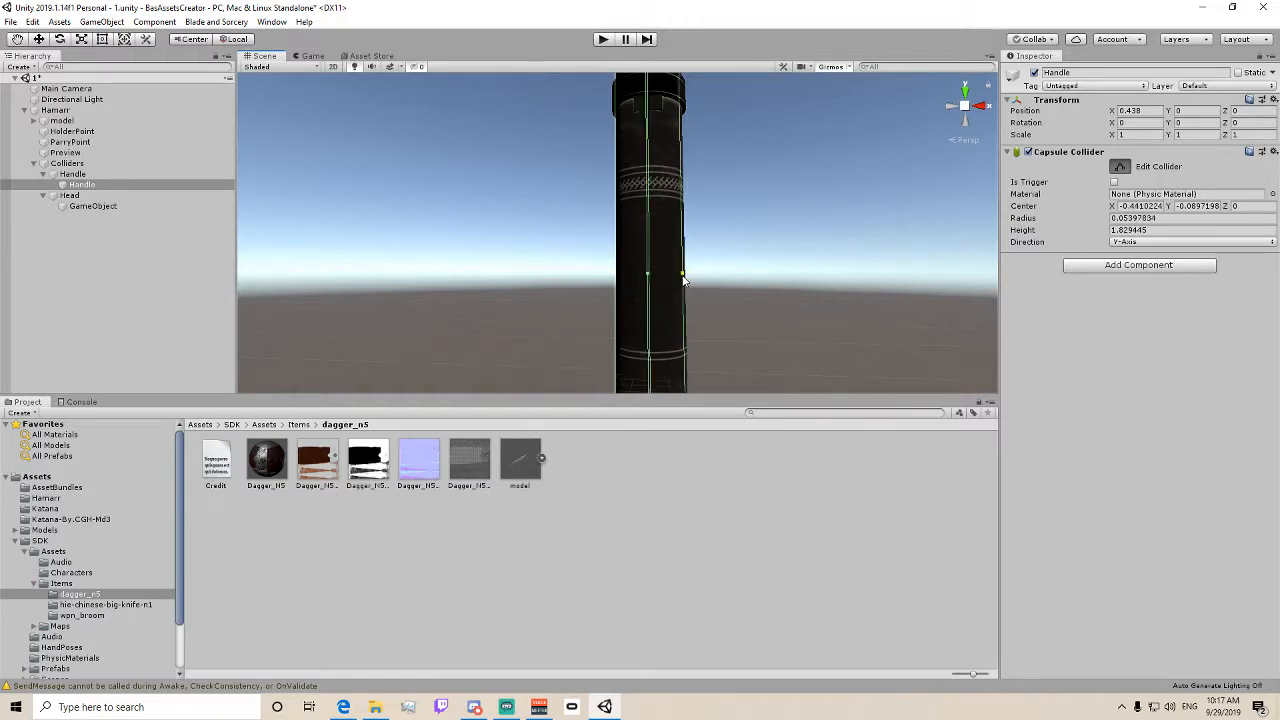
- Inspect the fit of the capsule collider along the whole hammer, from the head down to the grip and pommel
{"action": "scroll", "coordinate": [687, 278], "scroll_direction": "down", "scroll_amount": 10}
{"action": "scroll", "coordinate": [655, 277], "scroll_direction": "up", "scroll_amount": 10}
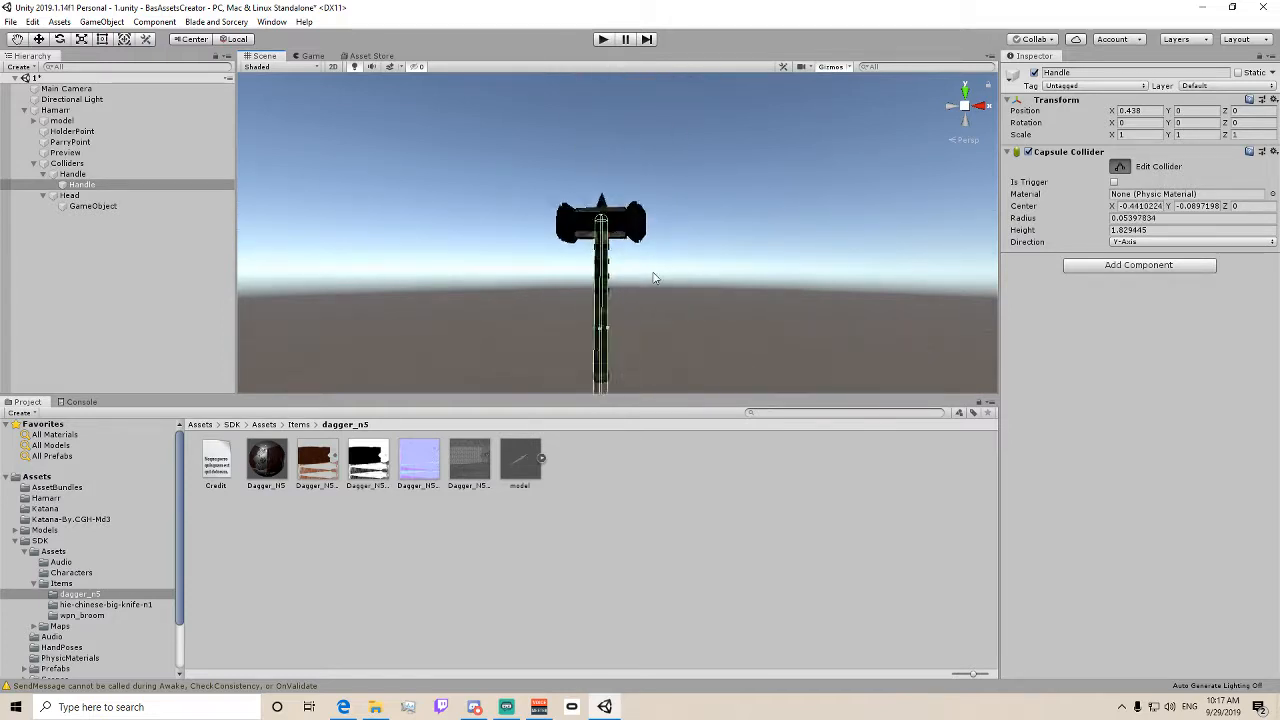
{"action": "scroll", "coordinate": [653, 277], "scroll_direction": "down", "scroll_amount": 5}
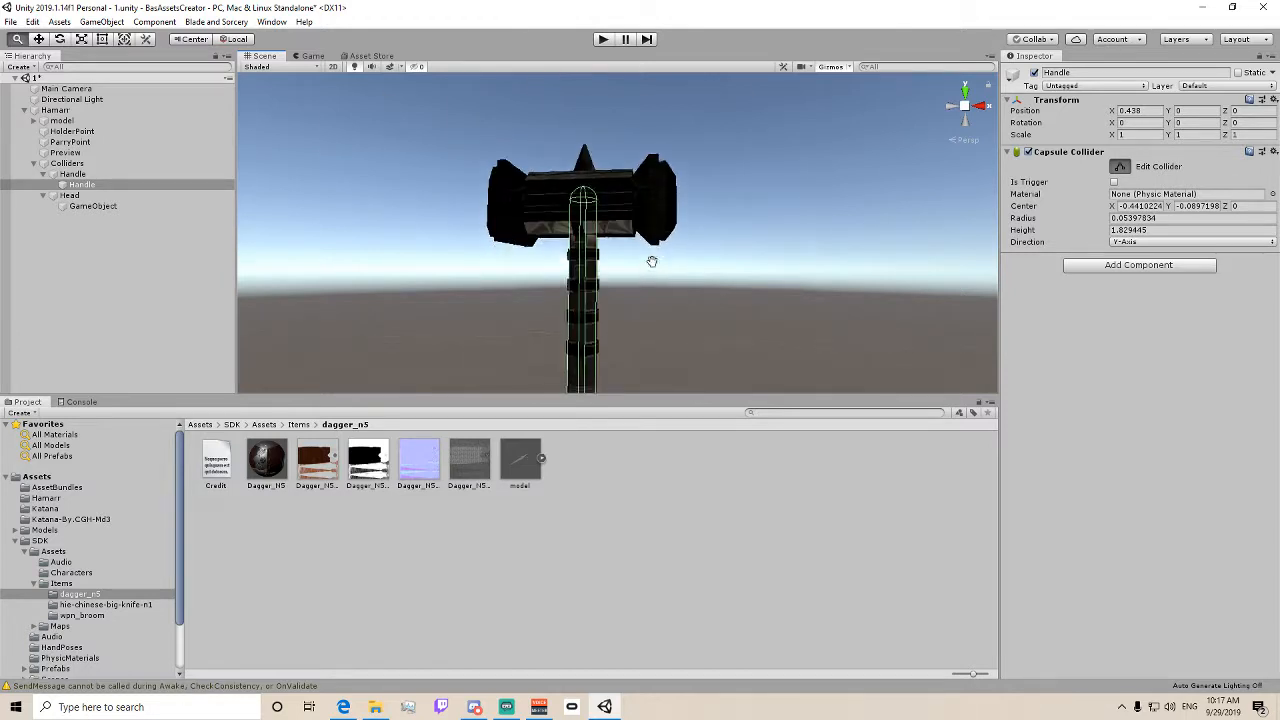
{"action": "scroll", "coordinate": [632, 182], "scroll_direction": "up", "scroll_amount": 2}
{"action": "middle_click_drag", "start_coordinate": [629, 190], "coordinate": [618, 126]}
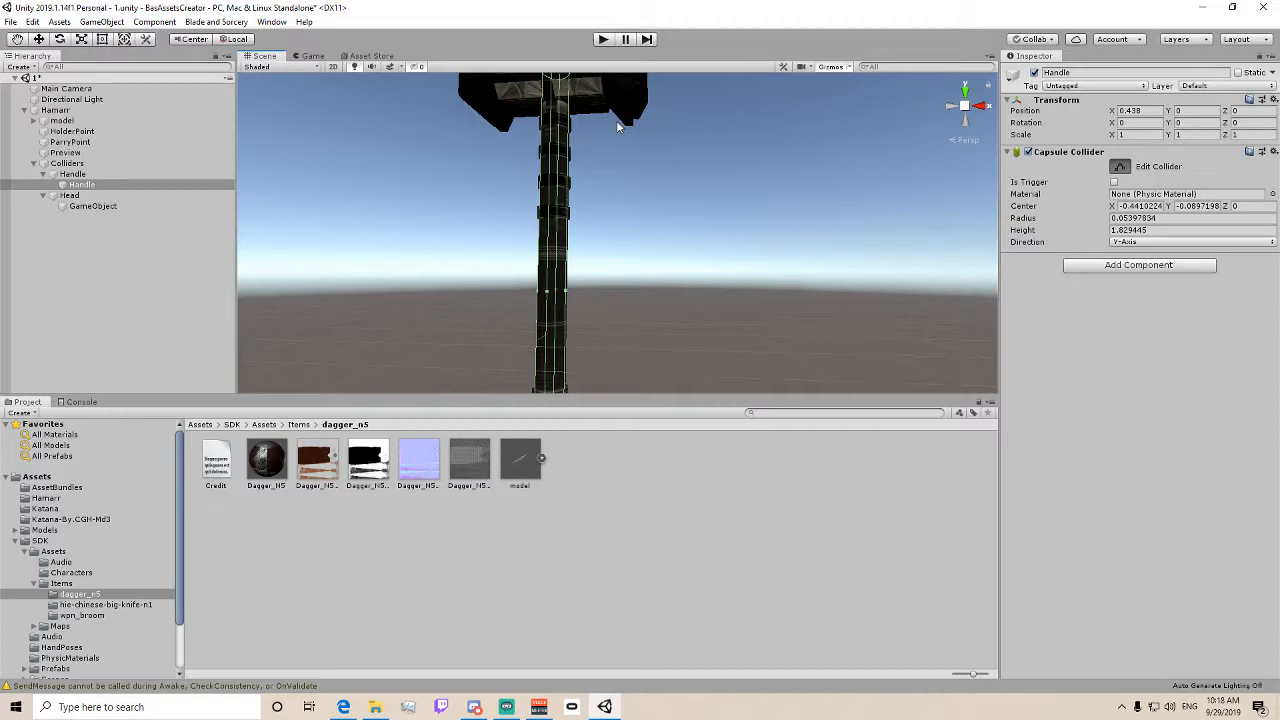
{"action": "scroll", "coordinate": [560, 300], "scroll_direction": "down", "scroll_amount": 8}
{"action": "middle_click_drag", "start_coordinate": [569, 340], "coordinate": [632, 344]}
{"action": "scroll", "coordinate": [667, 171], "scroll_direction": "up", "scroll_amount": 10}
{"action": "scroll", "coordinate": [632, 344], "scroll_direction": "down", "scroll_amount": 8}
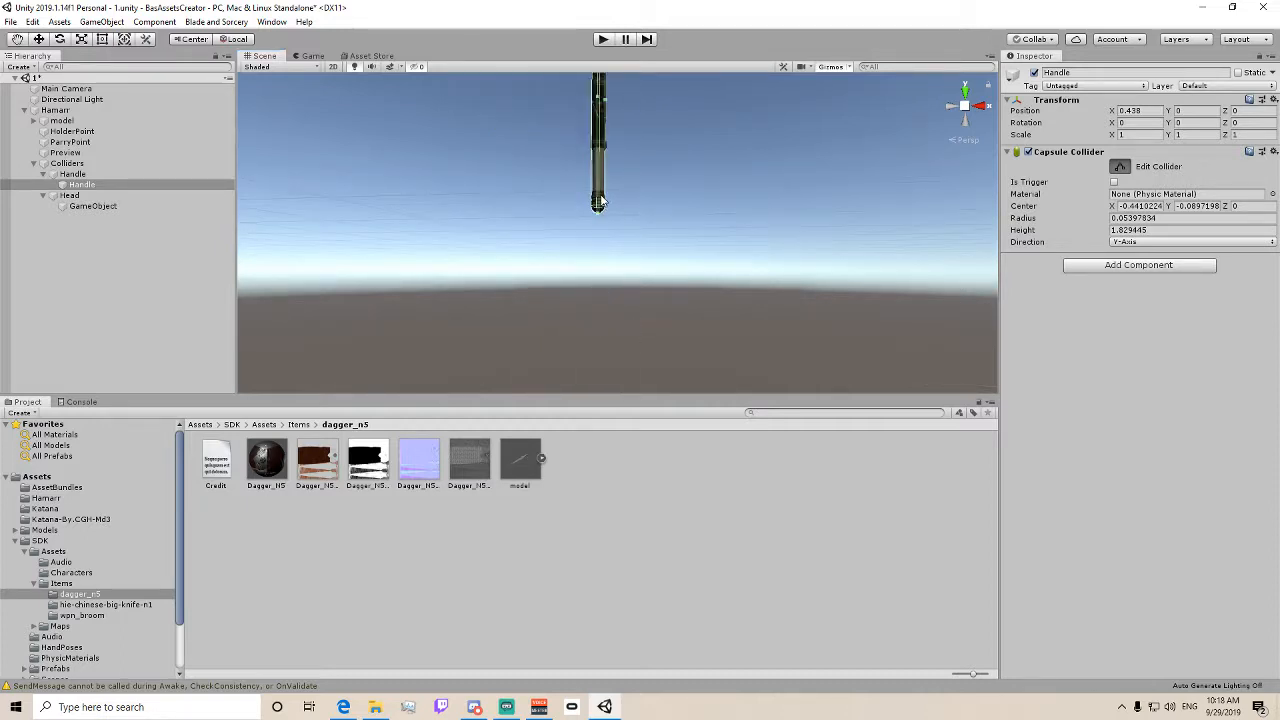
{"action": "middle_click_drag", "start_coordinate": [600, 180], "coordinate": [584, 280]}
{"action": "scroll", "coordinate": [584, 280], "scroll_direction": "up", "scroll_amount": 5}
{"action": "scroll", "coordinate": [466, 308], "scroll_direction": "up", "scroll_amount": 5}
{"action": "middle_click_drag", "start_coordinate": [488, 300], "coordinate": [603, 173]}
{"action": "scroll", "coordinate": [504, 257], "scroll_direction": "down", "scroll_amount": 4}
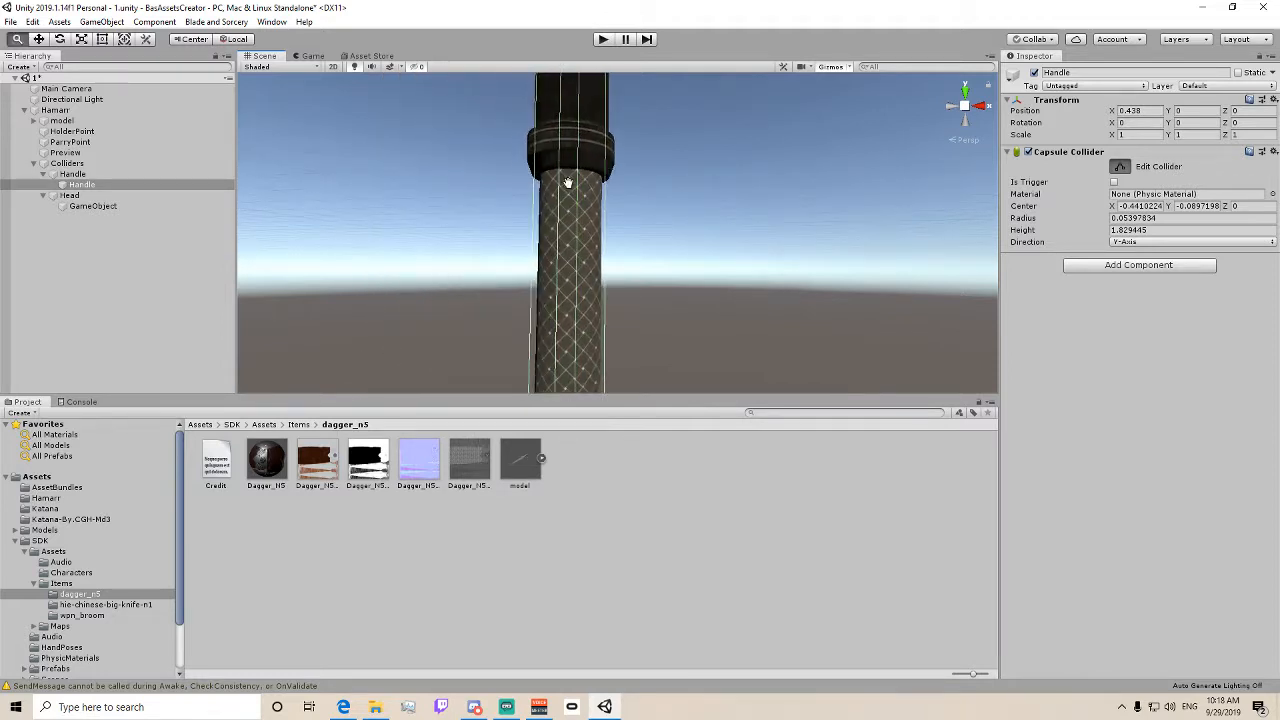
{"action": "scroll", "coordinate": [569, 187], "scroll_direction": "down", "scroll_amount": 4}
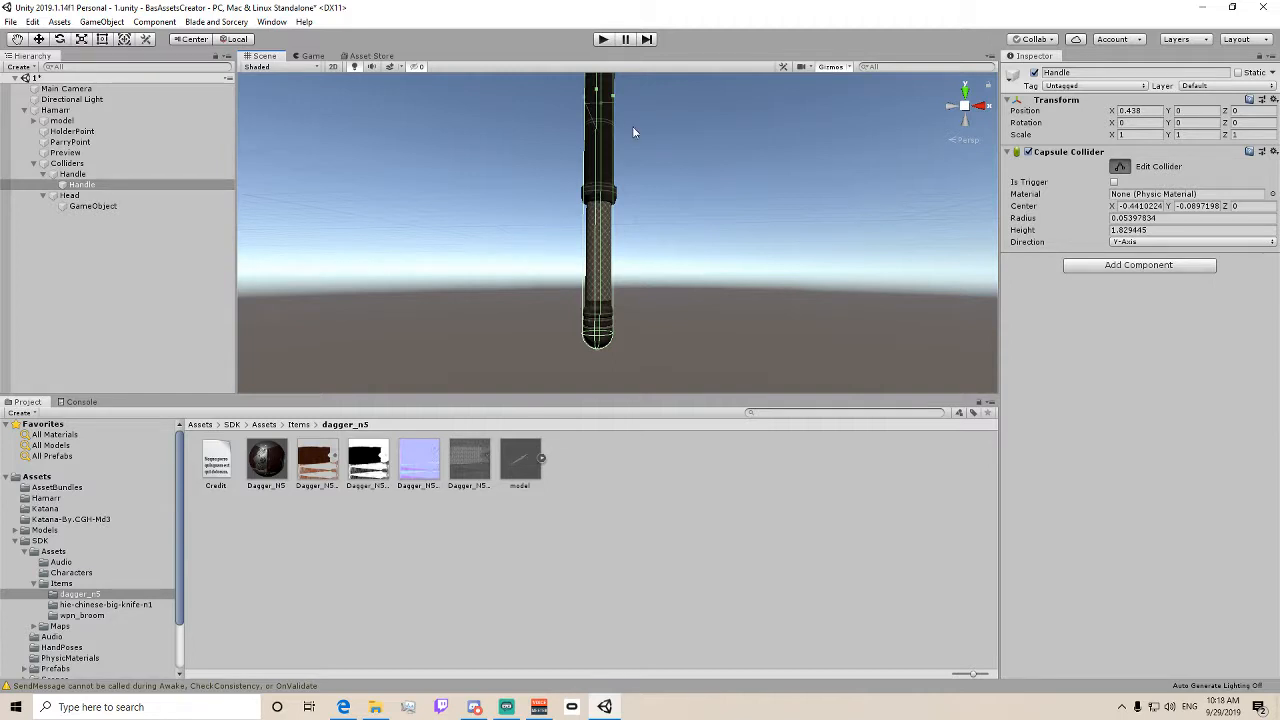
{"action": "left_click_drag", "start_coordinate": [633, 132], "coordinate": [588, 308], "text": "alt"}
{"action": "left_click_drag", "start_coordinate": [505, 120], "coordinate": [519, 190], "text": "alt"}
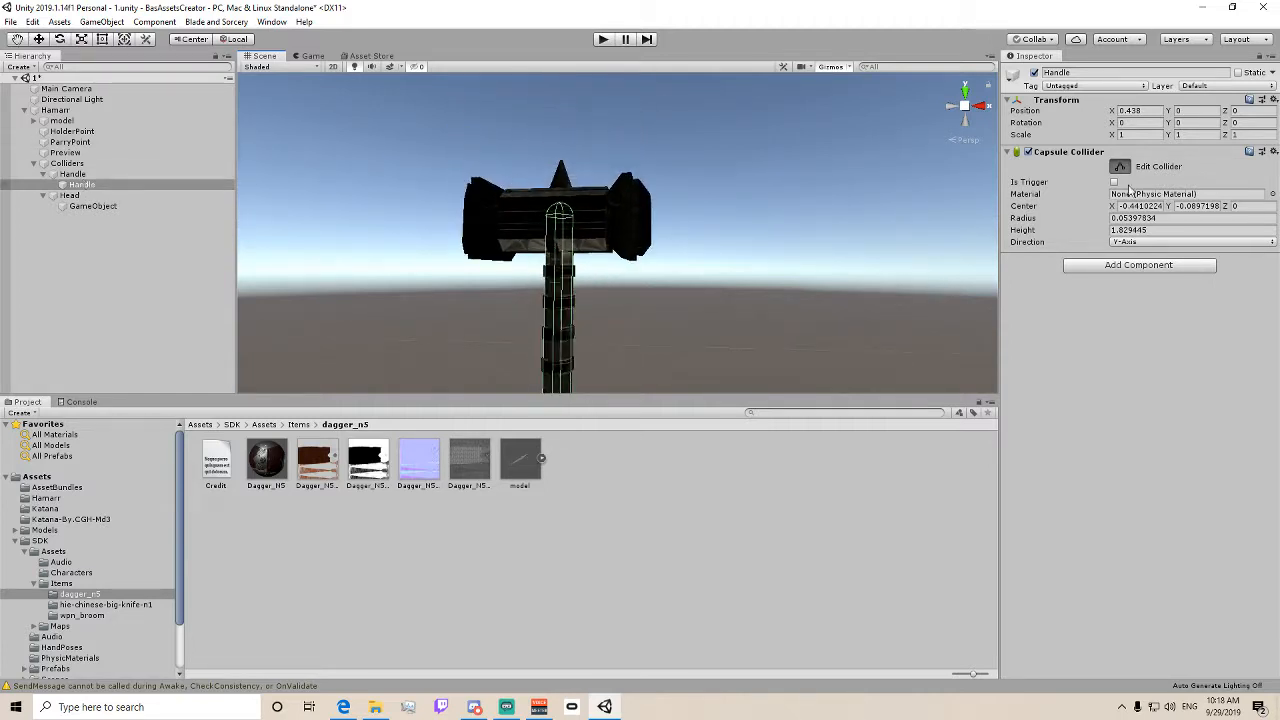
- Rename the empty child object under the Head group as Middle
{"action": "left_click", "coordinate": [93, 206]}
{"action": "key", "text": "w"}
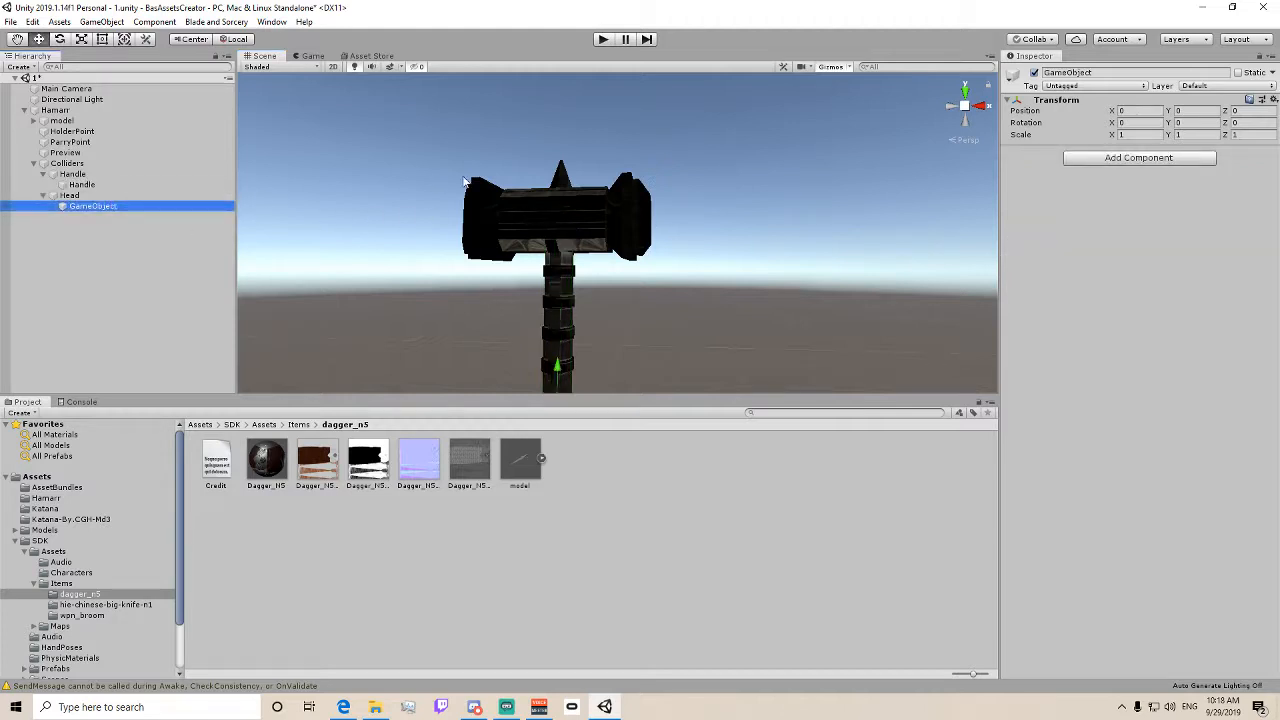
{"action": "middle_click_drag", "start_coordinate": [611, 242], "coordinate": [806, 162]}
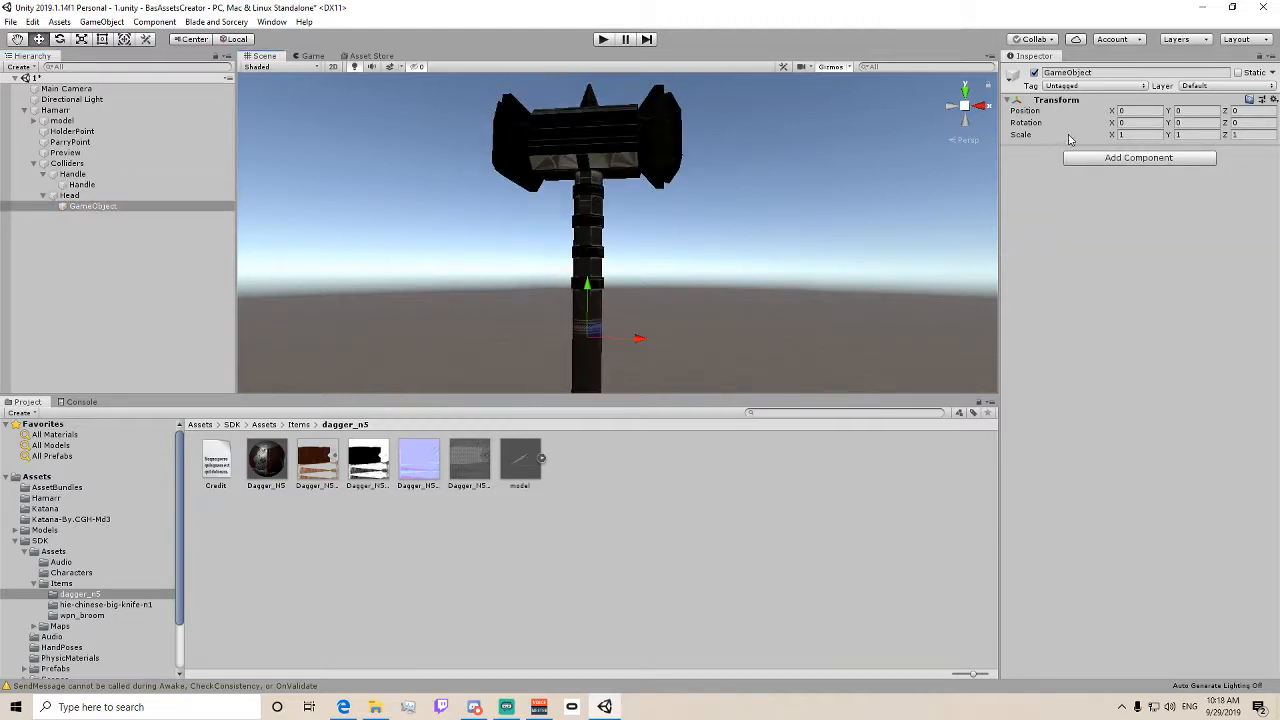
{"action": "left_click", "coordinate": [145, 207]}
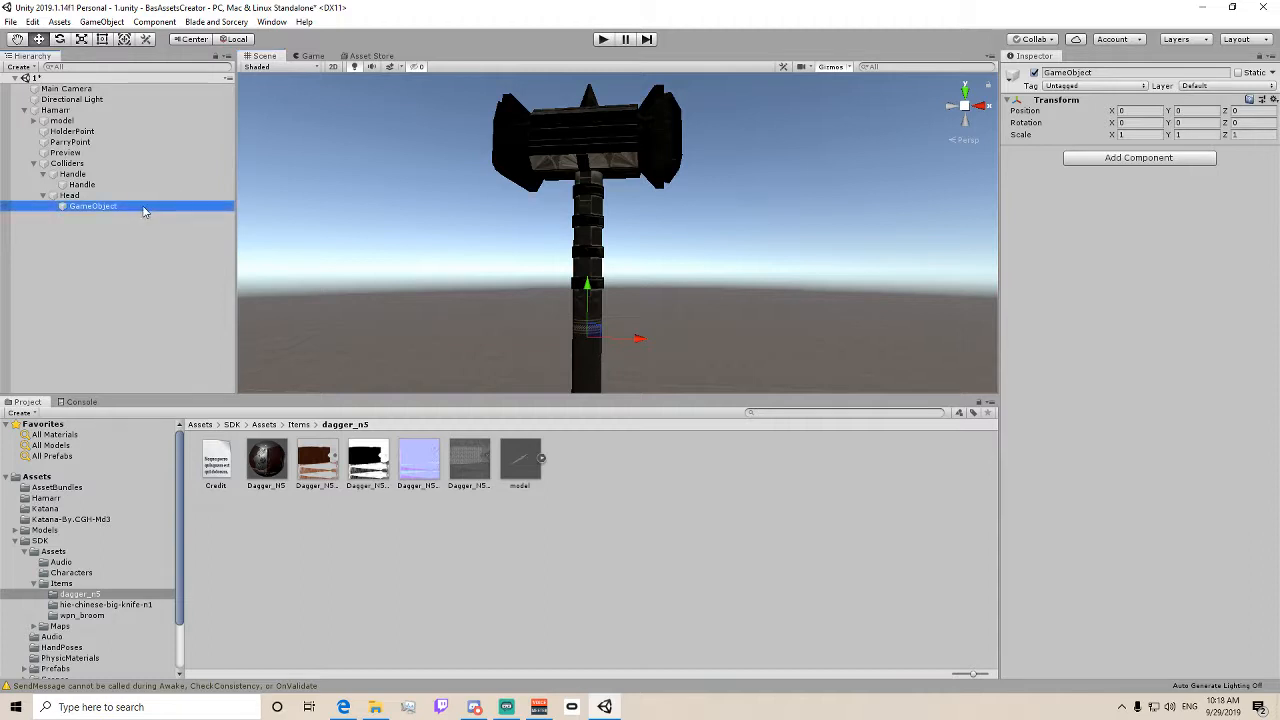
{"action": "left_click", "coordinate": [144, 207]}
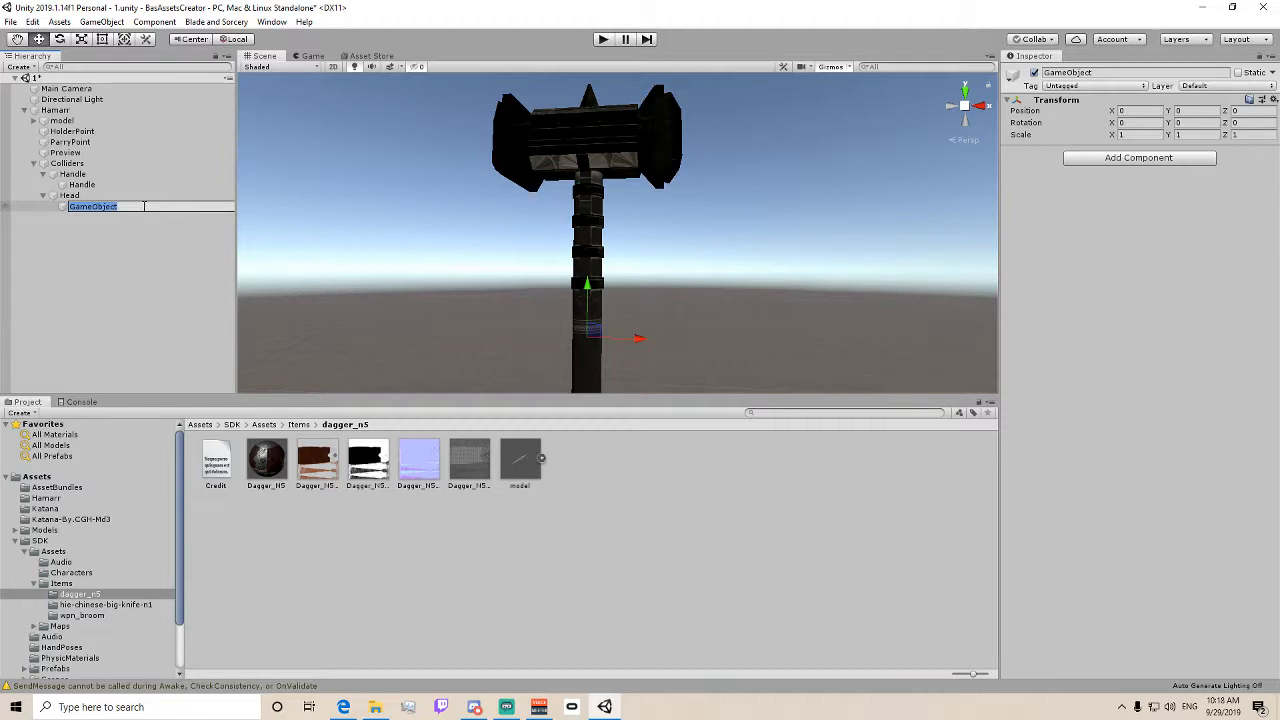
{"action": "type", "text": "Hiddle"}
{"action": "key", "text": "Return"}
{"action": "right_click", "coordinate": [114, 195]}
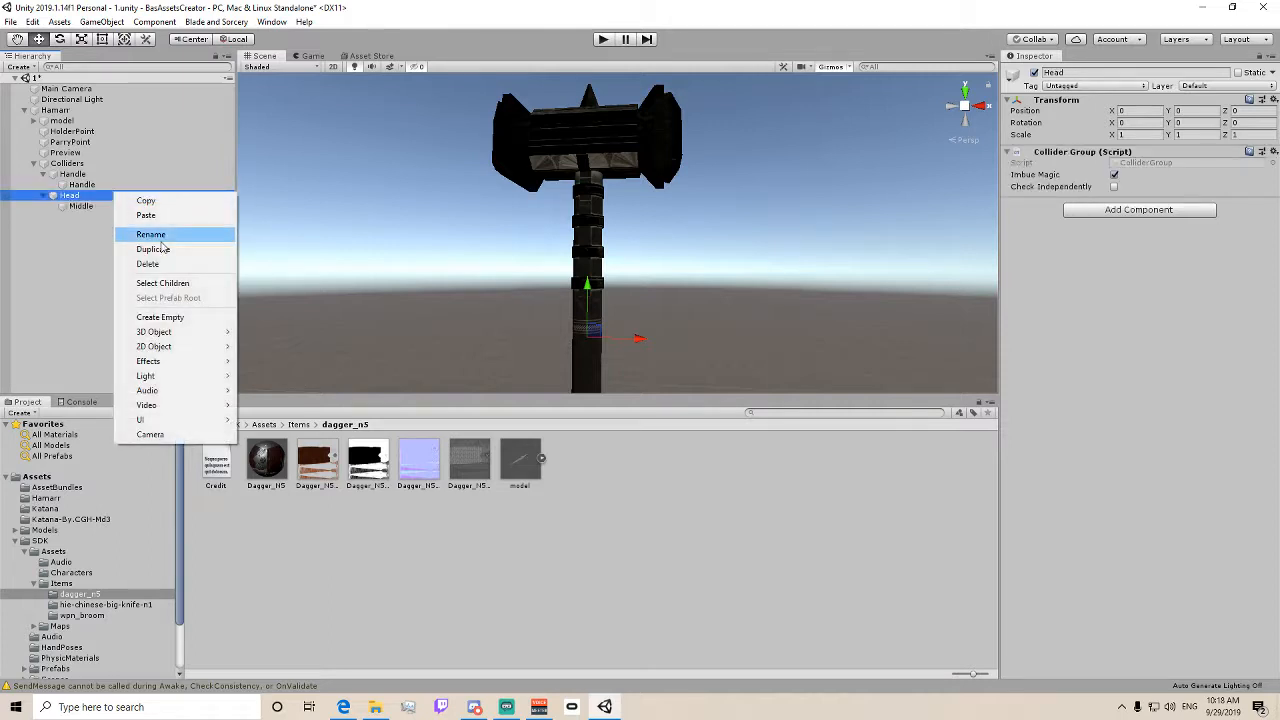
{"action": "left_click", "coordinate": [197, 287]}
{"action": "left_click", "coordinate": [80, 235]}
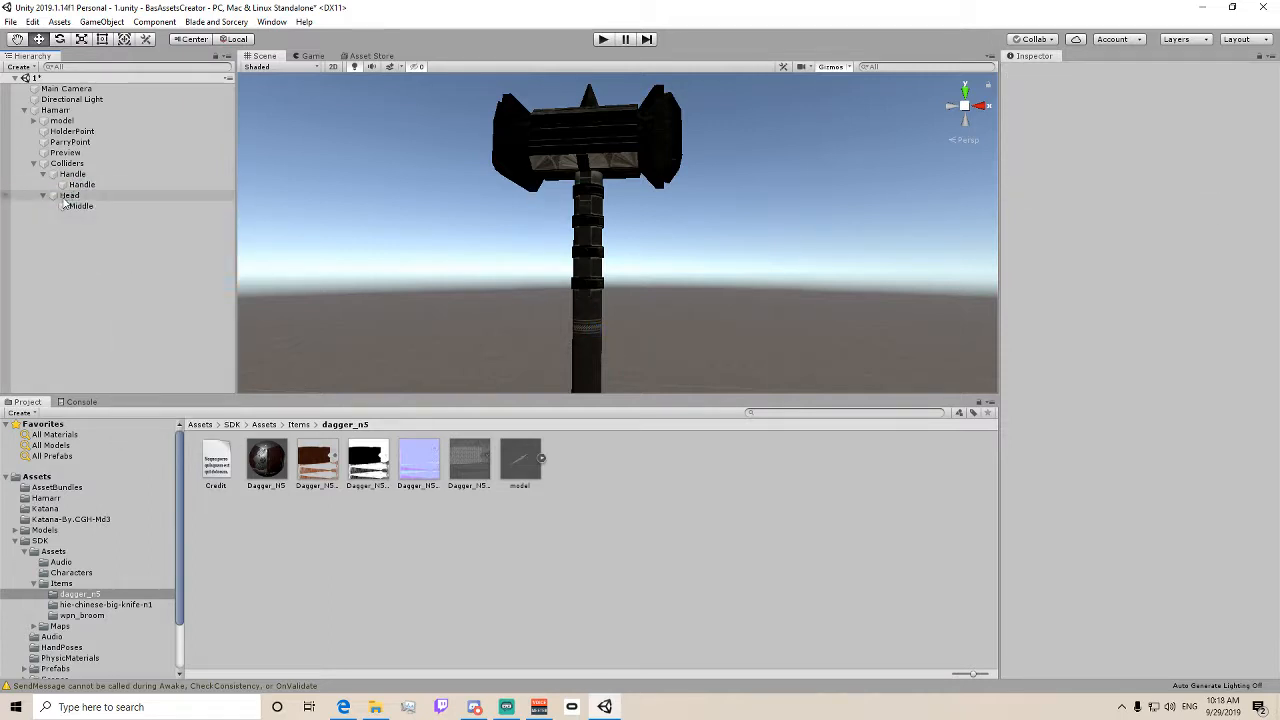
- Create an empty child object under the Head group and name it Right
{"action": "right_click", "coordinate": [64, 196]}
{"action": "left_click", "coordinate": [120, 328]}
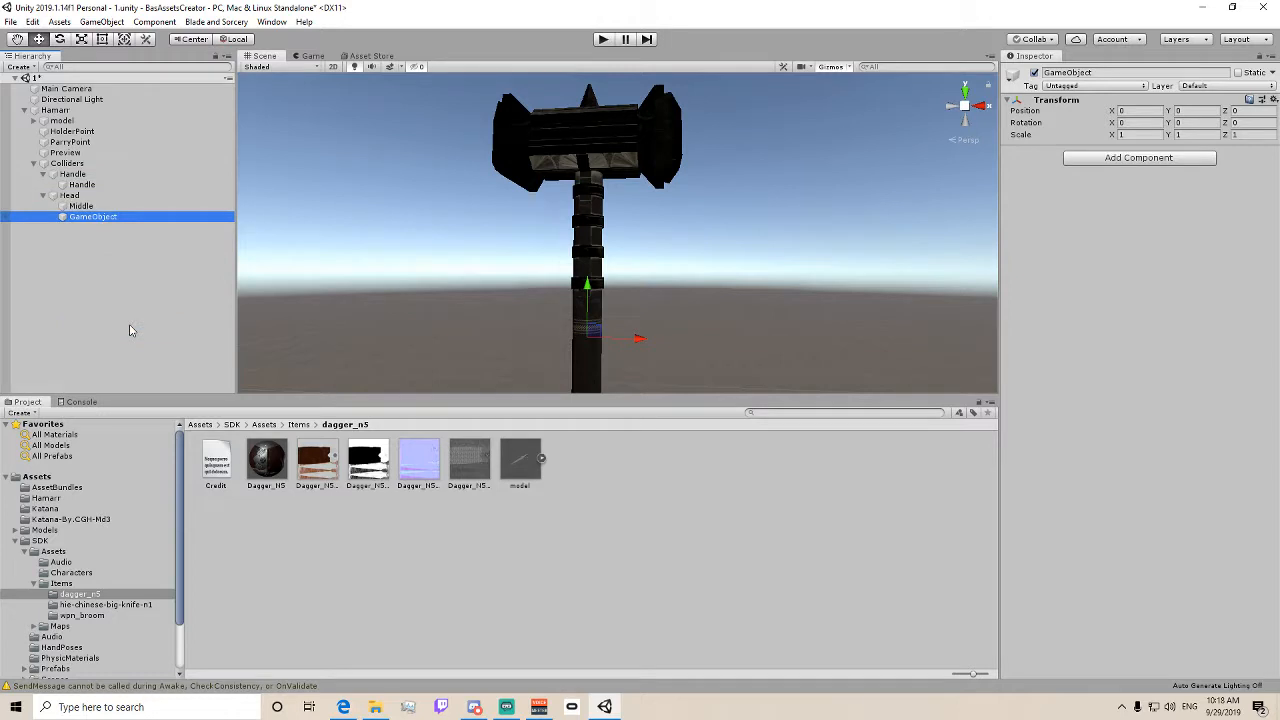
{"action": "type", "text": "Right"}
{"action": "key", "text": "Return"}
- Create an empty child object under the Head group and name it Left
{"action": "right_click", "coordinate": [95, 206]}
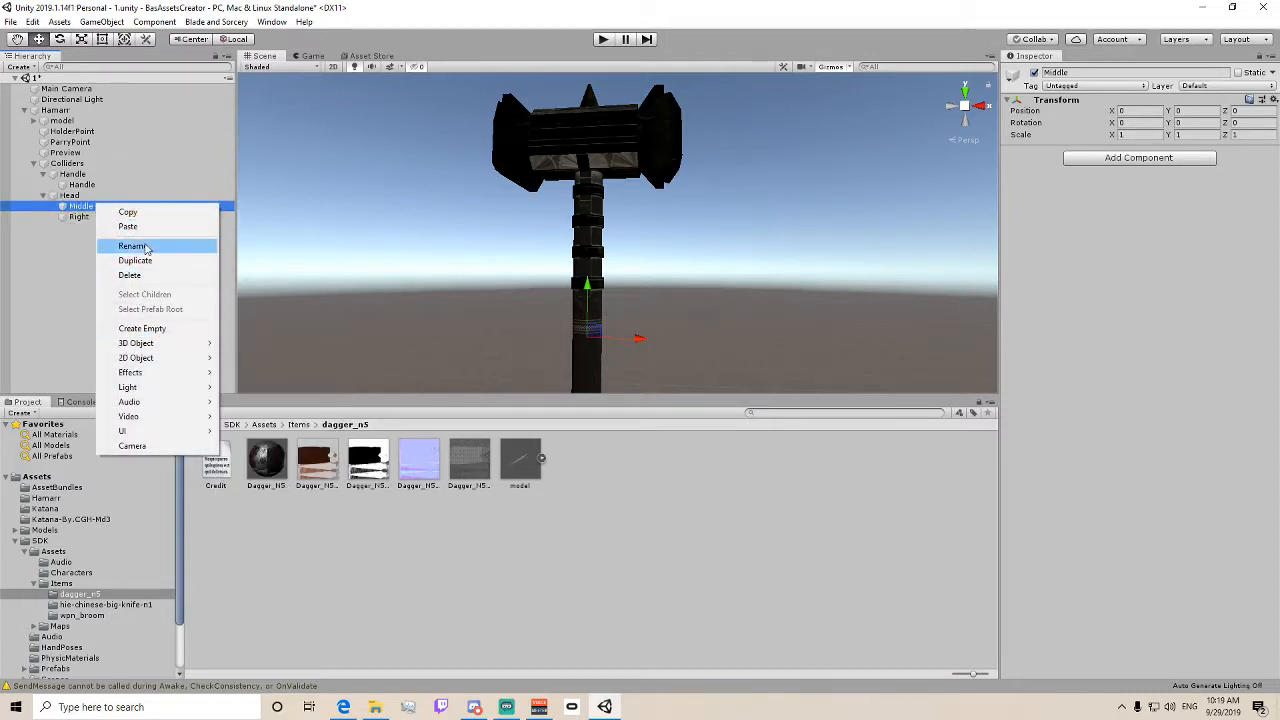
{"action": "left_click", "coordinate": [44, 251]}
{"action": "right_click", "coordinate": [81, 195]}
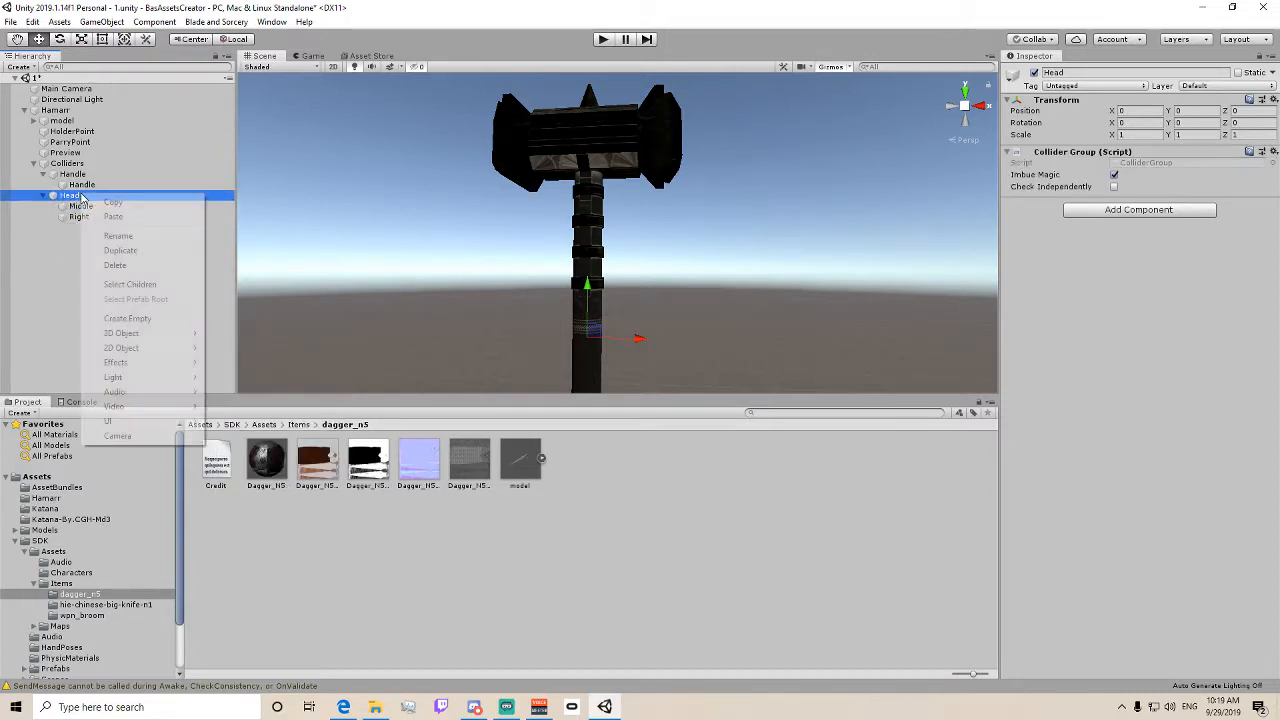
{"action": "left_click", "coordinate": [126, 318]}
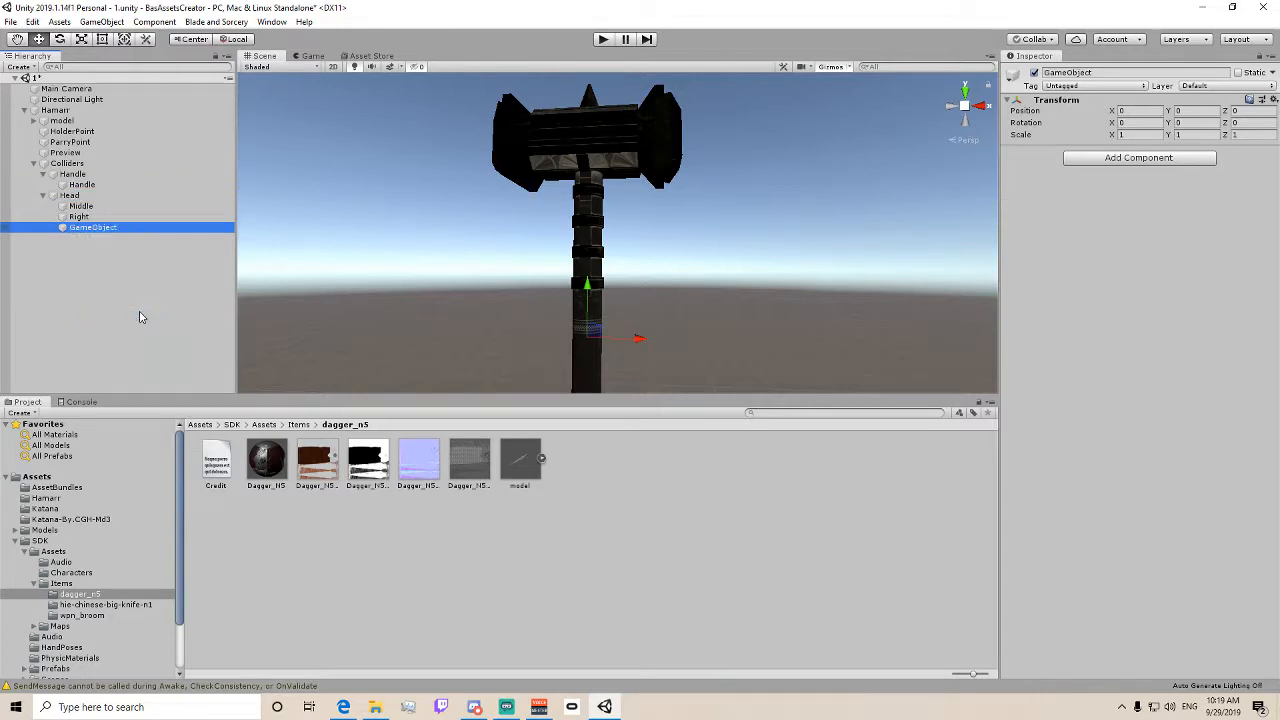
{"action": "type", "text": "Left"}
{"action": "key", "text": "Return"}
- Create an empty child object named Spike under the Head group and add a Capsule Collider component to it
{"action": "right_click", "coordinate": [72, 195]}
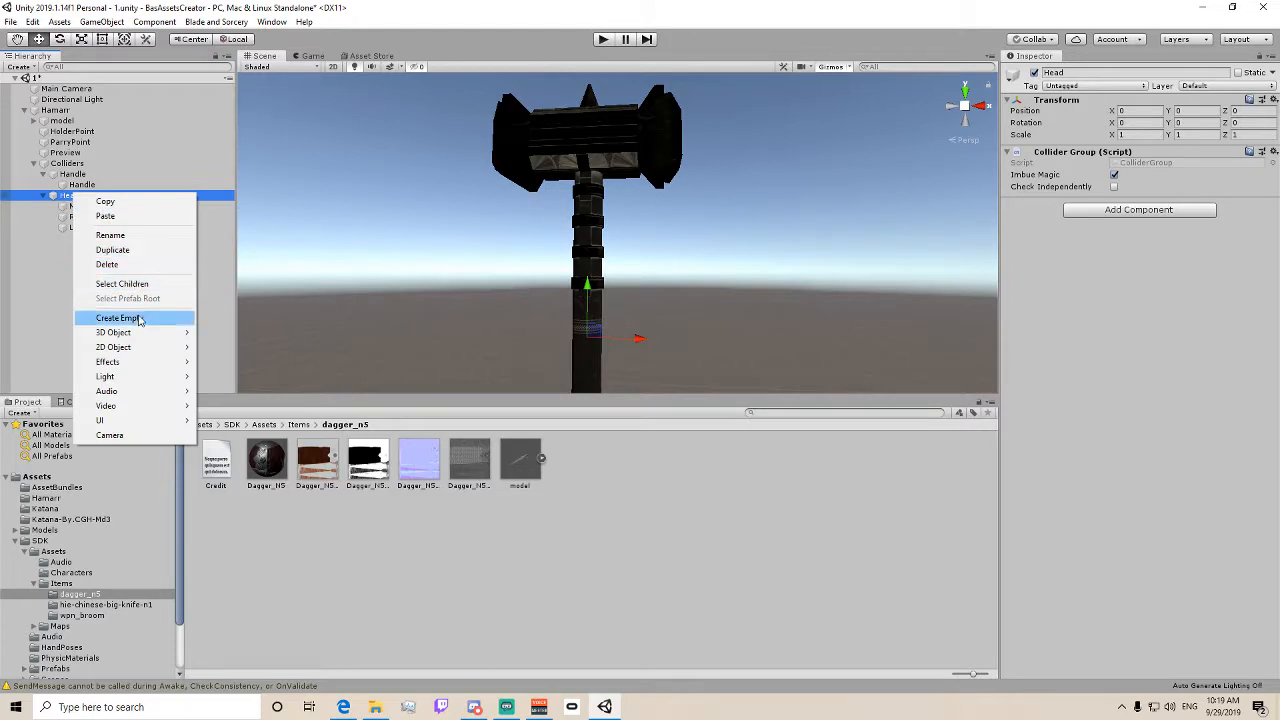
{"action": "left_click", "coordinate": [140, 318]}
{"action": "type", "text": "Spike"}
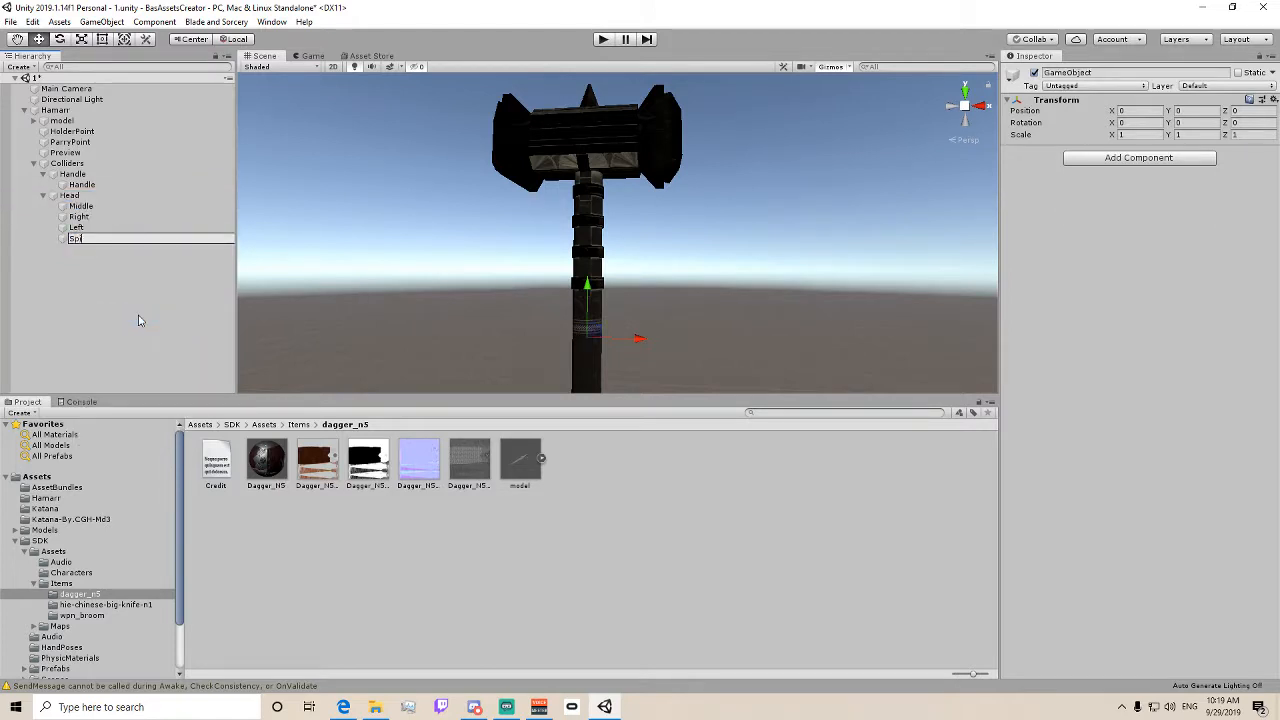
{"action": "key", "text": "Return"}
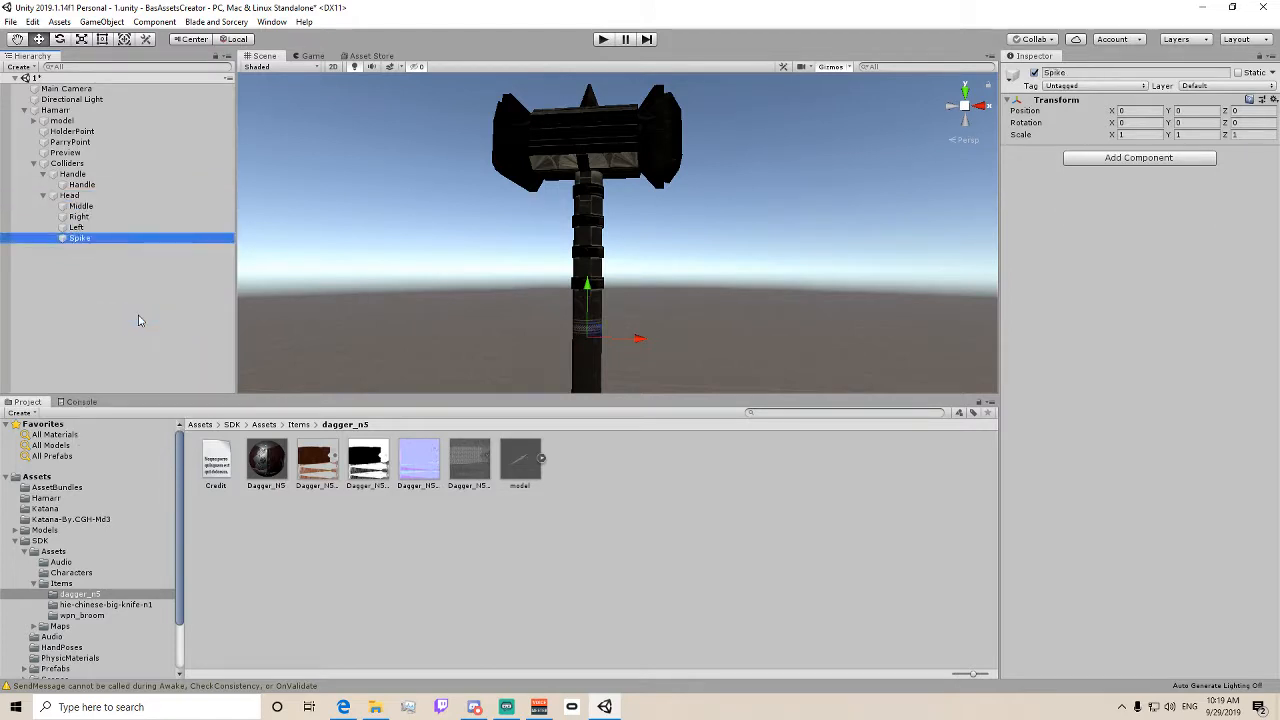
{"action": "left_click", "coordinate": [1139, 157]}
{"action": "left_click", "coordinate": [1130, 235]}
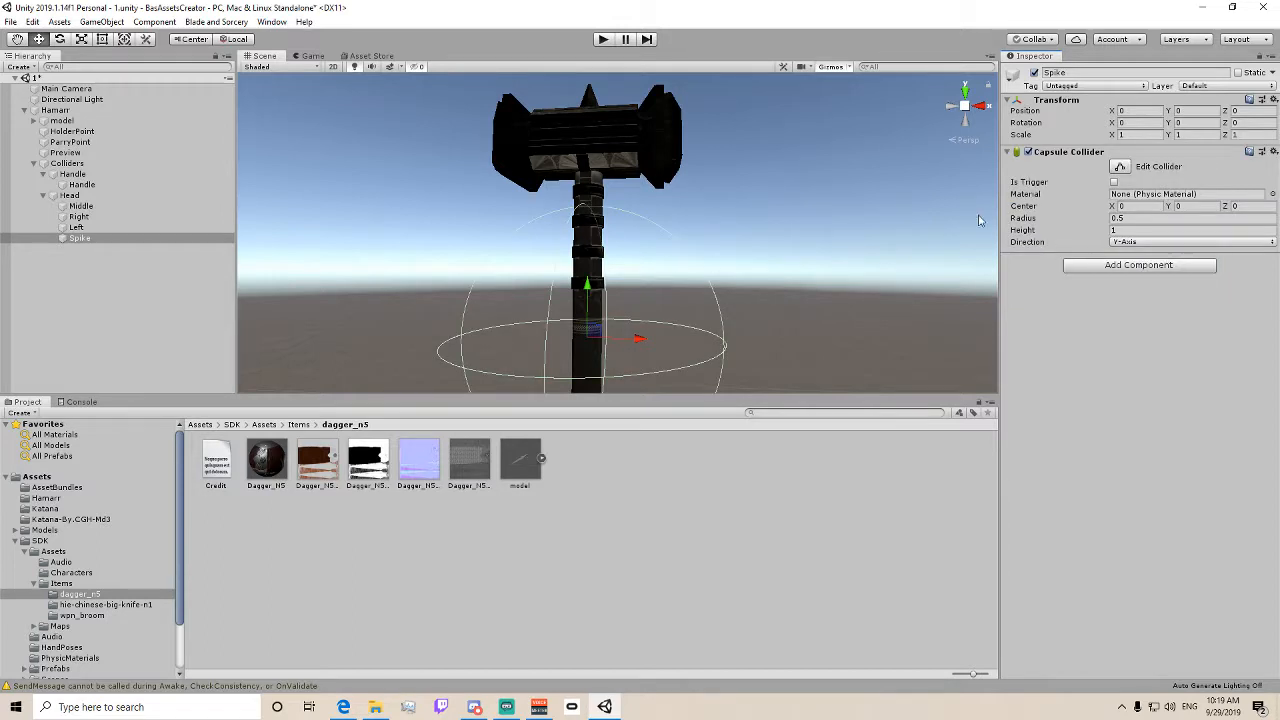
- Edit the Spike's capsule collider in the scene, shrinking its radius to about 0.055
{"action": "left_click", "coordinate": [1120, 167]}
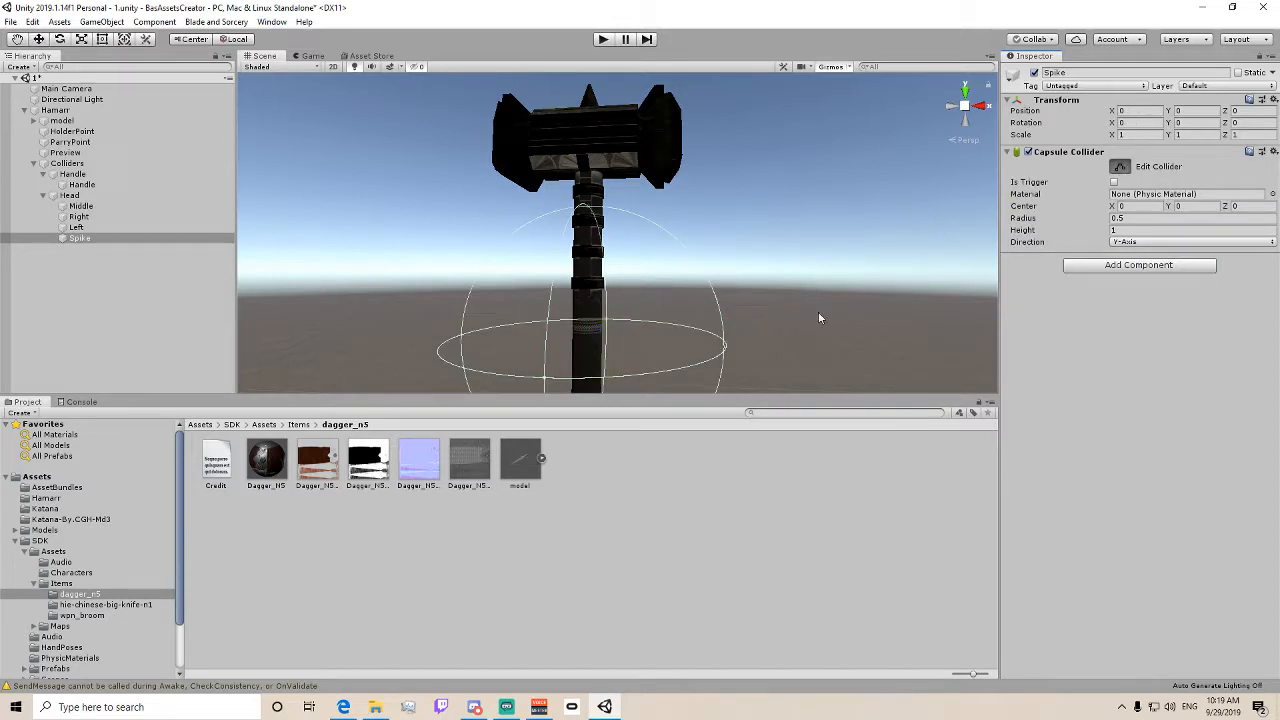
{"action": "left_click", "coordinate": [725, 351]}
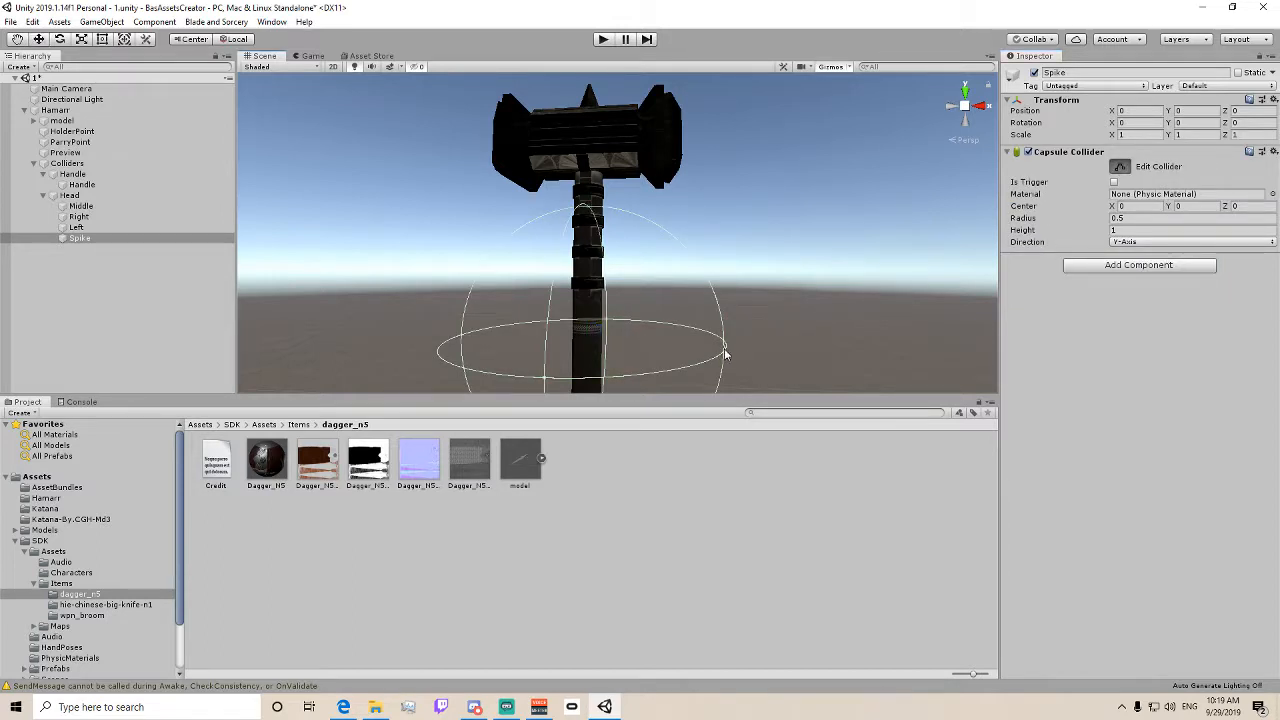
{"action": "left_click", "coordinate": [119, 242]}
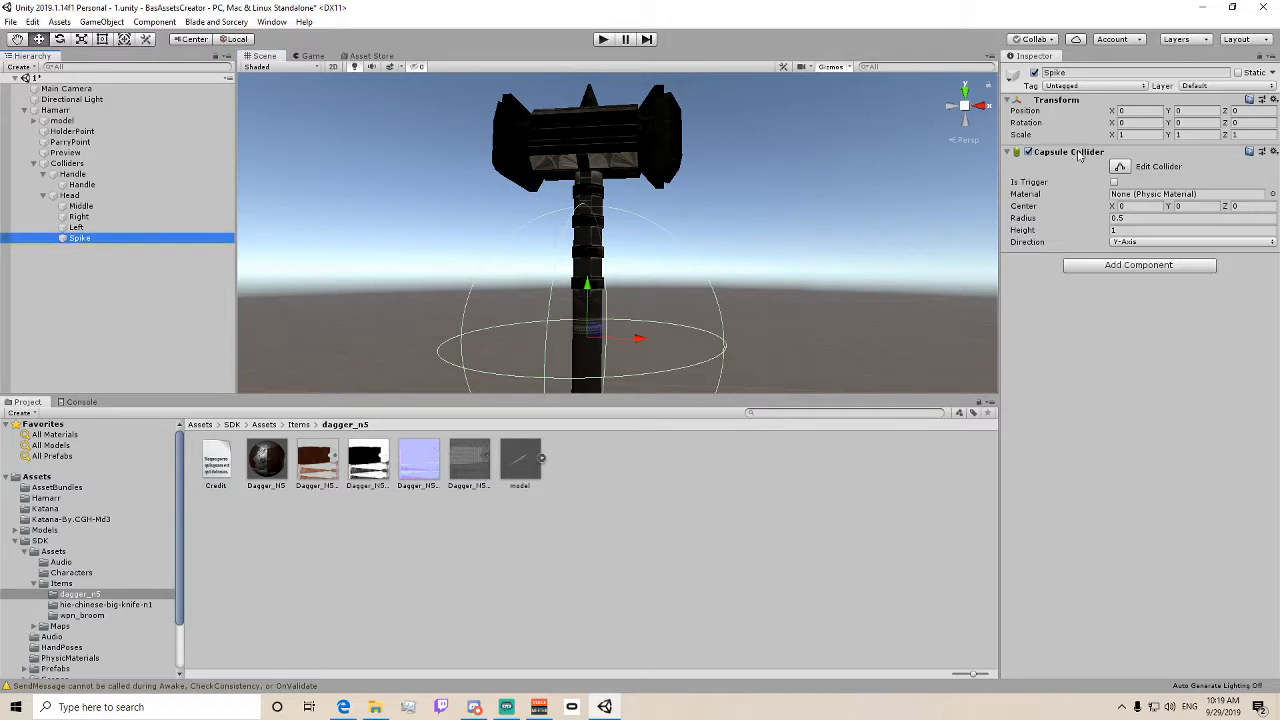
{"action": "left_click", "coordinate": [723, 350]}
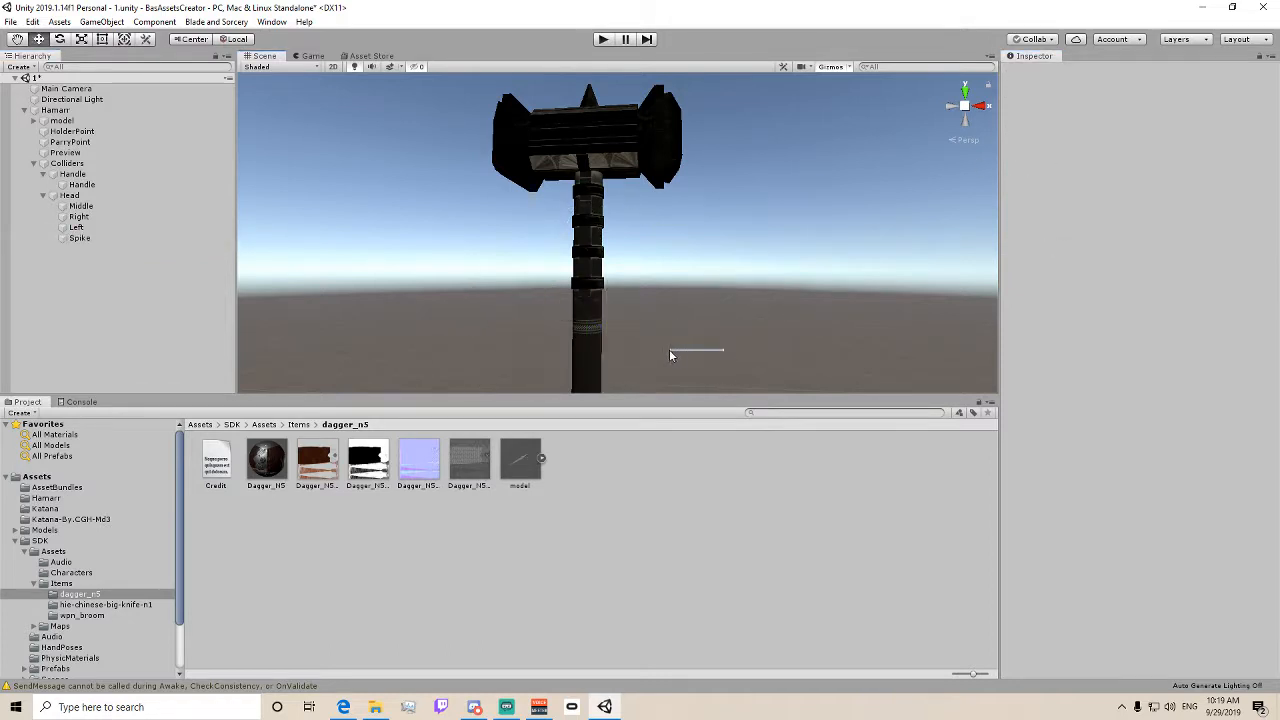
{"action": "left_click", "coordinate": [79, 242]}
{"action": "middle_click_drag", "start_coordinate": [945, 311], "coordinate": [869, 221]}
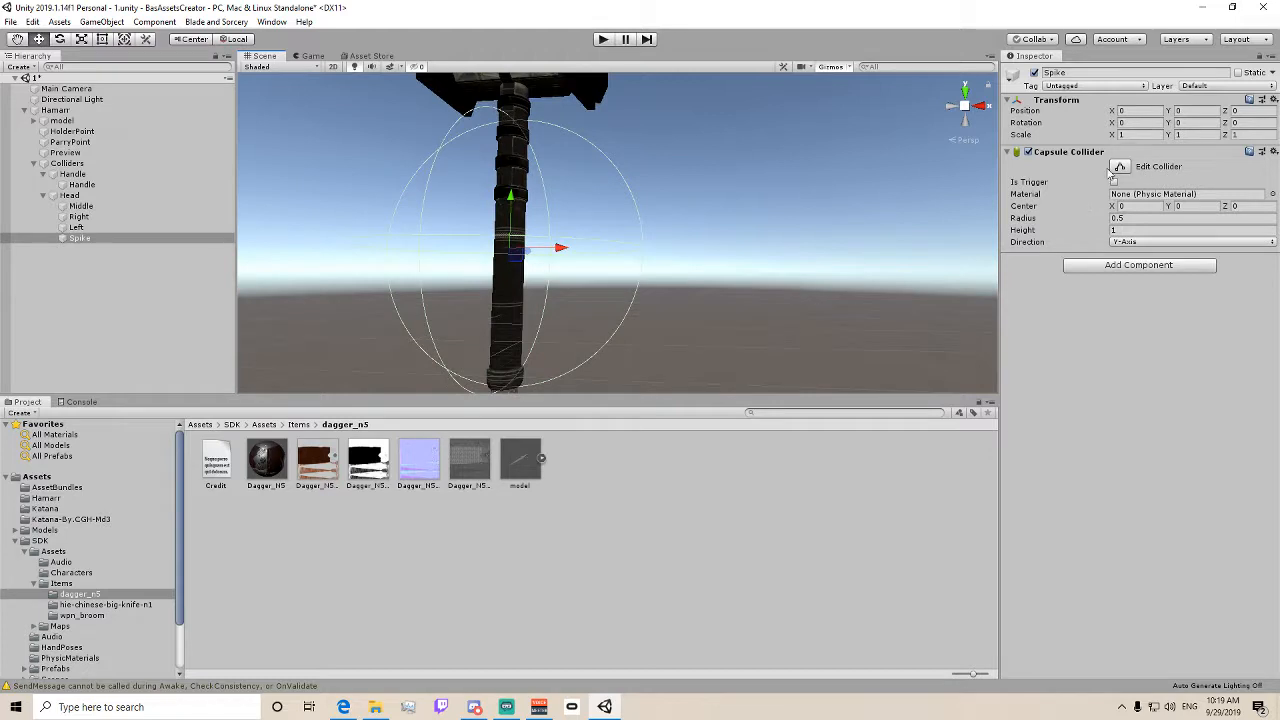
{"action": "left_click", "coordinate": [1117, 169]}
{"action": "scroll", "coordinate": [558, 243], "scroll_direction": "up", "scroll_amount": 3}
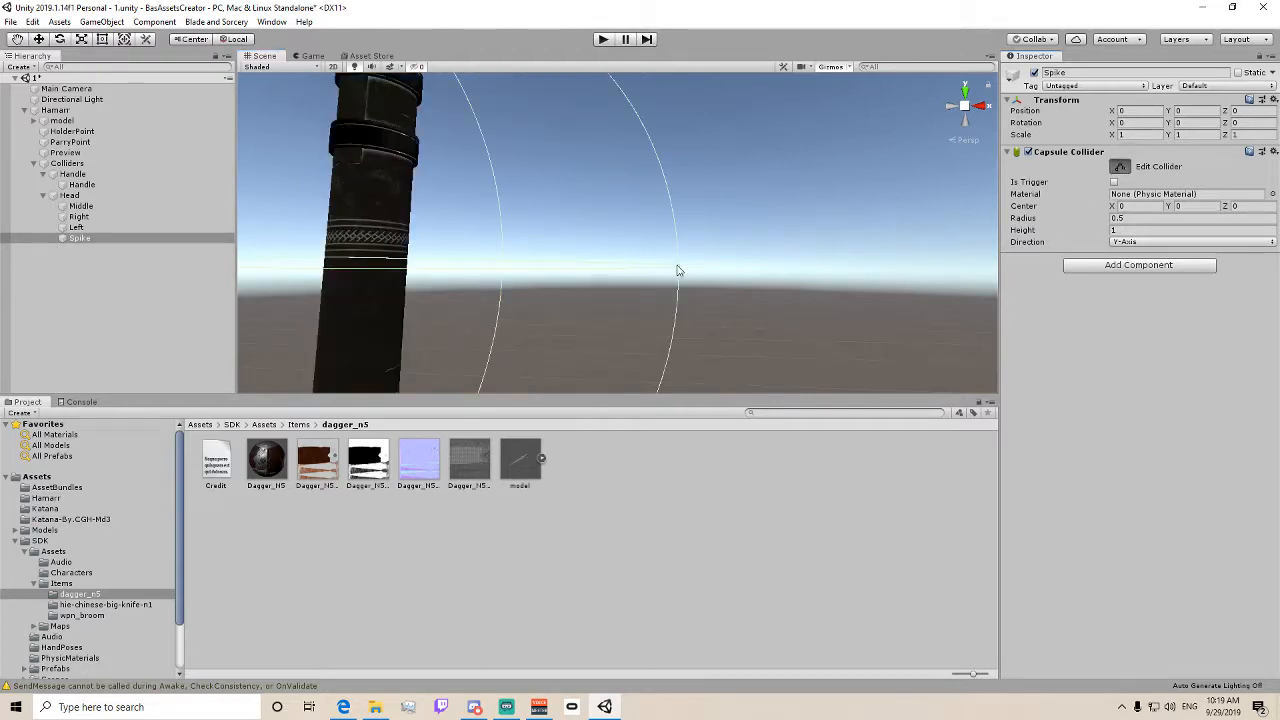
{"action": "left_click_drag", "start_coordinate": [679, 275], "coordinate": [451, 280]}
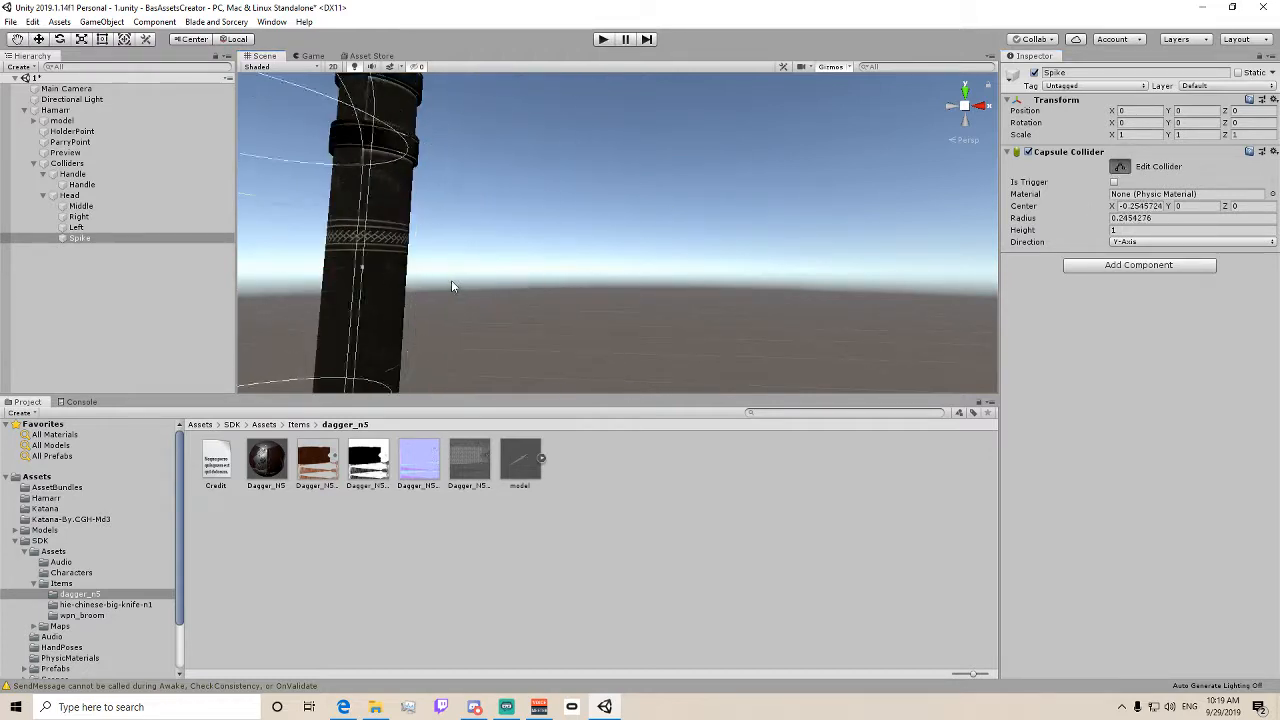
{"action": "scroll", "coordinate": [601, 271], "scroll_direction": "down", "scroll_amount": 5}
{"action": "left_click_drag", "start_coordinate": [583, 243], "coordinate": [554, 246]}
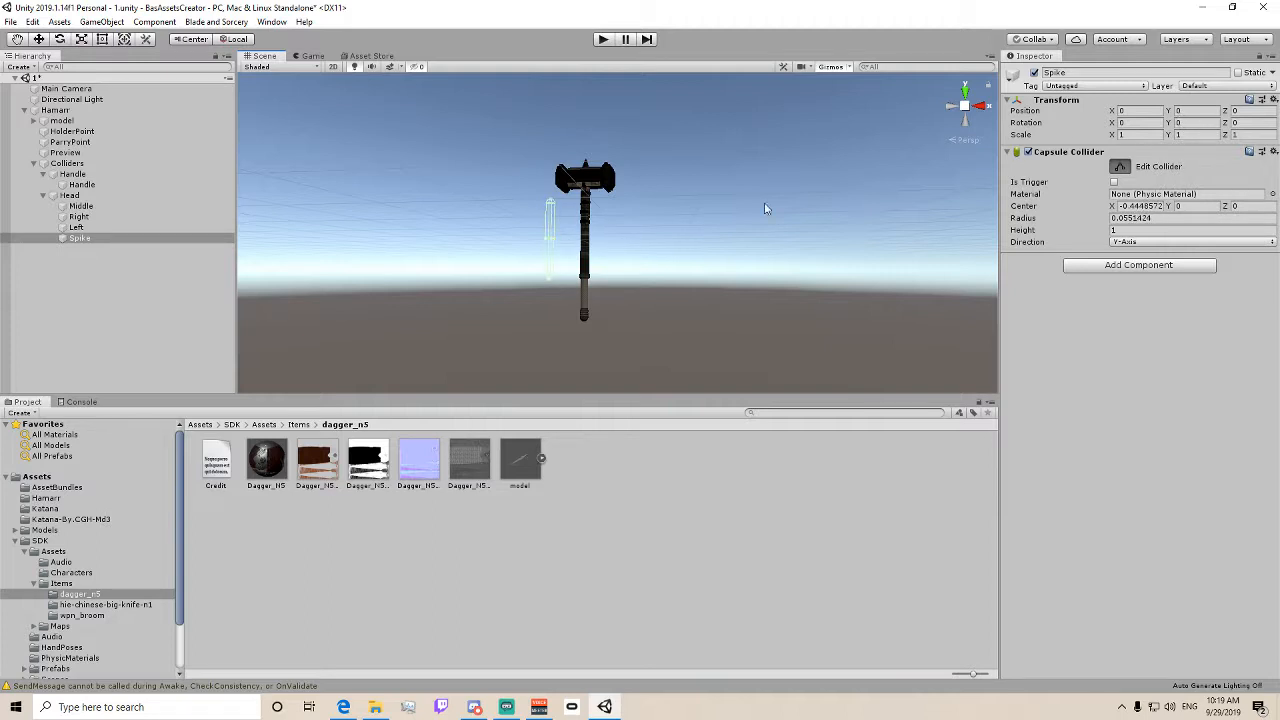
- Move the Spike object along X to 0.462 so its capsule lines up with the hammer's handle
{"action": "key", "text": "w"}
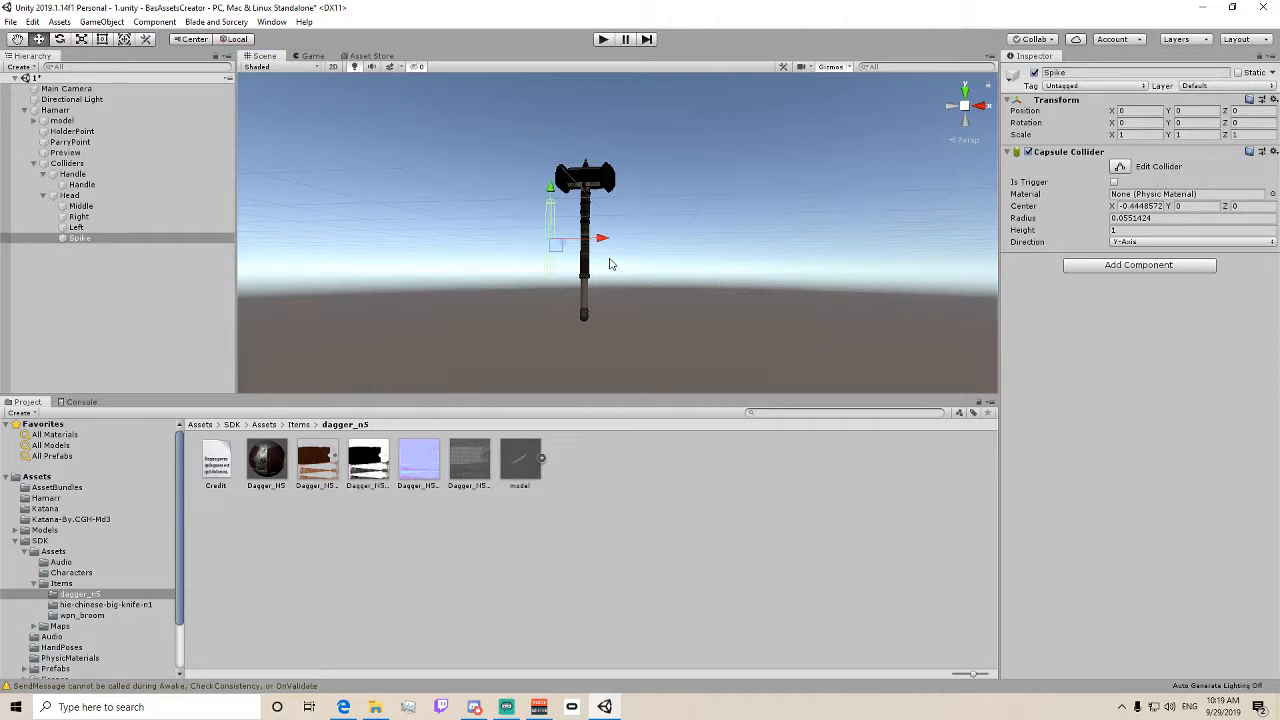
{"action": "left_click_drag", "start_coordinate": [601, 238], "coordinate": [634, 232]}
{"action": "scroll", "coordinate": [606, 233], "scroll_direction": "up", "scroll_amount": 5}
{"action": "middle_click_drag", "start_coordinate": [603, 233], "coordinate": [668, 266]}
{"action": "scroll", "coordinate": [698, 314], "scroll_direction": "up", "scroll_amount": 7}
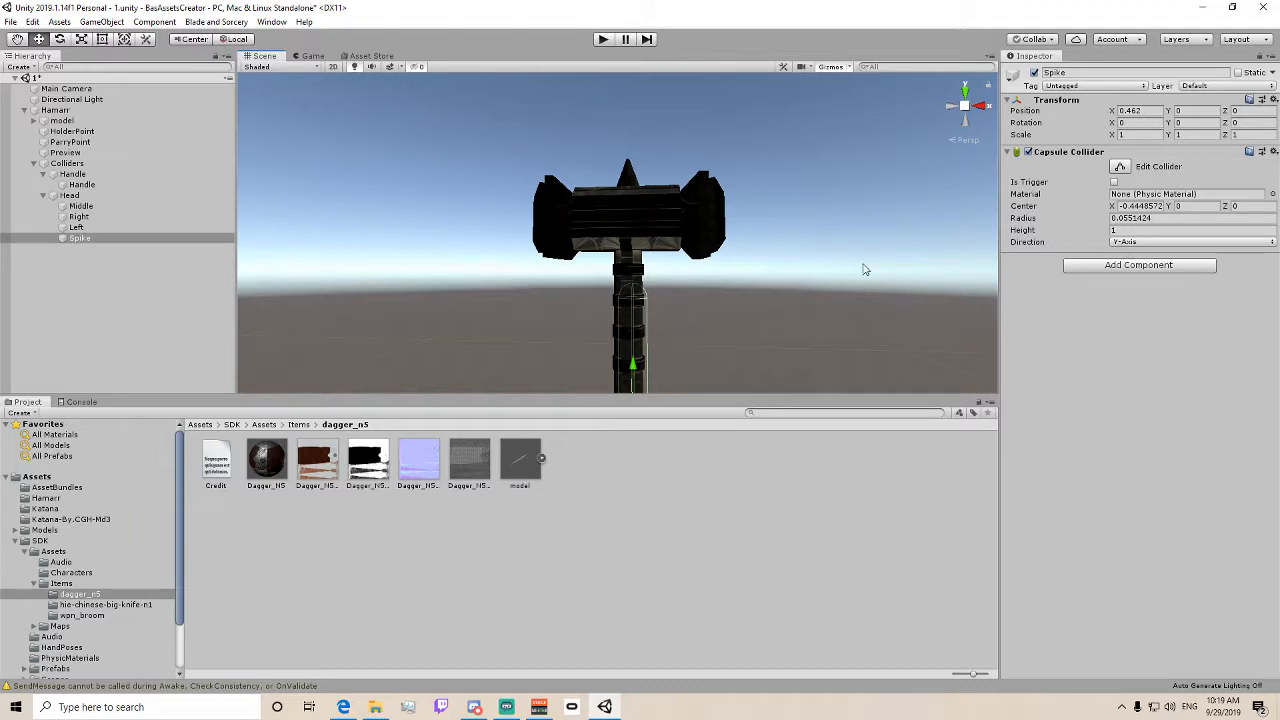
- Look through the available collider component types for one that suits the pointed spike
{"action": "left_click", "coordinate": [1147, 268]}
{"action": "type", "text": "py"}
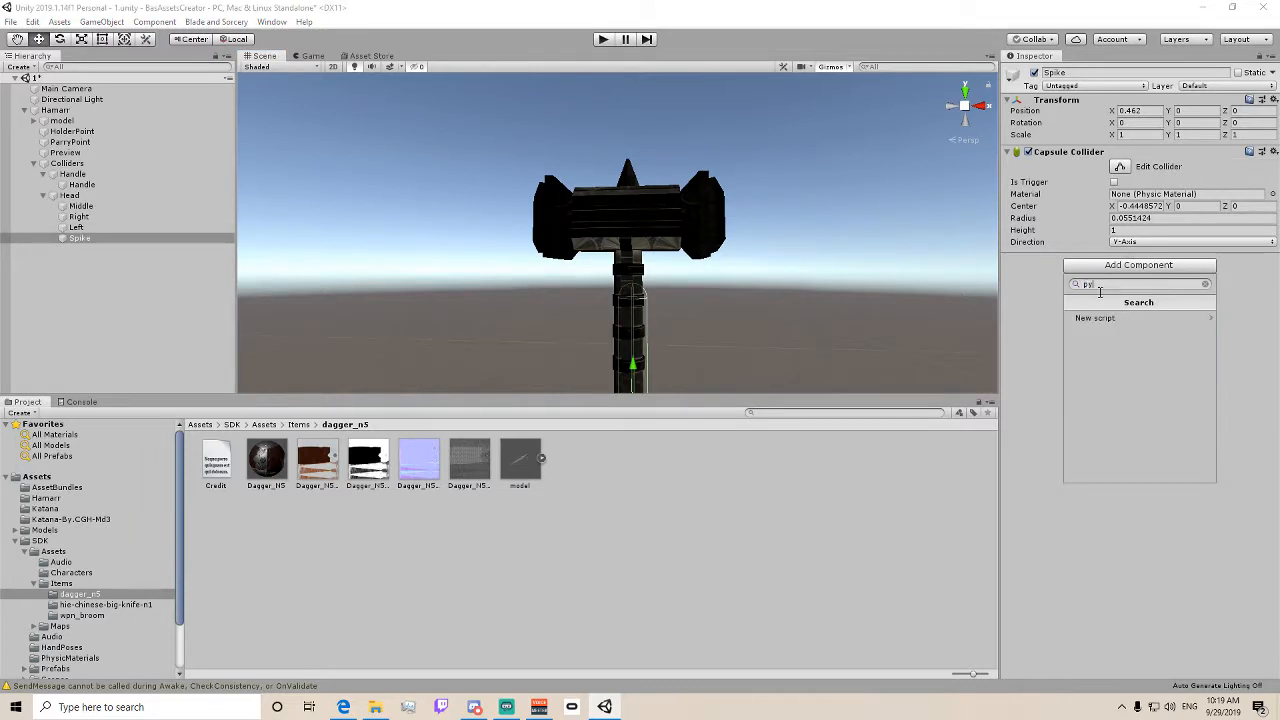
{"action": "key", "text": "BackSpace"}
{"action": "key", "text": "BackSpace"}
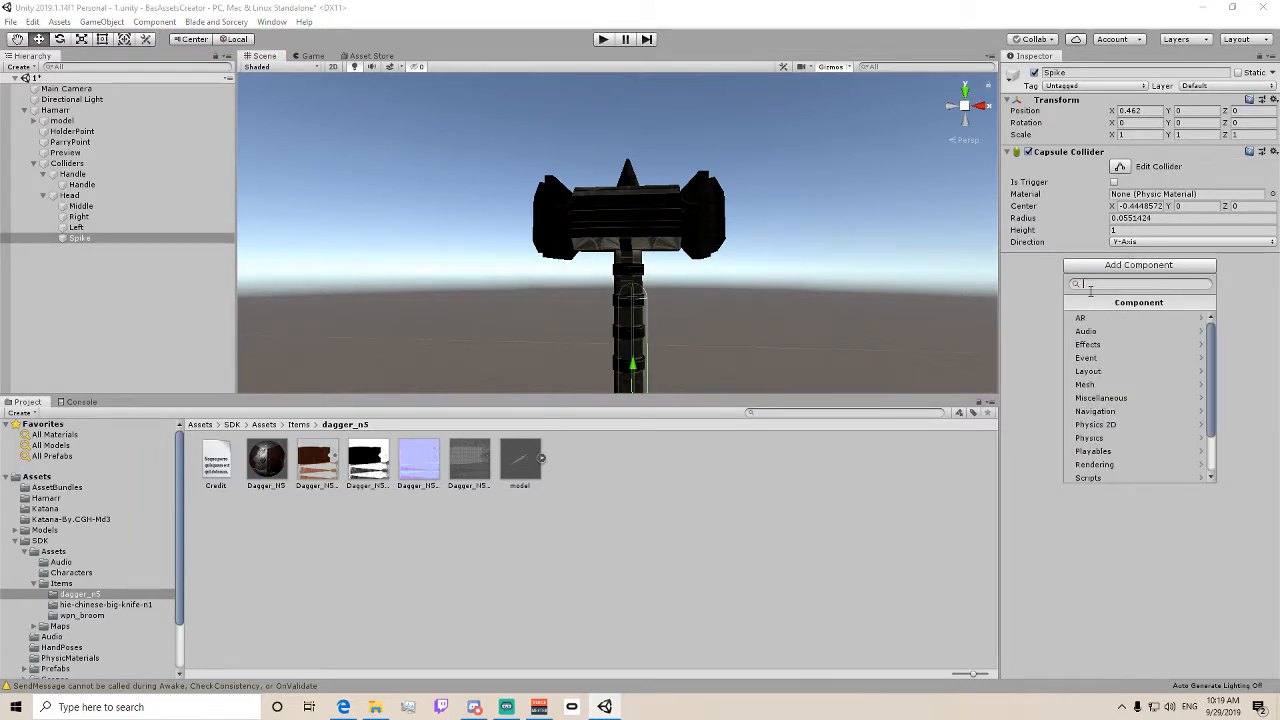
{"action": "left_click", "coordinate": [634, 358]}
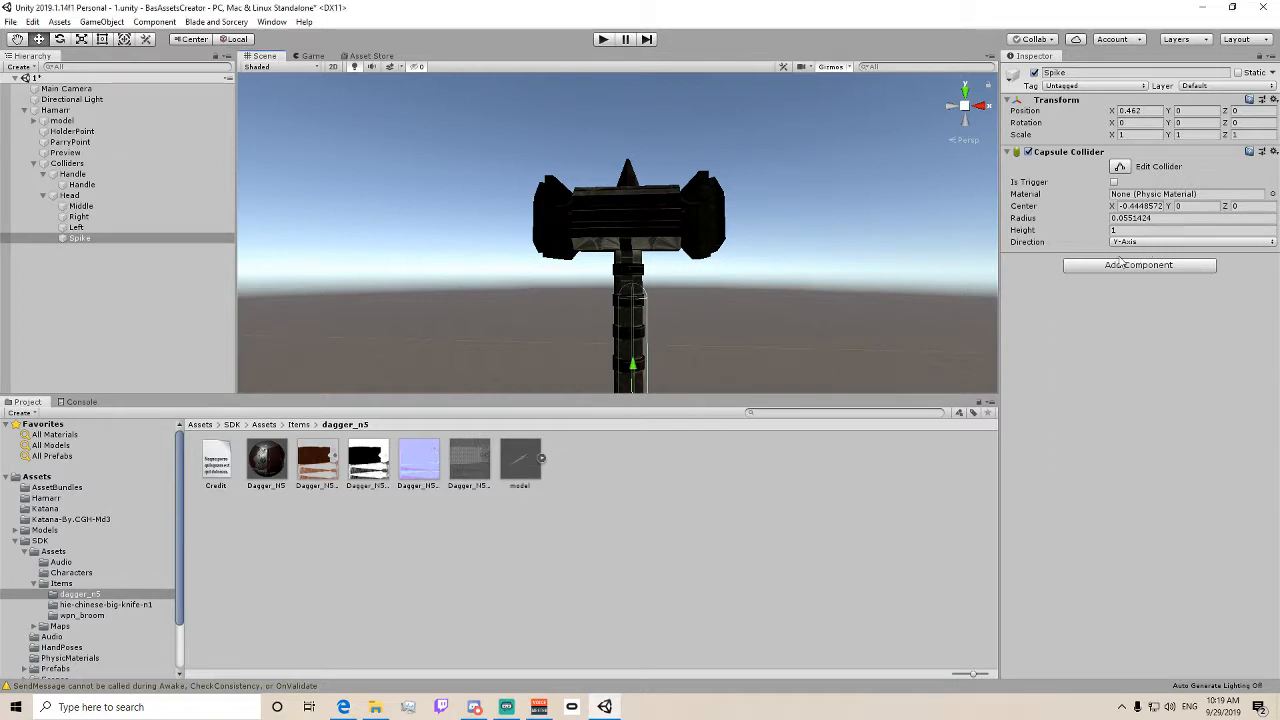
{"action": "left_click", "coordinate": [1120, 264]}
{"action": "type", "text": "coll"}
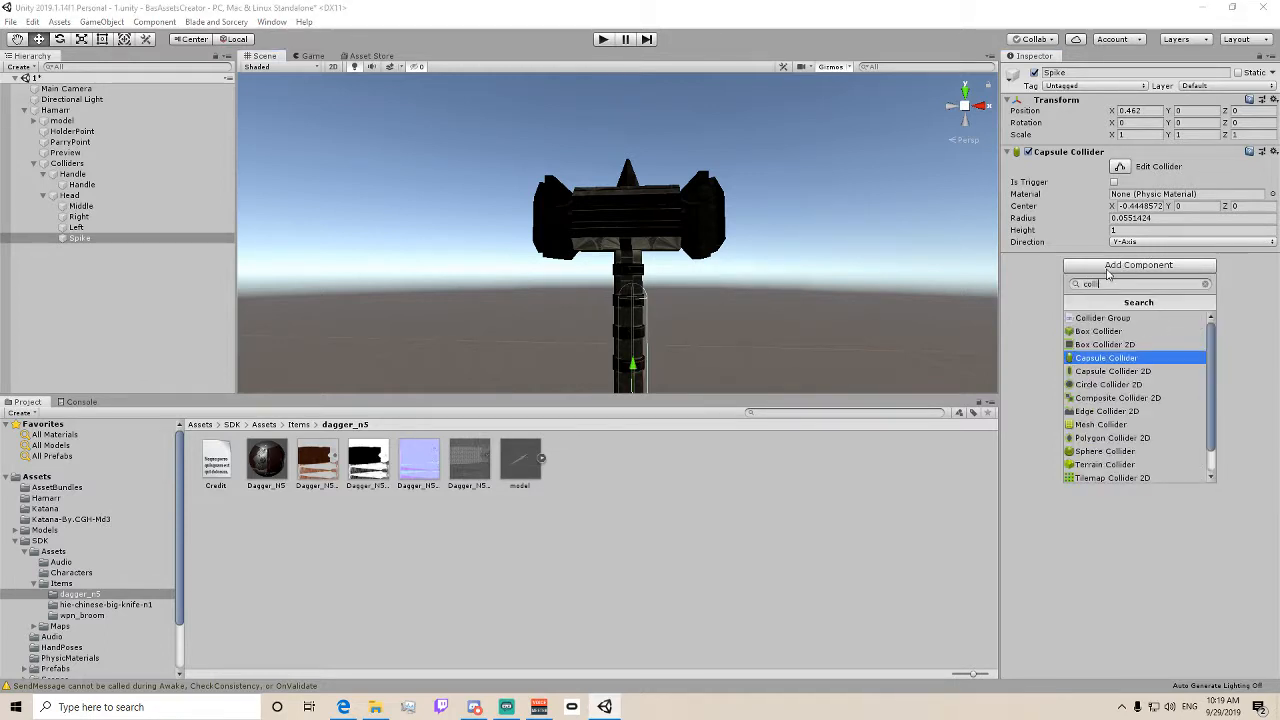
{"action": "type", "text": "ider"}
{"action": "scroll", "coordinate": [1108, 408], "scroll_direction": "down", "scroll_amount": 3}
{"action": "scroll", "coordinate": [1110, 406], "scroll_direction": "up", "scroll_amount": 3}
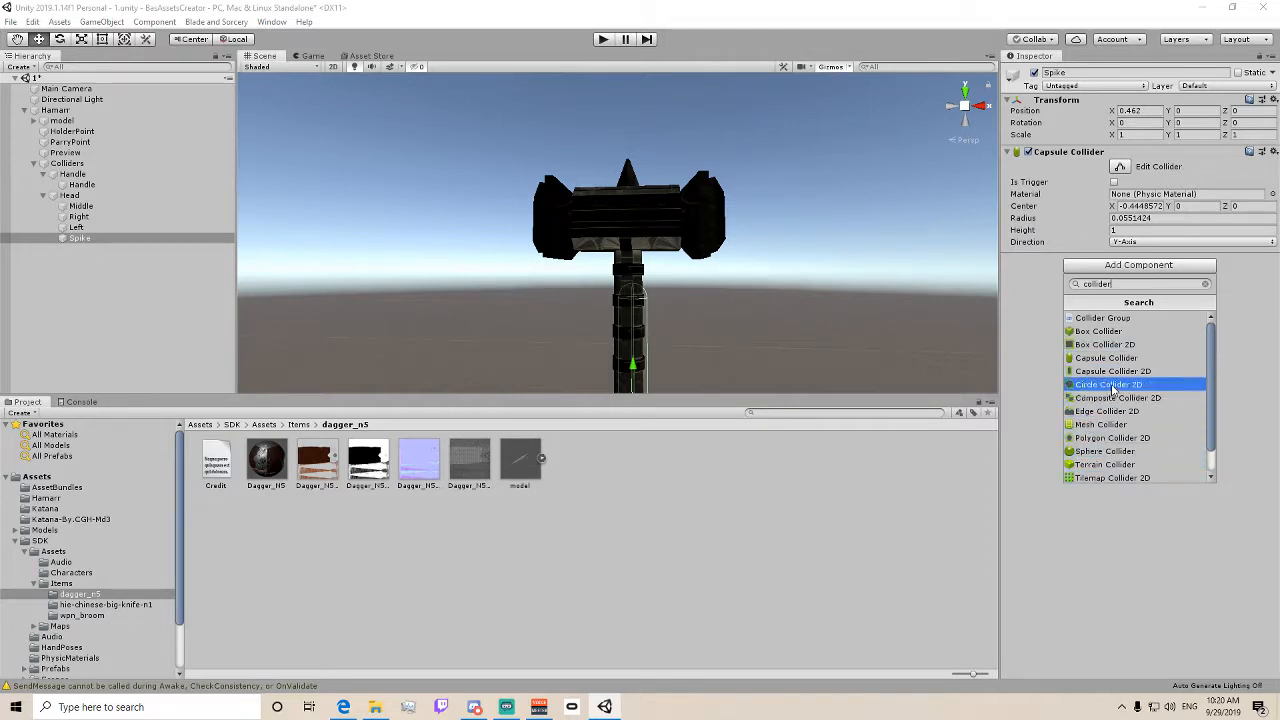
{"action": "scroll", "coordinate": [1113, 397], "scroll_direction": "down", "scroll_amount": 2}
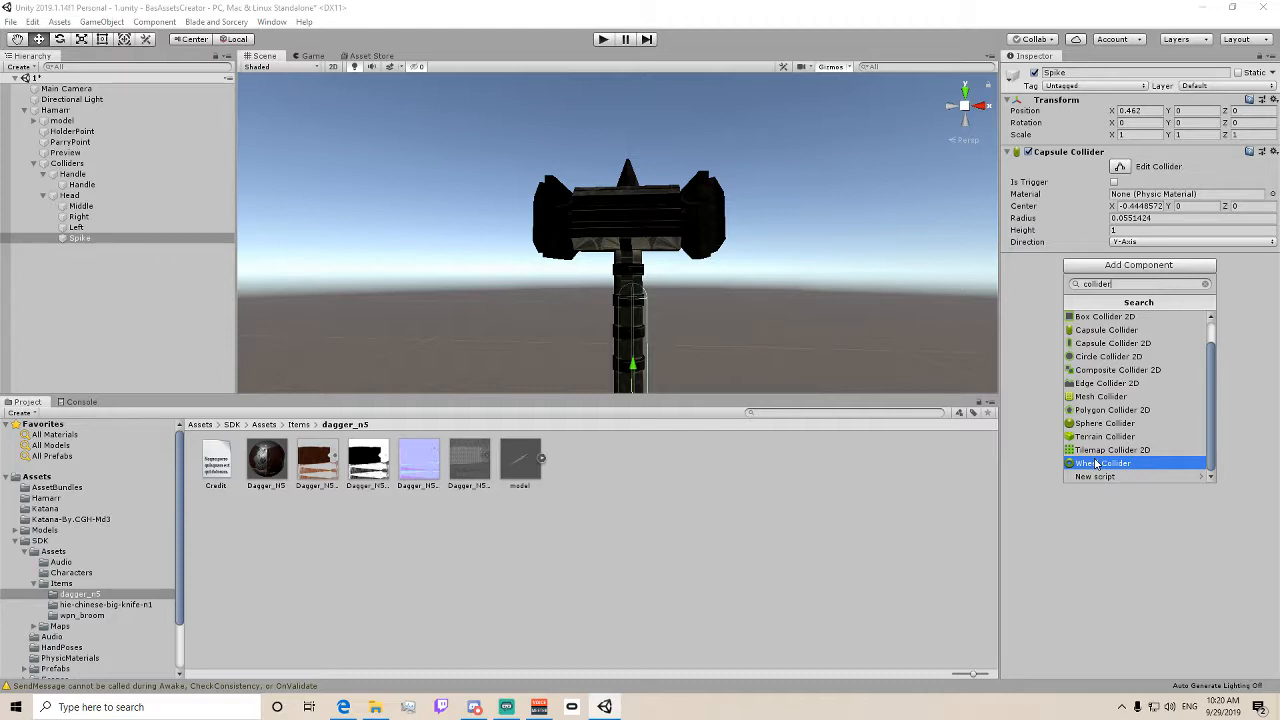
{"action": "scroll", "coordinate": [1097, 463], "scroll_direction": "up", "scroll_amount": 2}
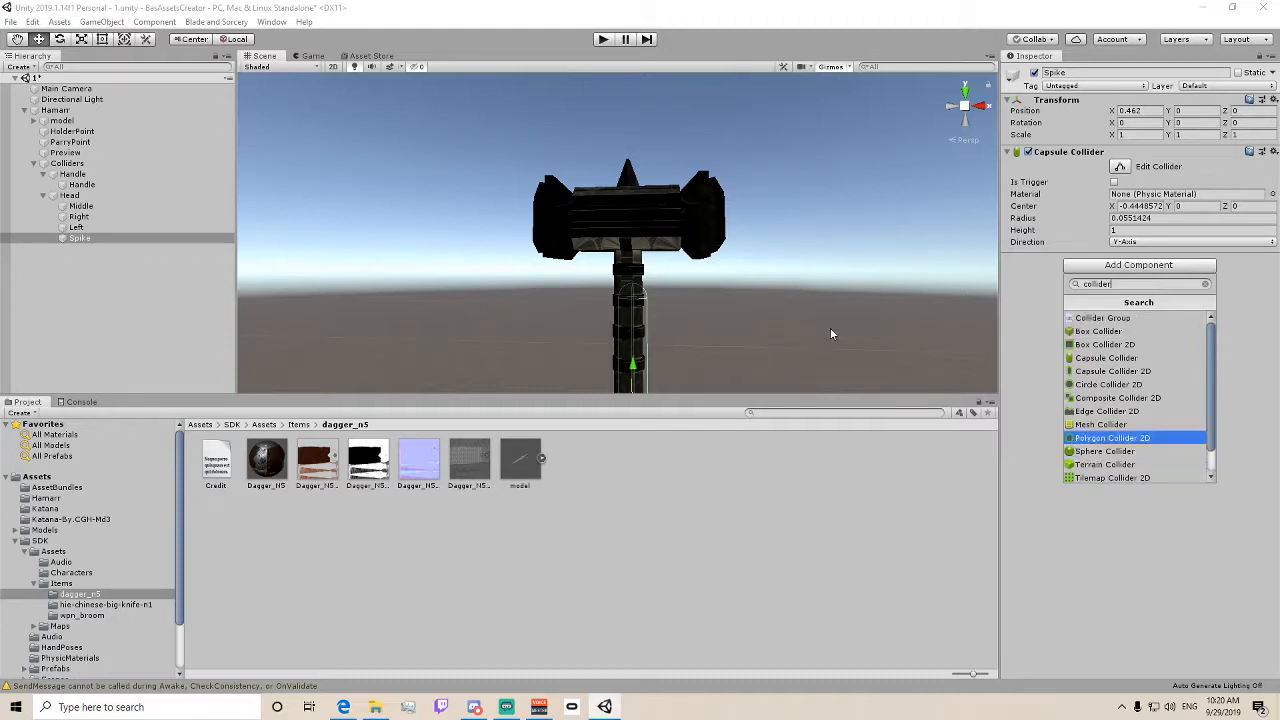
- Raise the Spike object to Y 0.505 so its capsule reaches the tip of the hammer's spike
{"action": "left_click", "coordinate": [633, 362]}
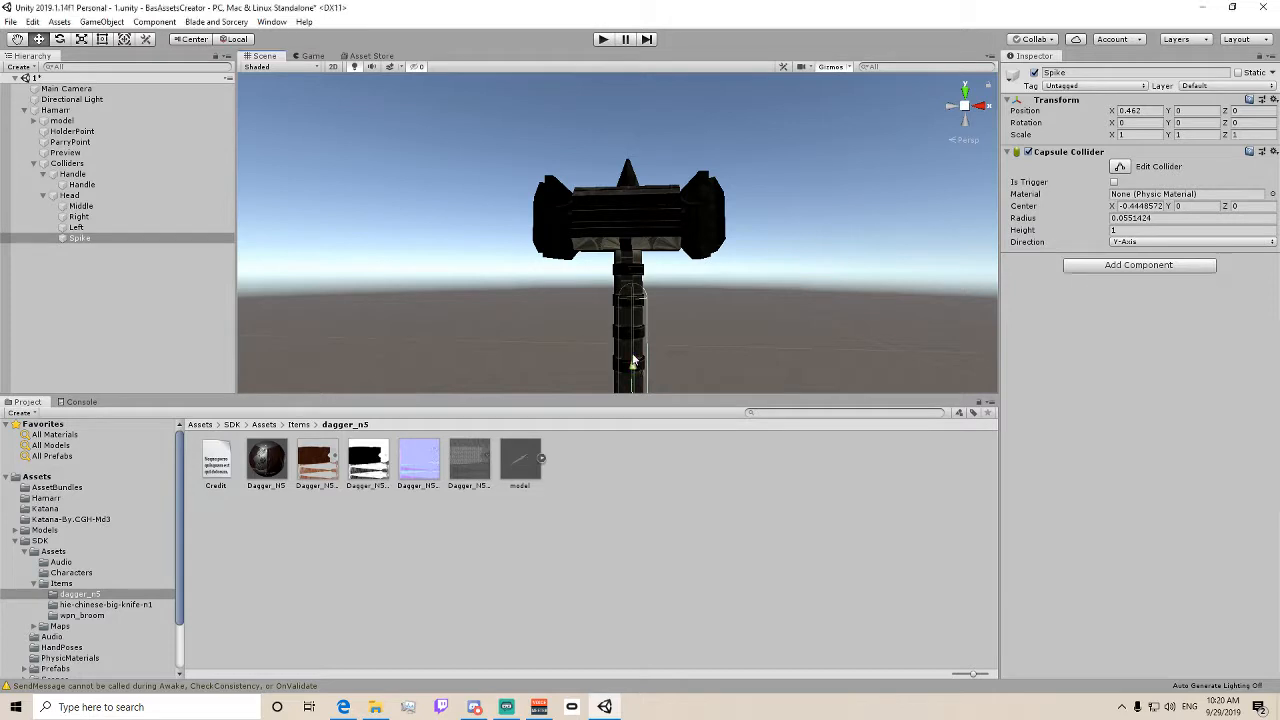
{"action": "left_click_drag", "start_coordinate": [633, 362], "coordinate": [632, 228]}
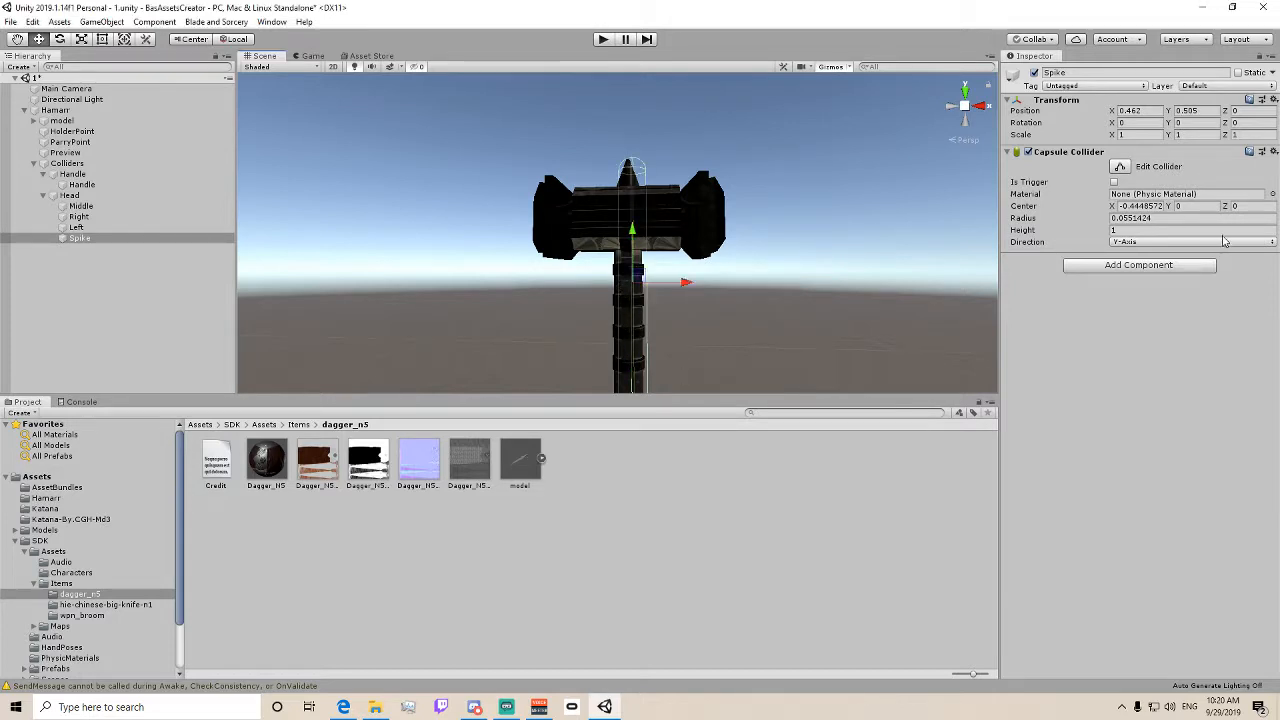
{"action": "left_click", "coordinate": [1140, 266]}
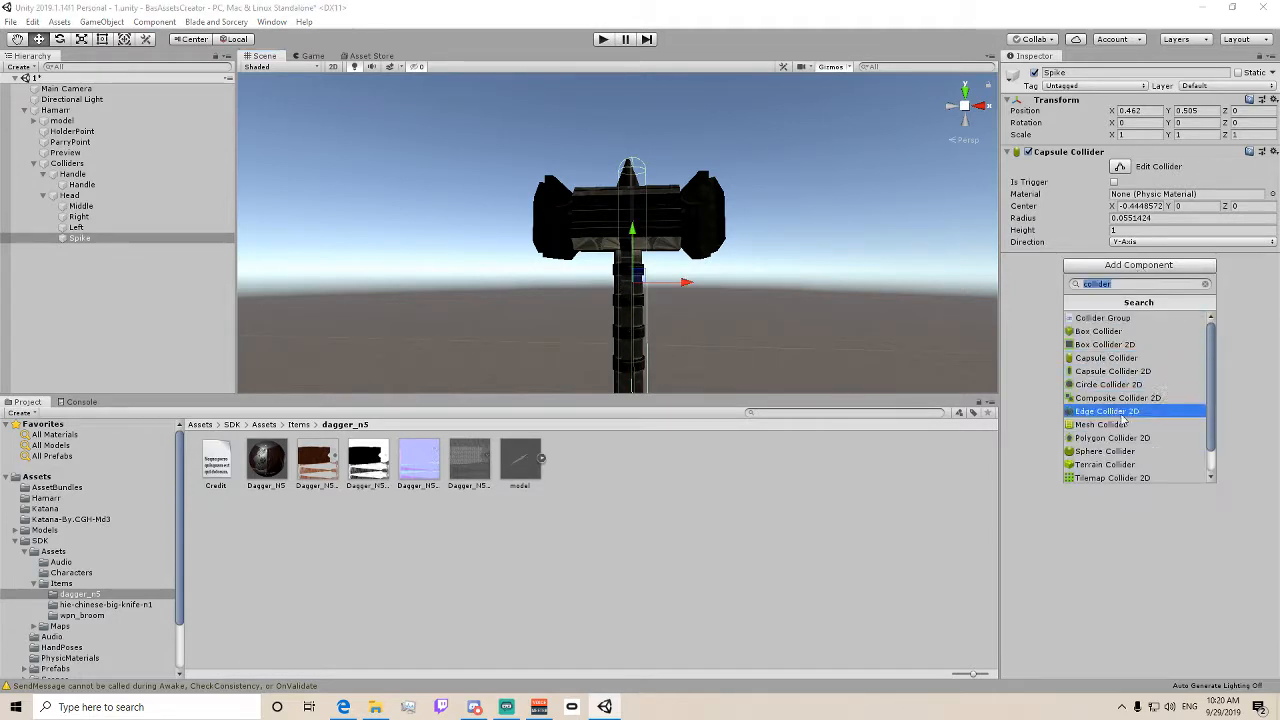
{"action": "scroll", "coordinate": [1108, 470], "scroll_direction": "down", "scroll_amount": 1}
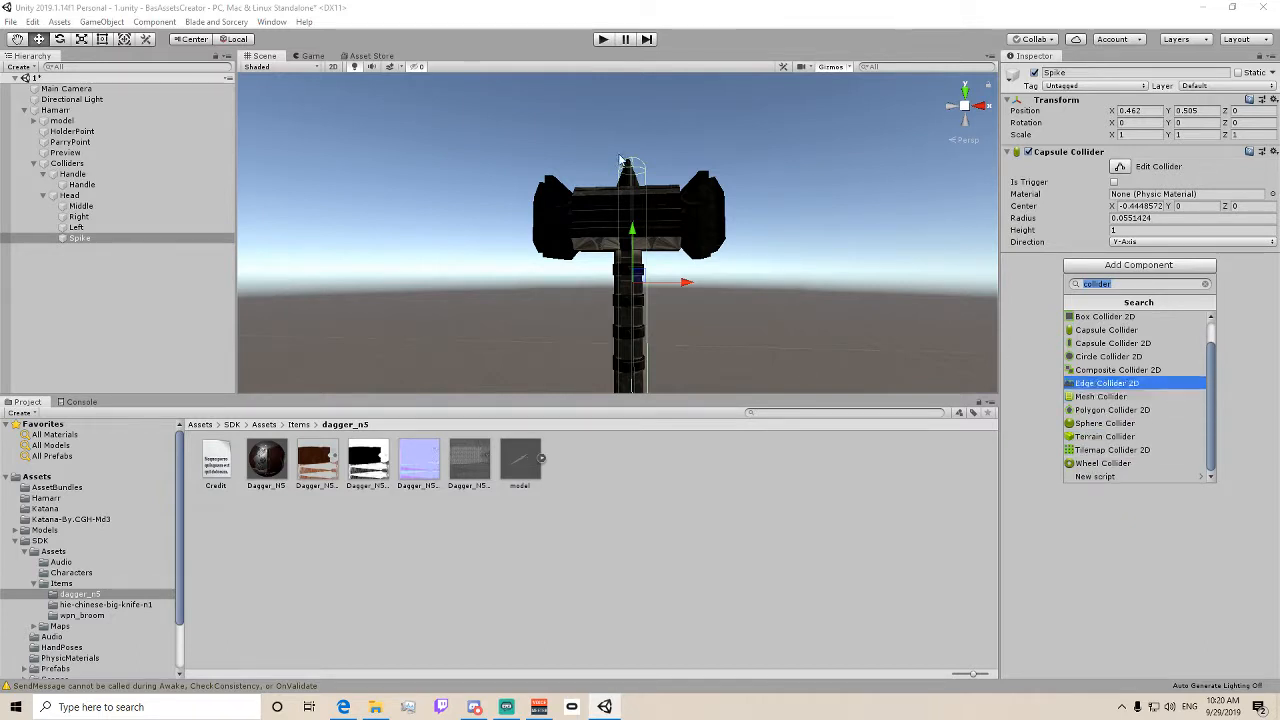
- Narrow the Spike's capsule collider to a radius of about 0.025 to match the spike's tip
{"action": "left_click", "coordinate": [1128, 167]}
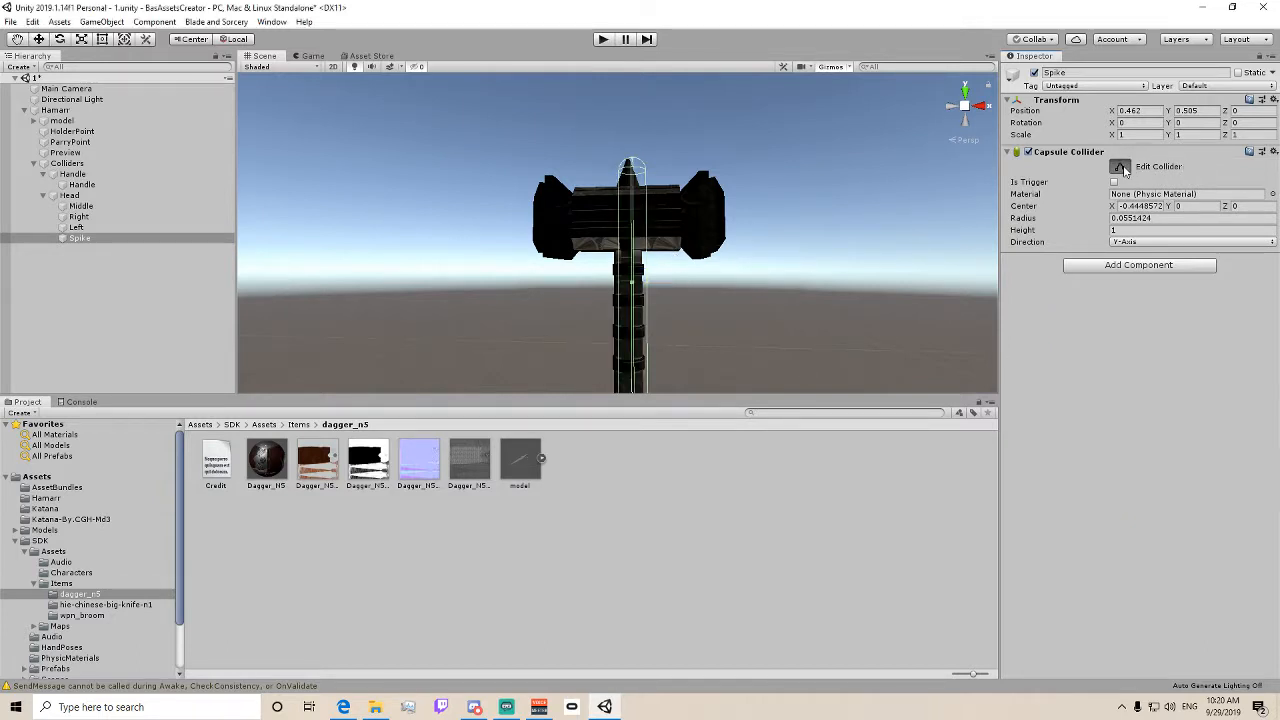
{"action": "left_click_drag", "start_coordinate": [645, 289], "coordinate": [623, 287]}
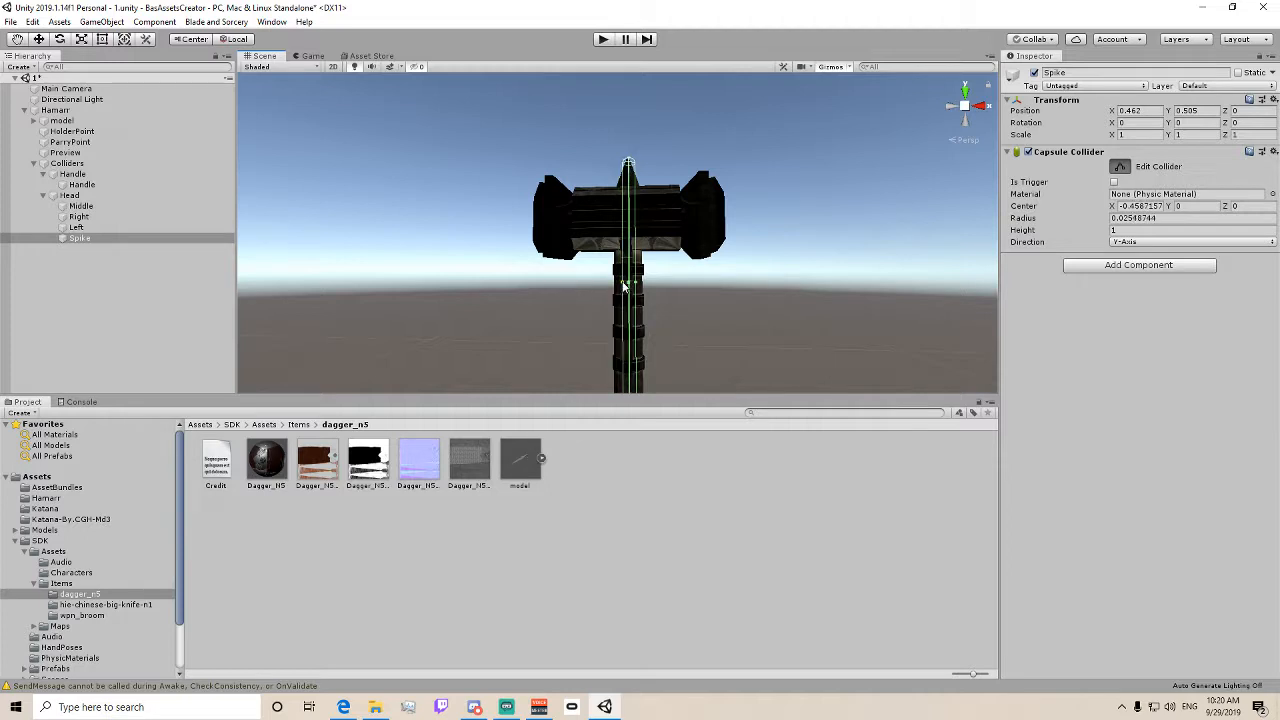
{"action": "scroll", "coordinate": [677, 220], "scroll_direction": "up", "scroll_amount": 5}
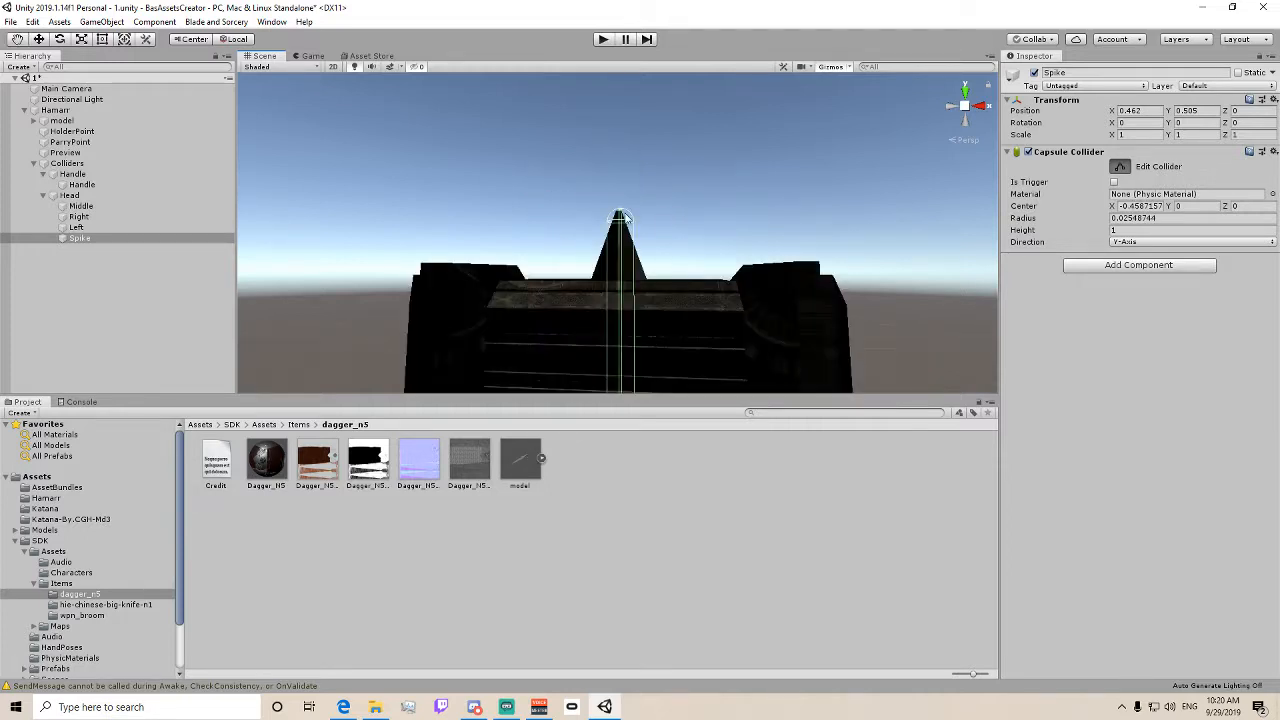
{"action": "left_click_drag", "start_coordinate": [619, 215], "coordinate": [620, 215]}
- Shift the Spike object slightly along X to 0.459 to centre its capsule on the spike
{"action": "left_click", "coordinate": [38, 39]}
{"action": "middle_click_drag", "start_coordinate": [611, 245], "coordinate": [713, 105]}
{"action": "left_click_drag", "start_coordinate": [793, 309], "coordinate": [790, 309]}
{"action": "middle_click_drag", "start_coordinate": [789, 206], "coordinate": [726, 318]}
{"action": "scroll", "coordinate": [727, 316], "scroll_direction": "up", "scroll_amount": 2}
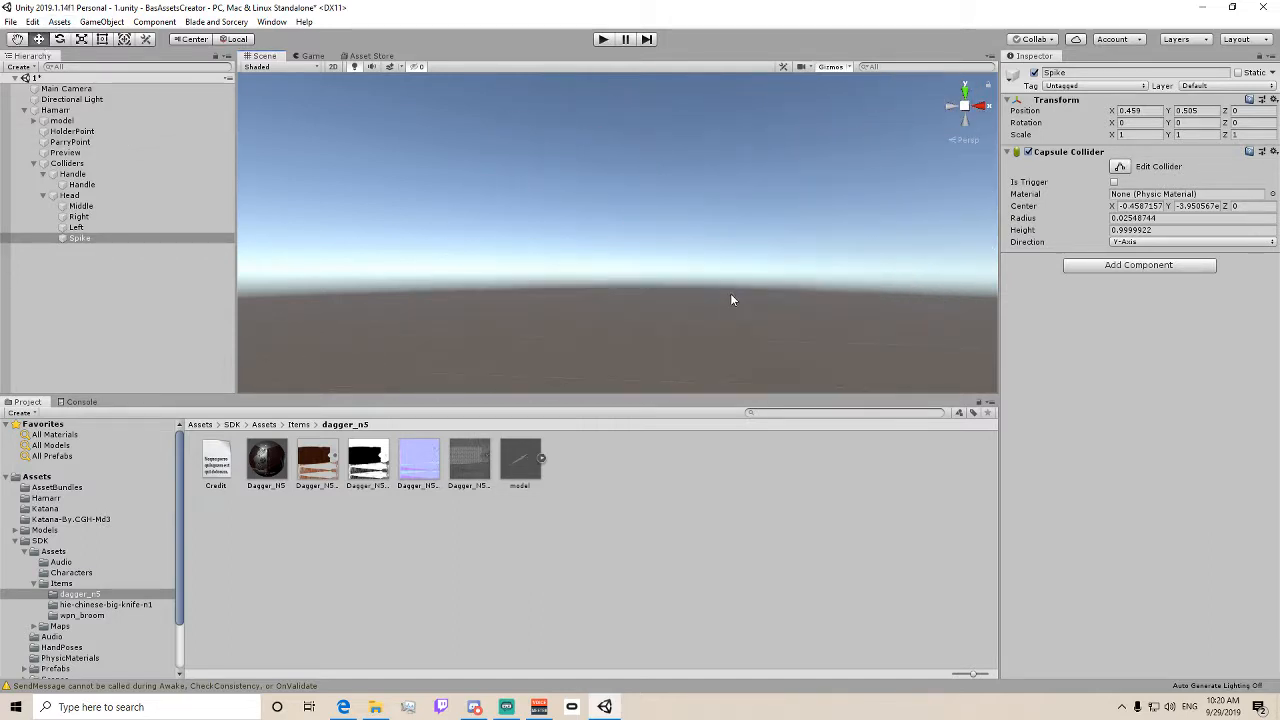
- Align the Spike's capsule with the spike from above by moving it to X 0.466 and Z -0.004, and check the fit
{"action": "left_click", "coordinate": [965, 90]}
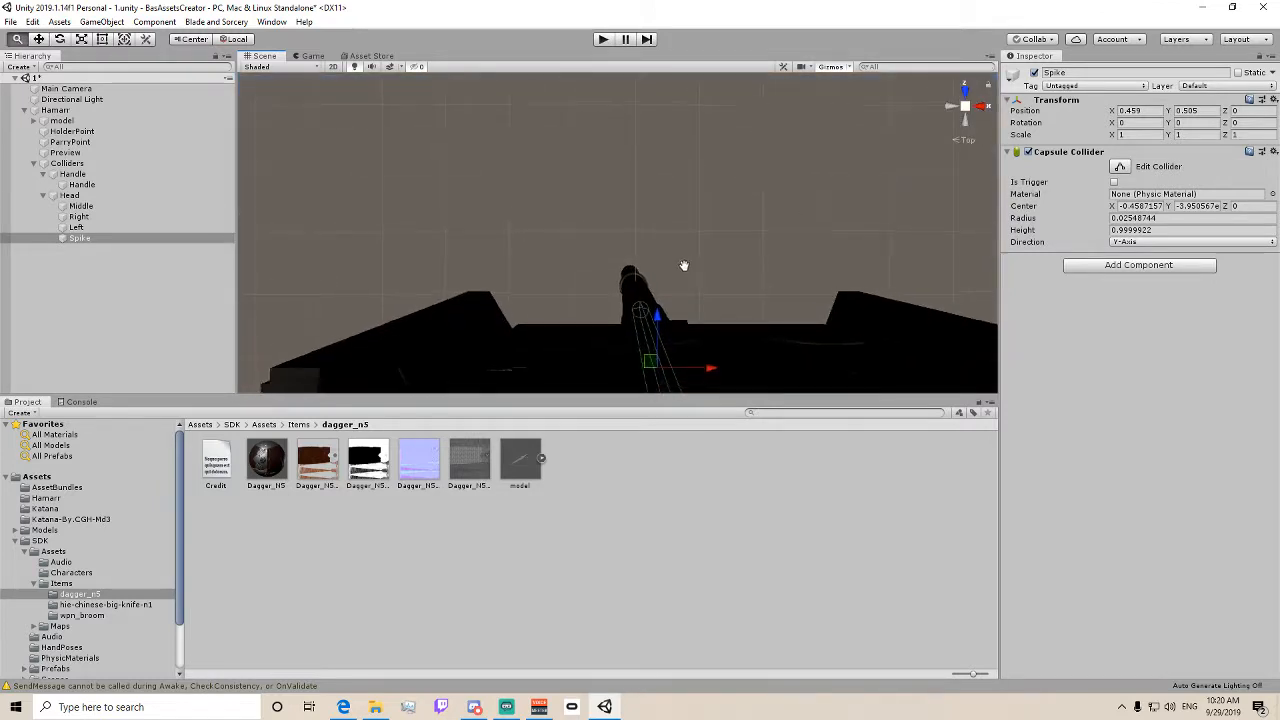
{"action": "middle_click_drag", "start_coordinate": [626, 87], "coordinate": [626, 75]}
{"action": "middle_click_drag", "start_coordinate": [655, 320], "coordinate": [567, 41]}
{"action": "scroll", "coordinate": [608, 139], "scroll_direction": "up", "scroll_amount": 5}
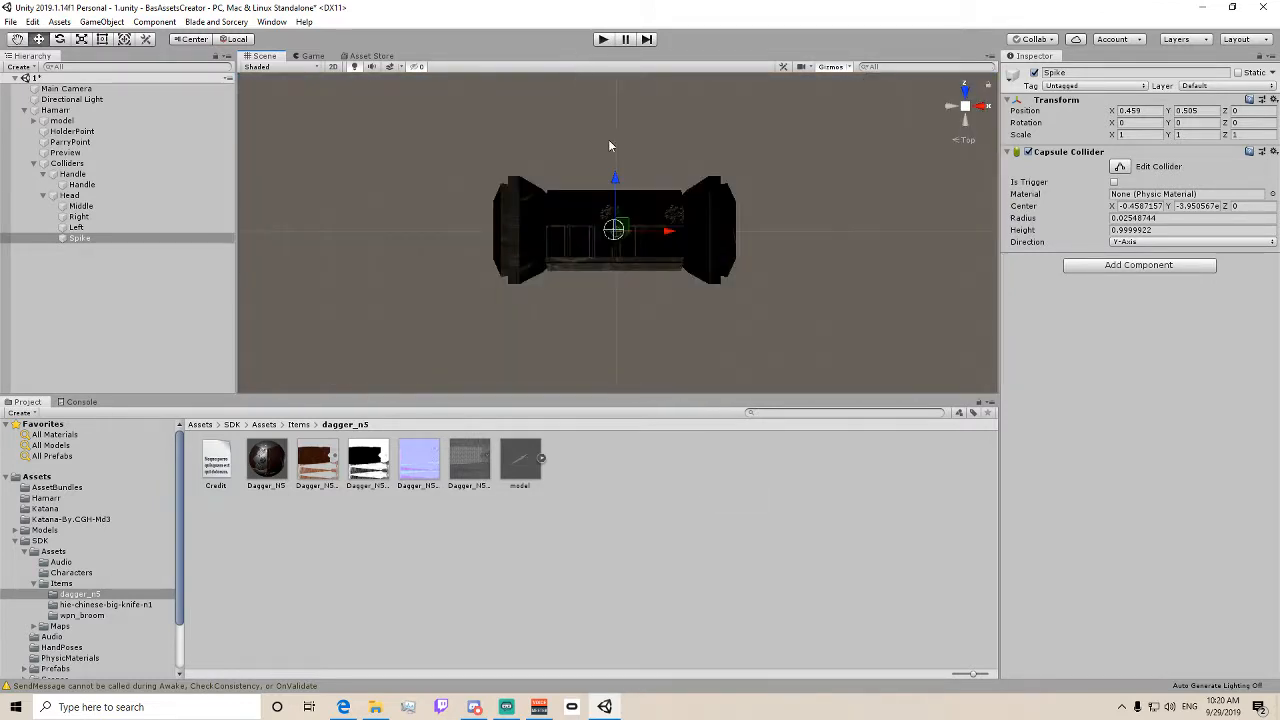
{"action": "scroll", "coordinate": [608, 222], "scroll_direction": "down", "scroll_amount": 1}
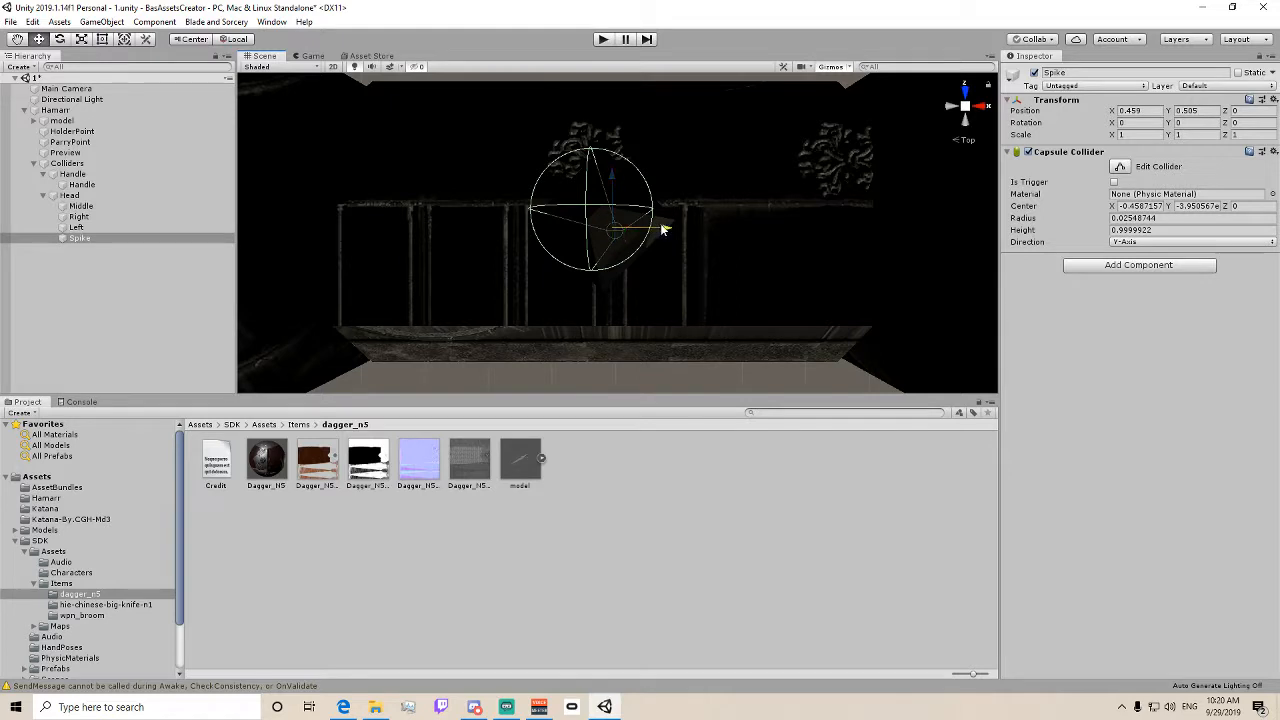
{"action": "left_click_drag", "start_coordinate": [661, 227], "coordinate": [617, 215]}
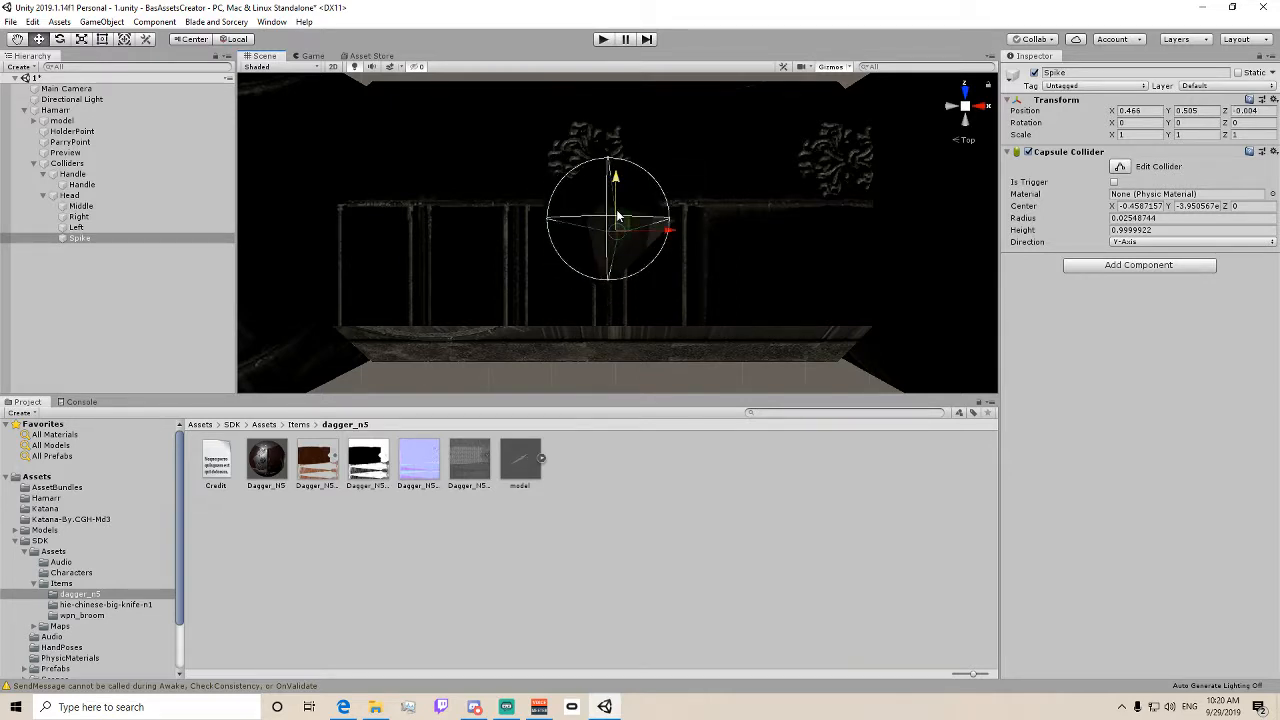
{"action": "left_click", "coordinate": [963, 121]}
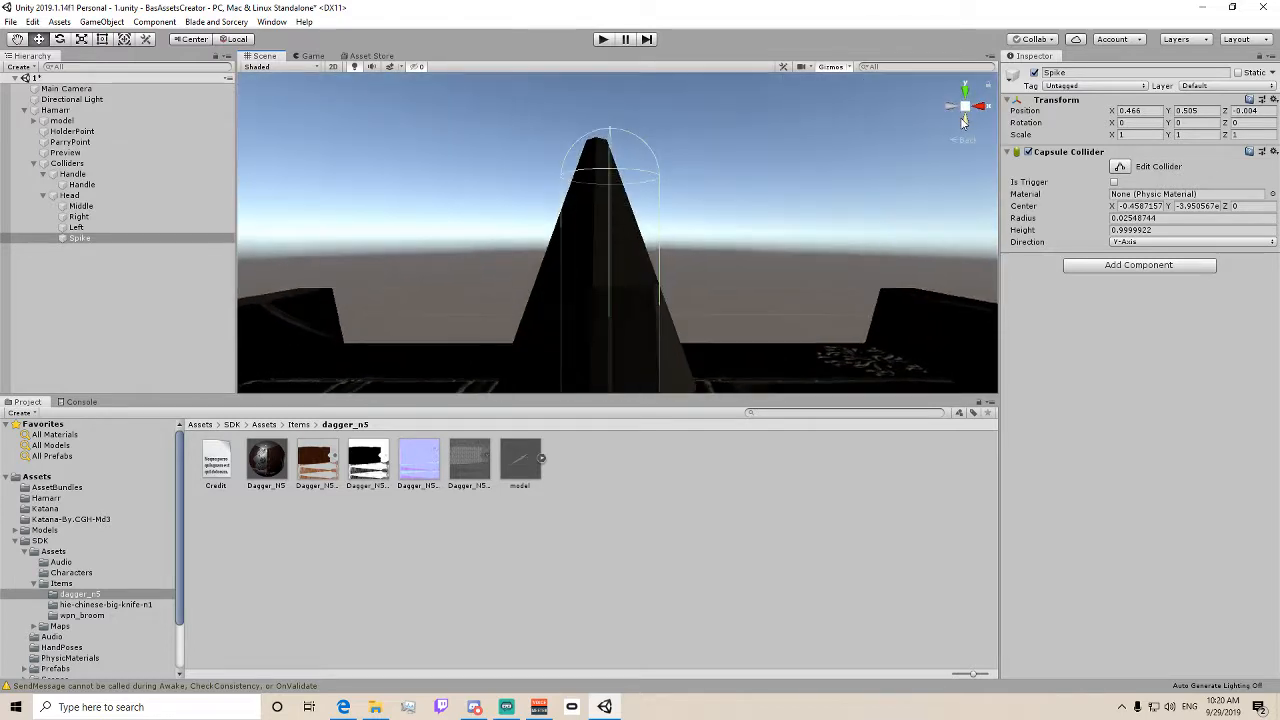
{"action": "left_click", "coordinate": [965, 92]}
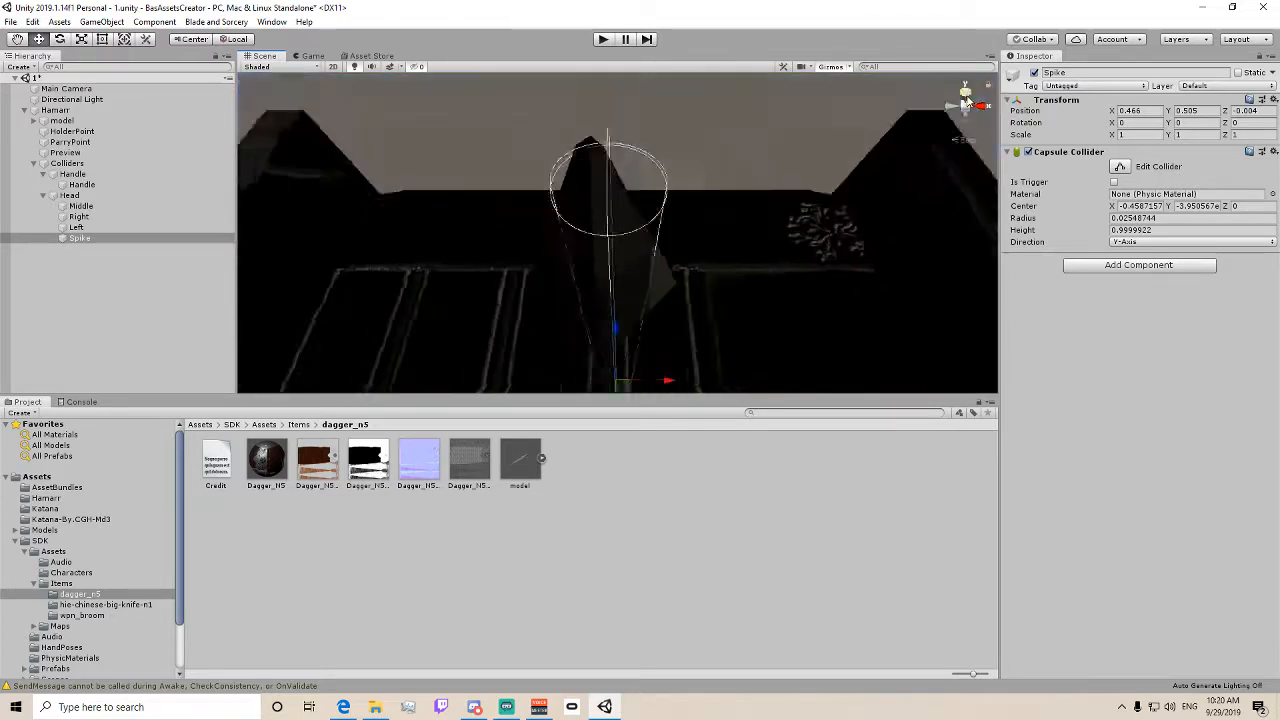
- Move the Spike object to X 0.462 and narrow its capsule collider to a radius of about 0.021
{"action": "left_click_drag", "start_coordinate": [679, 230], "coordinate": [677, 229]}
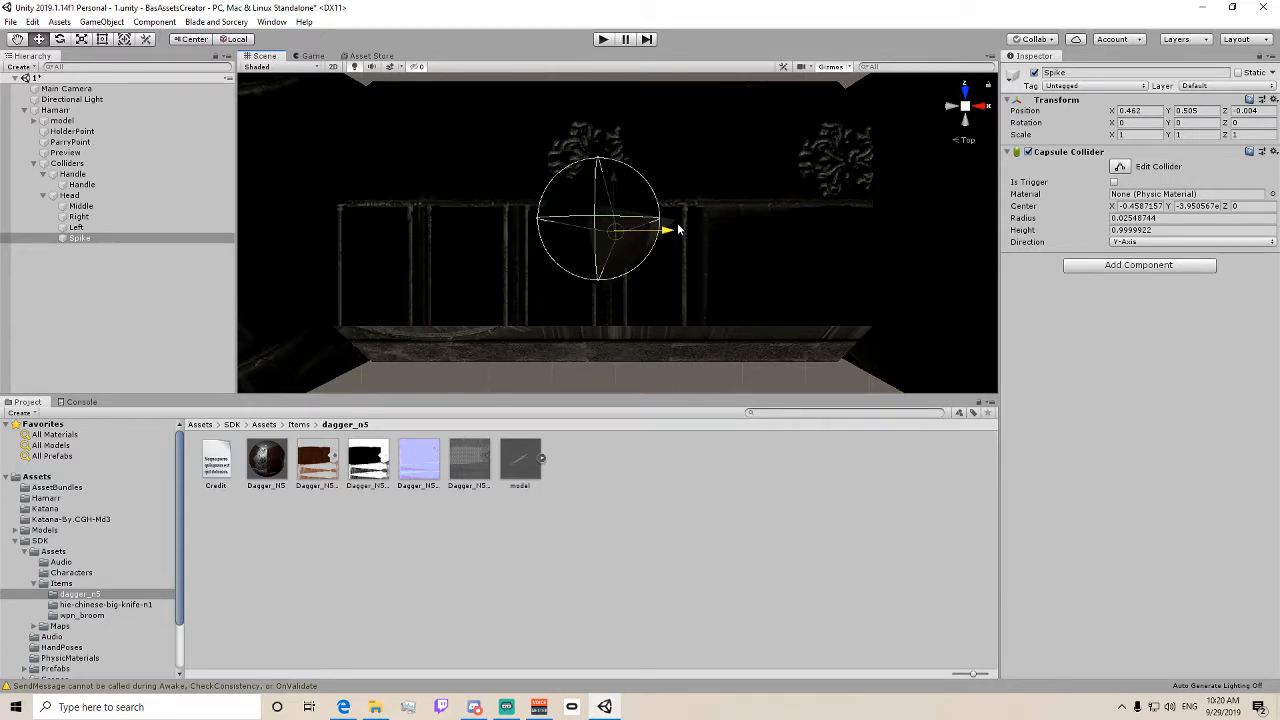
{"action": "left_click", "coordinate": [971, 125]}
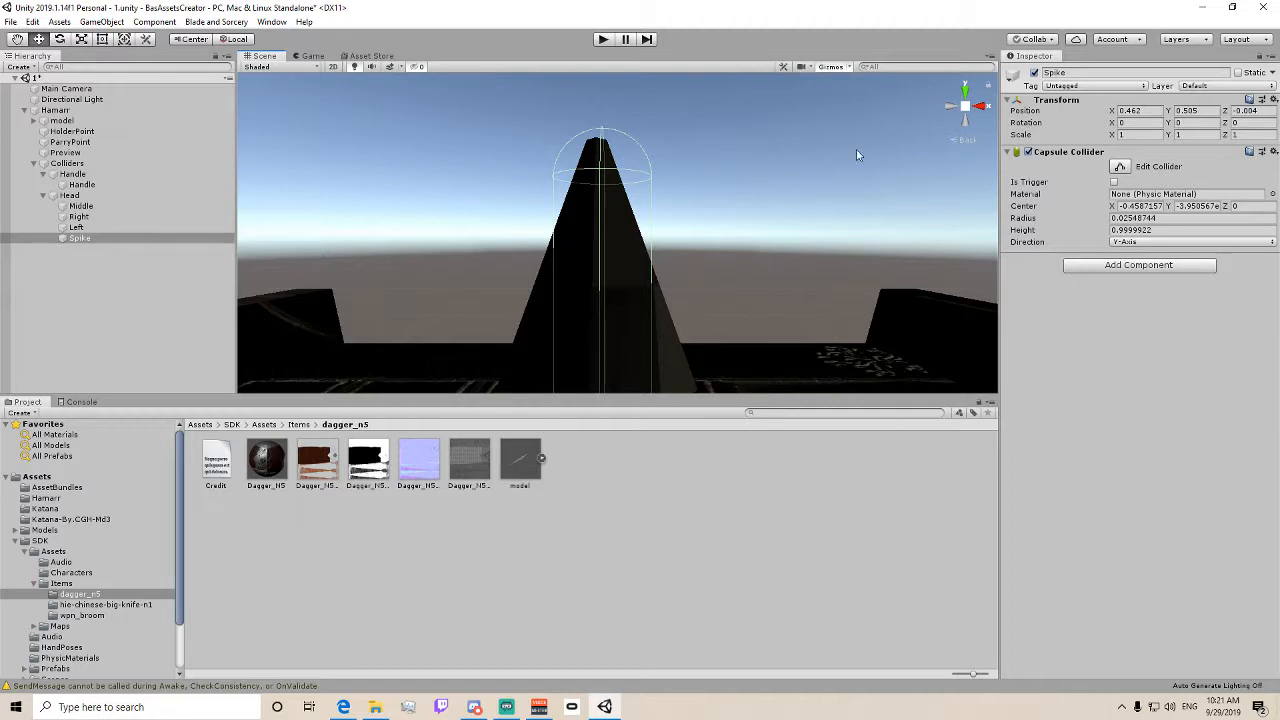
{"action": "left_click", "coordinate": [1121, 167]}
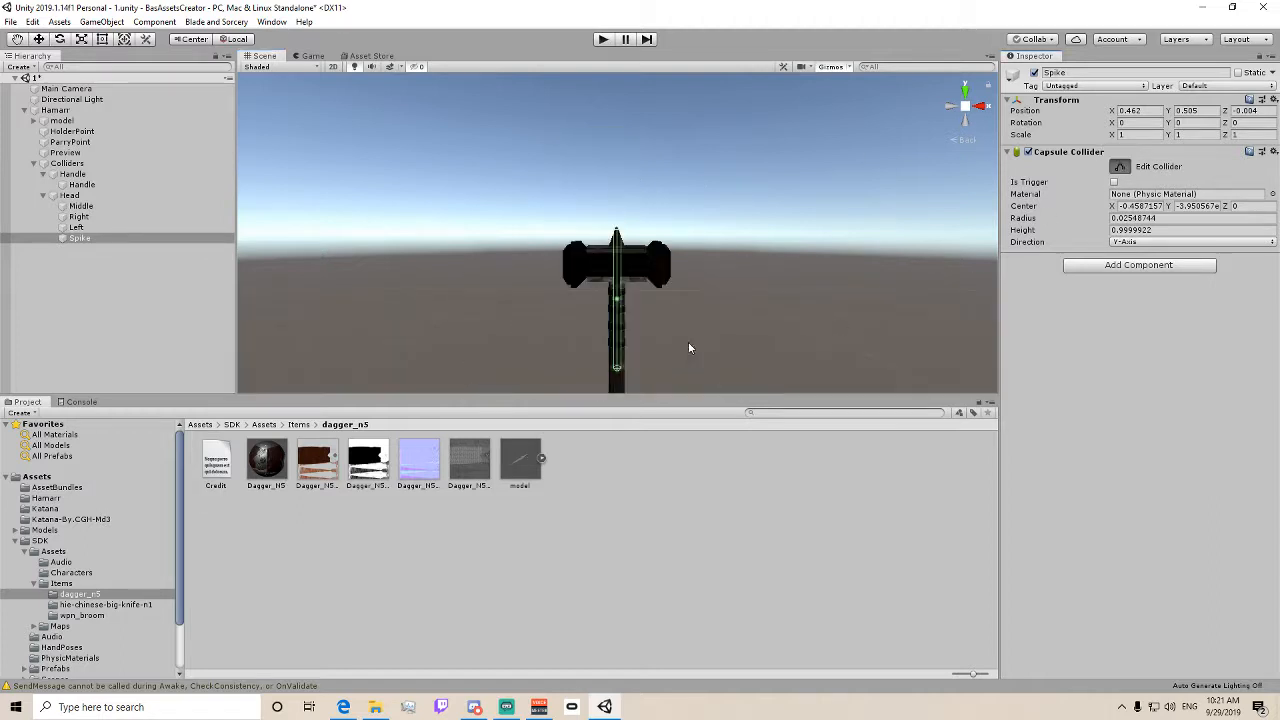
{"action": "scroll", "coordinate": [689, 349], "scroll_direction": "down", "scroll_amount": 5}
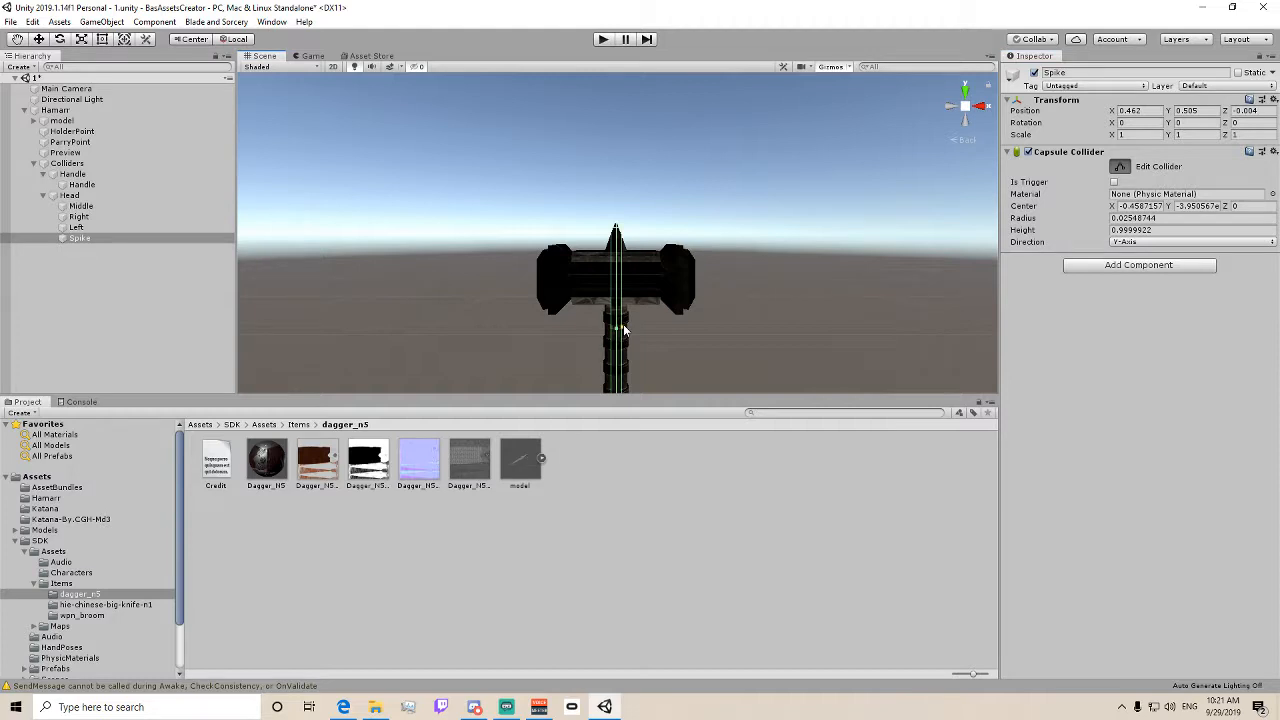
{"action": "left_click_drag", "start_coordinate": [624, 326], "coordinate": [624, 318]}
{"action": "scroll", "coordinate": [624, 307], "scroll_direction": "up", "scroll_amount": 6}
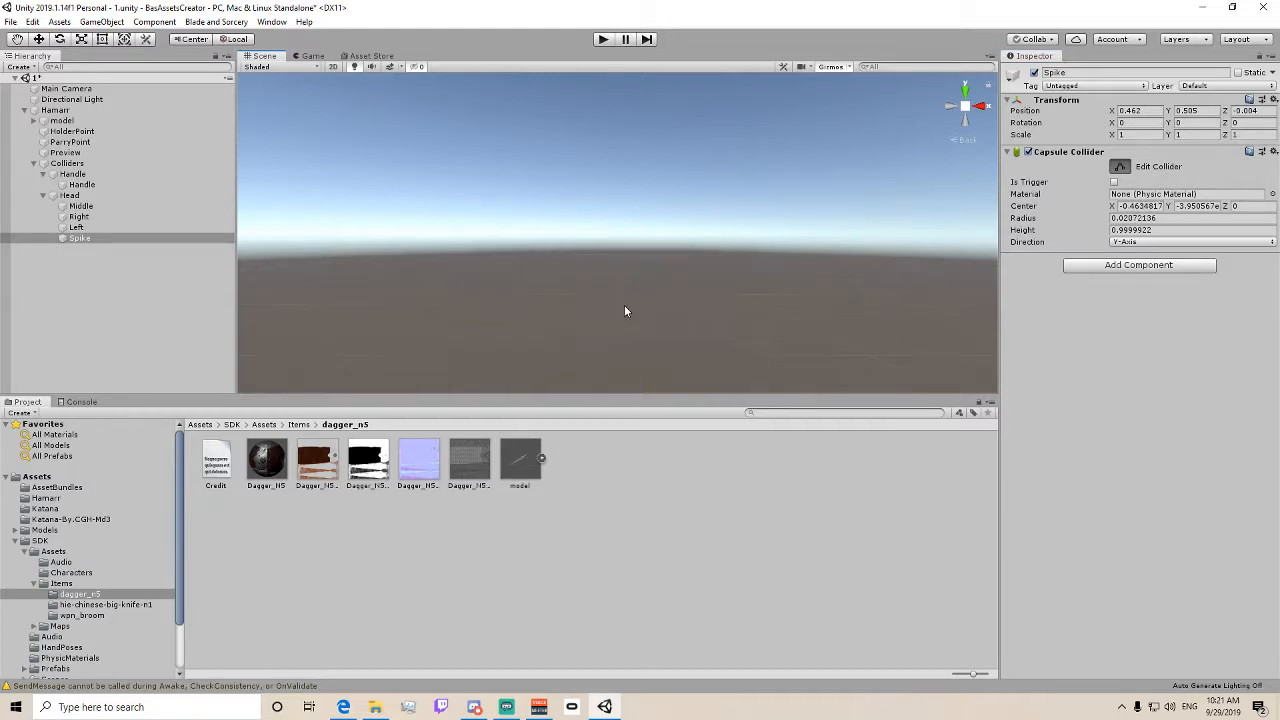
- Trim the Spike's capsule collider to a radius of about 0.0175 and shorten it at the tip to a height of about 0.995
{"action": "scroll", "coordinate": [616, 305], "scroll_direction": "down", "scroll_amount": 6}
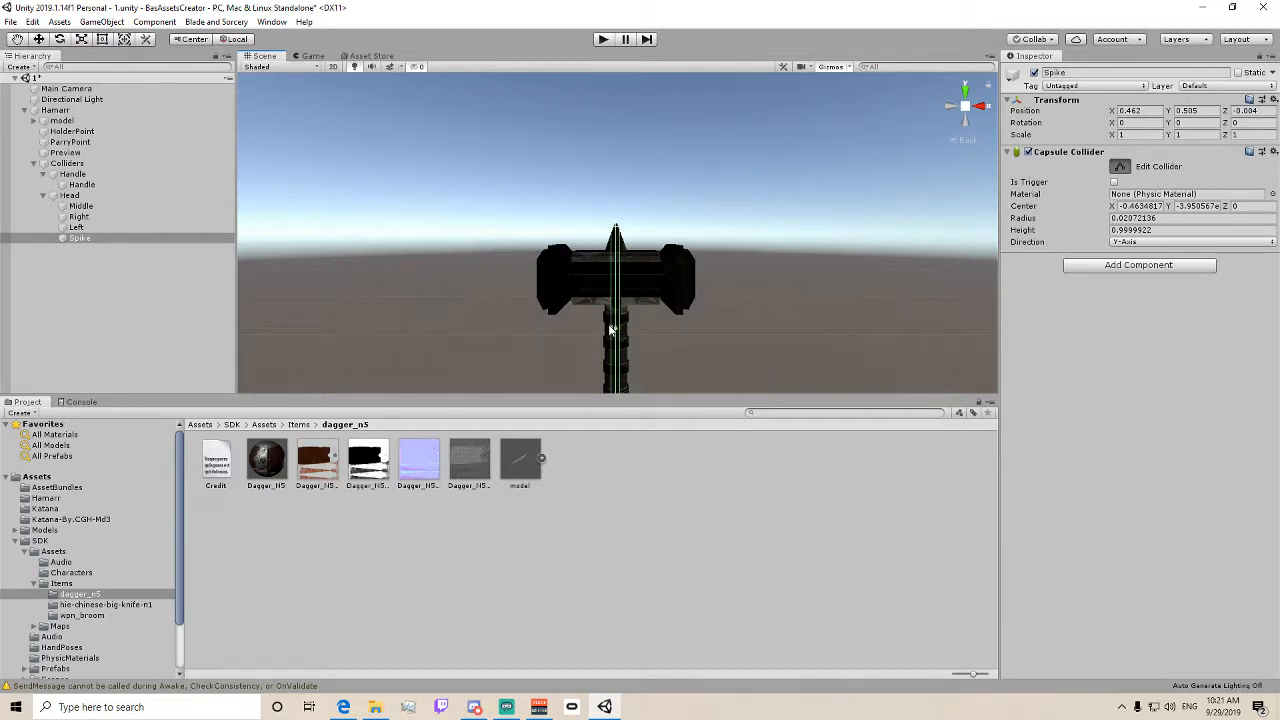
{"action": "left_click_drag", "start_coordinate": [611, 330], "coordinate": [613, 330]}
{"action": "scroll", "coordinate": [633, 278], "scroll_direction": "up", "scroll_amount": 6}
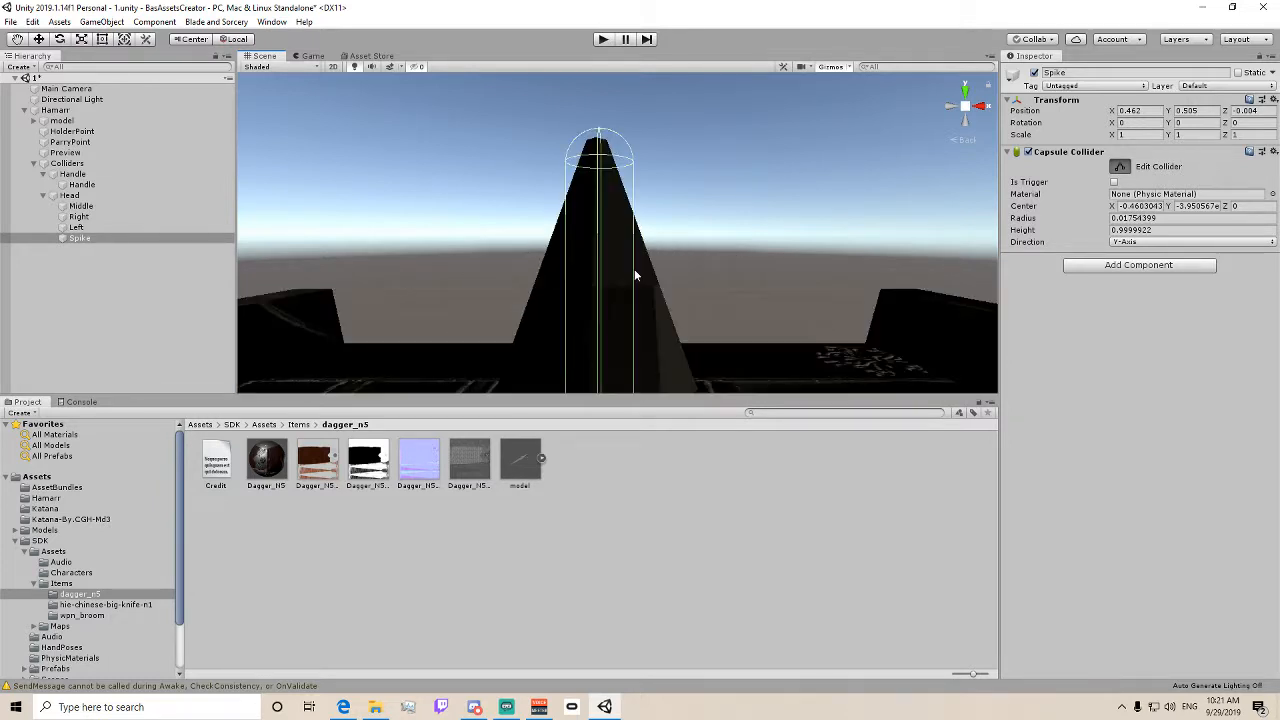
{"action": "left_click_drag", "start_coordinate": [597, 135], "coordinate": [596, 150]}
{"action": "scroll", "coordinate": [642, 171], "scroll_direction": "down", "scroll_amount": 4}
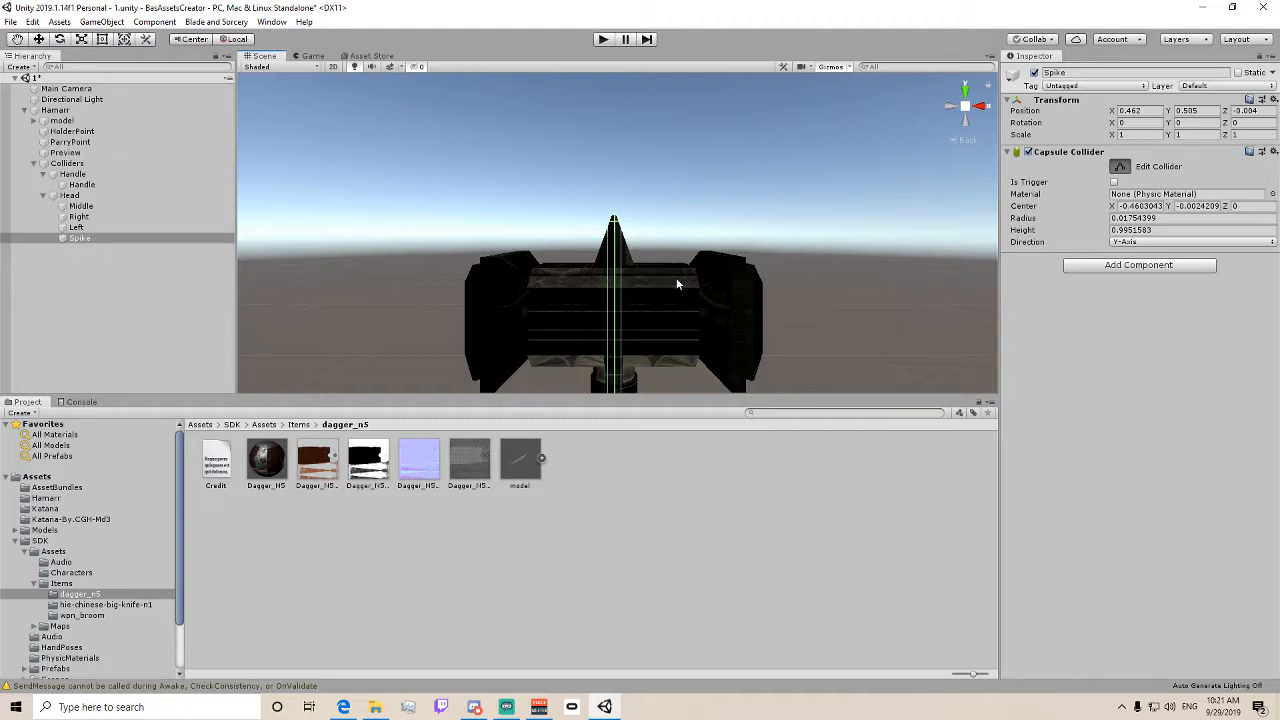
- Add a Box Collider to the Middle object under Head
{"action": "left_click", "coordinate": [92, 208]}
{"action": "left_click", "coordinate": [1067, 160]}
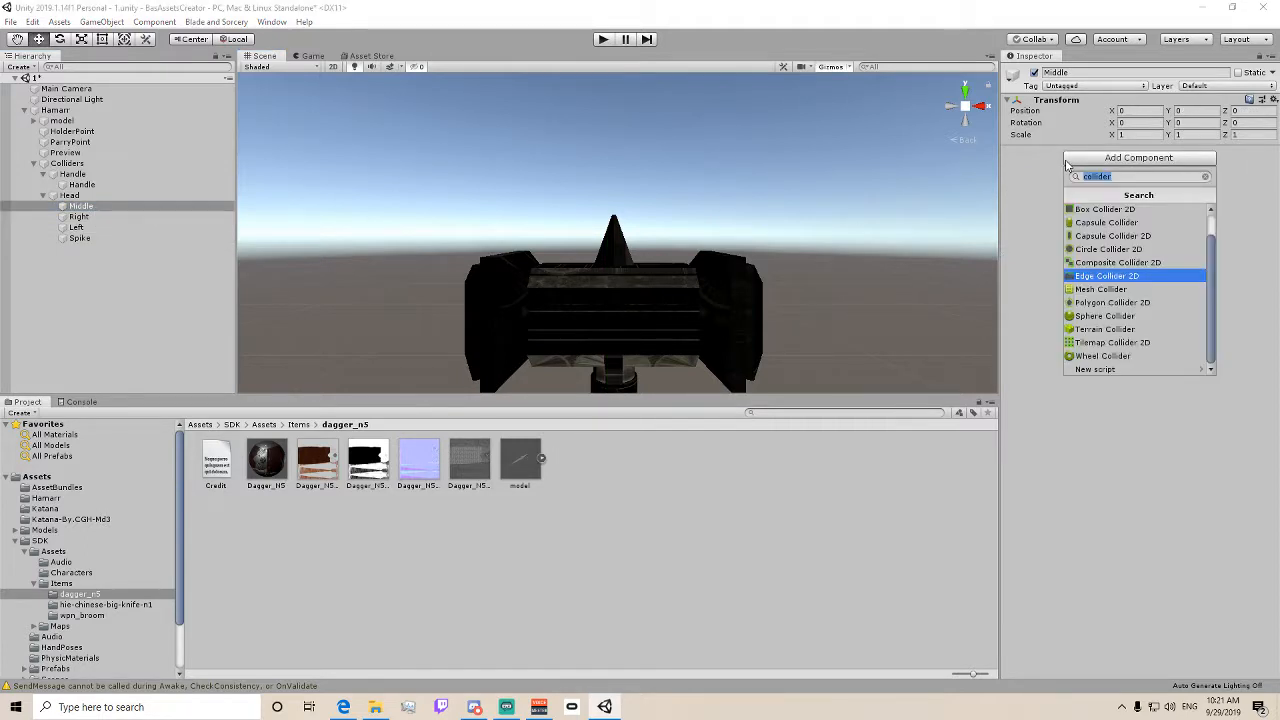
{"action": "type", "text": "box"}
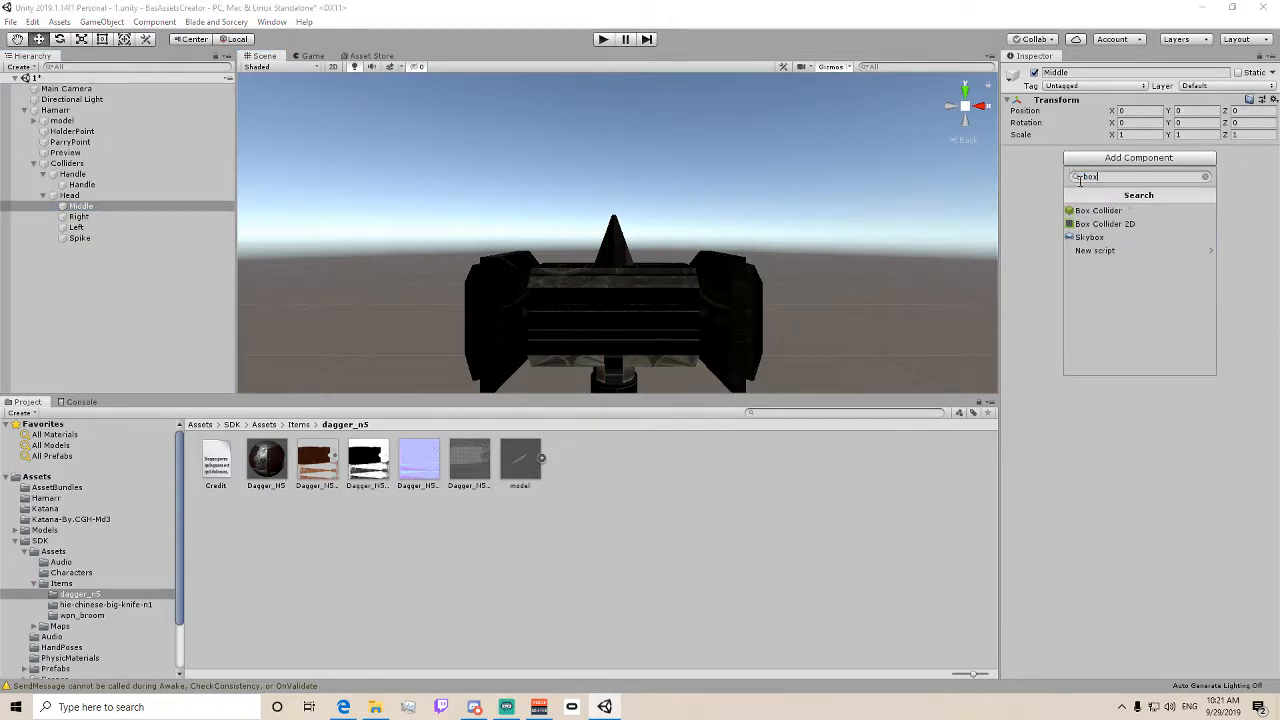
{"action": "left_click", "coordinate": [1087, 211]}
- Raise the Middle object to Y 0.736 so its box surrounds the hammer's head
{"action": "scroll", "coordinate": [774, 275], "scroll_direction": "down", "scroll_amount": 5}
{"action": "right_click_drag", "start_coordinate": [774, 275], "coordinate": [640, 340]}
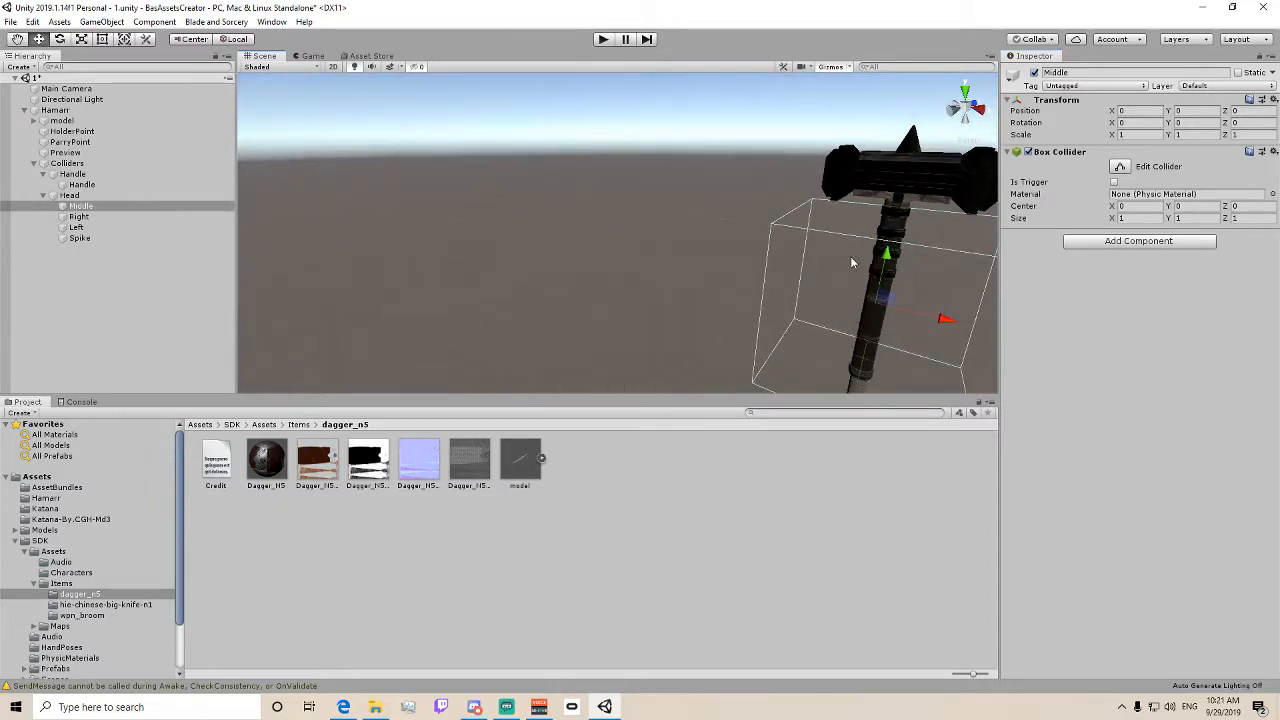
{"action": "middle_click_drag", "start_coordinate": [852, 262], "coordinate": [572, 291]}
{"action": "left_click_drag", "start_coordinate": [552, 300], "coordinate": [540, 186]}
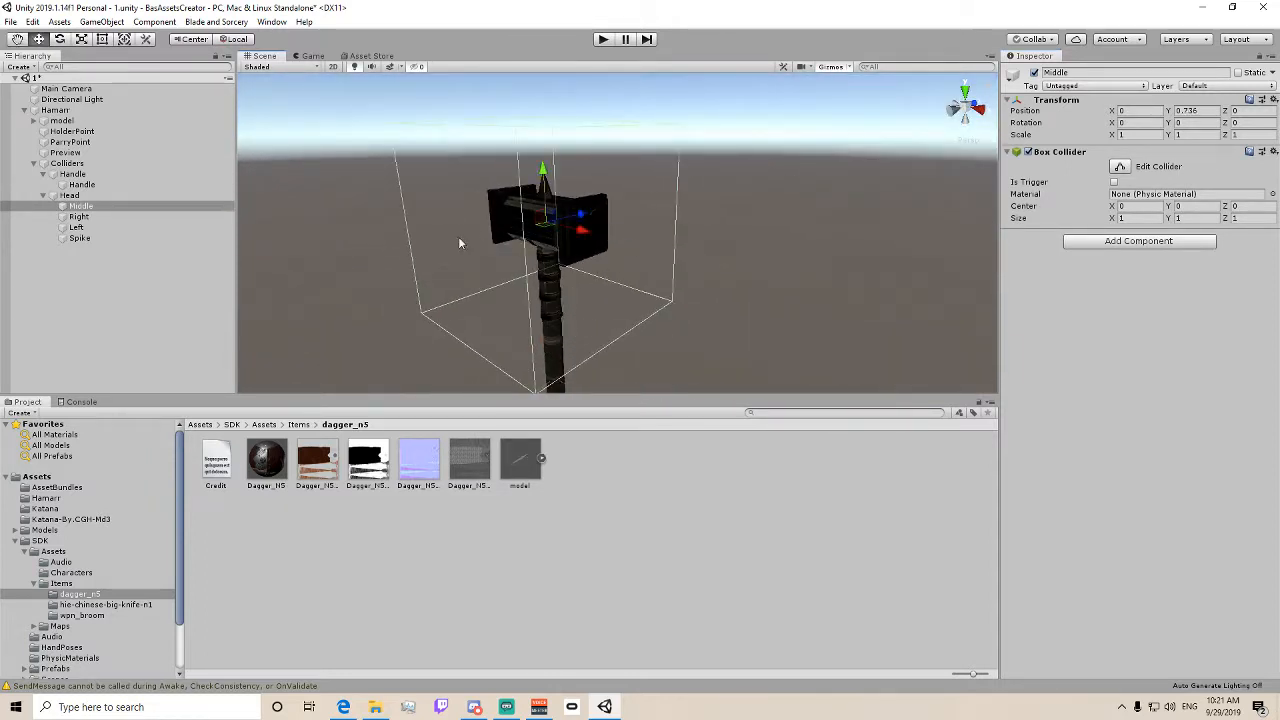
{"action": "right_click_drag", "start_coordinate": [460, 243], "coordinate": [771, 194]}
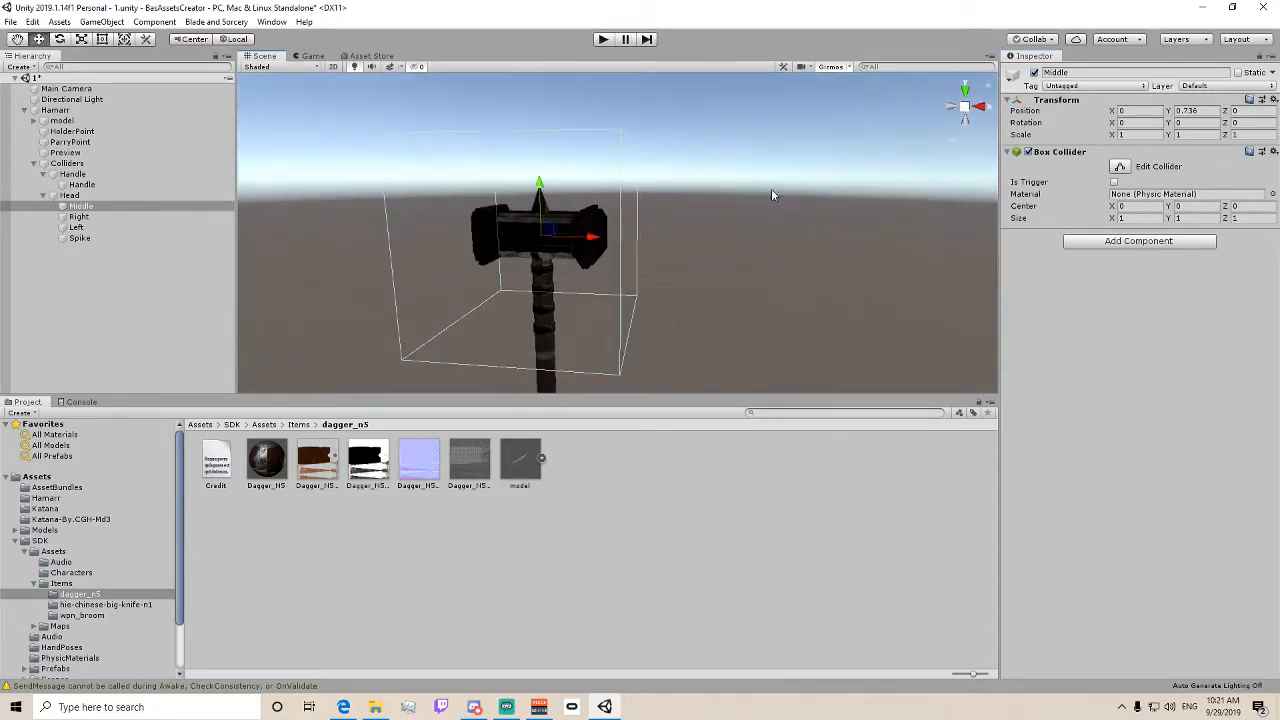
- Lower the upper face of Middle's box collider to the top of the head's centre block, for a Y size of about 0.625
{"action": "left_click", "coordinate": [60, 120]}
{"action": "scroll", "coordinate": [614, 166], "scroll_direction": "up", "scroll_amount": 5}
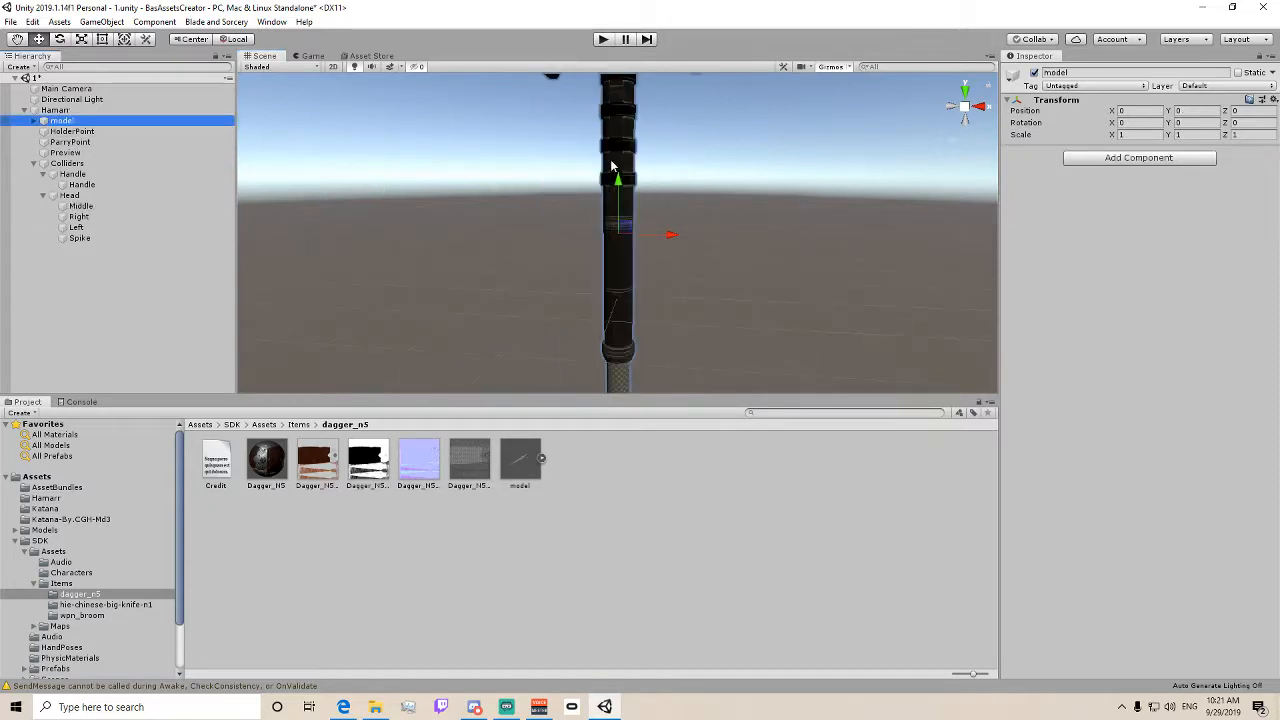
{"action": "scroll", "coordinate": [614, 166], "scroll_direction": "down", "scroll_amount": 5}
{"action": "left_click", "coordinate": [115, 216]}
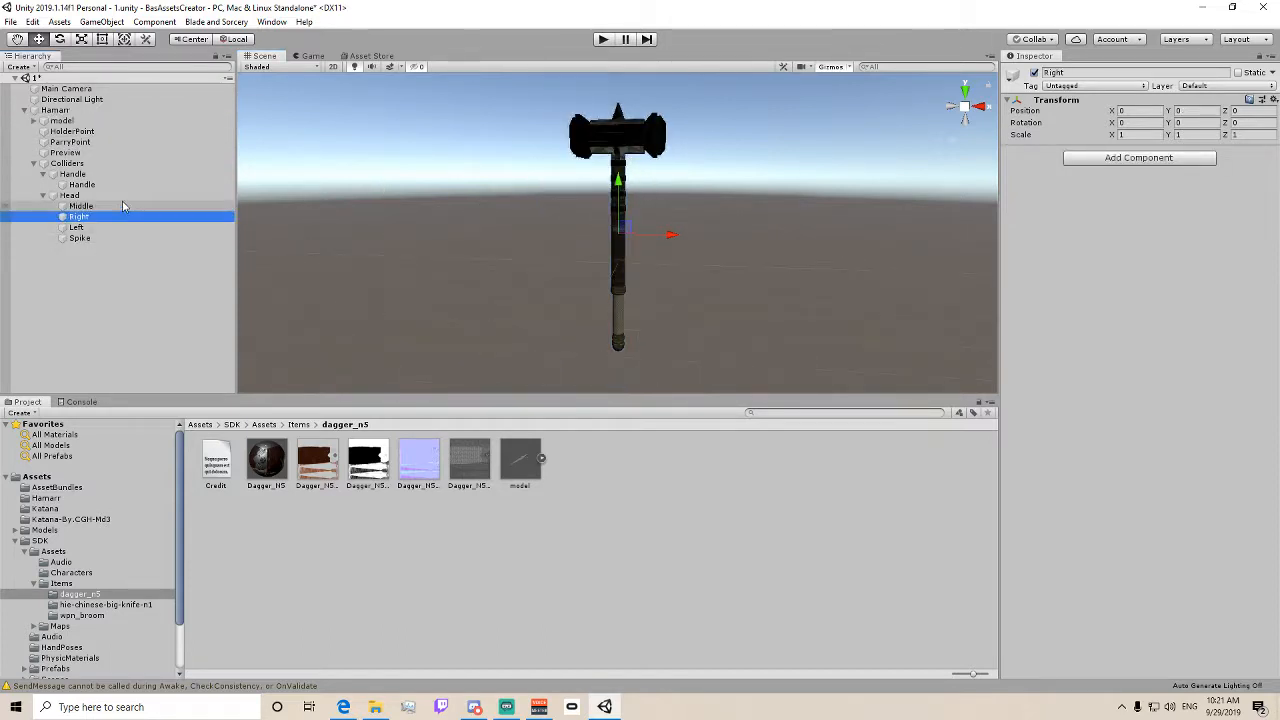
{"action": "left_click", "coordinate": [123, 206]}
{"action": "middle_click_drag", "start_coordinate": [540, 142], "coordinate": [553, 212]}
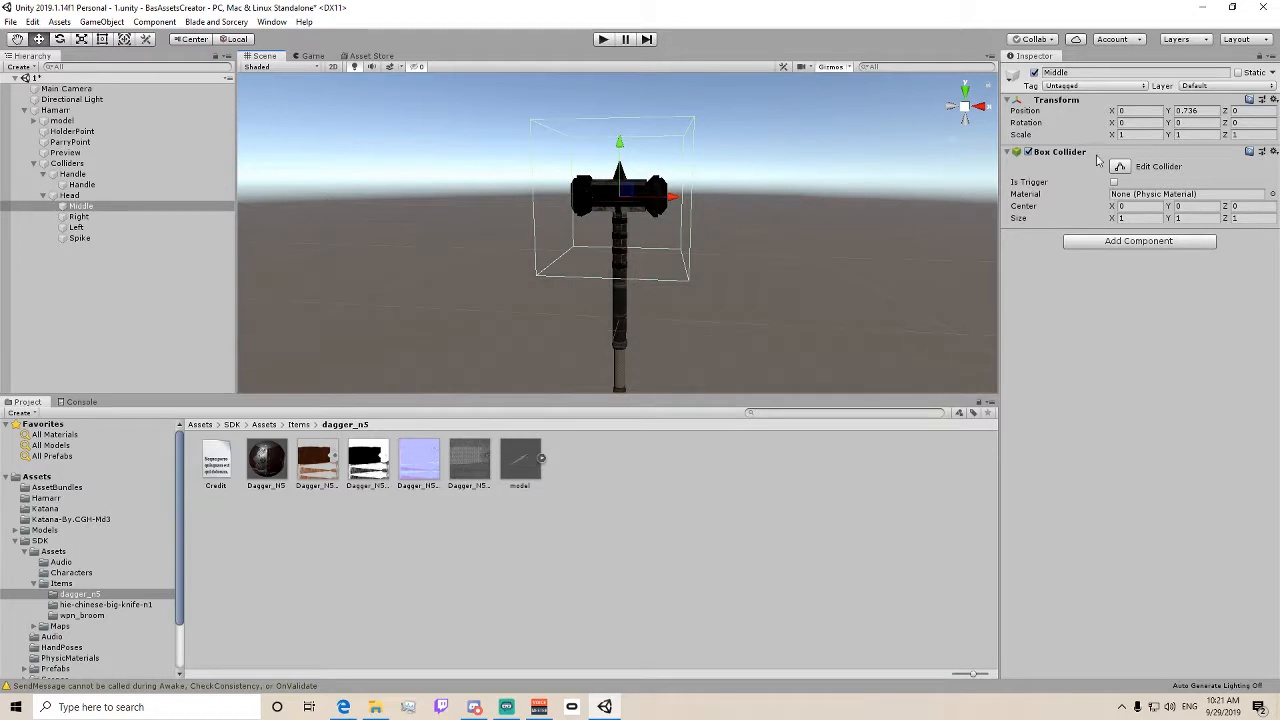
{"action": "left_click", "coordinate": [1119, 166]}
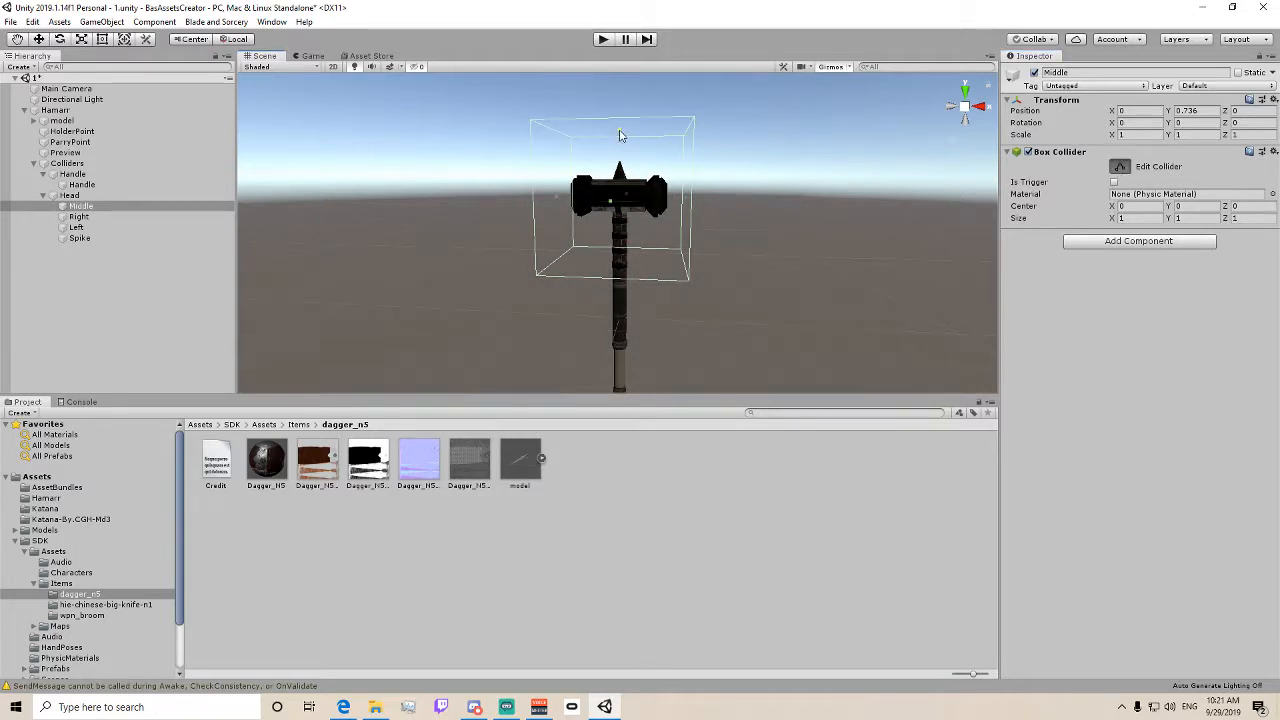
{"action": "left_click_drag", "start_coordinate": [619, 131], "coordinate": [606, 178]}
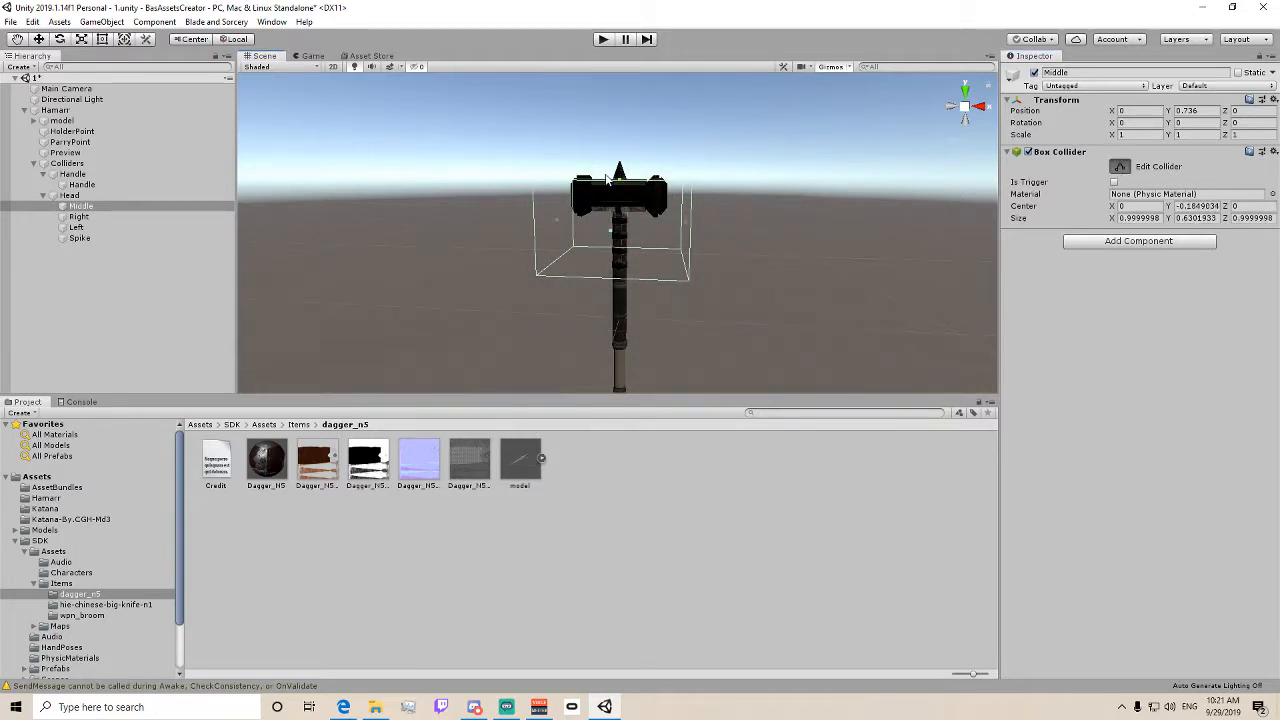
{"action": "left_click", "coordinate": [964, 107]}
{"action": "scroll", "coordinate": [599, 181], "scroll_direction": "up", "scroll_amount": 15}
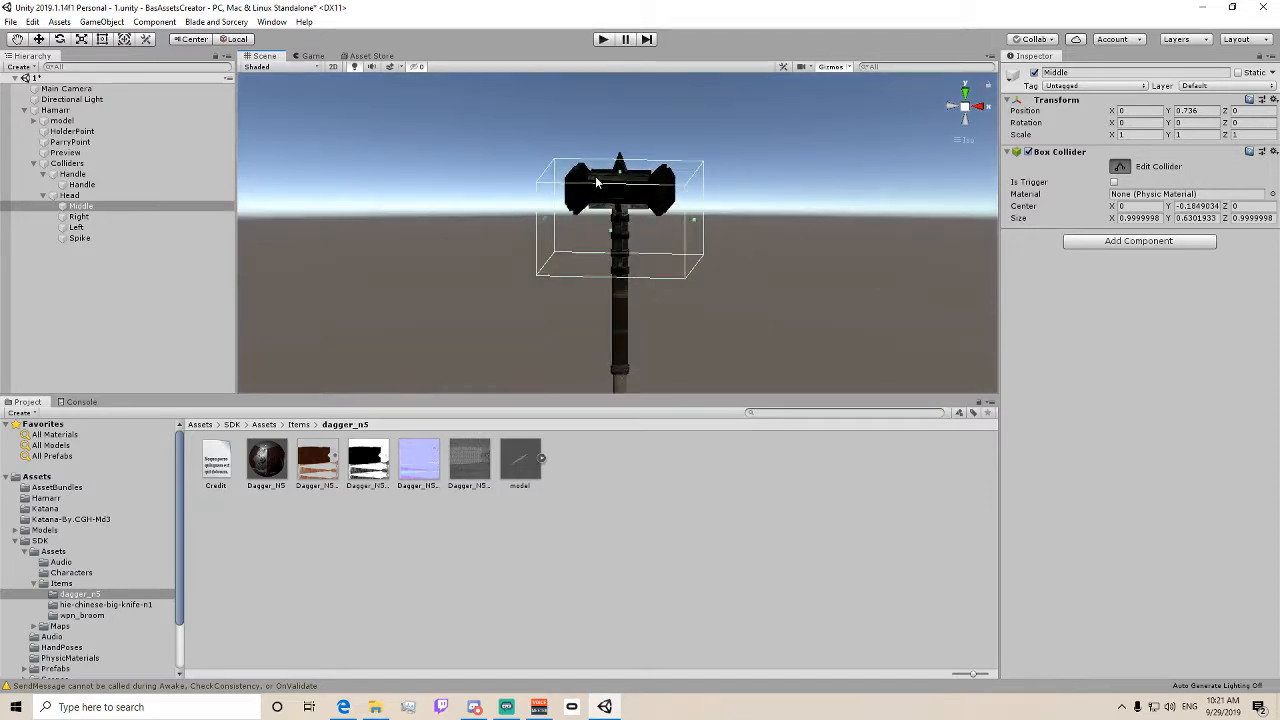
{"action": "right_click_drag", "start_coordinate": [614, 170], "coordinate": [639, 132]}
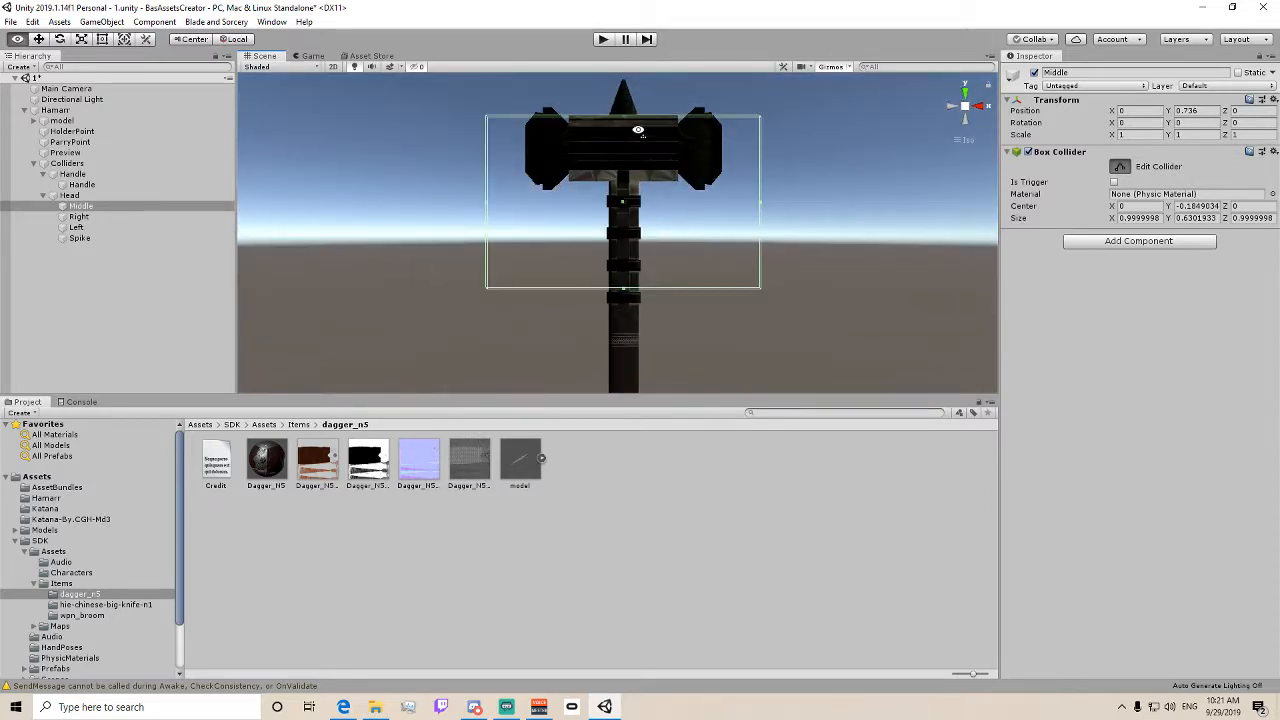
{"action": "left_click_drag", "start_coordinate": [625, 116], "coordinate": [625, 117]}
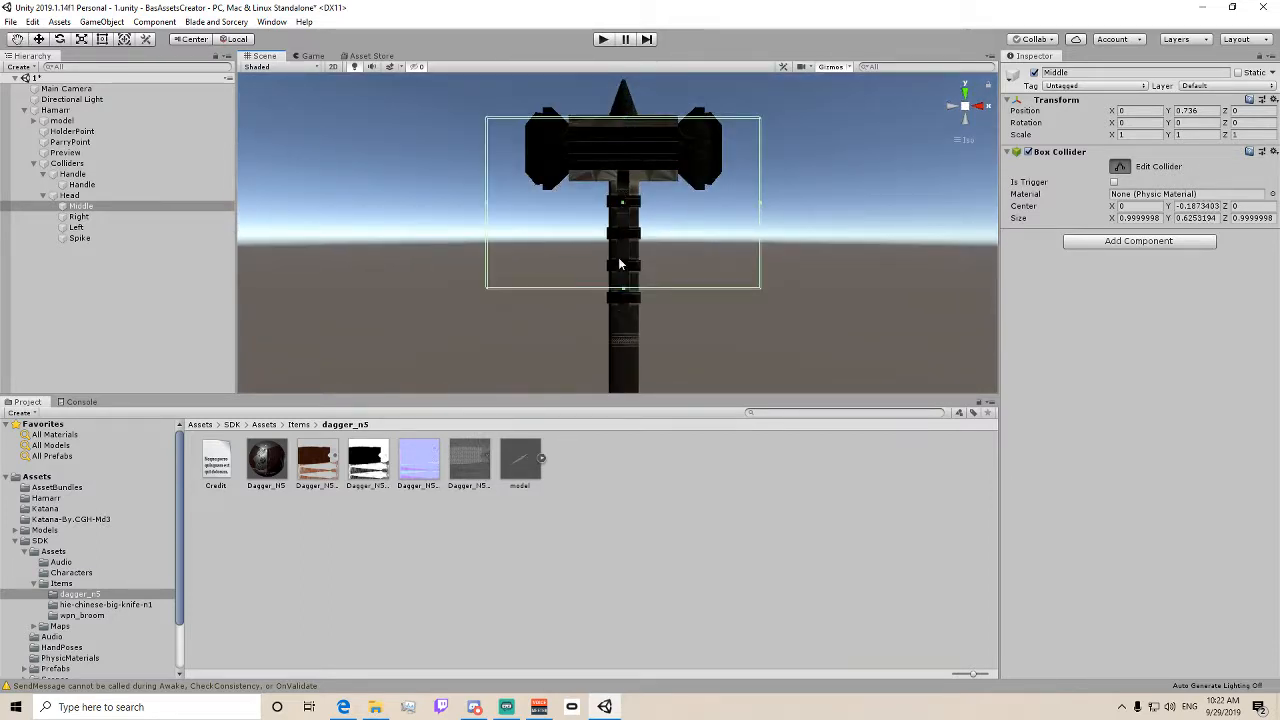
- Pull in the lower face and both sides of Middle's box collider to fit the centre block, about 0.405 wide and 0.233 high
{"action": "left_click_drag", "start_coordinate": [623, 288], "coordinate": [667, 181]}
{"action": "left_click_drag", "start_coordinate": [757, 147], "coordinate": [678, 158]}
{"action": "left_click_drag", "start_coordinate": [484, 152], "coordinate": [566, 146]}
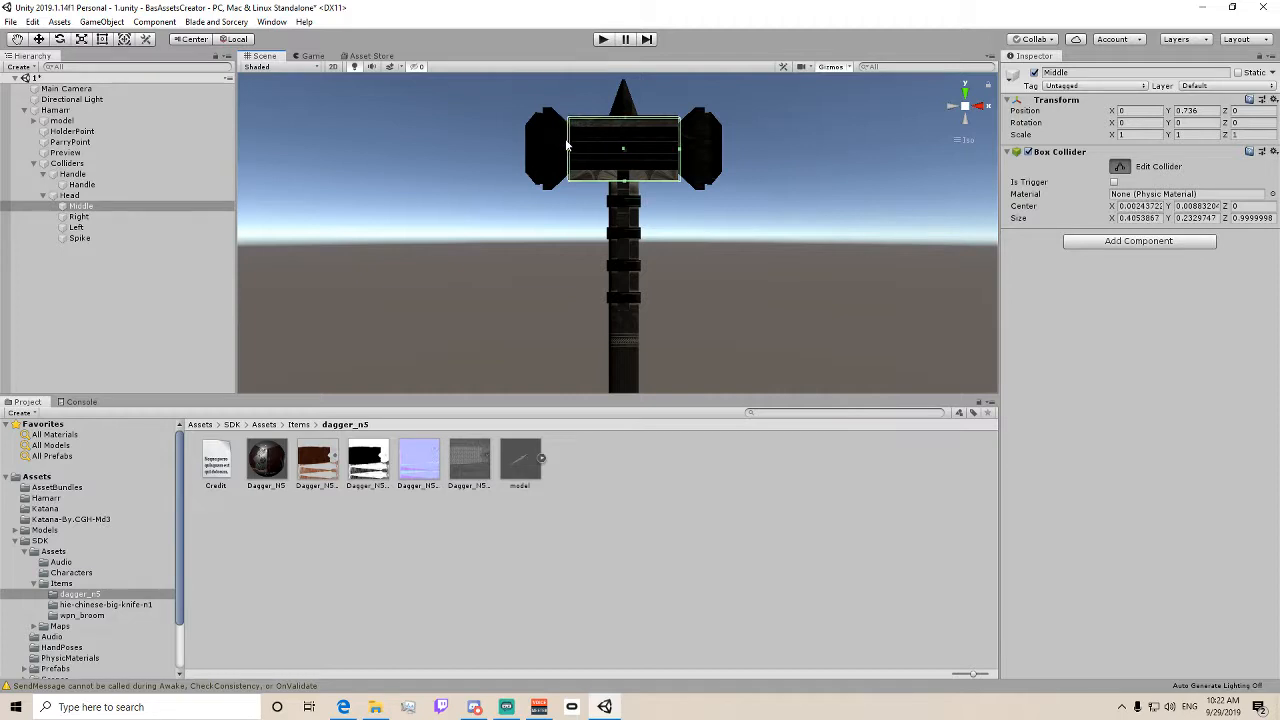
- Reduce the depth of Middle's box collider to about 0.242 to match the centre block, and check the fit
{"action": "left_click", "coordinate": [965, 93]}
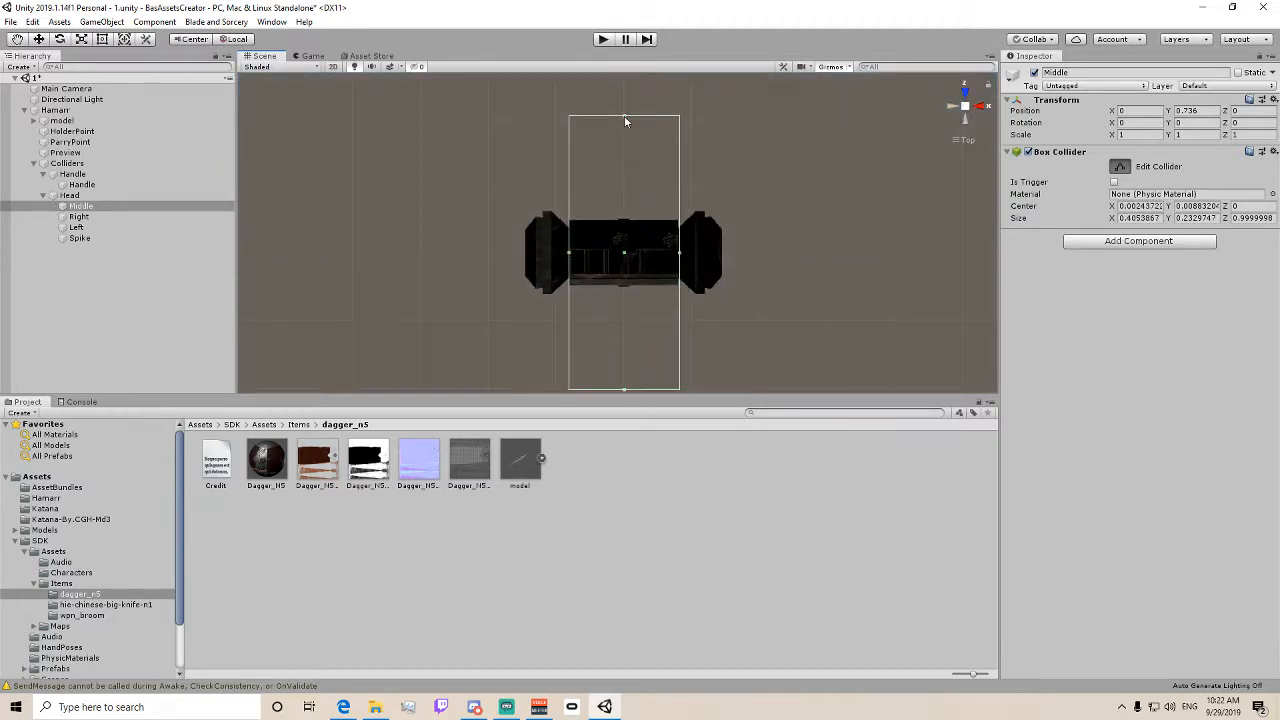
{"action": "left_click_drag", "start_coordinate": [625, 118], "coordinate": [627, 225]}
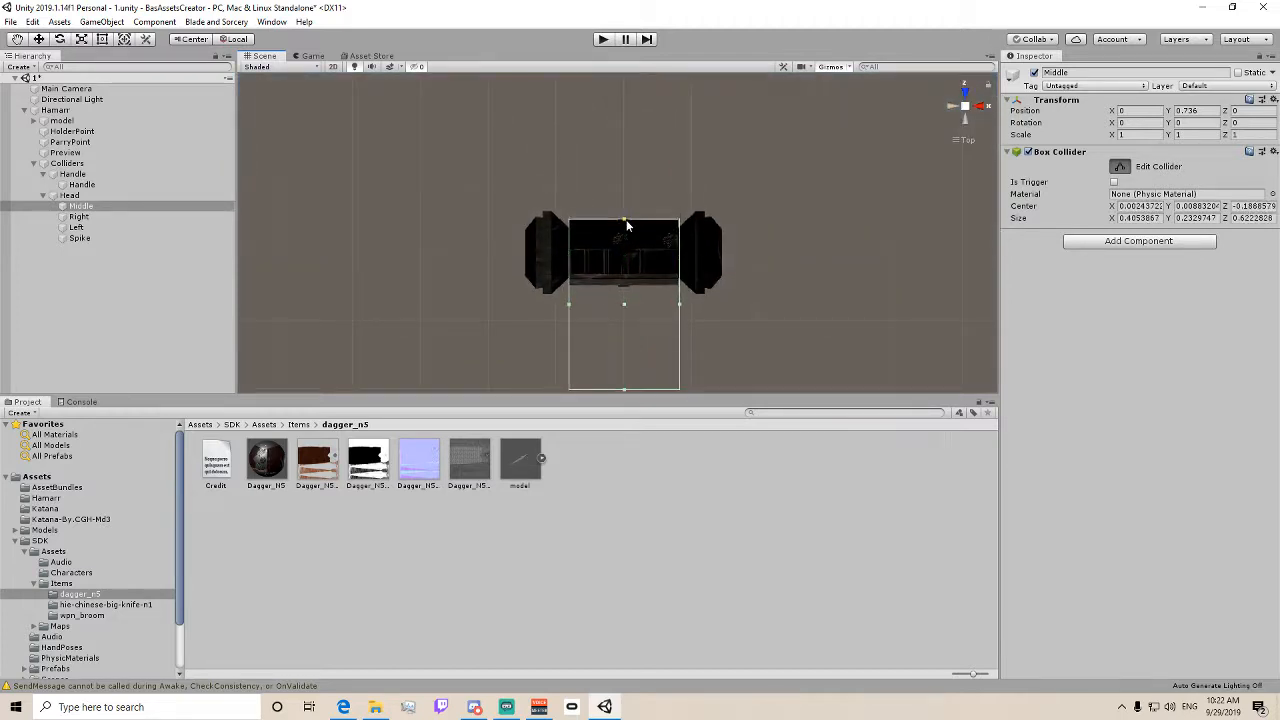
{"action": "left_click_drag", "start_coordinate": [627, 394], "coordinate": [558, 515]}
{"action": "left_click_drag", "start_coordinate": [622, 305], "coordinate": [628, 115], "text": "alt"}
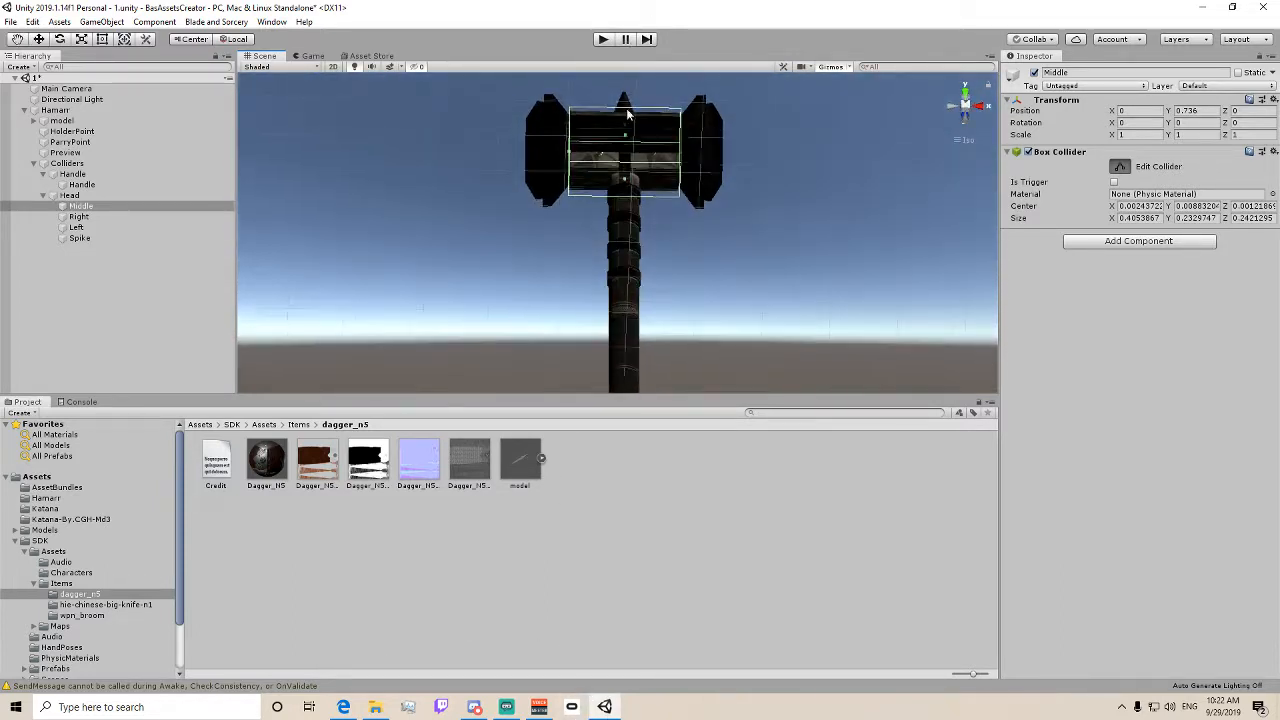
{"action": "left_click_drag", "start_coordinate": [566, 237], "coordinate": [803, 166], "text": "alt"}
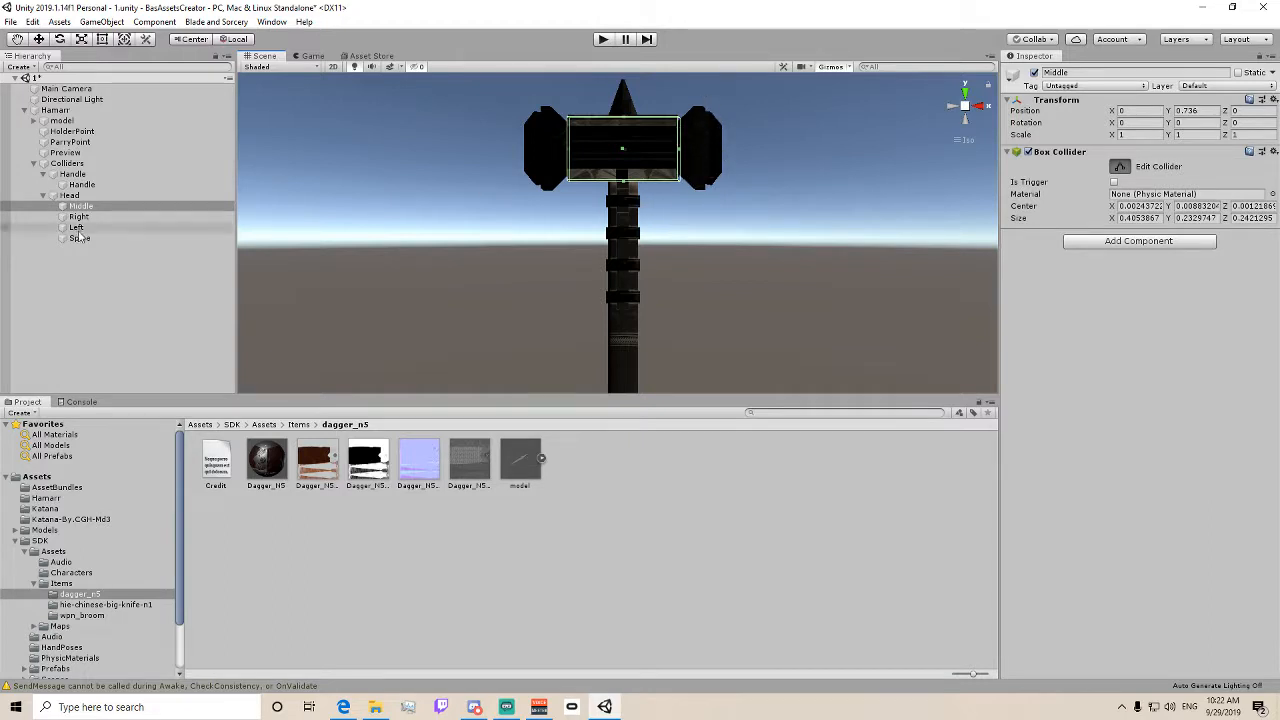
- Duplicate the Right and Left objects under Head
{"action": "left_click", "coordinate": [79, 216]}
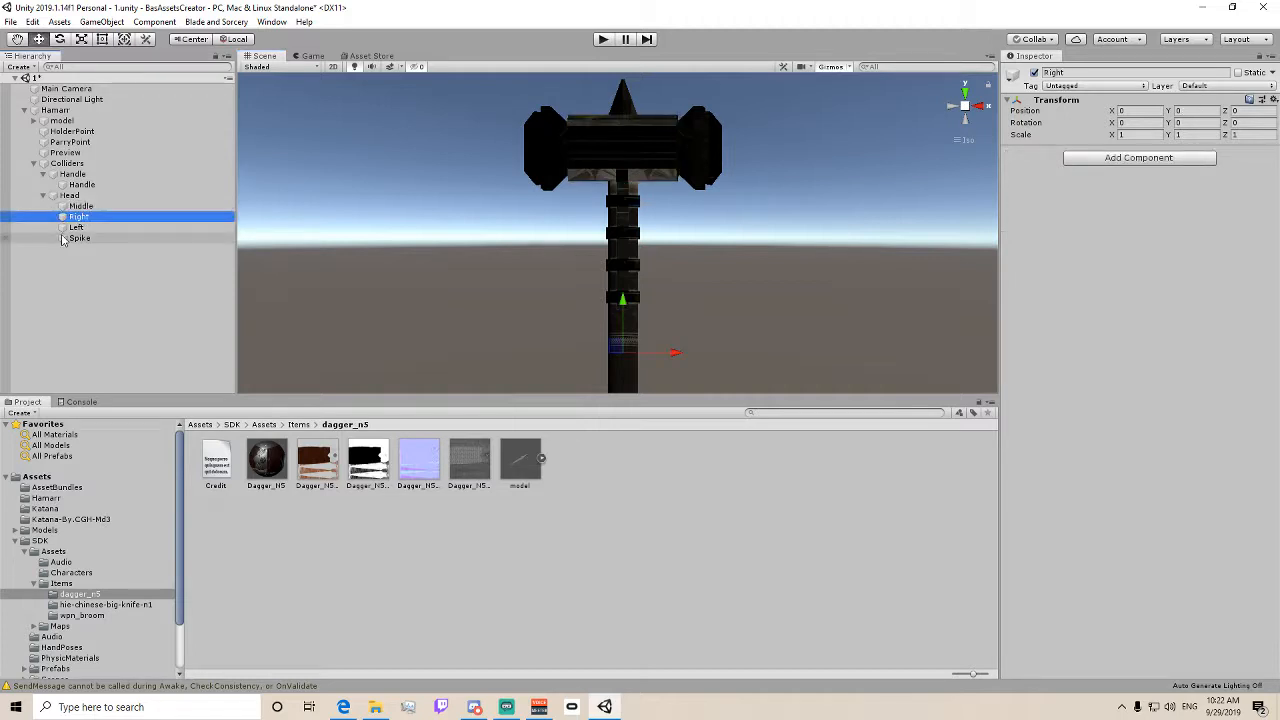
{"action": "left_click", "coordinate": [73, 218]}
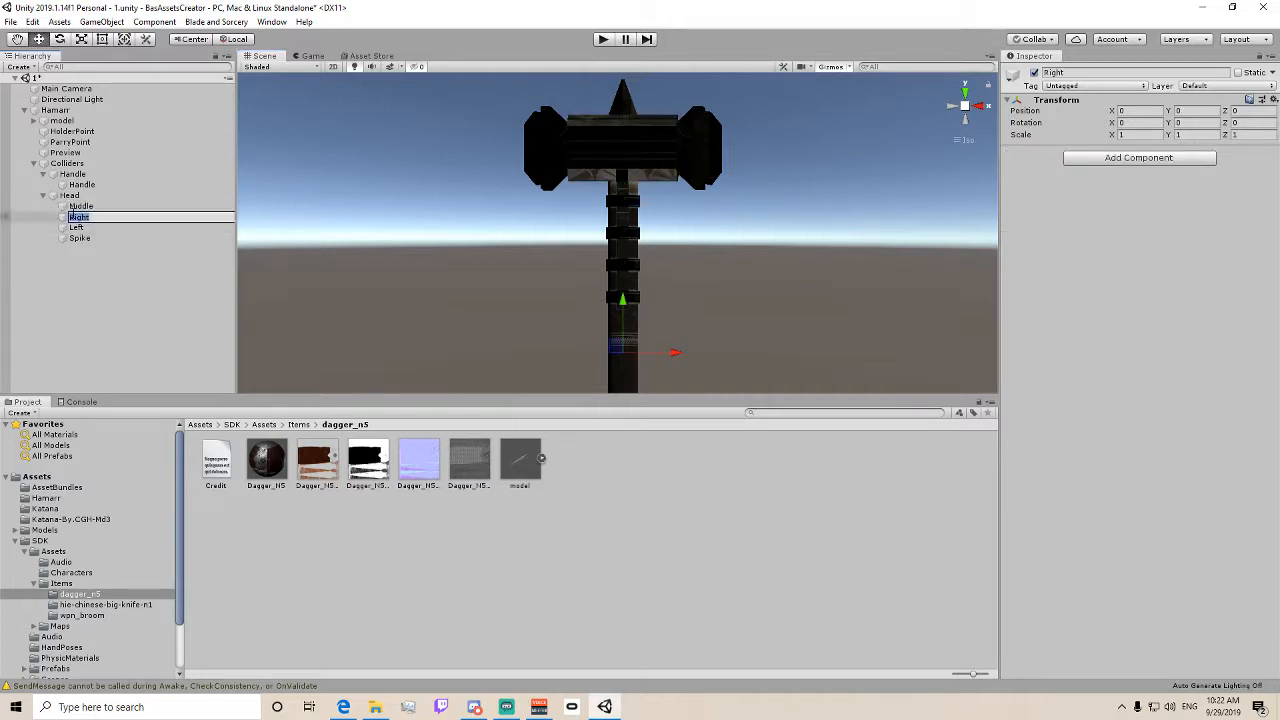
{"action": "left_click", "coordinate": [69, 195]}
{"action": "right_click", "coordinate": [68, 195]}
{"action": "left_click", "coordinate": [30, 216]}
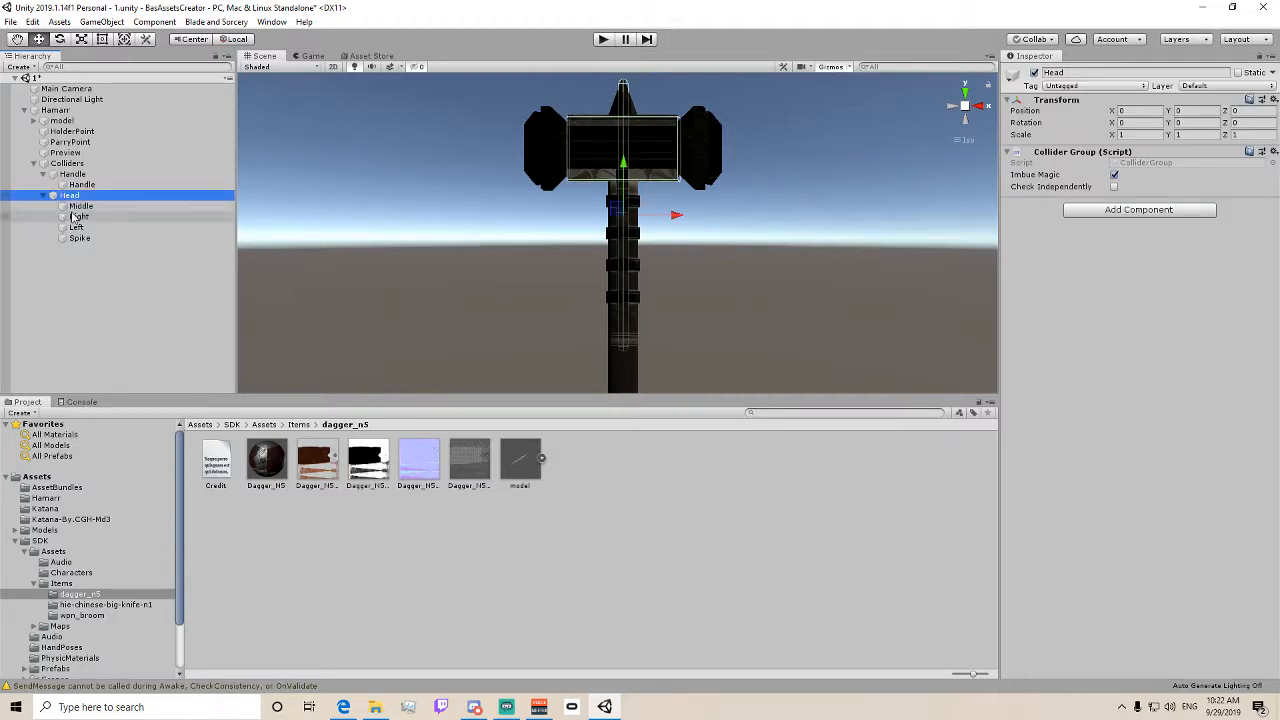
{"action": "right_click", "coordinate": [72, 214]}
{"action": "left_click", "coordinate": [116, 274]}
{"action": "left_click", "coordinate": [80, 227]}
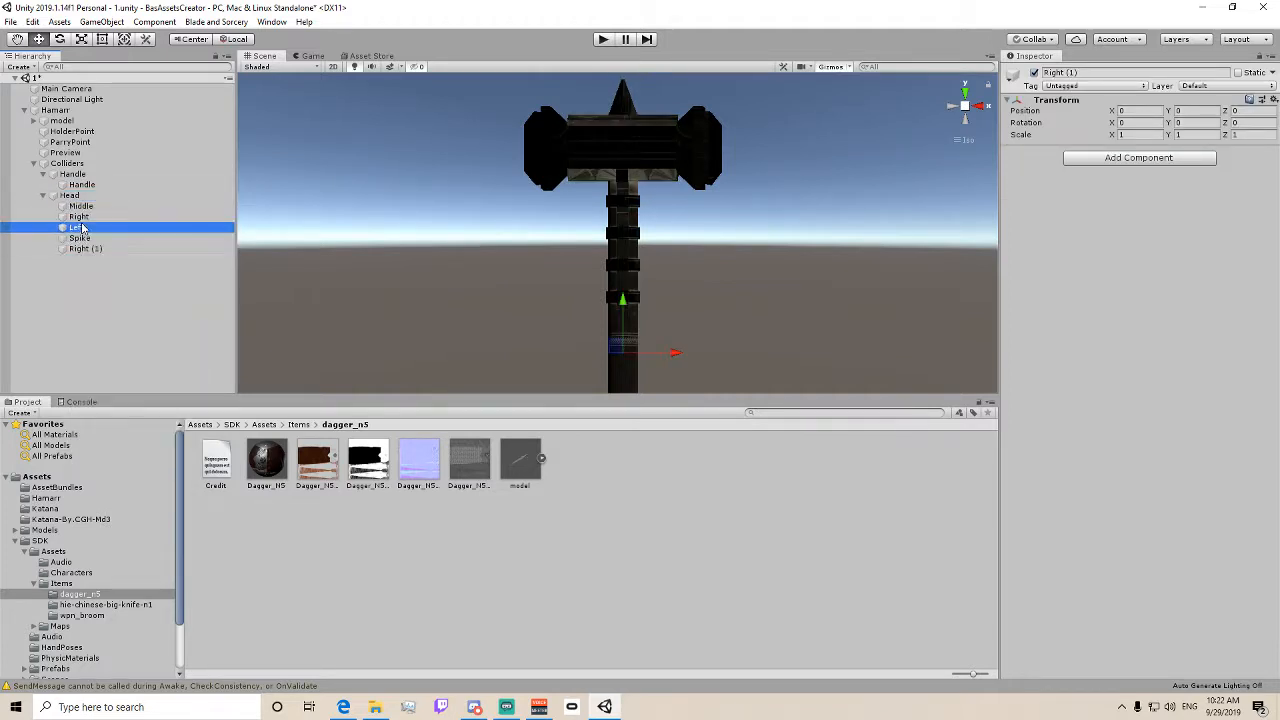
{"action": "right_click", "coordinate": [80, 227]}
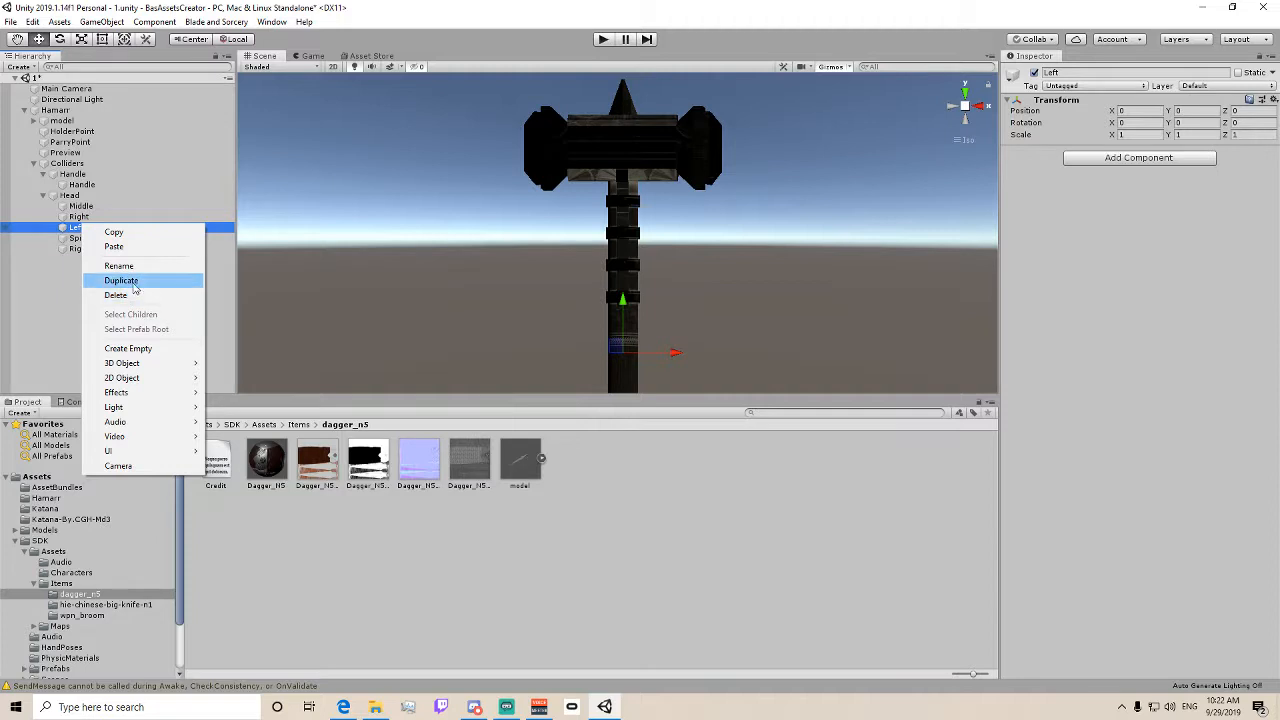
{"action": "left_click", "coordinate": [125, 280]}
- Add a Box Collider to the original Right object and raise the object to Y 0.709, level with the hammer's head
{"action": "left_click", "coordinate": [88, 217]}
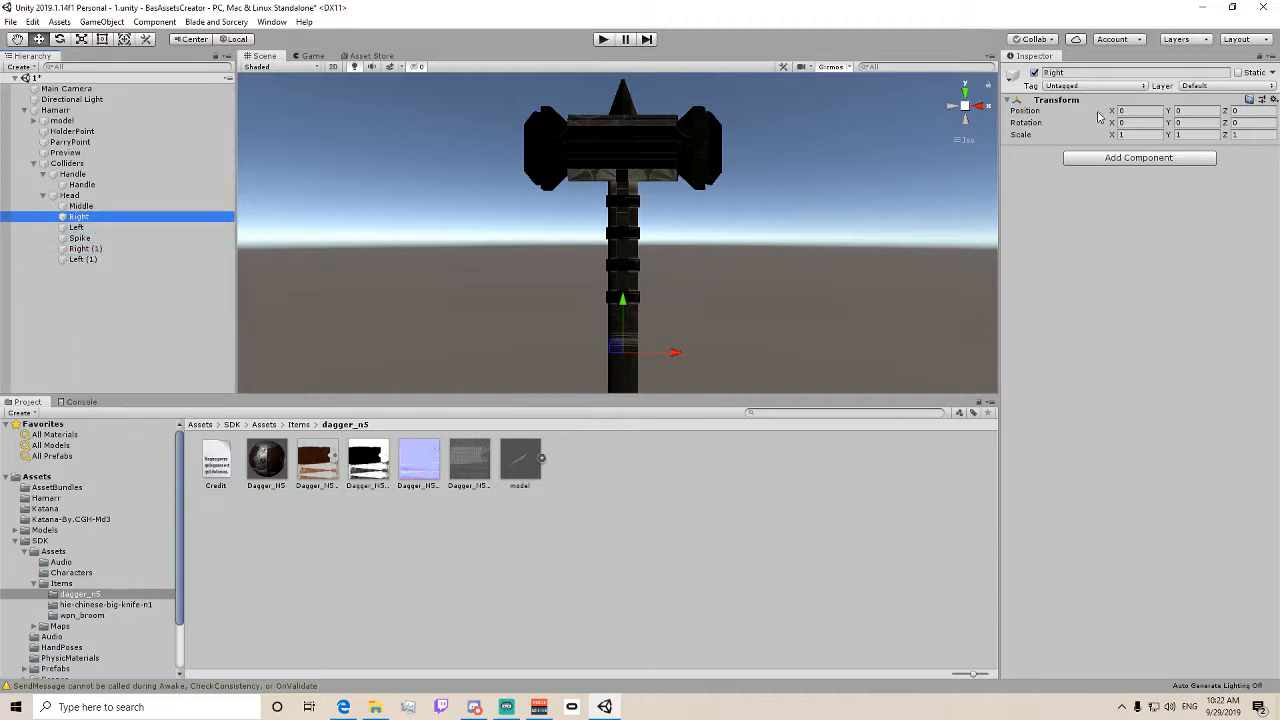
{"action": "left_click", "coordinate": [1132, 158]}
{"action": "key", "text": "Return"}
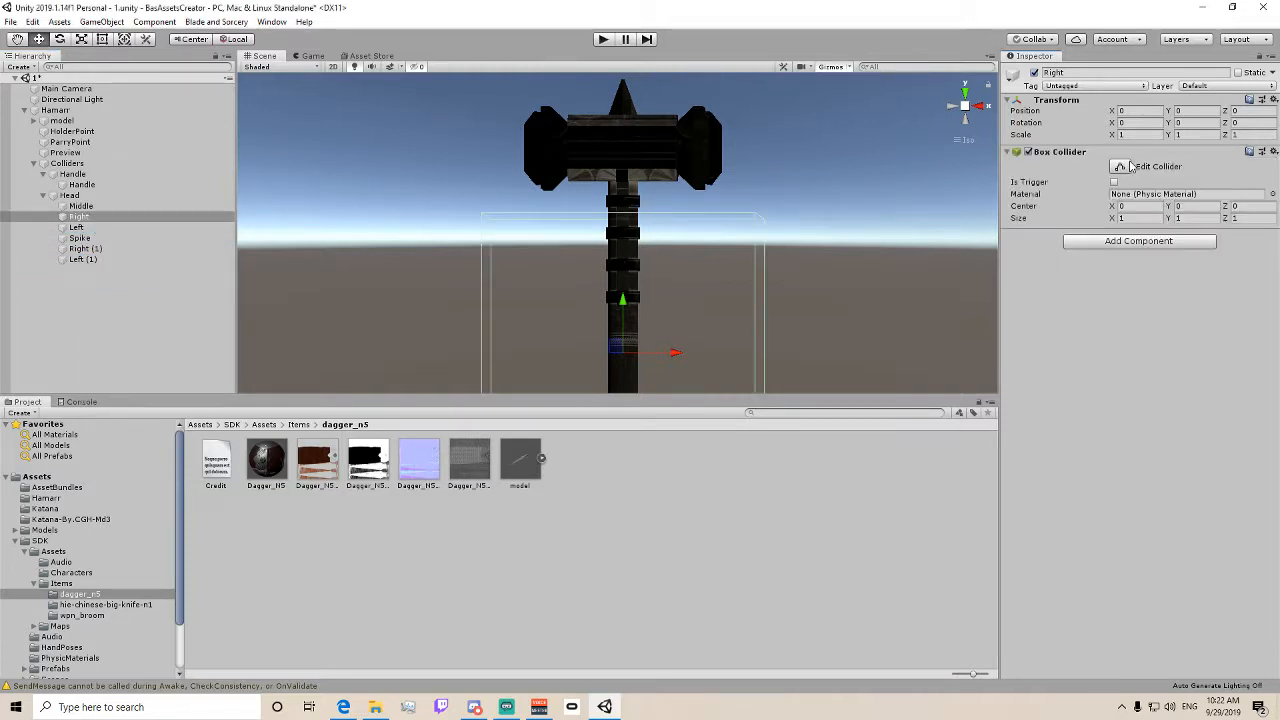
{"action": "left_click_drag", "start_coordinate": [624, 302], "coordinate": [635, 113]}
{"action": "key", "text": "f"}
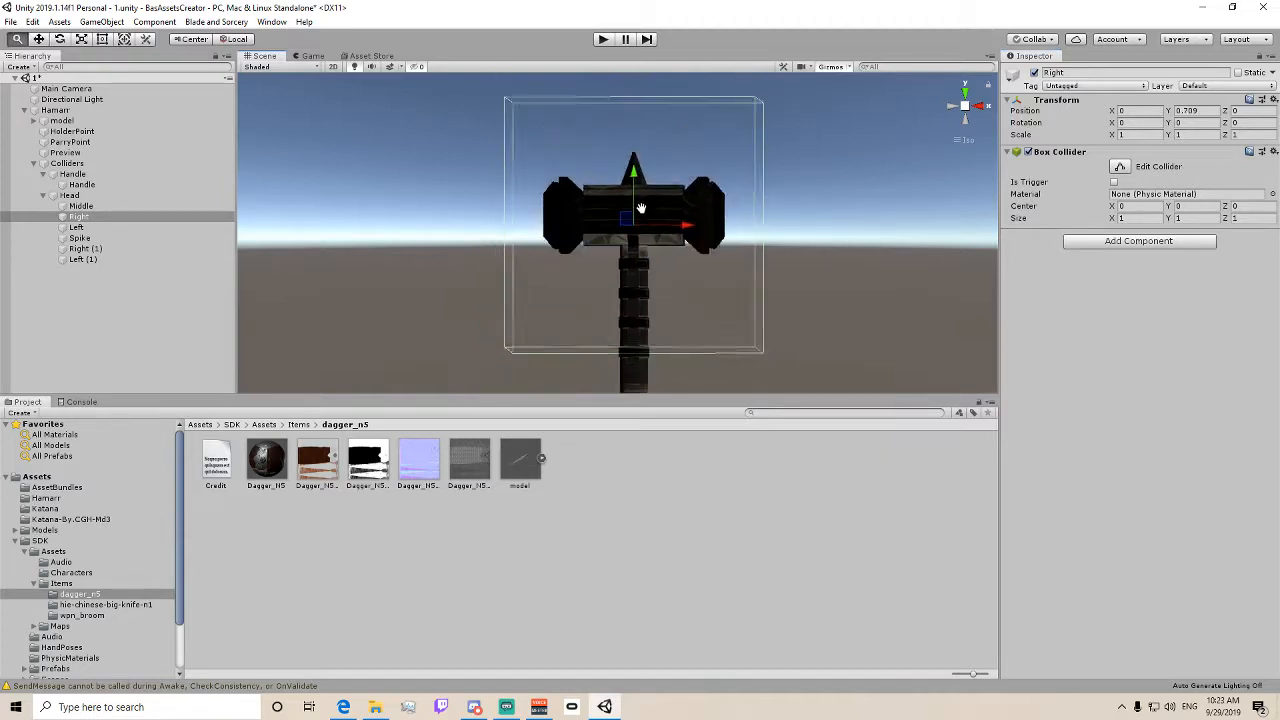
- Fit Right's box collider to the hammer head in height and depth, about 0.256 high and 0.25 deep
{"action": "left_click", "coordinate": [1119, 166]}
{"action": "left_click_drag", "start_coordinate": [831, 200], "coordinate": [534, 207], "text": "alt"}
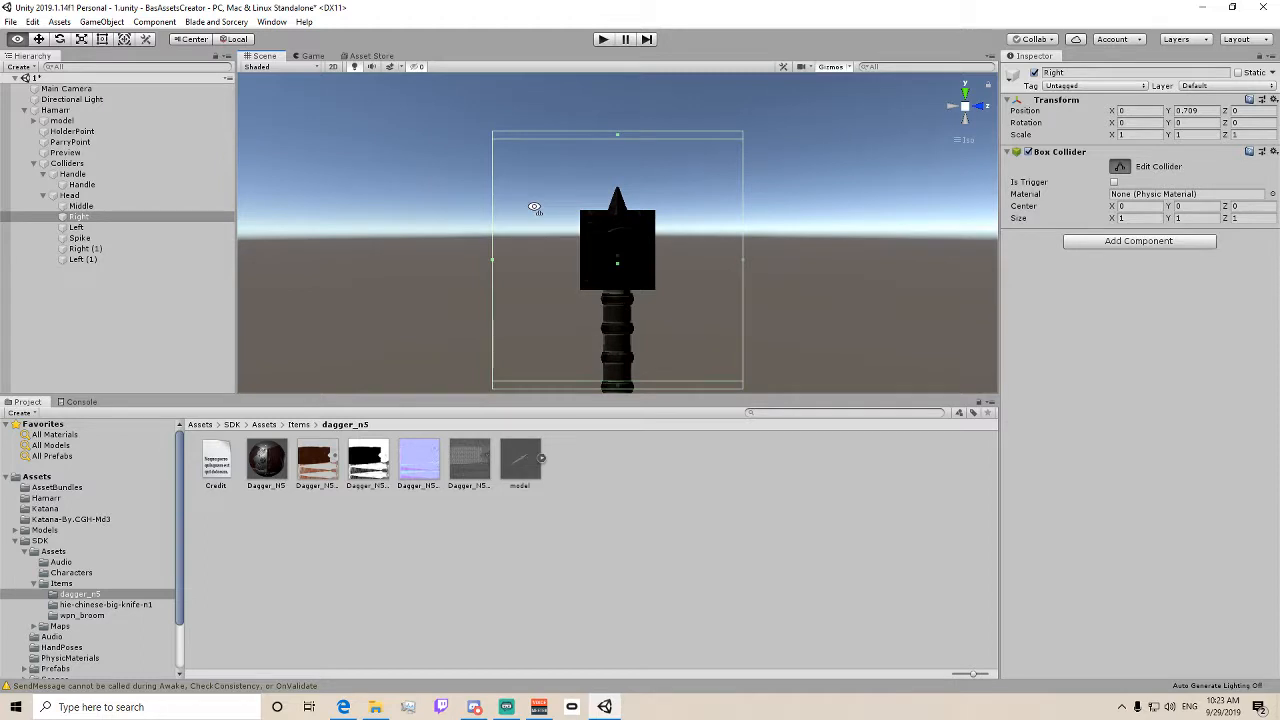
{"action": "left_click_drag", "start_coordinate": [492, 260], "coordinate": [585, 259]}
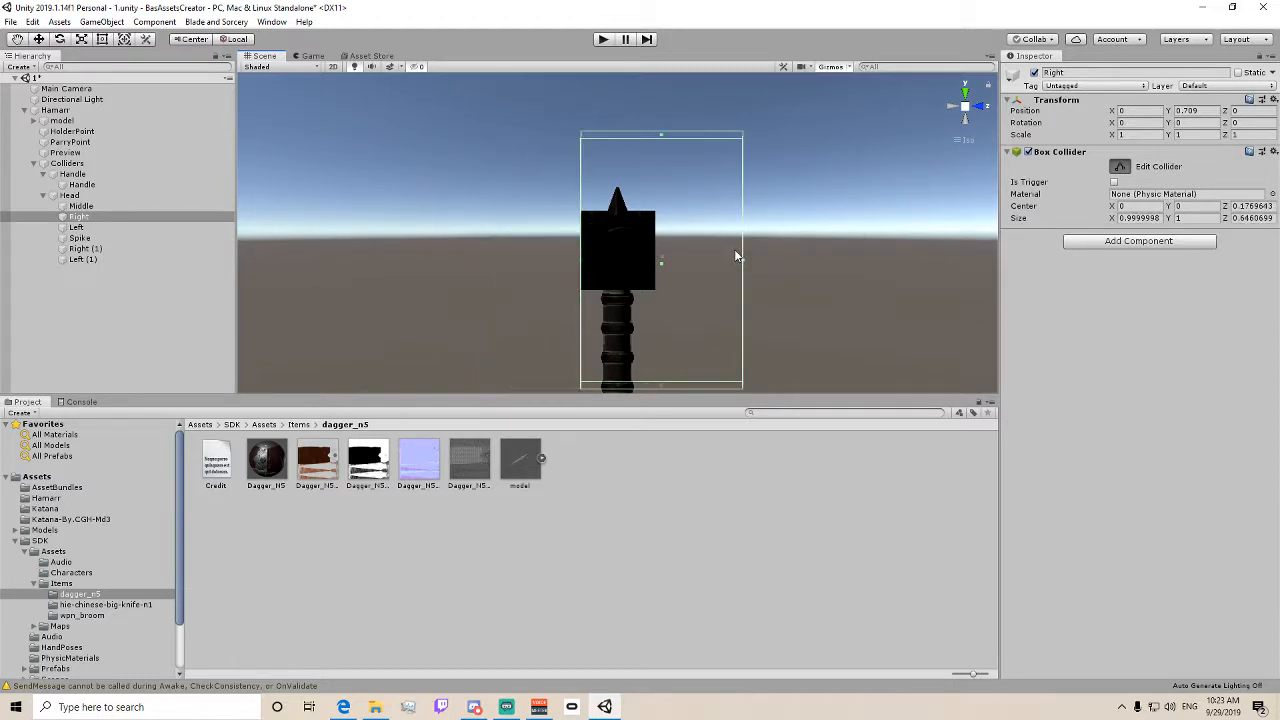
{"action": "left_click_drag", "start_coordinate": [744, 260], "coordinate": [658, 271]}
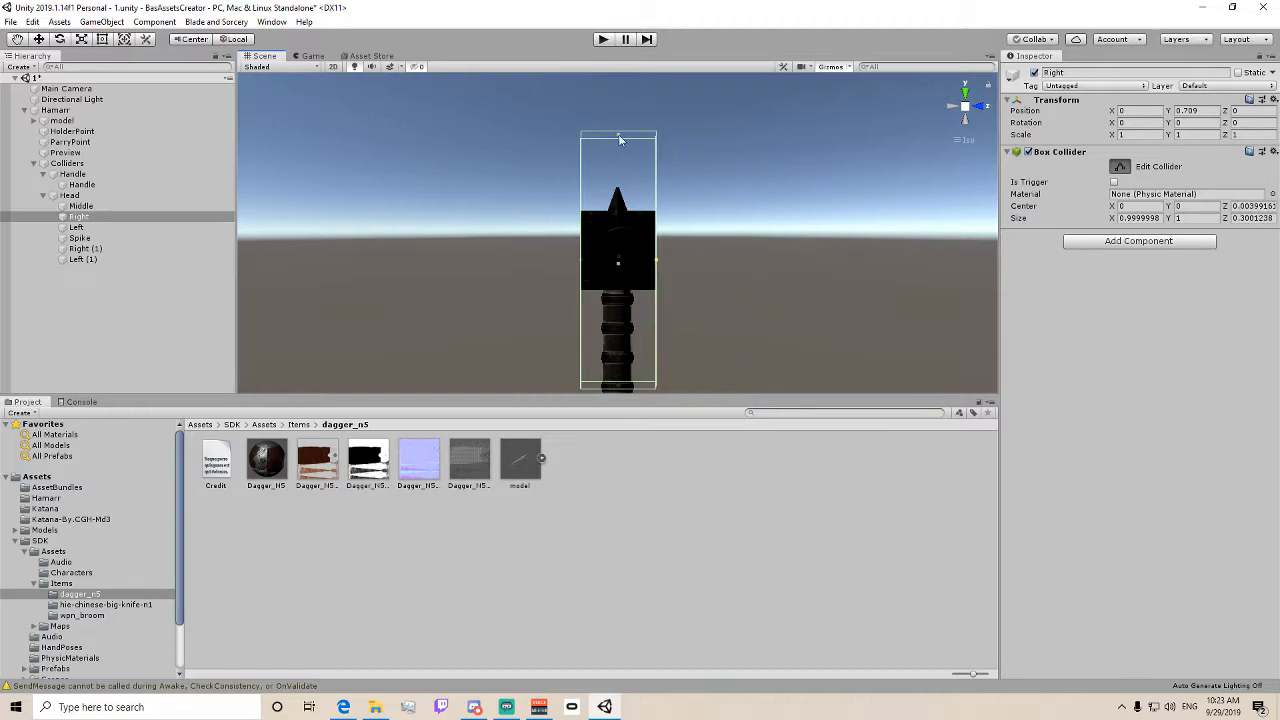
{"action": "left_click_drag", "start_coordinate": [616, 132], "coordinate": [617, 200]}
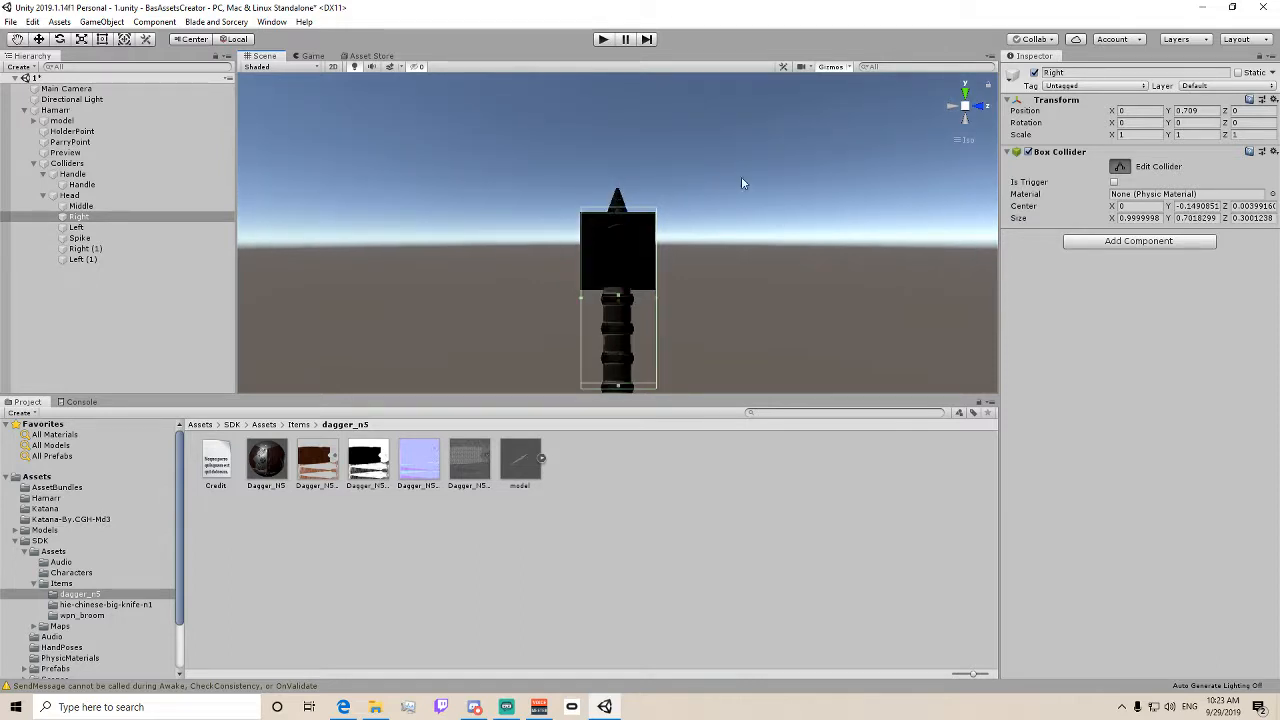
{"action": "left_click", "coordinate": [965, 108]}
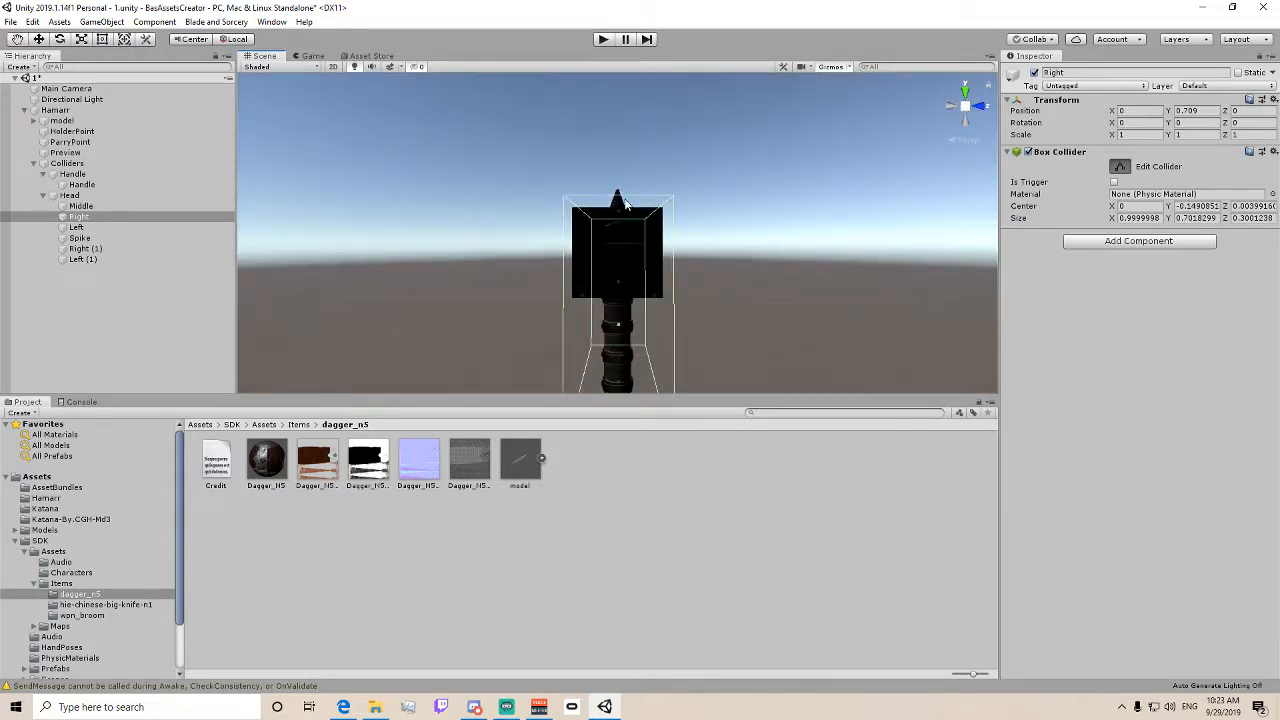
{"action": "left_click_drag", "start_coordinate": [620, 216], "coordinate": [621, 218]}
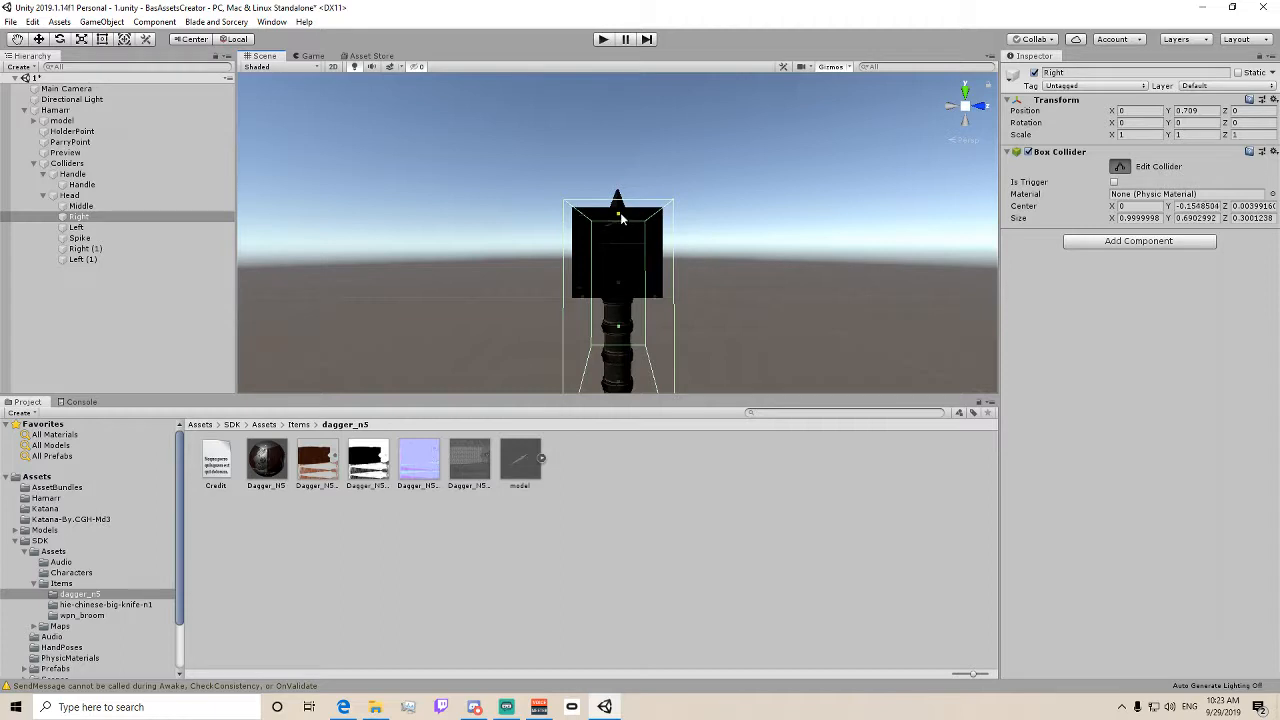
{"action": "left_click_drag", "start_coordinate": [622, 384], "coordinate": [623, 294]}
{"action": "left_click_drag", "start_coordinate": [657, 253], "coordinate": [546, 291]}
- Pull in both ends of Right's box collider to enclose only the right hammer face, about 0.164 wide
{"action": "right_click_drag", "start_coordinate": [546, 291], "coordinate": [340, 331]}
{"action": "middle_click_drag", "start_coordinate": [340, 331], "coordinate": [480, 310]}
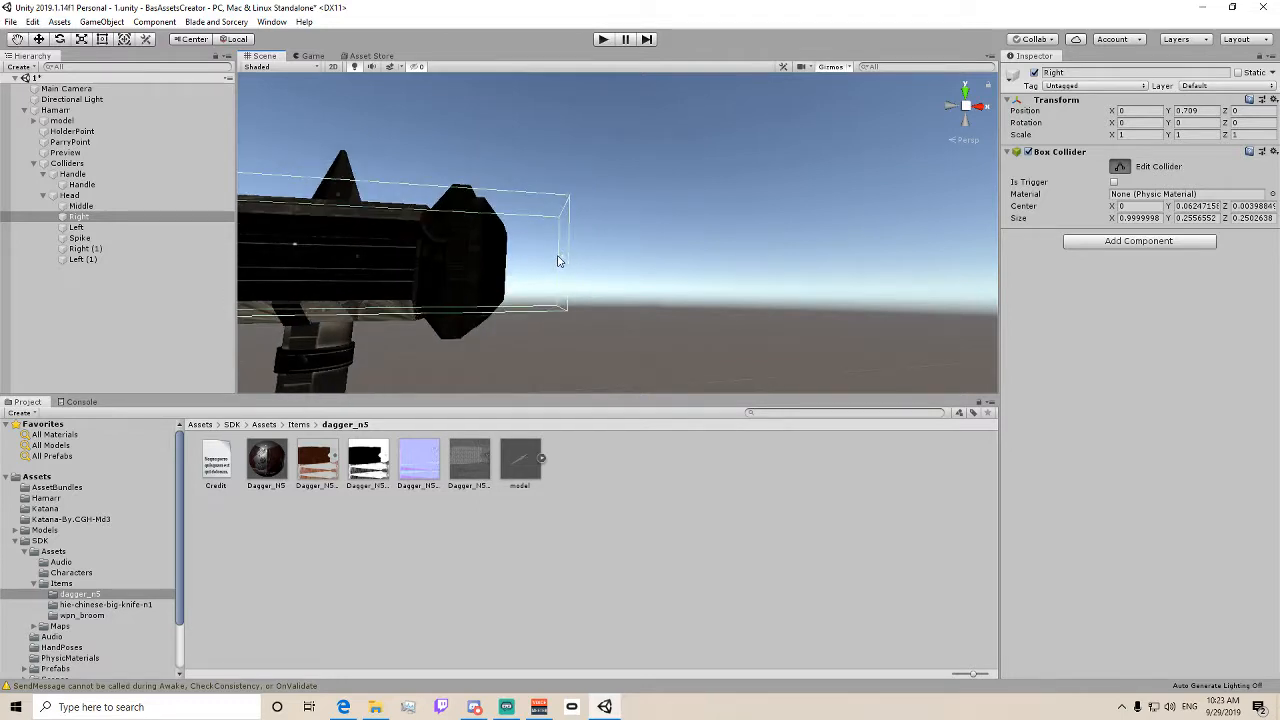
{"action": "left_click_drag", "start_coordinate": [561, 261], "coordinate": [529, 266]}
{"action": "middle_click_drag", "start_coordinate": [366, 284], "coordinate": [477, 274]}
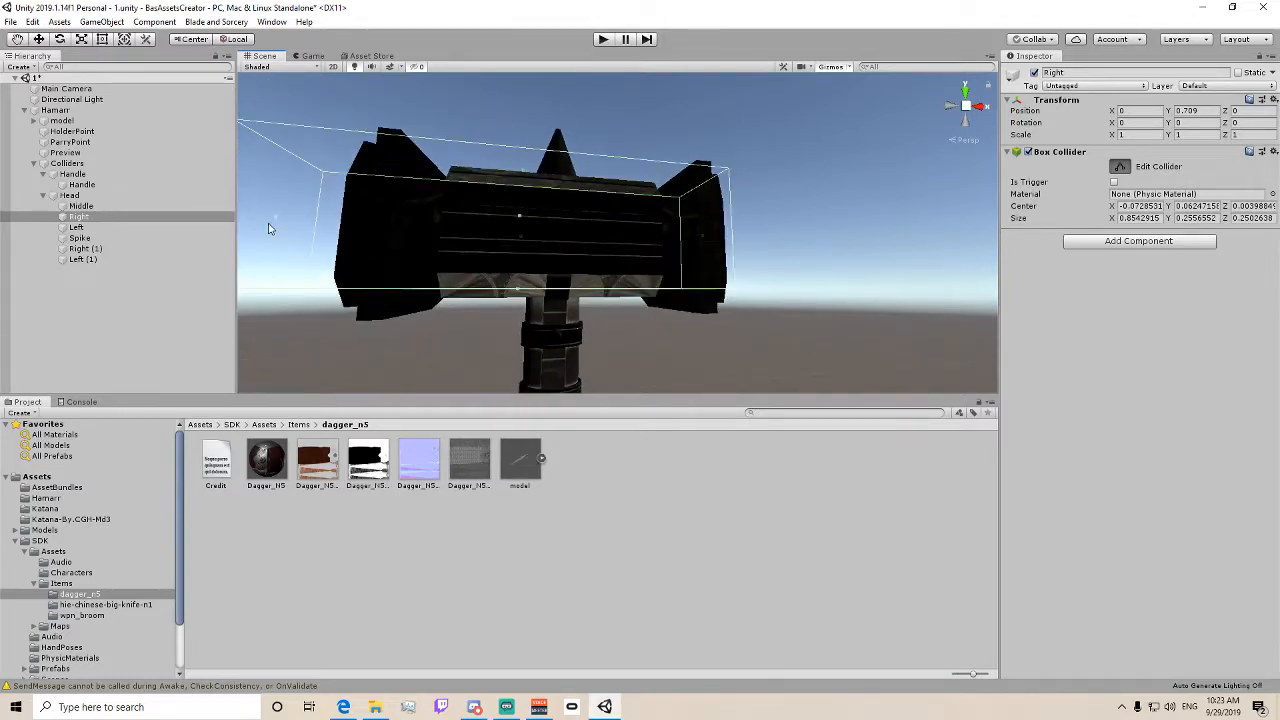
{"action": "left_click_drag", "start_coordinate": [278, 221], "coordinate": [640, 228]}
{"action": "right_click_drag", "start_coordinate": [549, 205], "coordinate": [480, 230]}
{"action": "middle_click_drag", "start_coordinate": [562, 227], "coordinate": [487, 253]}
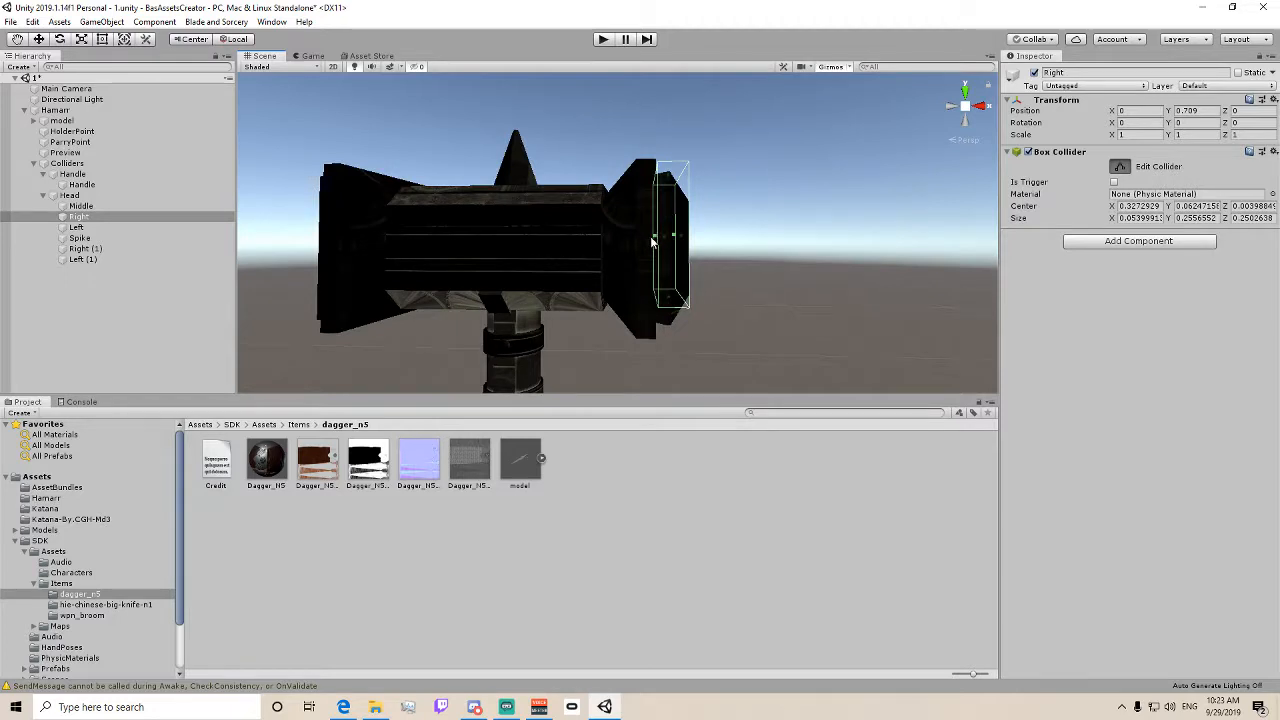
{"action": "left_click_drag", "start_coordinate": [655, 240], "coordinate": [614, 242]}
- Adjust the lower and upper faces of Right's box collider to fit the hammer face, about 0.268 high
{"action": "middle_click_drag", "start_coordinate": [616, 243], "coordinate": [607, 191]}
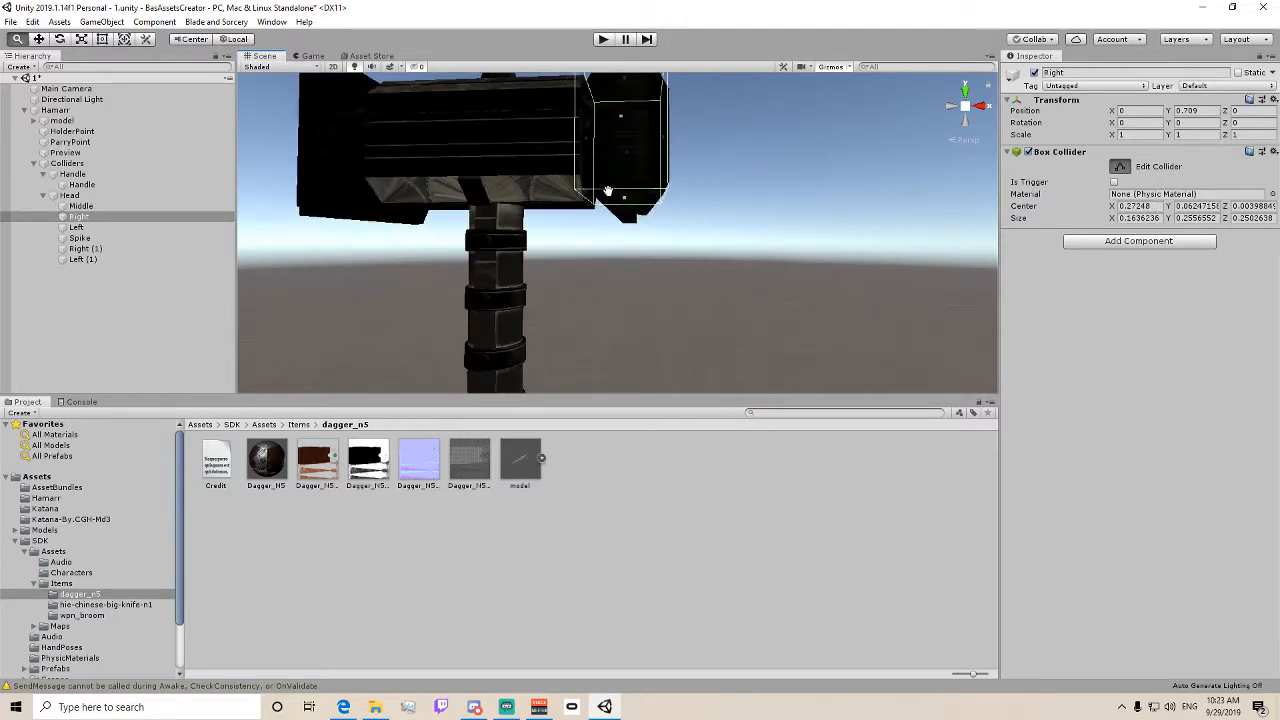
{"action": "left_click_drag", "start_coordinate": [625, 200], "coordinate": [622, 208]}
{"action": "middle_click_drag", "start_coordinate": [630, 199], "coordinate": [629, 247]}
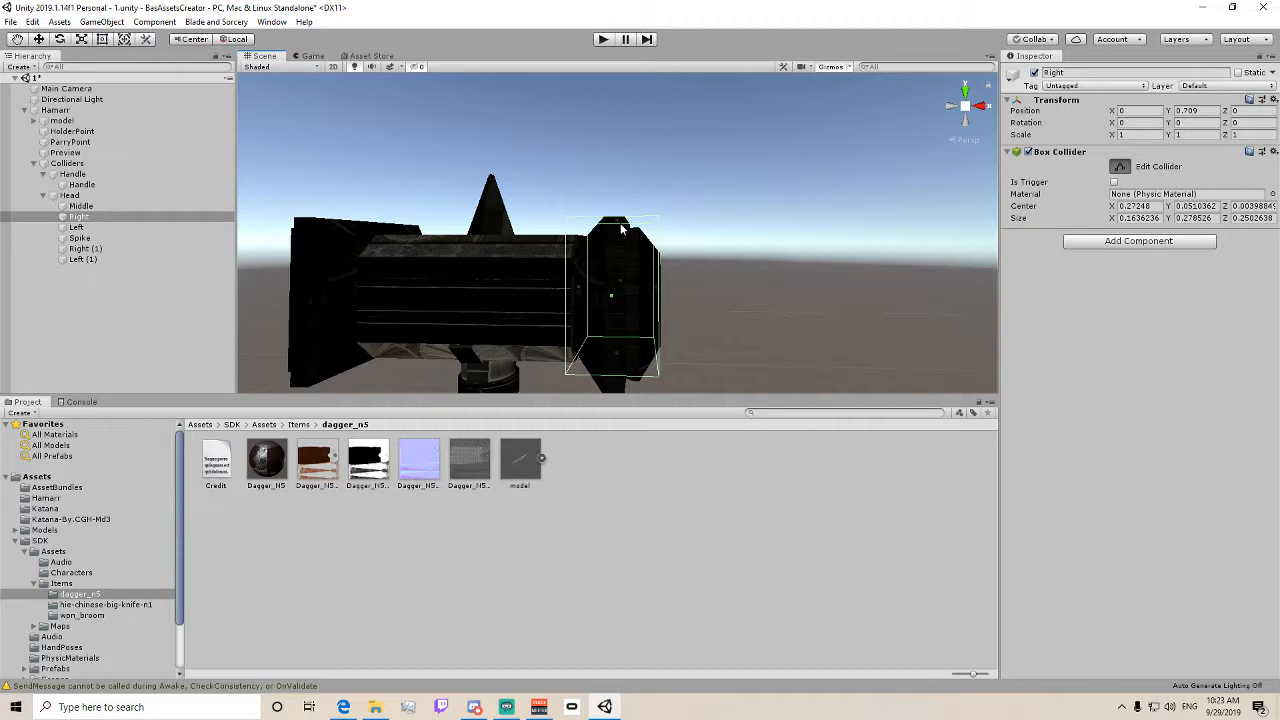
{"action": "left_click_drag", "start_coordinate": [620, 229], "coordinate": [620, 236]}
{"action": "middle_click_drag", "start_coordinate": [620, 236], "coordinate": [637, 191]}
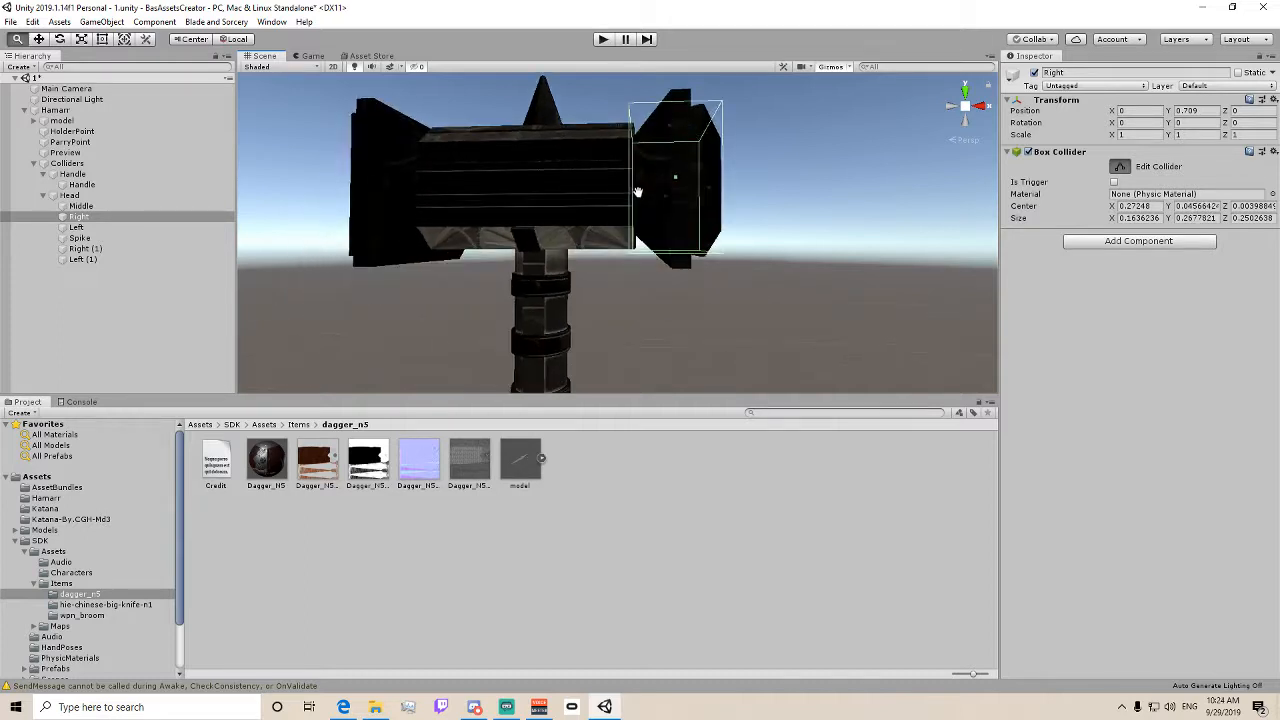
- Delete the duplicate objects Right (1) and Left (1) under Head
{"action": "scroll", "coordinate": [640, 198], "scroll_direction": "down", "scroll_amount": 3}
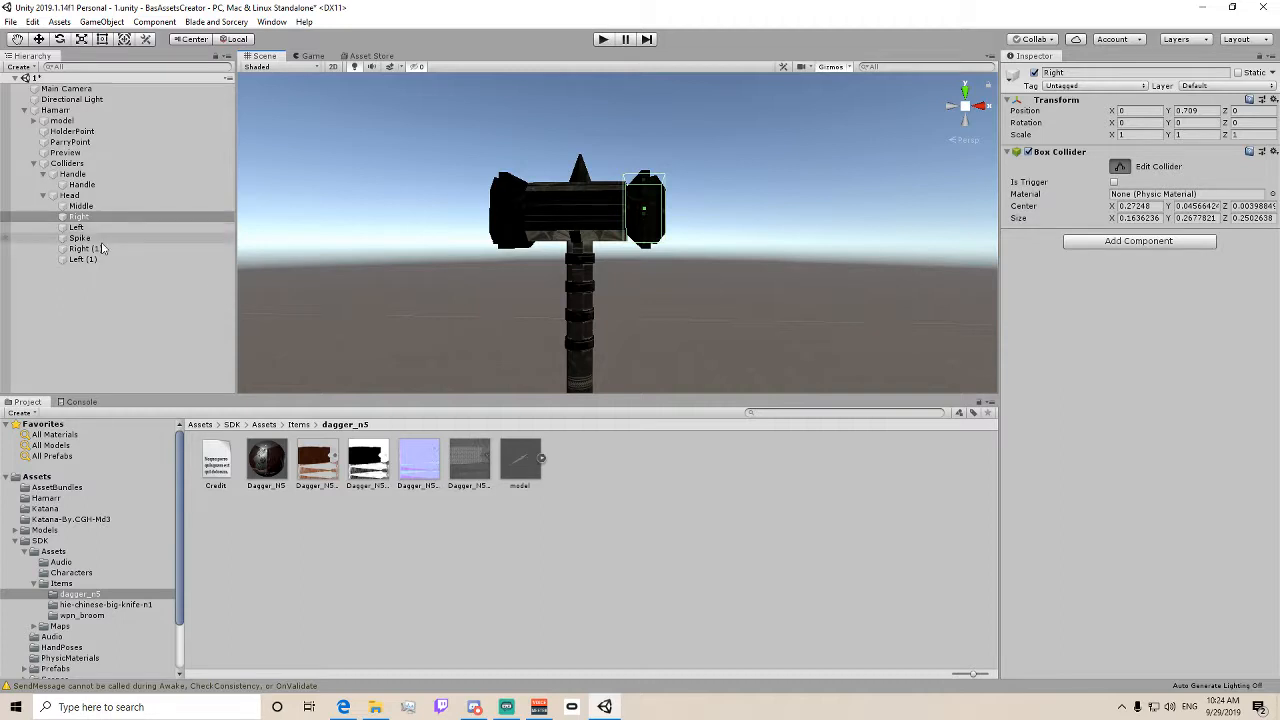
{"action": "left_click", "coordinate": [88, 248]}
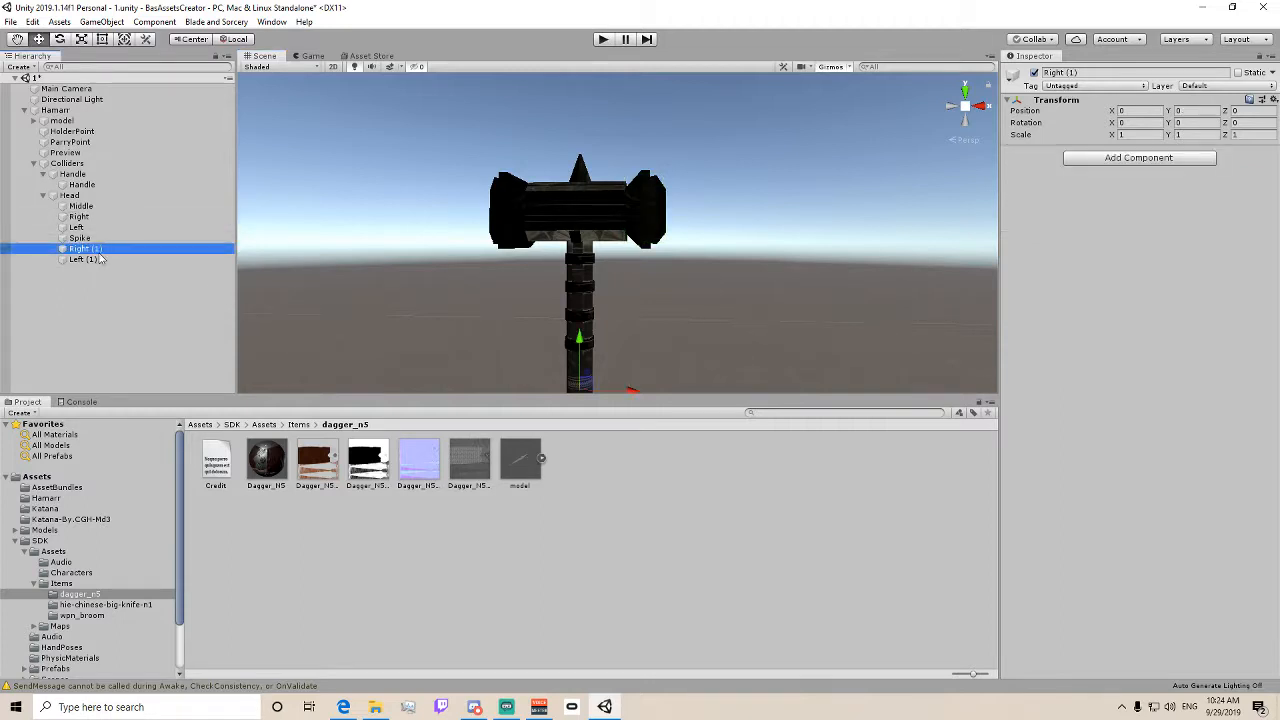
{"action": "key", "text": "Delete"}
{"action": "left_click", "coordinate": [86, 248]}
{"action": "key", "text": "Delete"}
- Replace the old Left object with a duplicate of Right, collider included, renamed Left
{"action": "left_click", "coordinate": [80, 216]}
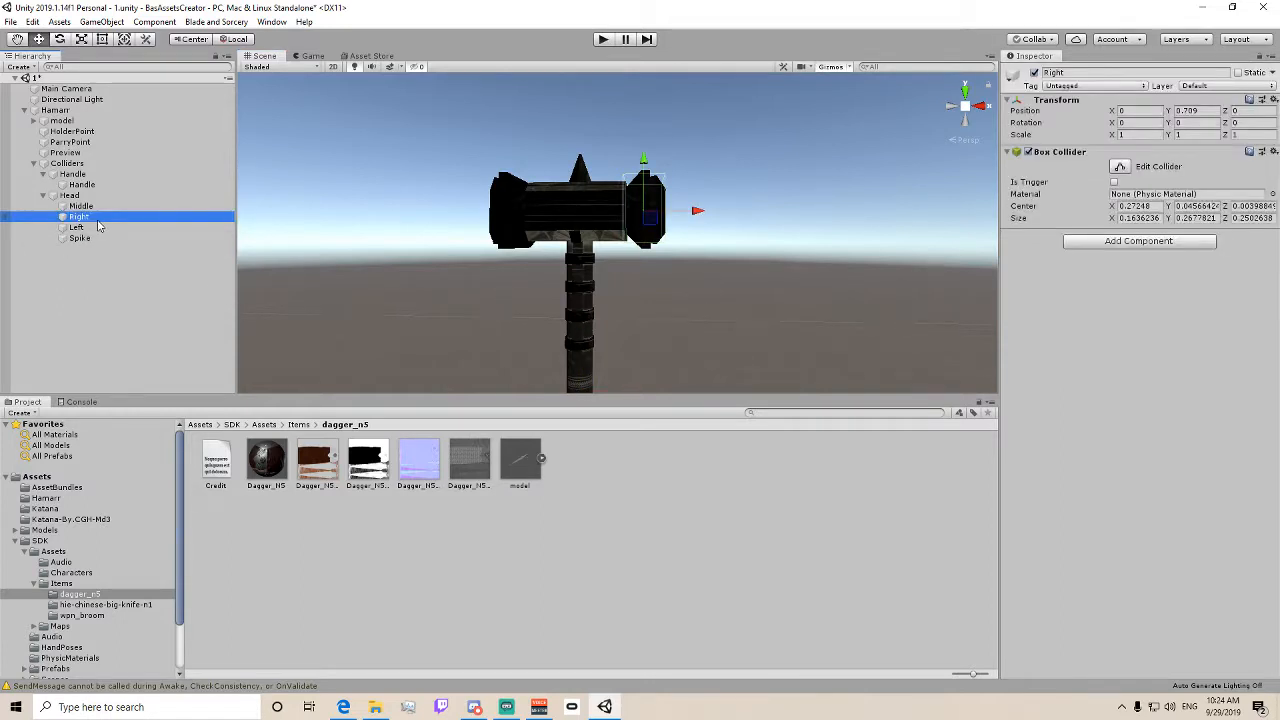
{"action": "right_click", "coordinate": [98, 221]}
{"action": "left_click", "coordinate": [138, 278]}
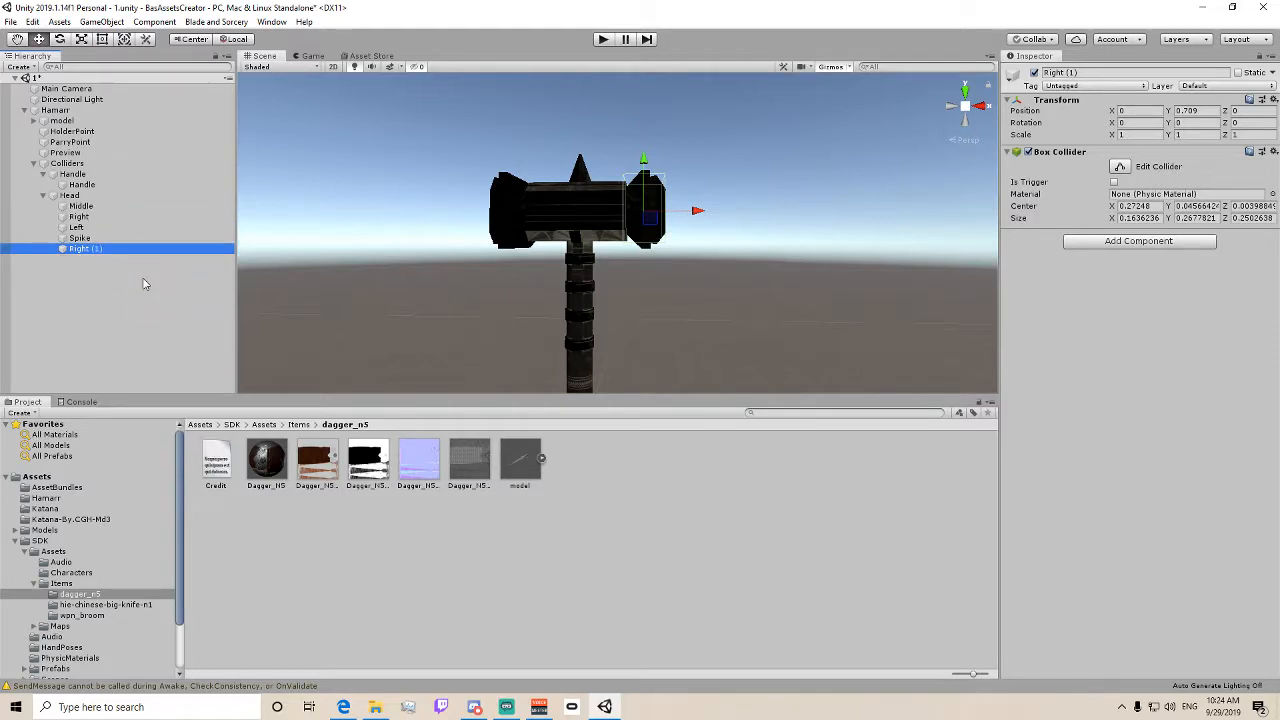
{"action": "key", "text": "F2"}
{"action": "type", "text": "Le"}
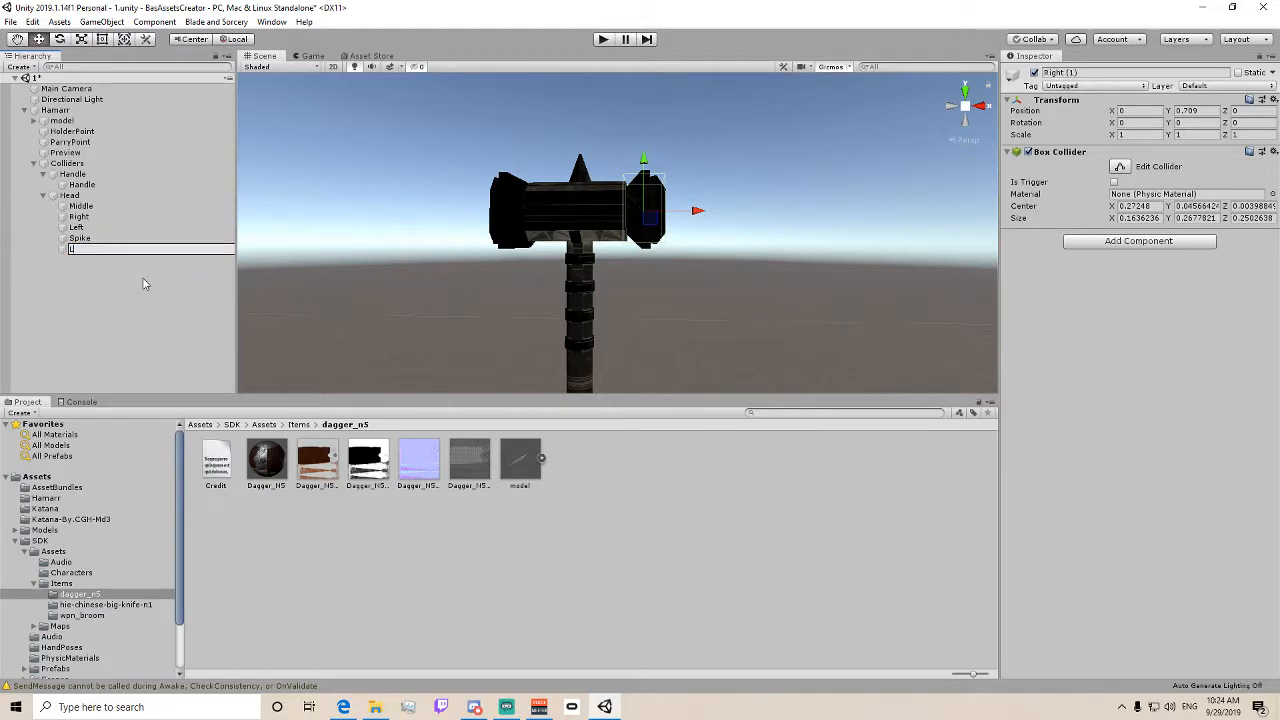
{"action": "type", "text": "ft"}
{"action": "key", "text": "Return"}
{"action": "left_click", "coordinate": [78, 228]}
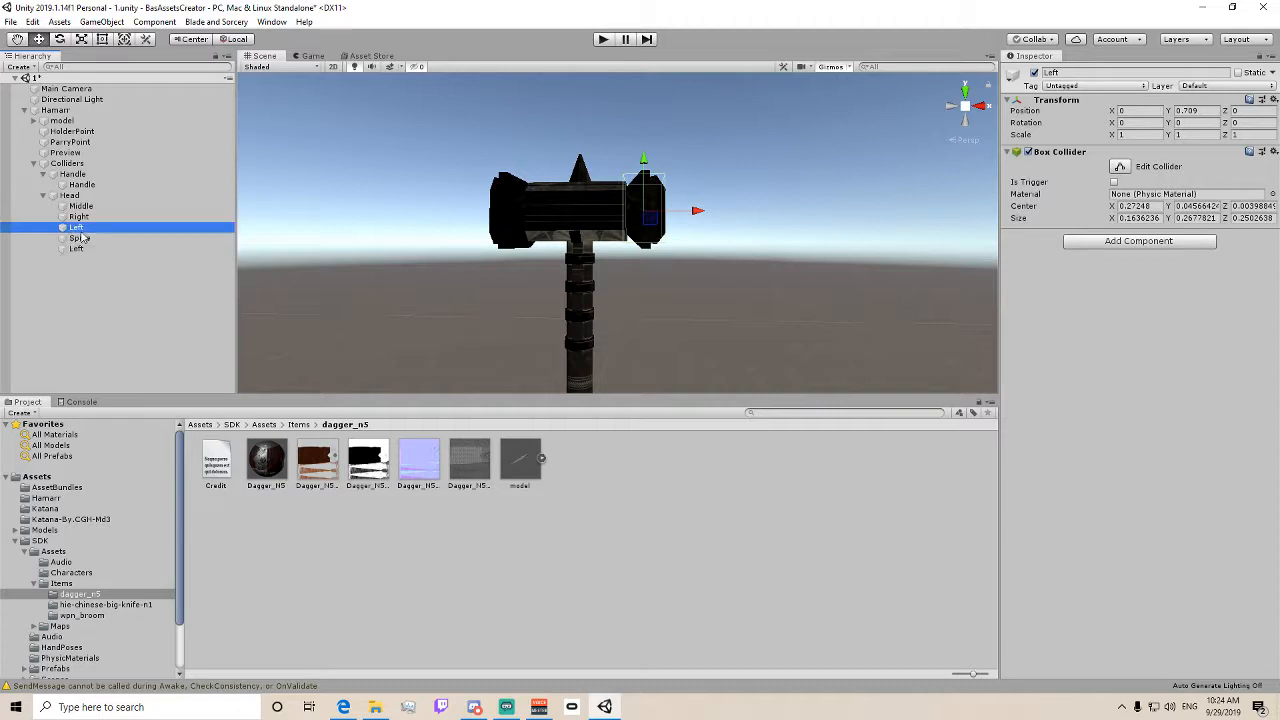
{"action": "key", "text": "Delete"}
- Move the new Left object along X to about -0.553, over the opposite face of the hammer head
{"action": "left_click", "coordinate": [79, 238]}
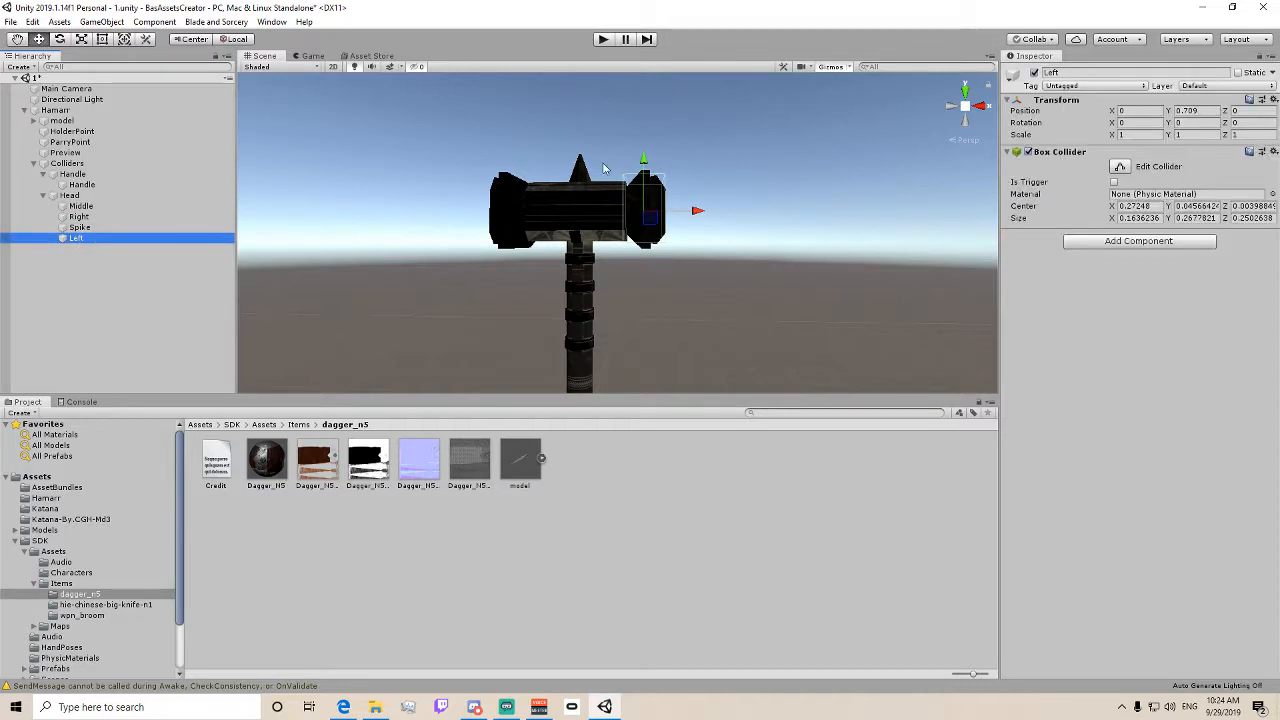
{"action": "left_click_drag", "start_coordinate": [668, 218], "coordinate": [564, 216]}
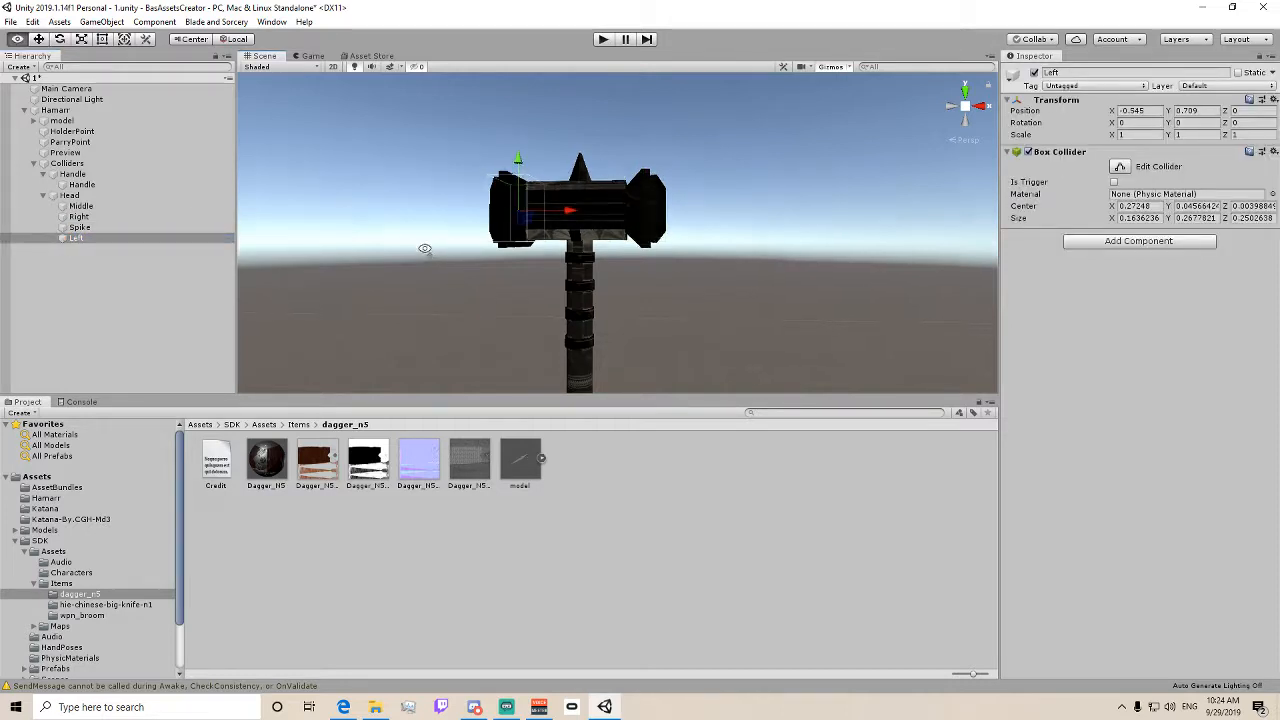
{"action": "right_click_drag", "start_coordinate": [426, 249], "coordinate": [516, 248]}
{"action": "middle_click_drag", "start_coordinate": [471, 254], "coordinate": [585, 261]}
{"action": "left_click_drag", "start_coordinate": [576, 229], "coordinate": [567, 226]}
- Check Left's collider against the hammer face from several angles and shift the object to X -0.545
{"action": "middle_click_drag", "start_coordinate": [567, 222], "coordinate": [457, 264]}
{"action": "right_click_drag", "start_coordinate": [457, 264], "coordinate": [441, 264]}
{"action": "scroll", "coordinate": [441, 269], "scroll_direction": "up", "scroll_amount": 5}
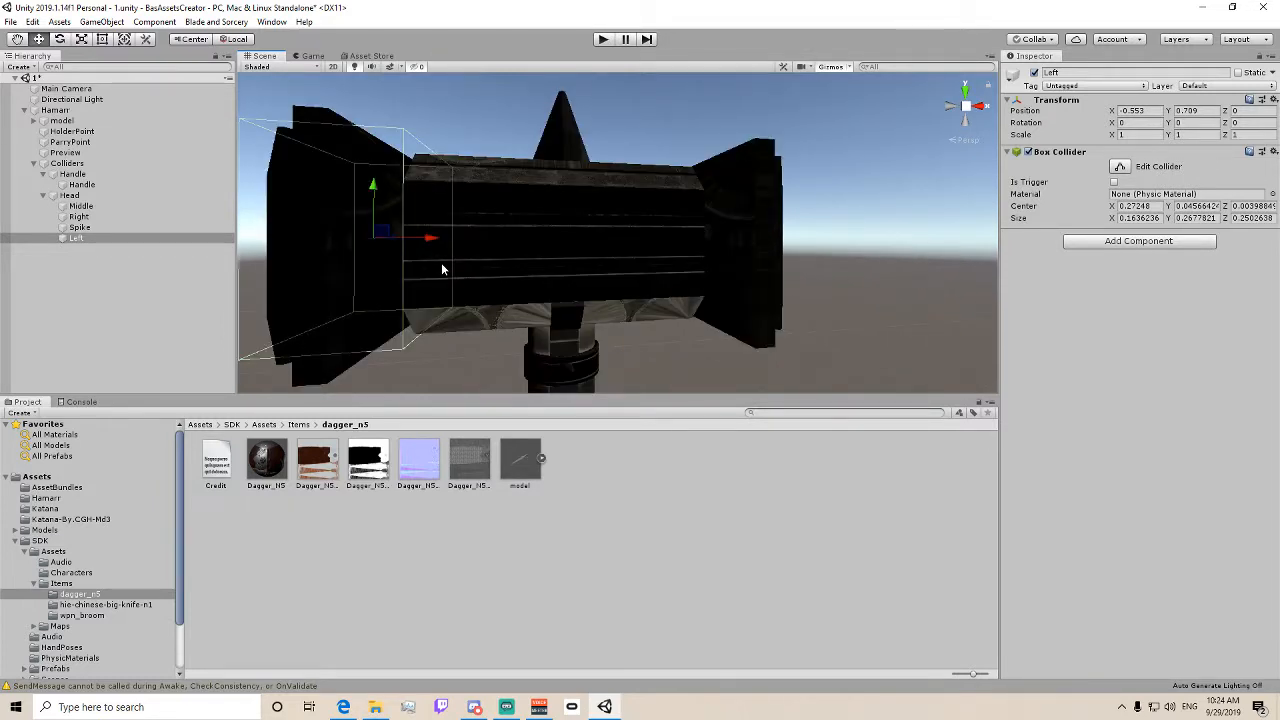
{"action": "left_click", "coordinate": [442, 269]}
{"action": "left_click", "coordinate": [117, 241]}
{"action": "middle_click_drag", "start_coordinate": [325, 212], "coordinate": [458, 203]}
{"action": "scroll", "coordinate": [458, 203], "scroll_direction": "down", "scroll_amount": 5}
{"action": "scroll", "coordinate": [504, 211], "scroll_direction": "up", "scroll_amount": 4}
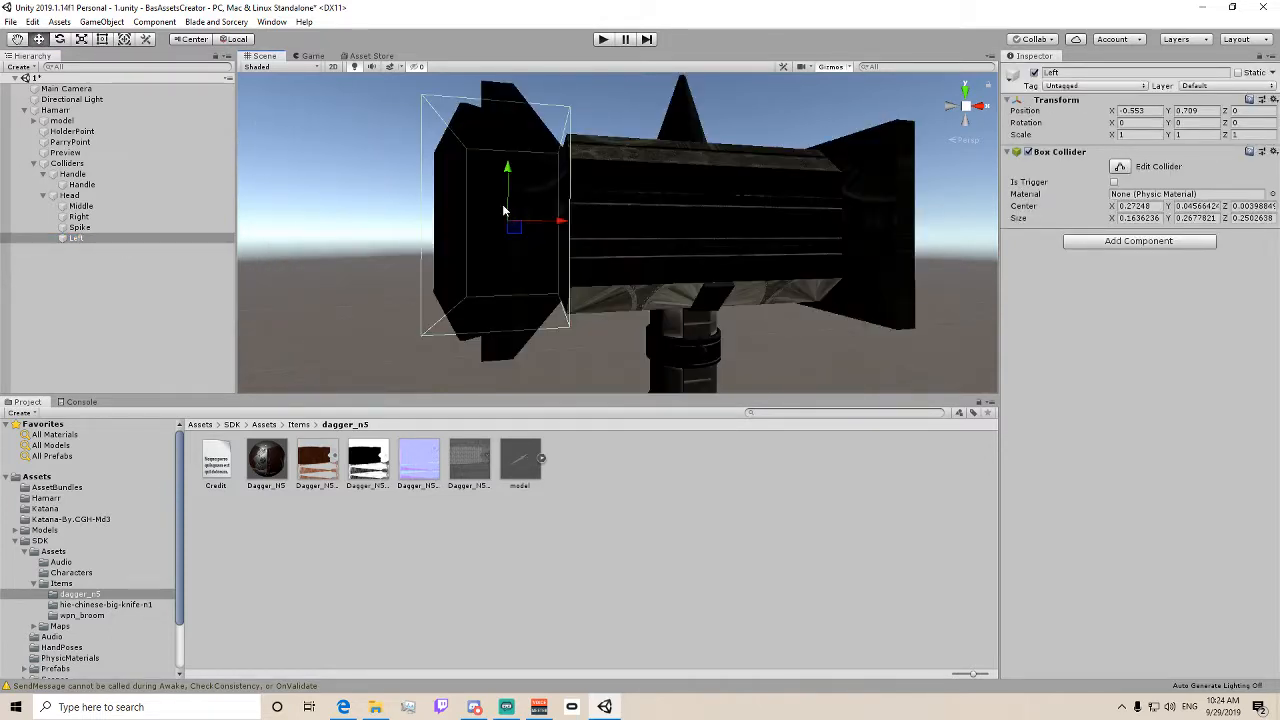
{"action": "left_click", "coordinate": [967, 109]}
{"action": "left_click", "coordinate": [967, 109]}
{"action": "left_click", "coordinate": [965, 108]}
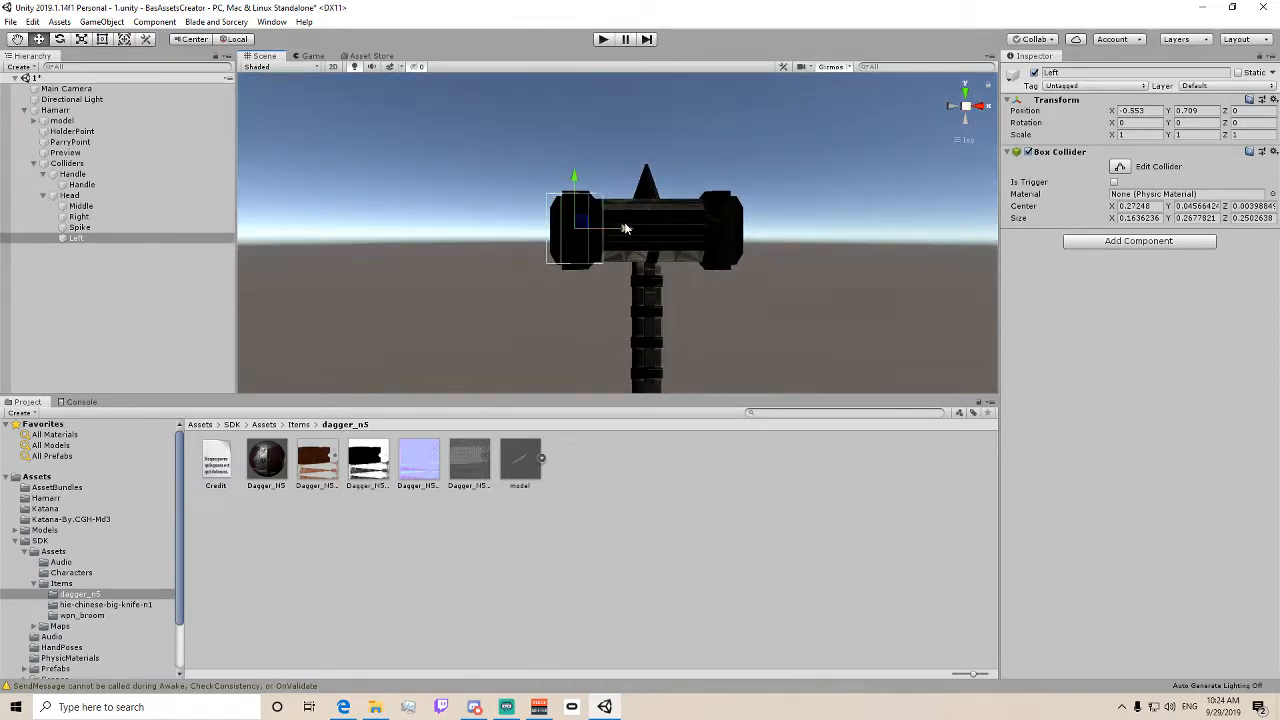
{"action": "left_click_drag", "start_coordinate": [625, 228], "coordinate": [627, 228]}
{"action": "scroll", "coordinate": [621, 227], "scroll_direction": "up", "scroll_amount": 3}
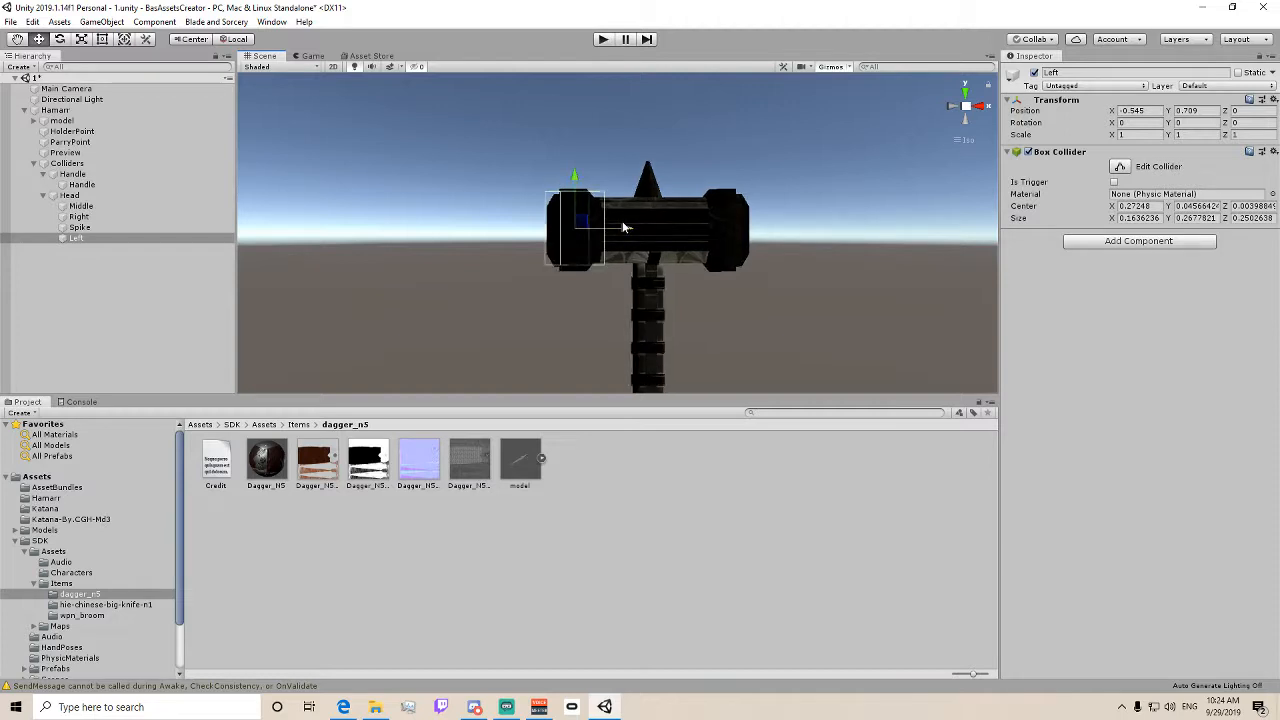
{"action": "scroll", "coordinate": [622, 227], "scroll_direction": "up", "scroll_amount": 1}
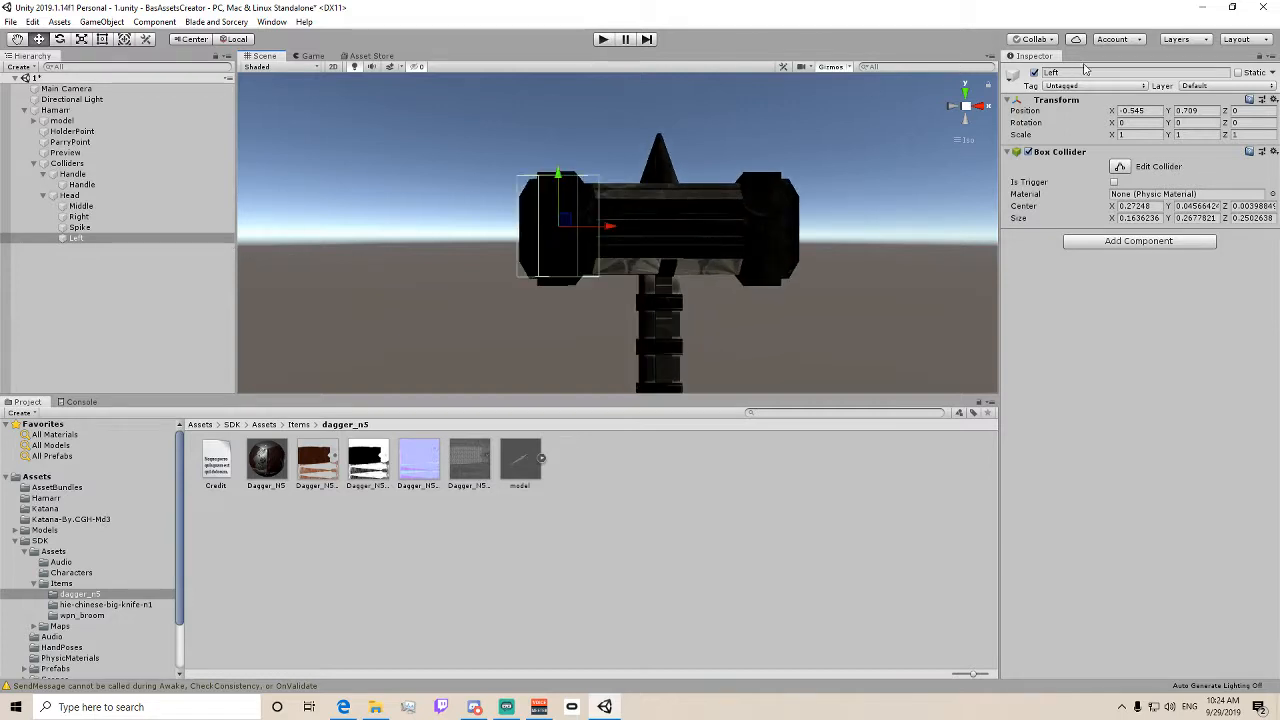
- Pull in the inner side of Left's box collider so it is about 0.149 wide
{"action": "left_click", "coordinate": [1120, 167]}
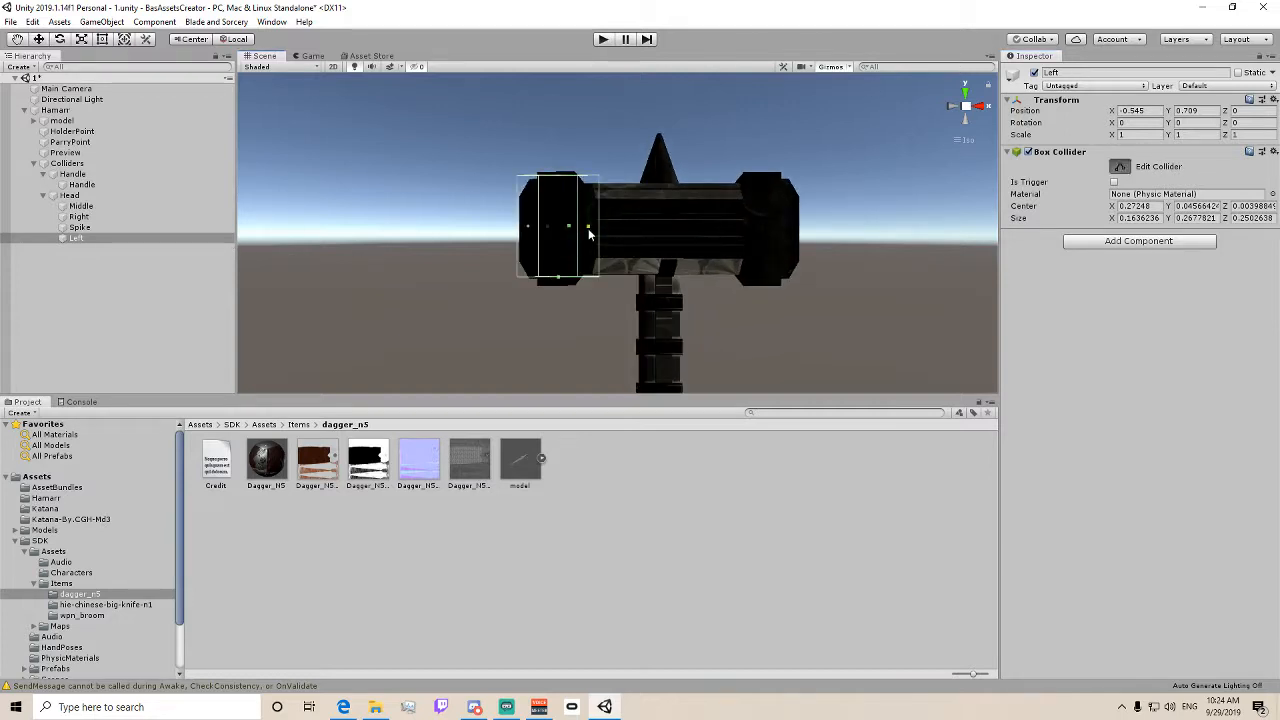
{"action": "left_click_drag", "start_coordinate": [588, 228], "coordinate": [583, 228]}
{"action": "middle_click_drag", "start_coordinate": [583, 228], "coordinate": [466, 252]}
{"action": "right_click_drag", "start_coordinate": [546, 243], "coordinate": [470, 309]}
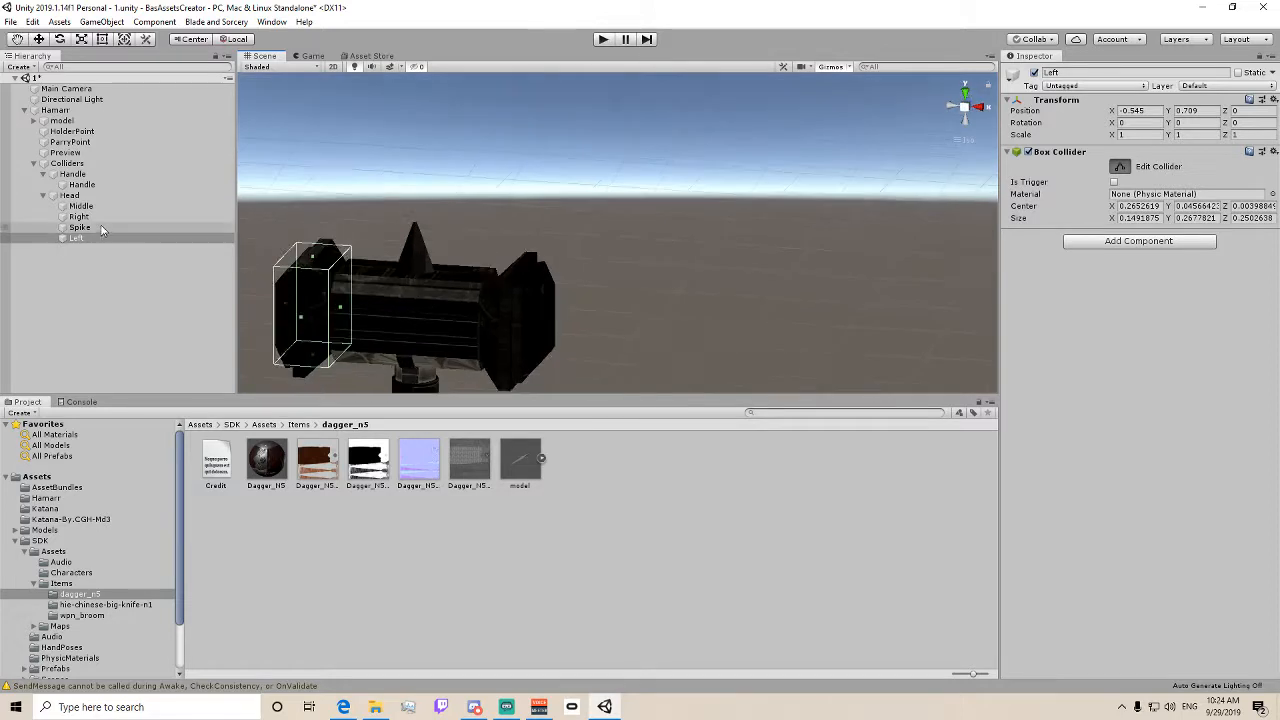
- Pull in the inner side of Right's box collider to about 0.150 wide, and compare it with Left's collider
{"action": "left_click", "coordinate": [82, 217]}
{"action": "right_click_drag", "start_coordinate": [550, 193], "coordinate": [517, 210]}
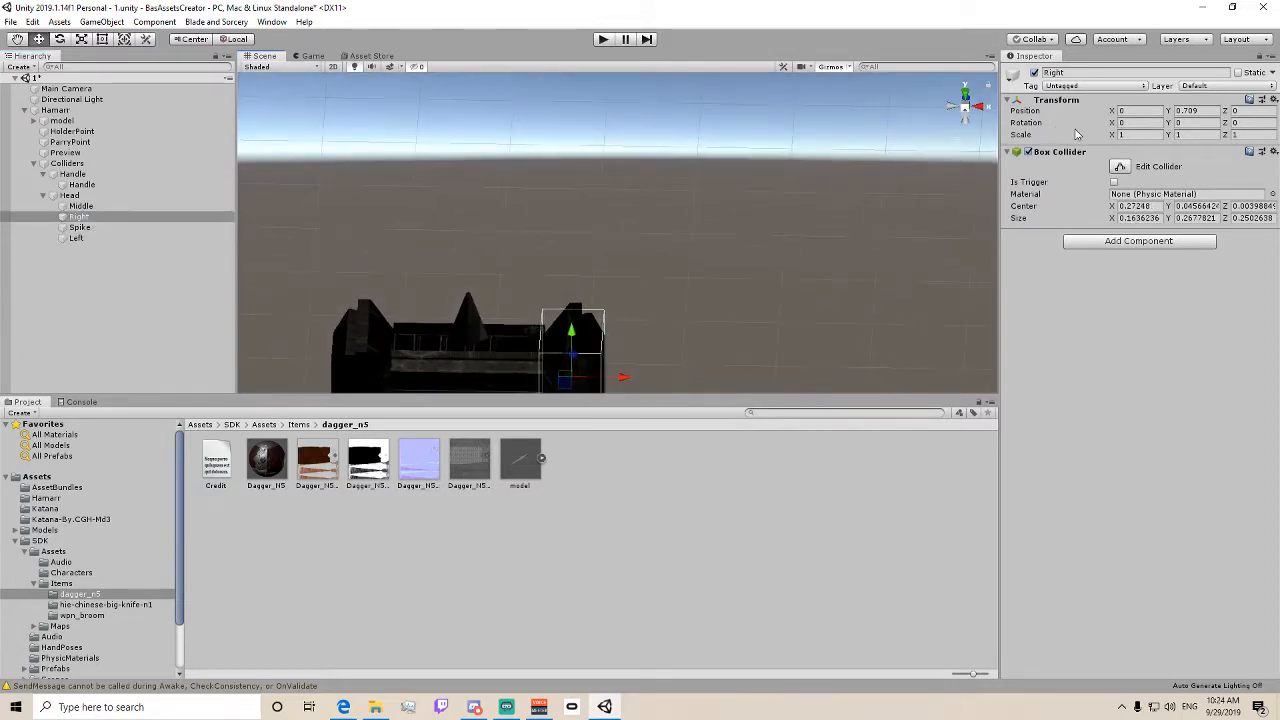
{"action": "left_click", "coordinate": [1120, 167]}
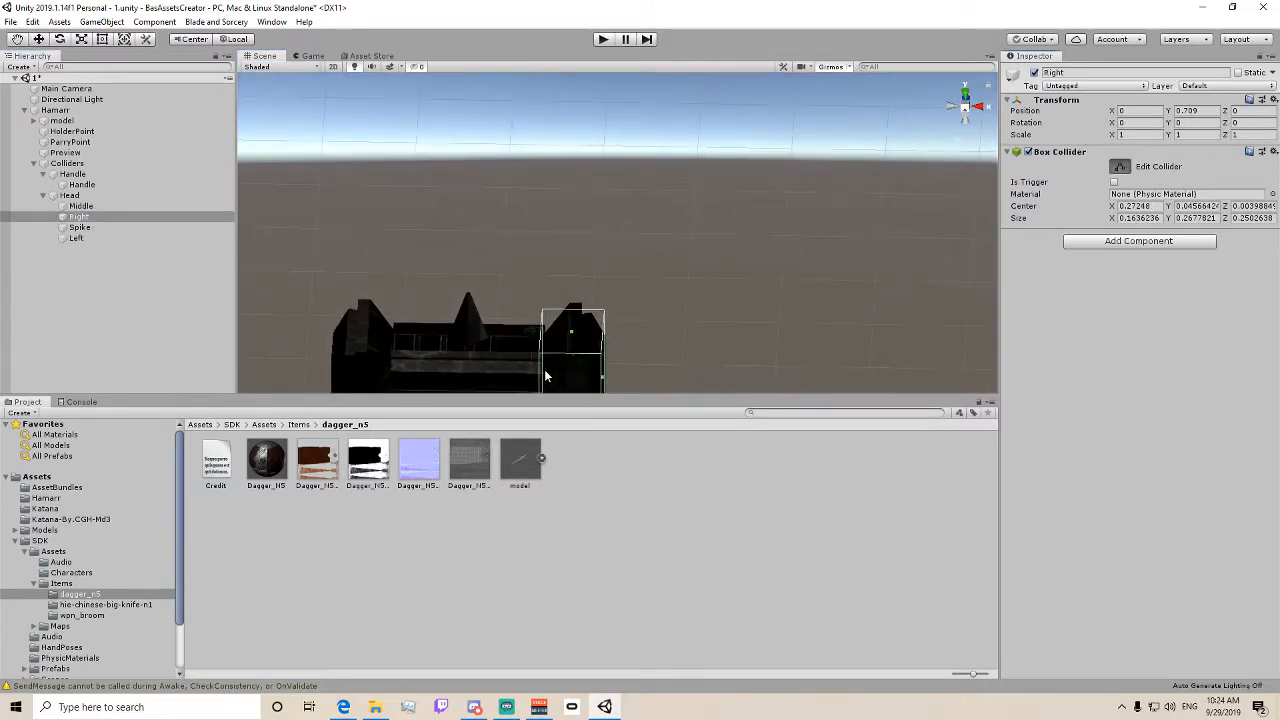
{"action": "left_click_drag", "start_coordinate": [573, 364], "coordinate": [551, 320], "text": "alt"}
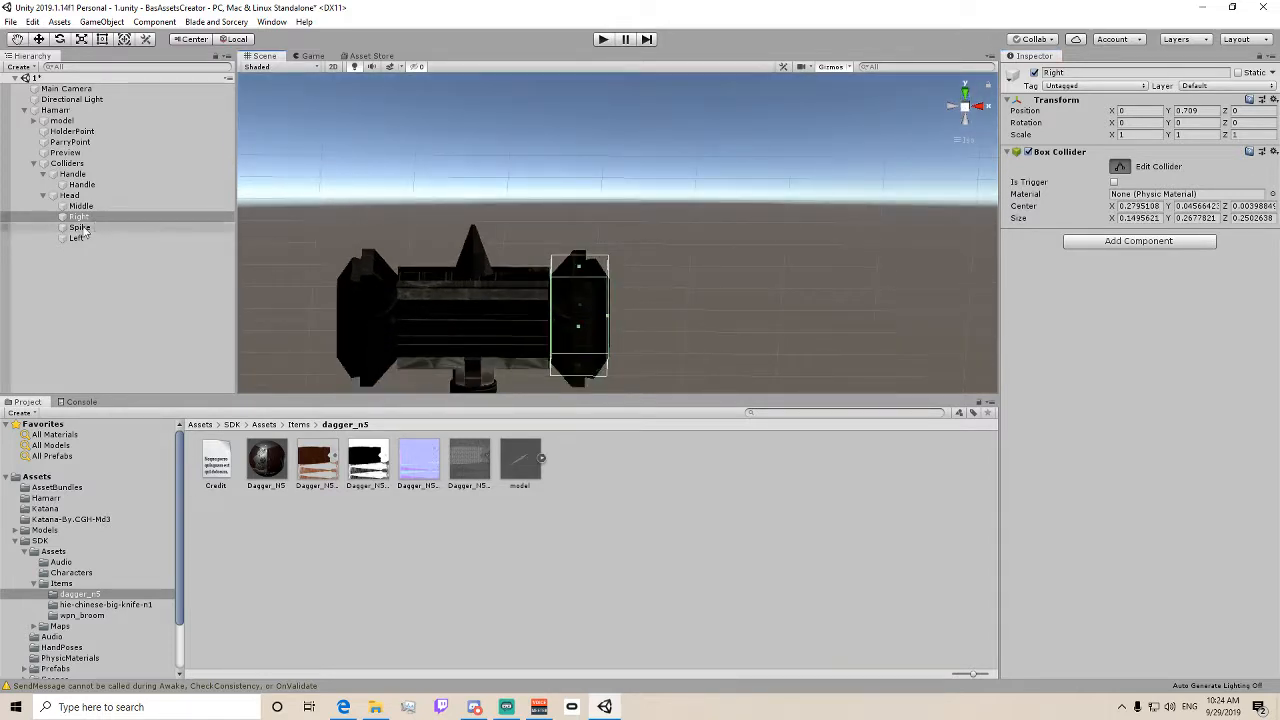
{"action": "left_click", "coordinate": [77, 238]}
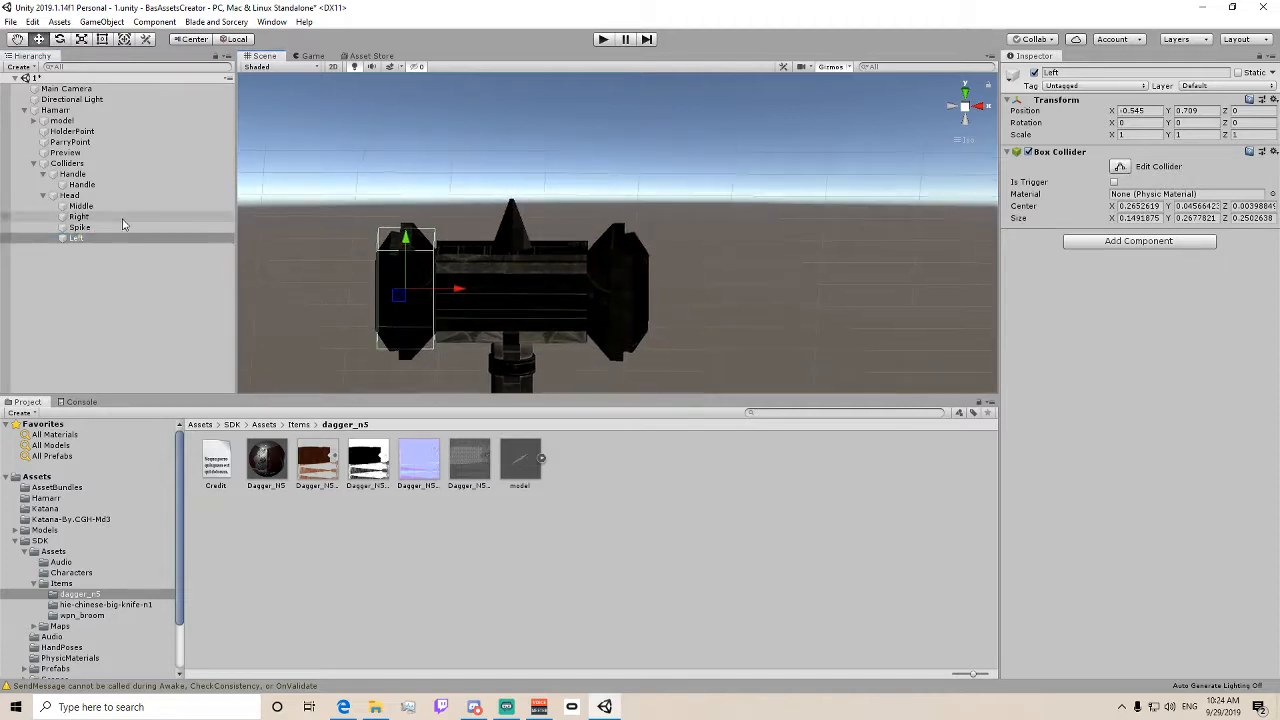
- Create an empty object under Head and name it Right 2
{"action": "left_click", "coordinate": [69, 195]}
{"action": "right_click", "coordinate": [72, 196]}
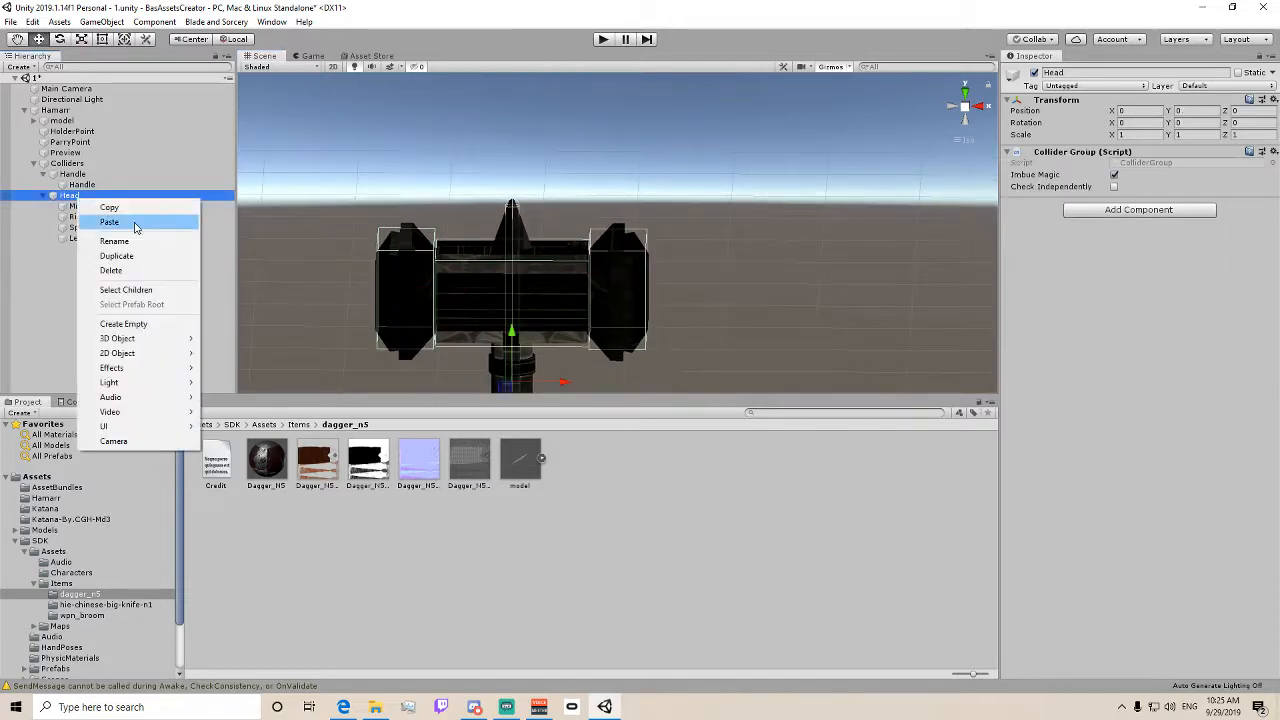
{"action": "left_click", "coordinate": [156, 324]}
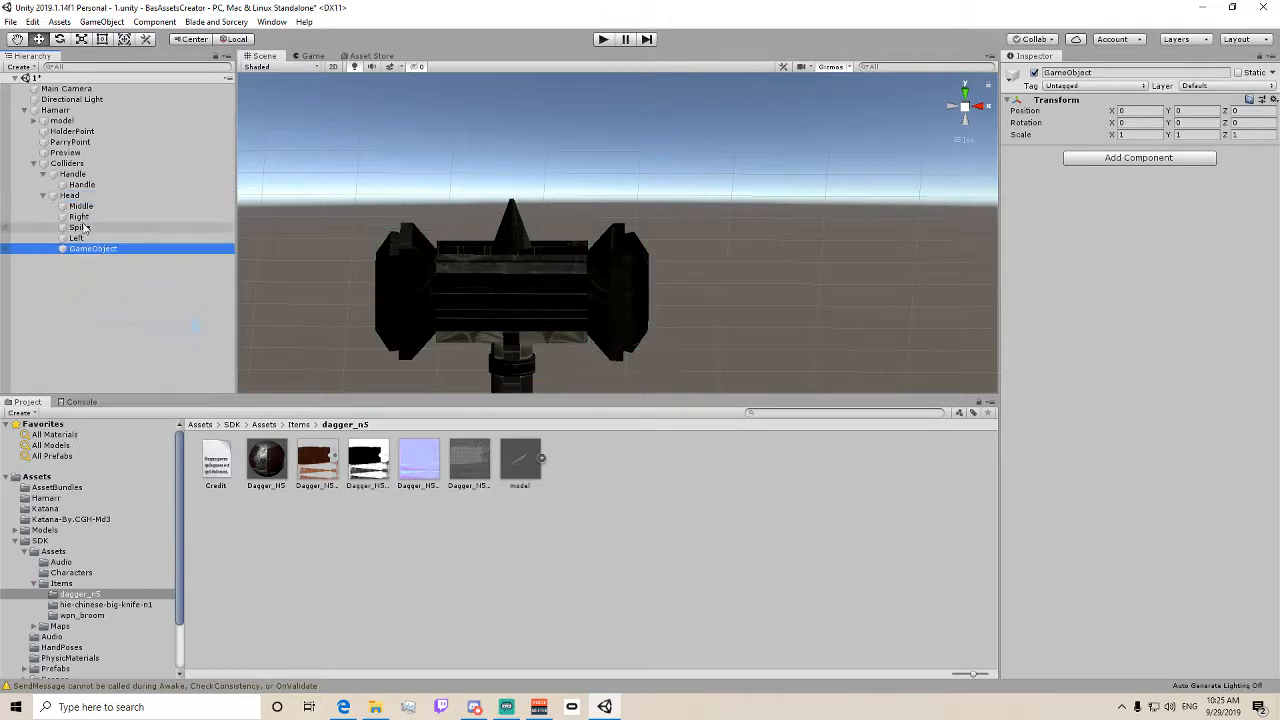
{"action": "key", "text": "F2"}
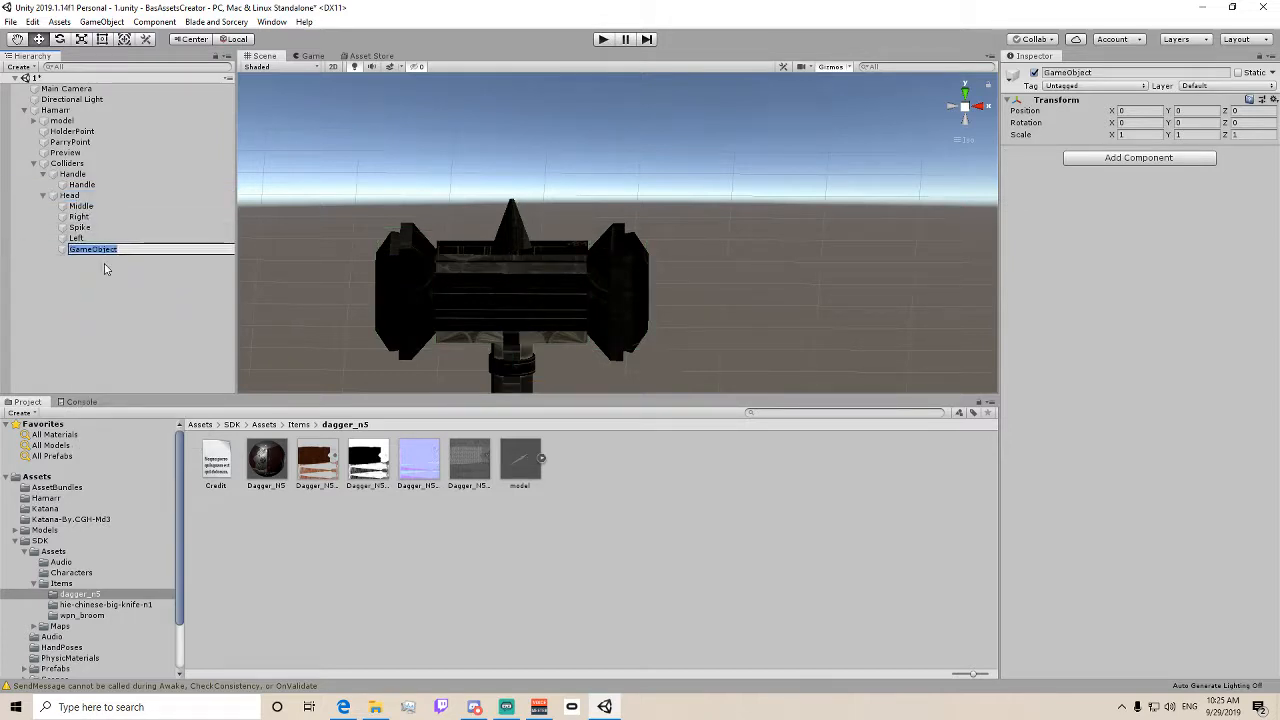
{"action": "type", "text": "Right 2"}
{"action": "key", "text": "Return"}
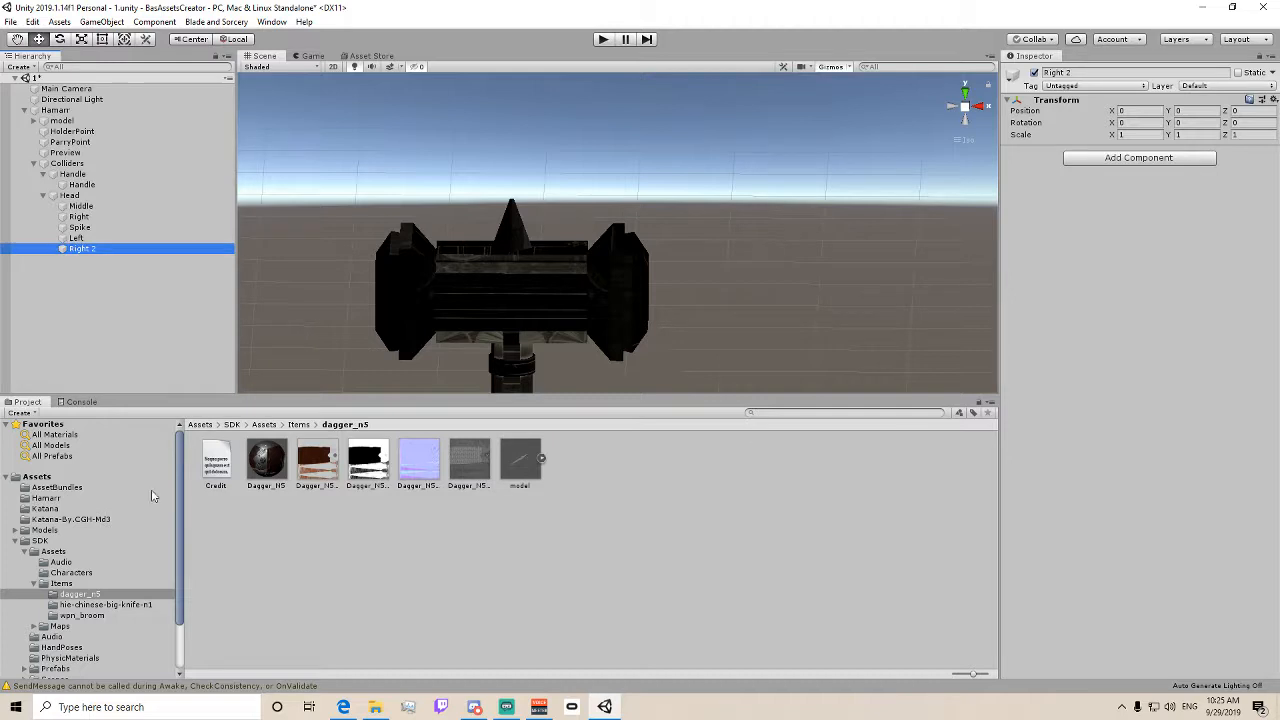
- Add a box collider to Right 2 and raise the object to Y 0.59, just below the hammer head
{"action": "left_click", "coordinate": [1148, 162]}
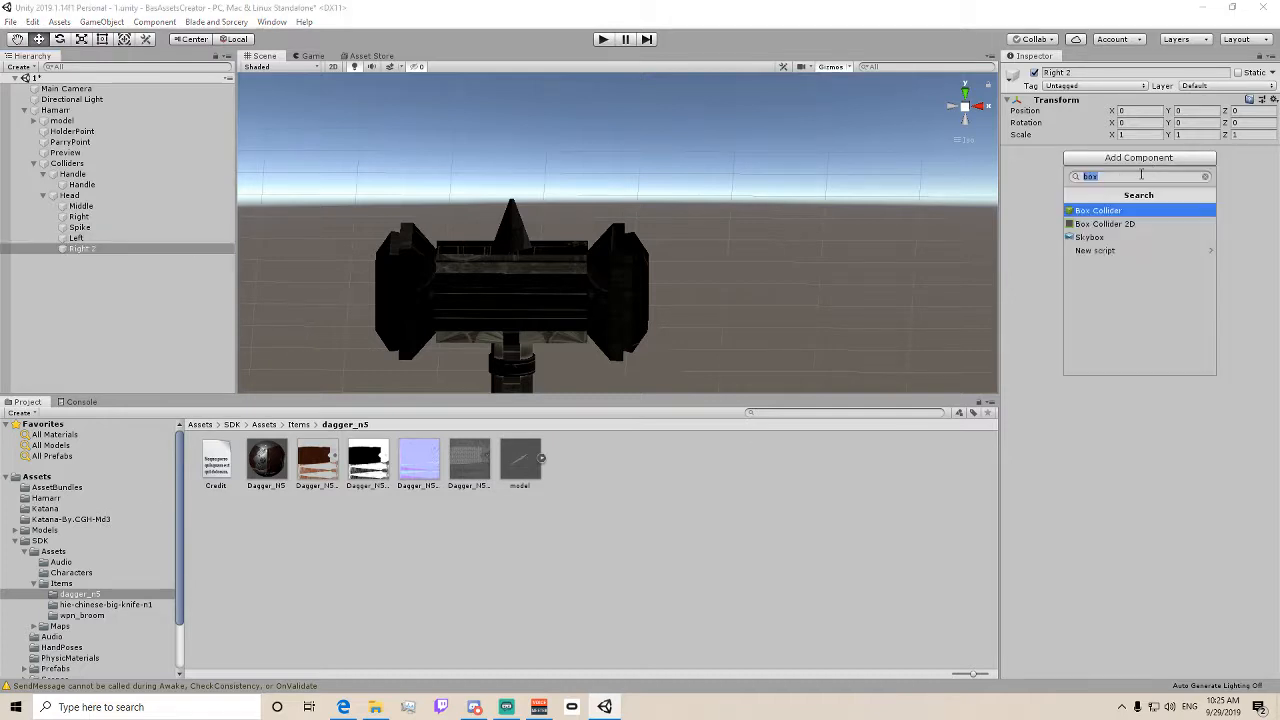
{"action": "left_click", "coordinate": [1100, 218]}
{"action": "middle_click_drag", "start_coordinate": [686, 296], "coordinate": [702, 204]}
{"action": "middle_click_drag", "start_coordinate": [635, 263], "coordinate": [667, 129]}
{"action": "left_click_drag", "start_coordinate": [565, 326], "coordinate": [580, 108]}
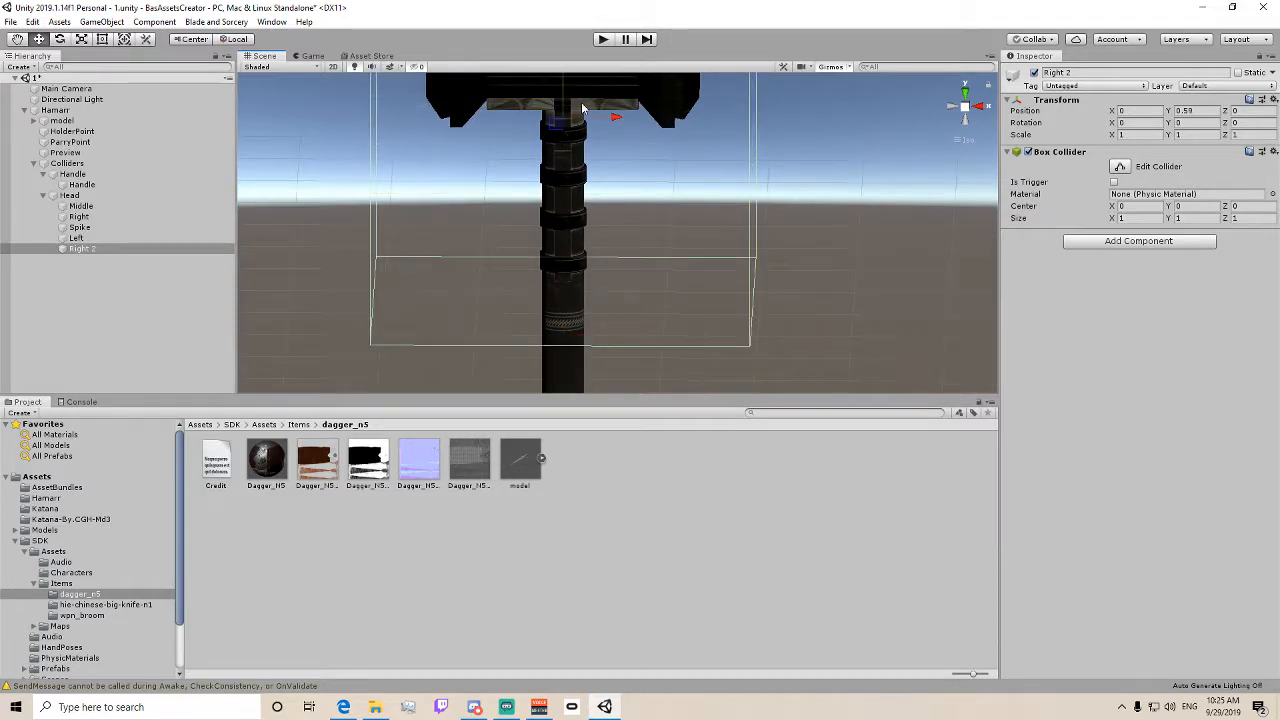
{"action": "middle_click_drag", "start_coordinate": [580, 108], "coordinate": [589, 298]}
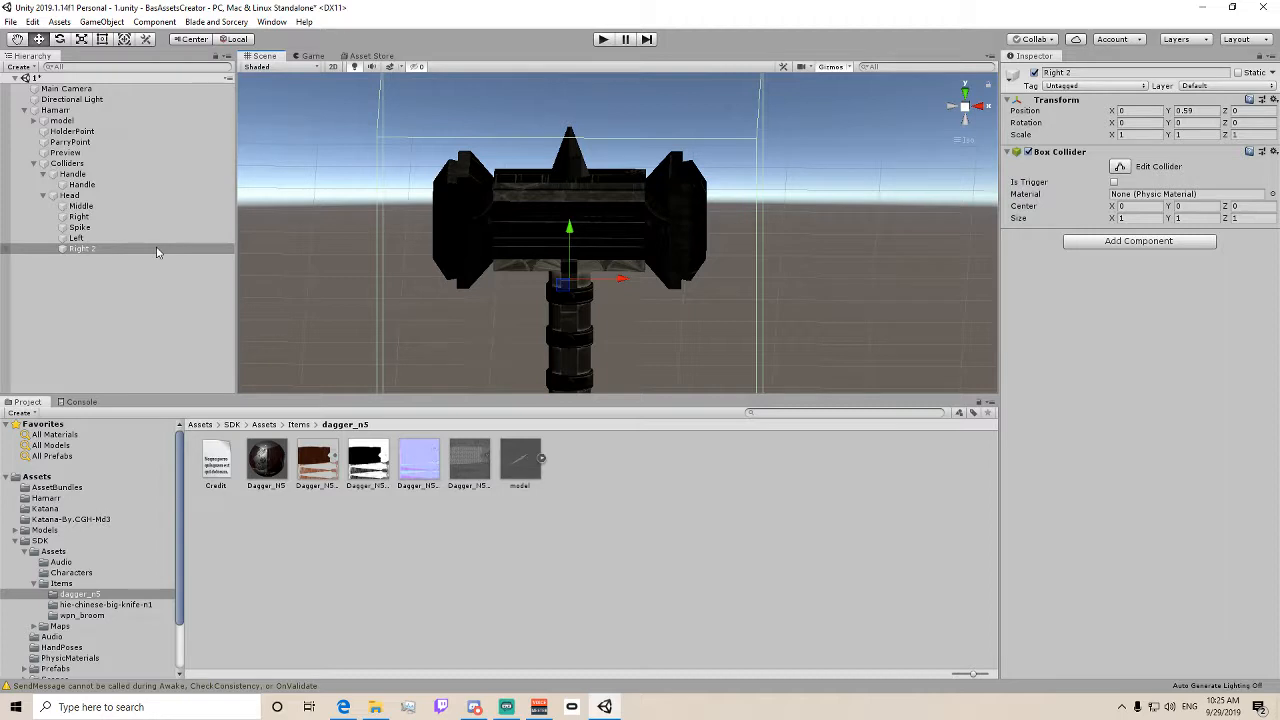
- Pull in one side of Right 2's box collider so it is about 0.270 wide along X
{"action": "left_click", "coordinate": [1166, 241]}
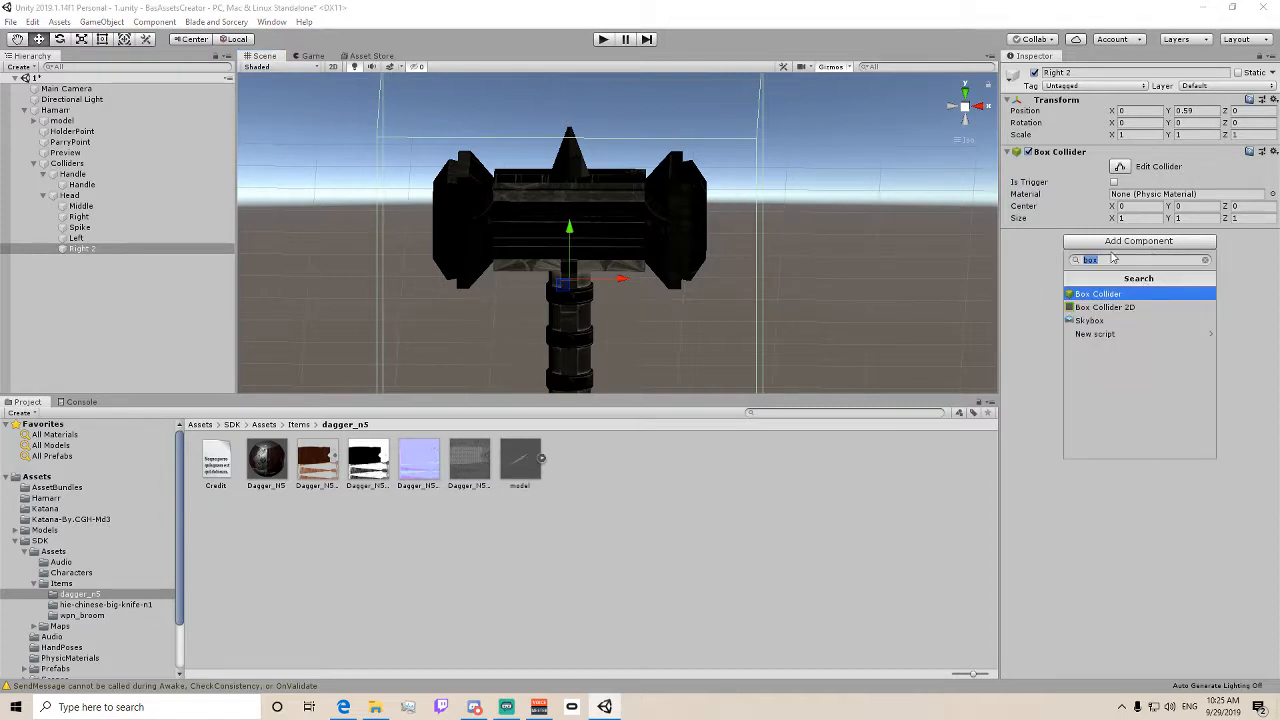
{"action": "left_click", "coordinate": [880, 258]}
{"action": "middle_click_drag", "start_coordinate": [880, 257], "coordinate": [728, 240]}
{"action": "right_click_drag", "start_coordinate": [728, 240], "coordinate": [403, 185]}
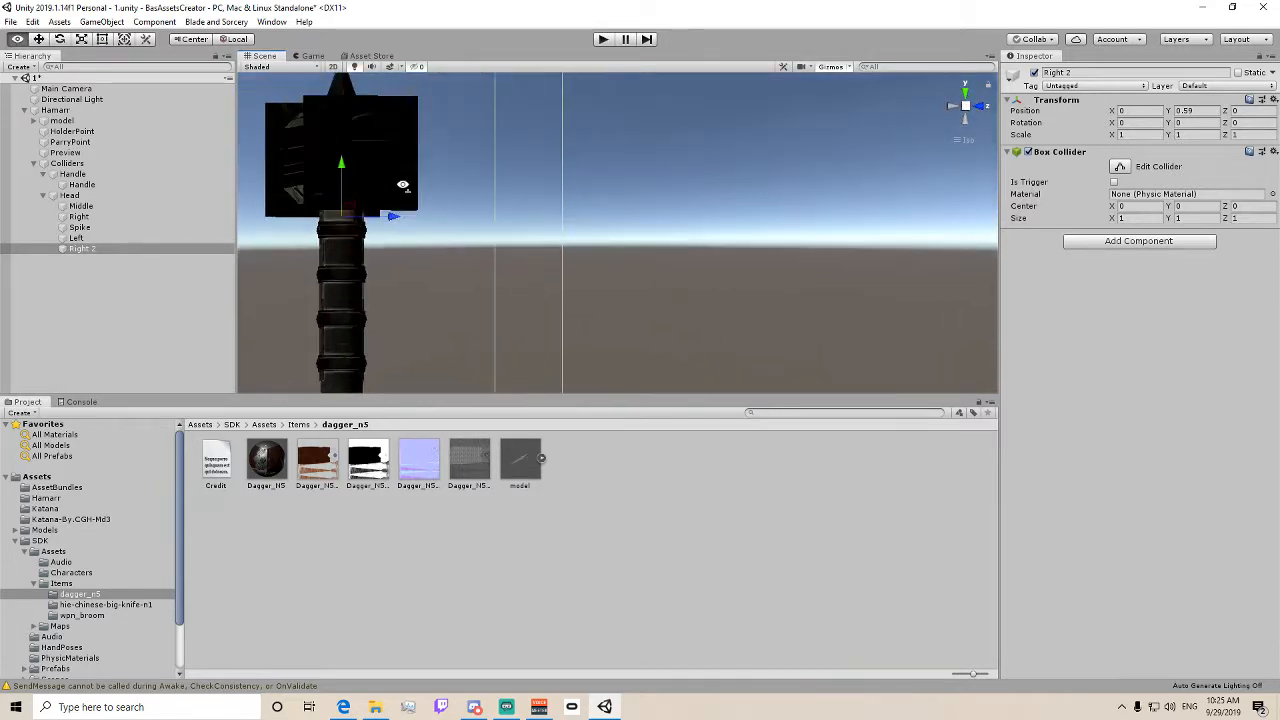
{"action": "middle_click_drag", "start_coordinate": [415, 187], "coordinate": [611, 213]}
{"action": "left_click", "coordinate": [1118, 169]}
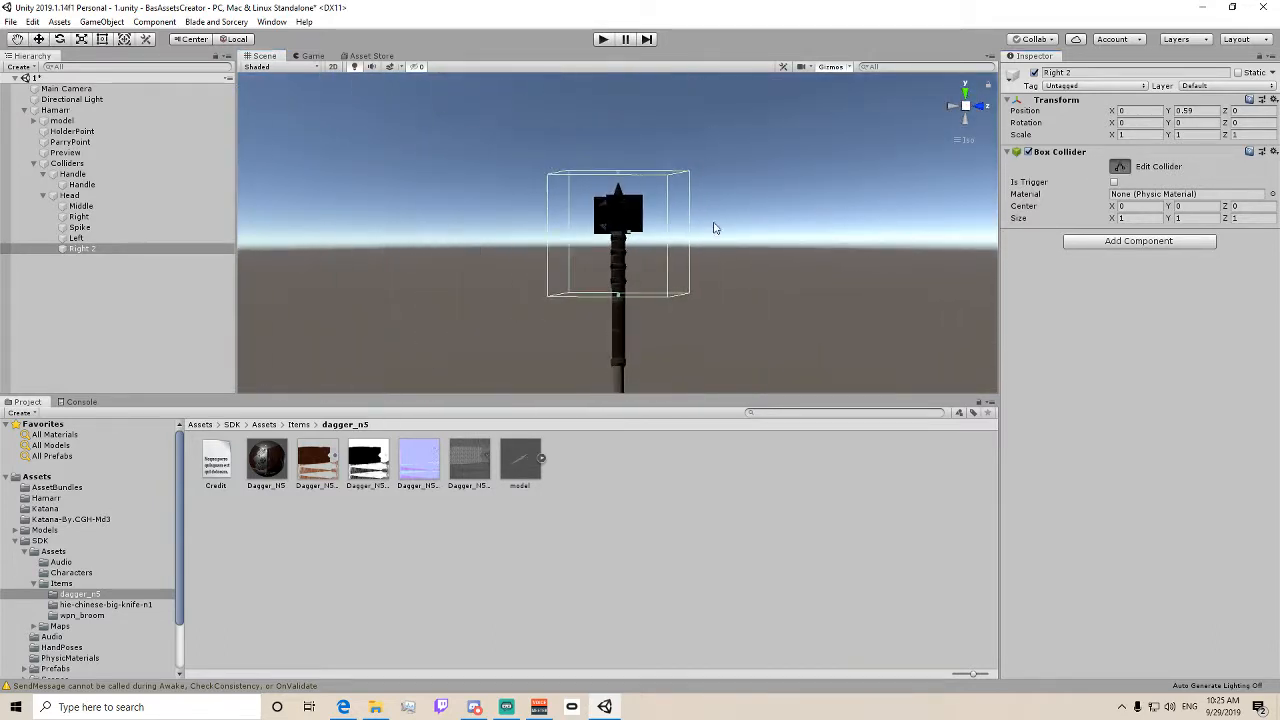
{"action": "left_click_drag", "start_coordinate": [629, 238], "coordinate": [626, 238]}
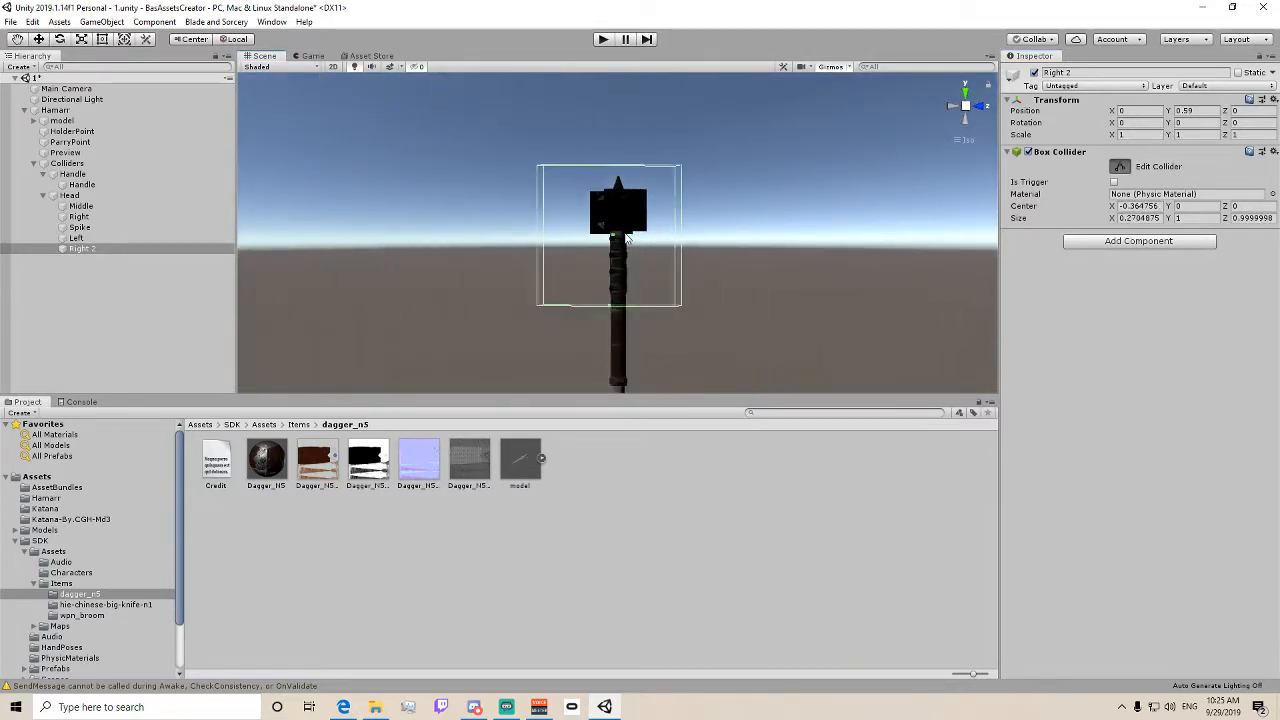
- Bring the underside and top of Right 2's box collider to the hammer head, making it about 0.281 high
{"action": "scroll", "coordinate": [626, 238], "scroll_direction": "up", "scroll_amount": 2}
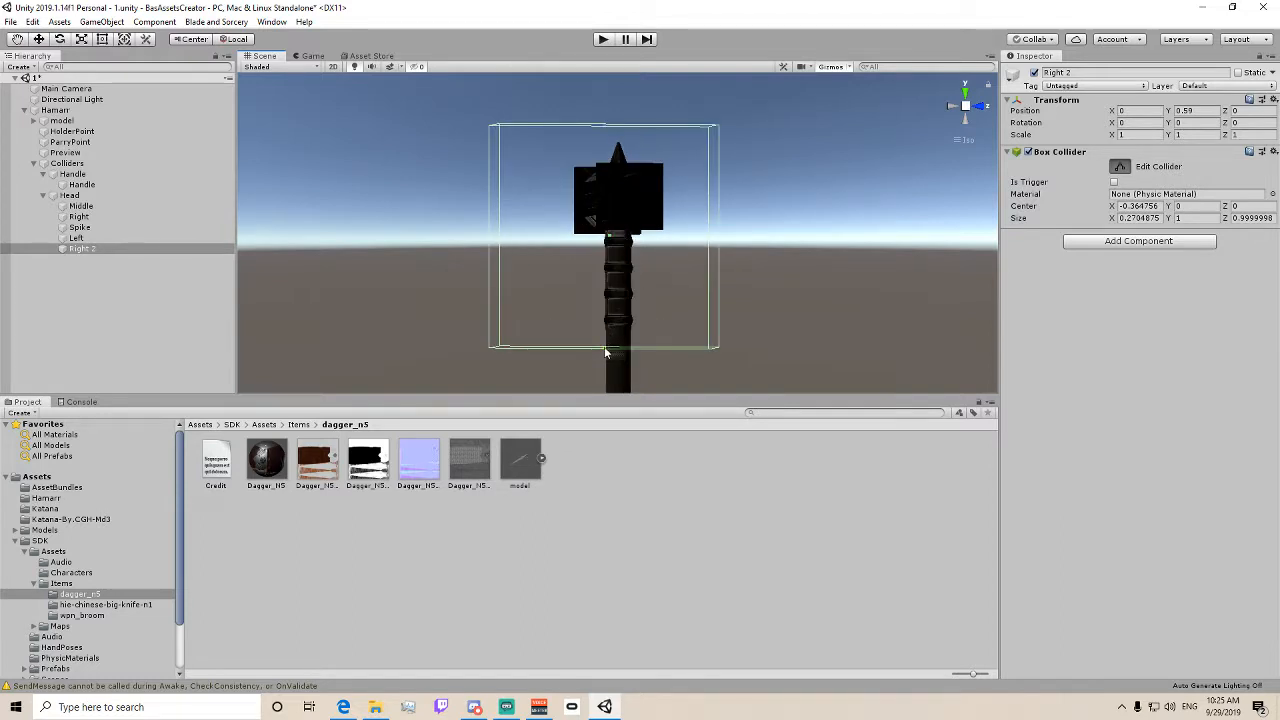
{"action": "left_click_drag", "start_coordinate": [605, 352], "coordinate": [608, 230]}
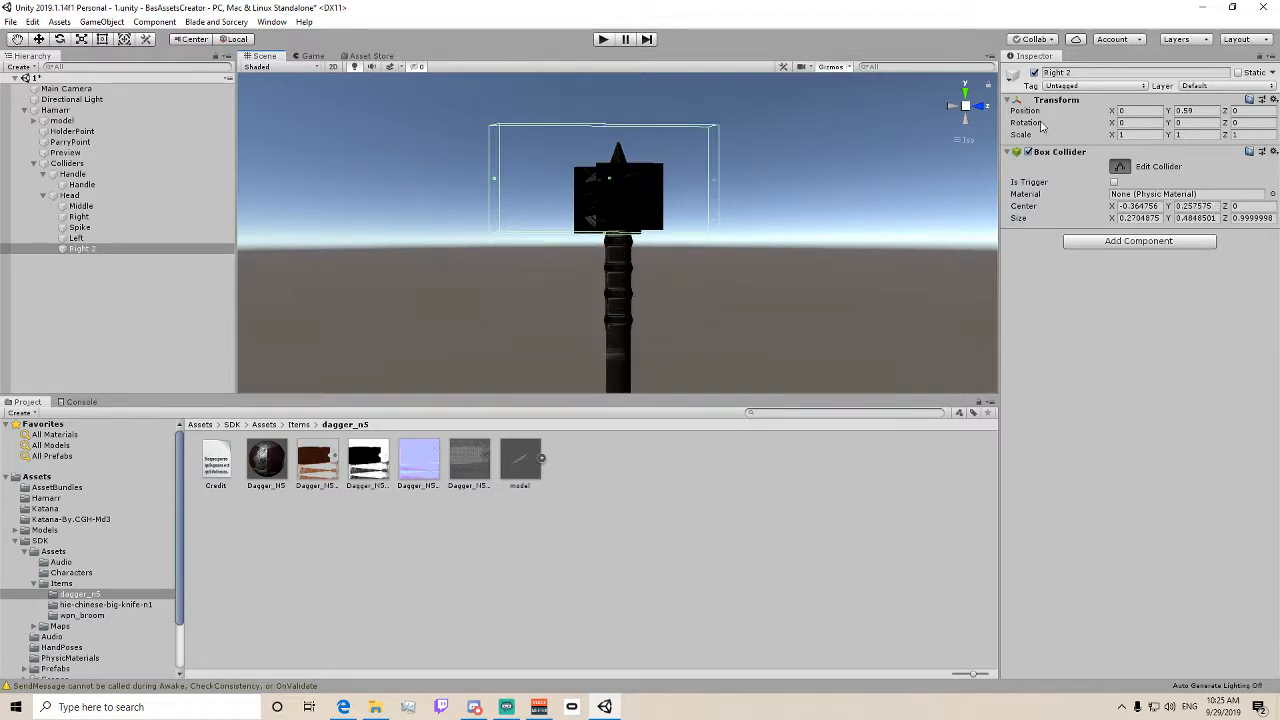
{"action": "left_click", "coordinate": [965, 106]}
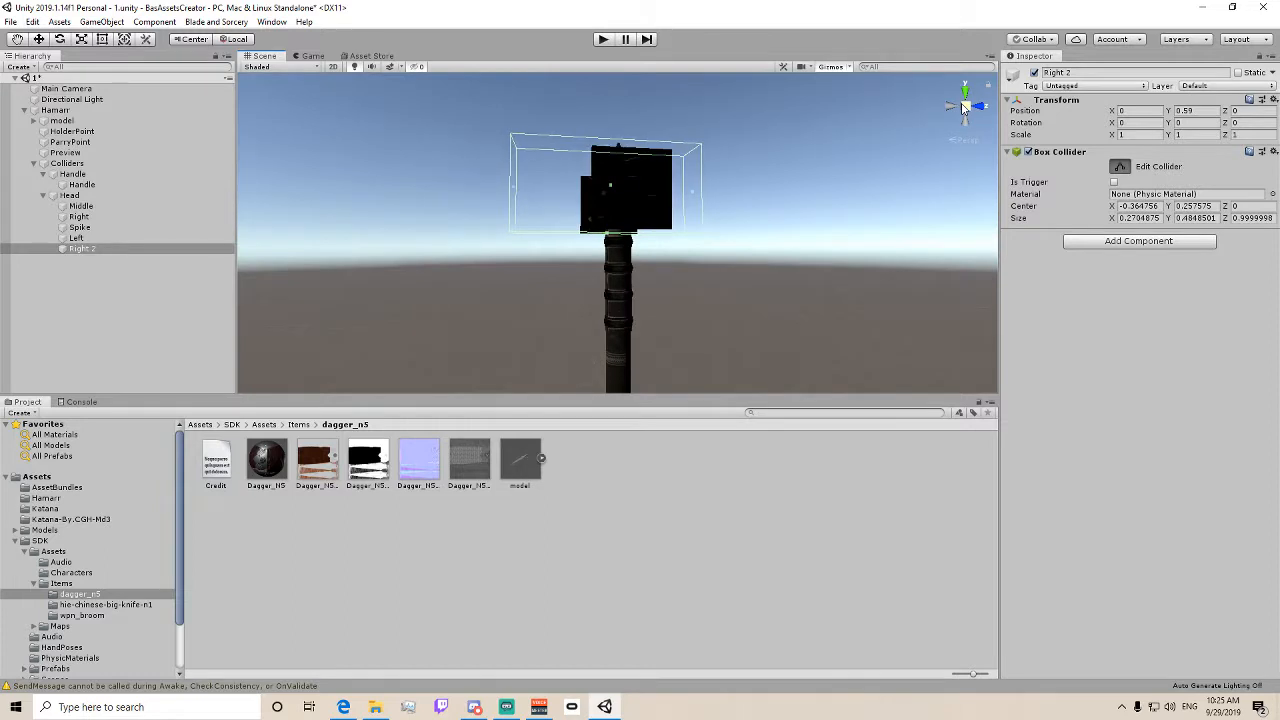
{"action": "left_click", "coordinate": [980, 108]}
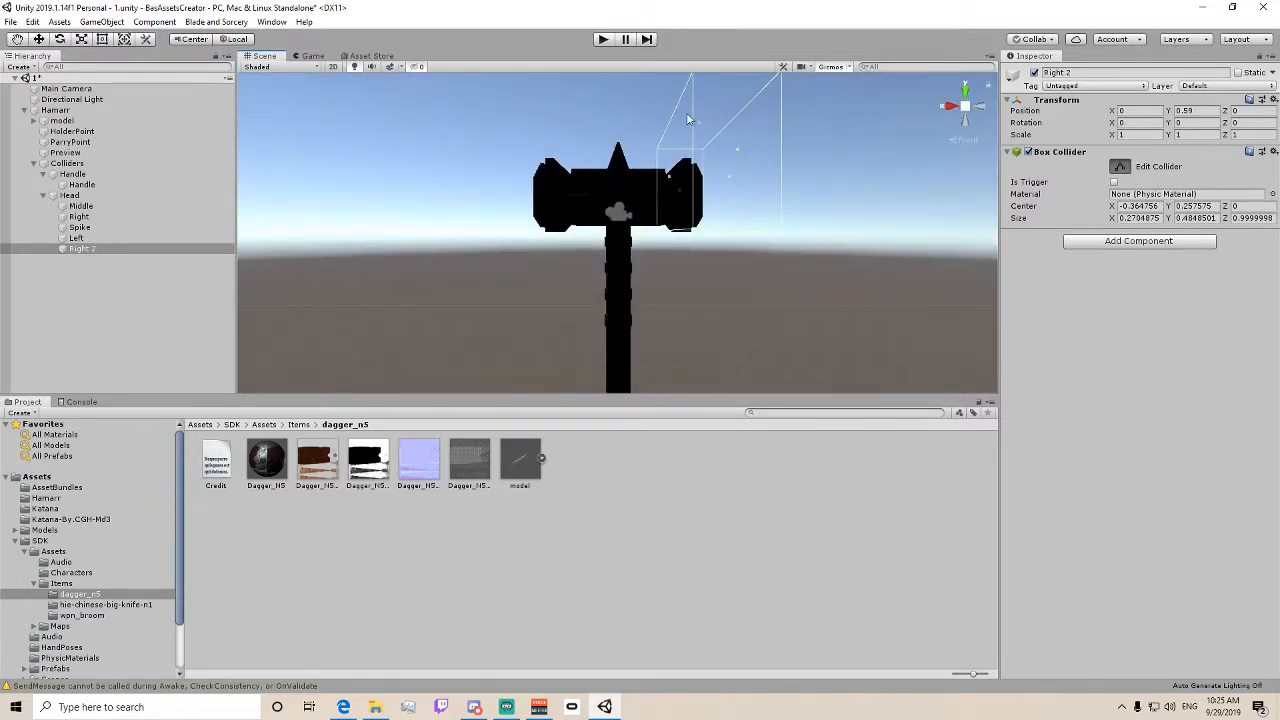
{"action": "left_click_drag", "start_coordinate": [700, 128], "coordinate": [731, 217]}
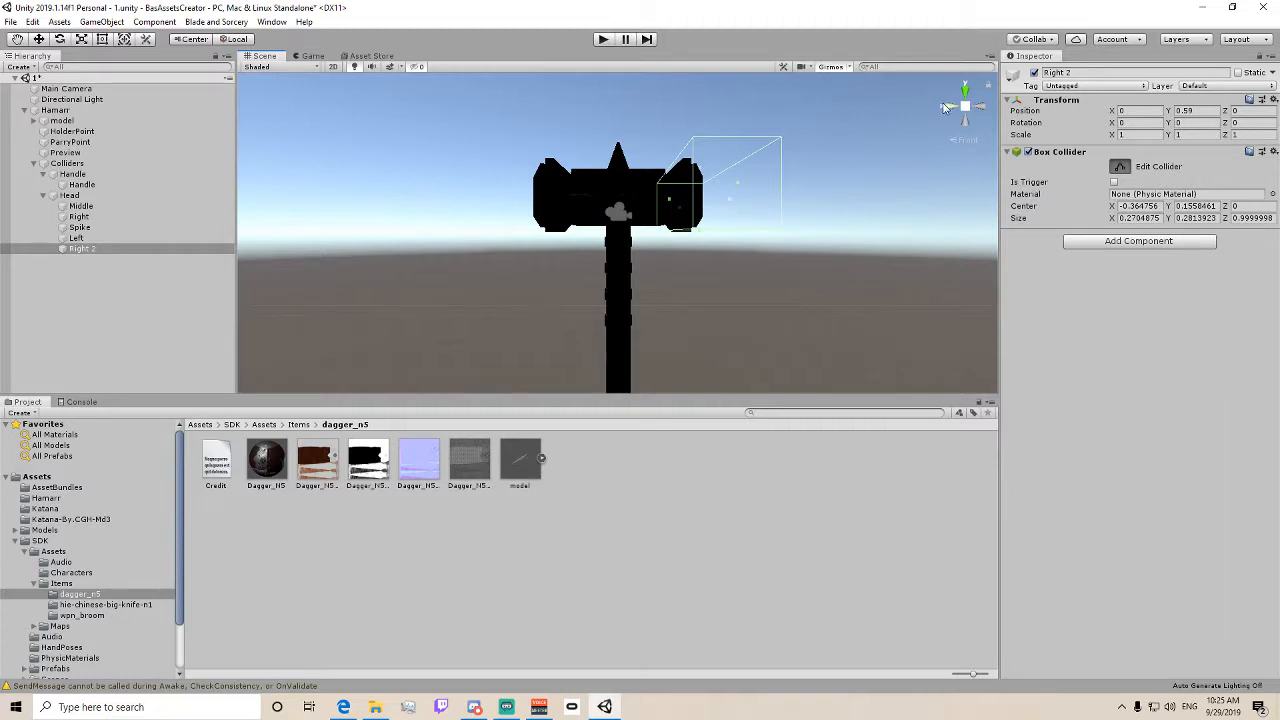
- Pull in the front and back of Right 2's box collider so it is about 0.344 deep along Z
{"action": "left_click", "coordinate": [945, 107]}
{"action": "left_click_drag", "start_coordinate": [710, 212], "coordinate": [652, 215]}
{"action": "left_click_drag", "start_coordinate": [530, 212], "coordinate": [587, 207]}
- Fit Right 2's box collider to the flared rim of the hammer head, about 0.069 wide and 0.292 high
{"action": "left_click", "coordinate": [950, 107]}
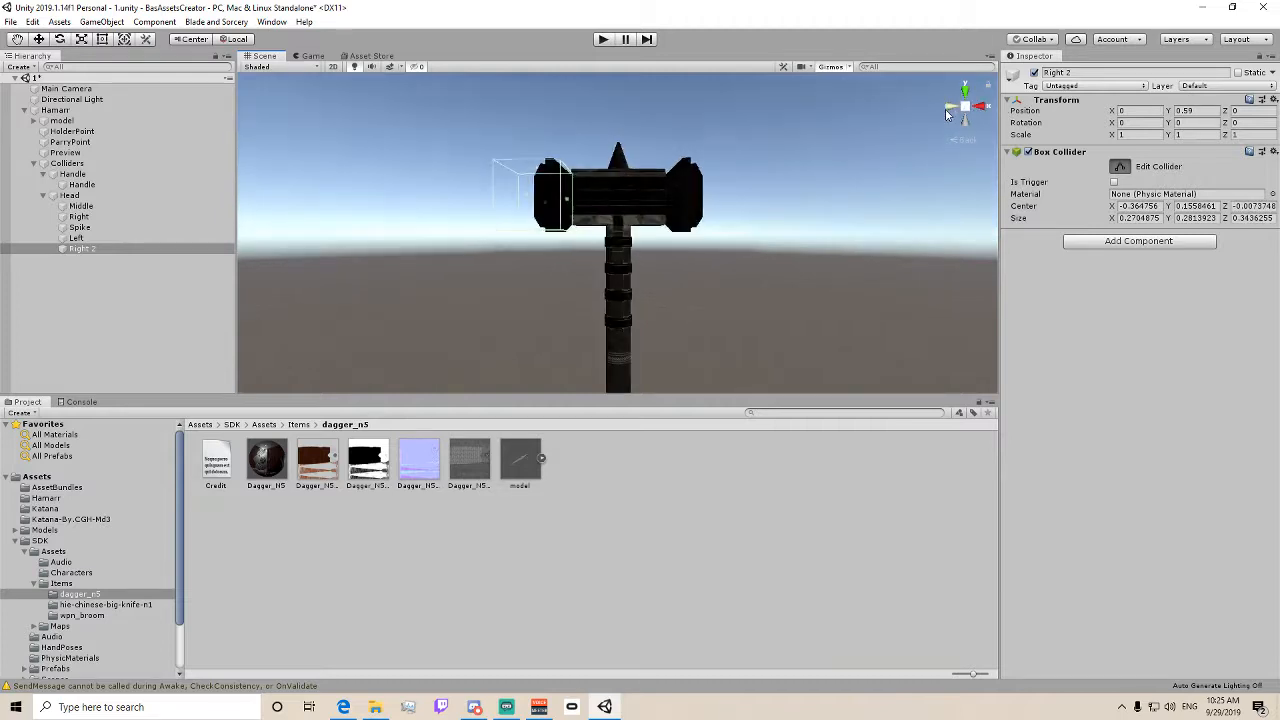
{"action": "left_click_drag", "start_coordinate": [508, 200], "coordinate": [564, 192]}
{"action": "middle_click_drag", "start_coordinate": [565, 195], "coordinate": [629, 238]}
{"action": "scroll", "coordinate": [702, 262], "scroll_direction": "up", "scroll_amount": 5}
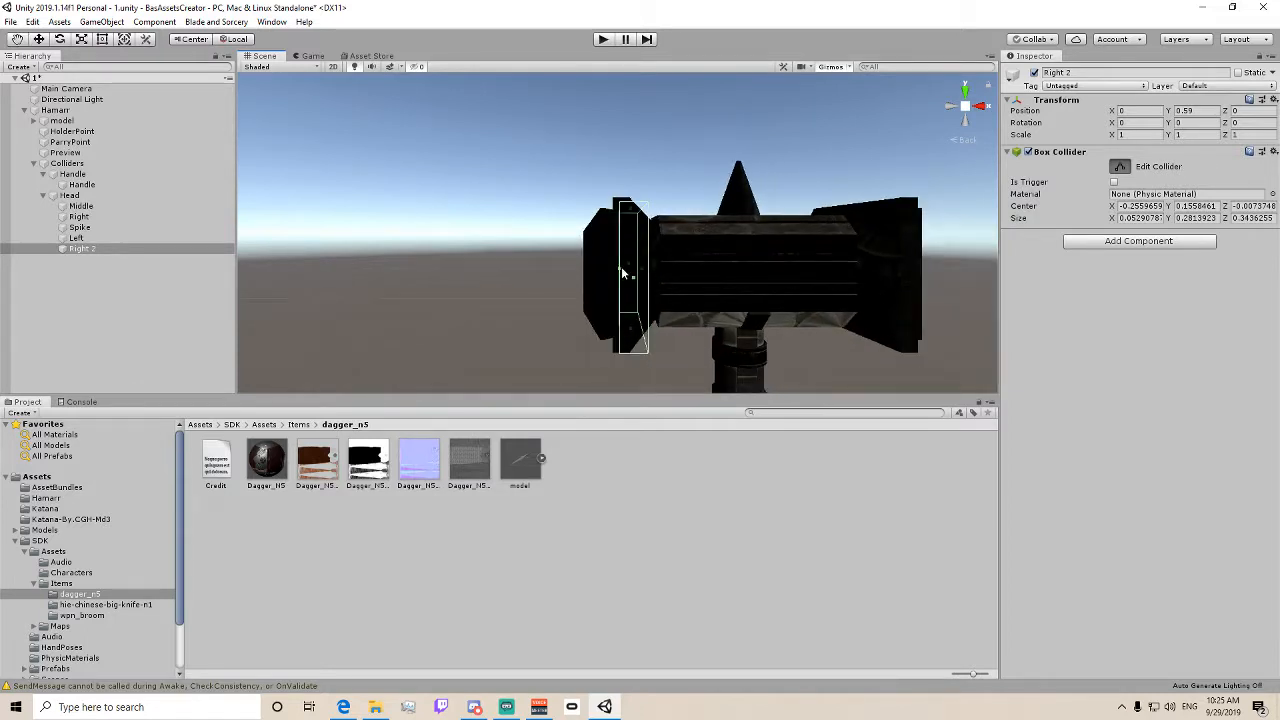
{"action": "left_click_drag", "start_coordinate": [622, 272], "coordinate": [612, 273]}
{"action": "left_click_drag", "start_coordinate": [627, 213], "coordinate": [627, 207]}
{"action": "middle_click_drag", "start_coordinate": [655, 278], "coordinate": [635, 228]}
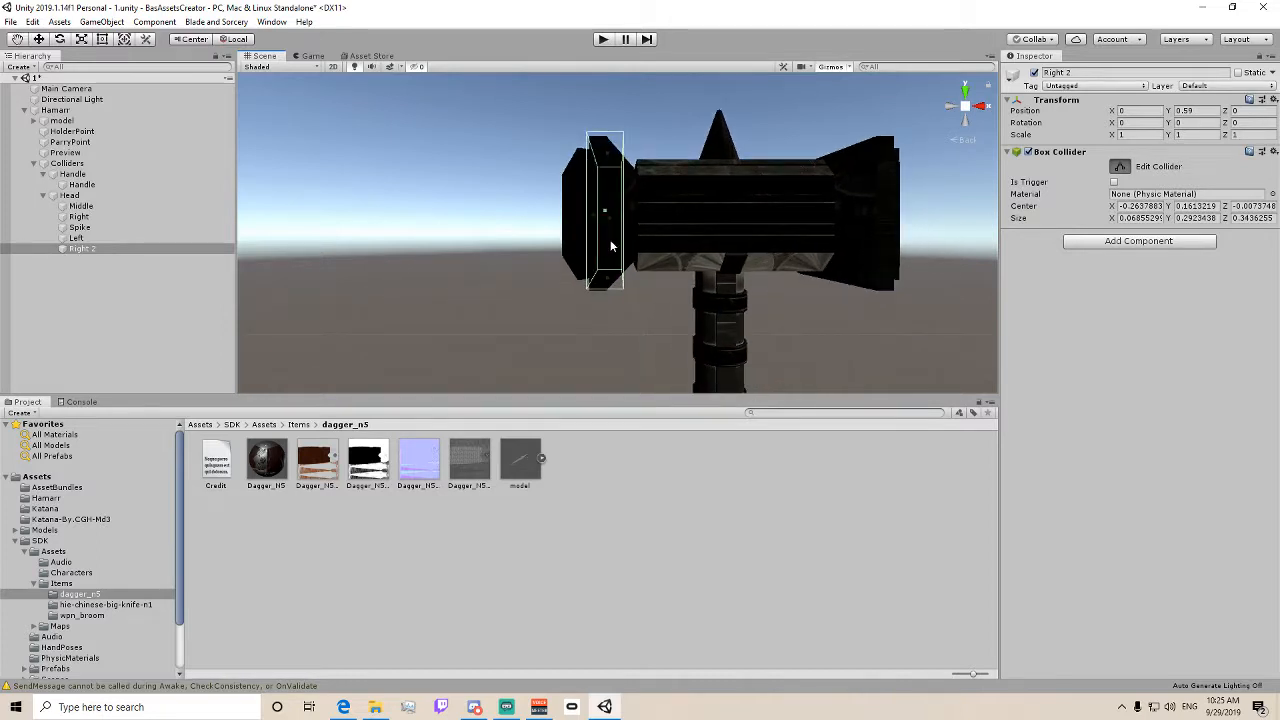
- Extend the underside of Right 2's box collider to about 0.300 high and finish editing the collider
{"action": "left_click", "coordinate": [607, 280]}
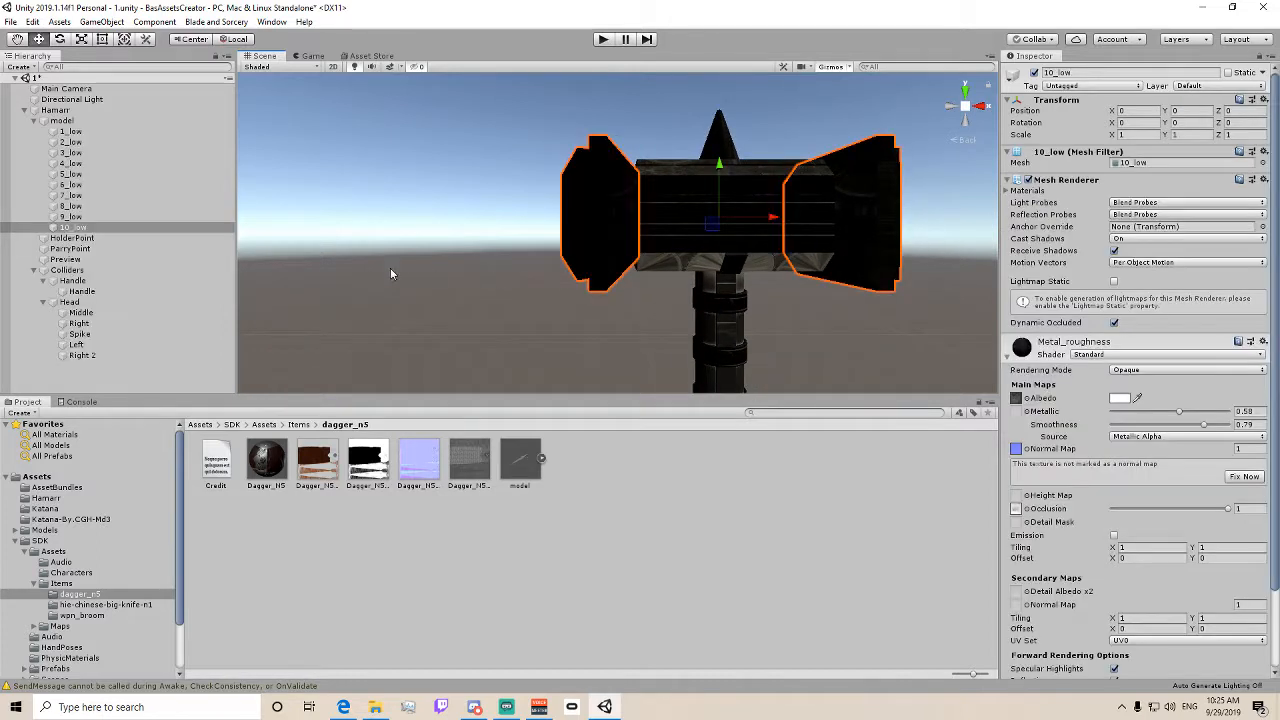
{"action": "left_click", "coordinate": [82, 355]}
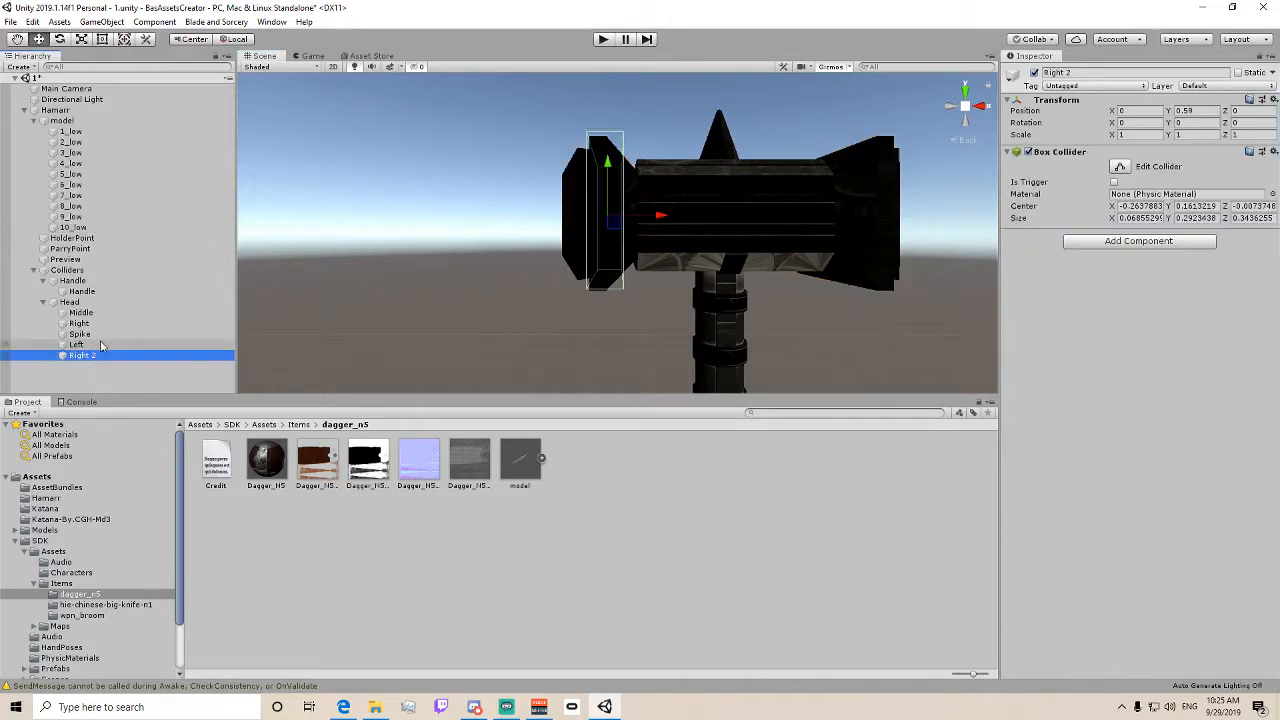
{"action": "left_click", "coordinate": [1121, 167]}
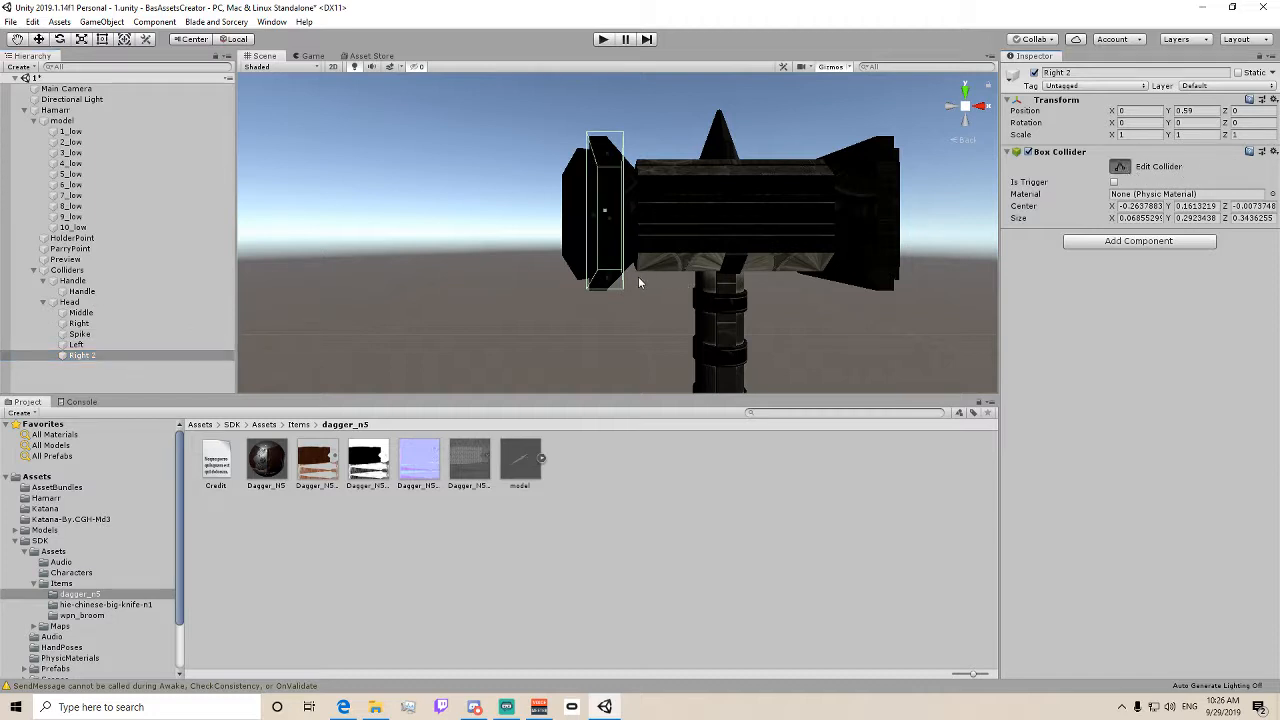
{"action": "left_click_drag", "start_coordinate": [612, 282], "coordinate": [612, 286]}
{"action": "left_click_drag", "start_coordinate": [632, 215], "coordinate": [584, 229], "text": "alt"}
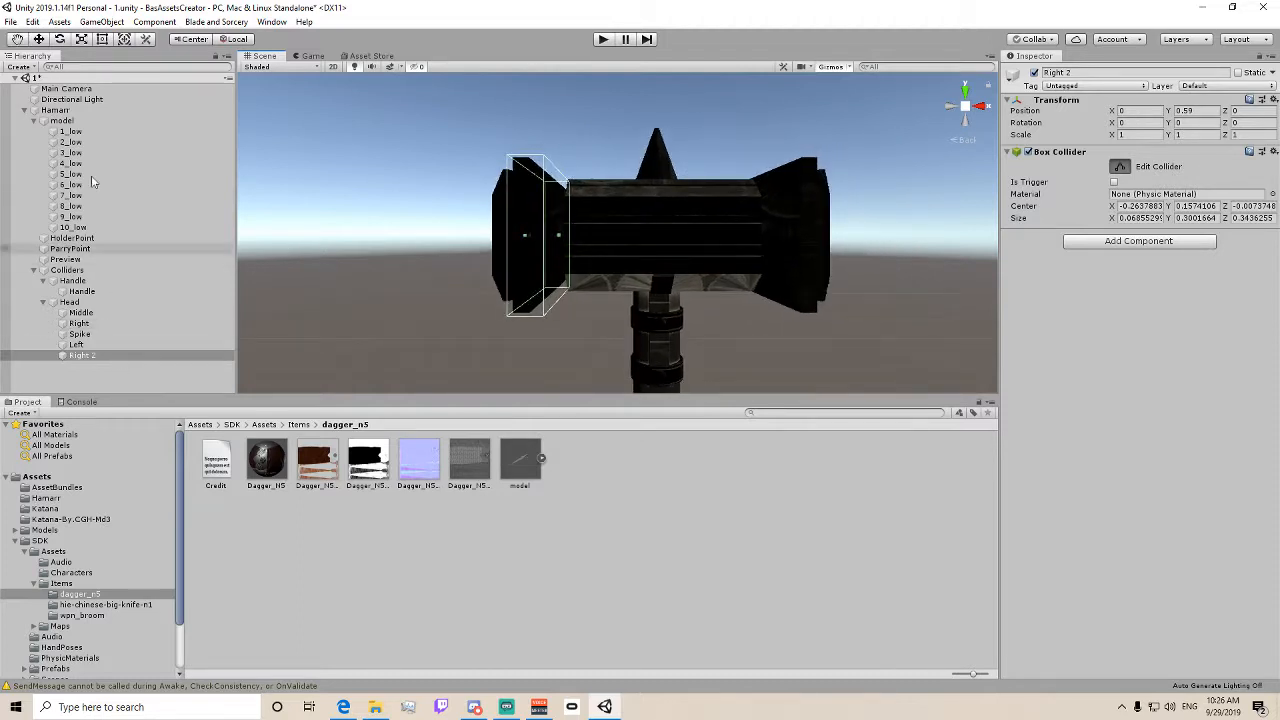
{"action": "left_click", "coordinate": [39, 39]}
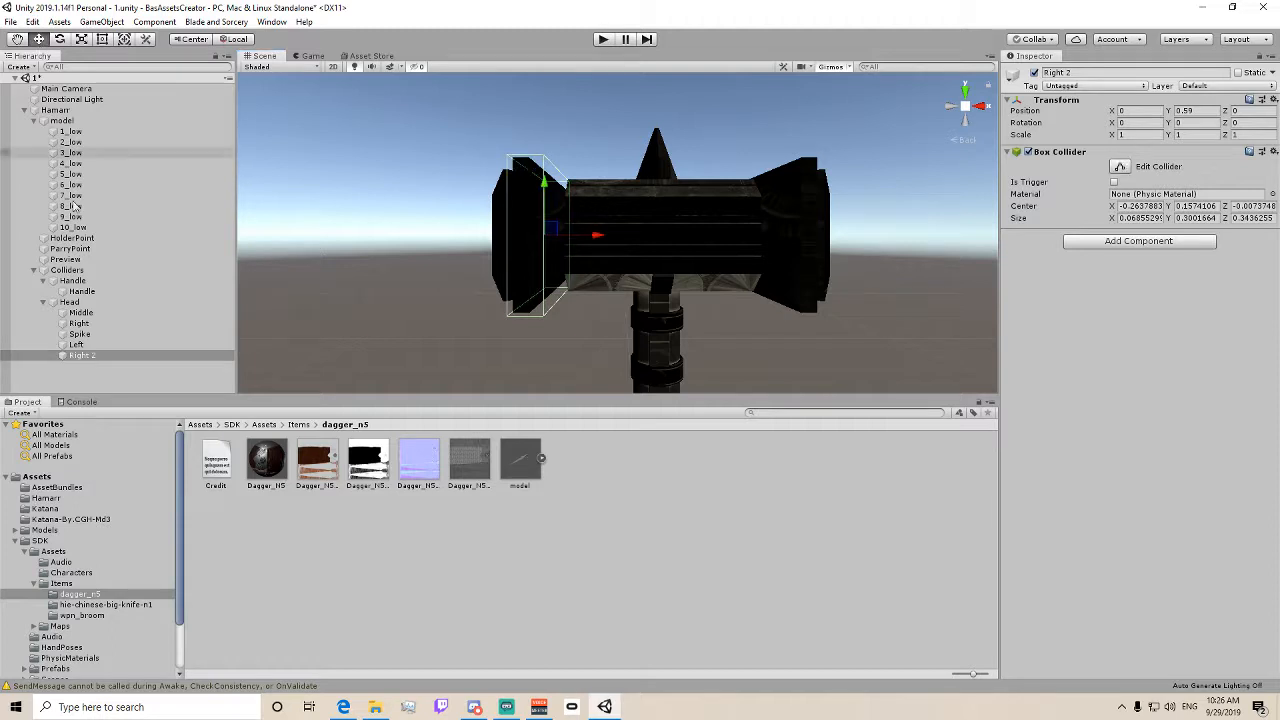
- Duplicate Right 2 under Head and name the copy Right 2
{"action": "left_click", "coordinate": [112, 356]}
{"action": "key", "text": "ctrl+d"}
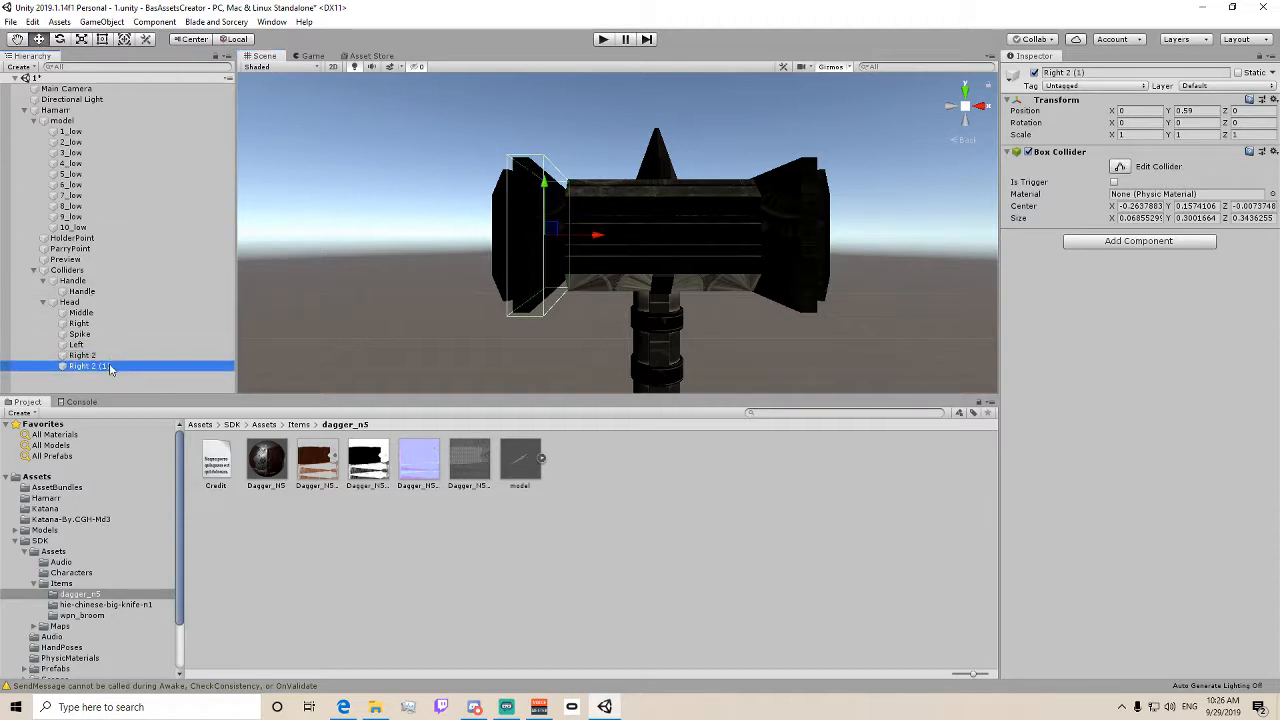
{"action": "left_click", "coordinate": [110, 367]}
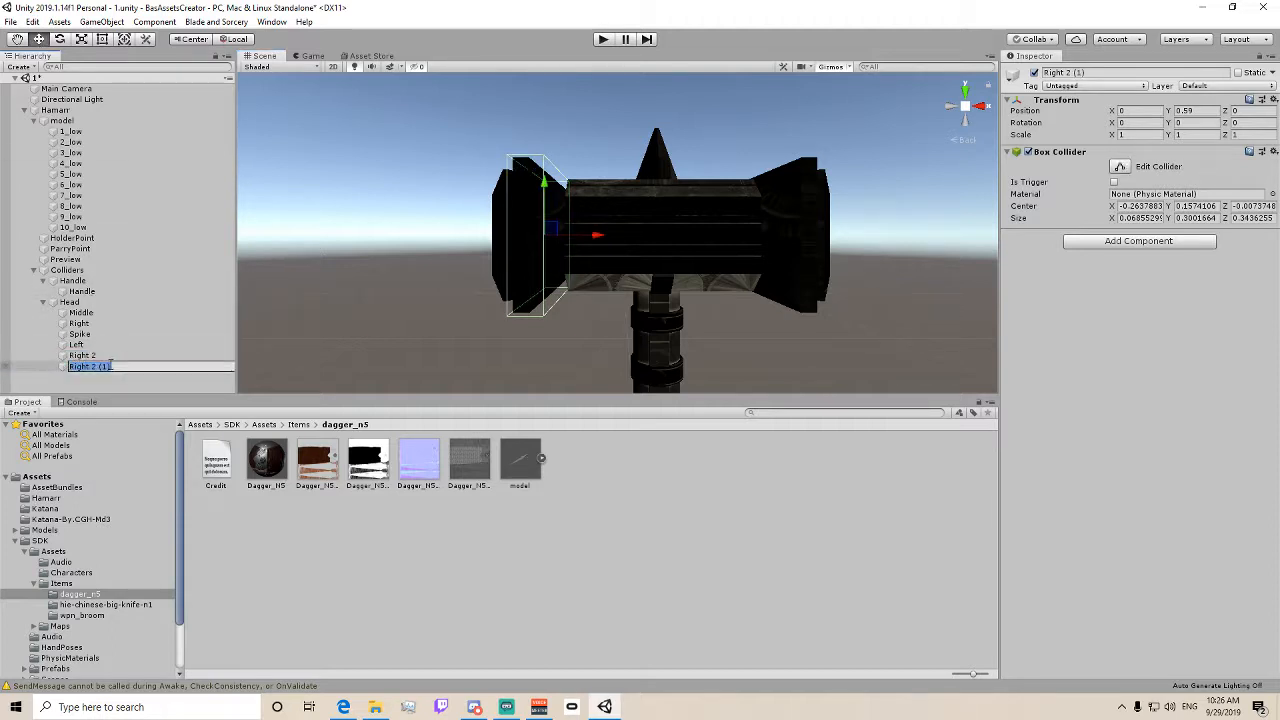
{"action": "left_click", "coordinate": [110, 366]}
{"action": "key", "text": "Return"}
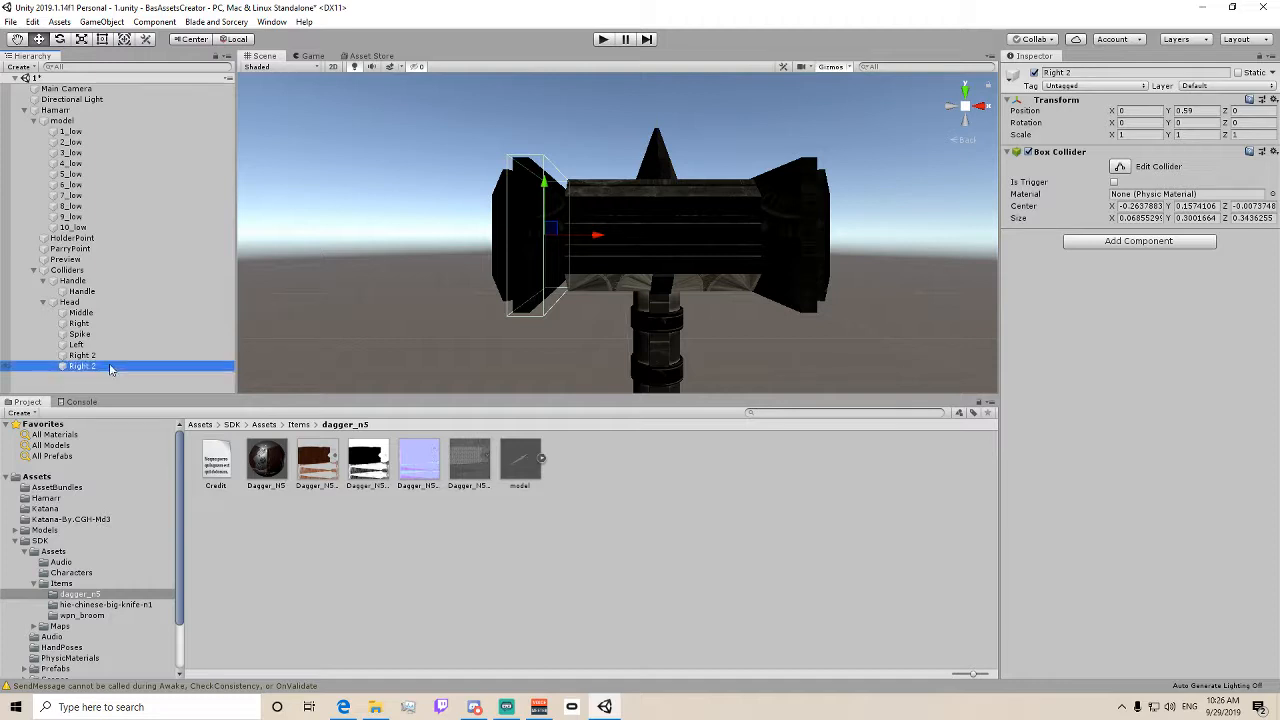
- Rename the original Right 2 object as Left 2
{"action": "left_click", "coordinate": [101, 355]}
{"action": "left_click", "coordinate": [101, 355]}
{"action": "type", "text": "L"}
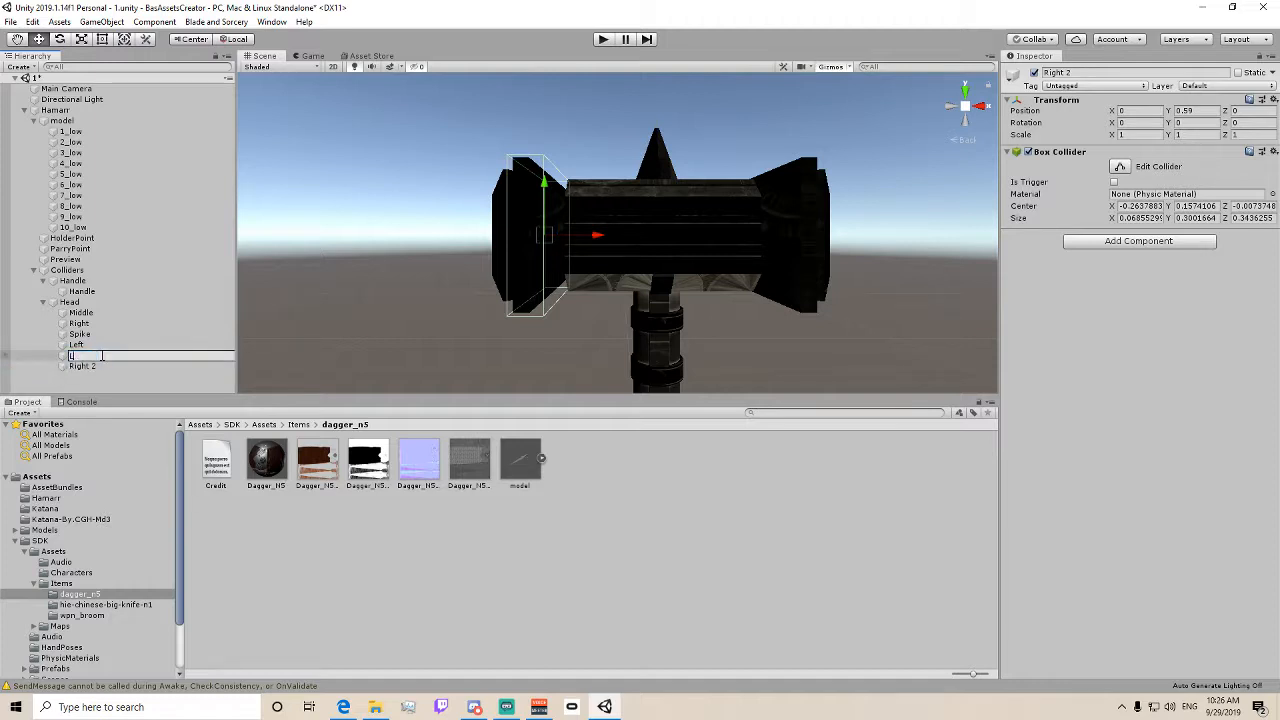
{"action": "type", "text": "eft 2"}
{"action": "key", "text": "Return"}
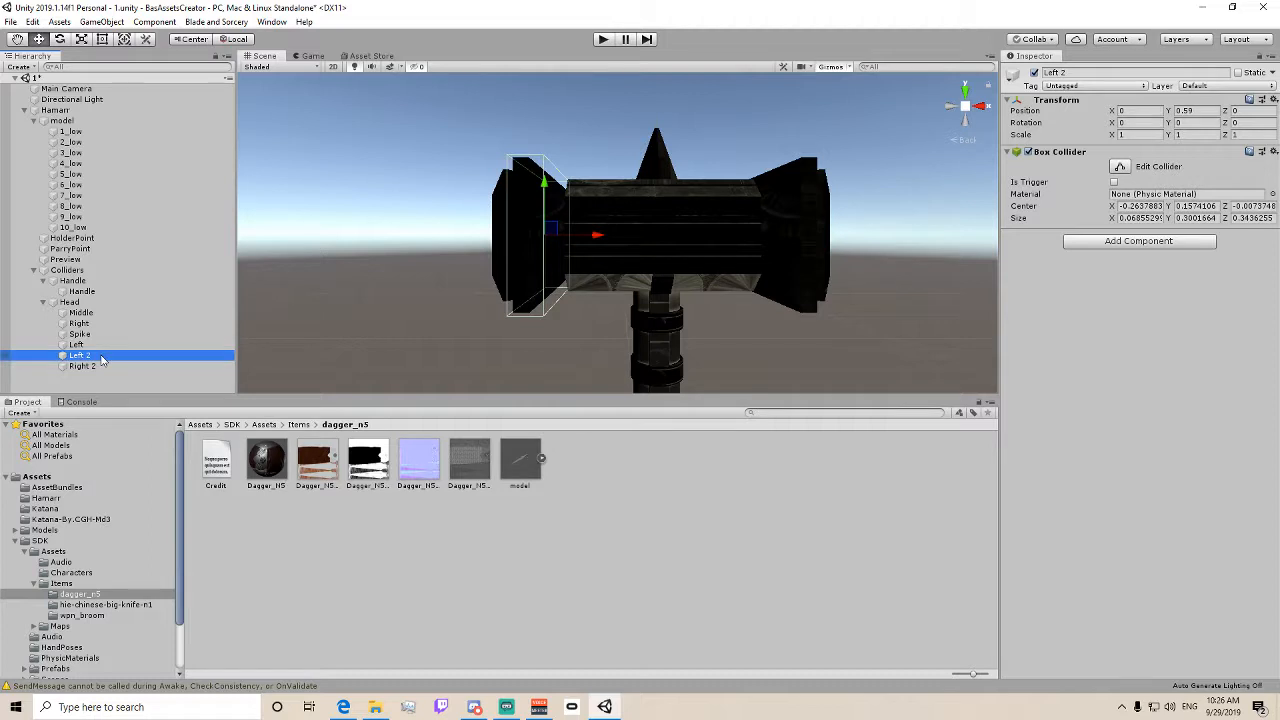
- Move the duplicated Right 2 to X 0.527, onto the rim at the opposite end of the hammer head
{"action": "left_click", "coordinate": [88, 366]}
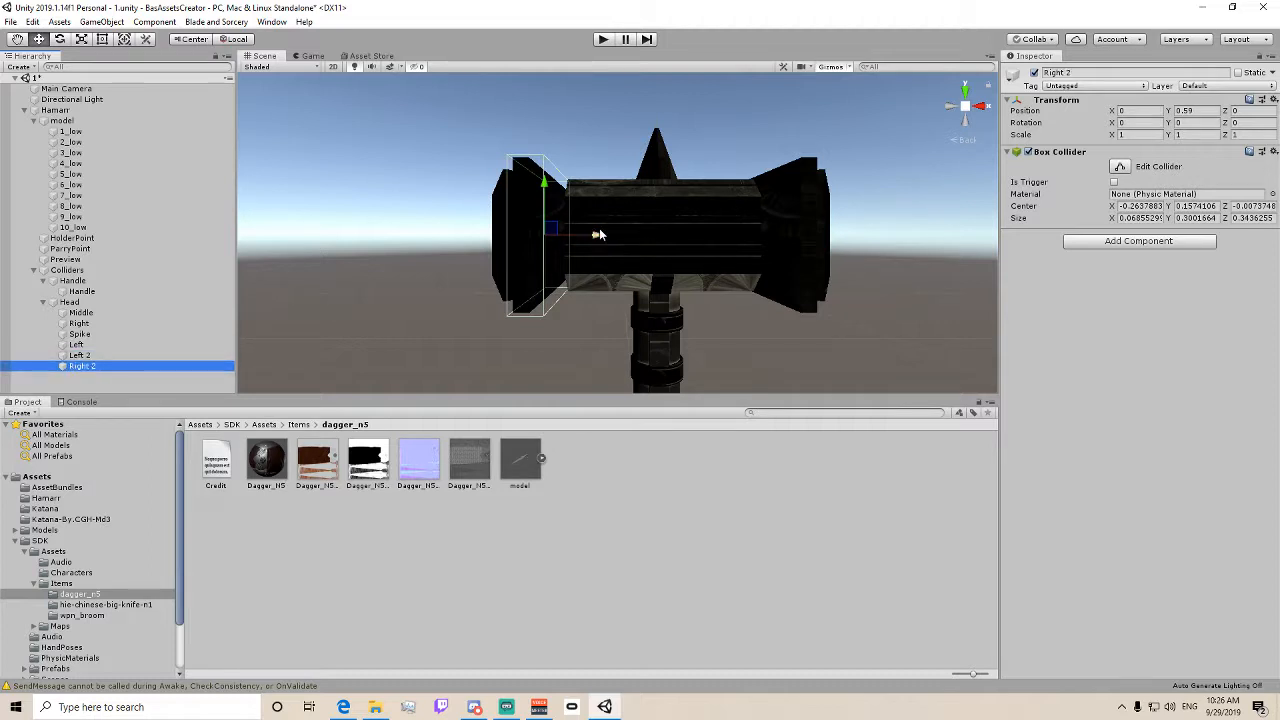
{"action": "left_click_drag", "start_coordinate": [599, 234], "coordinate": [812, 214]}
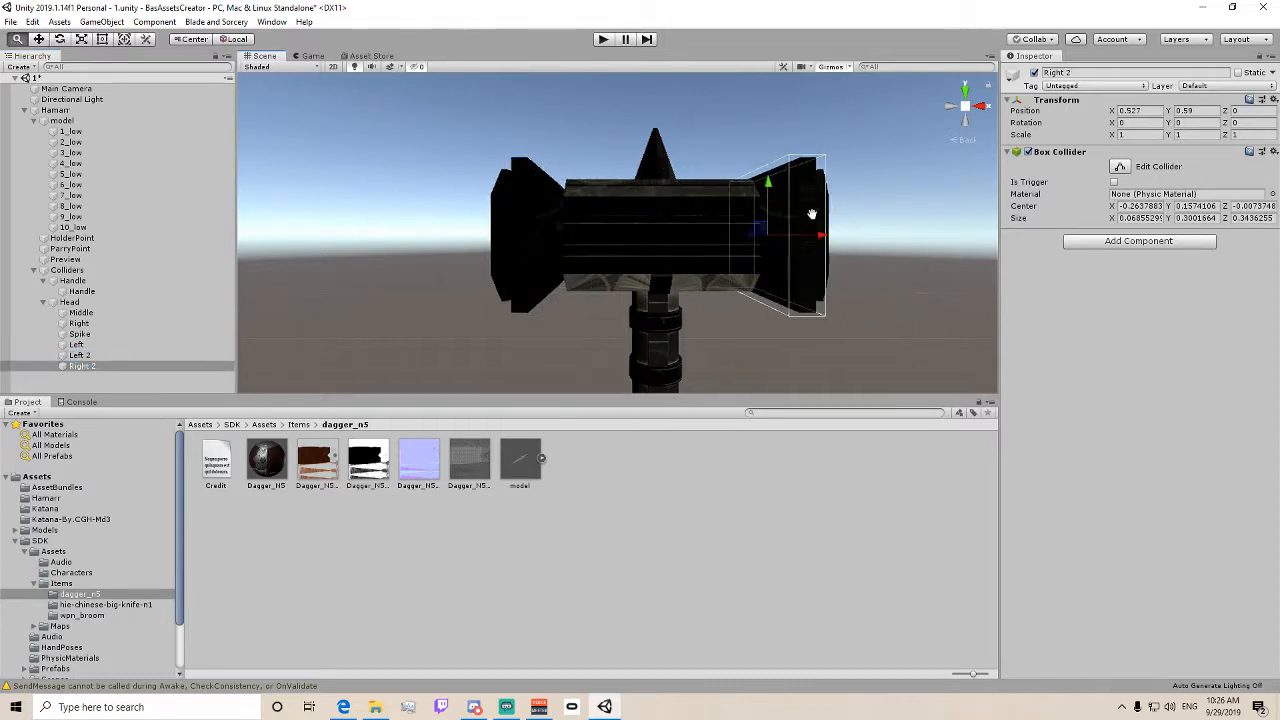
{"action": "middle_click_drag", "start_coordinate": [812, 214], "coordinate": [652, 250]}
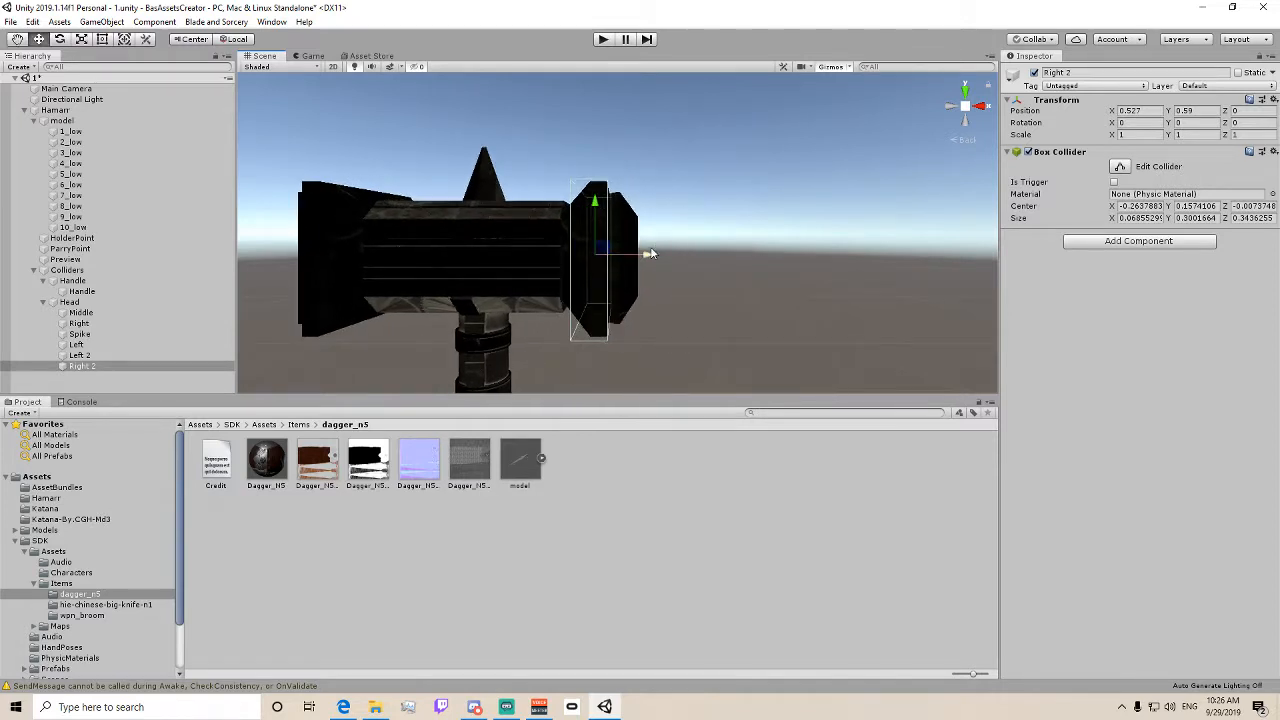
{"action": "middle_click_drag", "start_coordinate": [424, 268], "coordinate": [590, 260]}
{"action": "scroll", "coordinate": [700, 250], "scroll_direction": "down", "scroll_amount": 5}
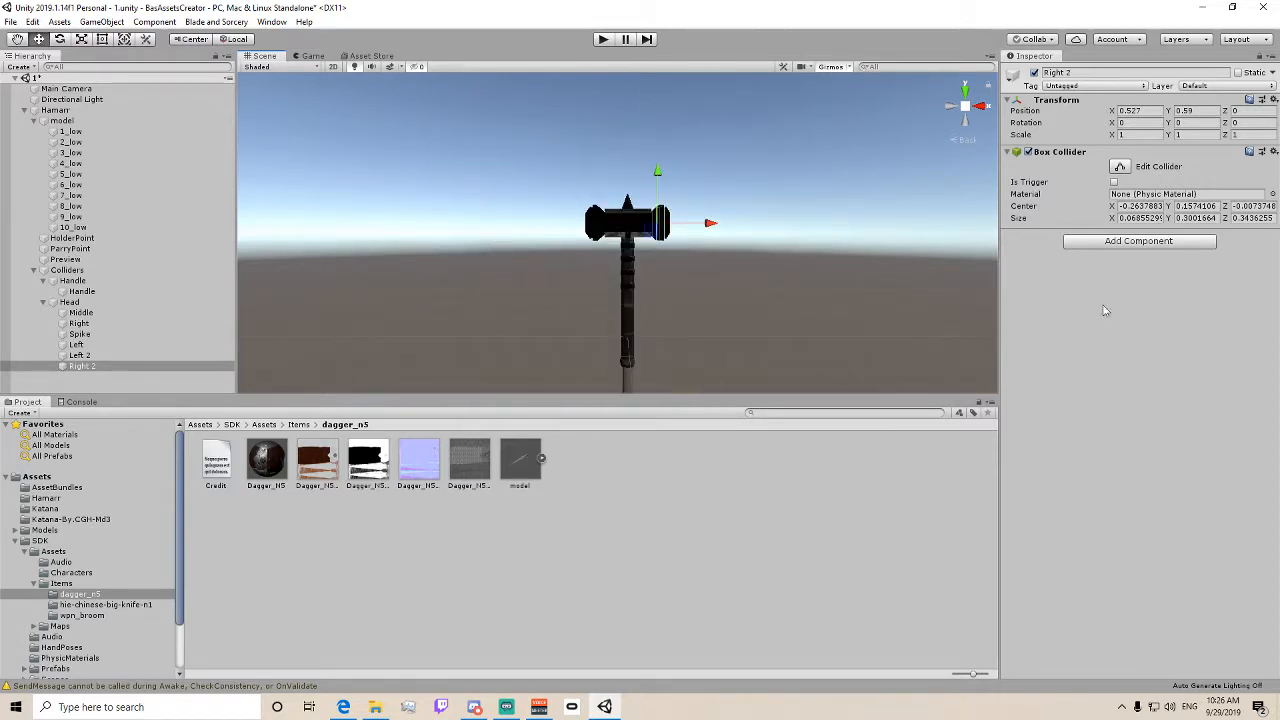
{"action": "middle_click_drag", "start_coordinate": [666, 250], "coordinate": [626, 250]}
- Select Head and examine how all its colliders fit the hammer head from several angles
{"action": "left_click", "coordinate": [69, 302]}
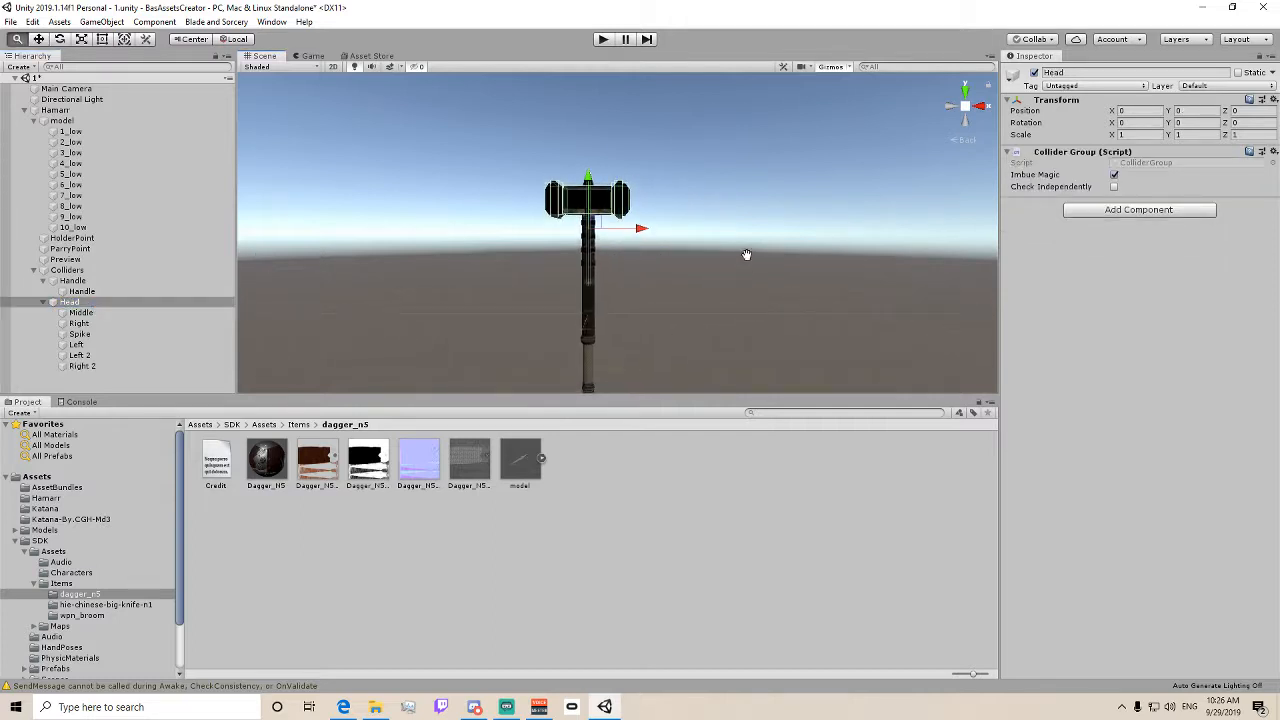
{"action": "middle_click_drag", "start_coordinate": [746, 255], "coordinate": [761, 213]}
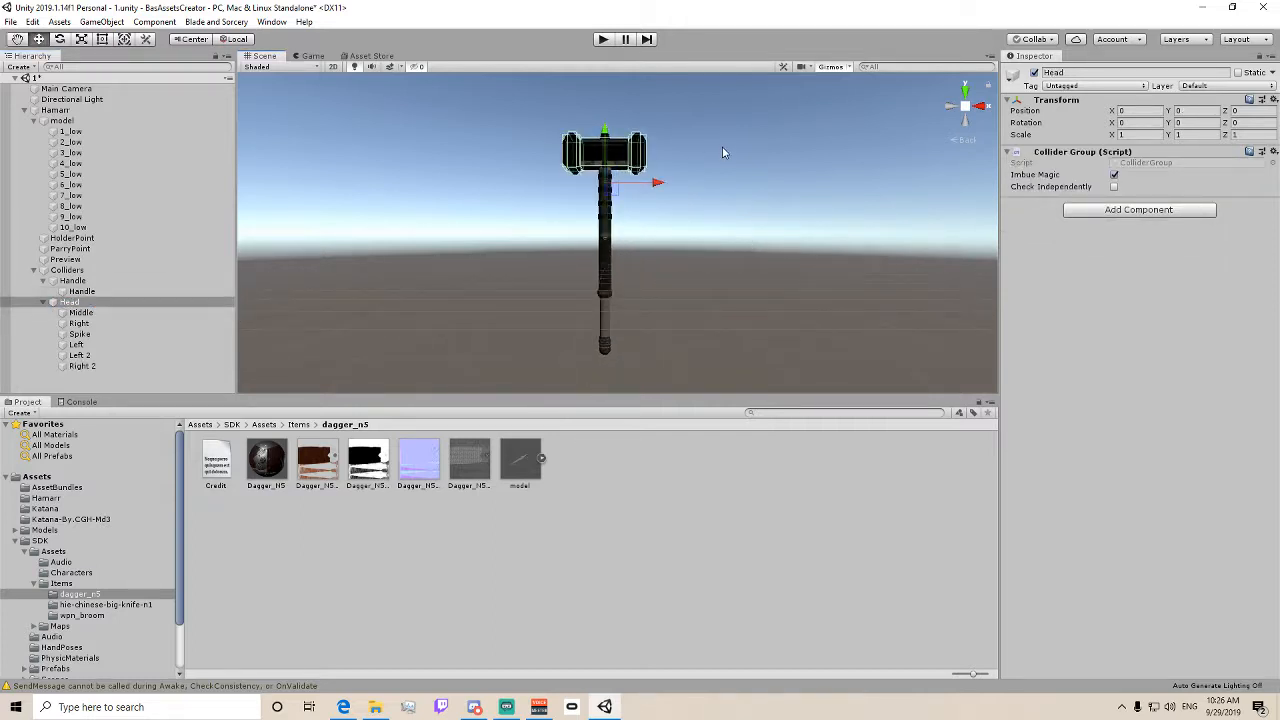
{"action": "scroll", "coordinate": [719, 278], "scroll_direction": "up", "scroll_amount": 10}
{"action": "mouse_move", "coordinate": [723, 151]}
{"action": "middle_mouse_down"}
{"action": "mouse_move", "coordinate": [720, 276]}
{"action": "mouse_move", "coordinate": [688, 279]}
{"action": "mouse_move", "coordinate": [709, 137]}
{"action": "middle_mouse_up"}
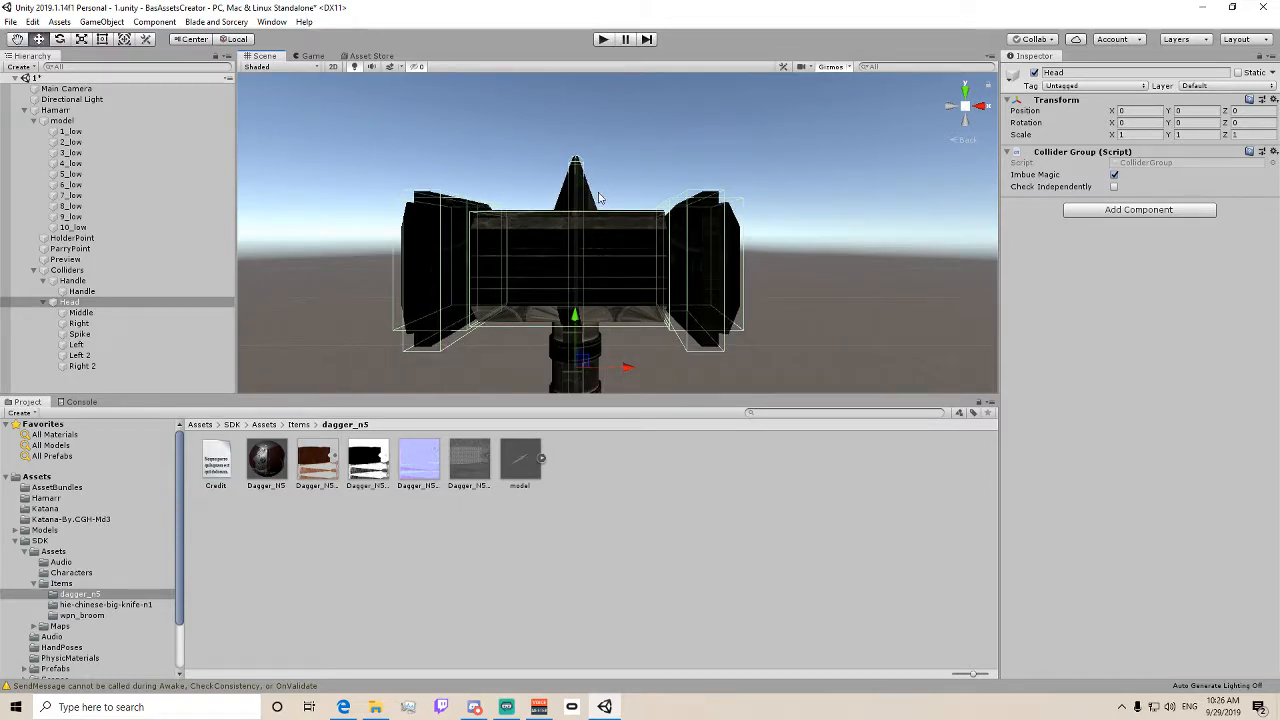
{"action": "left_click_drag", "start_coordinate": [598, 197], "coordinate": [557, 190], "text": "alt"}
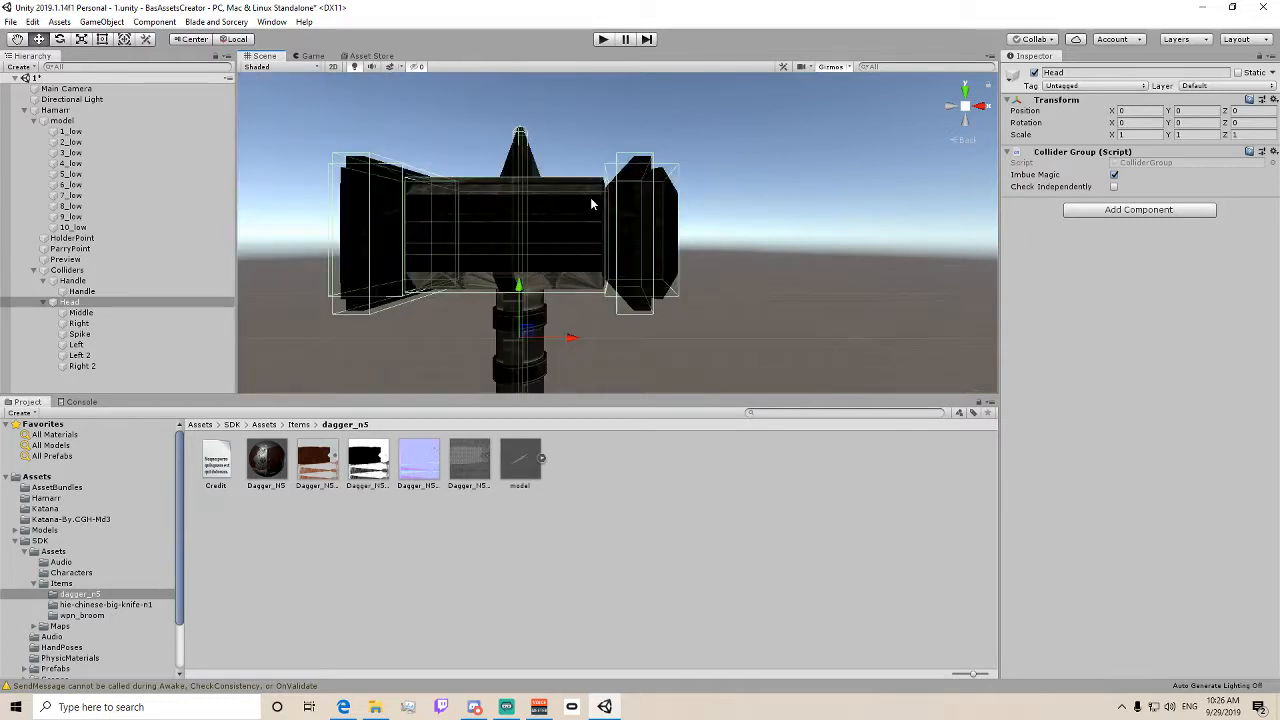
{"action": "middle_click_drag", "start_coordinate": [594, 200], "coordinate": [608, 192]}
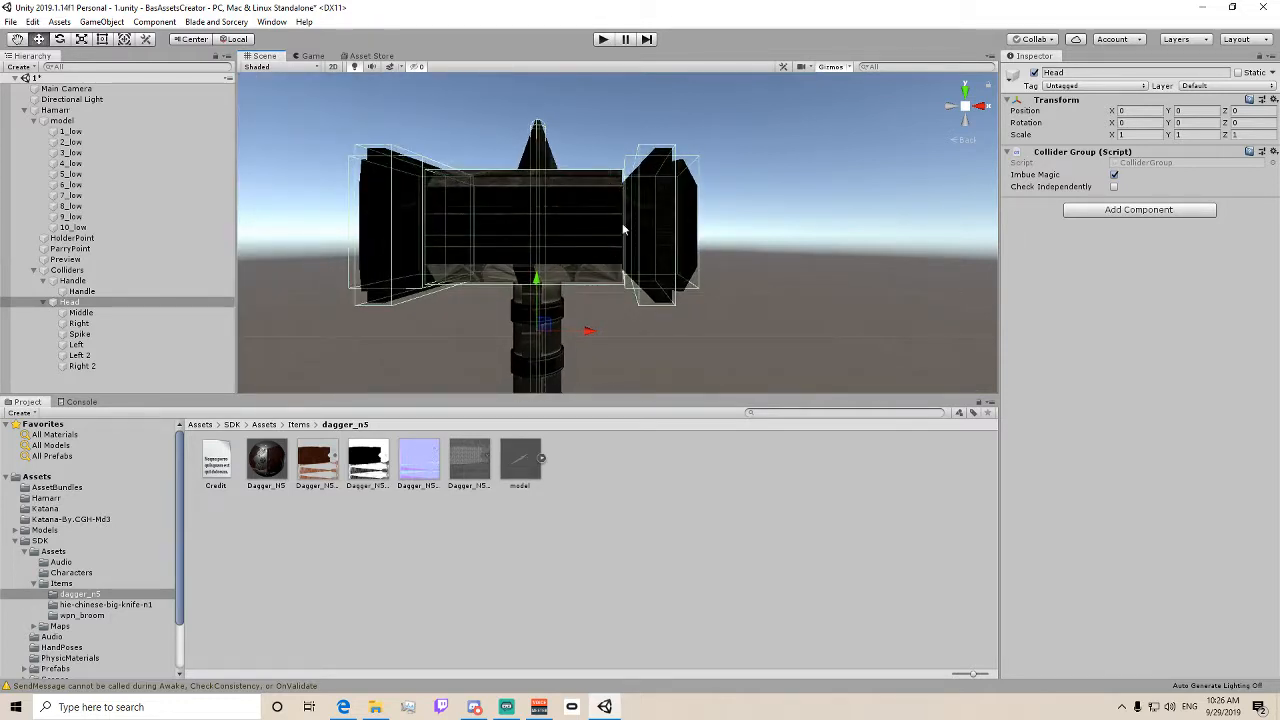
{"action": "right_click_drag", "start_coordinate": [622, 223], "coordinate": [598, 232]}
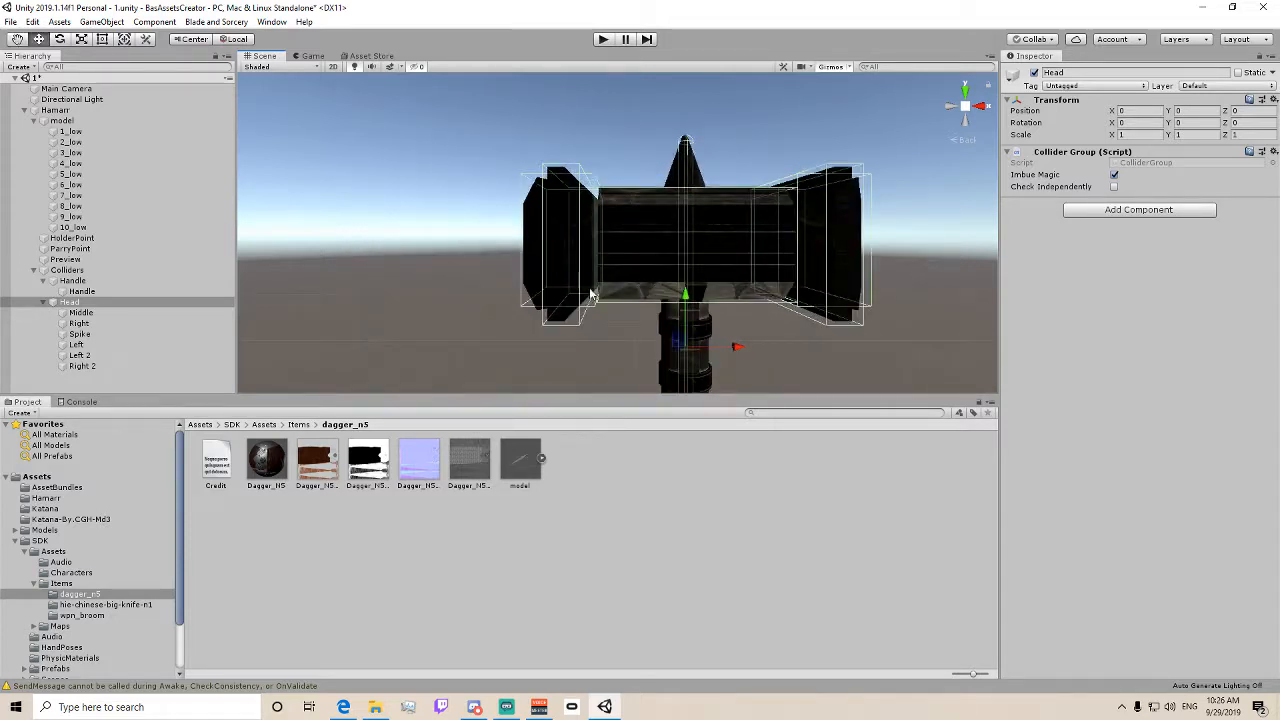
- Examine how the colliders fit along the hammer's head and shaft, for the Head group and the Handle group
{"action": "middle_click_drag", "start_coordinate": [706, 251], "coordinate": [626, 112]}
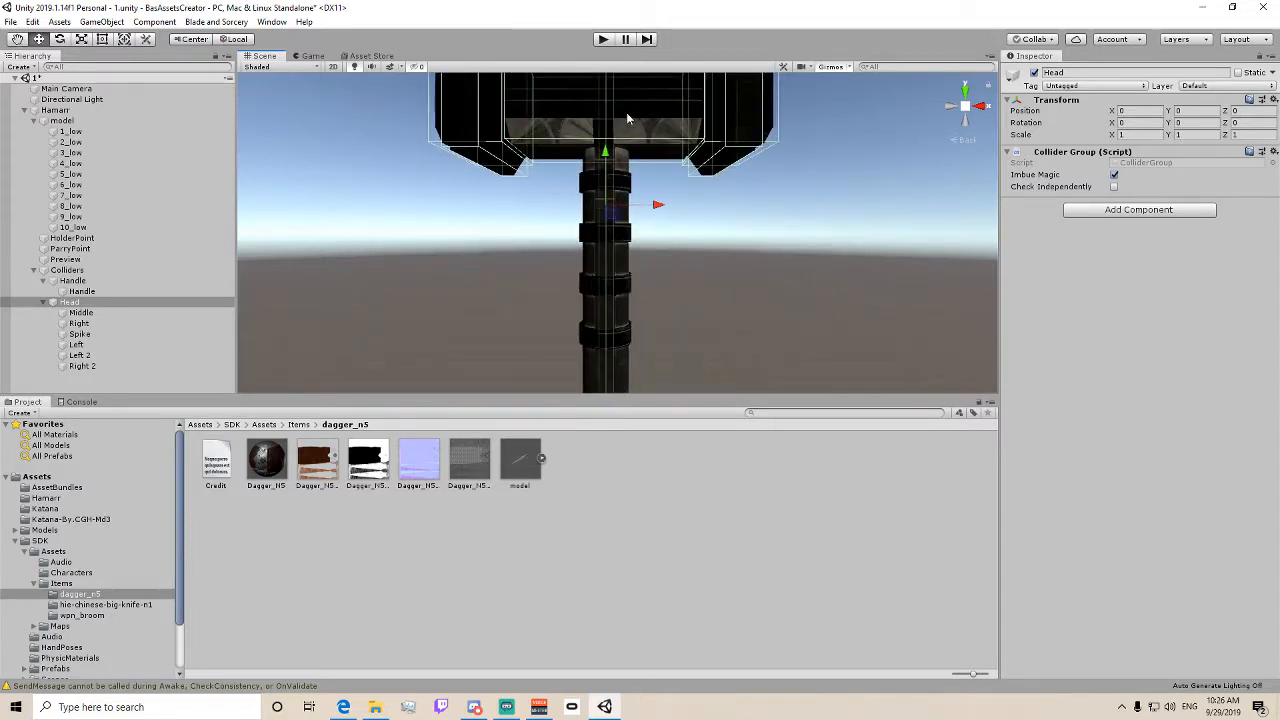
{"action": "middle_click_drag", "start_coordinate": [616, 258], "coordinate": [550, 4]}
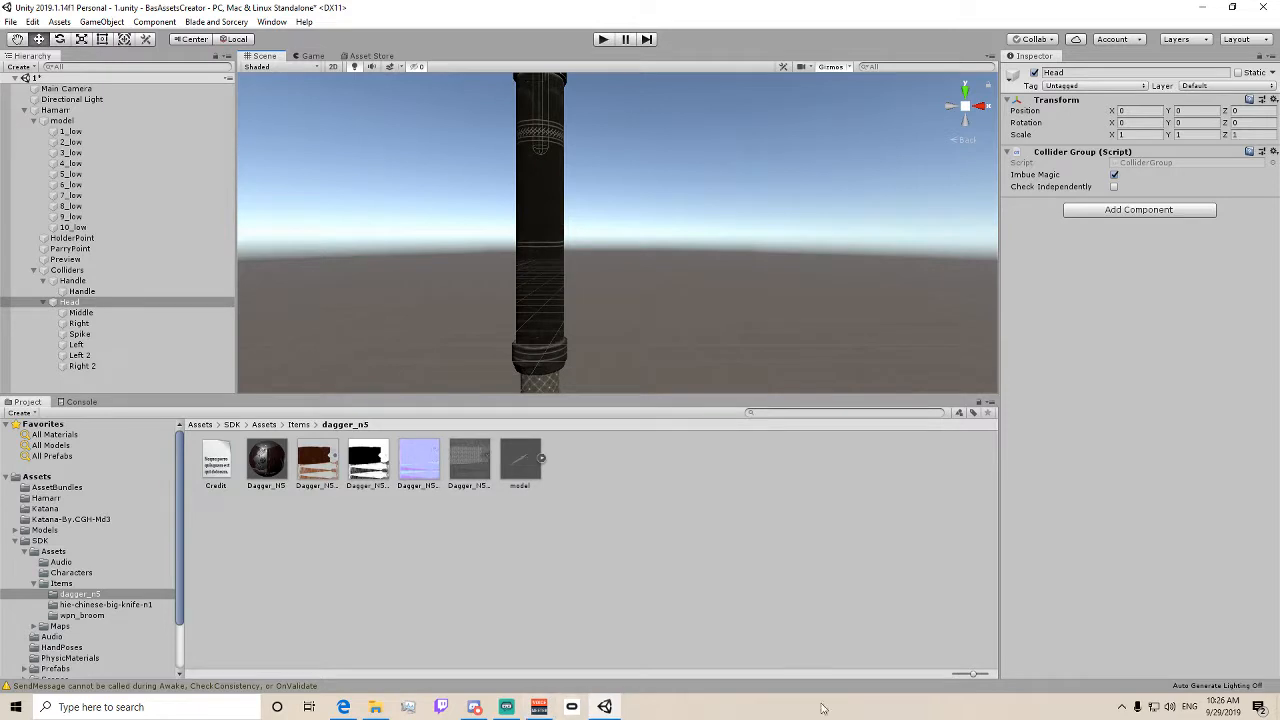
{"action": "key", "text": "f"}
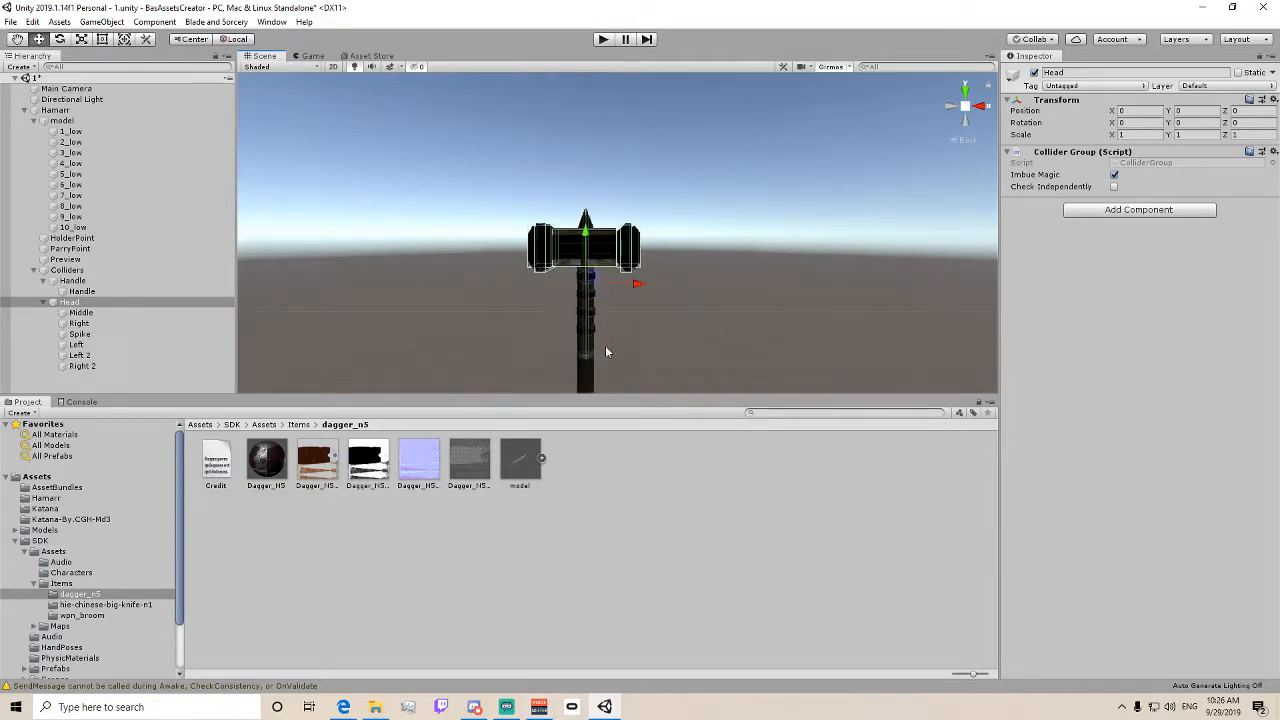
{"action": "scroll", "coordinate": [557, 296], "scroll_direction": "up", "scroll_amount": 5}
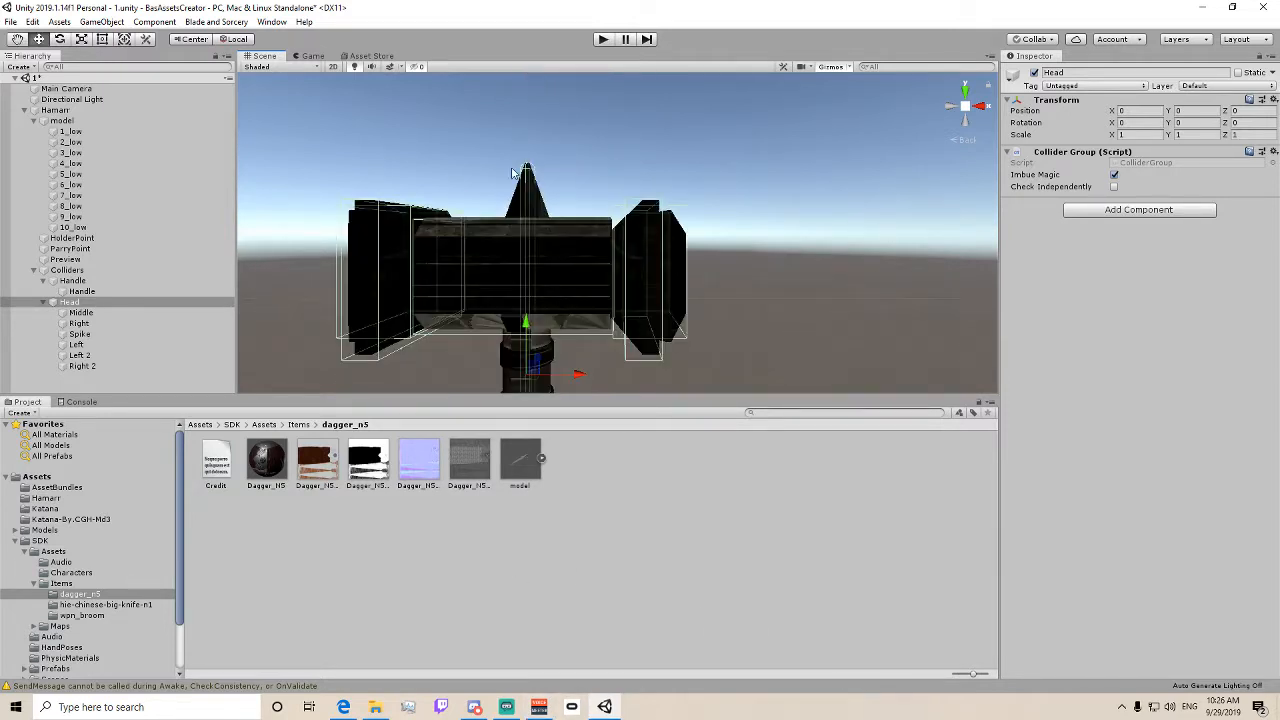
{"action": "scroll", "coordinate": [686, 182], "scroll_direction": "down", "scroll_amount": 5}
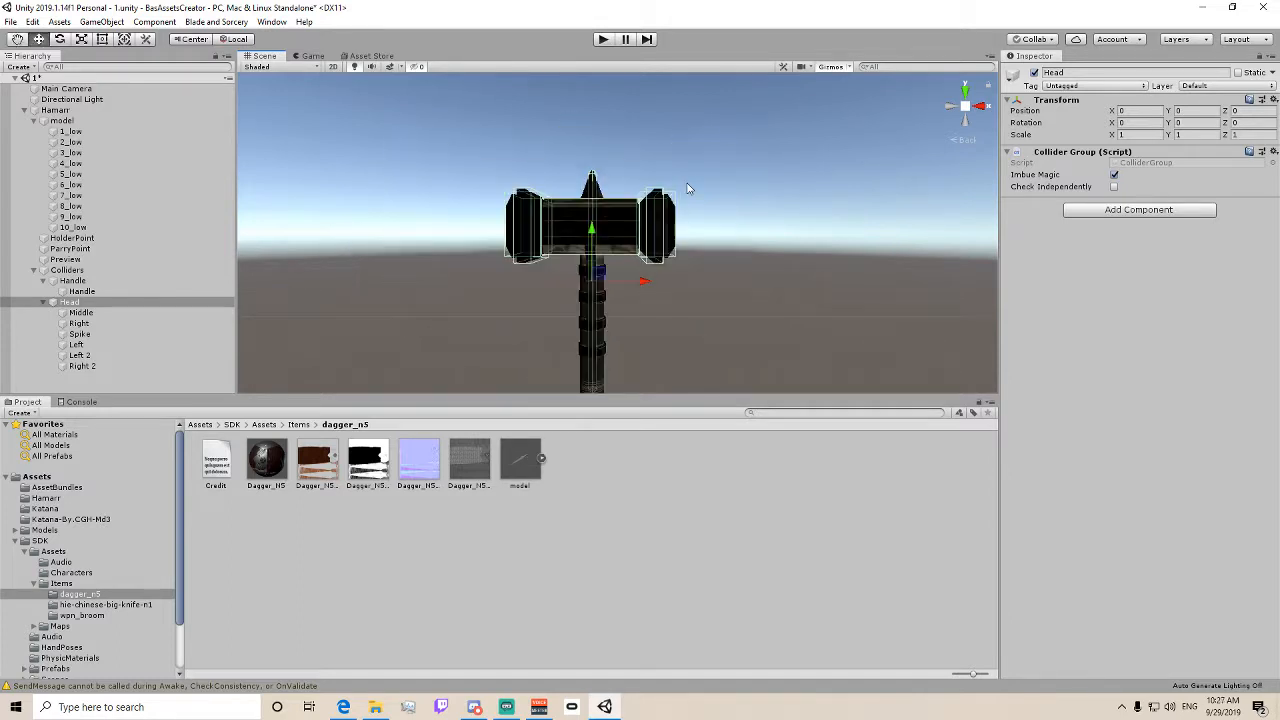
{"action": "double_click", "coordinate": [72, 281]}
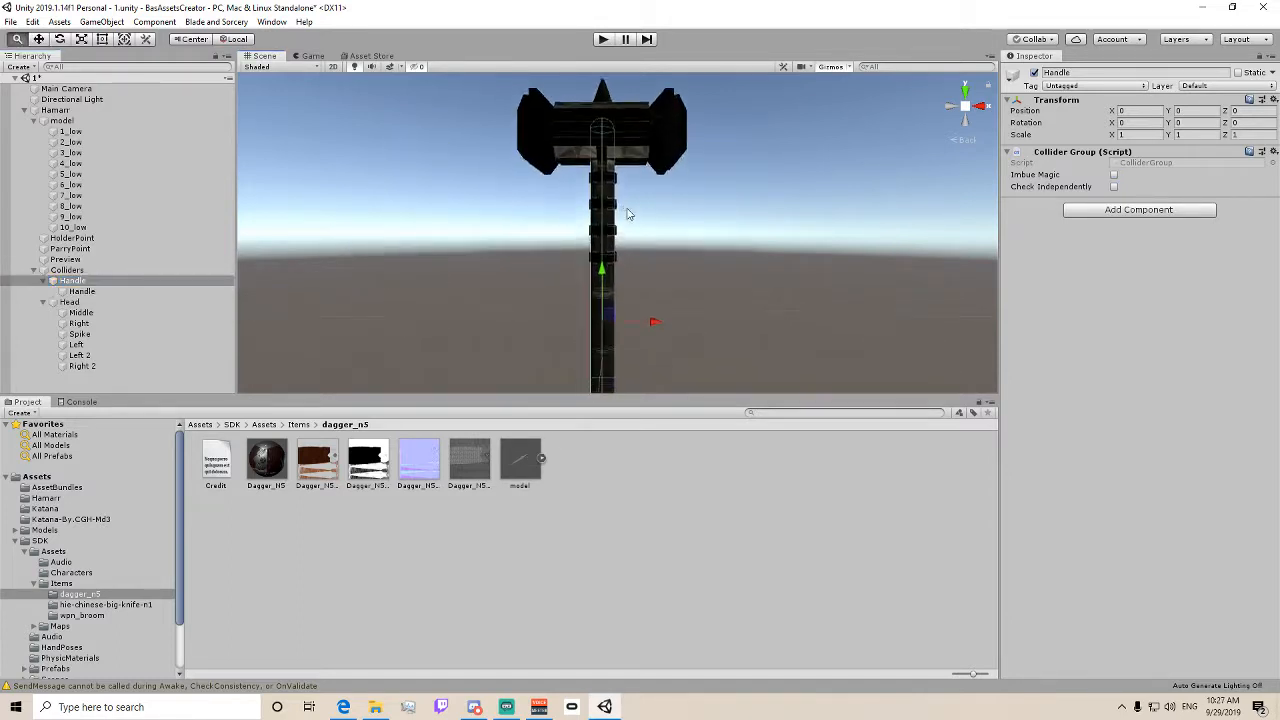
{"action": "scroll", "coordinate": [645, 243], "scroll_direction": "up", "scroll_amount": 6}
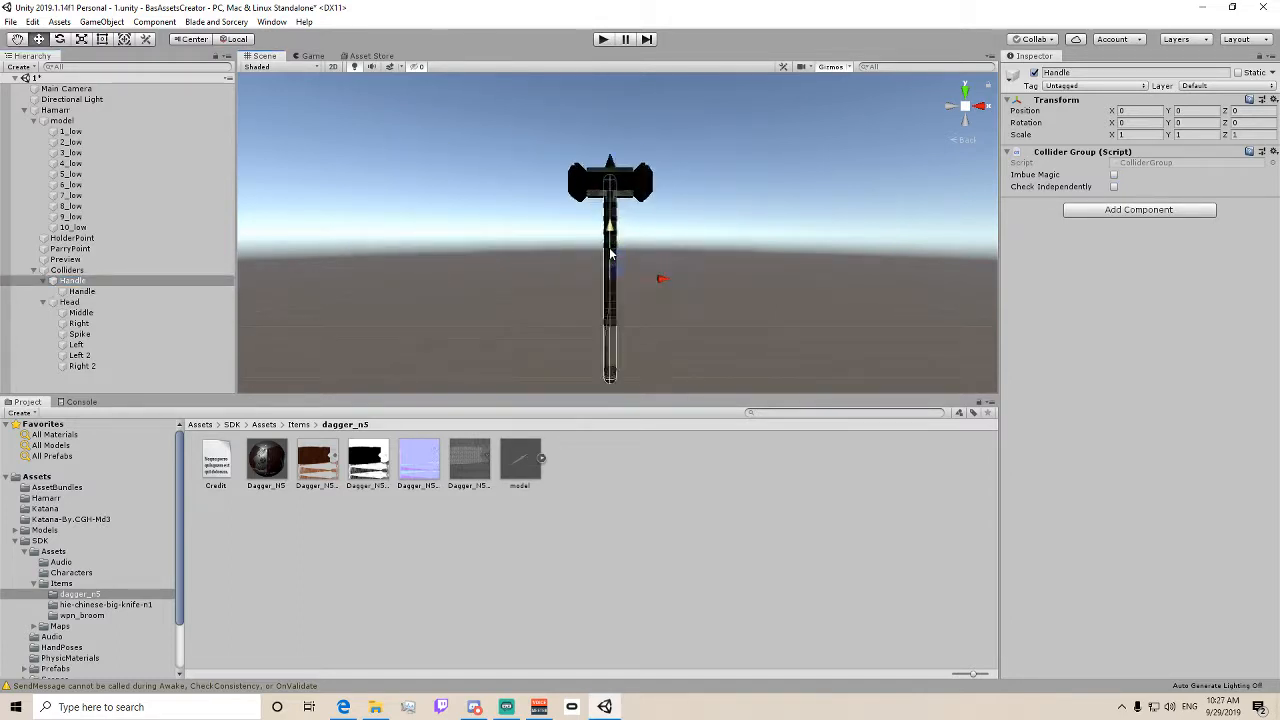
{"action": "scroll", "coordinate": [645, 243], "scroll_direction": "down", "scroll_amount": 4}
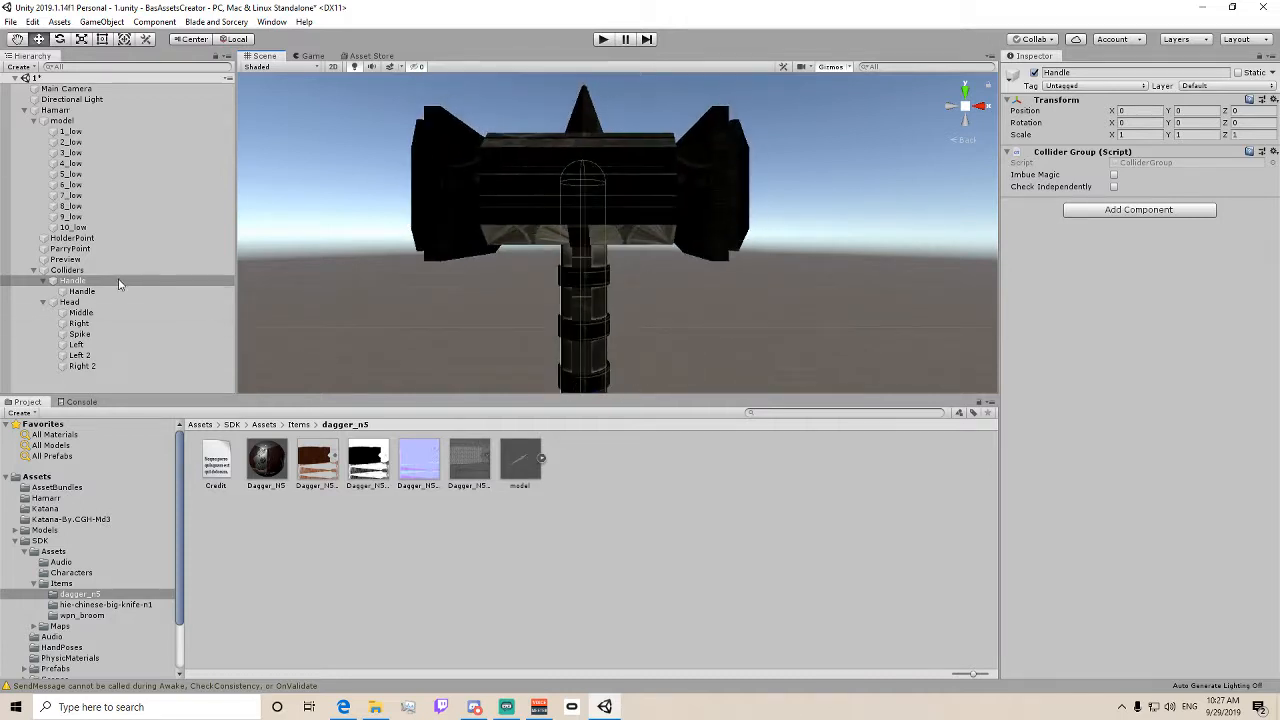
- Collapse the Colliders group and review the Item Definition settings and collider warnings of the Hamarr root object
{"action": "left_click", "coordinate": [34, 270]}
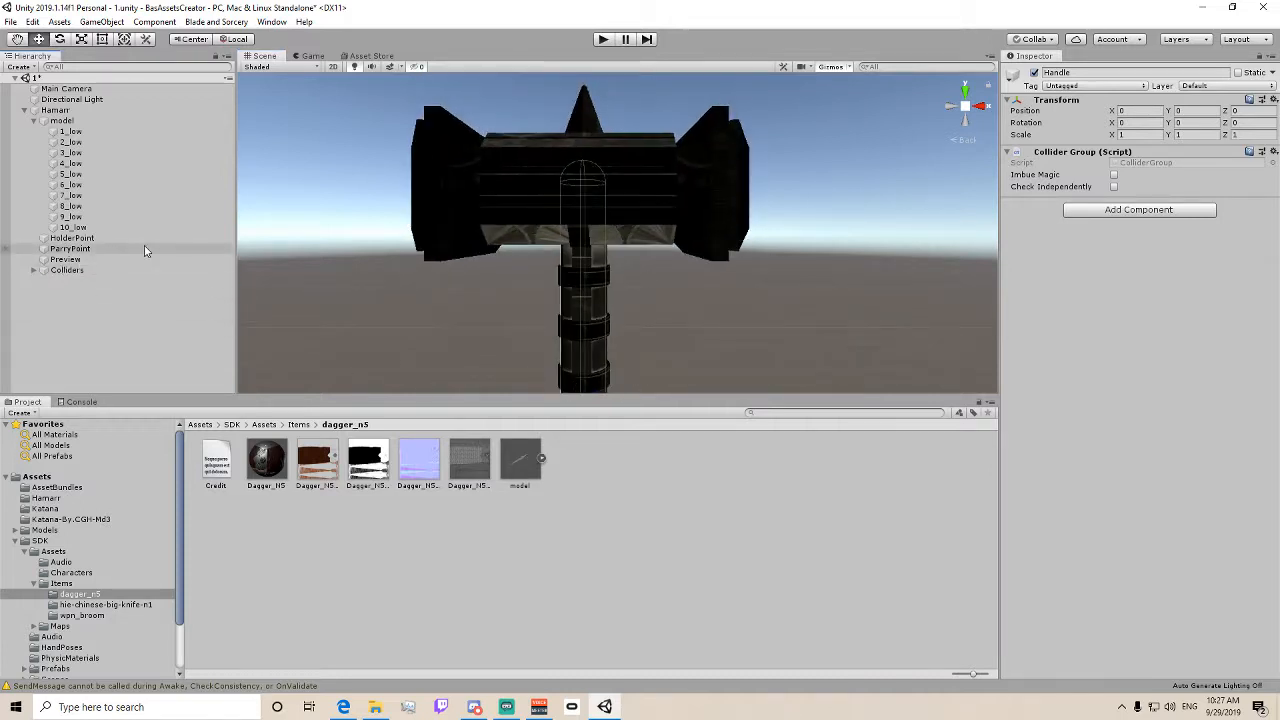
{"action": "left_click", "coordinate": [76, 111]}
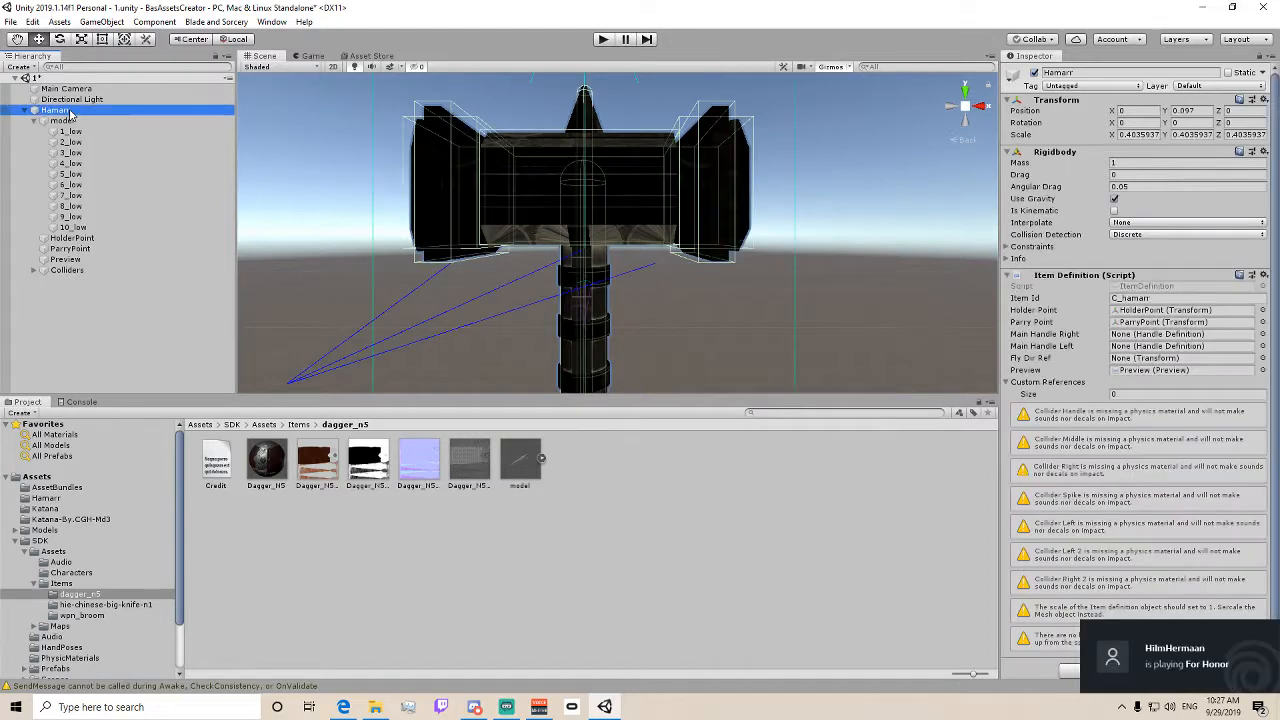
{"action": "scroll", "coordinate": [1190, 480], "scroll_direction": "down", "scroll_amount": 1}
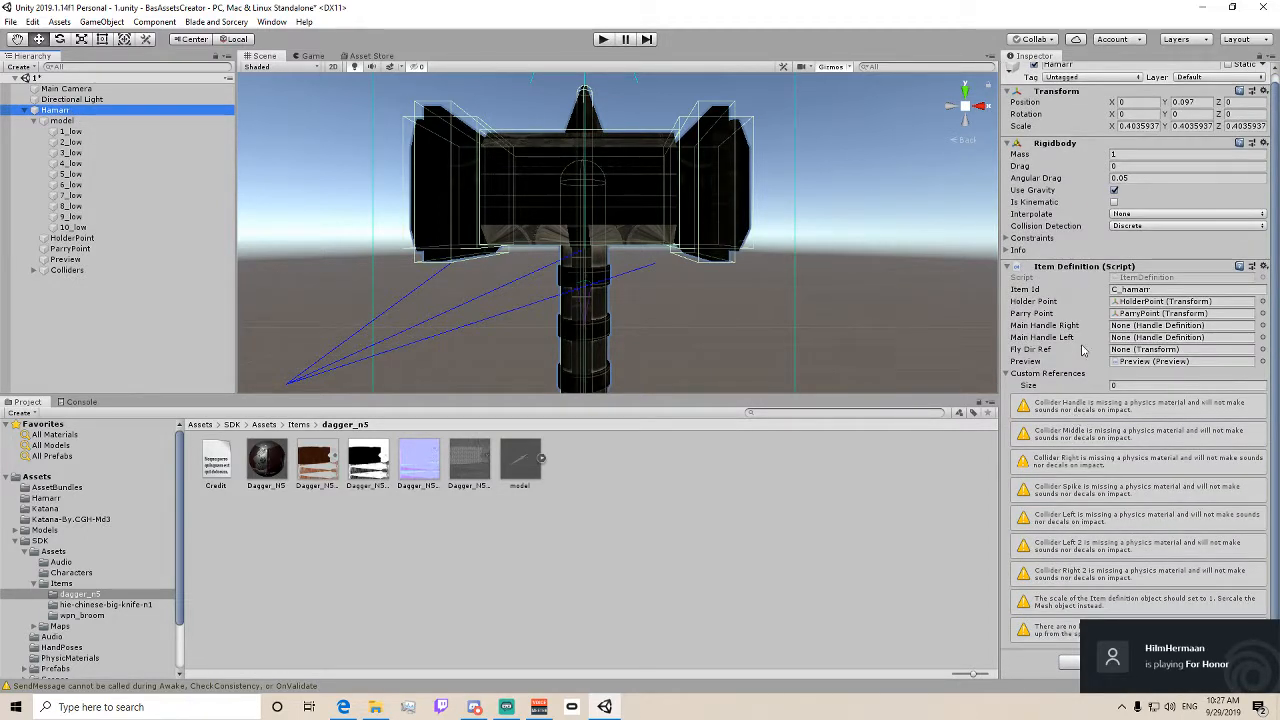
{"action": "scroll", "coordinate": [1085, 350], "scroll_direction": "up", "scroll_amount": 1}
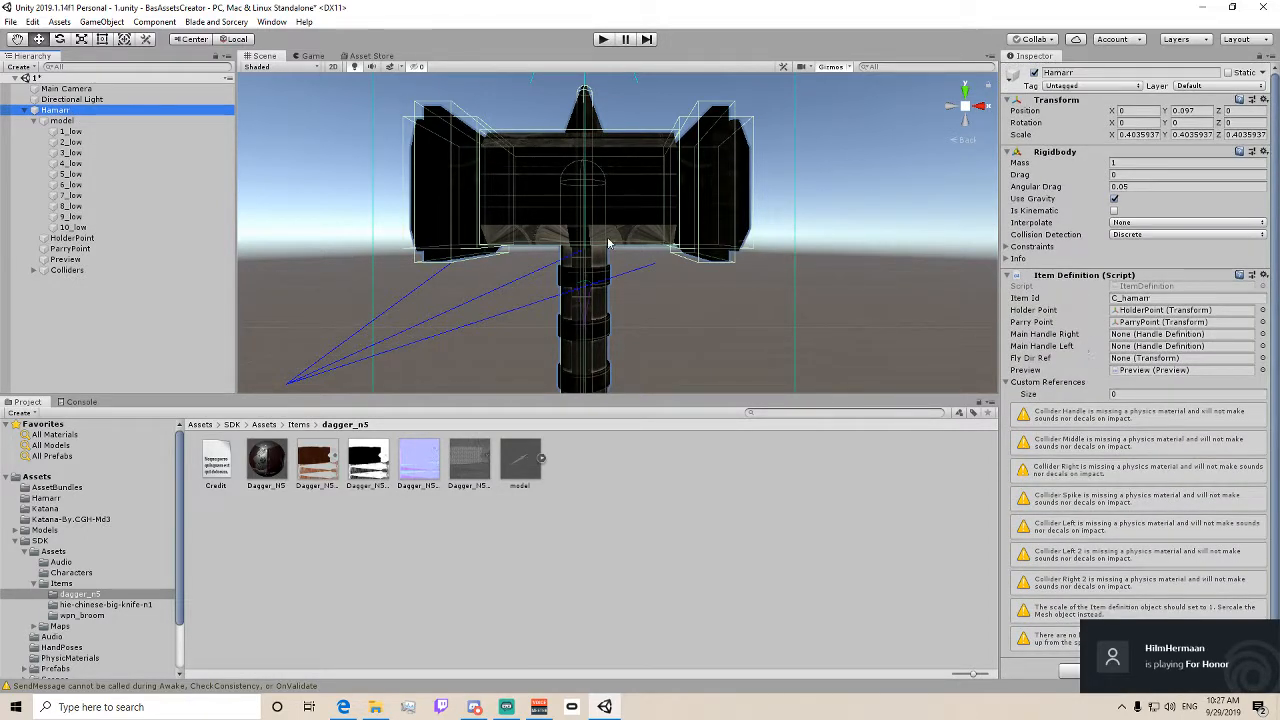
- Assign the WoodHard physics material to the capsule collider of the Handle object nested in the Handle group
{"action": "left_click", "coordinate": [34, 270]}
{"action": "left_click", "coordinate": [72, 280]}
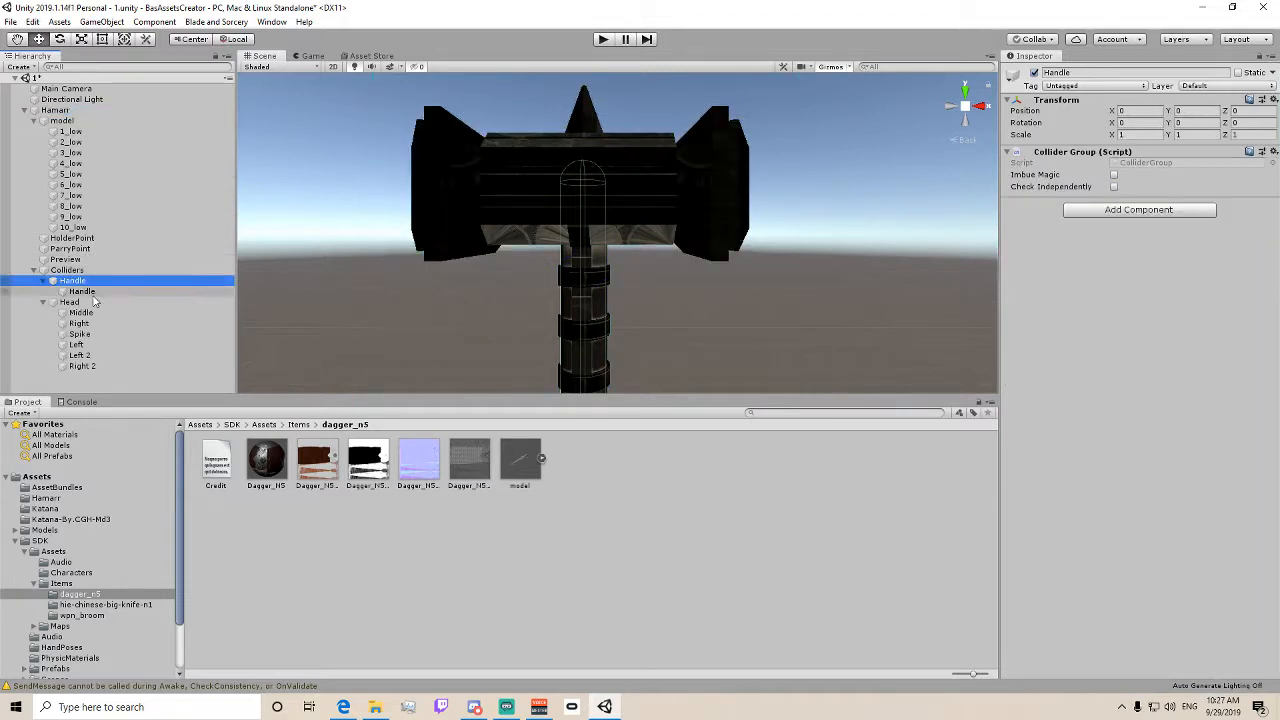
{"action": "left_click", "coordinate": [82, 291]}
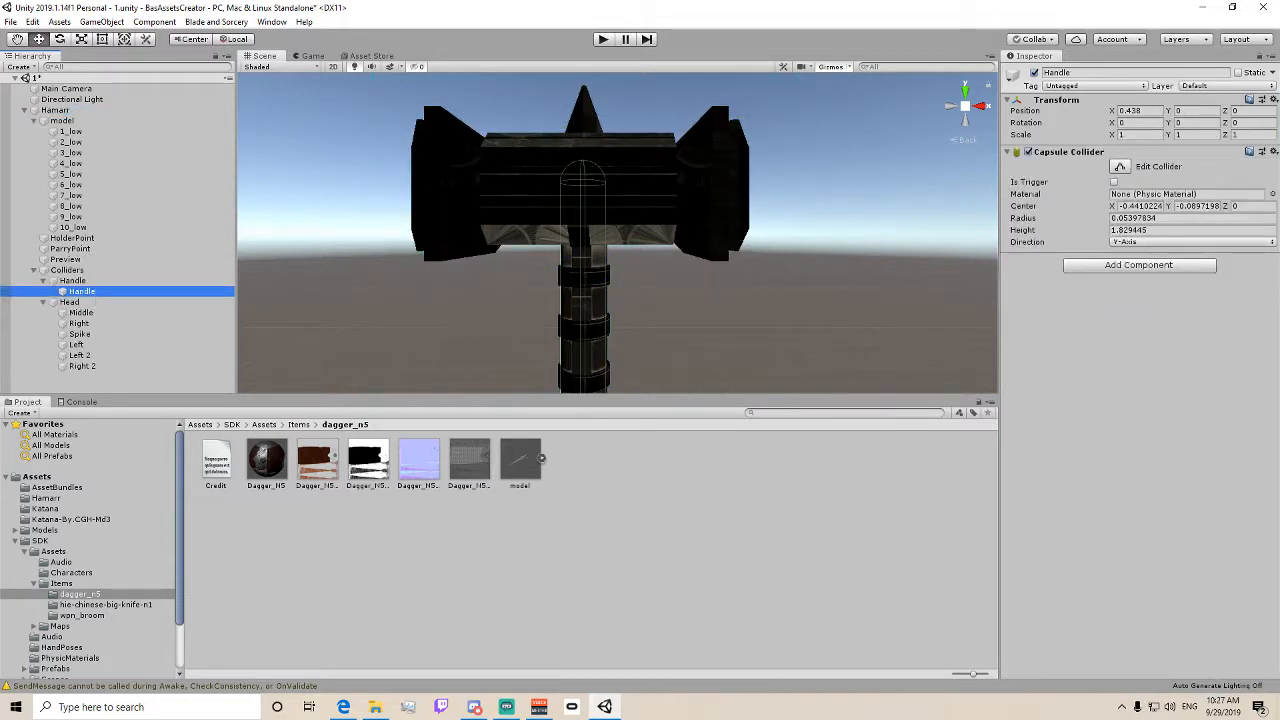
{"action": "left_click", "coordinate": [1272, 195]}
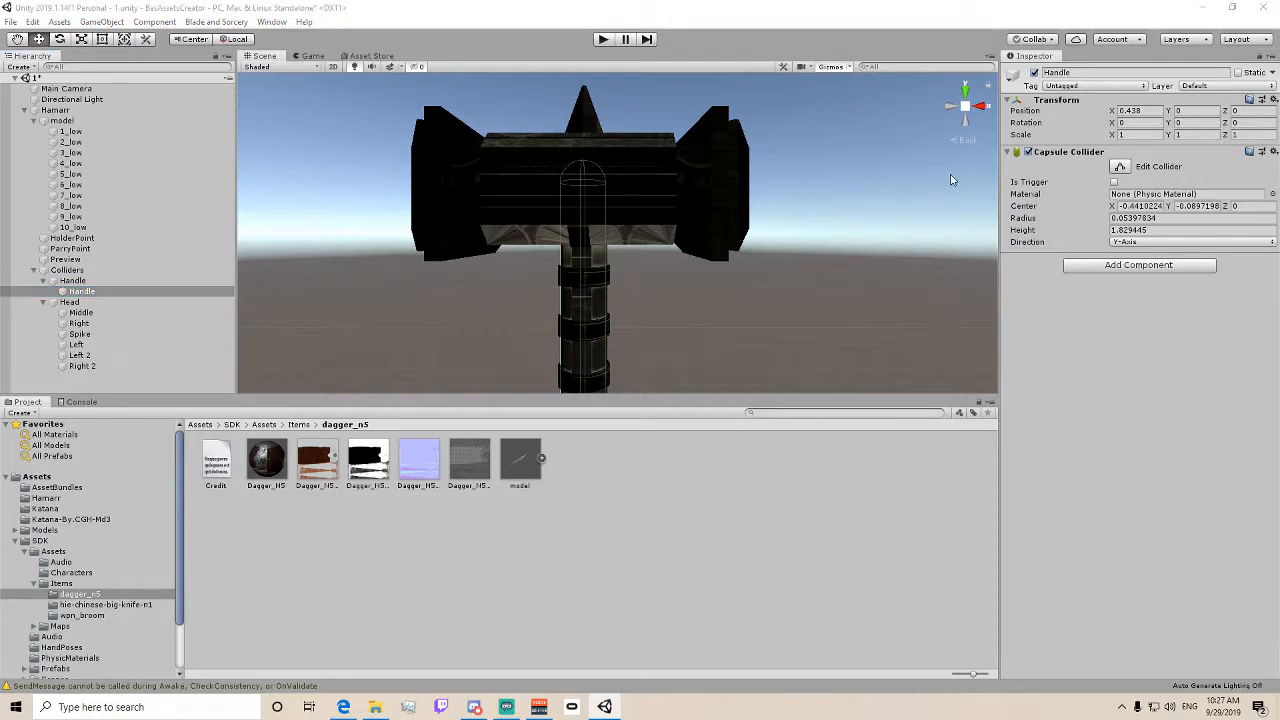
{"action": "left_click_drag", "start_coordinate": [389, 206], "coordinate": [167, 96]}
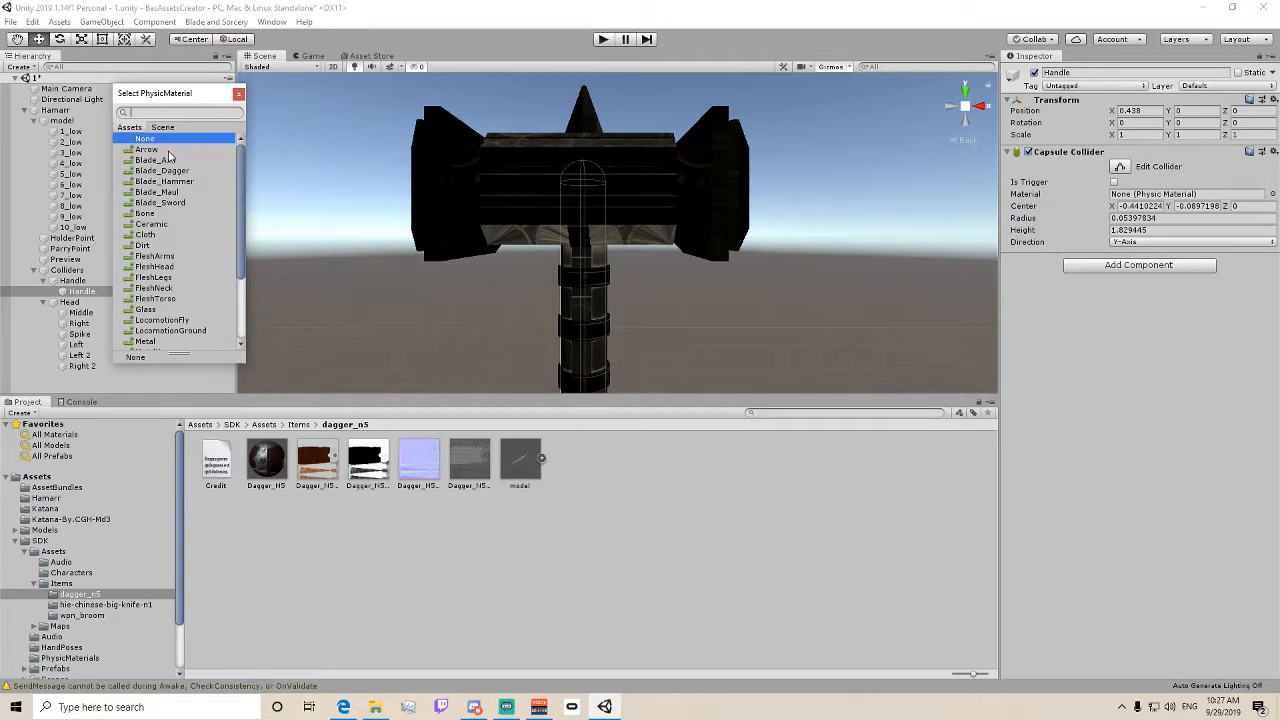
{"action": "scroll", "coordinate": [185, 180], "scroll_direction": "down", "scroll_amount": 5}
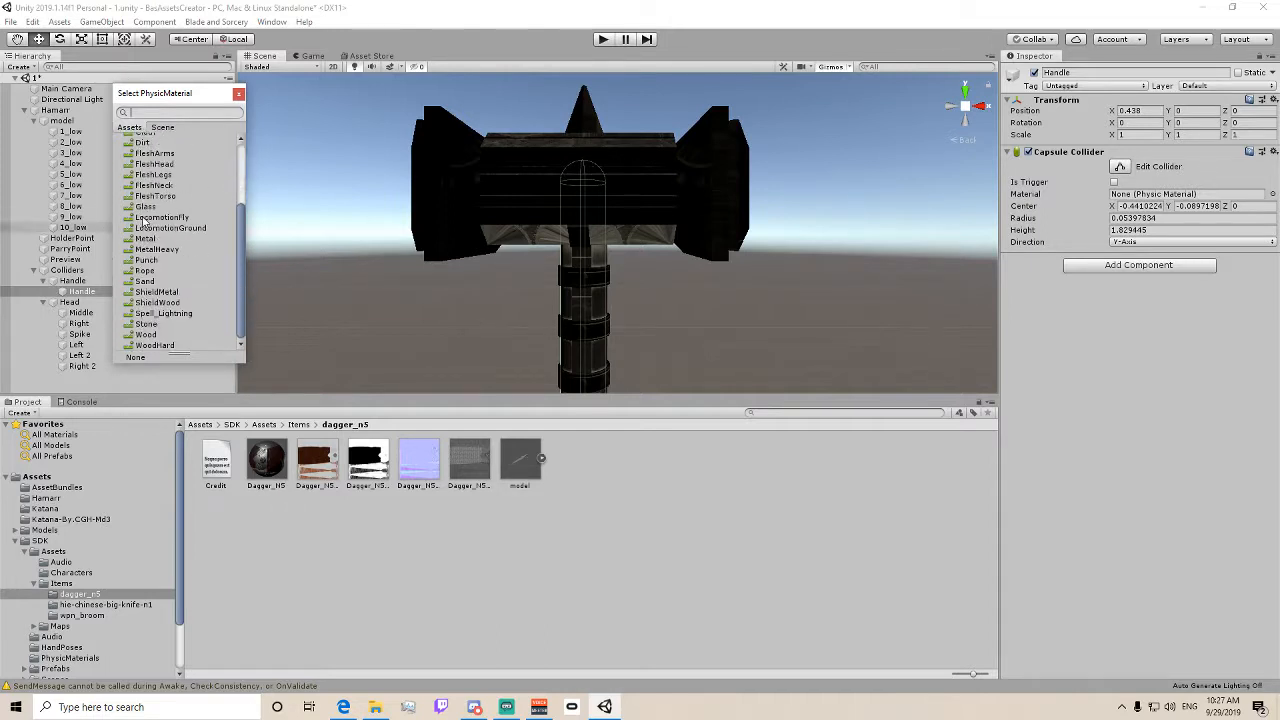
{"action": "left_click", "coordinate": [148, 346]}
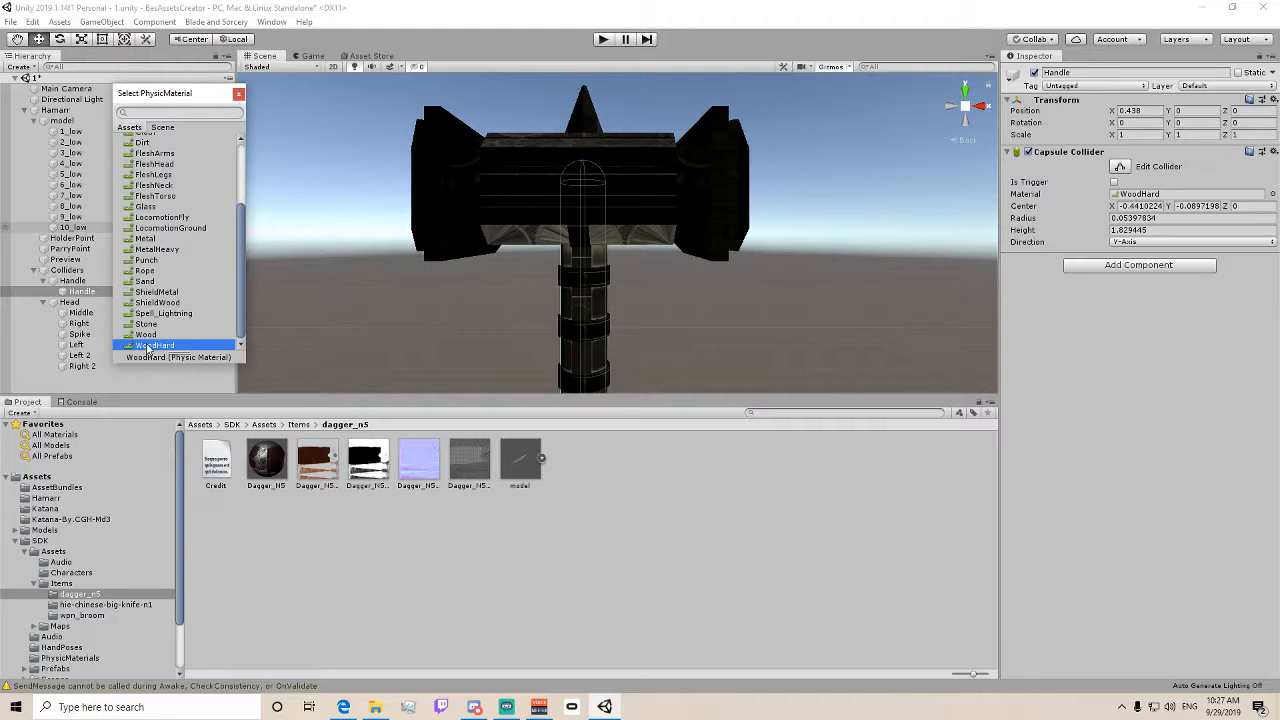
{"action": "left_click", "coordinate": [153, 335]}
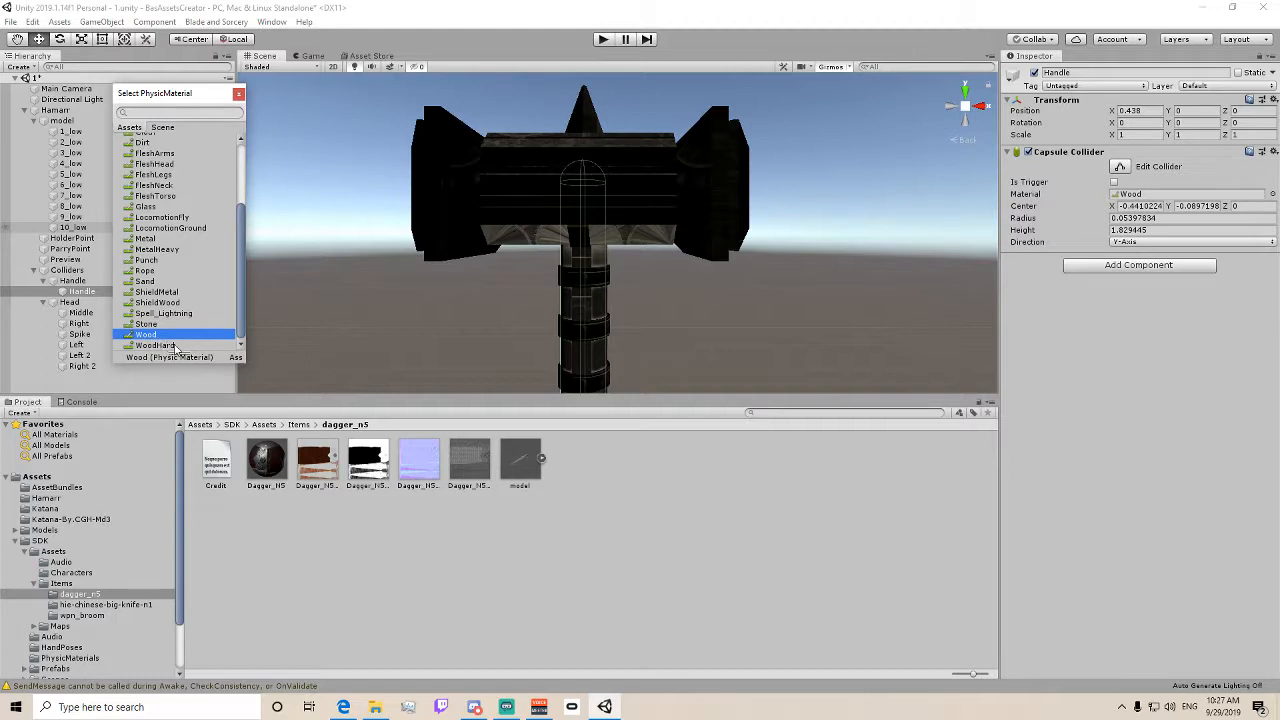
{"action": "left_click", "coordinate": [160, 345]}
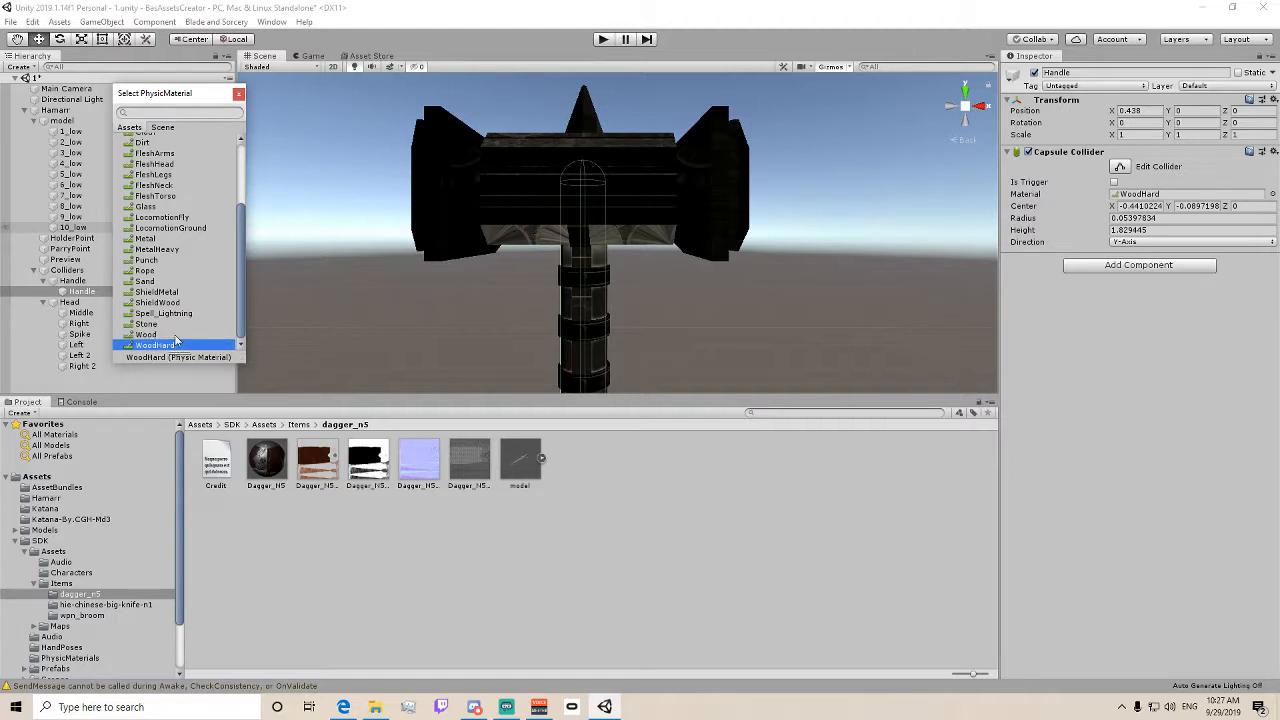
{"action": "scroll", "coordinate": [171, 262], "scroll_direction": "up", "scroll_amount": 3}
{"action": "scroll", "coordinate": [181, 227], "scroll_direction": "up", "scroll_amount": 3}
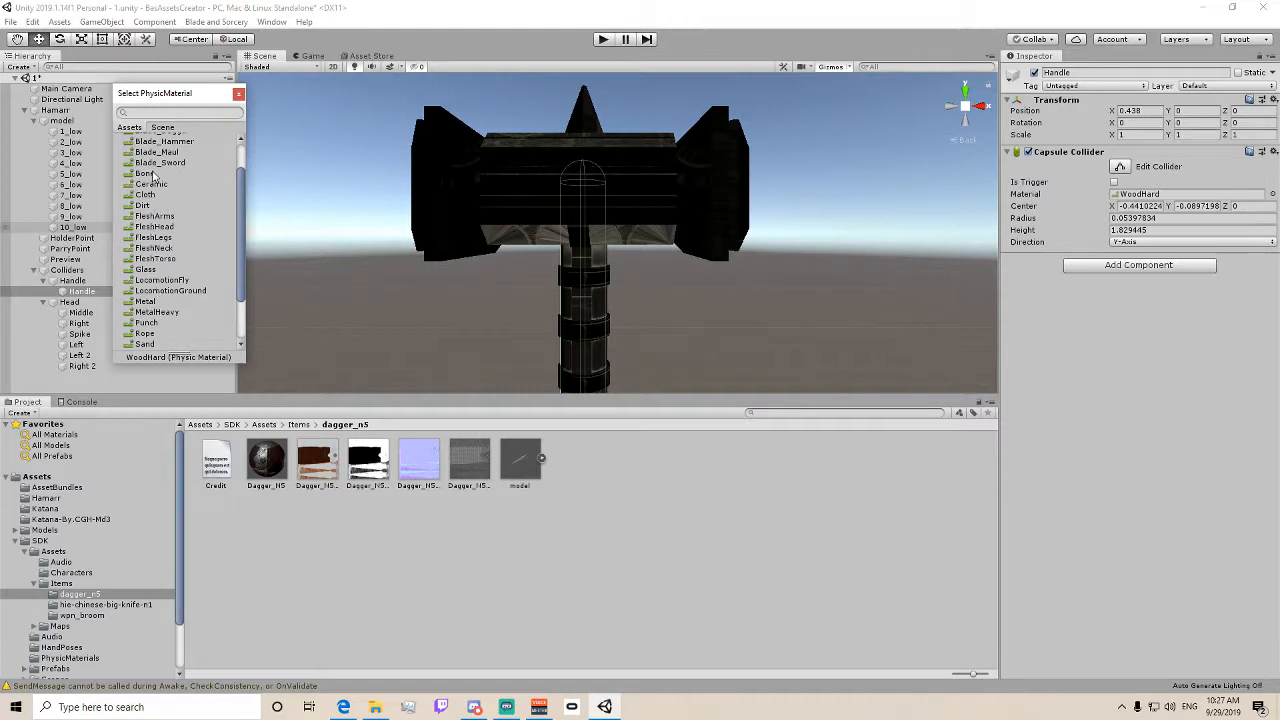
{"action": "scroll", "coordinate": [153, 176], "scroll_direction": "down", "scroll_amount": 1}
{"action": "scroll", "coordinate": [145, 296], "scroll_direction": "down", "scroll_amount": 1}
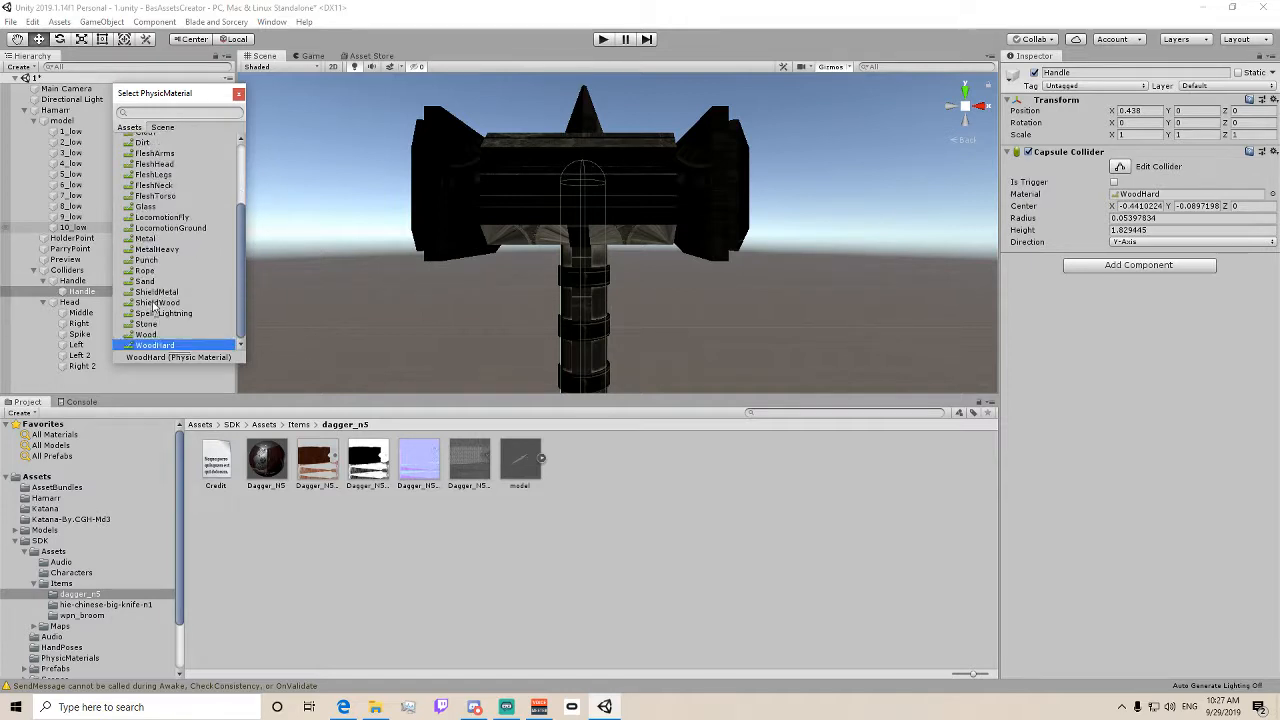
{"action": "double_click", "coordinate": [155, 346]}
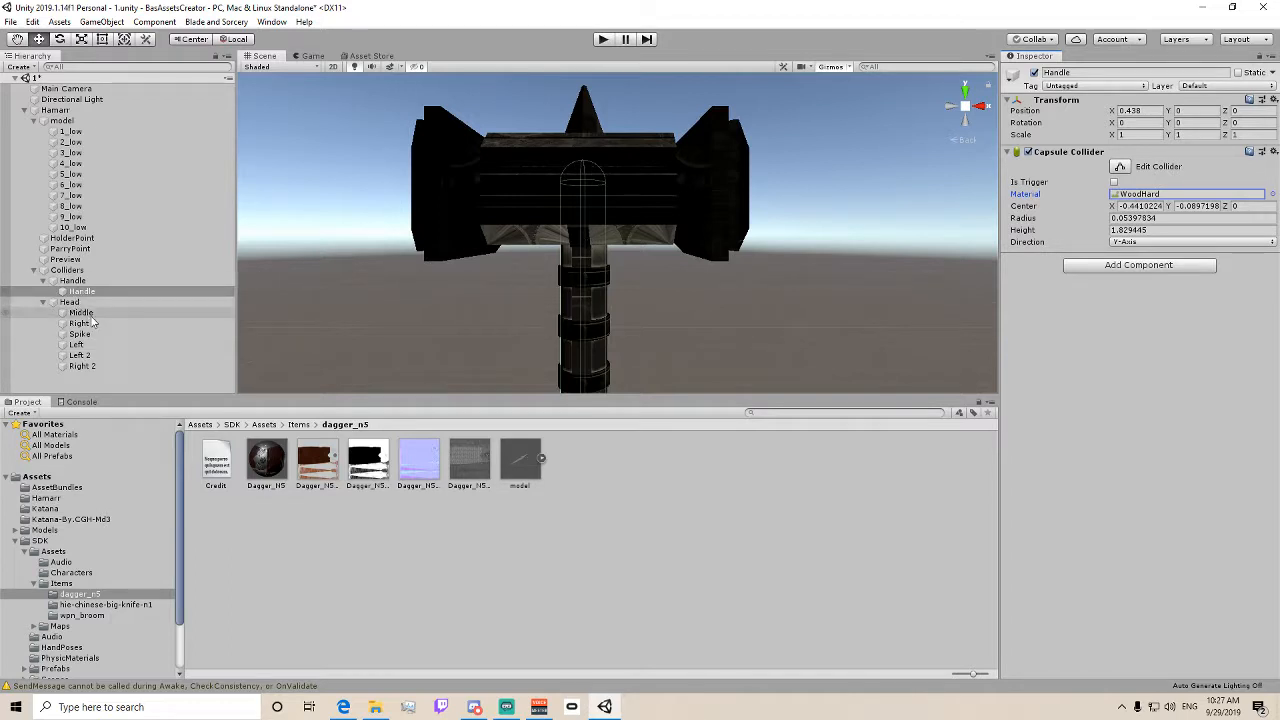
- Assign the Blade_Maul physics material to the Middle box collider of the hammer head
{"action": "left_click", "coordinate": [95, 313]}
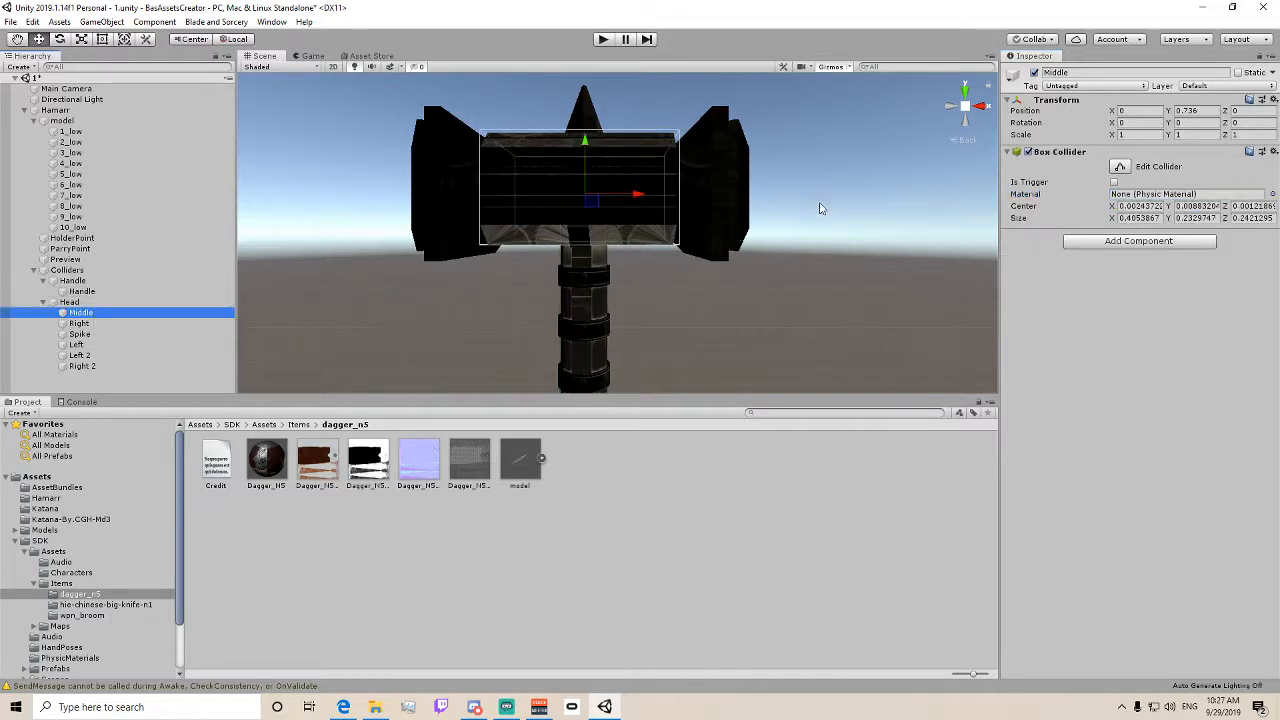
{"action": "left_click", "coordinate": [1272, 194]}
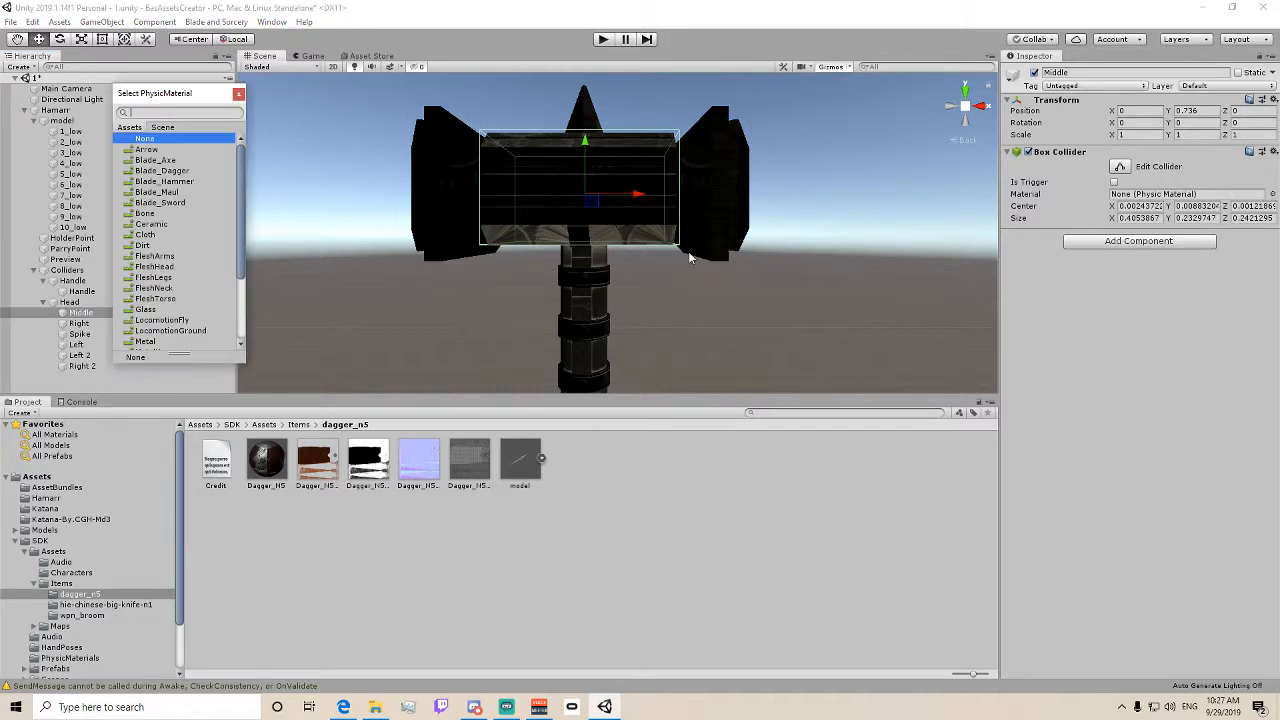
{"action": "double_click", "coordinate": [165, 192]}
- Assign the Blade_Sword physics material to the Right box collider of the hammer head
{"action": "left_click", "coordinate": [79, 323]}
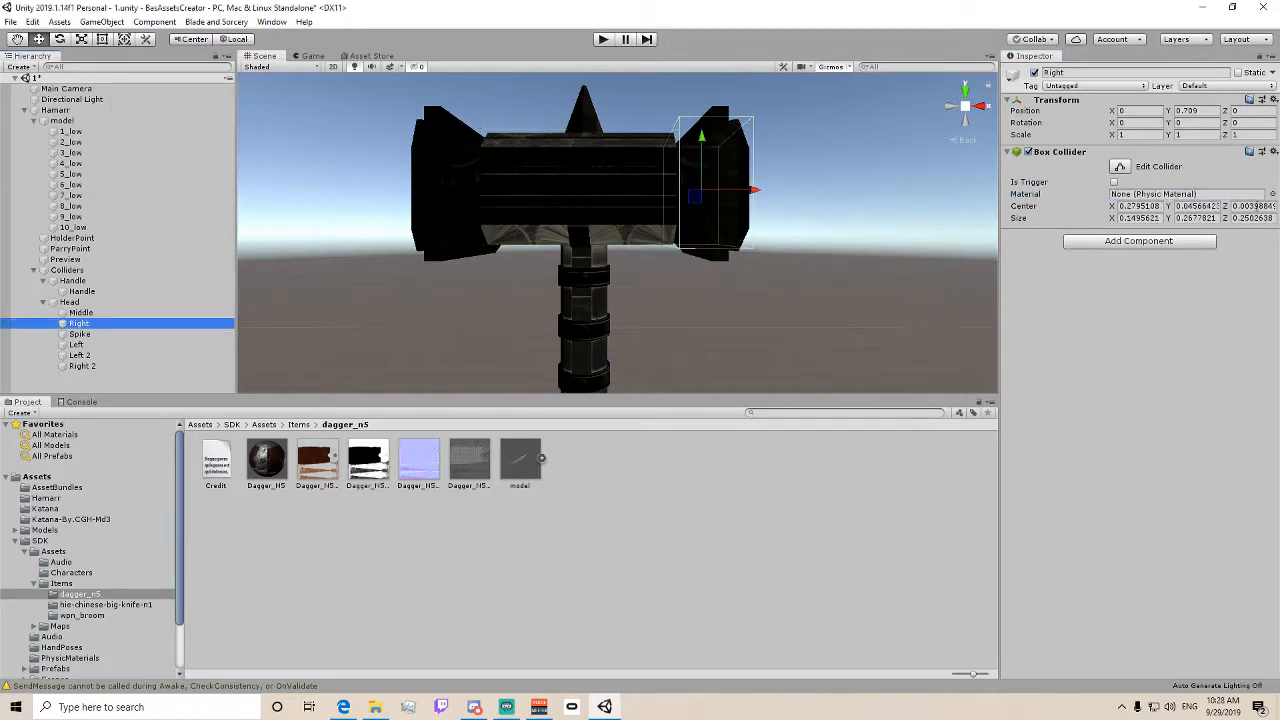
{"action": "left_click", "coordinate": [1272, 194]}
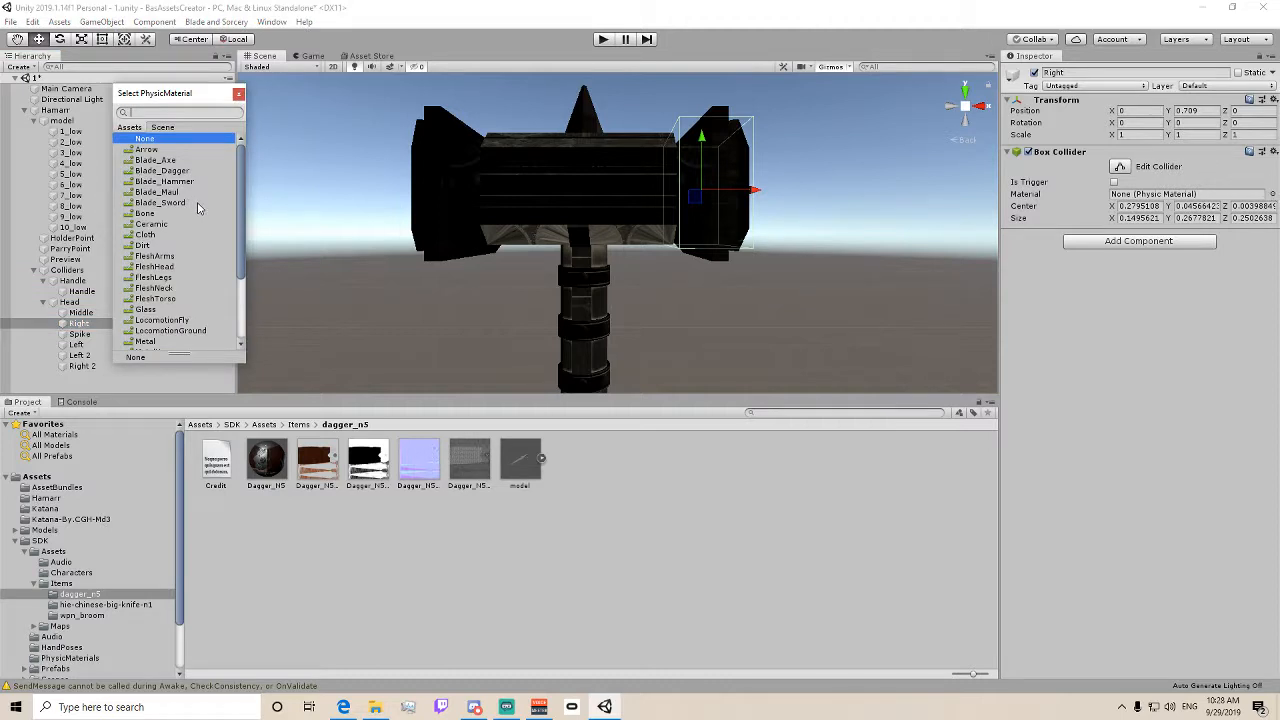
{"action": "double_click", "coordinate": [165, 202]}
- Assign the Blade_Maul physics material to the Spike capsule collider under Head
{"action": "left_click", "coordinate": [138, 334]}
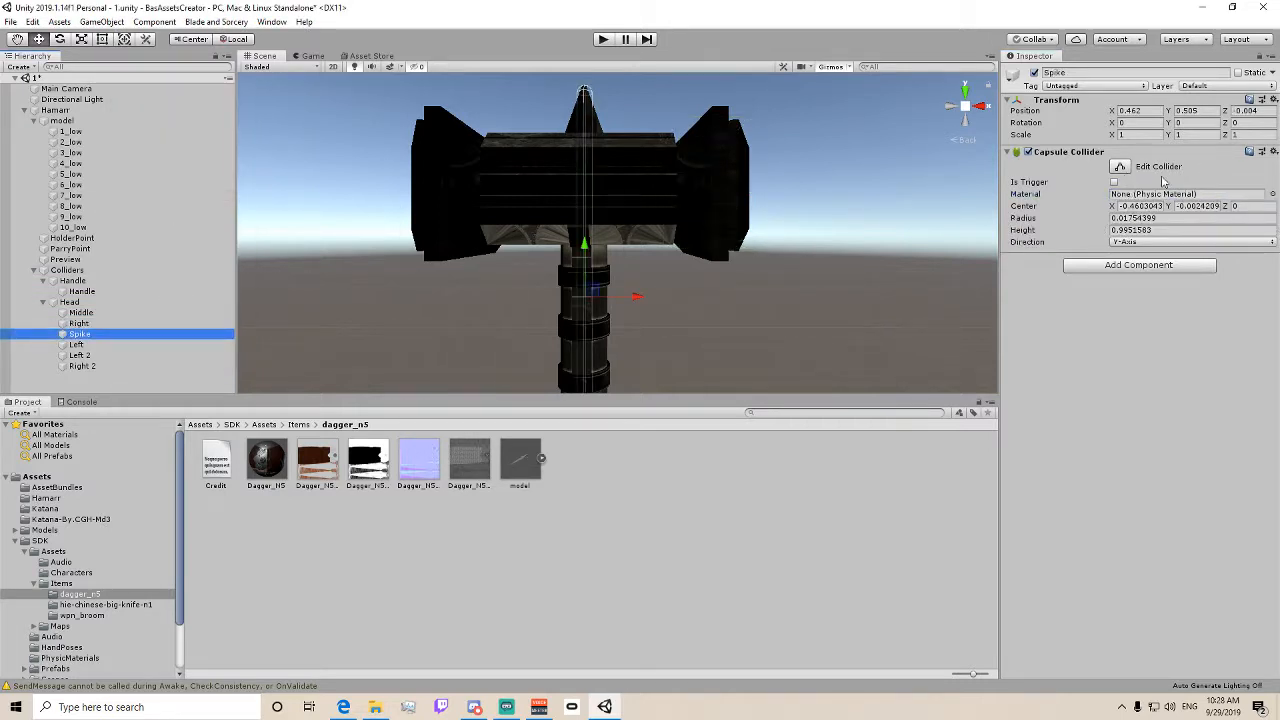
{"action": "left_click", "coordinate": [1273, 195]}
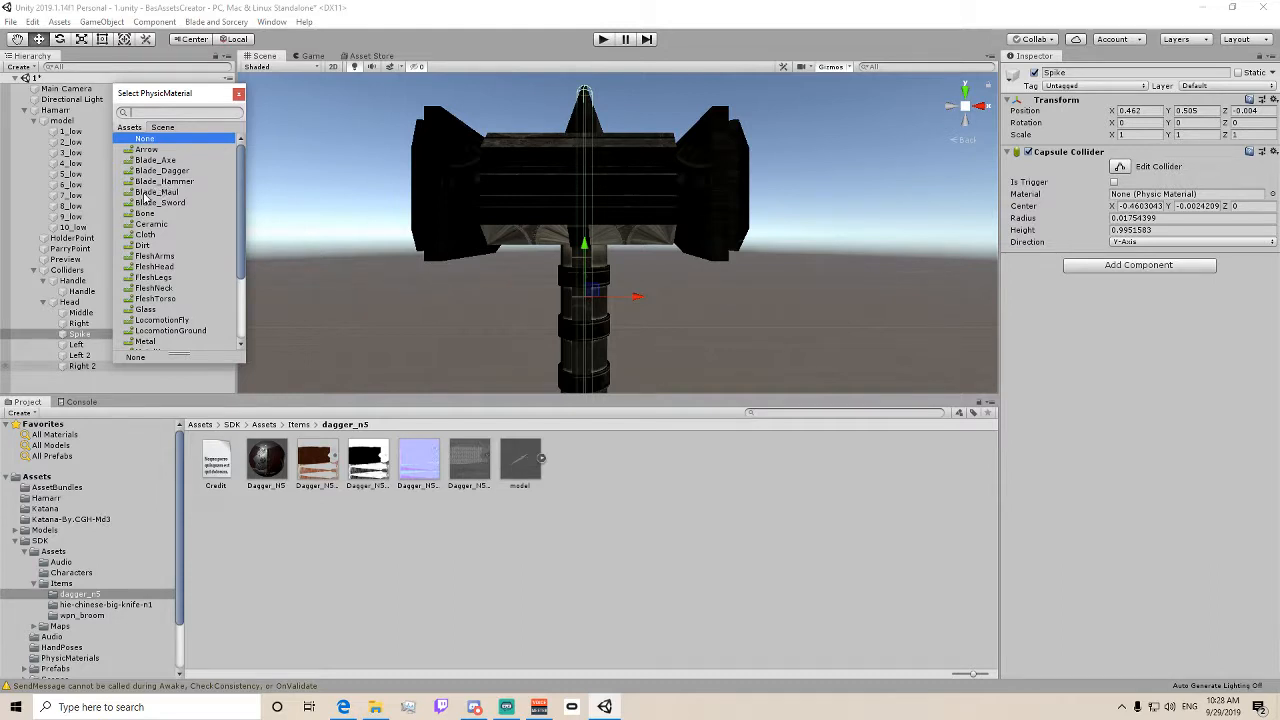
{"action": "double_click", "coordinate": [155, 192]}
- Assign the Blade_Maul physics material to the Left box collider under Head
{"action": "left_click", "coordinate": [78, 346]}
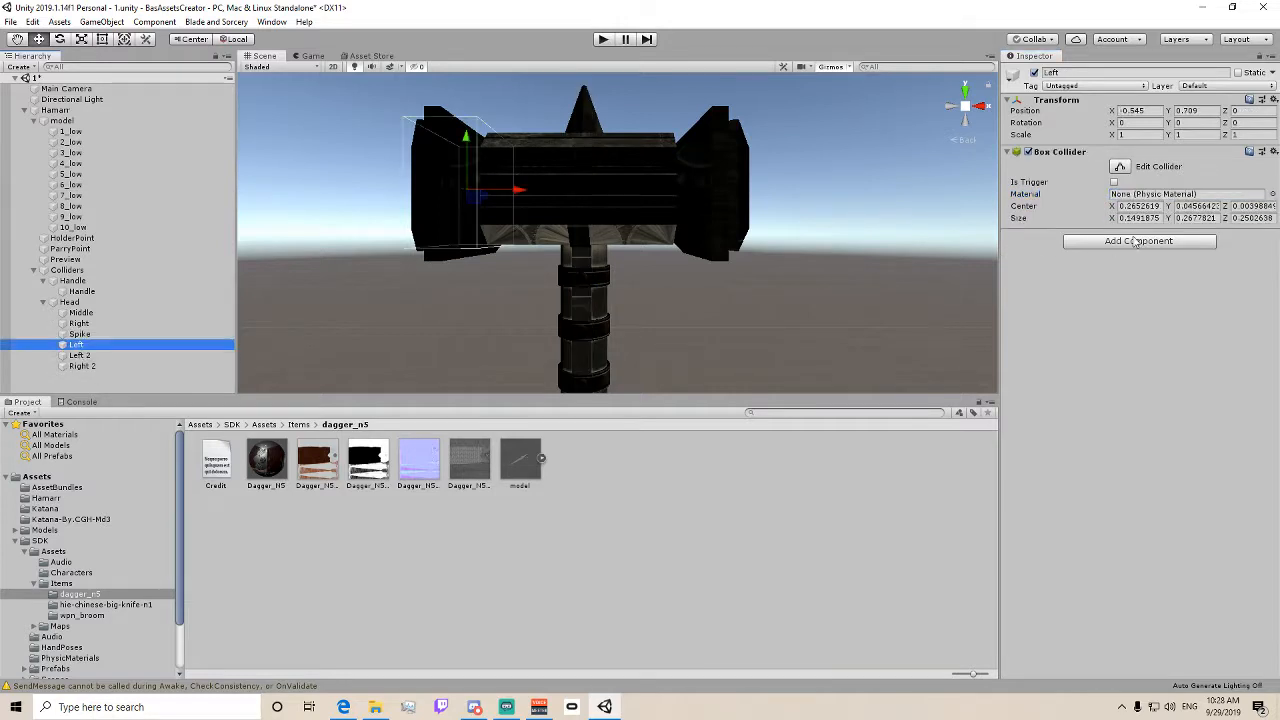
{"action": "left_click", "coordinate": [1271, 194]}
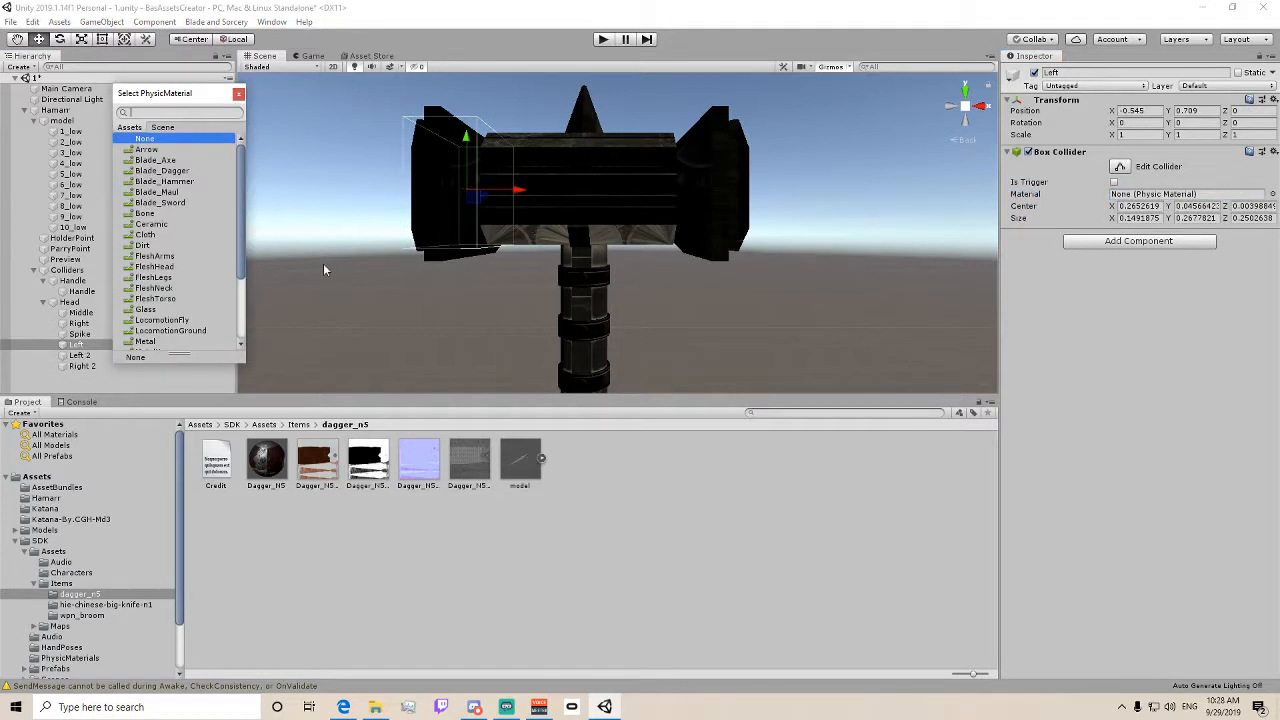
{"action": "scroll", "coordinate": [221, 292], "scroll_direction": "up", "scroll_amount": 2}
{"action": "double_click", "coordinate": [158, 193]}
- Assign the Blade_Maul physics material to the Left 2 rim collider under Head
{"action": "left_click", "coordinate": [80, 356]}
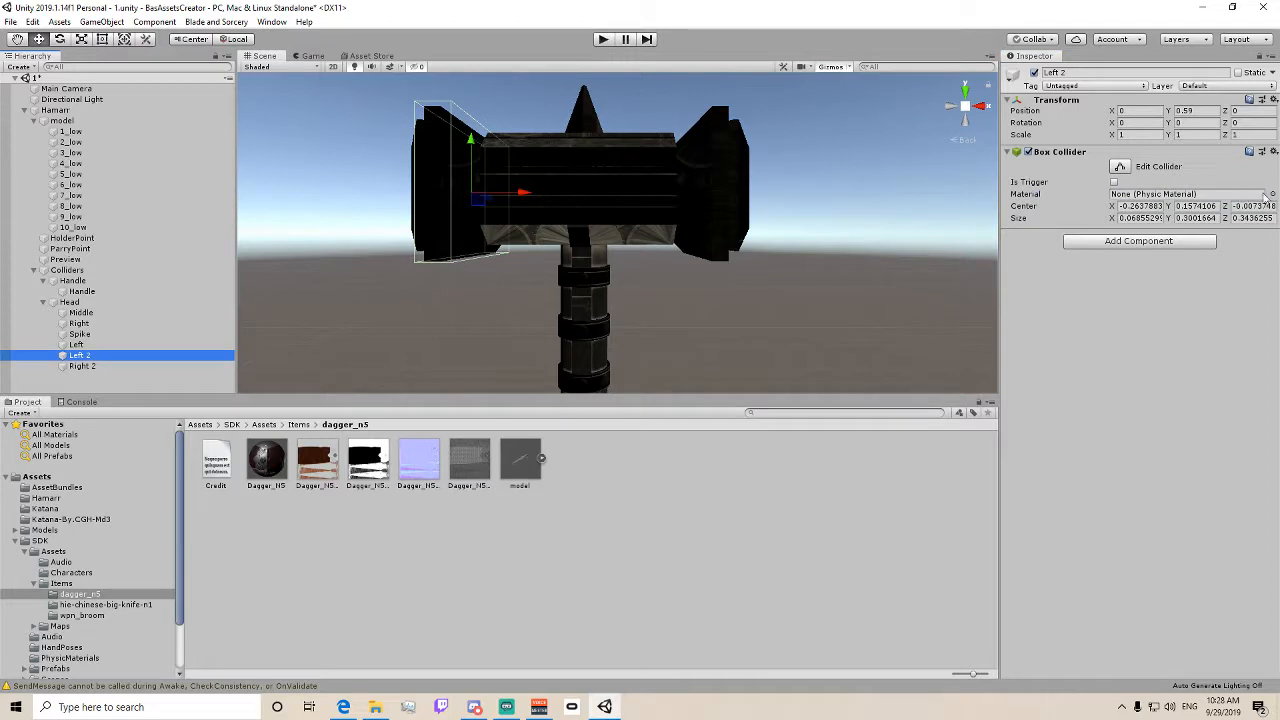
{"action": "left_click", "coordinate": [1270, 195]}
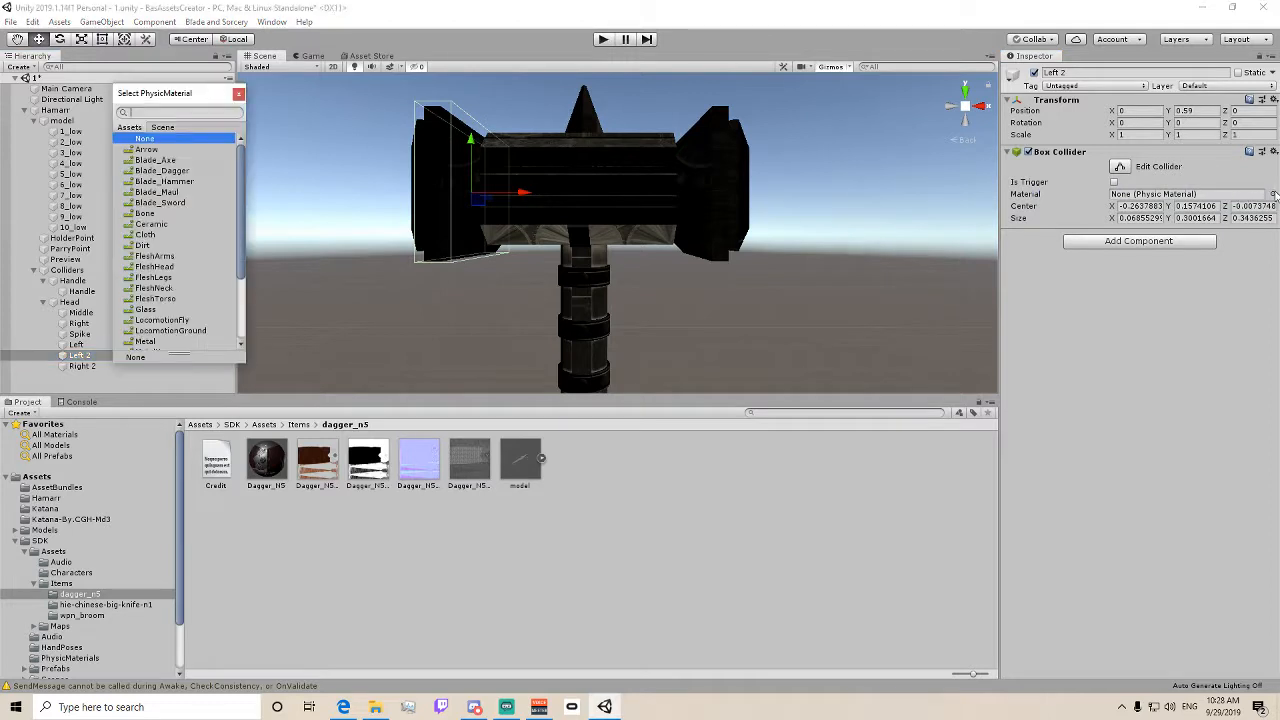
{"action": "double_click", "coordinate": [158, 192]}
- Assign the Blade_Maul physics material to the Right 2 box collider under Head
{"action": "left_click", "coordinate": [82, 366]}
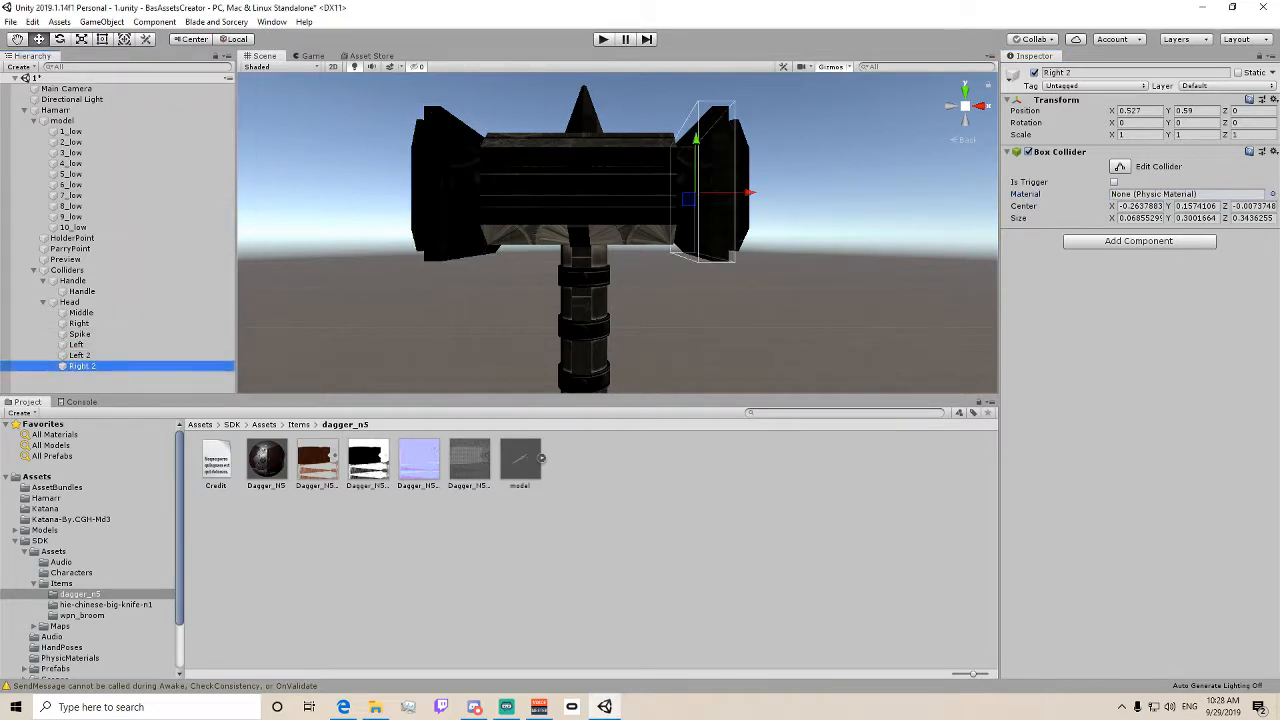
{"action": "left_click", "coordinate": [1270, 195]}
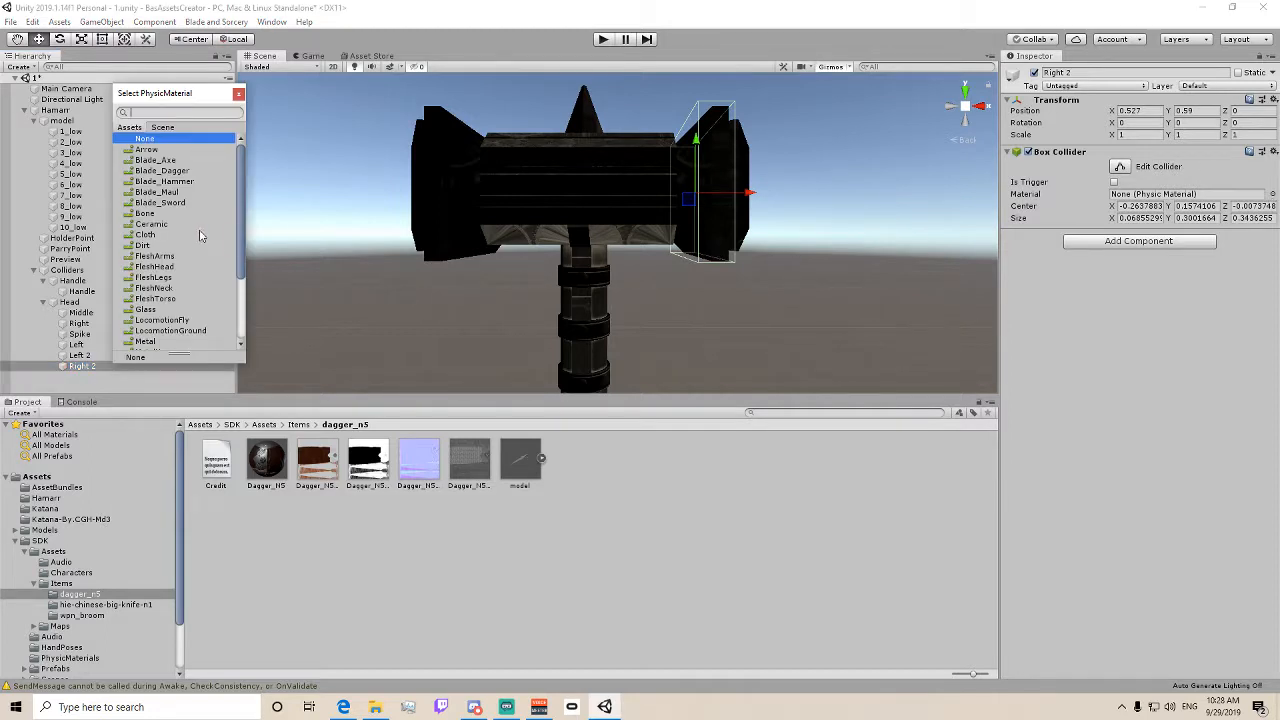
{"action": "double_click", "coordinate": [160, 192]}
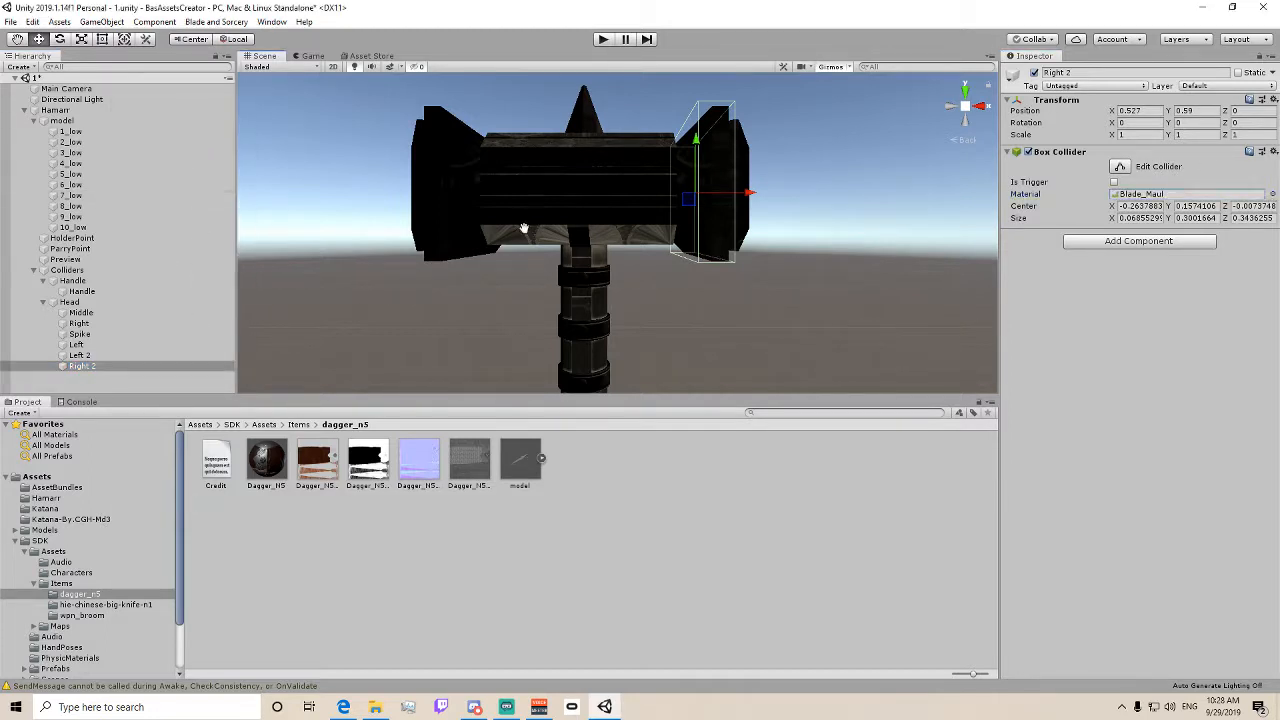
- Collapse the Head, Colliders and model groups in the hierarchy and copy the Hamarr root object's X scale value
{"action": "mouse_move", "coordinate": [525, 283]}
{"action": "middle_mouse_down"}
{"action": "mouse_move", "coordinate": [430, 182]}
{"action": "mouse_move", "coordinate": [516, 271]}
{"action": "middle_mouse_up"}
{"action": "scroll", "coordinate": [517, 271], "scroll_direction": "down", "scroll_amount": 6}
{"action": "middle_click_drag", "start_coordinate": [641, 283], "coordinate": [603, 317]}
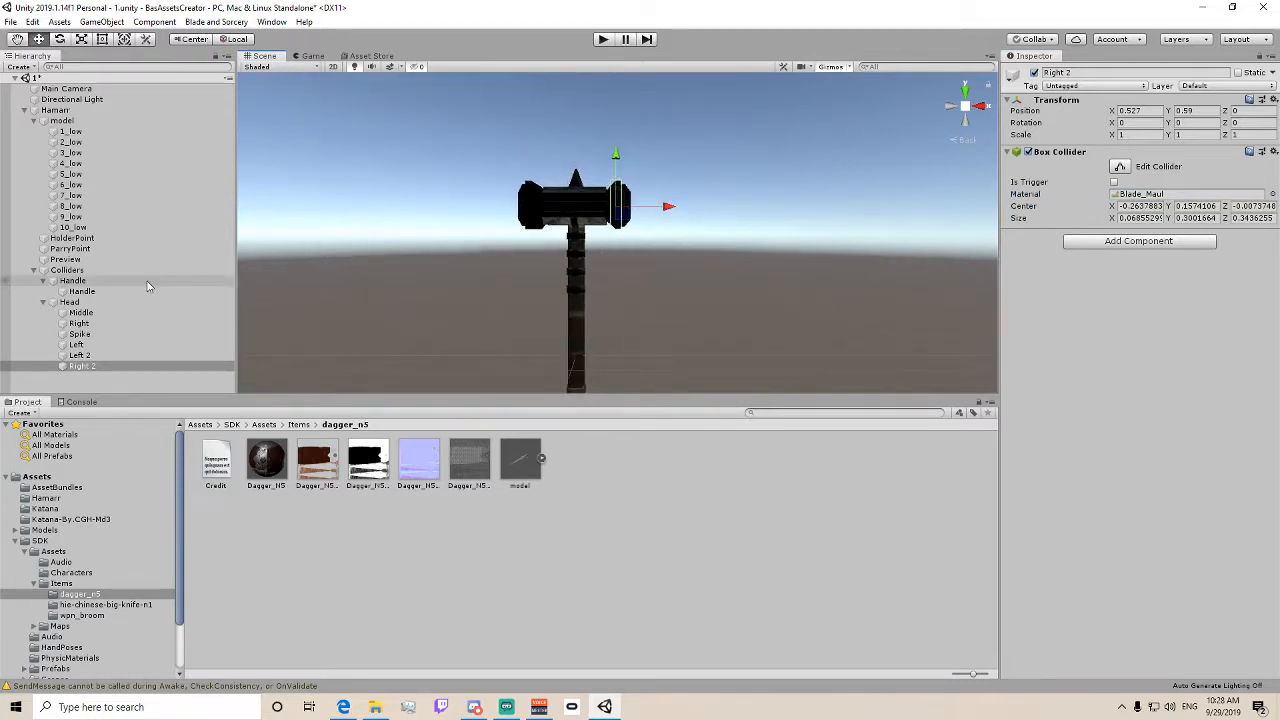
{"action": "left_click", "coordinate": [43, 303]}
{"action": "left_click", "coordinate": [34, 270]}
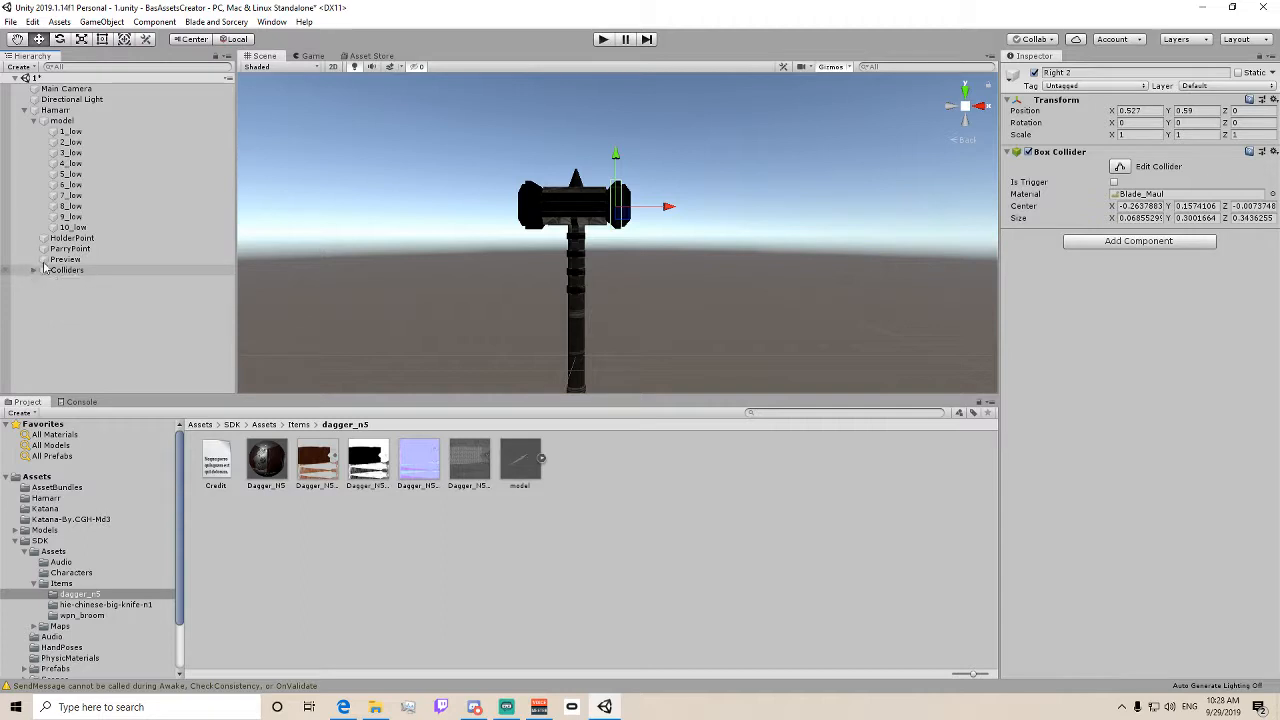
{"action": "left_click", "coordinate": [85, 112]}
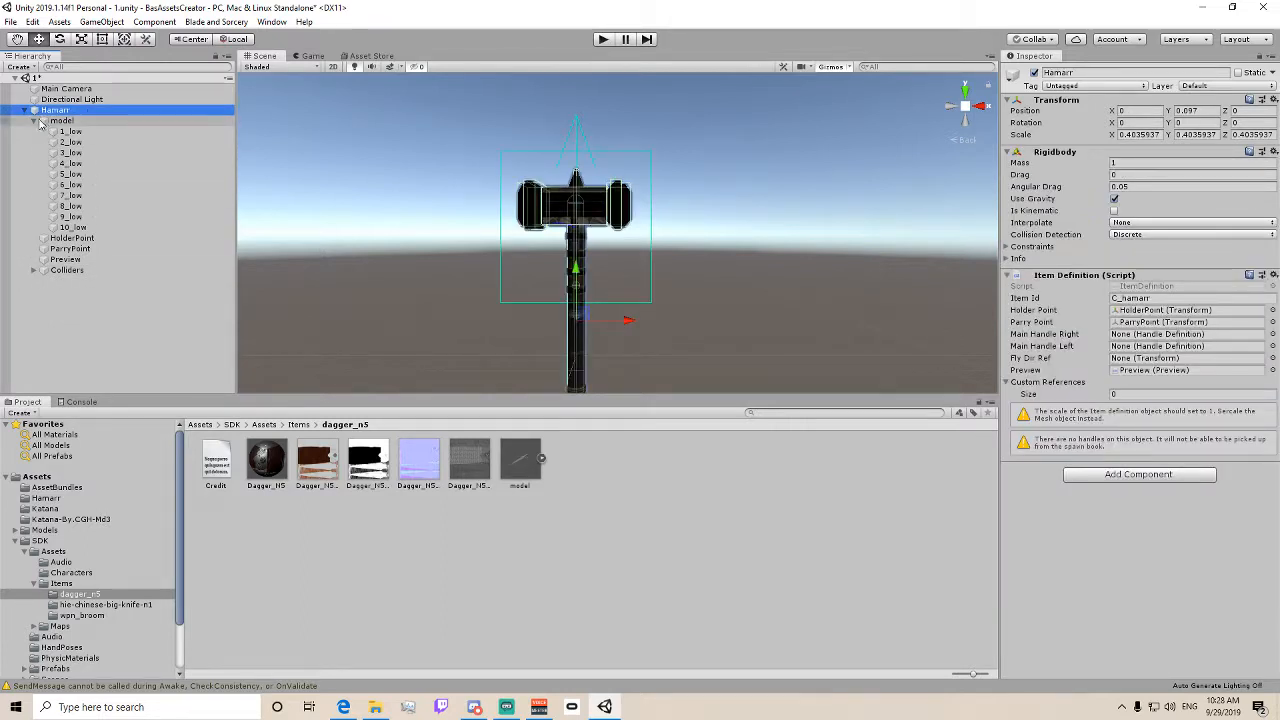
{"action": "left_click", "coordinate": [38, 121]}
{"action": "left_click", "coordinate": [34, 121]}
{"action": "left_click", "coordinate": [55, 111]}
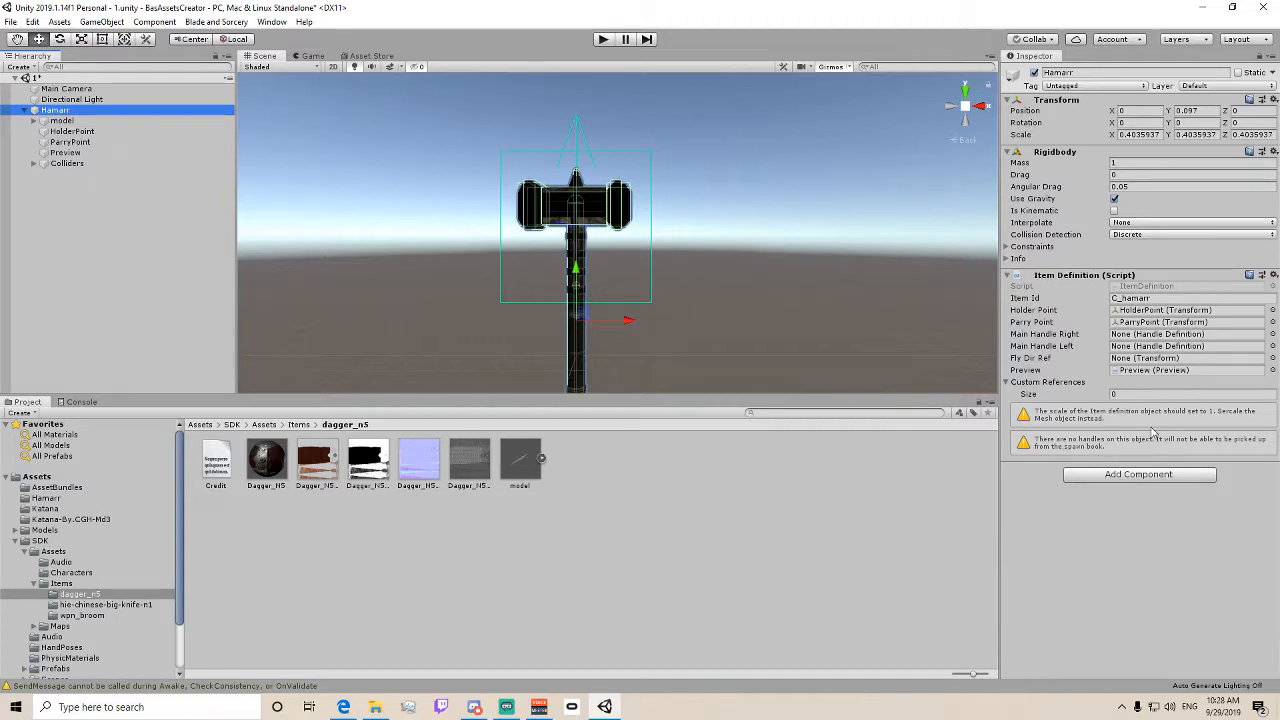
{"action": "left_click", "coordinate": [1136, 133]}
{"action": "key", "text": "ctrl+c"}
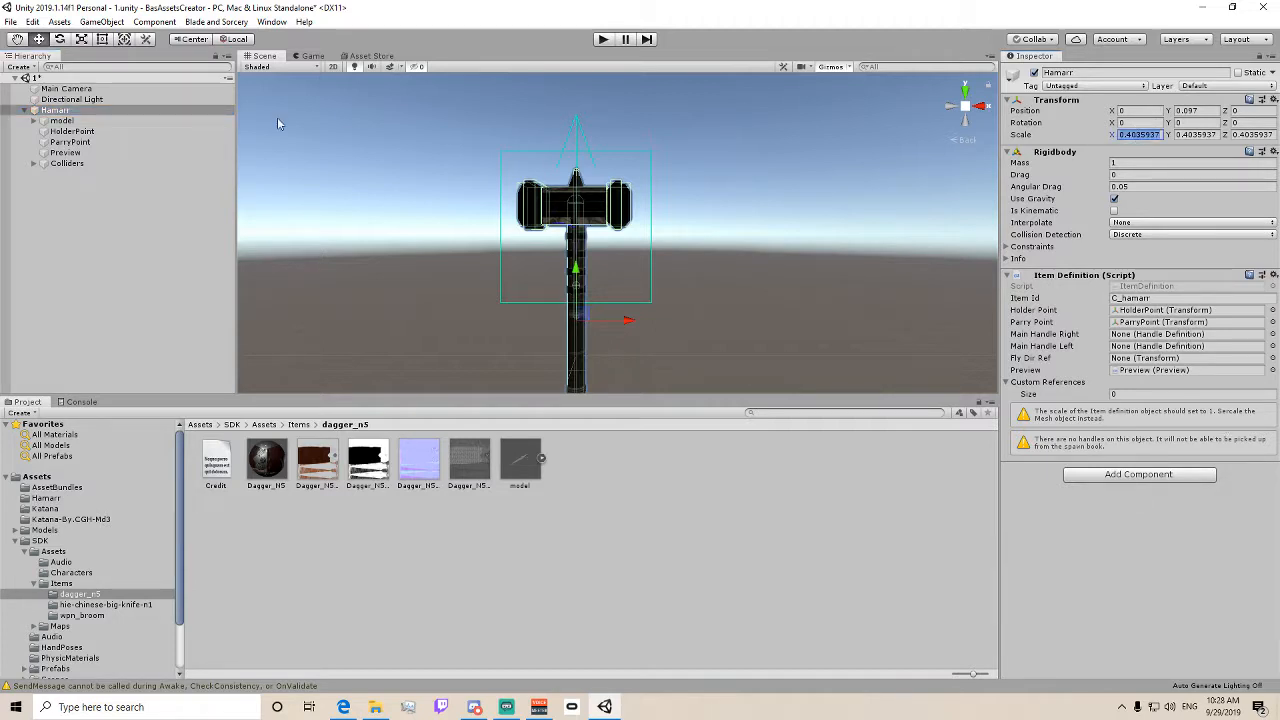
- Set the scale of the model object under Hamarr to 0.4035937 on X, Y and Z using the copied value
{"action": "left_click", "coordinate": [62, 120]}
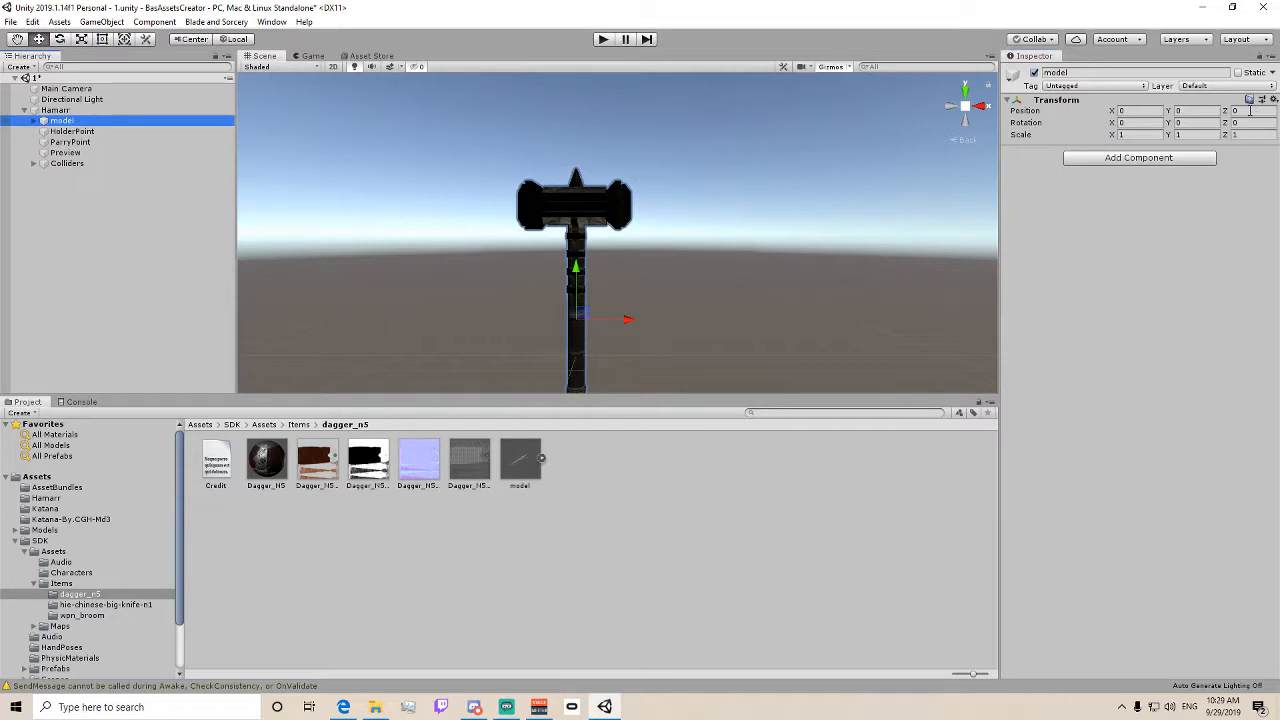
{"action": "left_click", "coordinate": [1131, 136]}
{"action": "key", "text": "ctrl+v"}
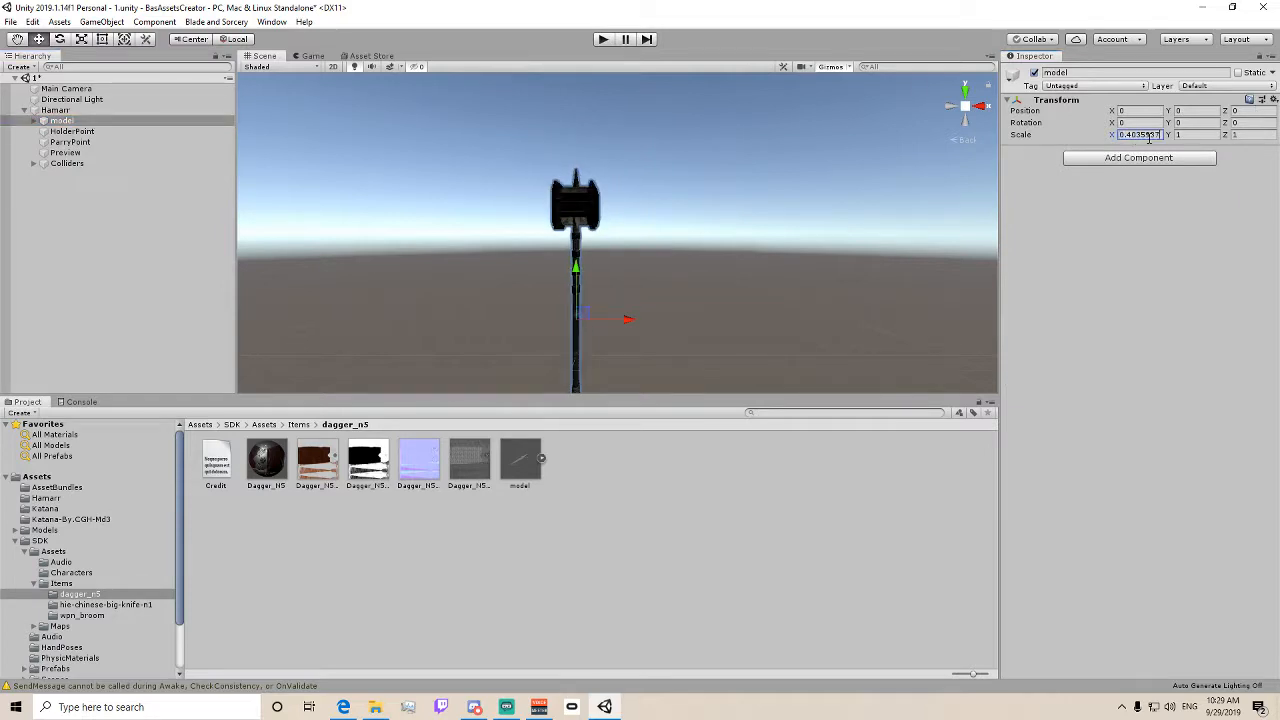
{"action": "key", "text": "Tab"}
{"action": "key", "text": "ctrl+v"}
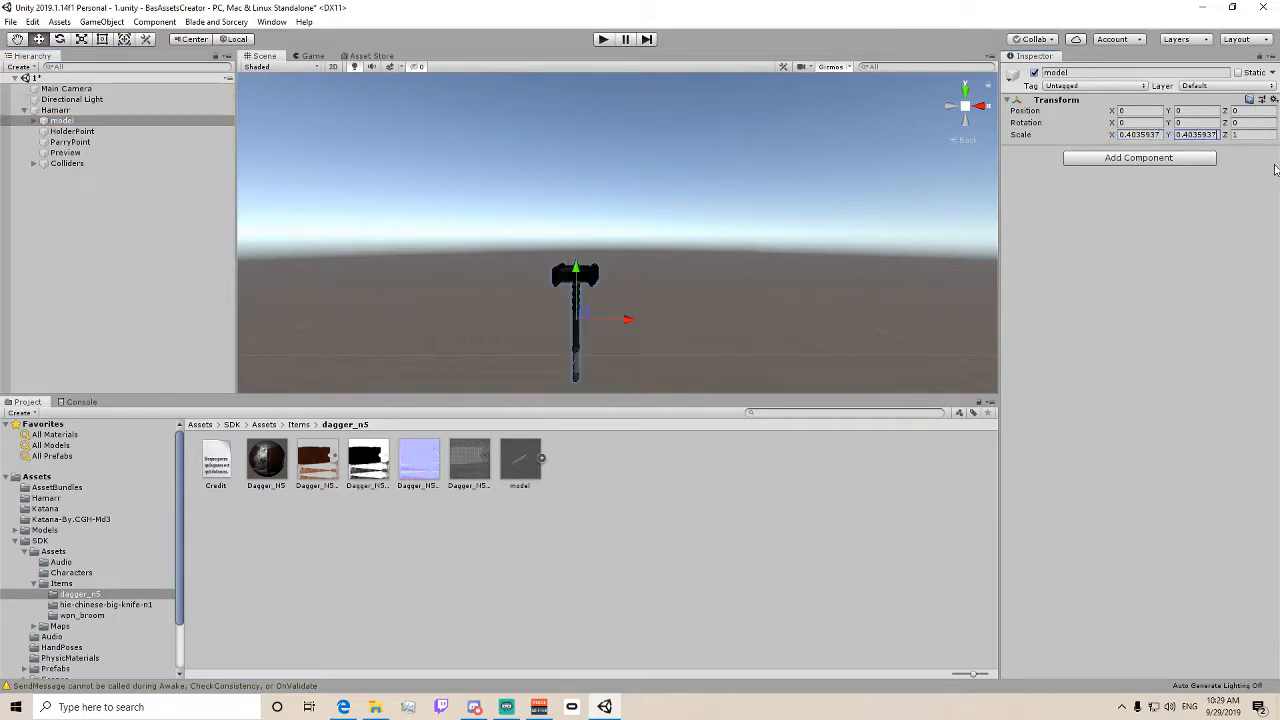
{"action": "left_click", "coordinate": [1247, 133]}
{"action": "key", "text": "ctrl+v"}
- Set the Hamarr root object's scale to 1 on all three axes, copying its original Z scale before replacing it
{"action": "left_click", "coordinate": [140, 111]}
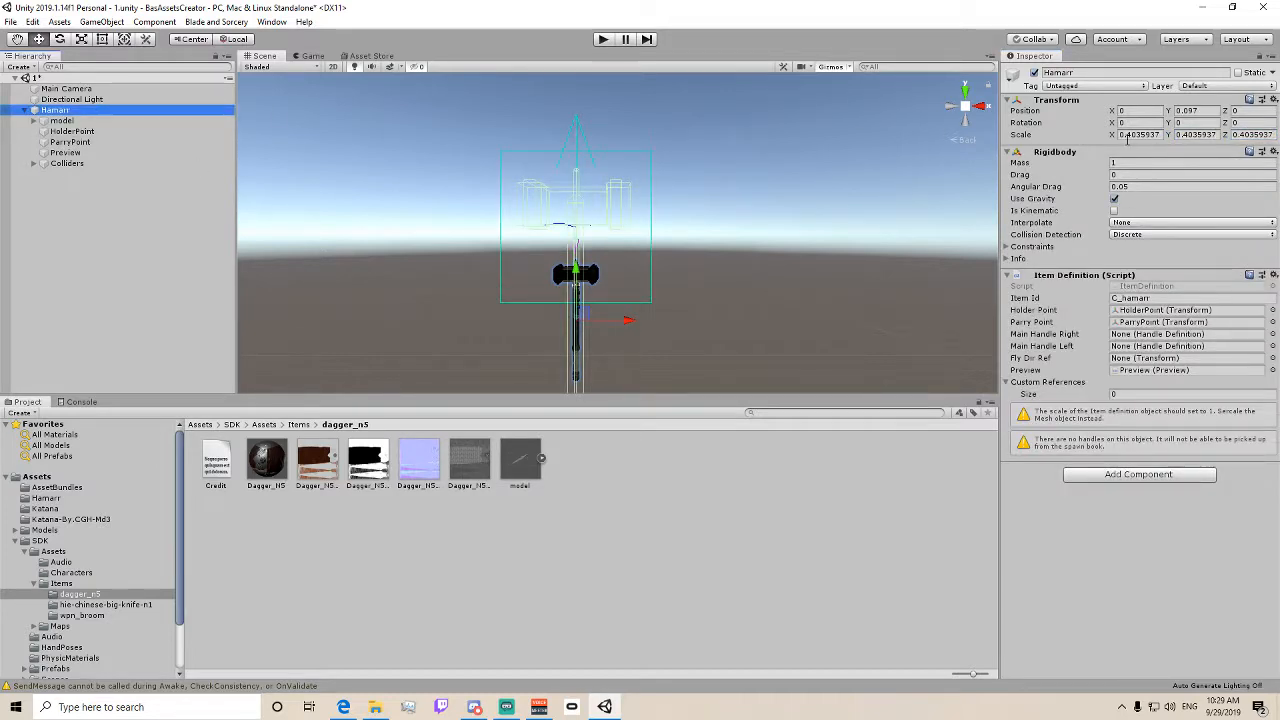
{"action": "left_click", "coordinate": [1131, 135]}
{"action": "type", "text": "1"}
{"action": "key", "text": "Tab"}
{"action": "type", "text": "1"}
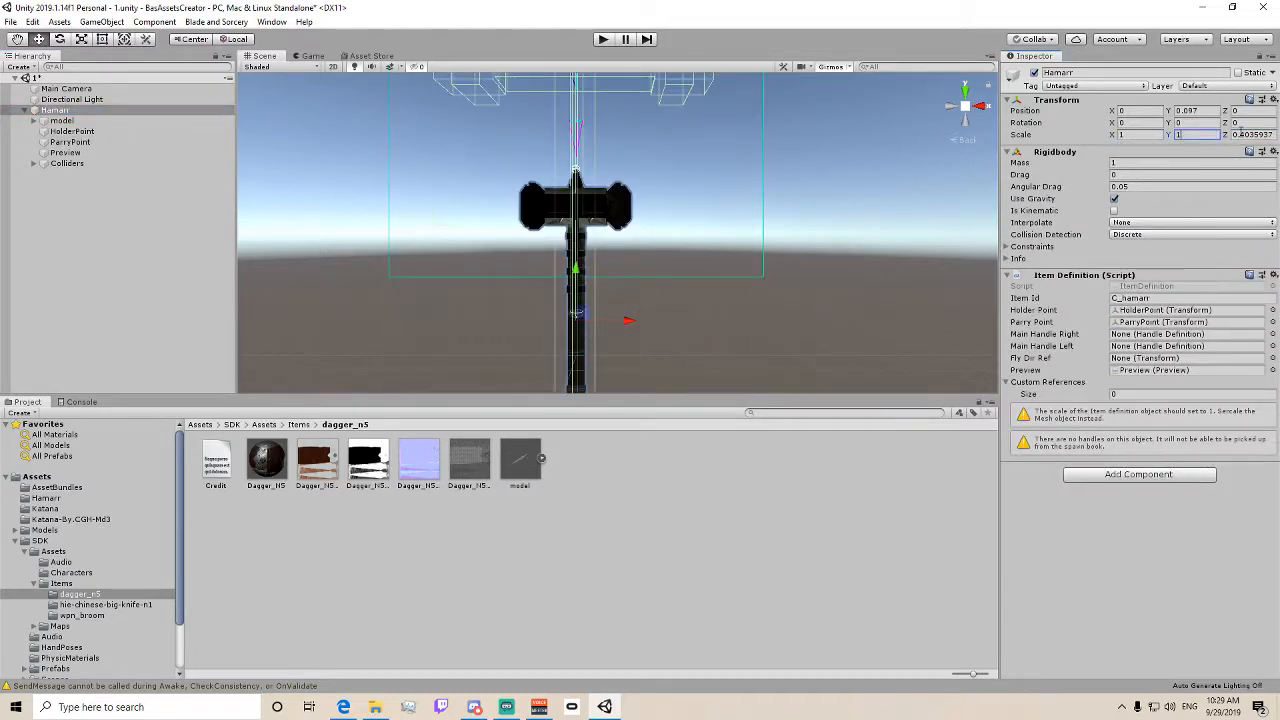
{"action": "key", "text": "Tab"}
{"action": "key", "text": "ctrl+c"}
{"action": "type", "text": "1"}
- Set the scale of the Colliders object to 0.4035937 on X, Y and Z using the copied value
{"action": "left_click", "coordinate": [228, 164]}
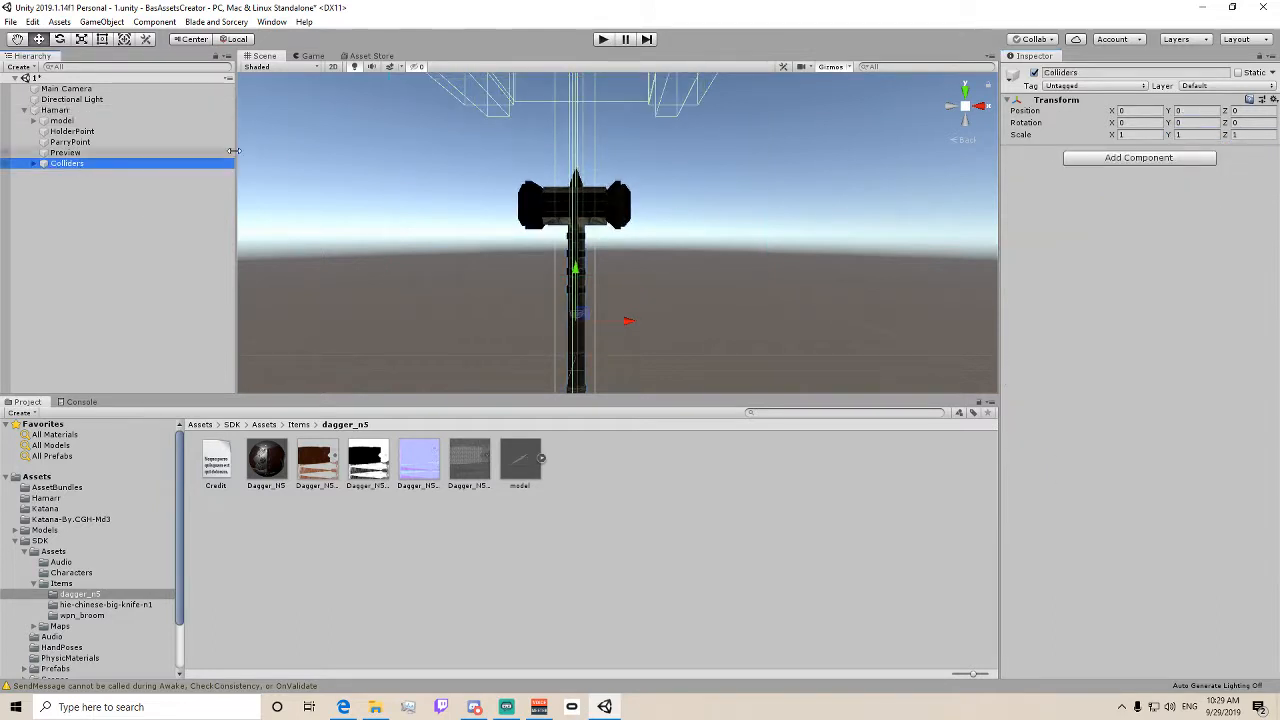
{"action": "left_click", "coordinate": [1151, 134]}
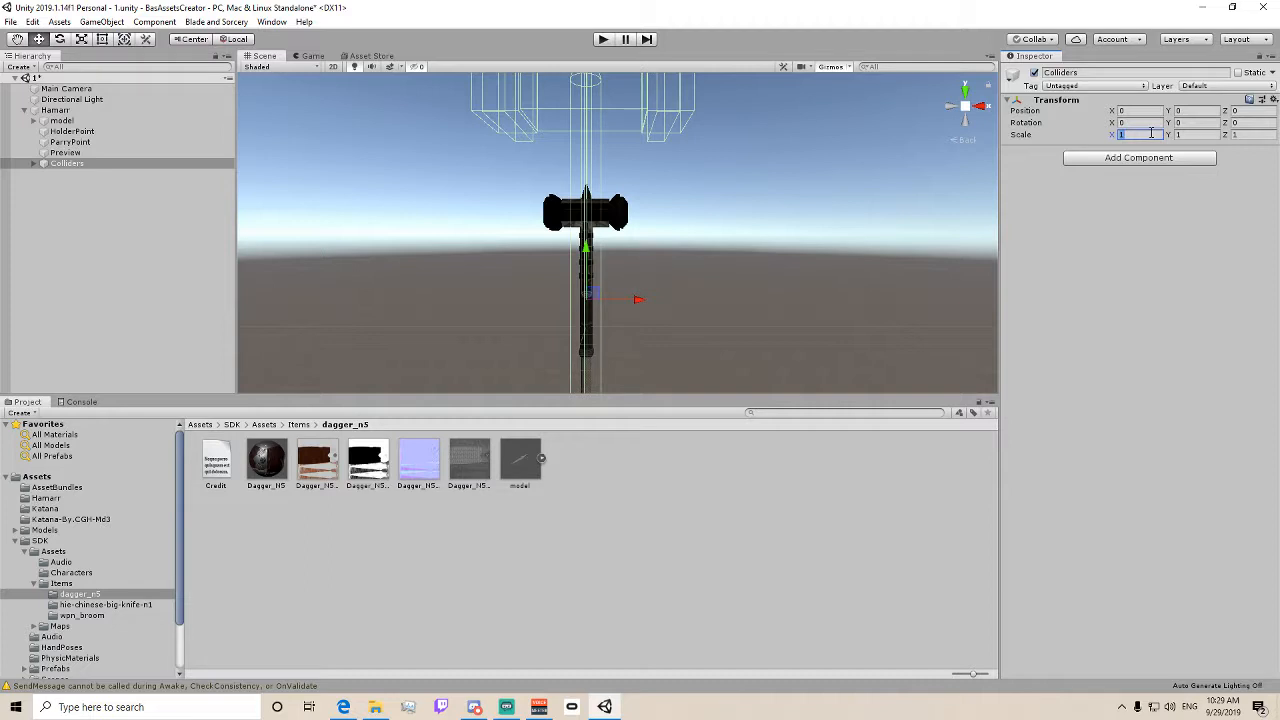
{"action": "key", "text": "ctrl+v"}
{"action": "left_click", "coordinate": [1202, 133]}
{"action": "key", "text": "ctrl+v"}
{"action": "left_click", "coordinate": [1243, 135]}
{"action": "key", "text": "ctrl+v"}
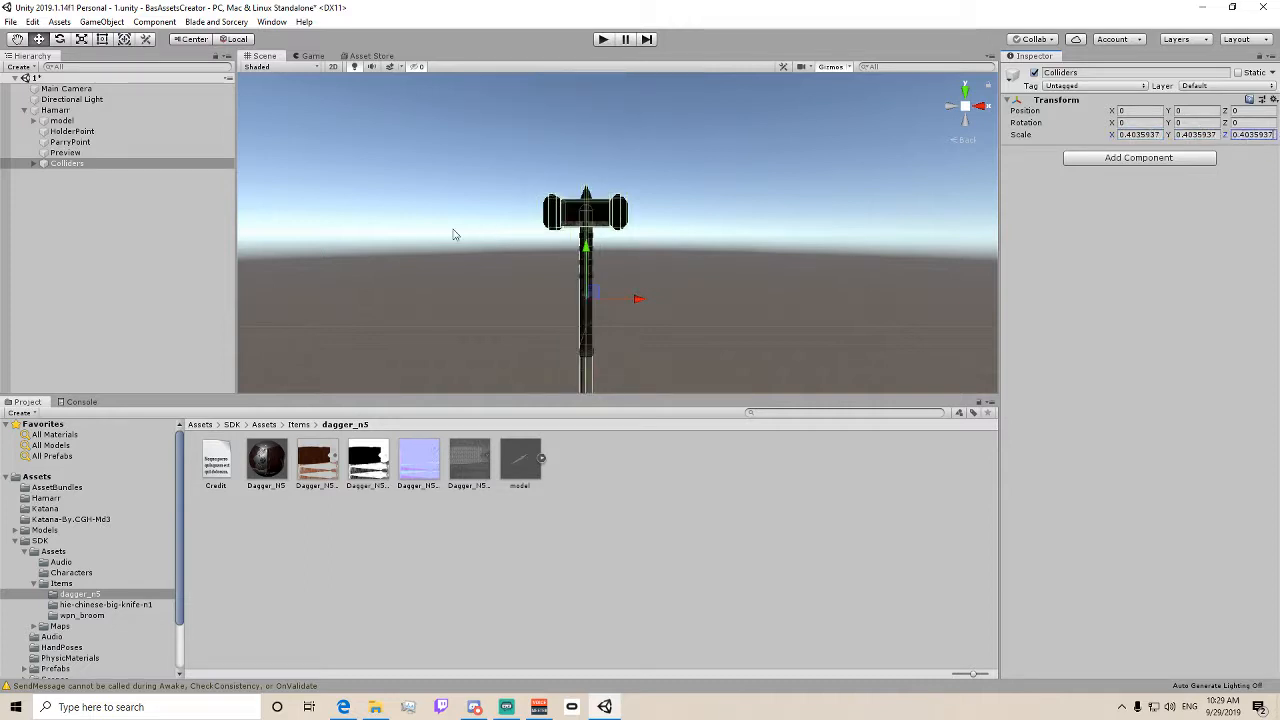
- Check the Hamarr root's item definition and how the Handle capsule collider fits the rescaled hammer shaft
{"action": "middle_click_drag", "start_coordinate": [708, 326], "coordinate": [730, 204]}
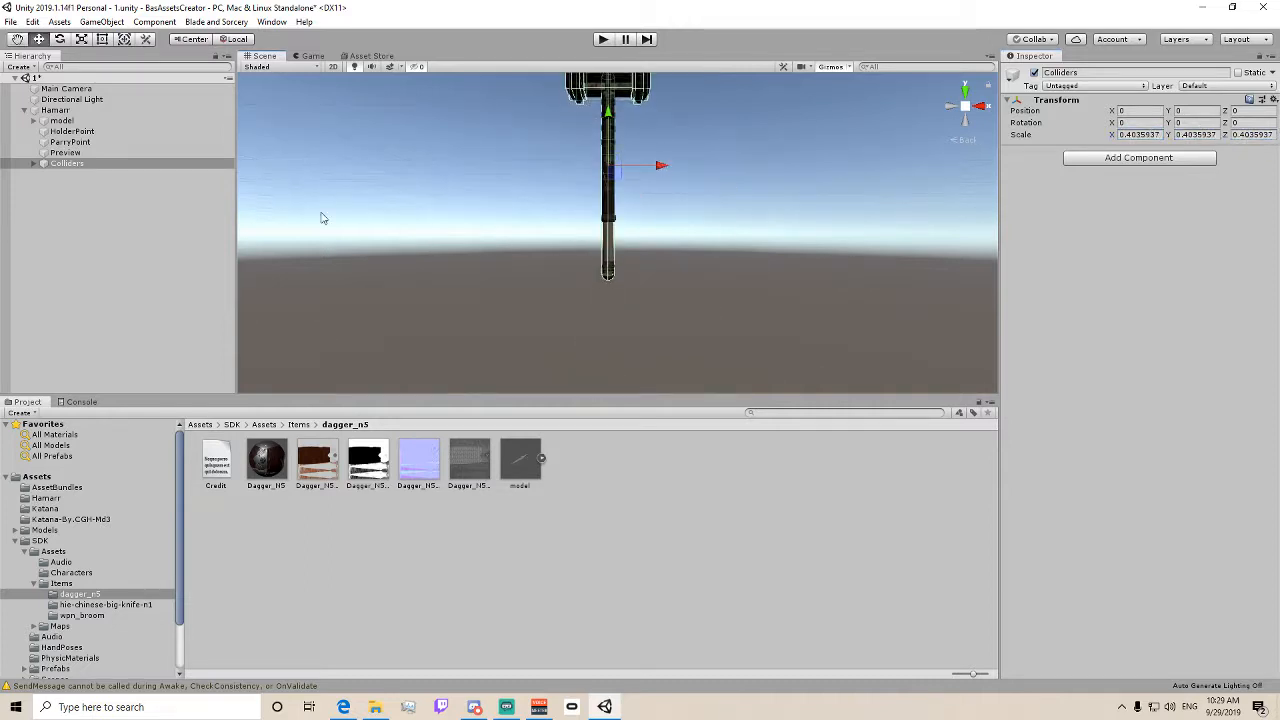
{"action": "left_click", "coordinate": [100, 112]}
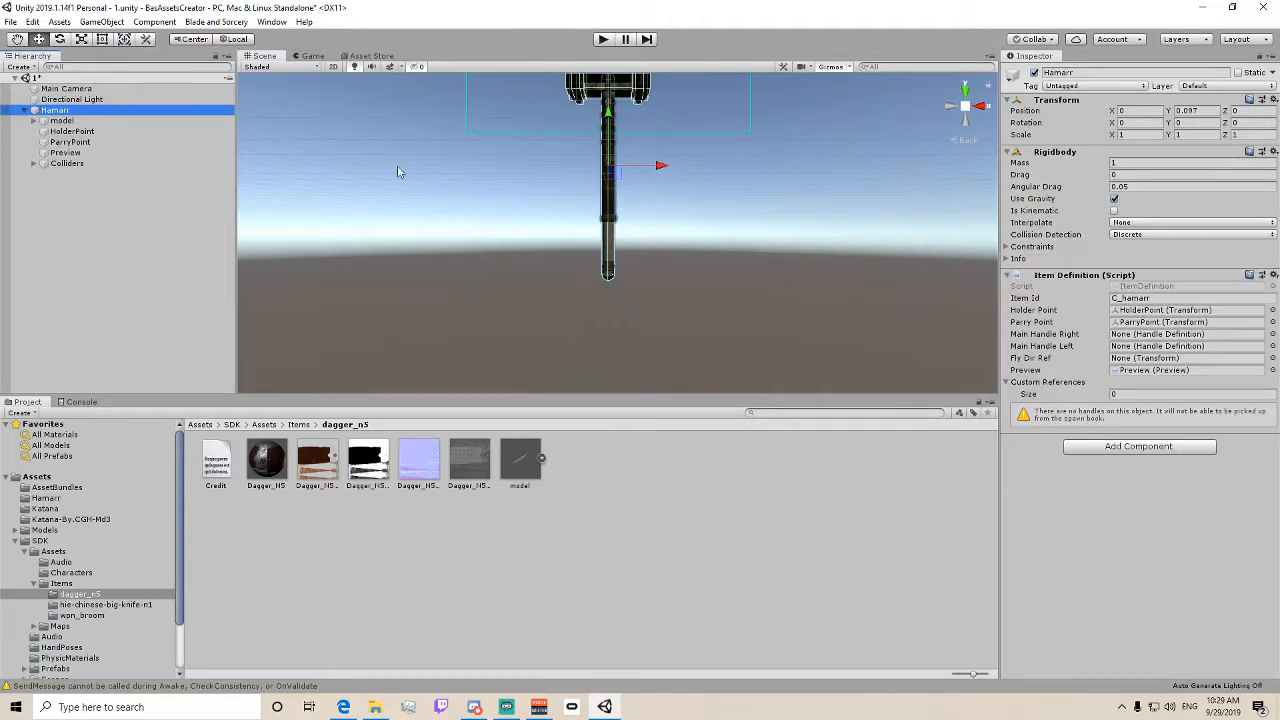
{"action": "left_click", "coordinate": [33, 163]}
{"action": "left_click", "coordinate": [72, 174]}
{"action": "left_click", "coordinate": [108, 187]}
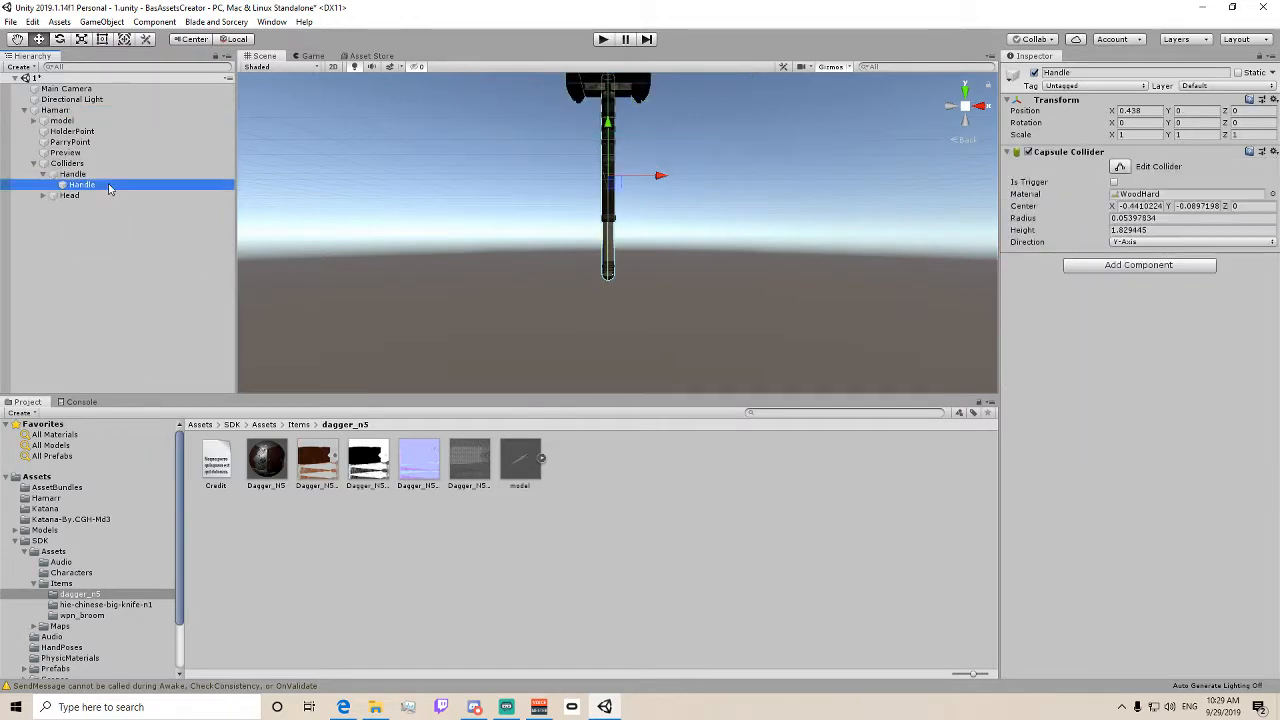
{"action": "scroll", "coordinate": [712, 155], "scroll_direction": "up", "scroll_amount": 4}
{"action": "middle_click_drag", "start_coordinate": [712, 156], "coordinate": [722, 284]}
{"action": "scroll", "coordinate": [722, 284], "scroll_direction": "down", "scroll_amount": 4}
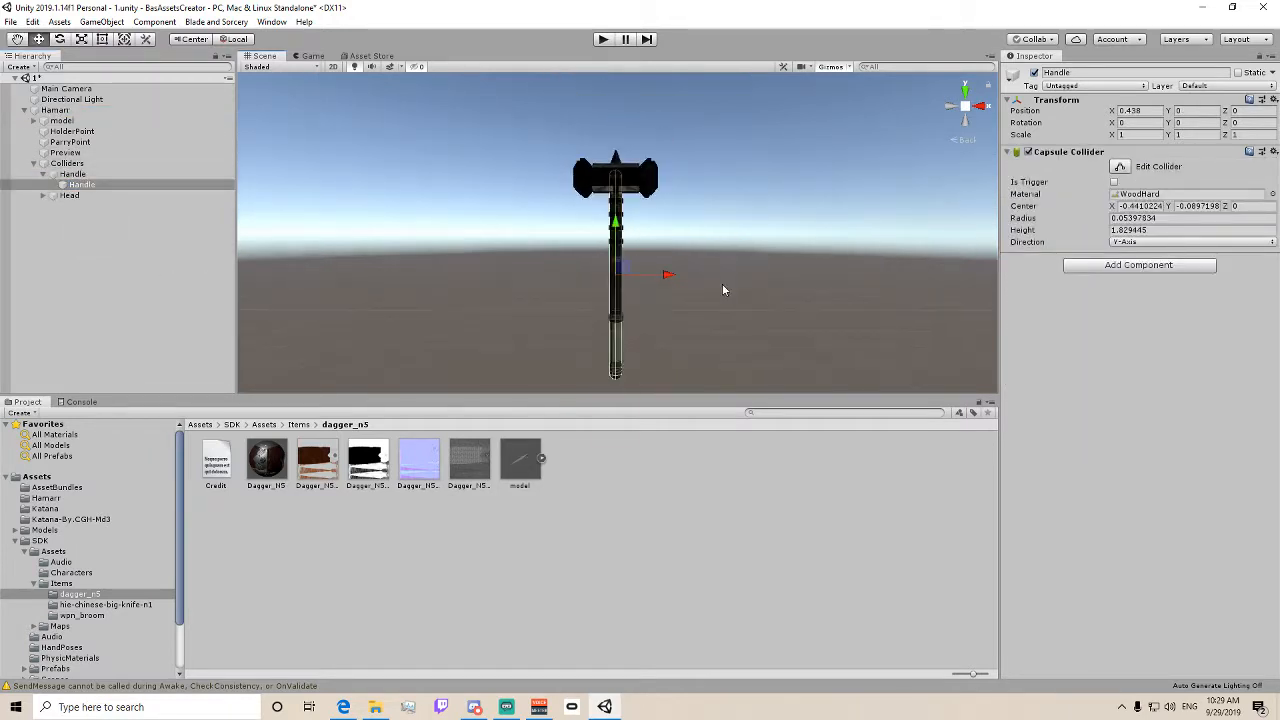
- Collapse the Colliders group and move the ParryPoint down from above the hammer head onto the shaft
{"action": "left_click", "coordinate": [36, 163]}
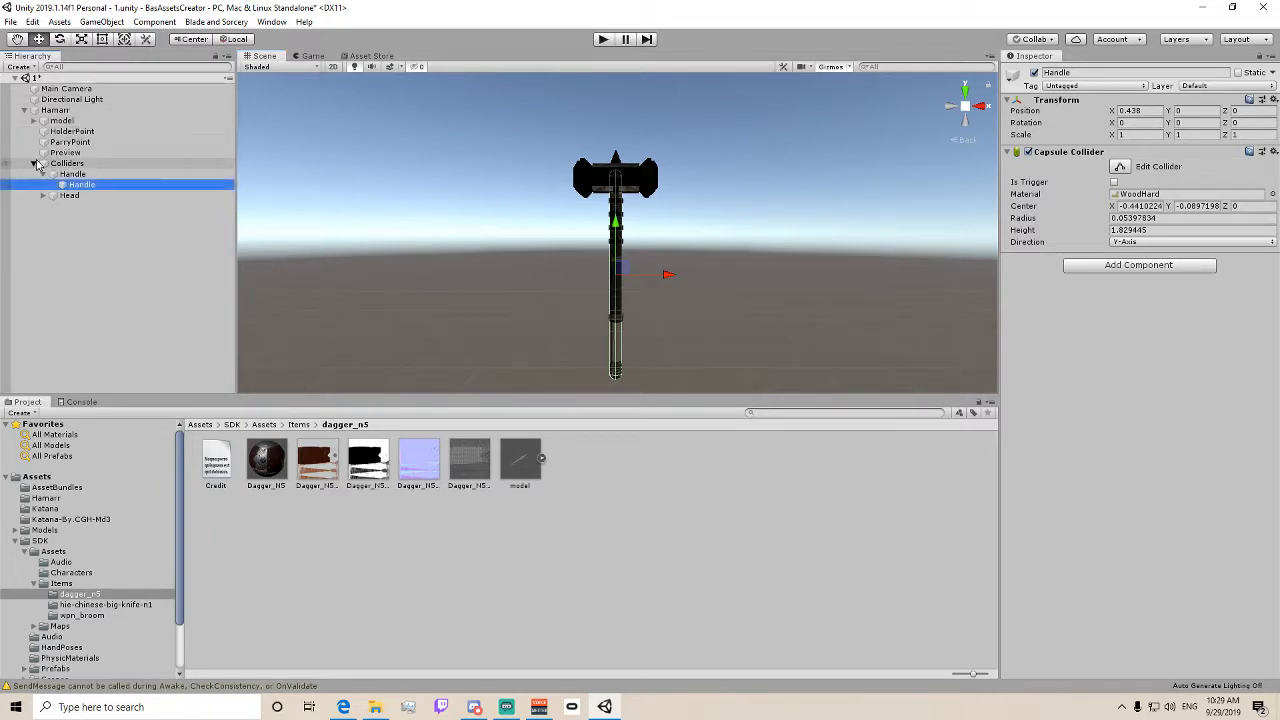
{"action": "left_click", "coordinate": [90, 111]}
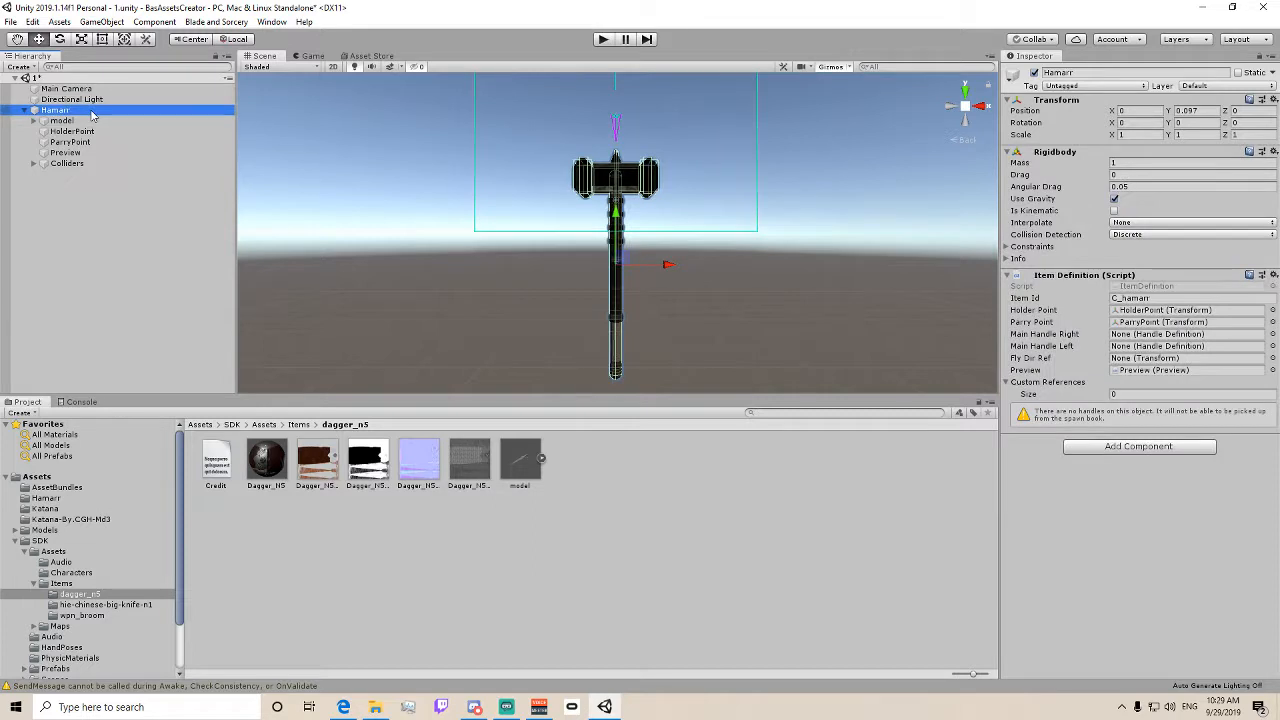
{"action": "double_click", "coordinate": [91, 111]}
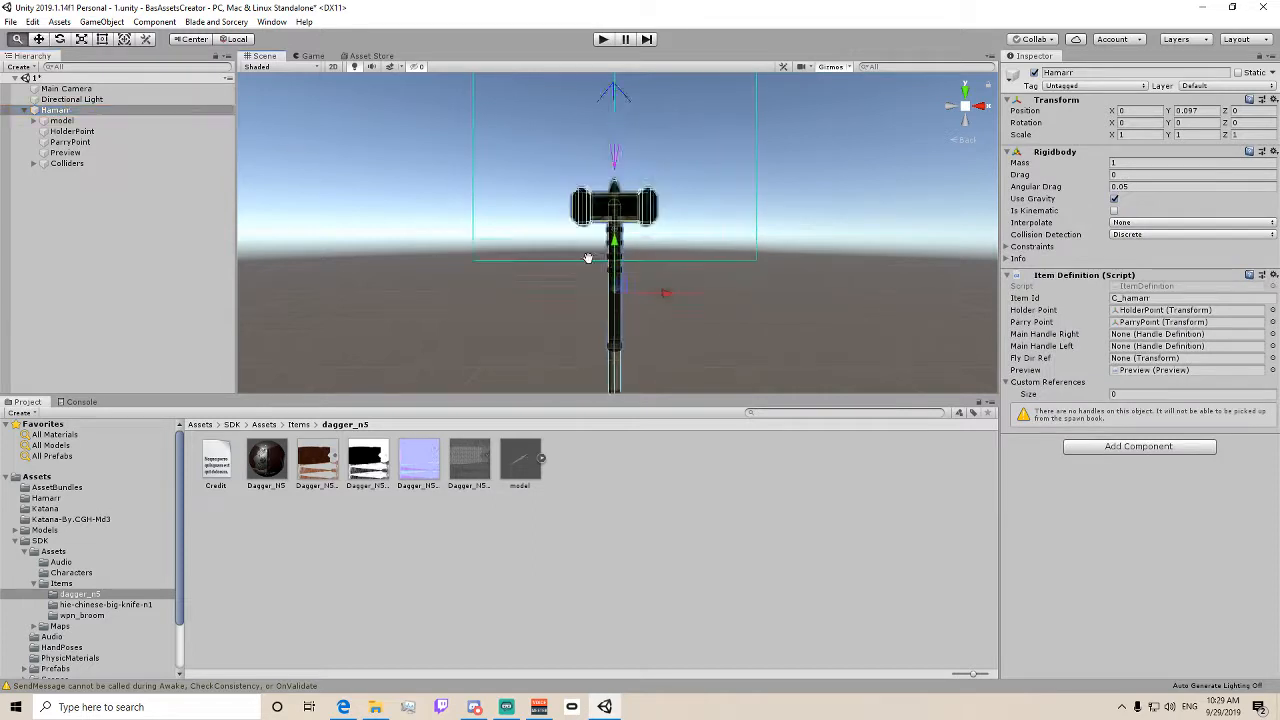
{"action": "left_click", "coordinate": [92, 142]}
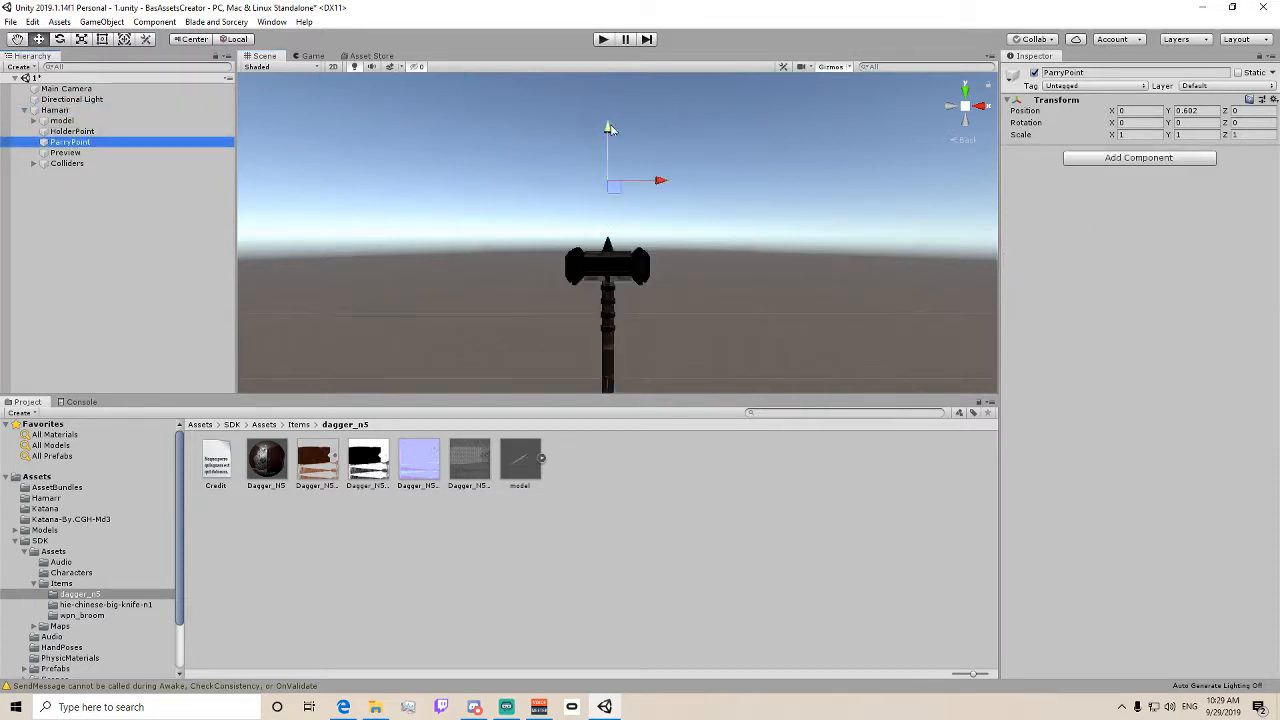
{"action": "left_click_drag", "start_coordinate": [610, 128], "coordinate": [605, 337]}
- Lower the Preview object to about Y 0.12 so its frame surrounds the whole hammer
{"action": "left_click", "coordinate": [90, 132]}
{"action": "left_click", "coordinate": [66, 152]}
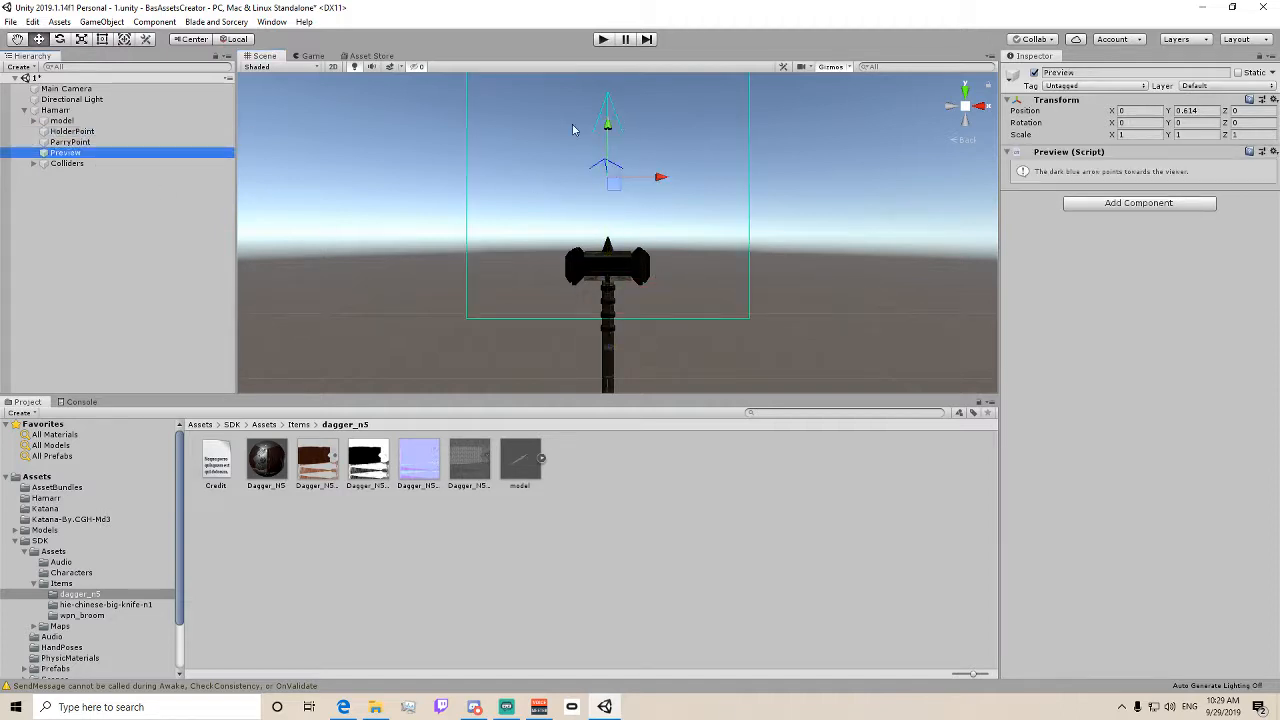
{"action": "left_click_drag", "start_coordinate": [596, 130], "coordinate": [624, 188]}
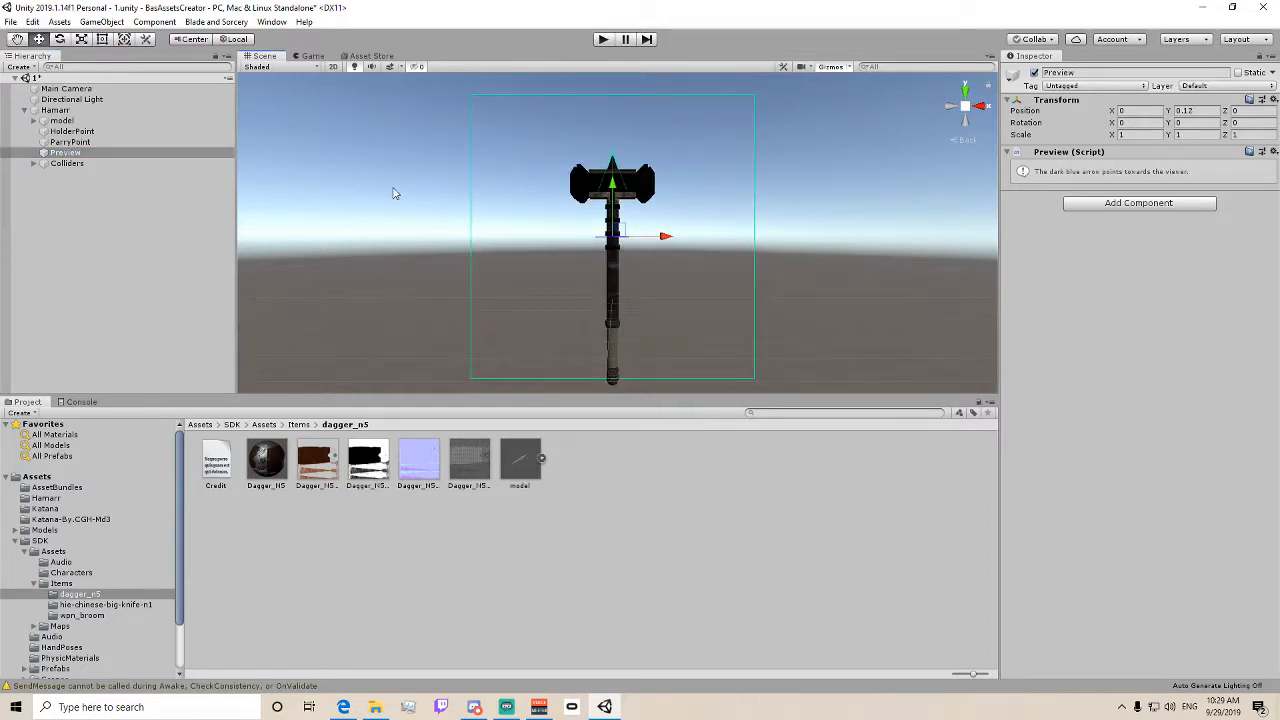
- Create an empty child object under Hamarr and name it Handle
{"action": "left_click", "coordinate": [70, 99]}
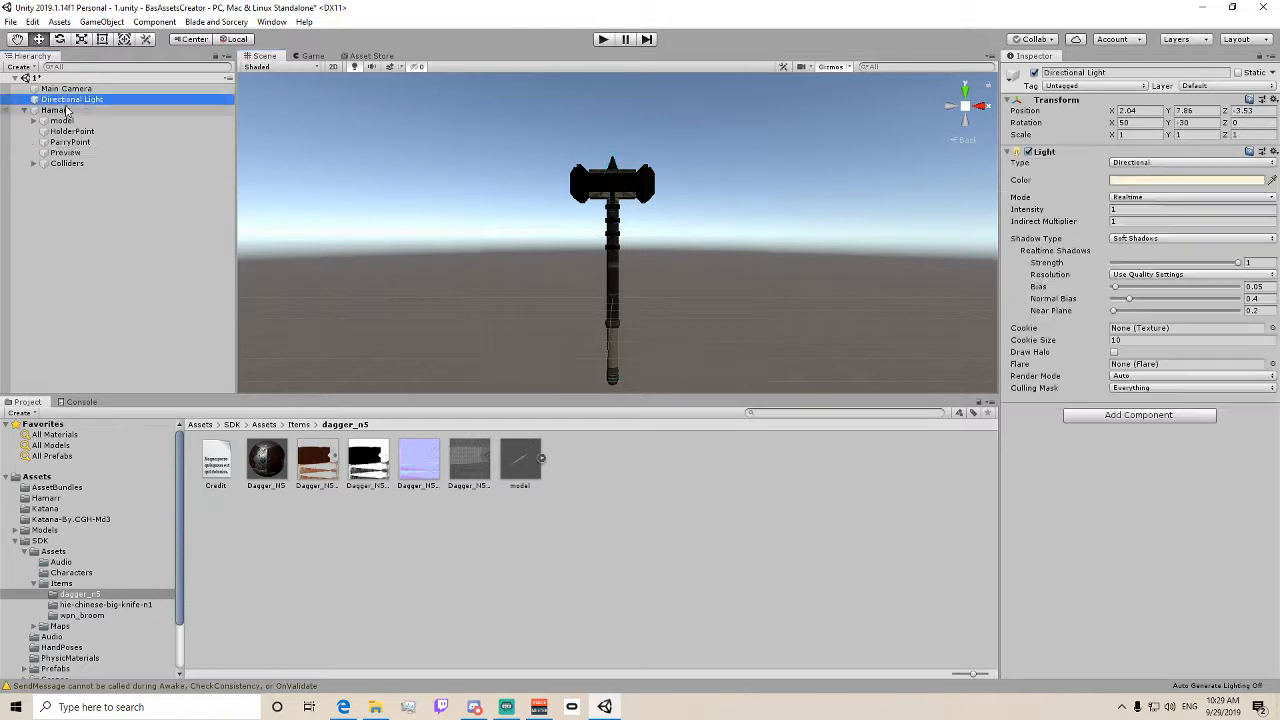
{"action": "left_click", "coordinate": [58, 110]}
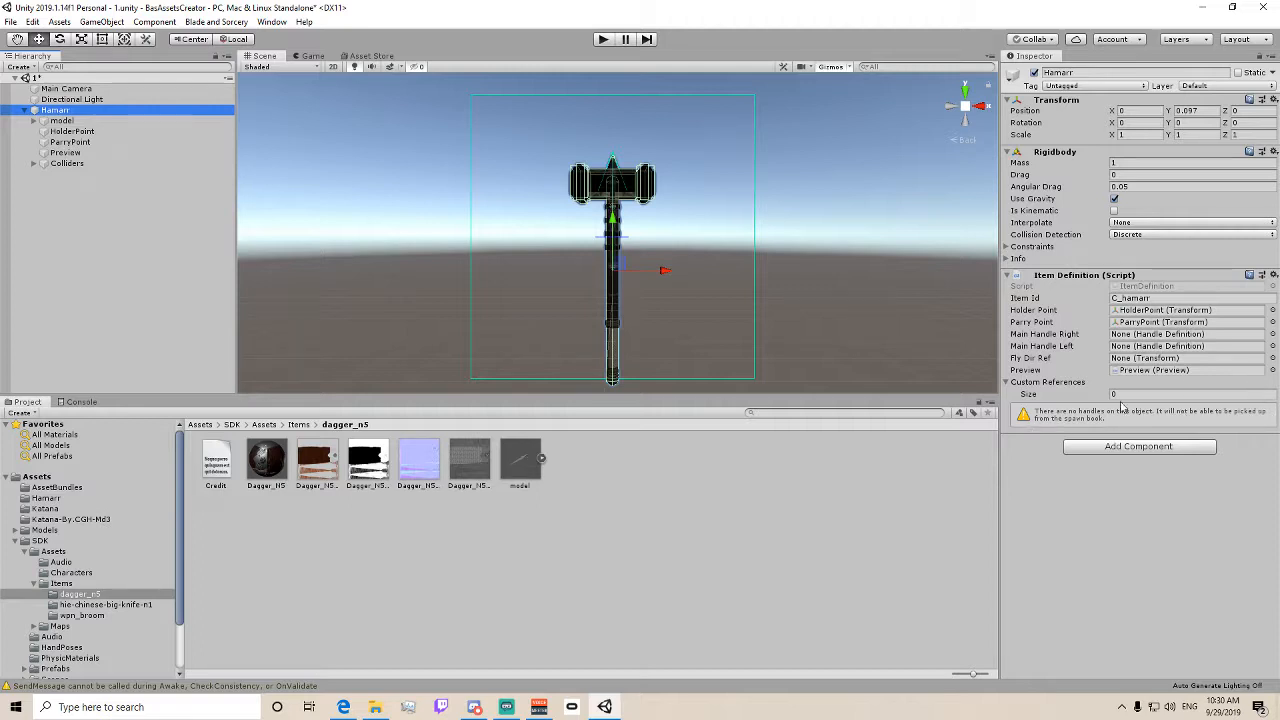
{"action": "right_click", "coordinate": [50, 112]}
{"action": "left_click", "coordinate": [85, 236]}
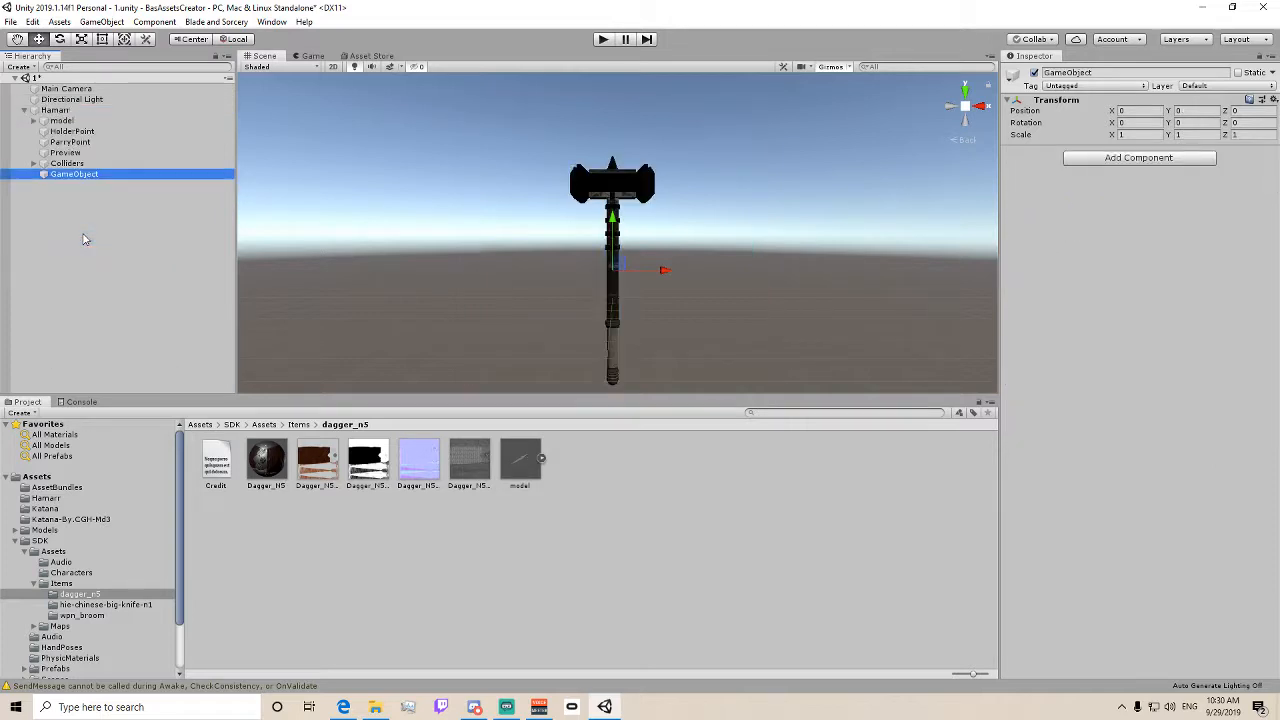
{"action": "type", "text": "Ha"}
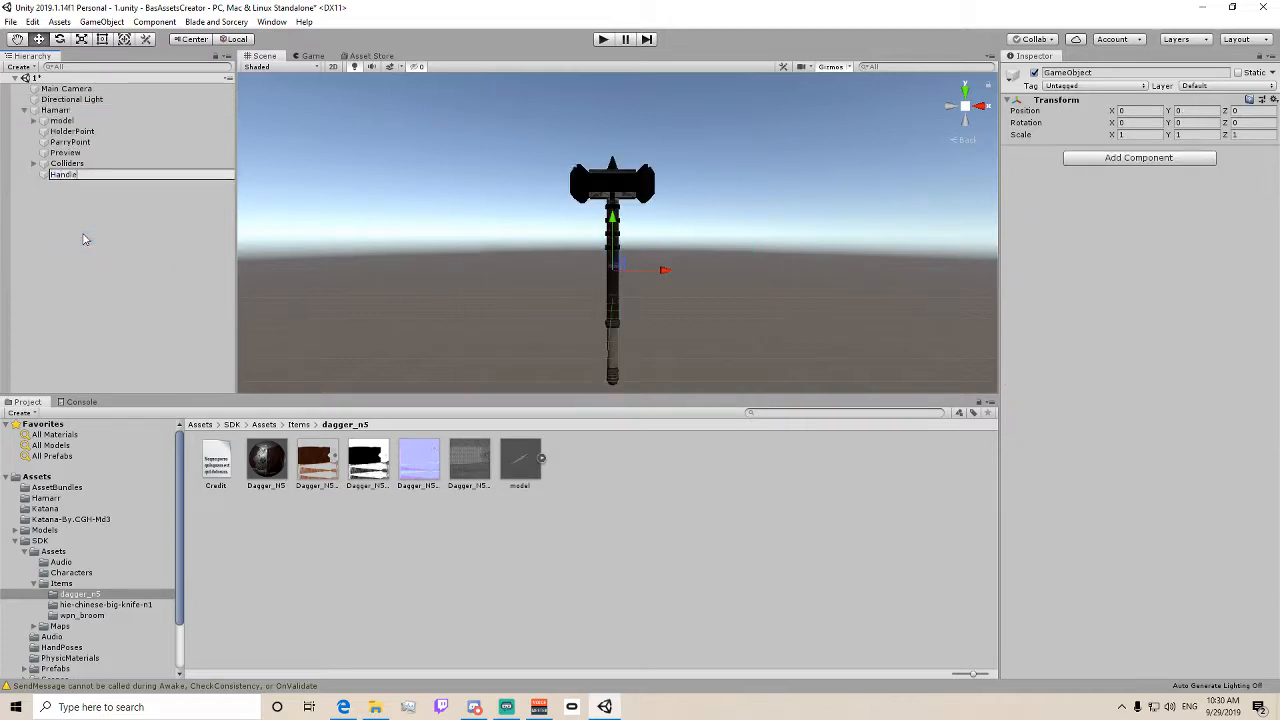
{"action": "type", "text": "ndle"}
{"action": "key", "text": "Return"}
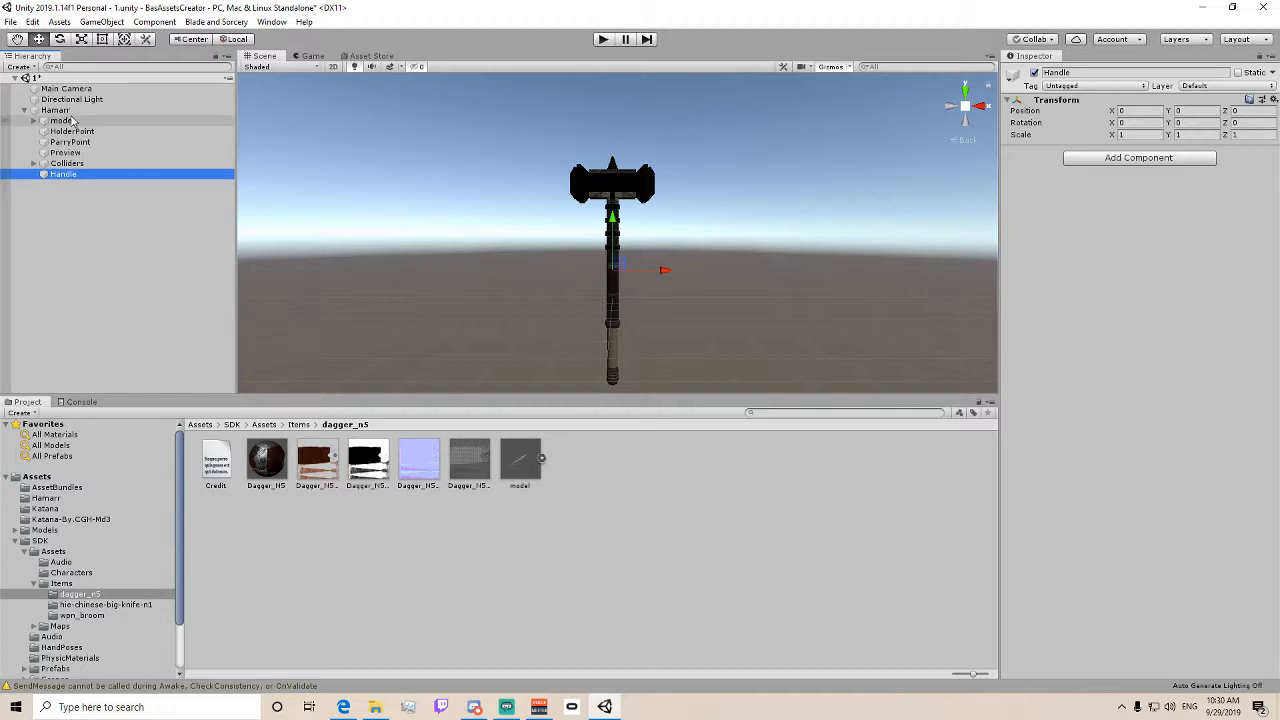
- Add a Handle Definition component to the new Handle object
{"action": "left_click", "coordinate": [1160, 162]}
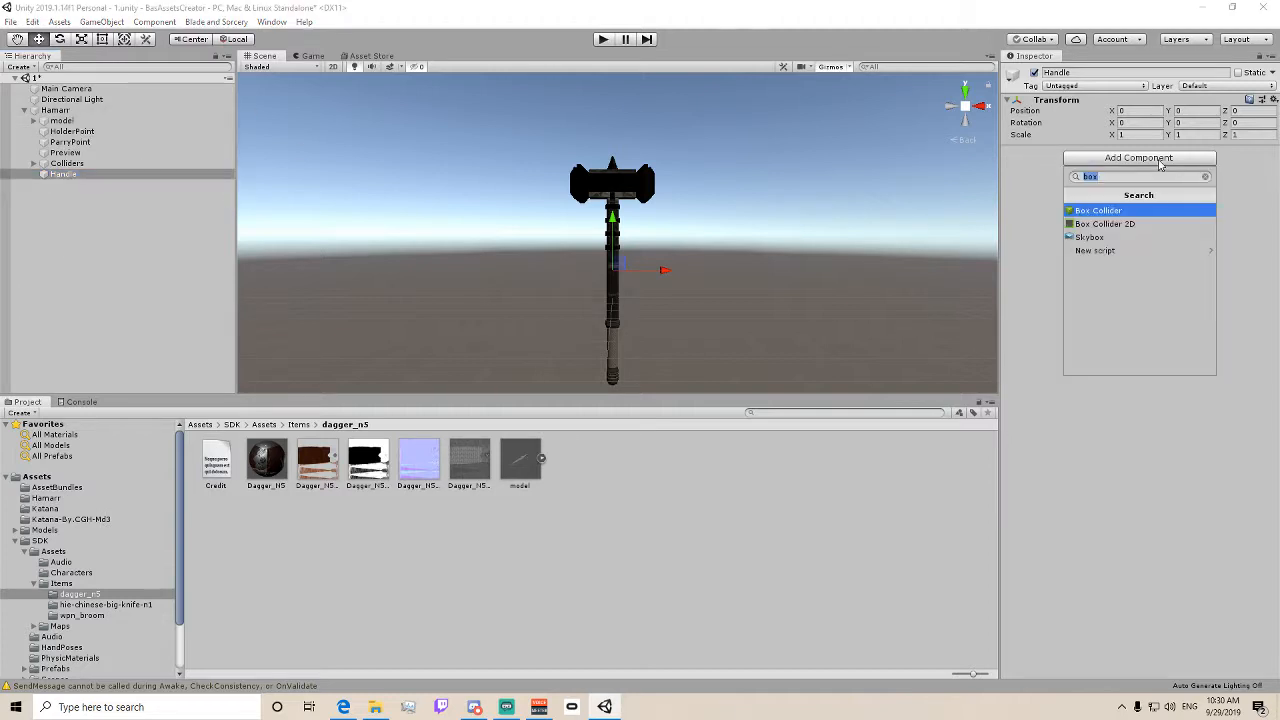
{"action": "type", "text": "han"}
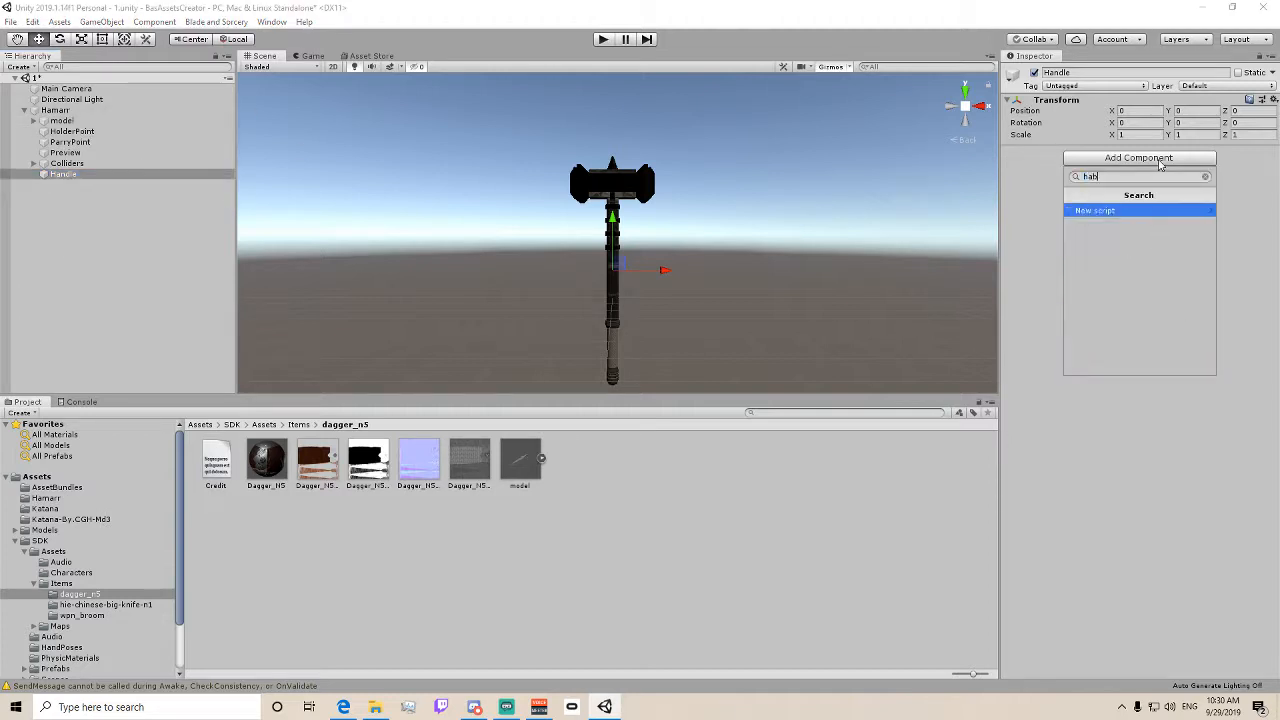
{"action": "key", "text": "Down"}
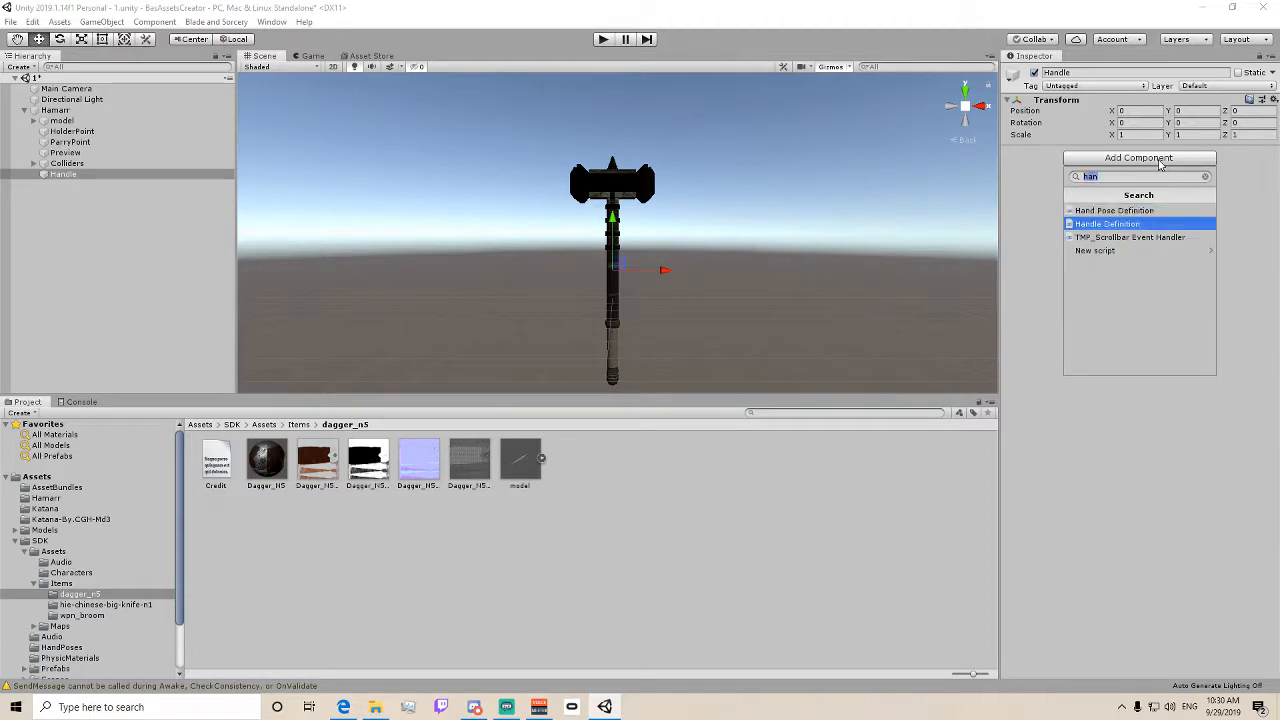
{"action": "key", "text": "Return"}
{"action": "middle_click_drag", "start_coordinate": [678, 302], "coordinate": [690, 240]}
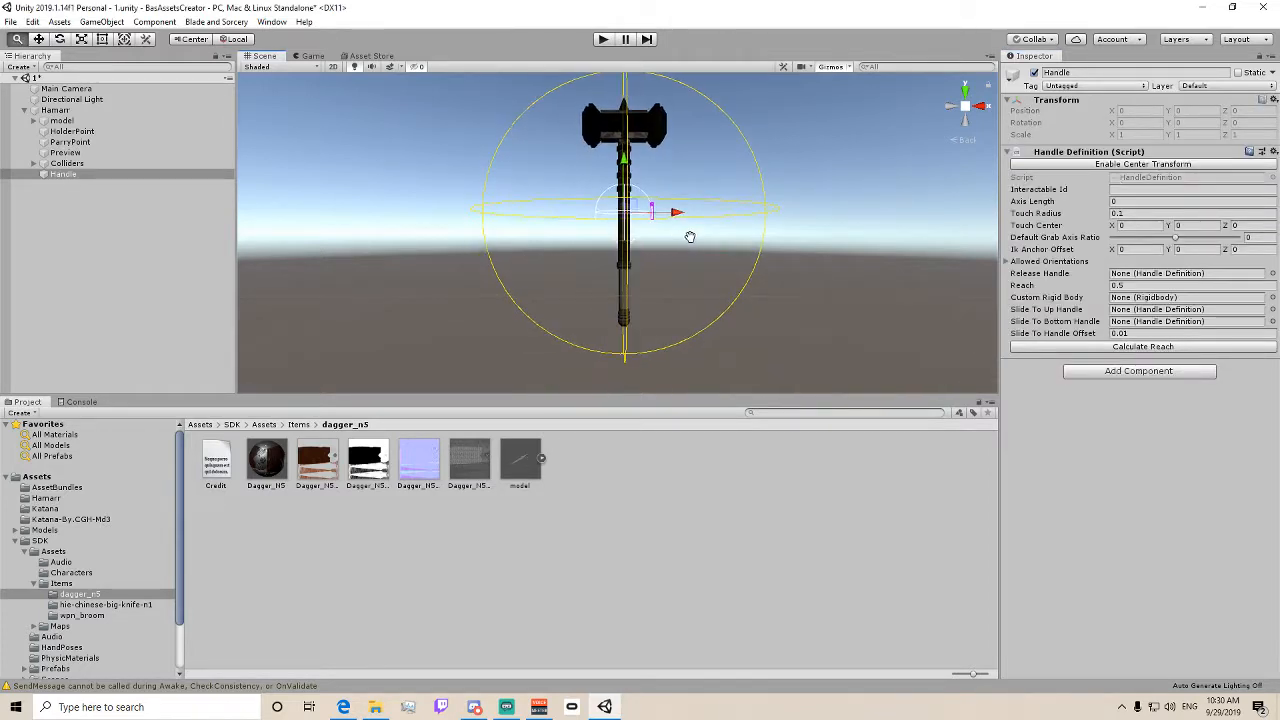
- Set the handle's Axis Length to 0.5, then shift both ends down the shaft for a length of about 0.57
{"action": "left_click", "coordinate": [1124, 202]}
{"action": "type", "text": "2"}
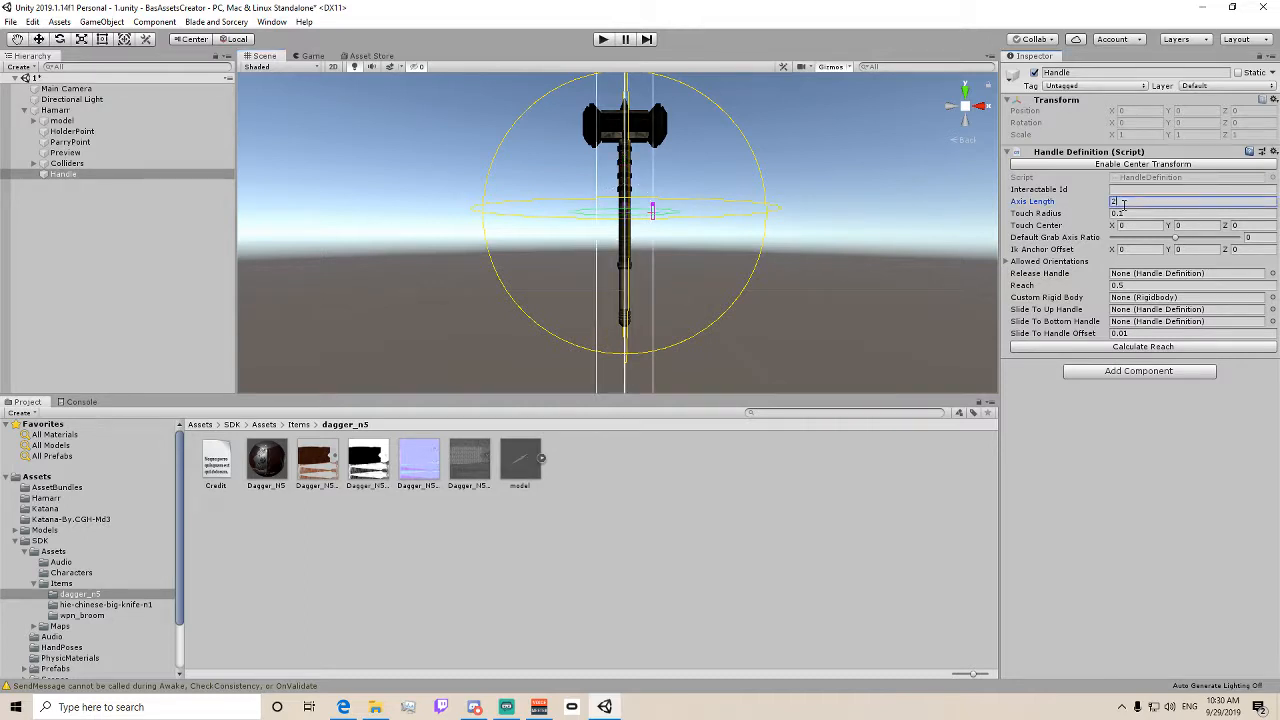
{"action": "key", "text": "BackSpace"}
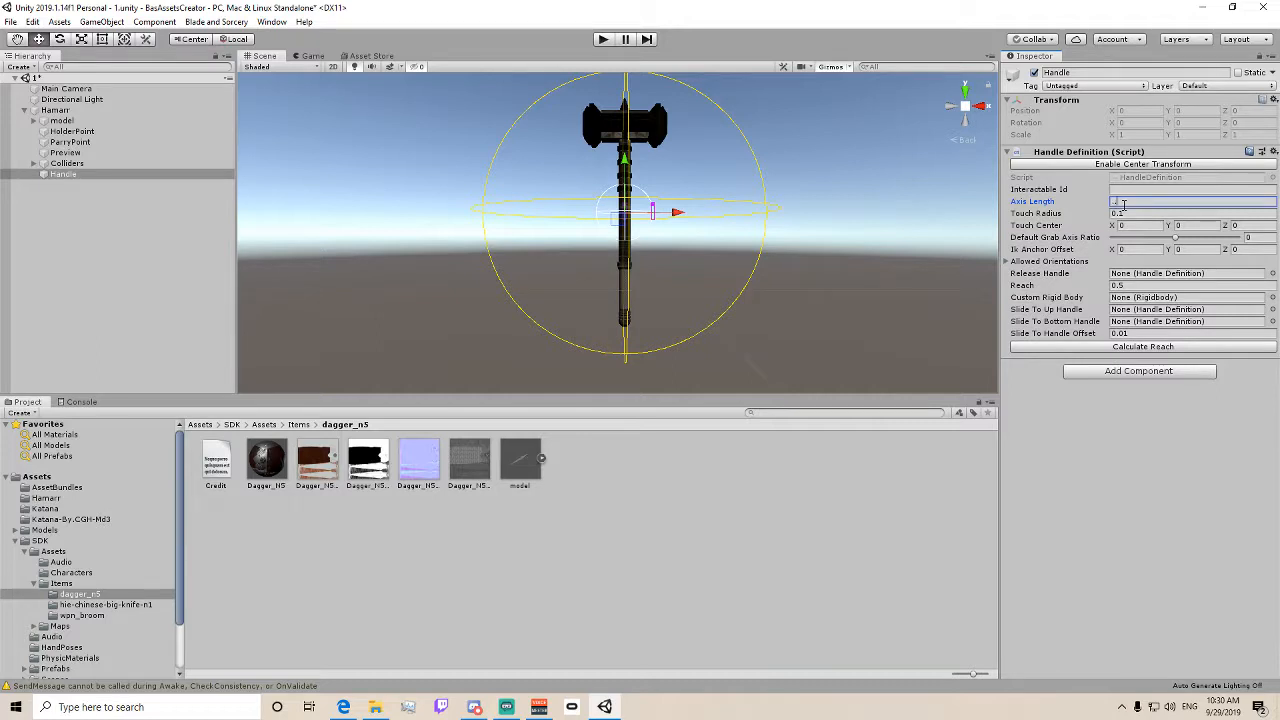
{"action": "type", "text": "0.5"}
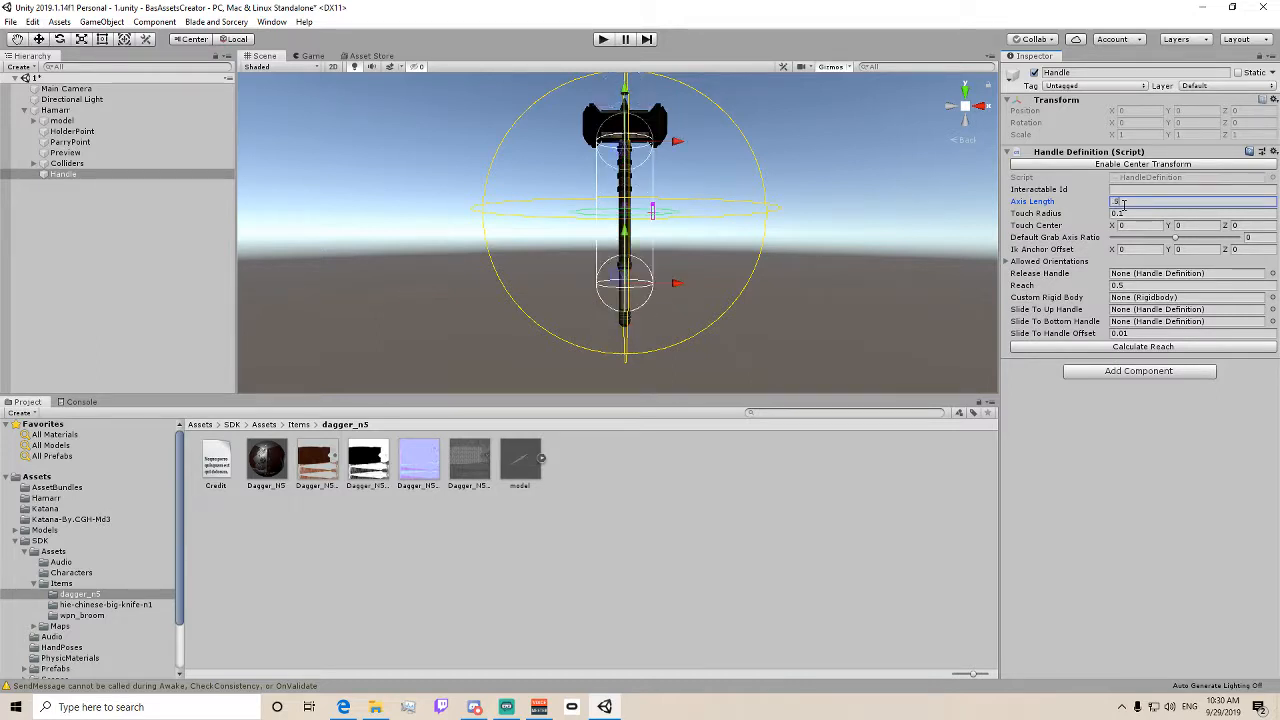
{"action": "key", "text": "BackSpace"}
{"action": "type", "text": "7"}
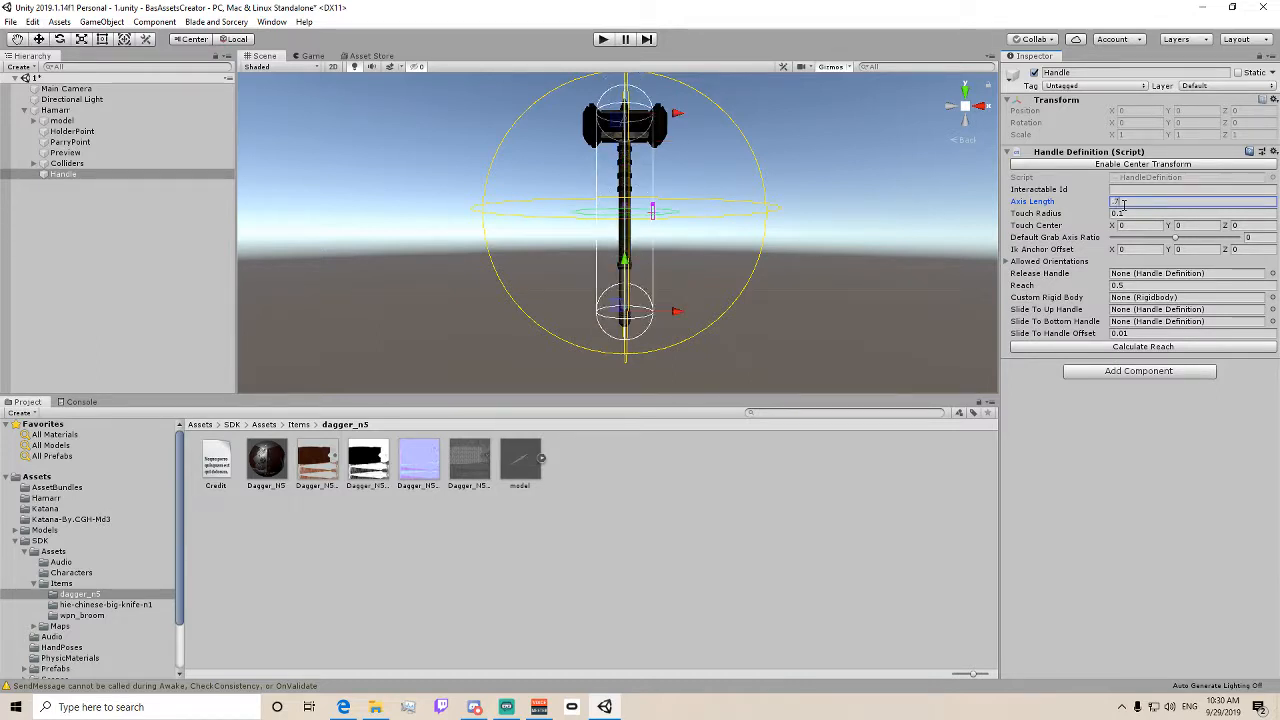
{"action": "key", "text": "BackSpace"}
{"action": "type", "text": "6"}
{"action": "key", "text": "BackSpace"}
{"action": "type", "text": "5"}
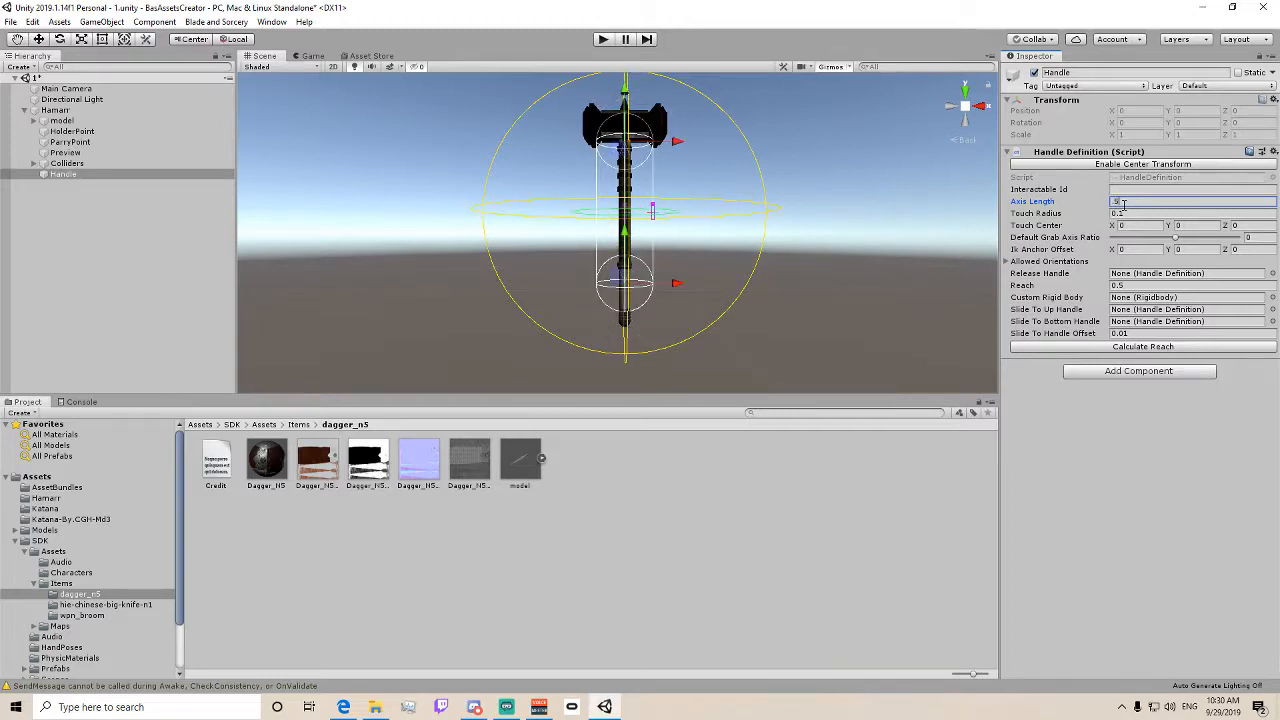
{"action": "left_click_drag", "start_coordinate": [638, 234], "coordinate": [639, 262]}
{"action": "left_click_drag", "start_coordinate": [631, 96], "coordinate": [631, 103]}
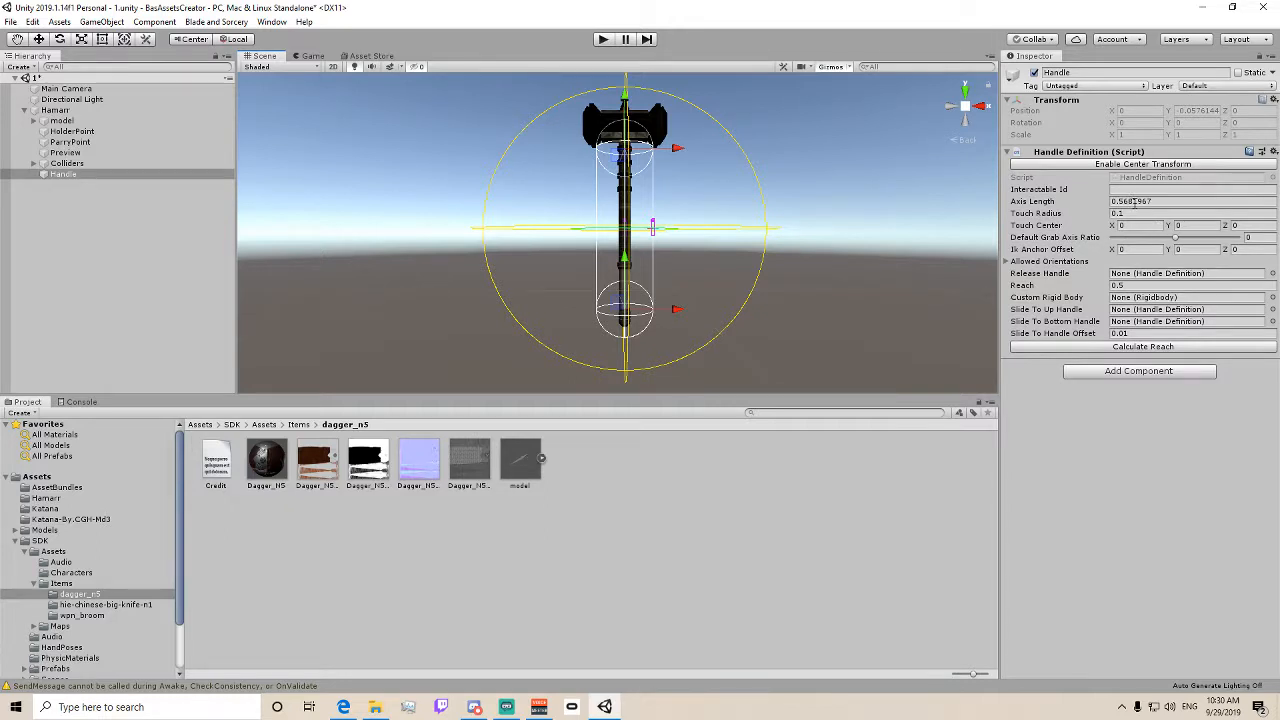
- Set the handle's Touch Radius to 0.02 so it fits closely around the shaft
{"action": "left_click", "coordinate": [1143, 212]}
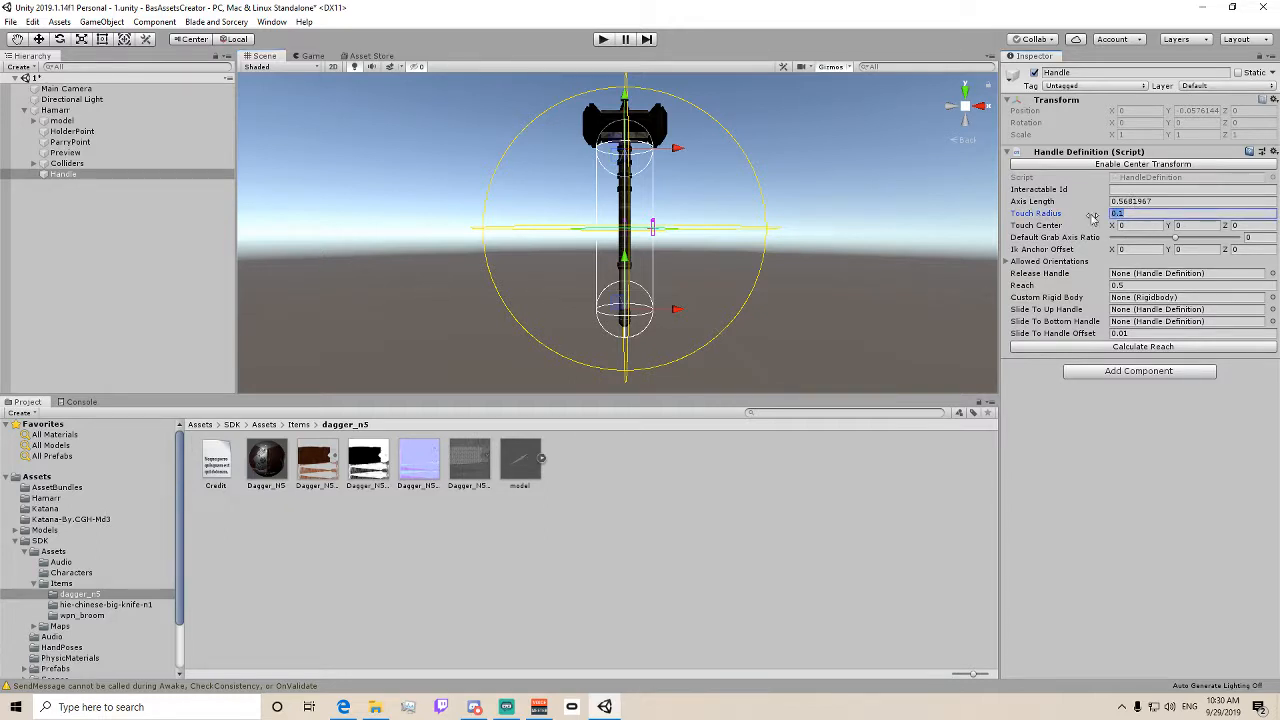
{"action": "type", "text": ".05"}
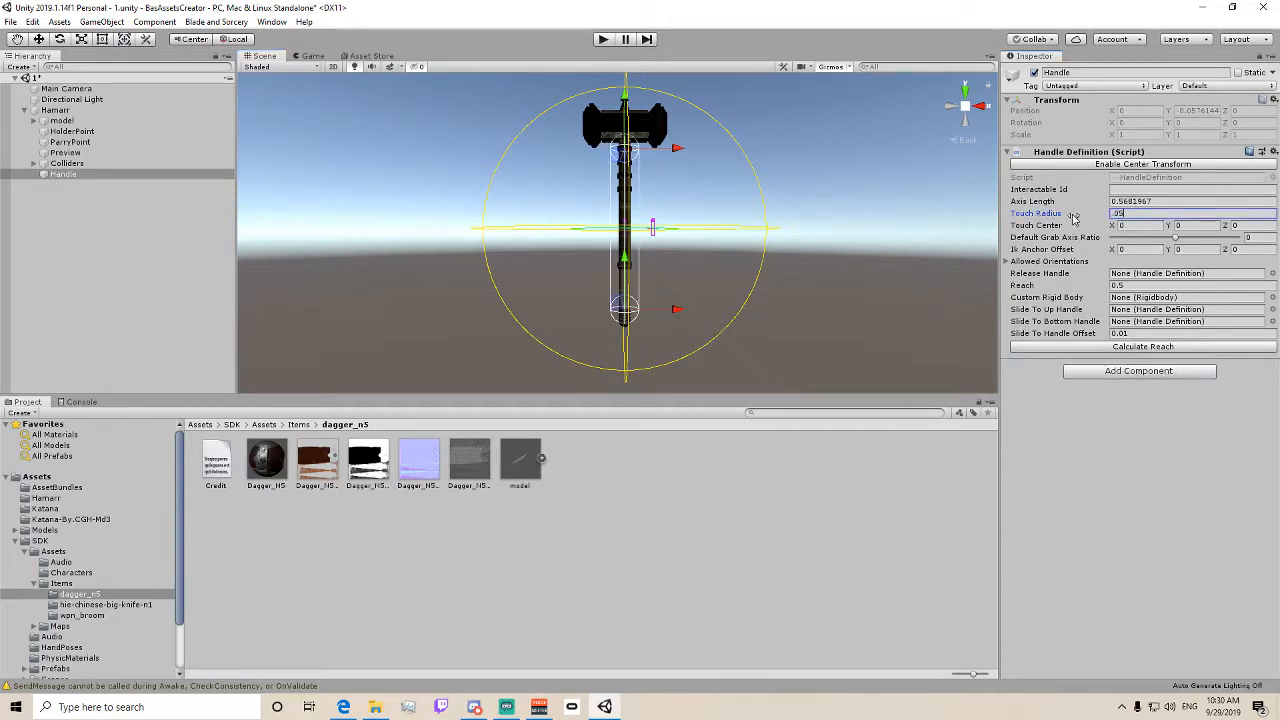
{"action": "key", "text": "BackSpace"}
{"action": "type", "text": "2"}
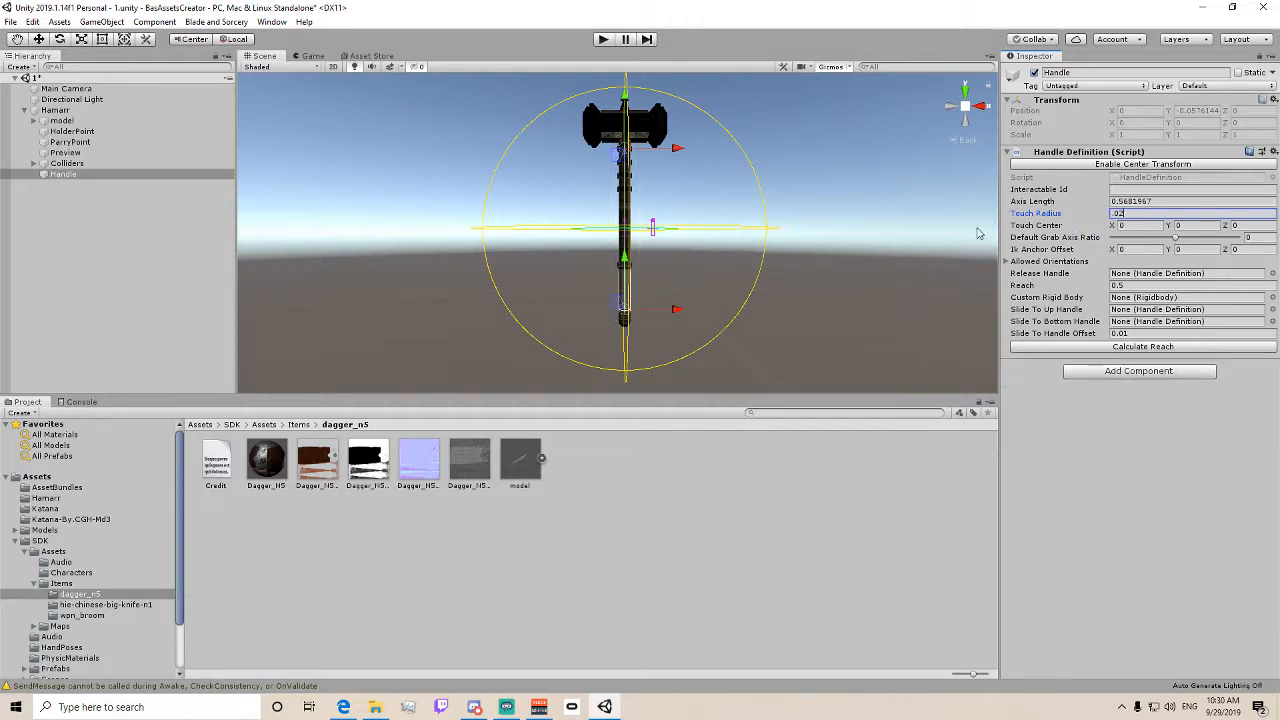
{"action": "scroll", "coordinate": [704, 237], "scroll_direction": "up", "scroll_amount": 5}
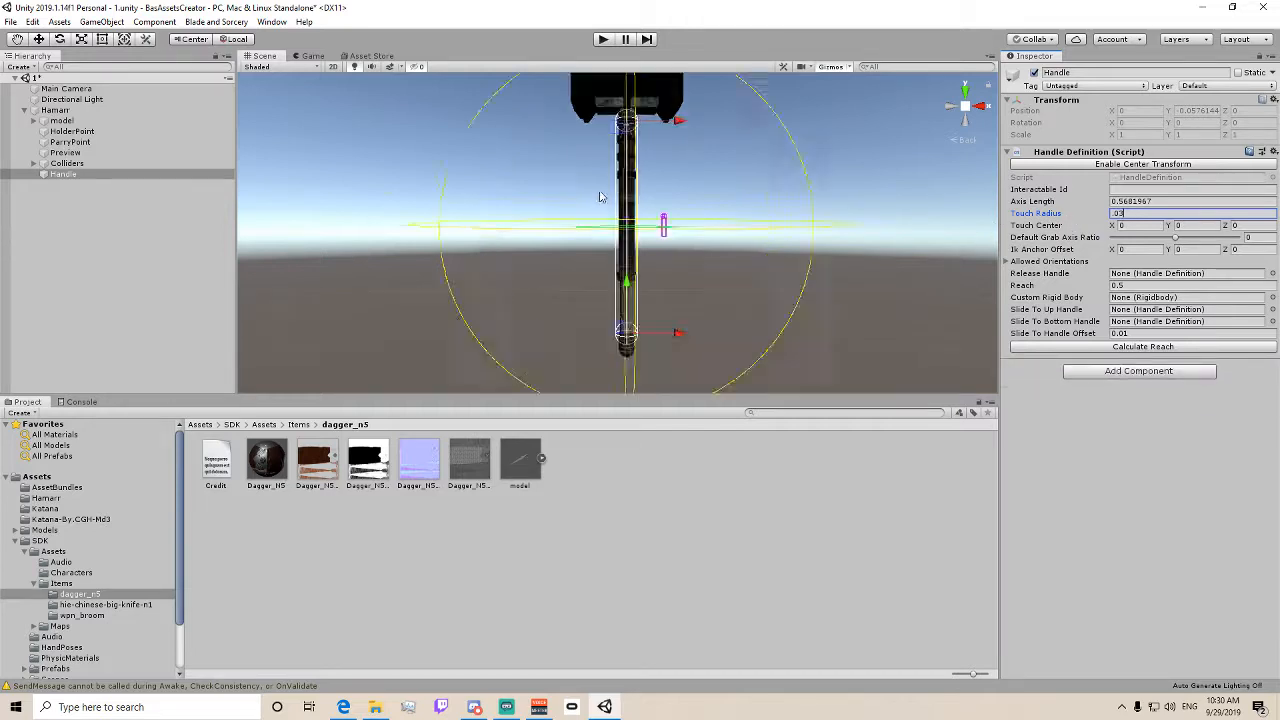
{"action": "key", "text": "BackSpace"}
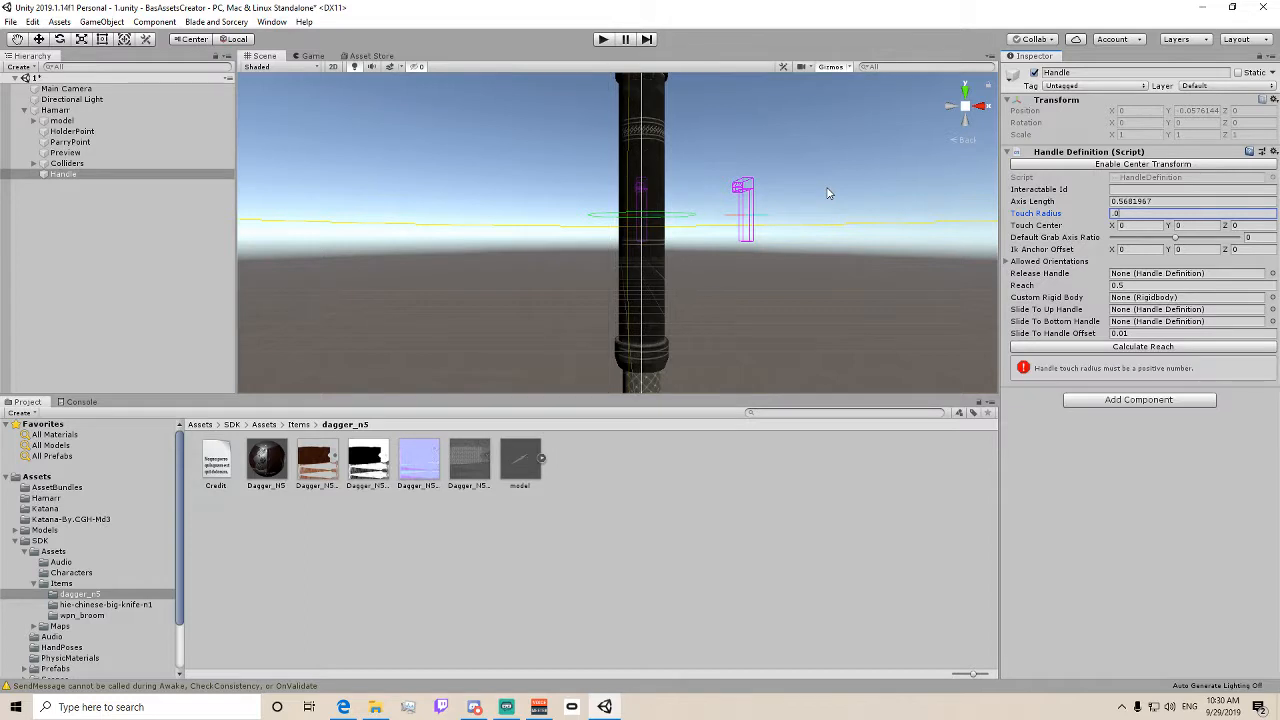
{"action": "type", "text": "2"}
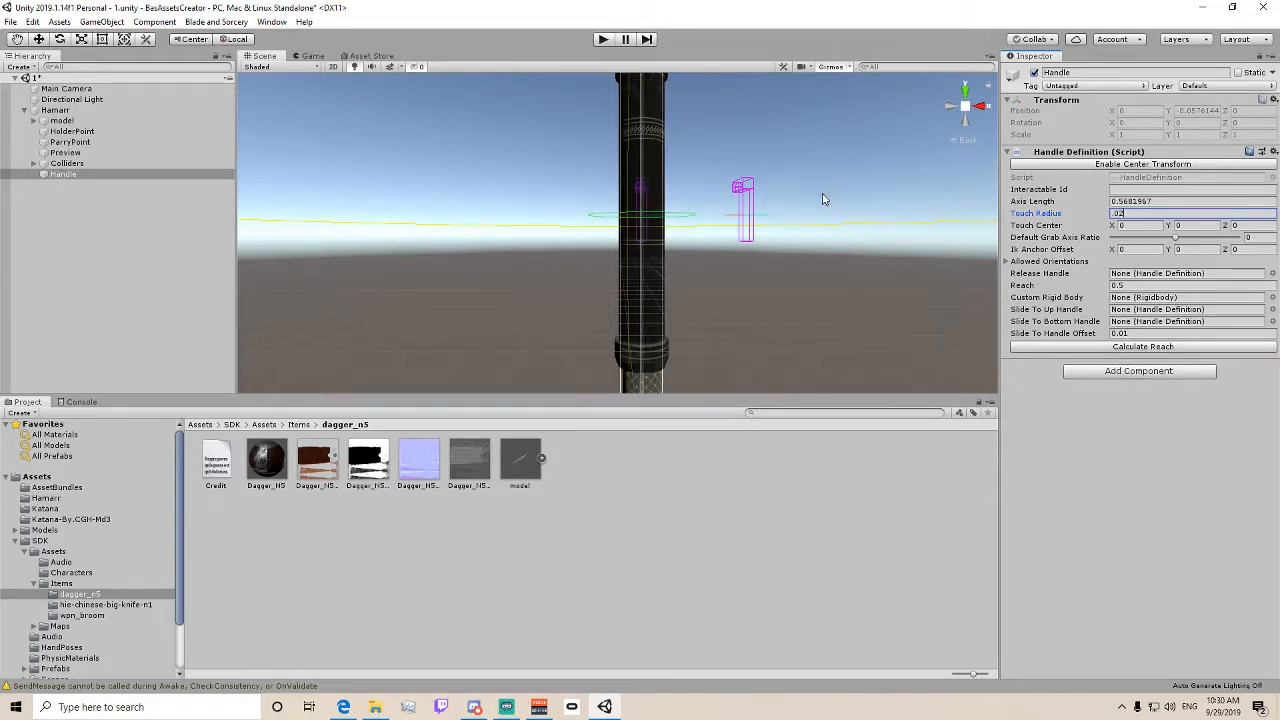
- Extend the handle's lower end to the pommel and place its upper end just below the hammer head, about 0.62 long
{"action": "middle_click_drag", "start_coordinate": [823, 199], "coordinate": [797, 20]}
{"action": "middle_click_drag", "start_coordinate": [720, 243], "coordinate": [705, 132]}
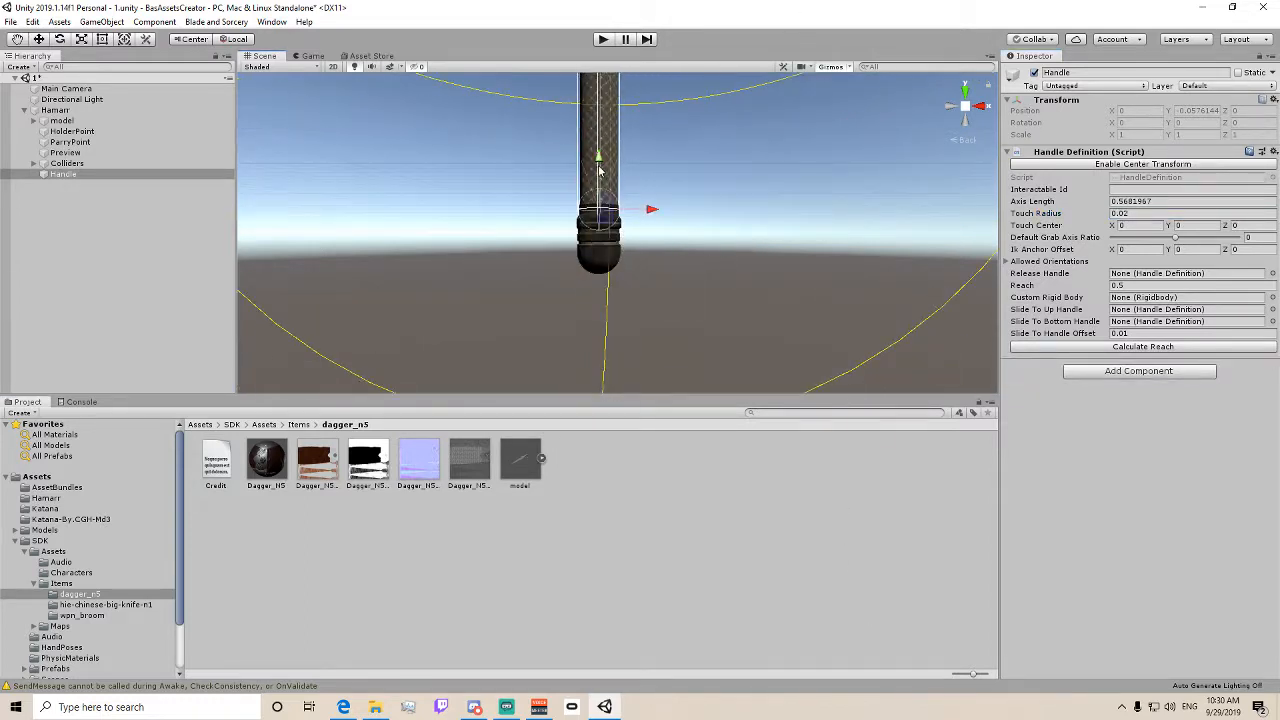
{"action": "left_click_drag", "start_coordinate": [599, 170], "coordinate": [599, 218]}
{"action": "middle_click_drag", "start_coordinate": [647, 171], "coordinate": [656, 408]}
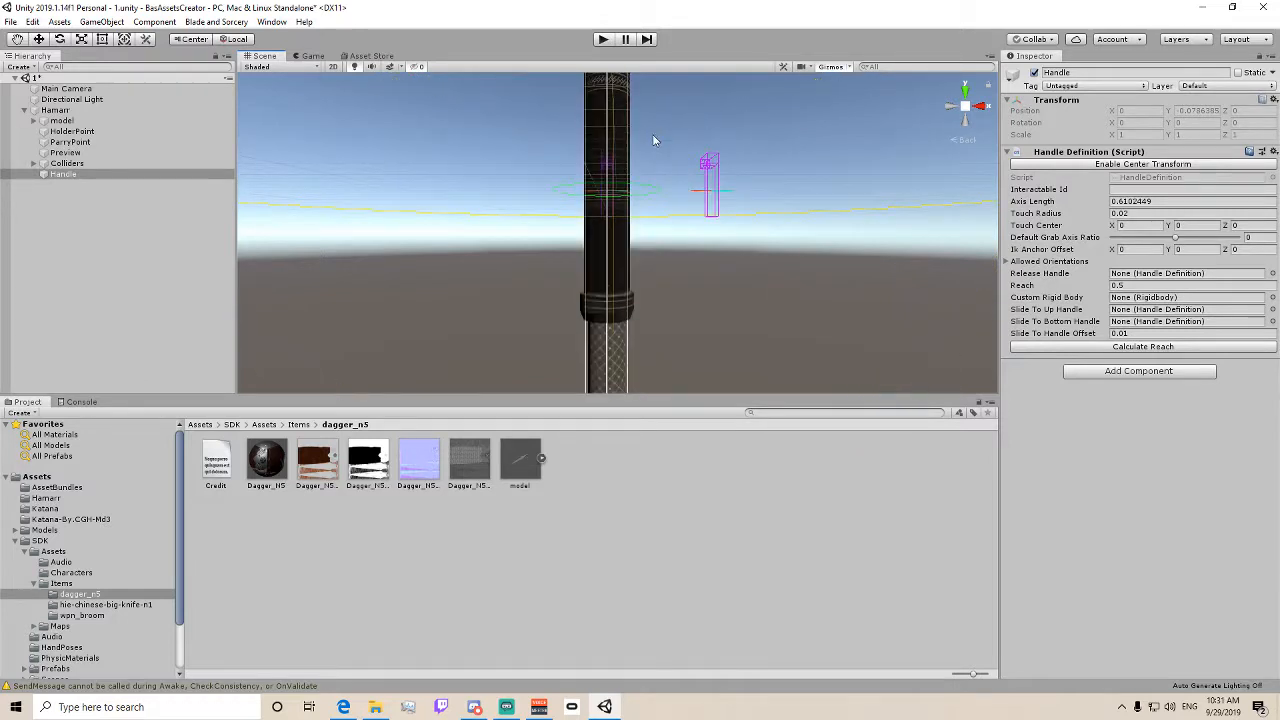
{"action": "key", "text": "f"}
{"action": "left_click_drag", "start_coordinate": [558, 174], "coordinate": [548, 131]}
{"action": "middle_click_drag", "start_coordinate": [582, 85], "coordinate": [572, 130]}
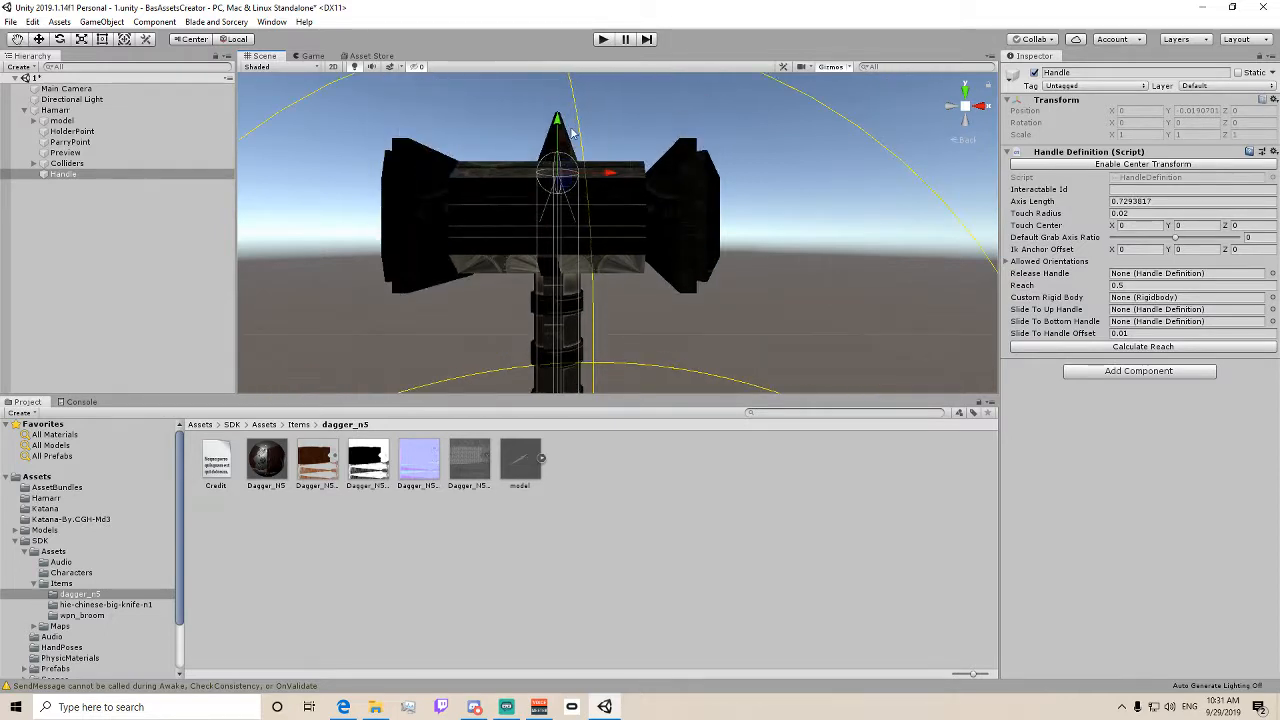
{"action": "left_click_drag", "start_coordinate": [569, 123], "coordinate": [568, 242]}
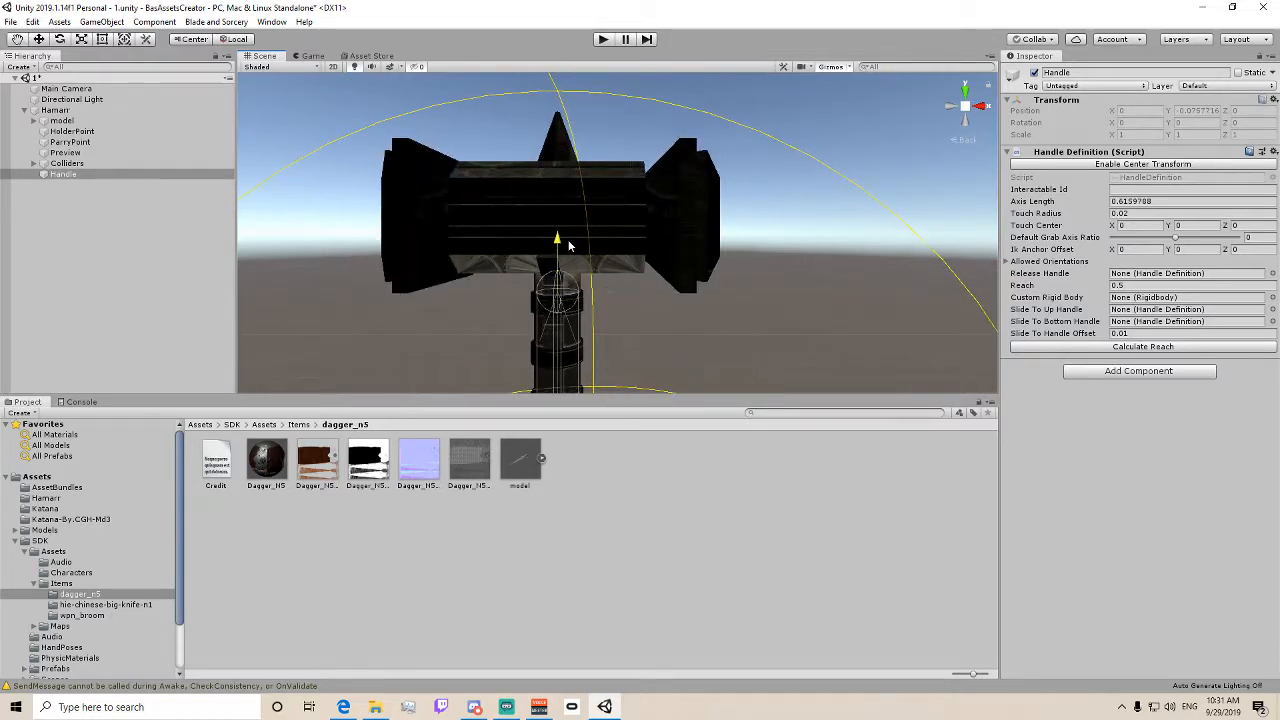
{"action": "middle_click_drag", "start_coordinate": [640, 231], "coordinate": [640, 204]}
{"action": "scroll", "coordinate": [640, 204], "scroll_direction": "down", "scroll_amount": 5}
{"action": "scroll", "coordinate": [640, 204], "scroll_direction": "up", "scroll_amount": 3}
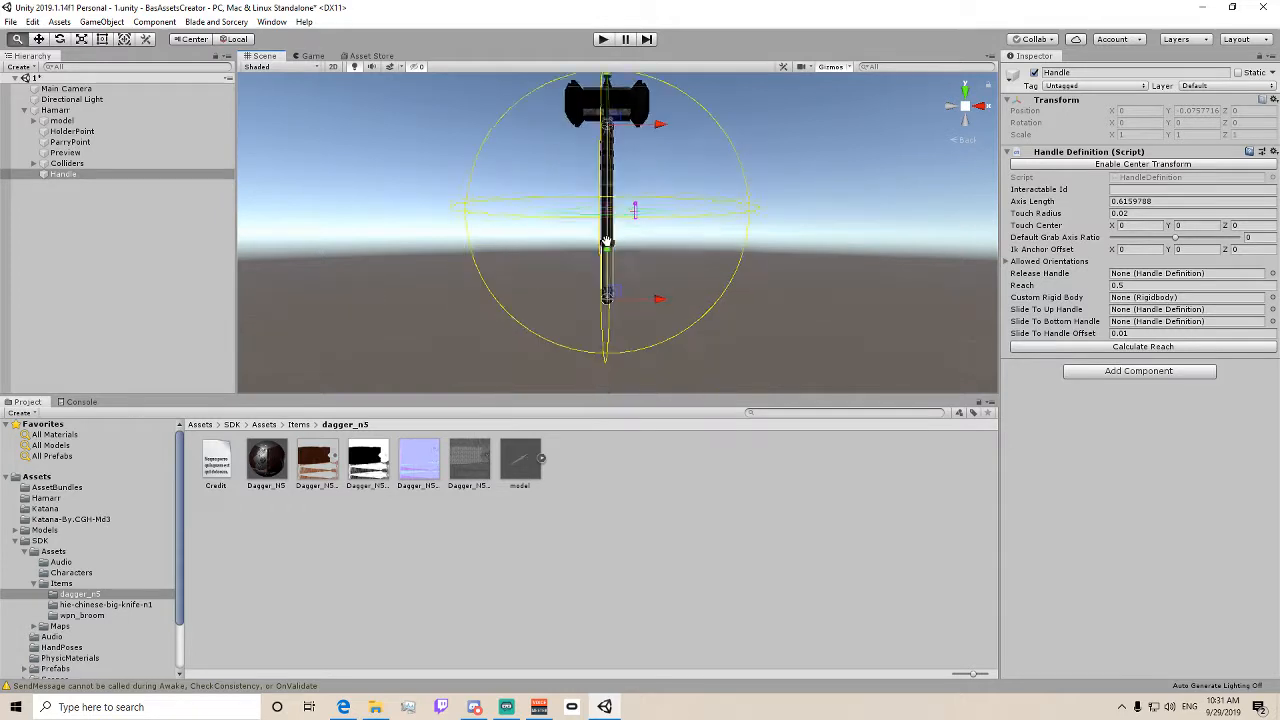
- Try calculating the handle's reach automatically, and set its Reach to 0.4
{"action": "left_click", "coordinate": [1162, 333]}
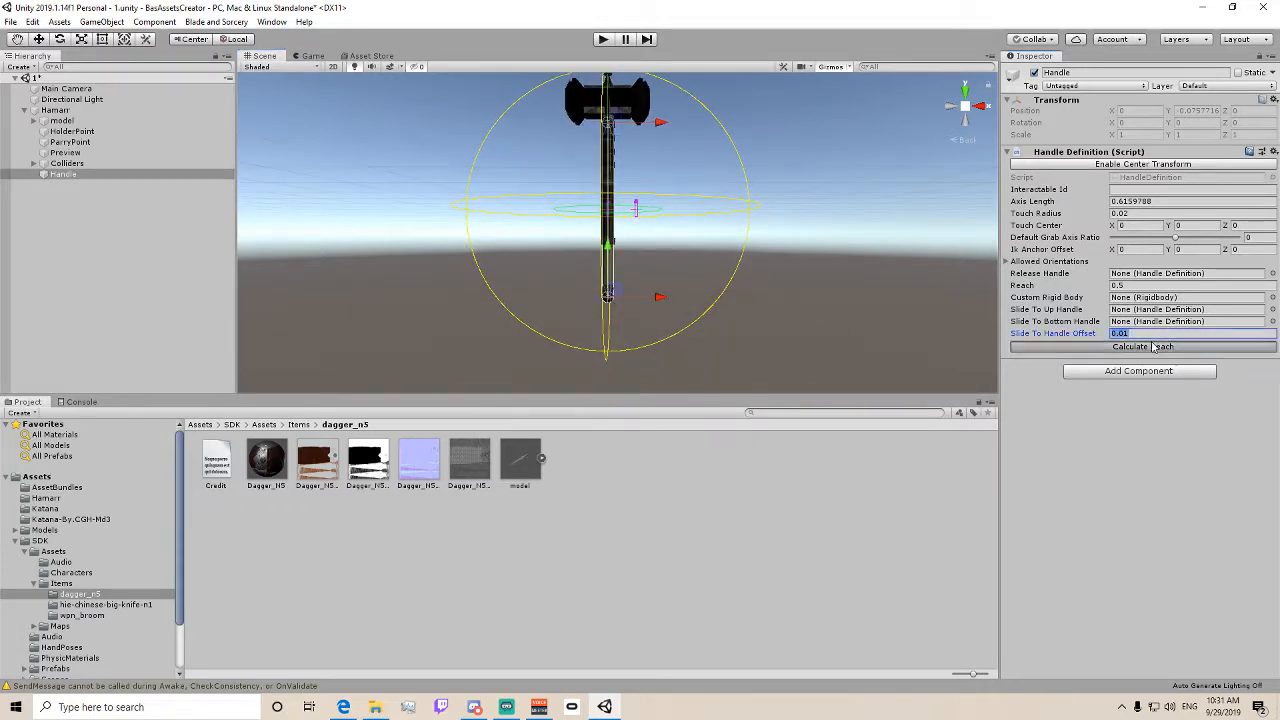
{"action": "middle_click_drag", "start_coordinate": [809, 220], "coordinate": [811, 268]}
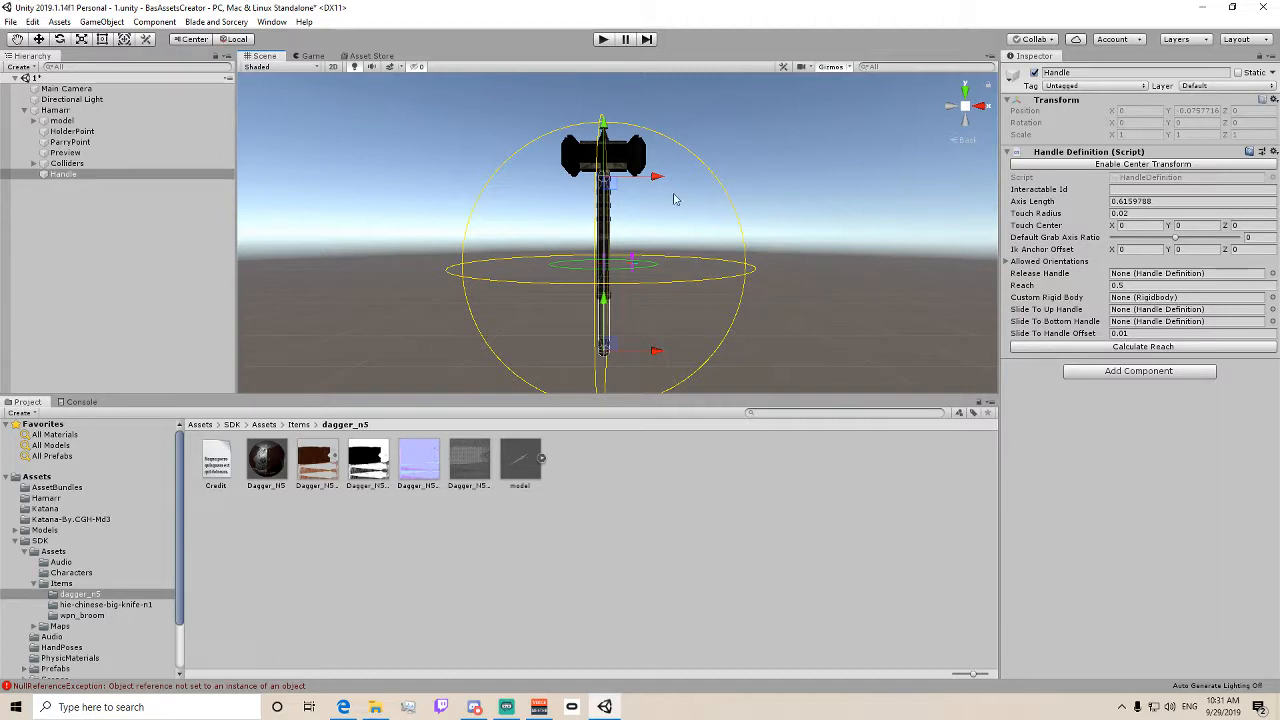
{"action": "middle_click_drag", "start_coordinate": [689, 116], "coordinate": [685, 219]}
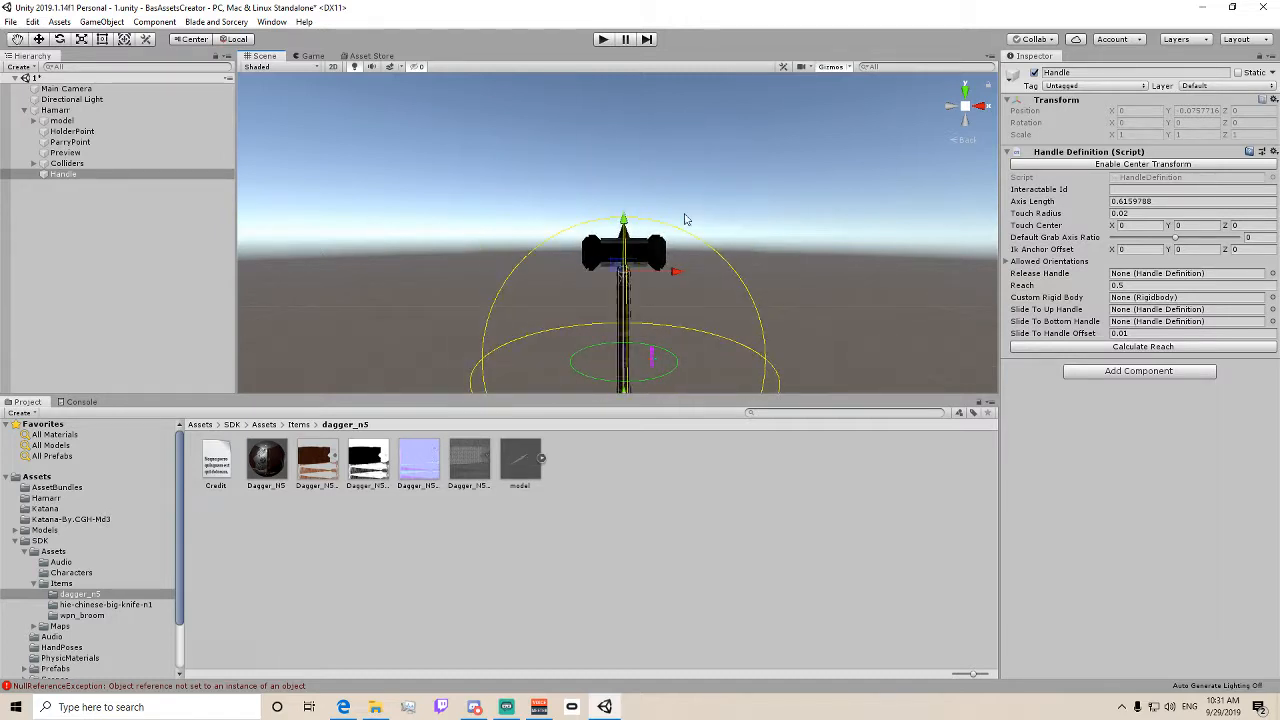
{"action": "left_click", "coordinate": [1127, 285]}
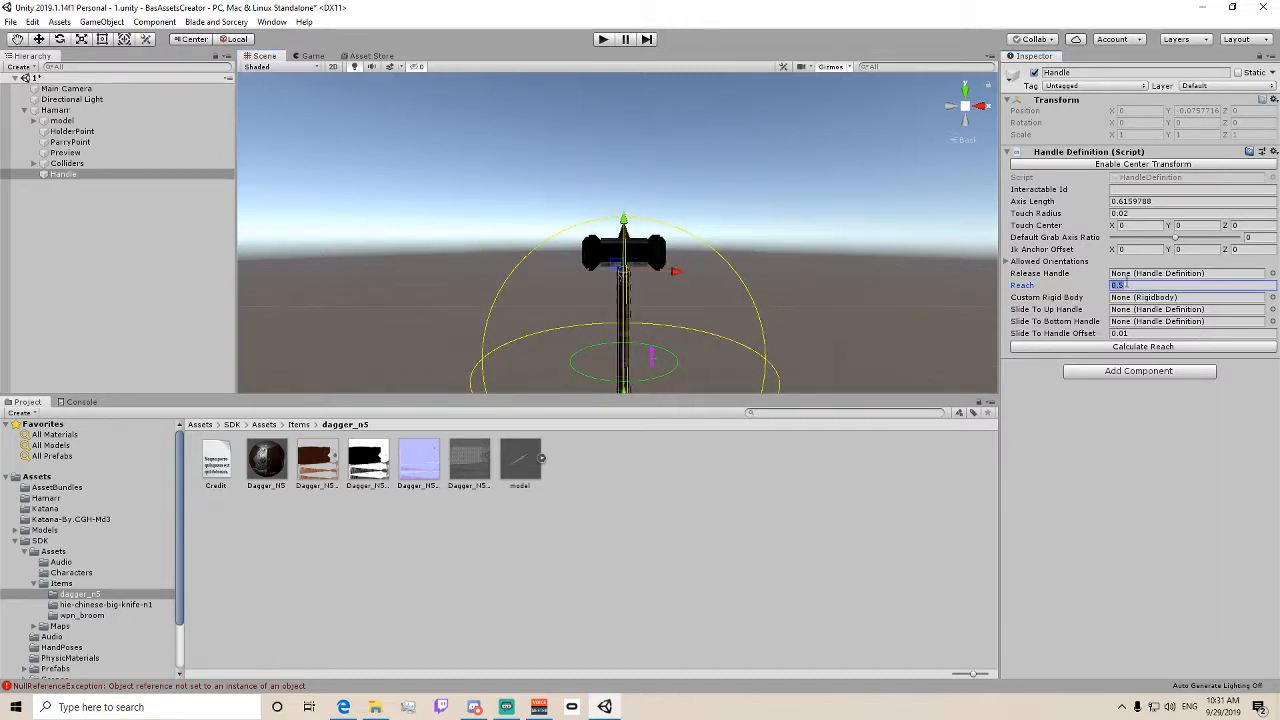
{"action": "type", "text": "0.4"}
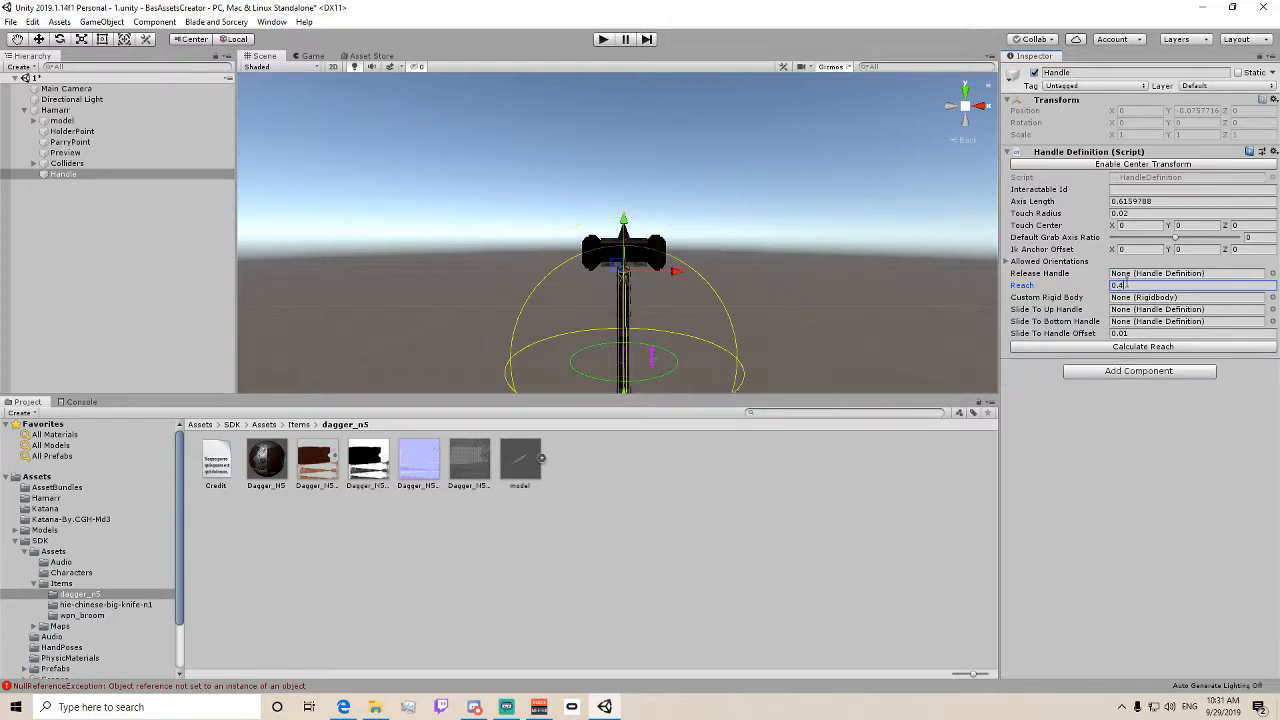
{"action": "middle_click_drag", "start_coordinate": [797, 340], "coordinate": [797, 228]}
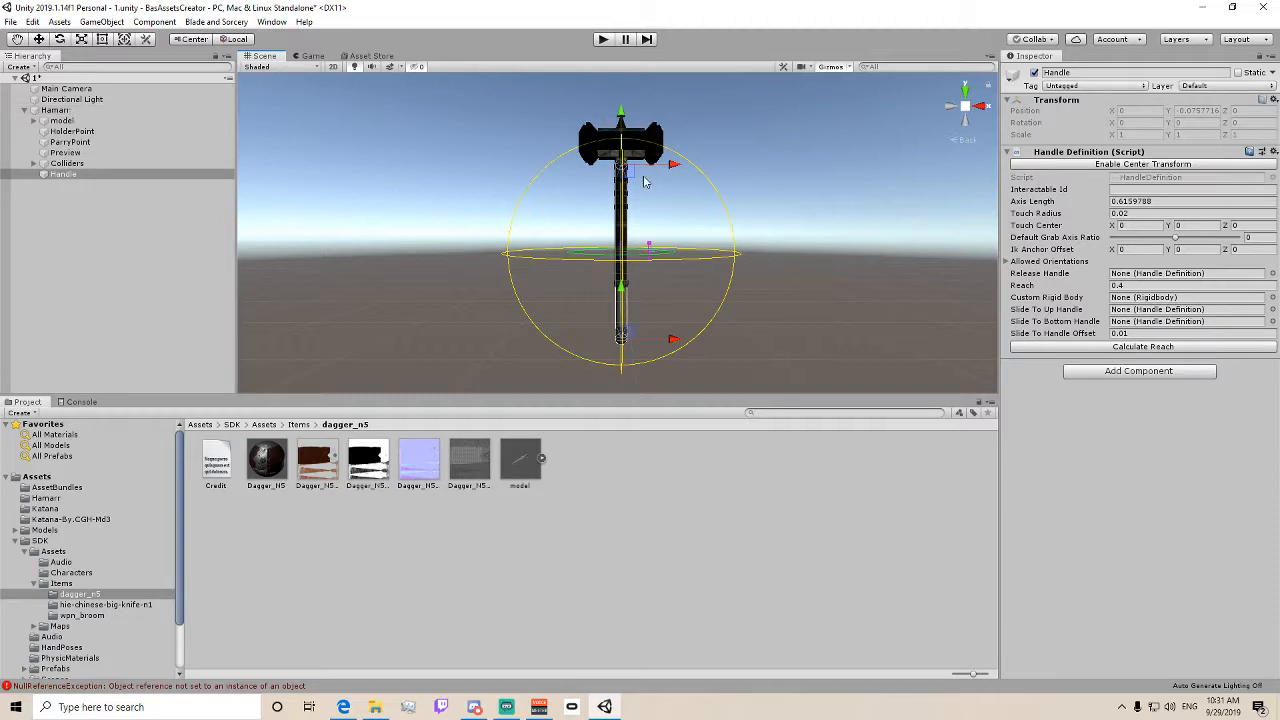
- Assign the Handle object as both Main Handle Right and Main Handle Left in Hamarr's Item Definition
{"action": "left_click", "coordinate": [20, 110]}
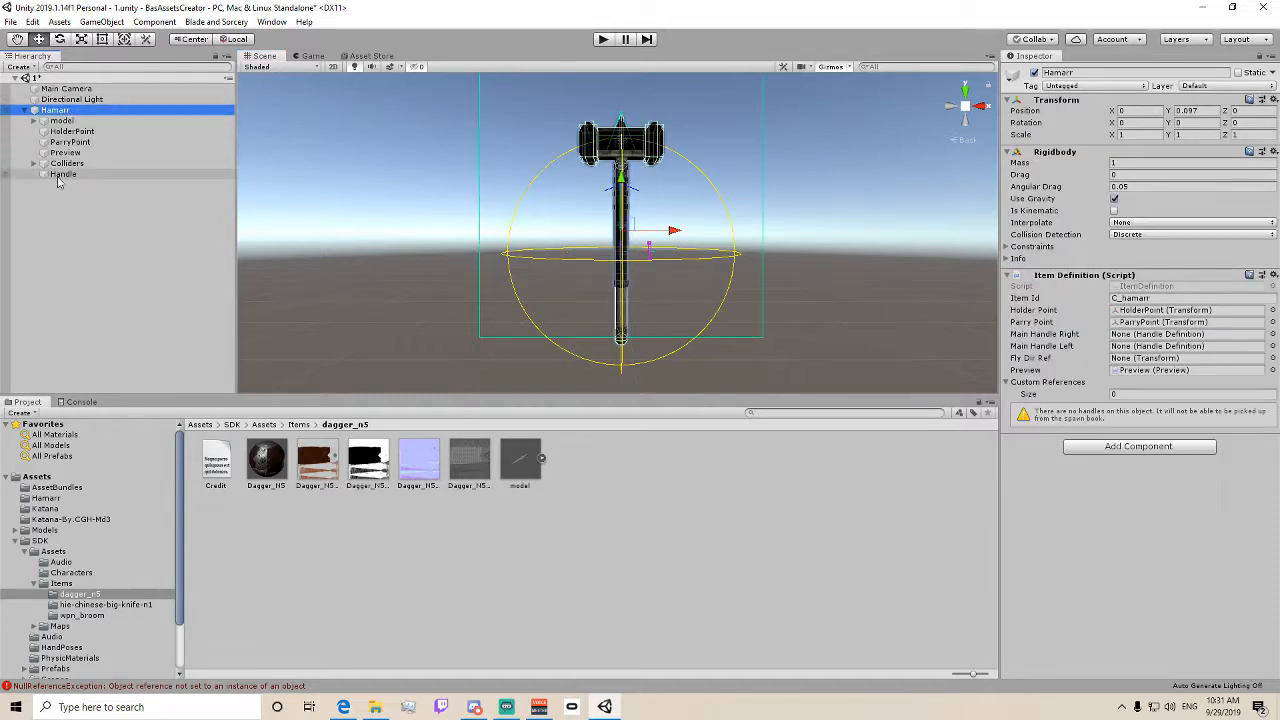
{"action": "left_click_drag", "start_coordinate": [58, 176], "coordinate": [1133, 341]}
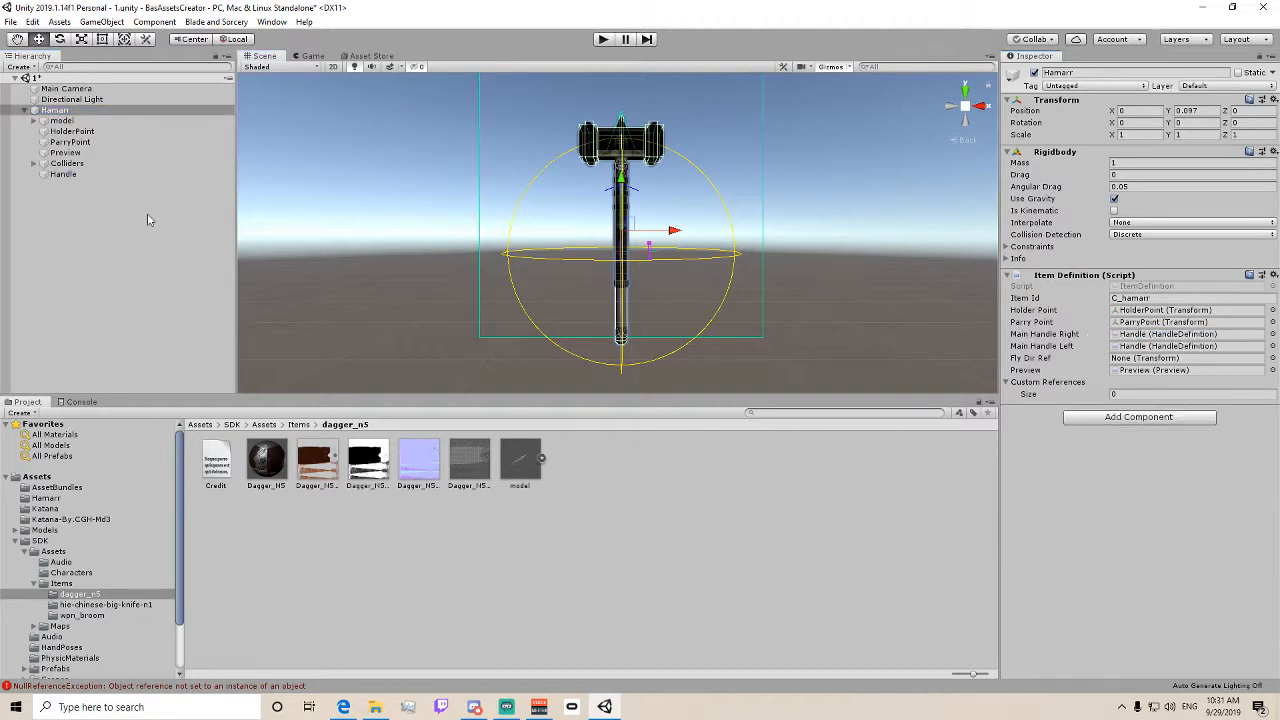
- Set the number of Allowed Orientations on the Handle object to 4
{"action": "left_click", "coordinate": [80, 178]}
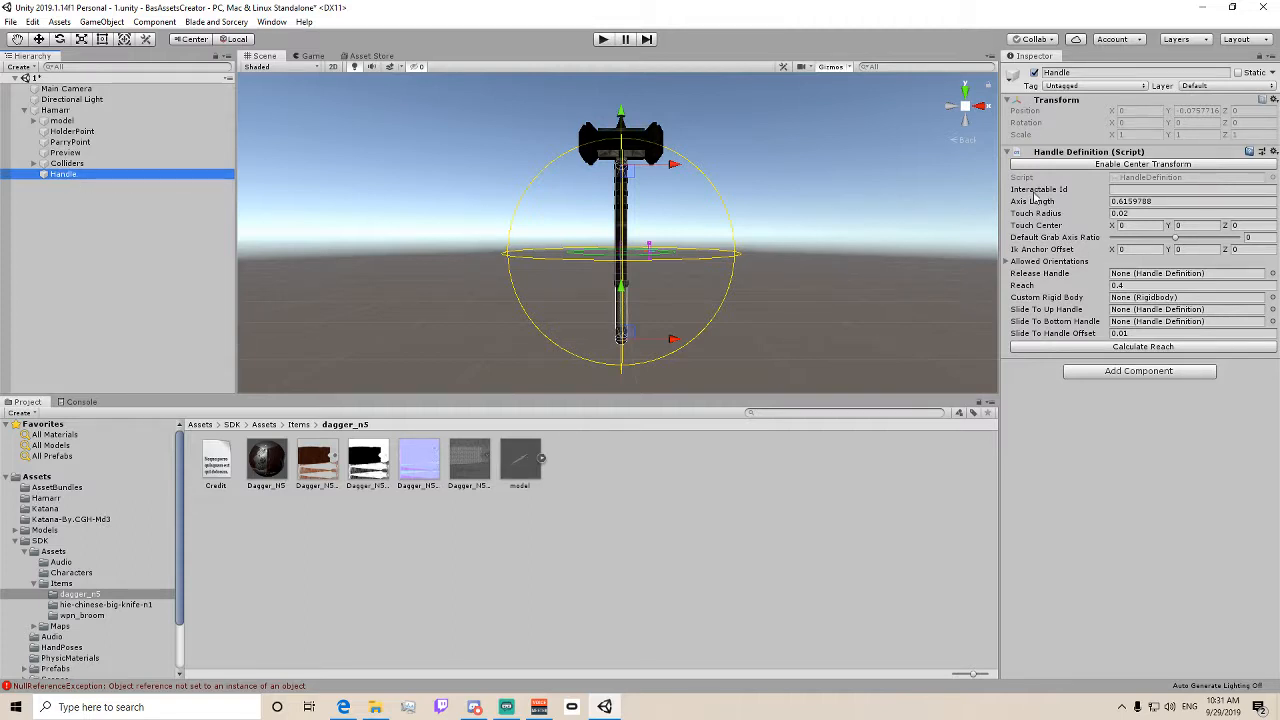
{"action": "left_click", "coordinate": [1036, 262]}
{"action": "left_click", "coordinate": [1142, 273]}
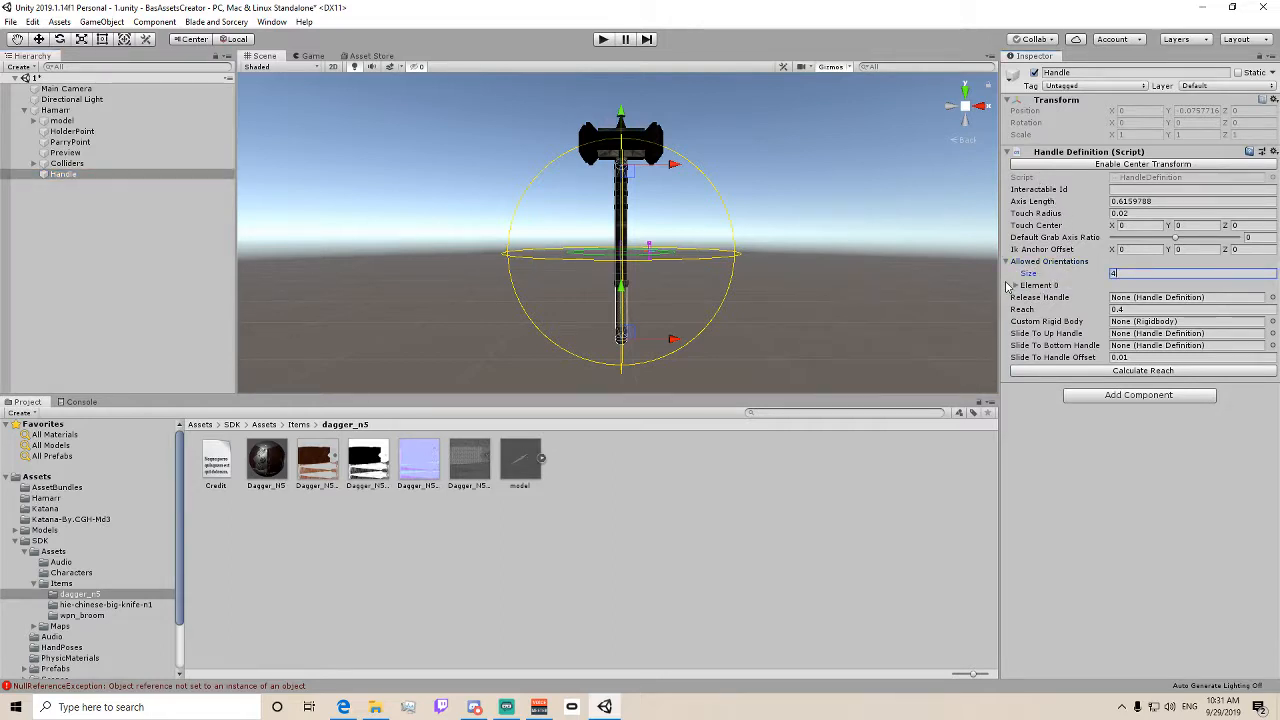
{"action": "key", "text": "Return"}
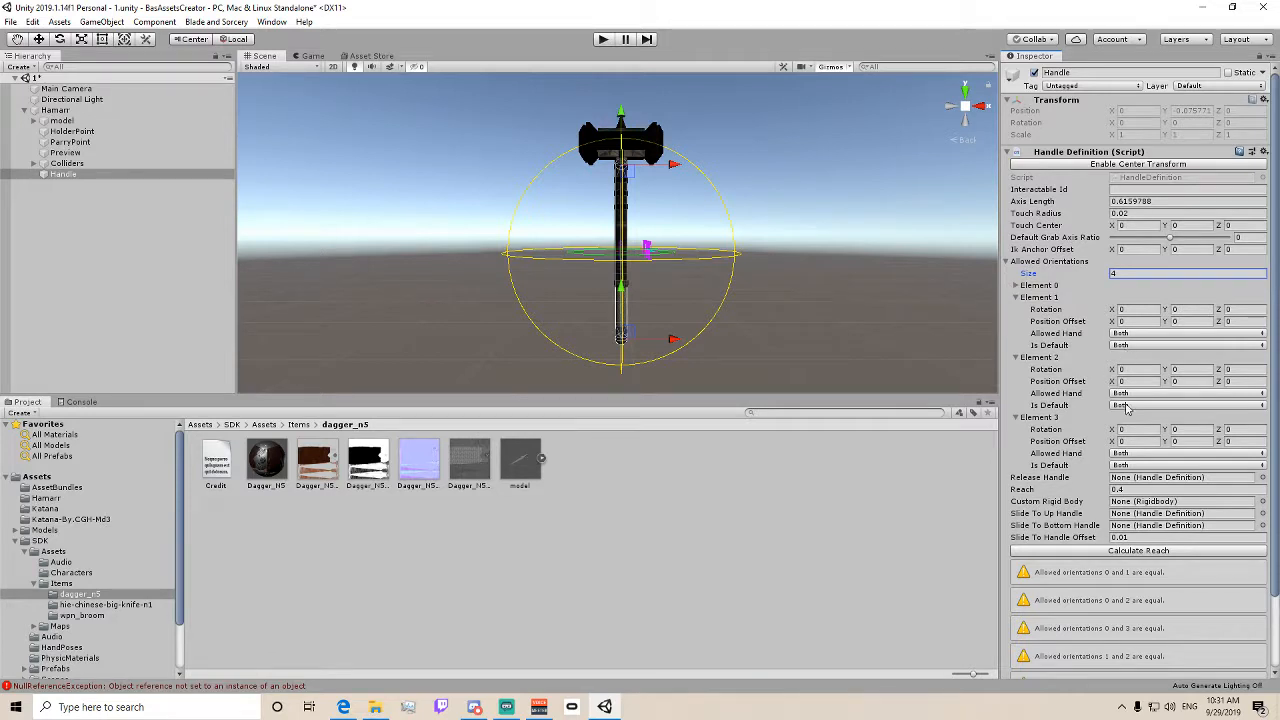
- Set Is Default to None for allowed orientation Elements 1, 2 and 3
{"action": "left_click", "coordinate": [1146, 347]}
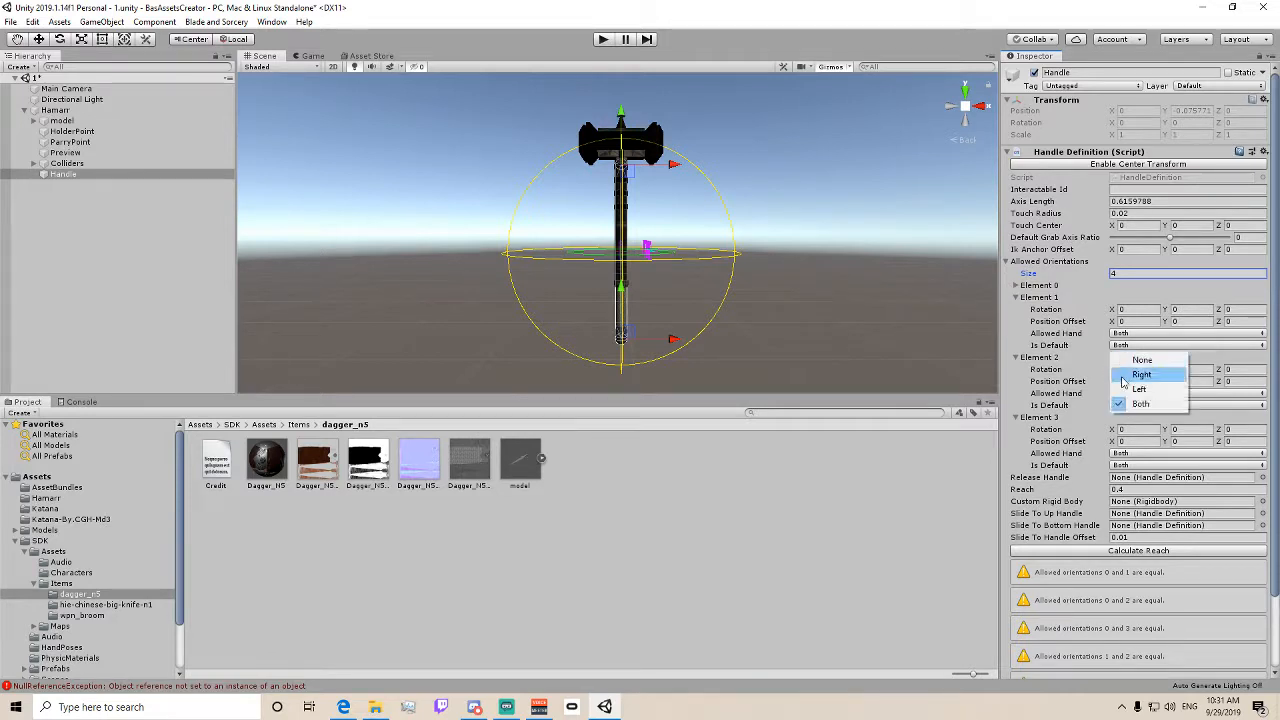
{"action": "left_click", "coordinate": [1157, 361]}
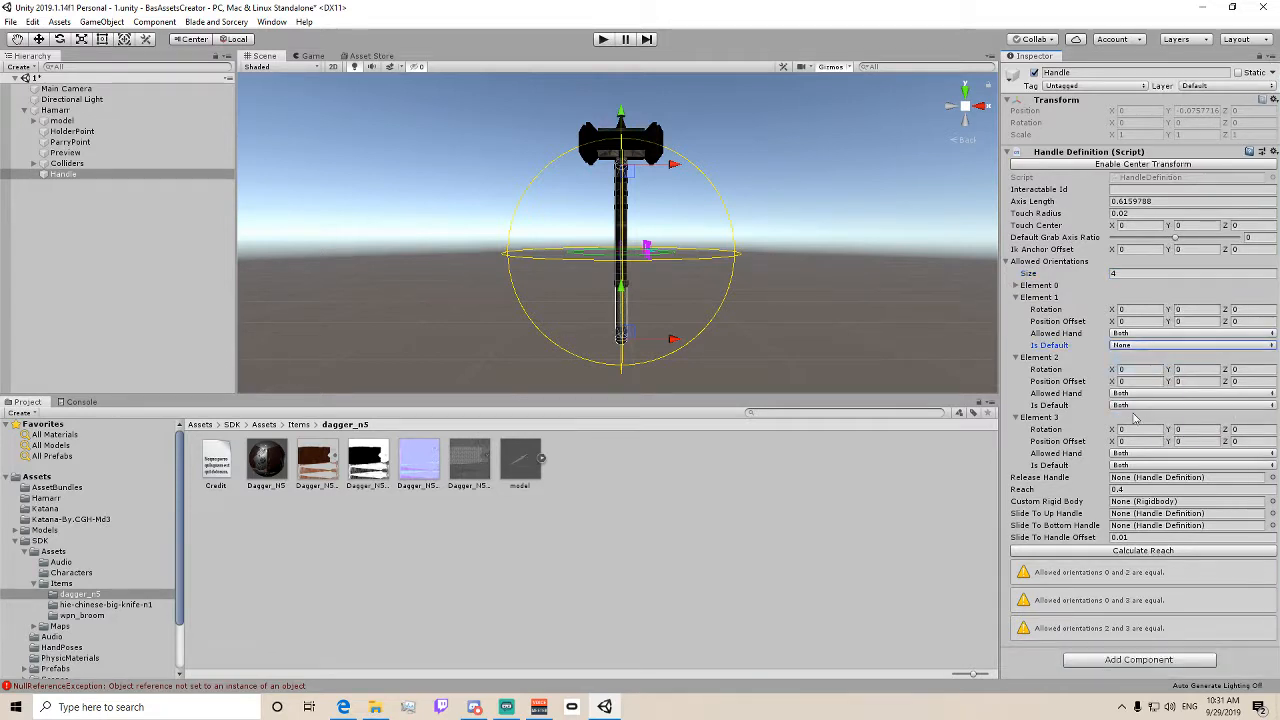
{"action": "left_click", "coordinate": [1137, 405]}
{"action": "left_click", "coordinate": [1140, 419]}
{"action": "left_click", "coordinate": [1122, 465]}
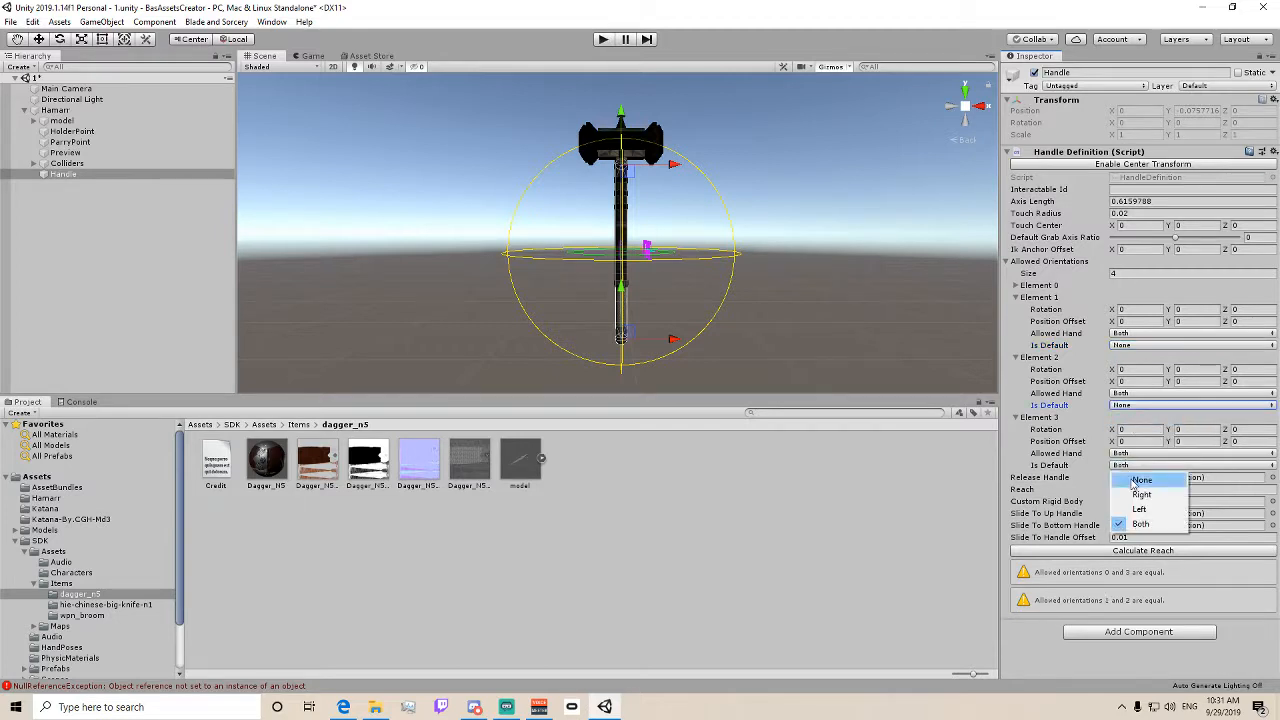
{"action": "left_click", "coordinate": [1140, 479]}
- Set the allowed orientation rotations to Y 180 for Element 1, Z 180 for Element 2, and Y 180 with Z 180 for Element 3
{"action": "left_click", "coordinate": [1200, 310]}
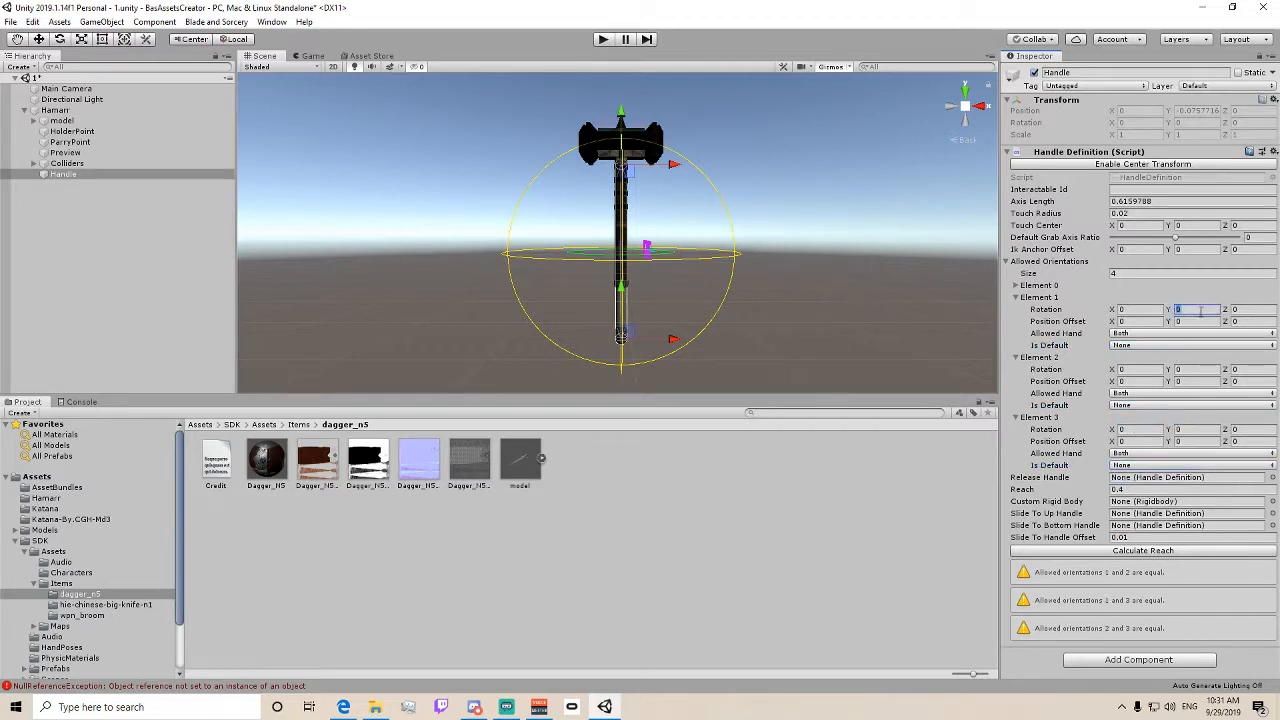
{"action": "type", "text": "180"}
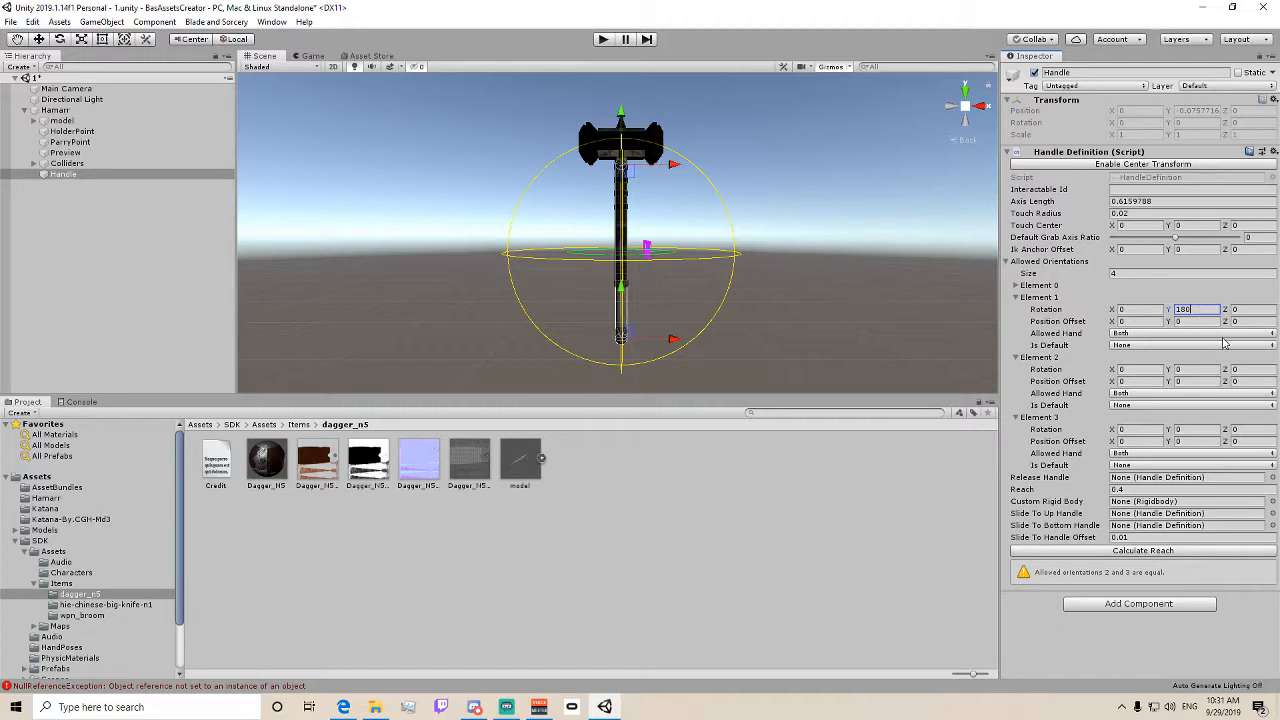
{"action": "left_click", "coordinate": [1248, 369]}
{"action": "type", "text": "180"}
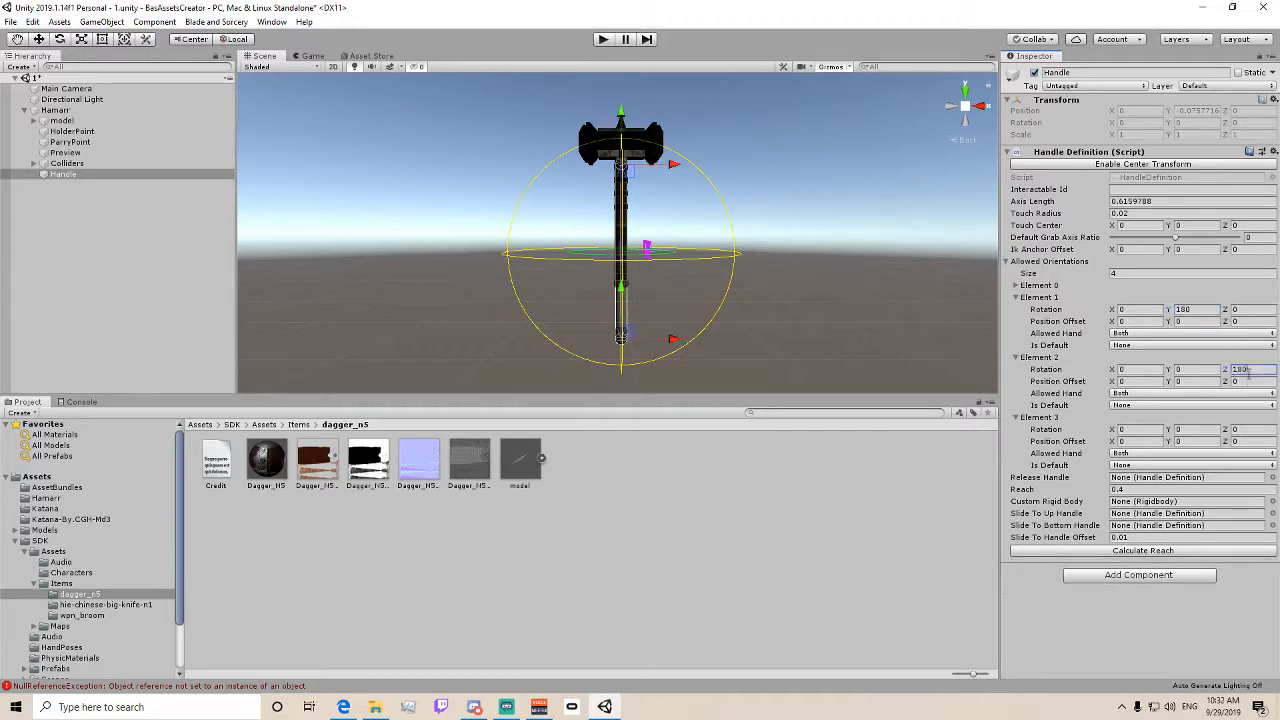
{"action": "left_click", "coordinate": [1193, 428]}
{"action": "type", "text": "180"}
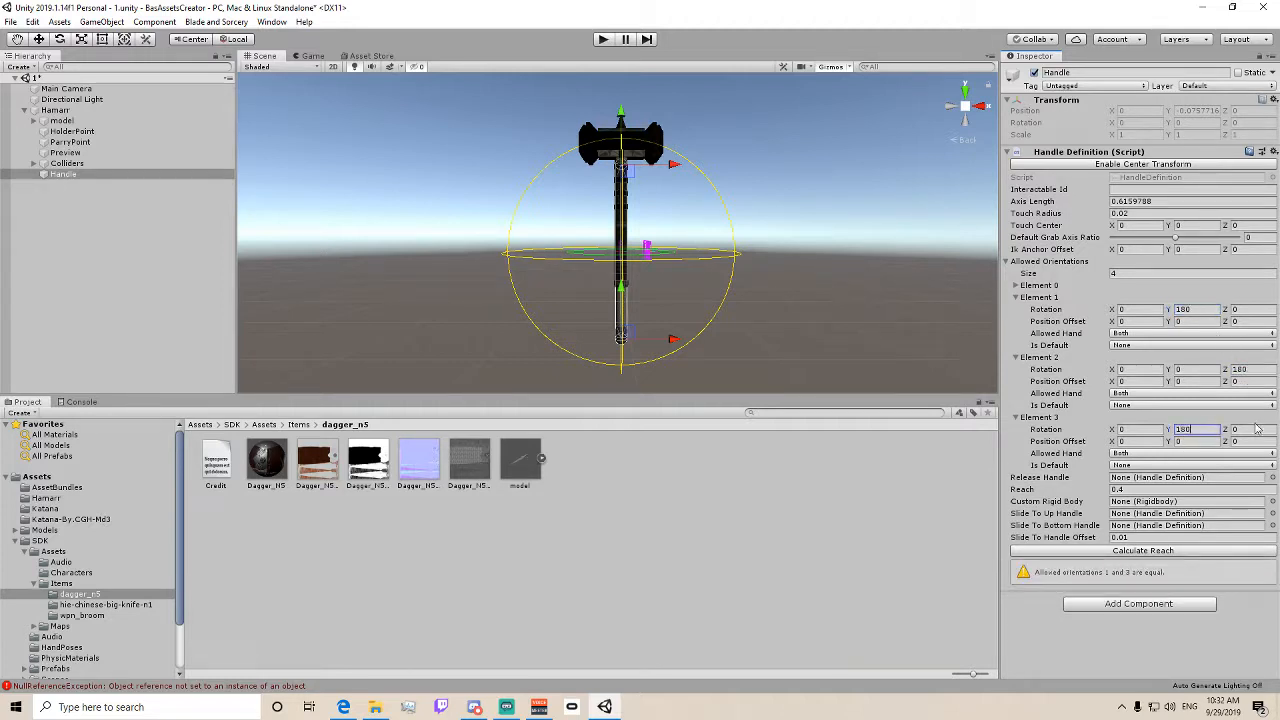
{"action": "left_click", "coordinate": [1250, 428]}
{"action": "type", "text": "18"}
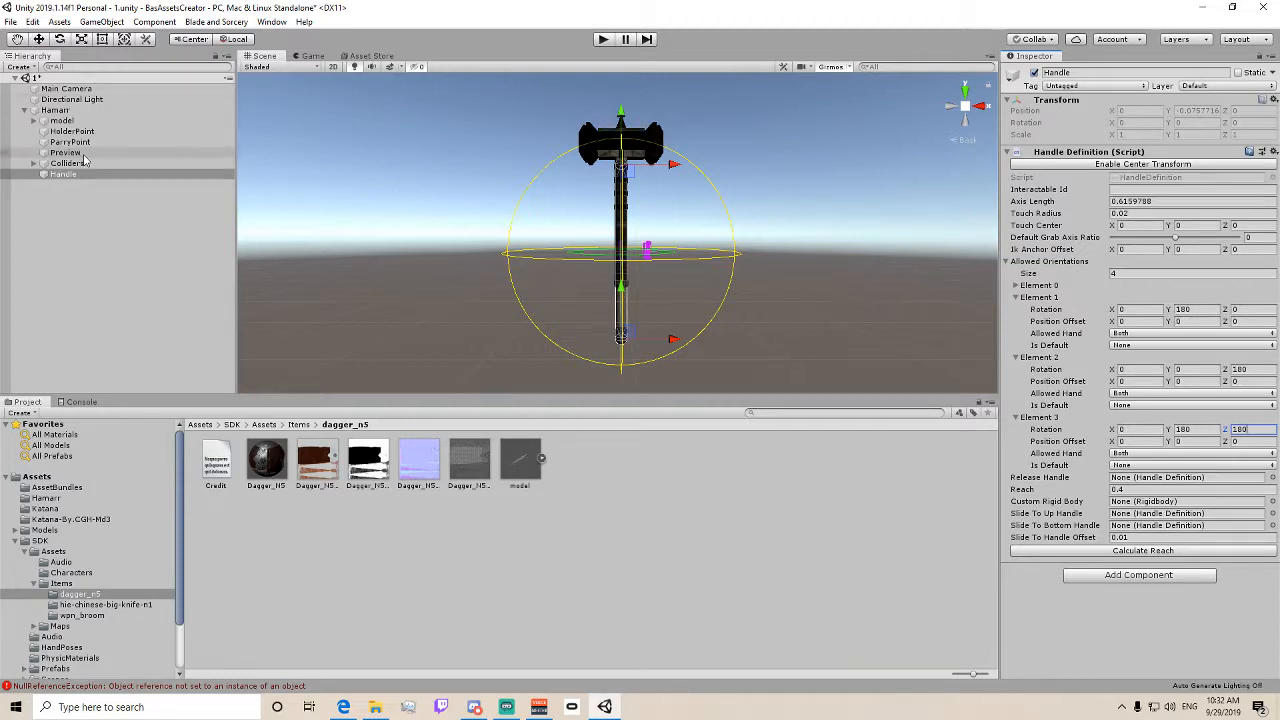
- Create an empty child object under Hamarr and name it Parrydef
{"action": "left_click", "coordinate": [41, 165]}
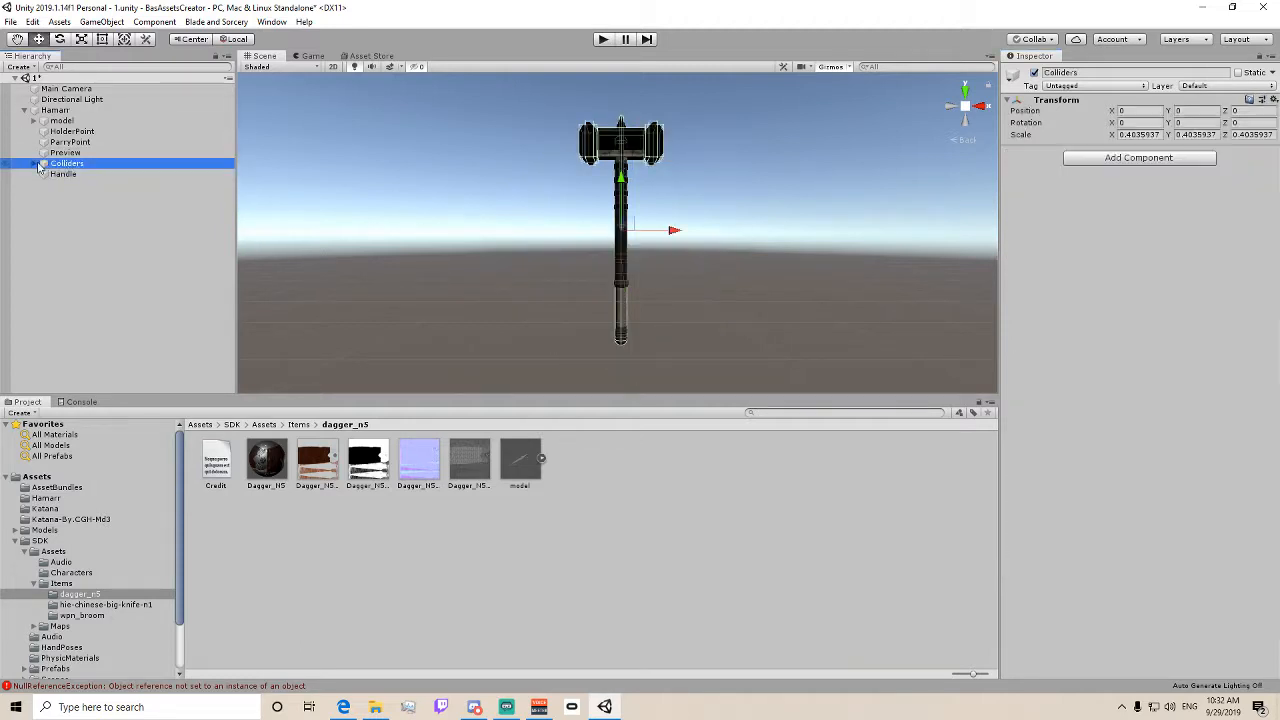
{"action": "left_click", "coordinate": [65, 120]}
{"action": "left_click", "coordinate": [62, 102]}
{"action": "left_click", "coordinate": [55, 110]}
{"action": "right_click", "coordinate": [55, 110]}
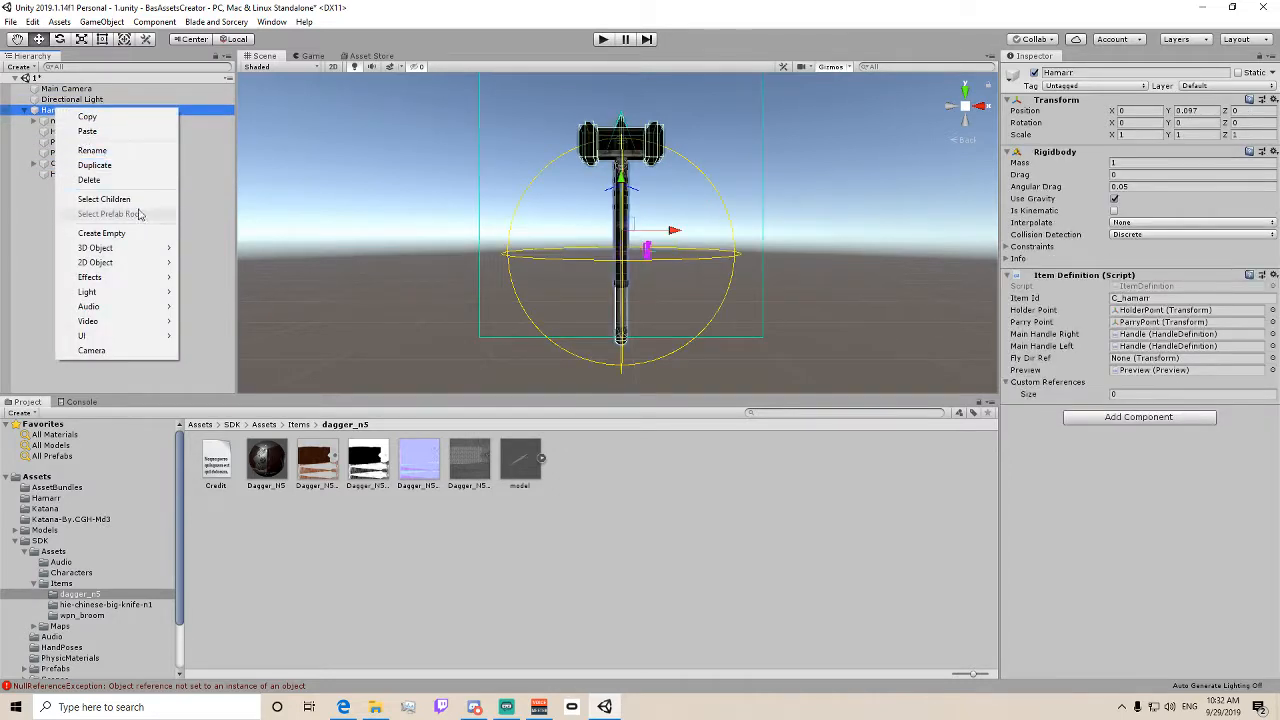
{"action": "left_click", "coordinate": [142, 233]}
{"action": "key", "text": "F2"}
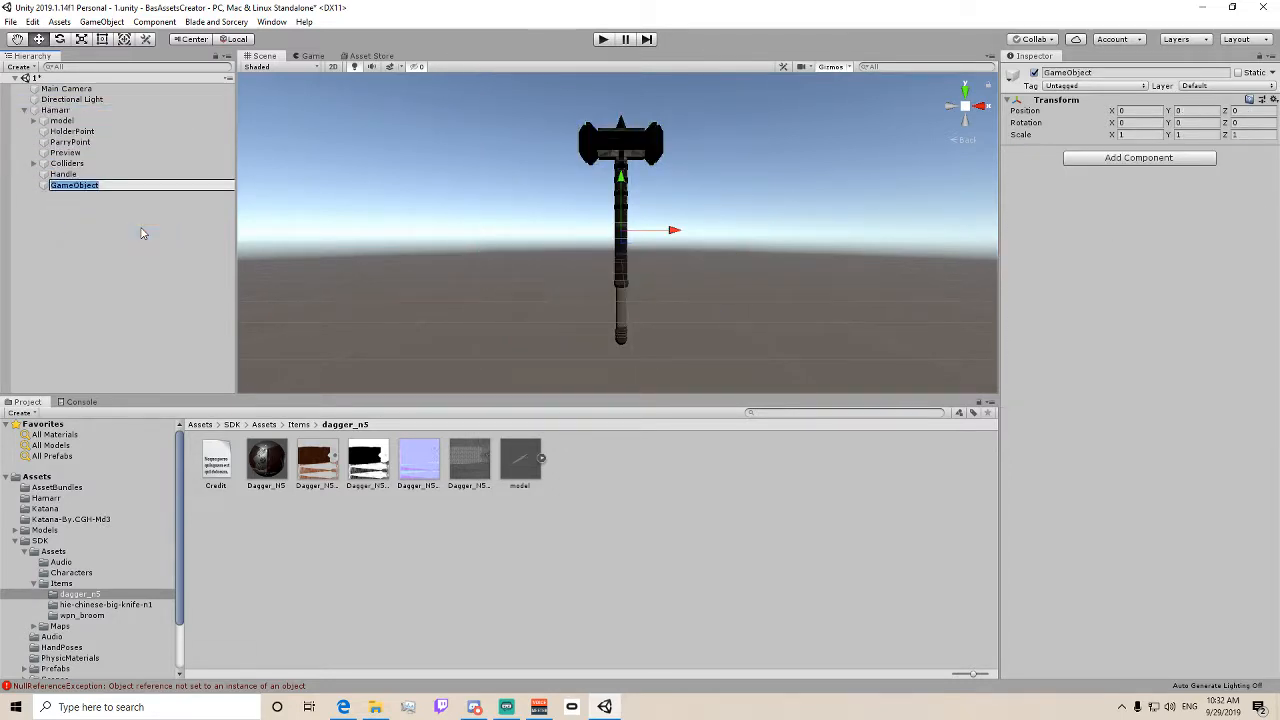
{"action": "type", "text": "Parrydef"}
{"action": "key", "text": "Return"}
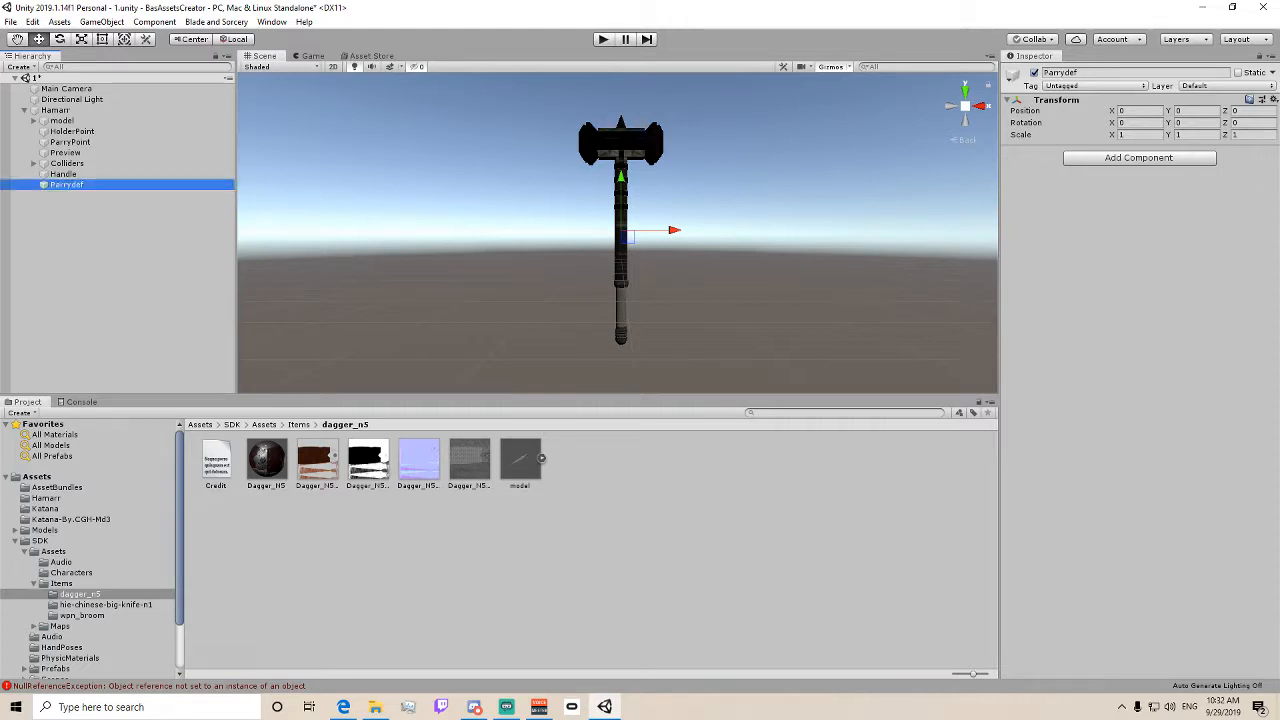
- Add a Parry Target Definition component to the Parrydef object
{"action": "left_click", "coordinate": [1137, 159]}
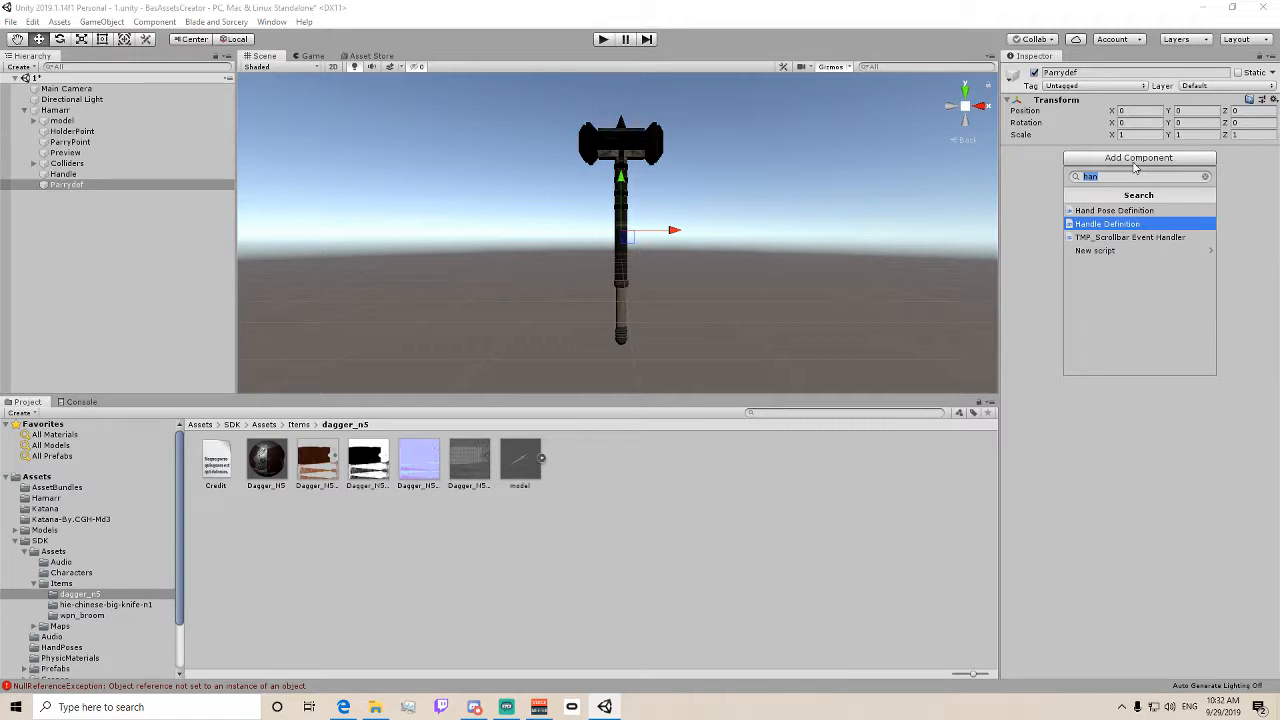
{"action": "type", "text": "parry"}
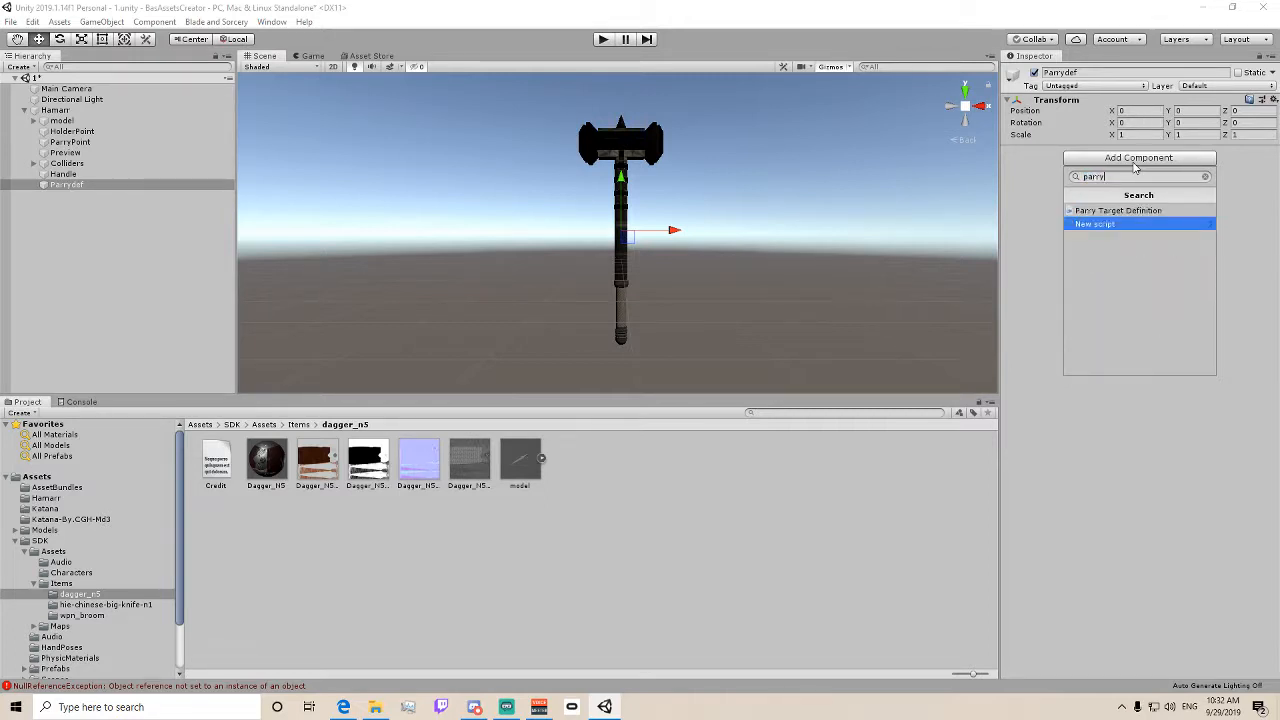
- Add a Parry Target Definition to Parrydef and stretch it along the hammer's full height, to a length of about 0.82
{"action": "left_click", "coordinate": [1118, 210]}
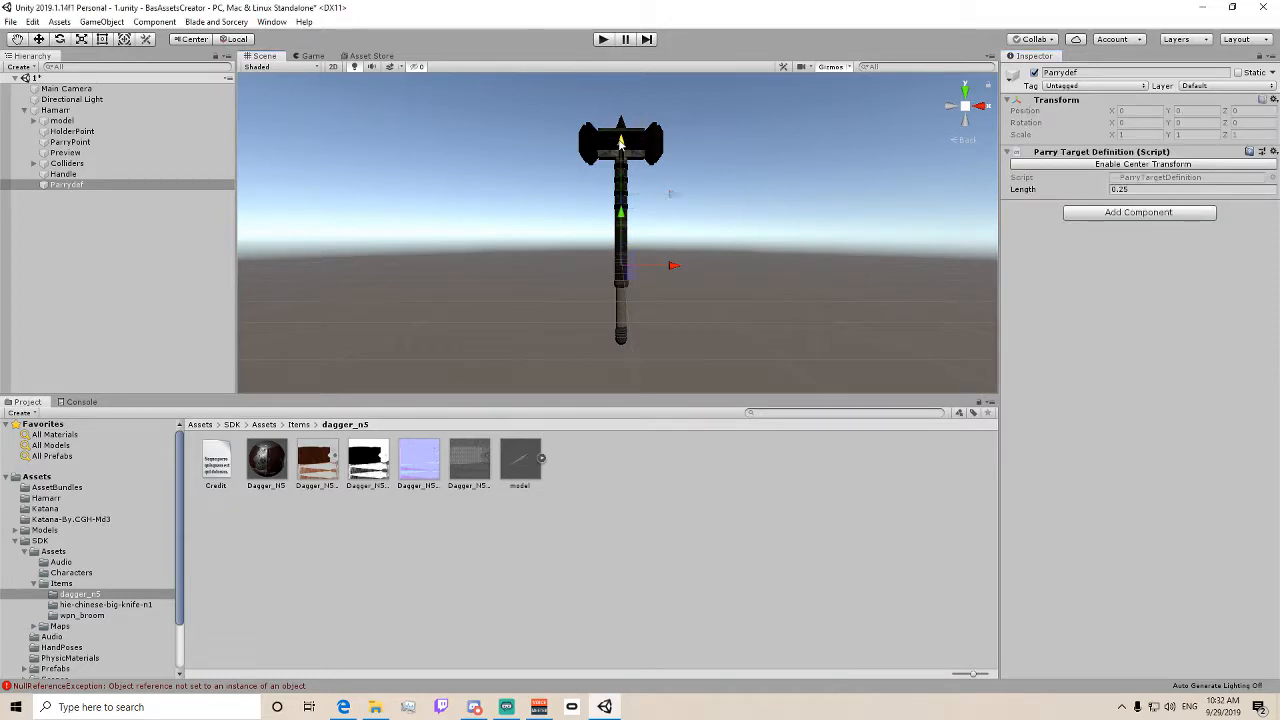
{"action": "left_click_drag", "start_coordinate": [617, 138], "coordinate": [617, 58]}
{"action": "left_click_drag", "start_coordinate": [620, 214], "coordinate": [621, 295]}
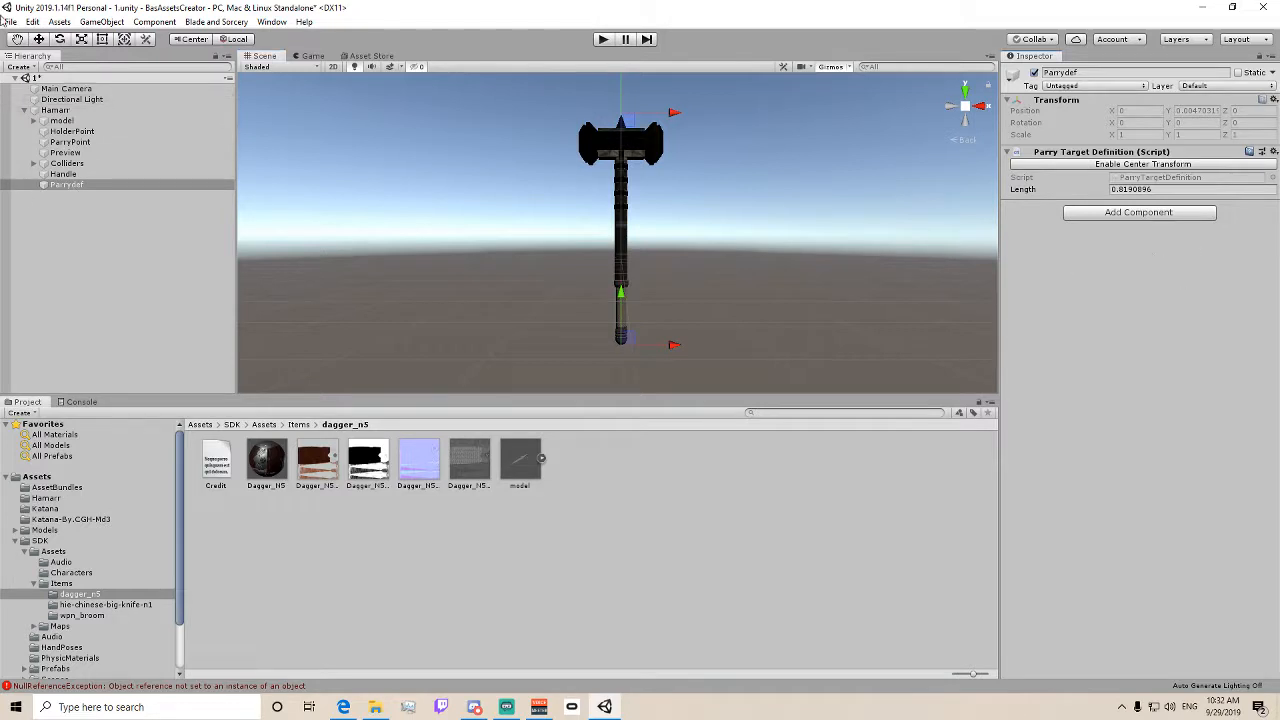
- Create an empty child object under Hamarr and name it Parrydef2
{"action": "right_click", "coordinate": [80, 110]}
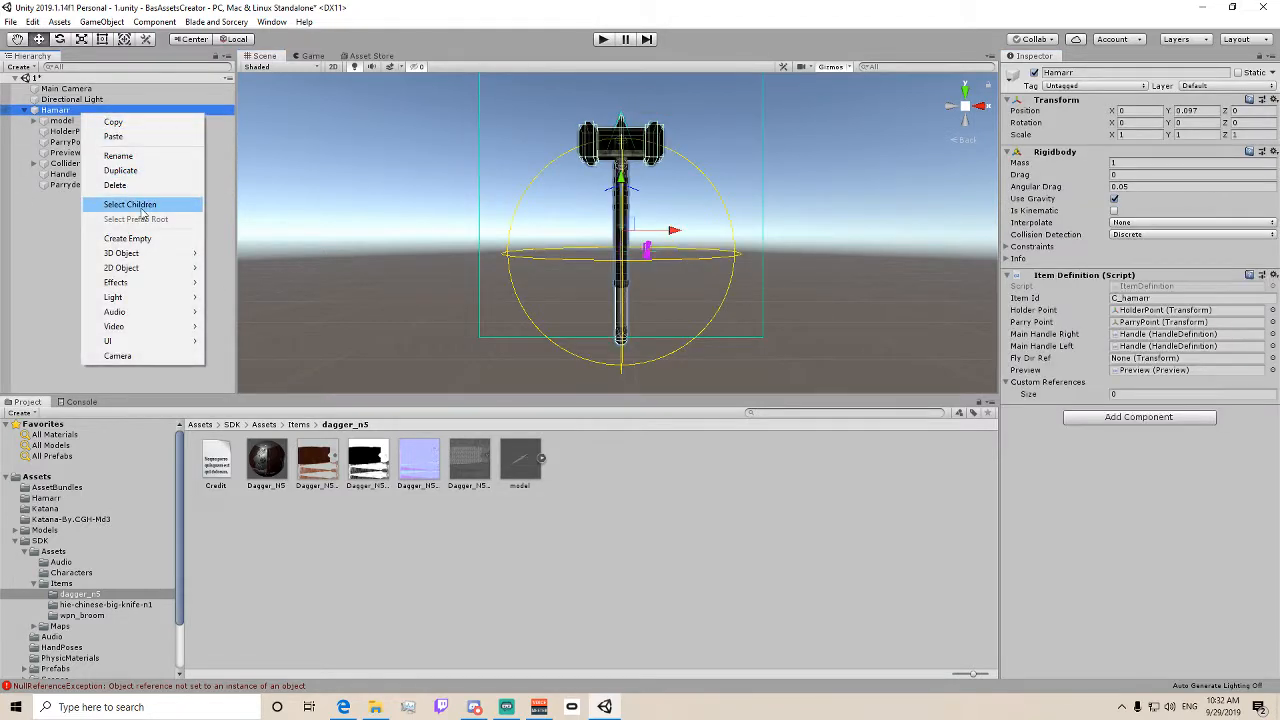
{"action": "left_click", "coordinate": [127, 238]}
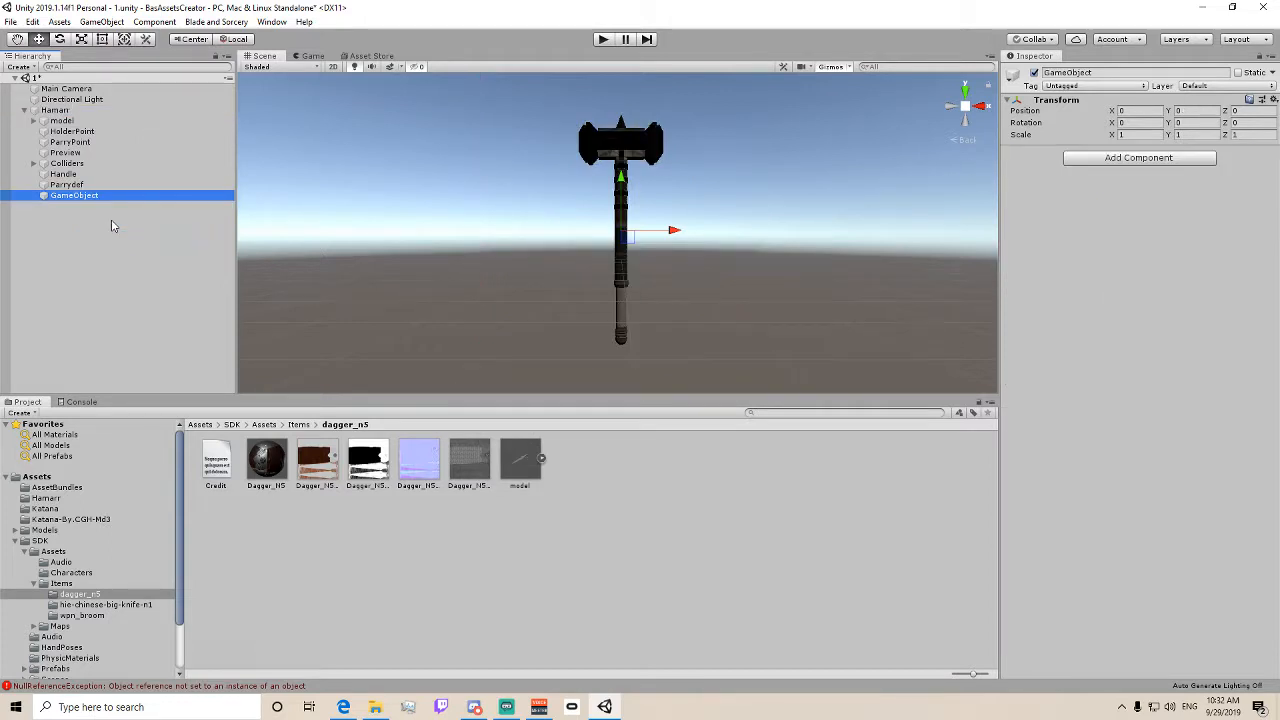
{"action": "type", "text": "Par"}
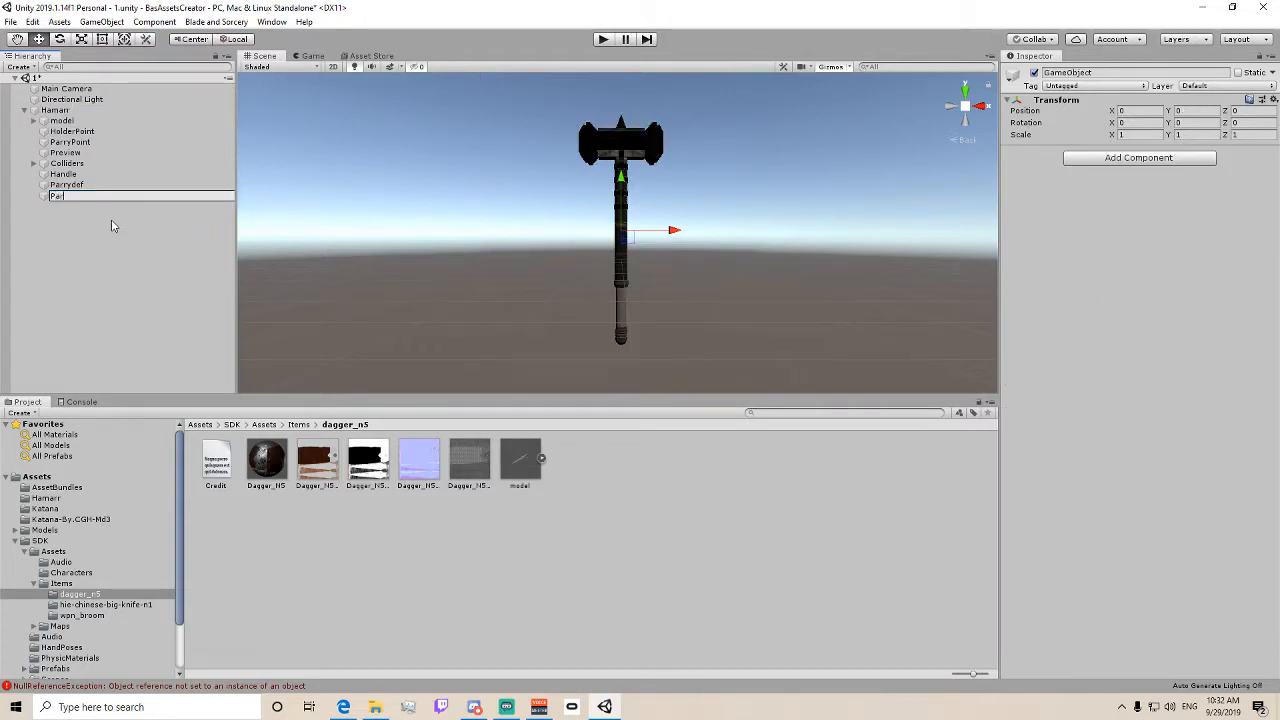
{"action": "type", "text": "rydef"}
{"action": "key", "text": "Return"}
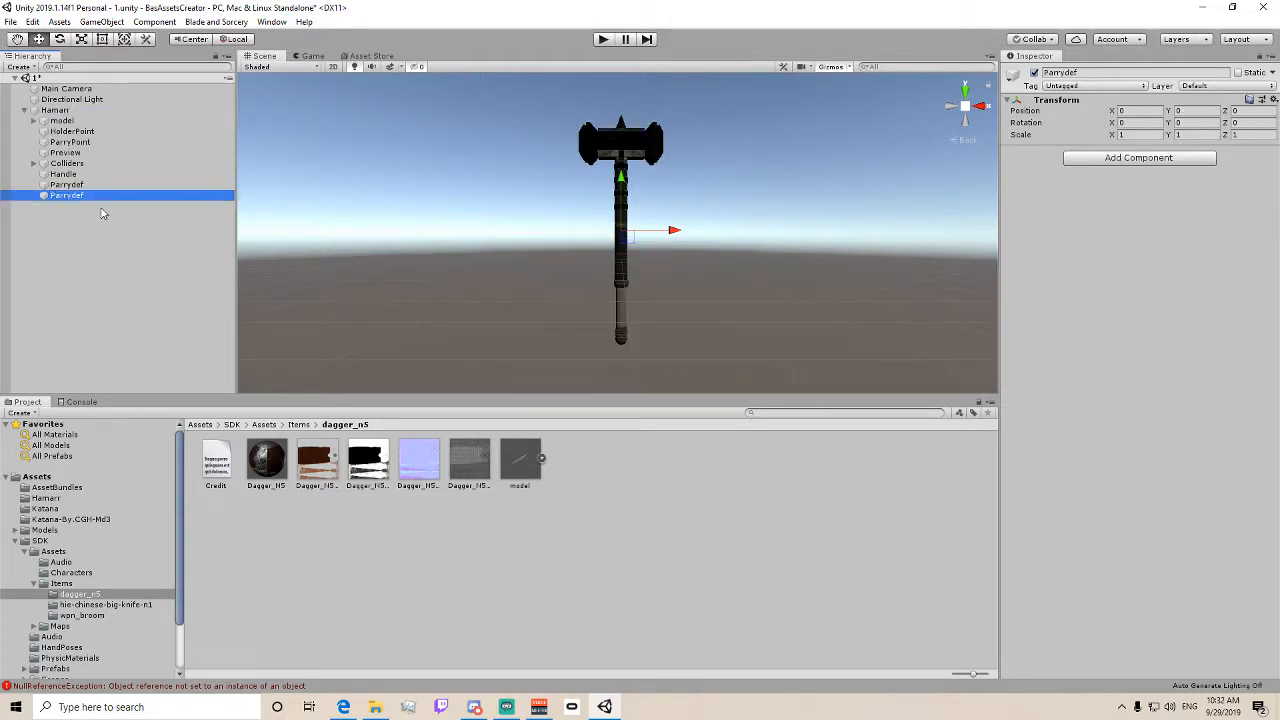
{"action": "right_click", "coordinate": [86, 198]}
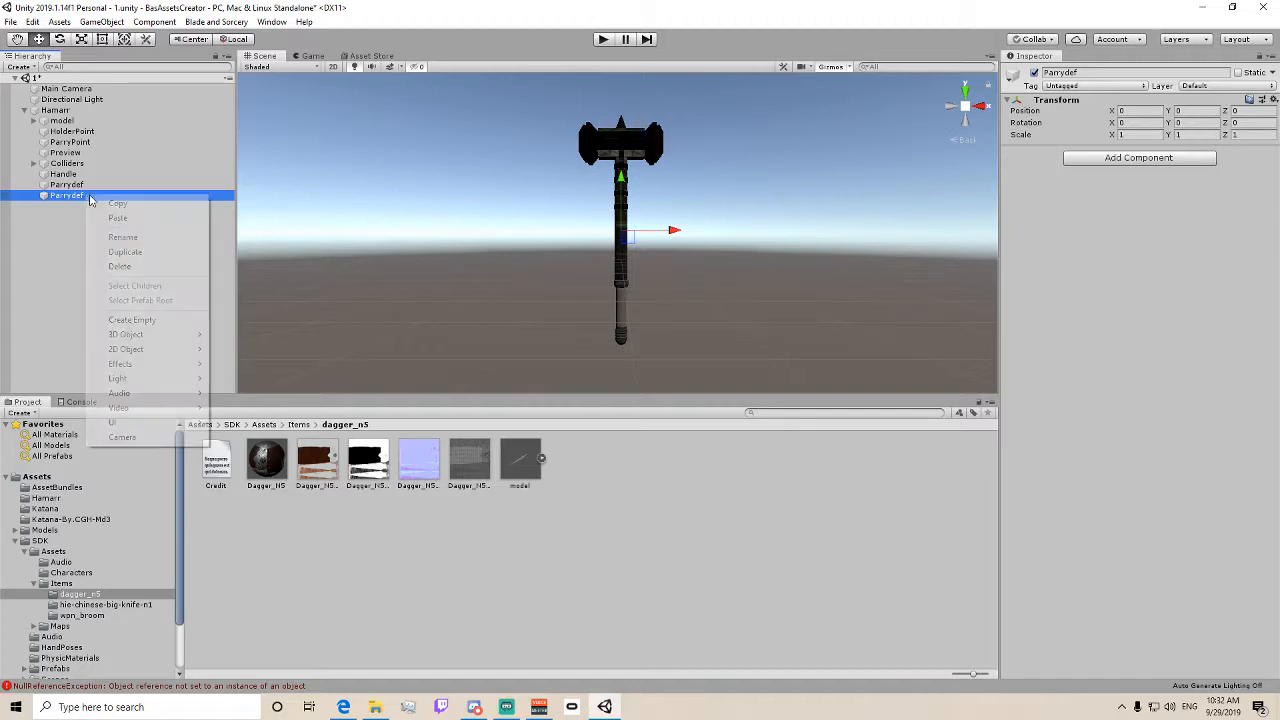
{"action": "left_click", "coordinate": [142, 240]}
{"action": "key", "text": "Right"}
{"action": "type", "text": "2"}
{"action": "key", "text": "Return"}
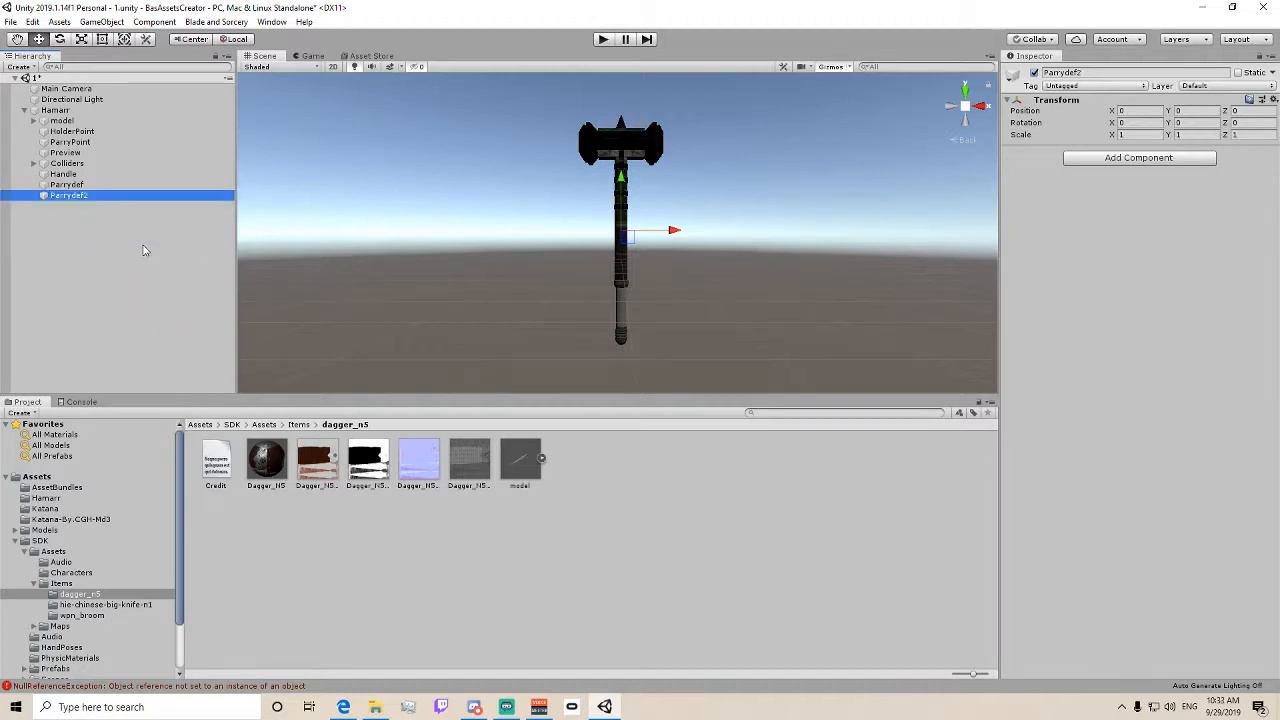
- Add a Parry Target Definition to Parrydef2 and place it horizontally across the hammer head, with a length of about 0.29
{"action": "left_click", "coordinate": [1139, 157]}
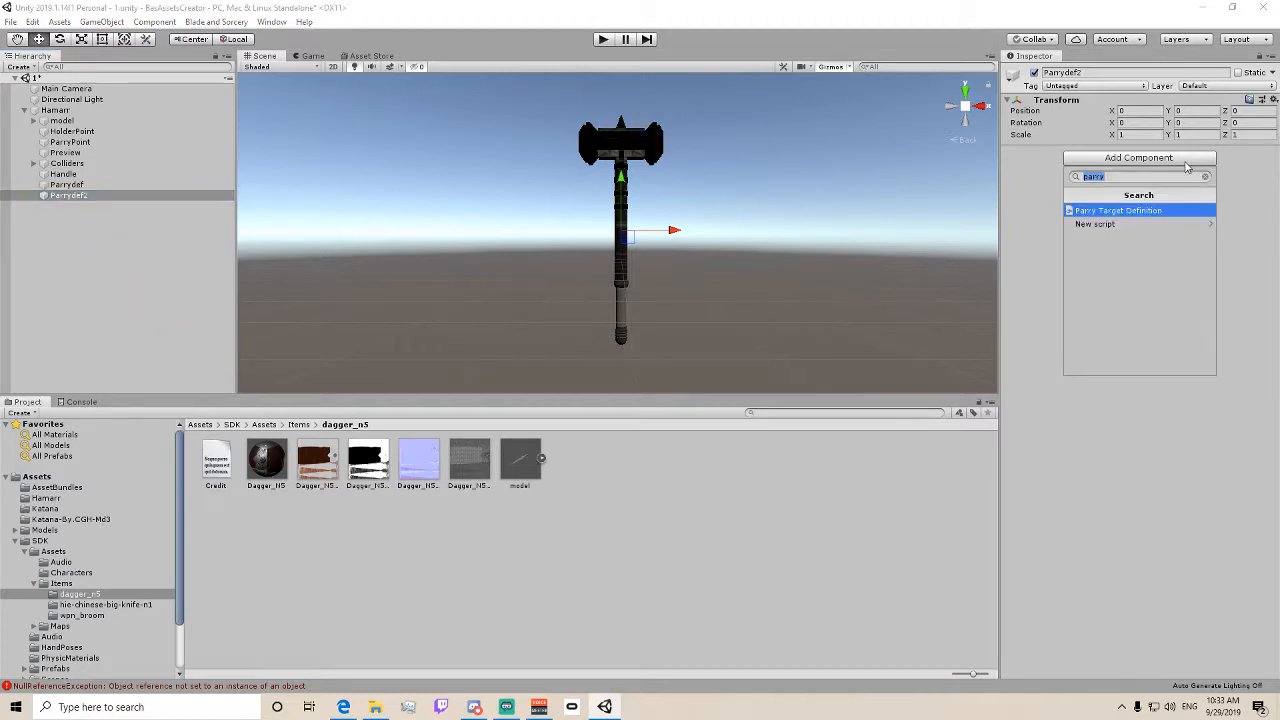
{"action": "left_click", "coordinate": [1110, 208]}
{"action": "mouse_move", "coordinate": [622, 142]}
{"action": "left_mouse_down"}
{"action": "mouse_move", "coordinate": [620, 97]}
{"action": "mouse_move", "coordinate": [580, 100]}
{"action": "mouse_move", "coordinate": [579, 84]}
{"action": "mouse_move", "coordinate": [642, 143]}
{"action": "left_mouse_up"}
{"action": "left_click_drag", "start_coordinate": [674, 262], "coordinate": [672, 262]}
{"action": "left_click_drag", "start_coordinate": [622, 211], "coordinate": [713, 142]}
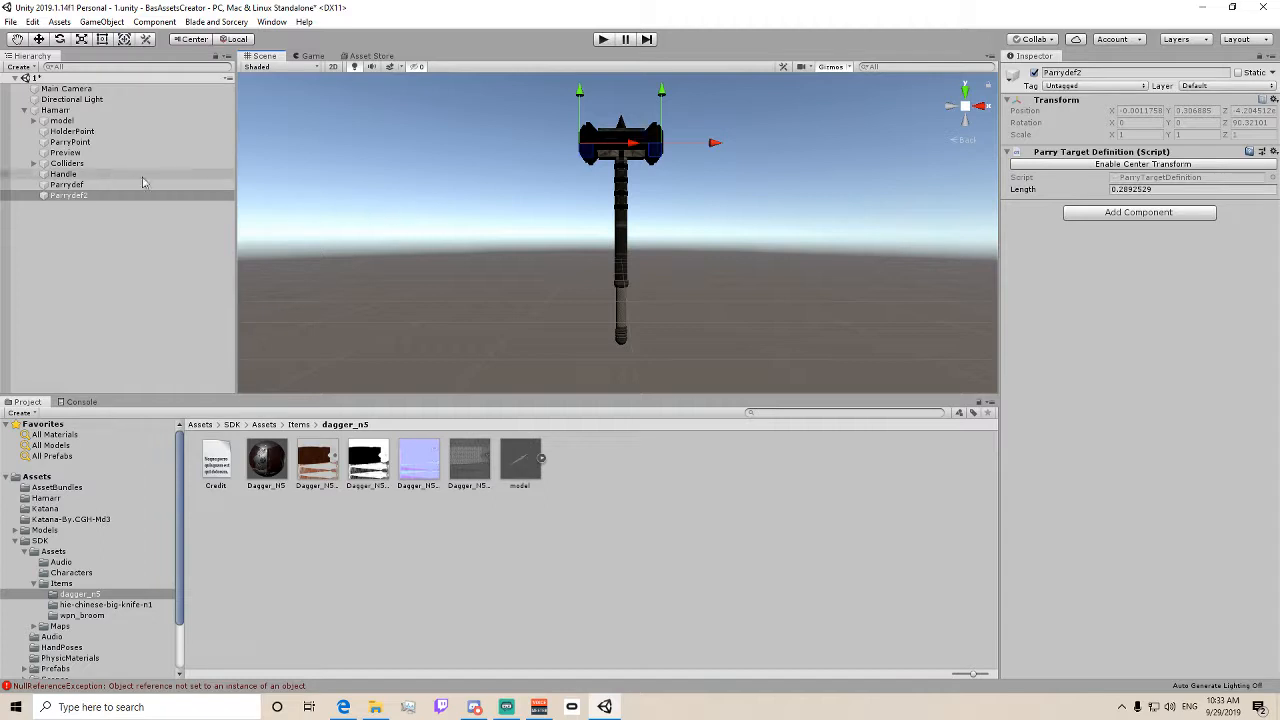
{"action": "left_click", "coordinate": [81, 186]}
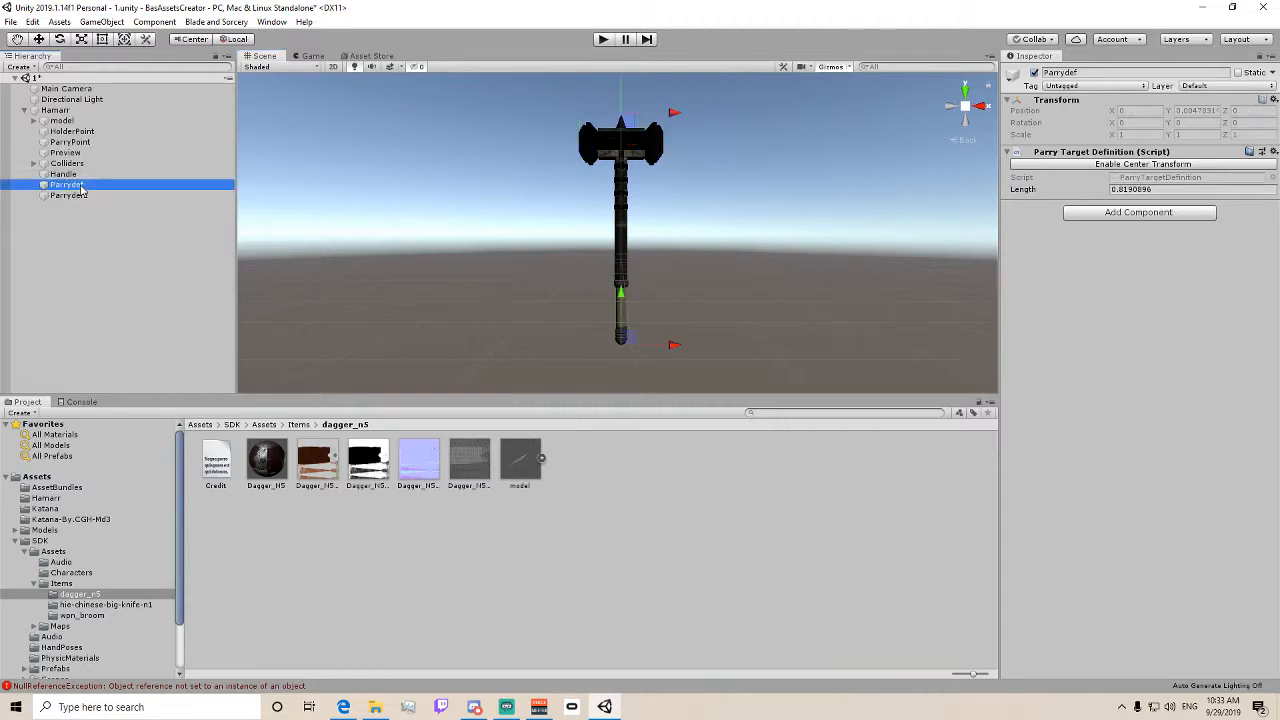
{"action": "scroll", "coordinate": [513, 140], "scroll_direction": "down", "scroll_amount": 3}
{"action": "middle_click_drag", "start_coordinate": [513, 140], "coordinate": [497, 239]}
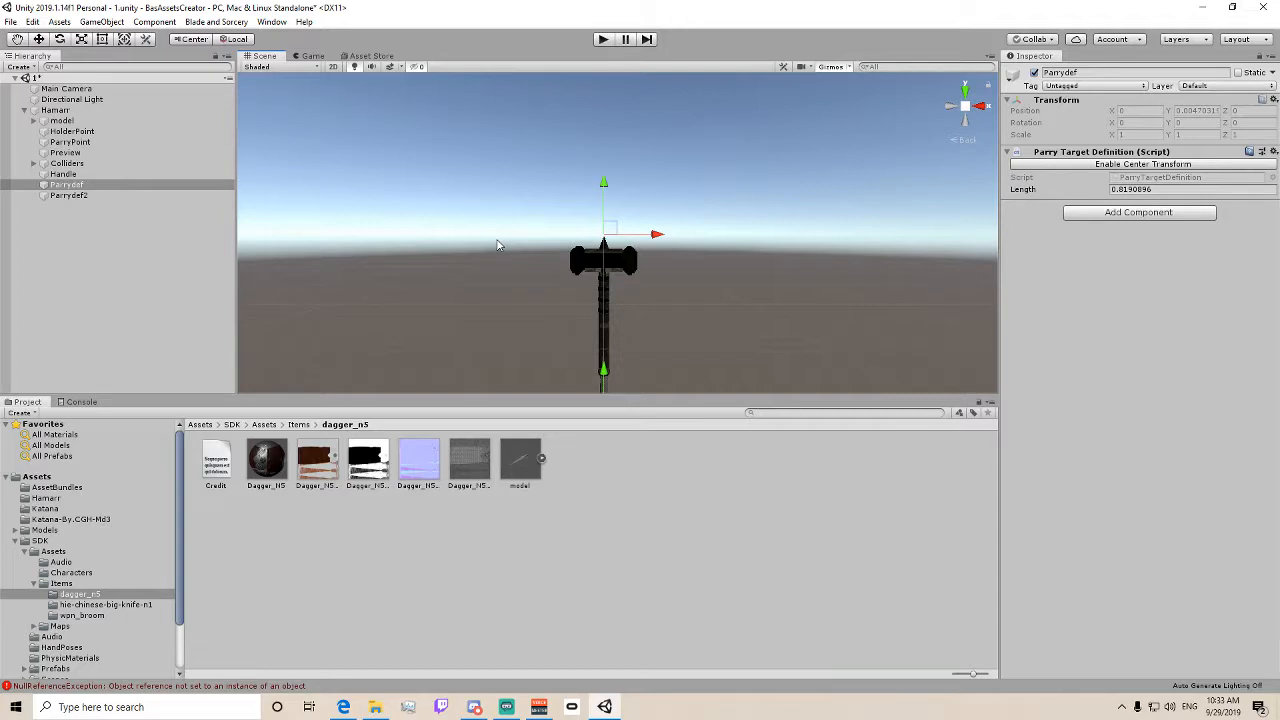
{"action": "left_click", "coordinate": [70, 111]}
{"action": "middle_click_drag", "start_coordinate": [544, 220], "coordinate": [524, 136]}
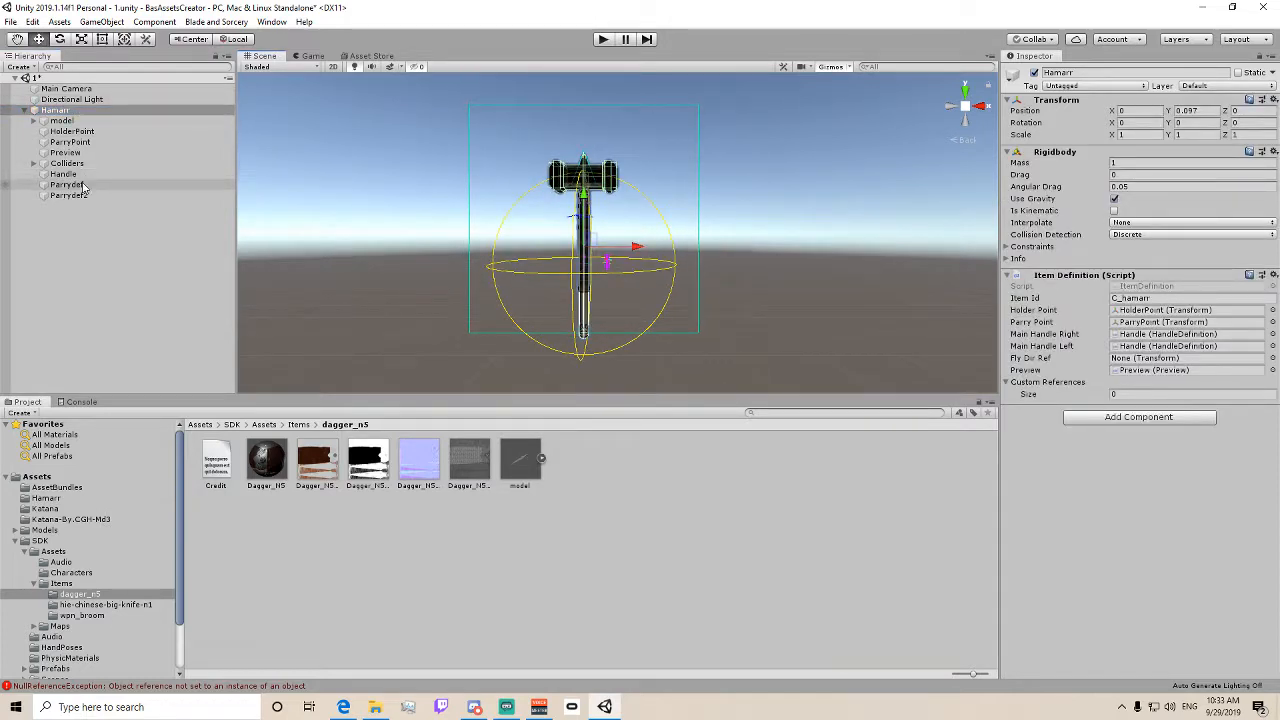
- Create an empty child object under Hamarr named Damagers
{"action": "right_click", "coordinate": [84, 111]}
{"action": "left_click", "coordinate": [127, 237]}
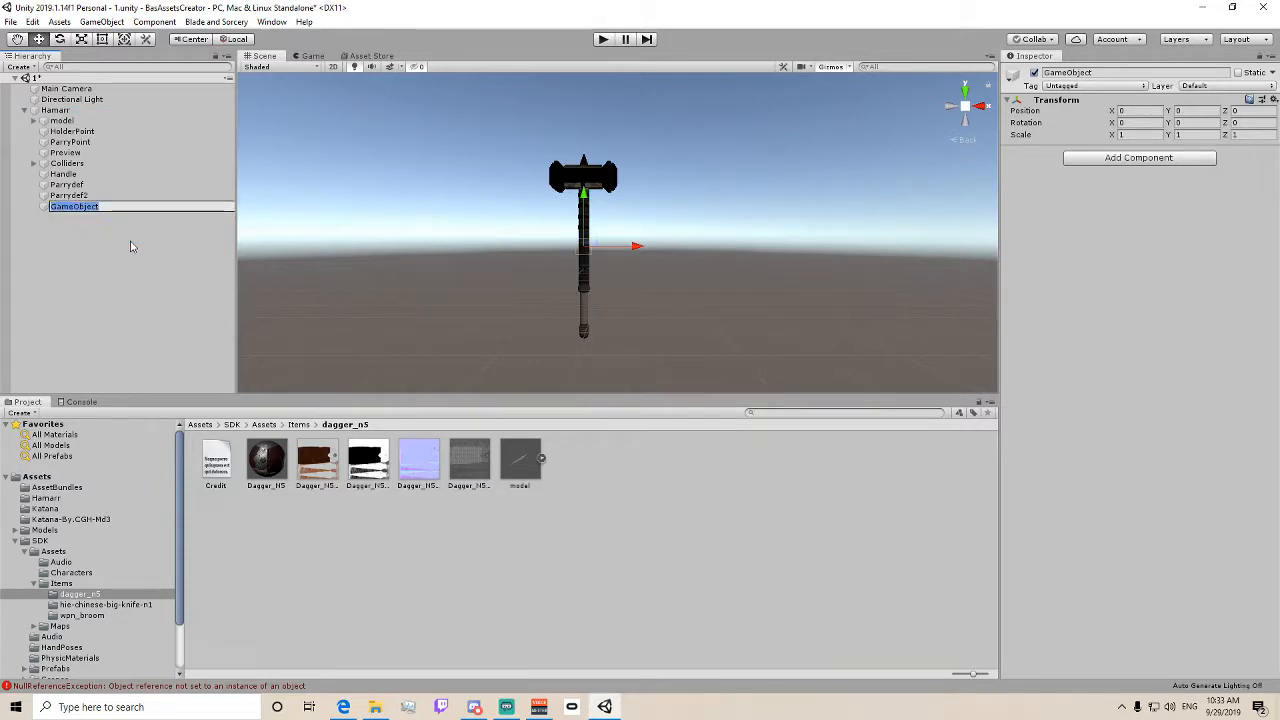
{"action": "type", "text": "Damager"}
{"action": "key", "text": "Return"}
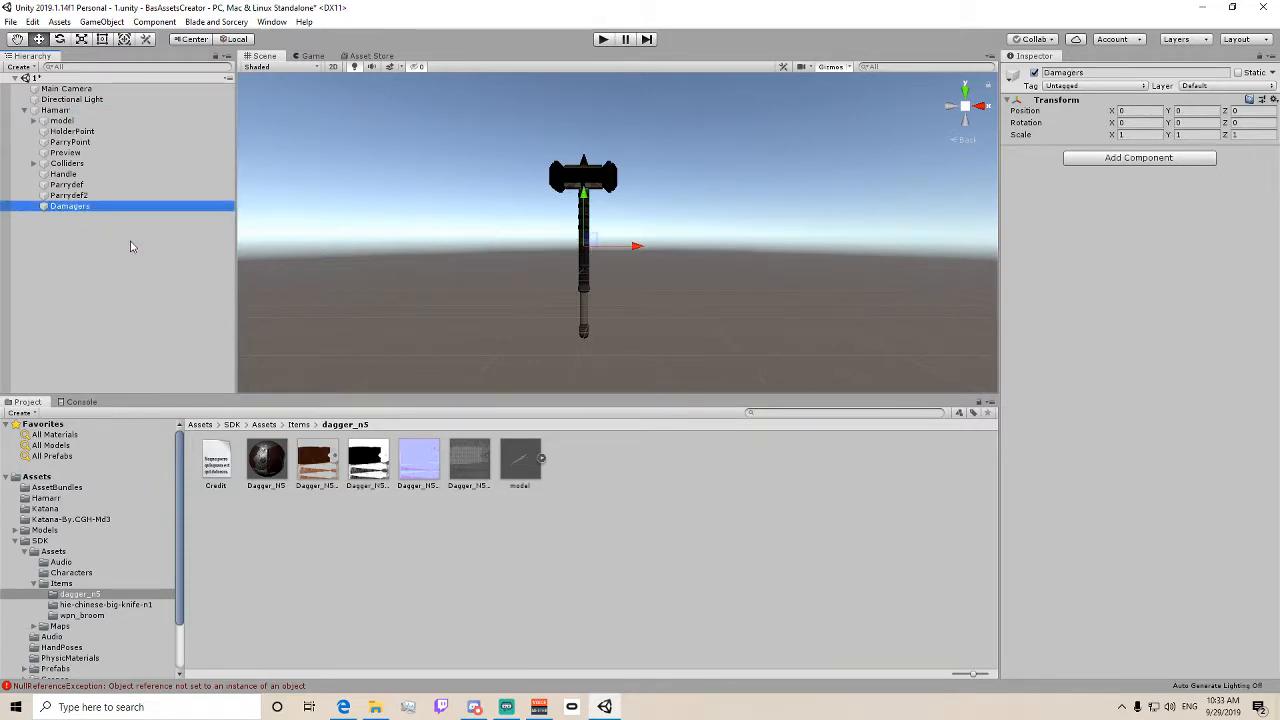
{"action": "right_click", "coordinate": [58, 196]}
{"action": "left_click", "coordinate": [57, 207]}
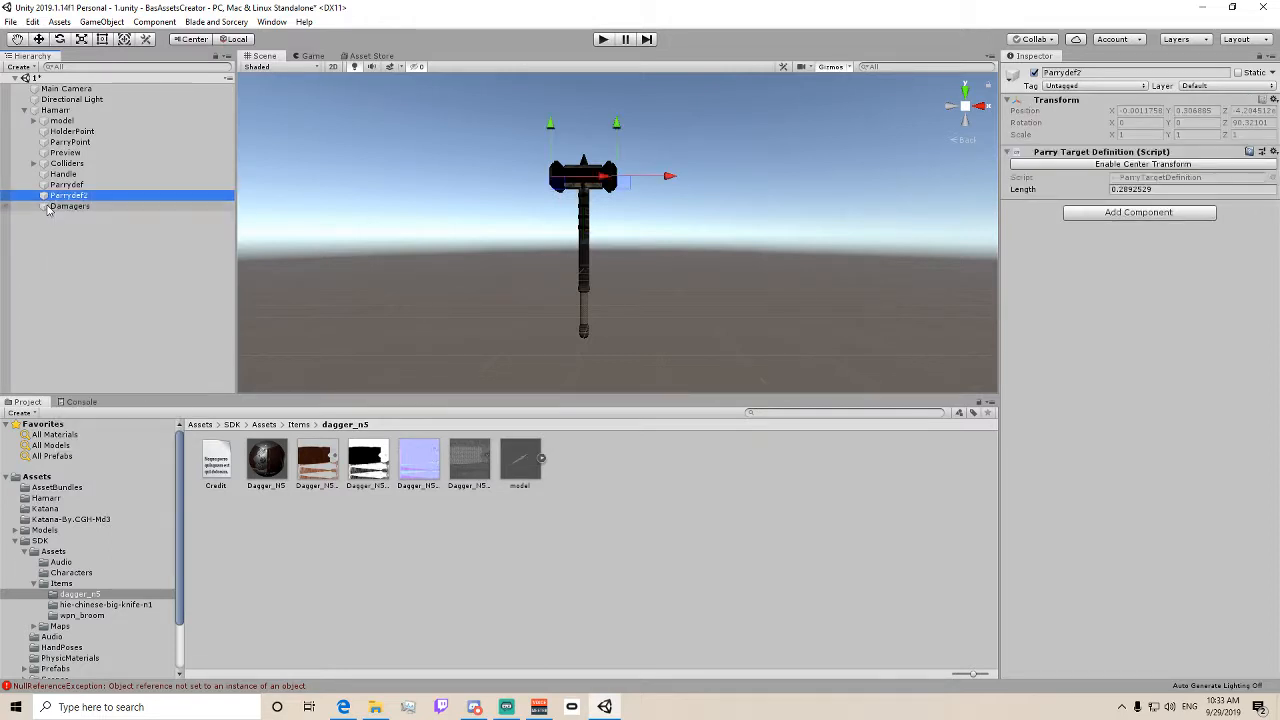
{"action": "right_click", "coordinate": [57, 207]}
{"action": "left_click", "coordinate": [110, 333]}
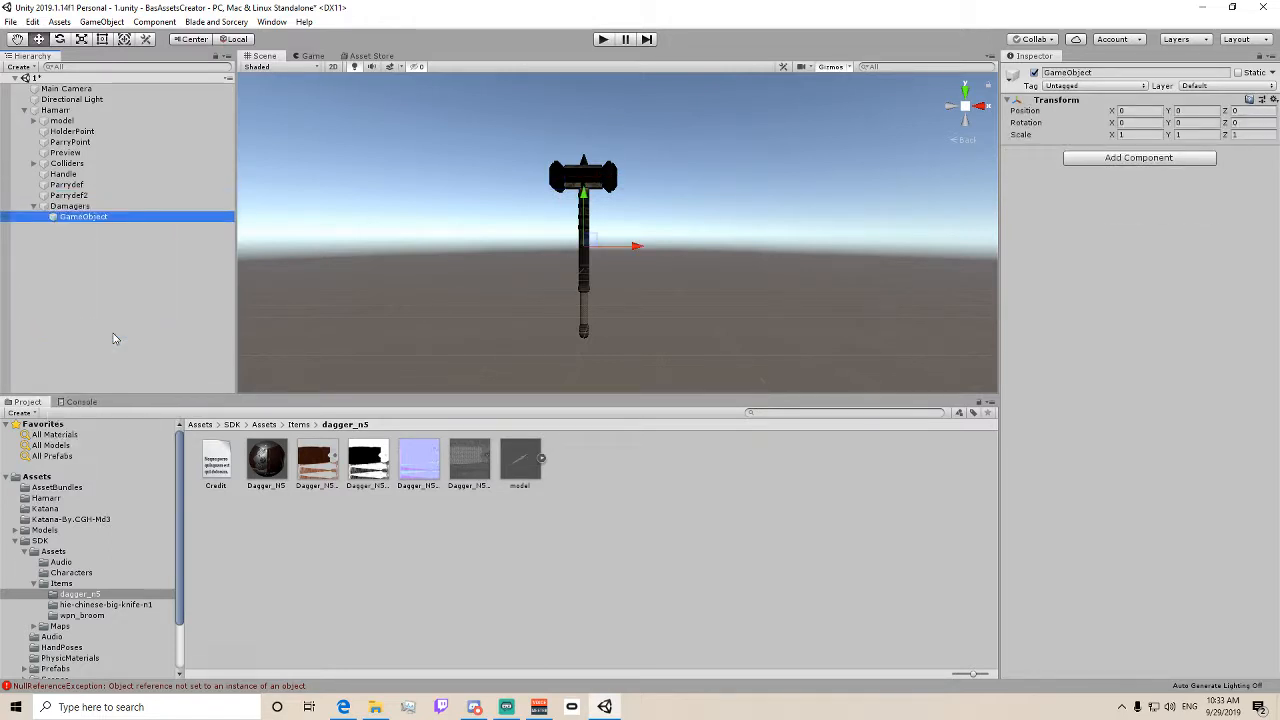
{"action": "key", "text": "Delete"}
- Rename the Damagers object as Pierce
{"action": "left_click", "coordinate": [86, 208]}
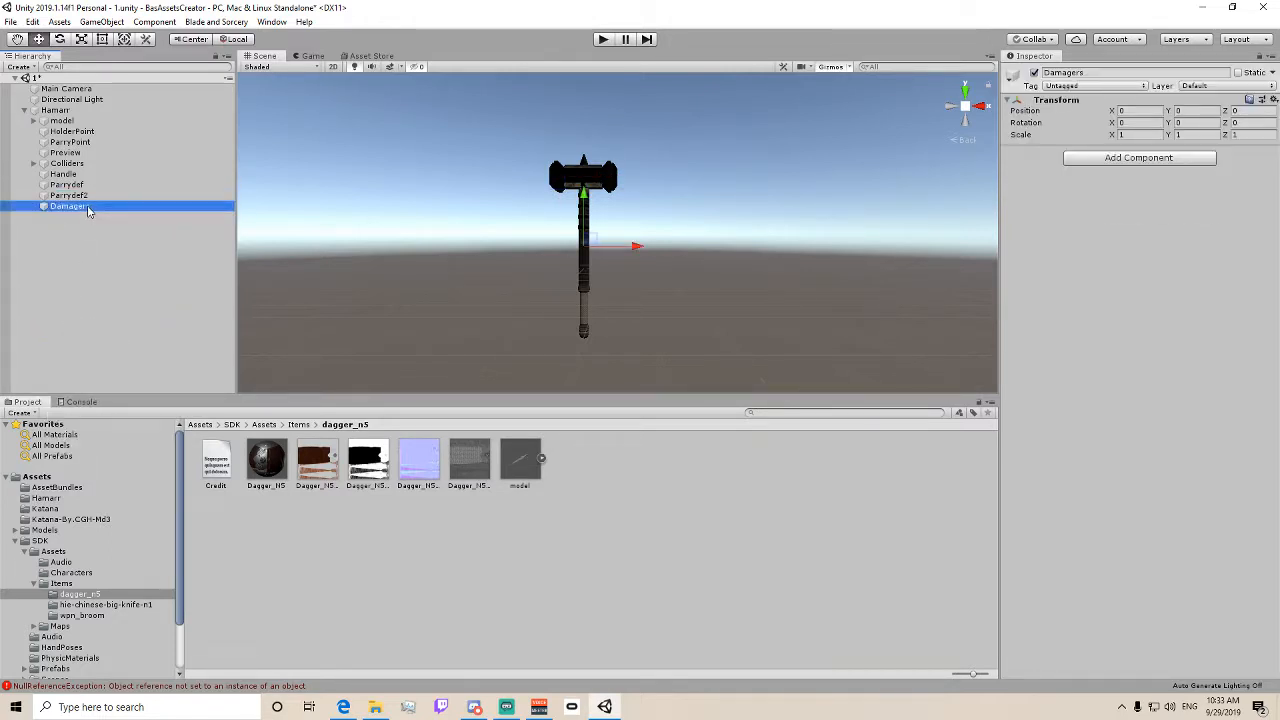
{"action": "left_click", "coordinate": [86, 208]}
{"action": "type", "text": "P"}
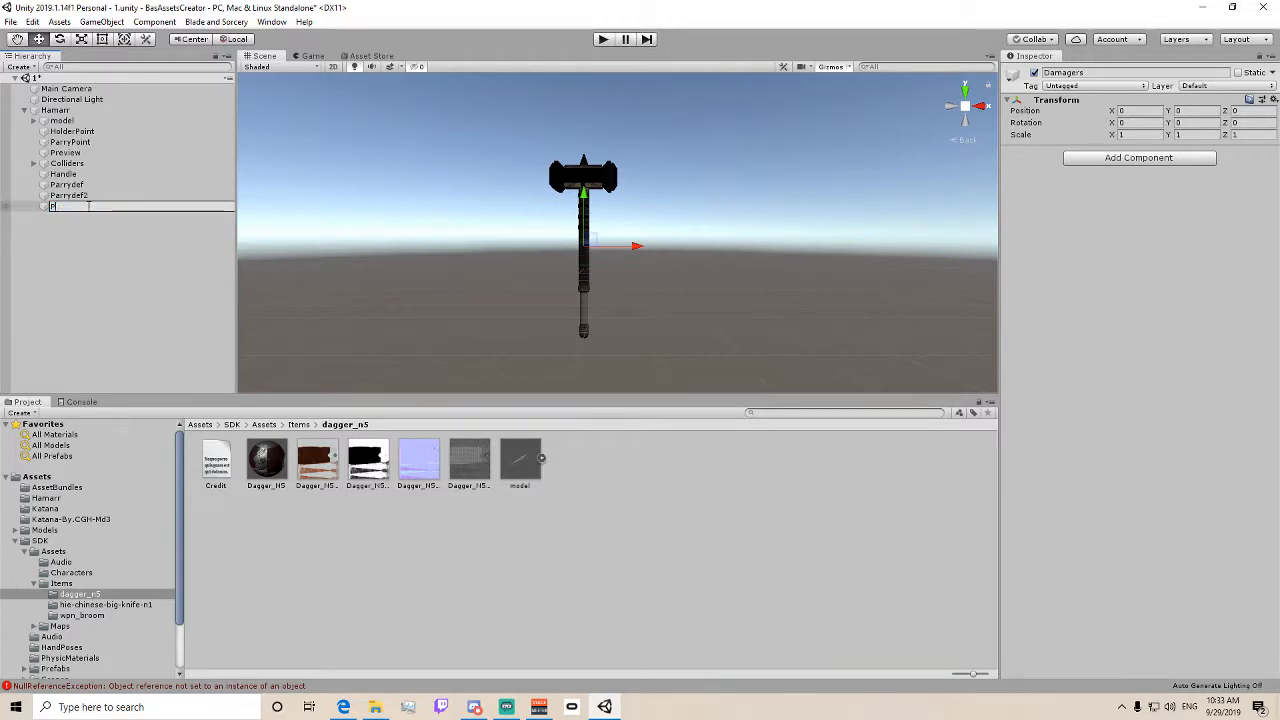
{"action": "type", "text": "ierce"}
{"action": "key", "text": "Return"}
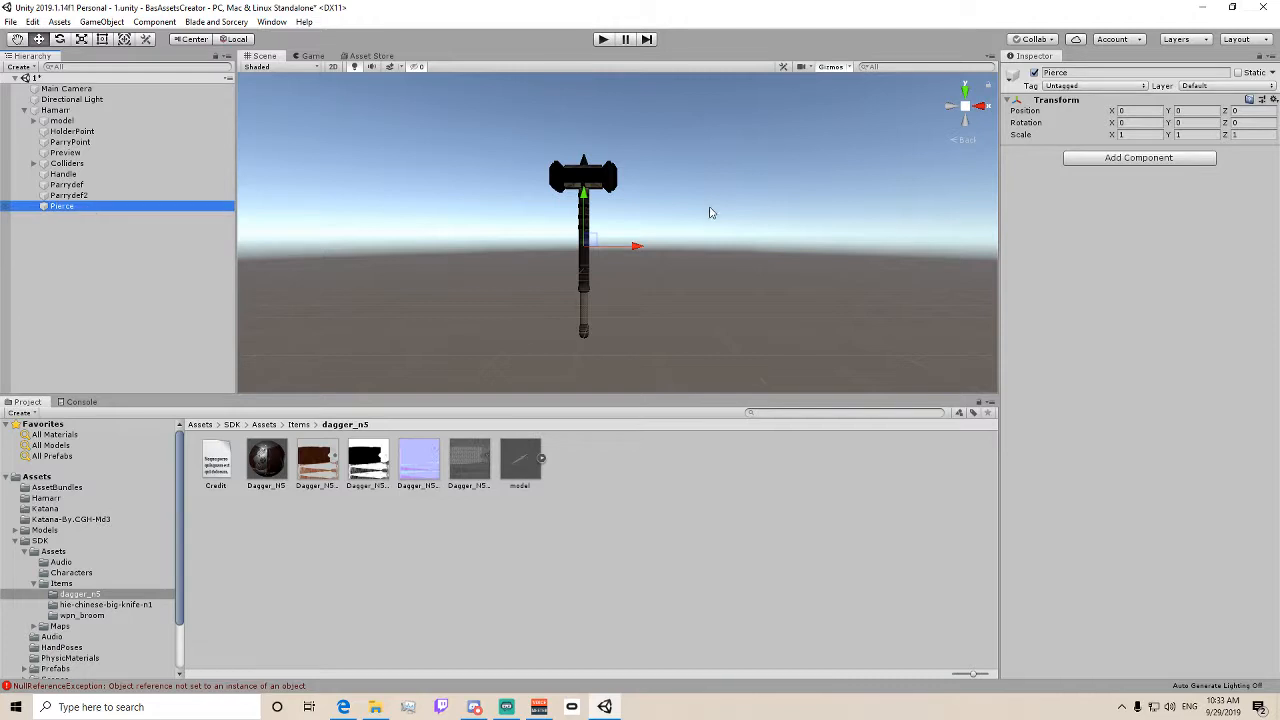
- Create another empty child object under Hamarr and name it Blunt
{"action": "right_click", "coordinate": [73, 111]}
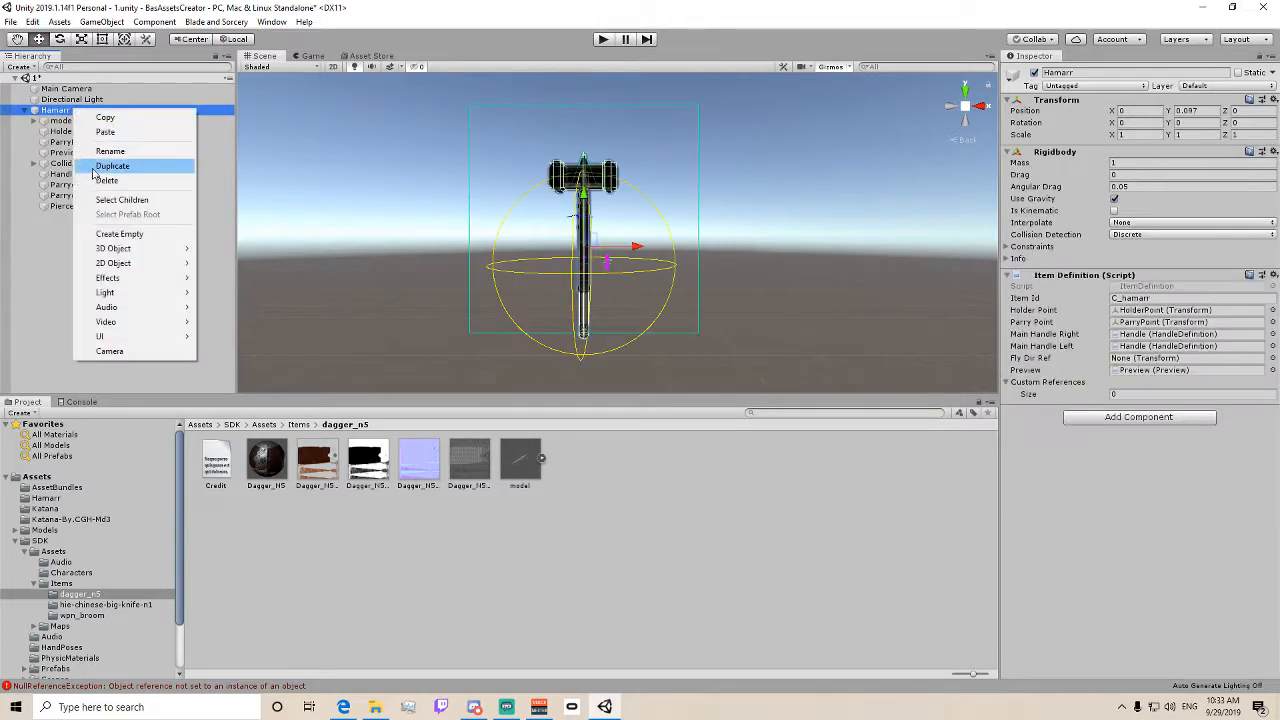
{"action": "left_click", "coordinate": [130, 234]}
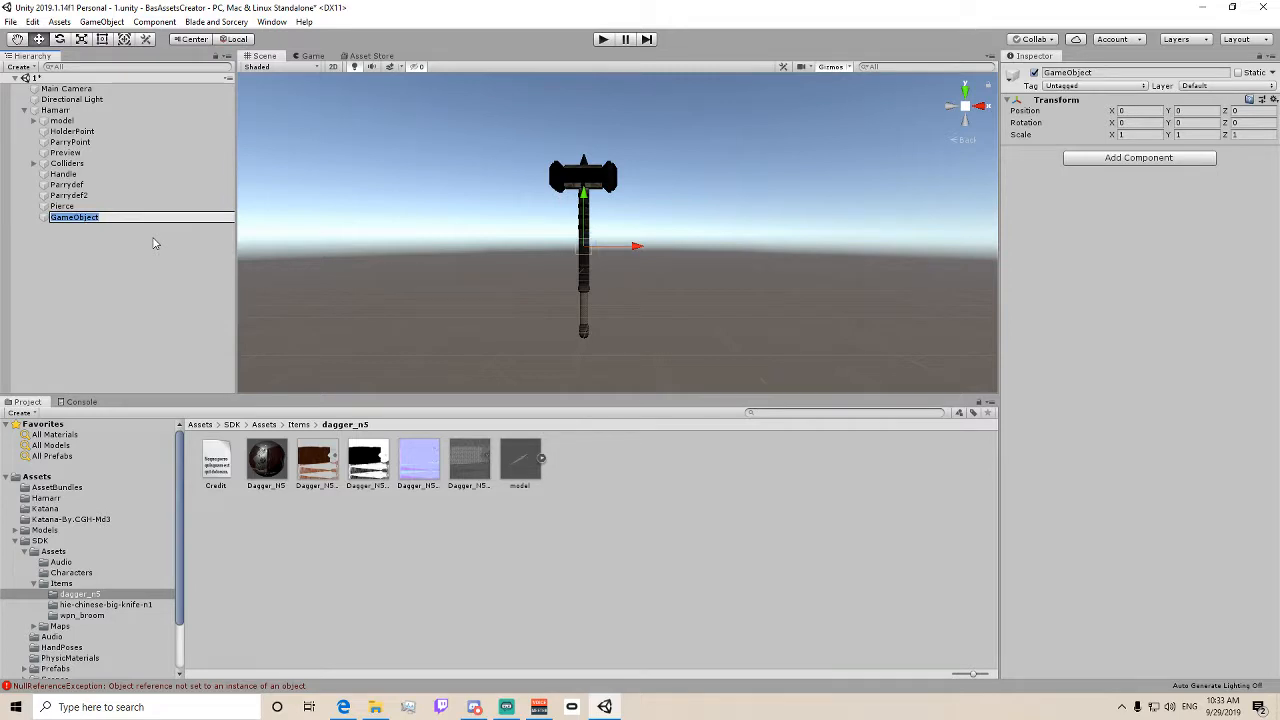
{"action": "type", "text": "Blunt"}
{"action": "key", "text": "Return"}
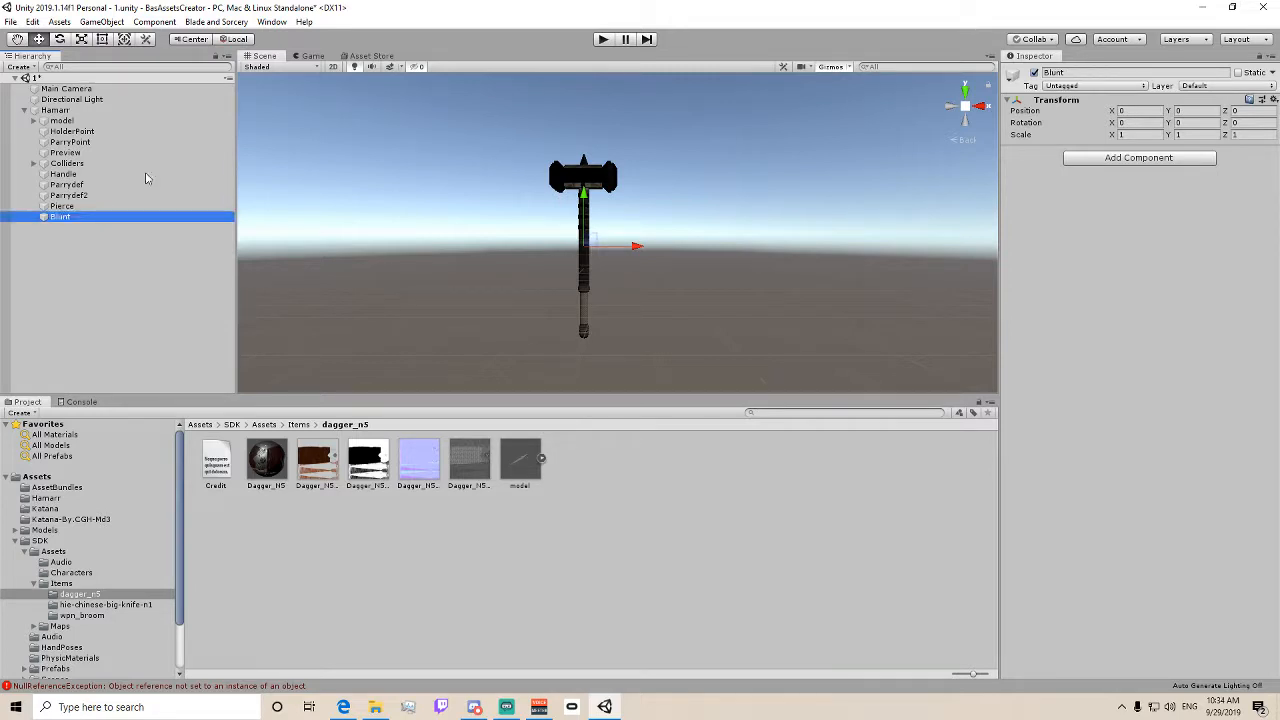
- Create an empty child of Hamarr named Damagers and nest the Pierce and Blunt objects under it
{"action": "right_click", "coordinate": [62, 110]}
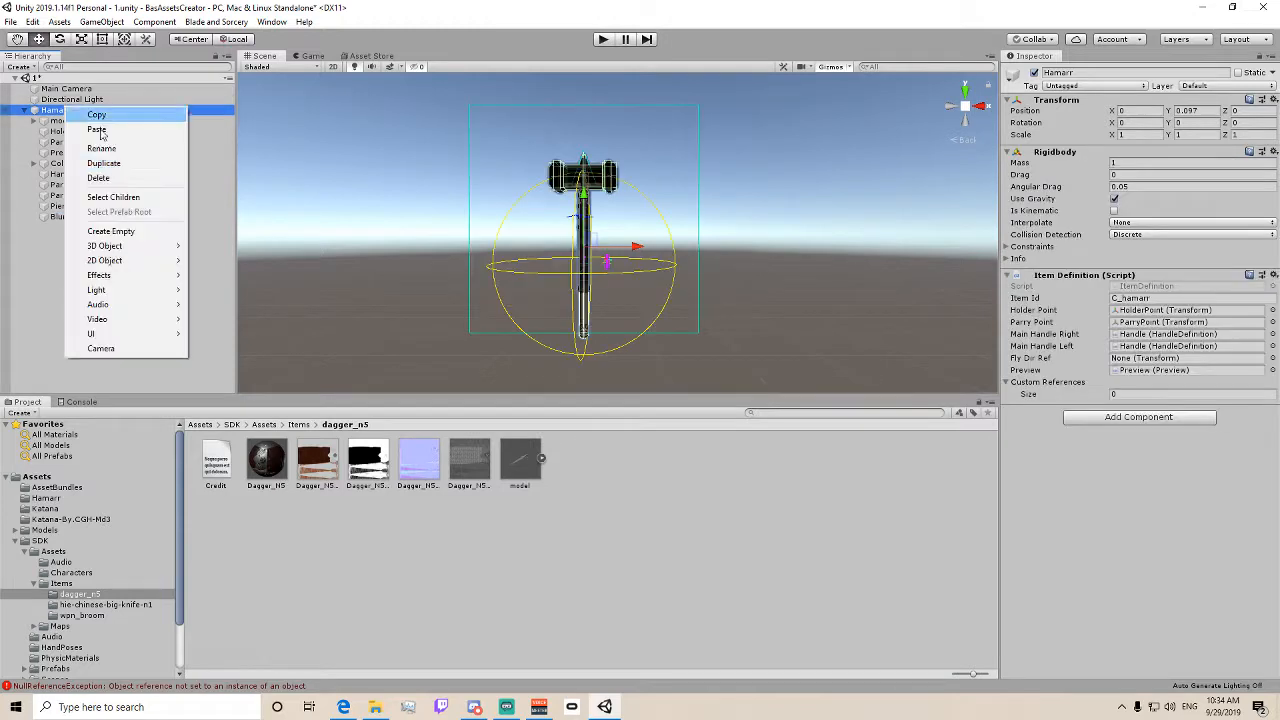
{"action": "left_click", "coordinate": [146, 233]}
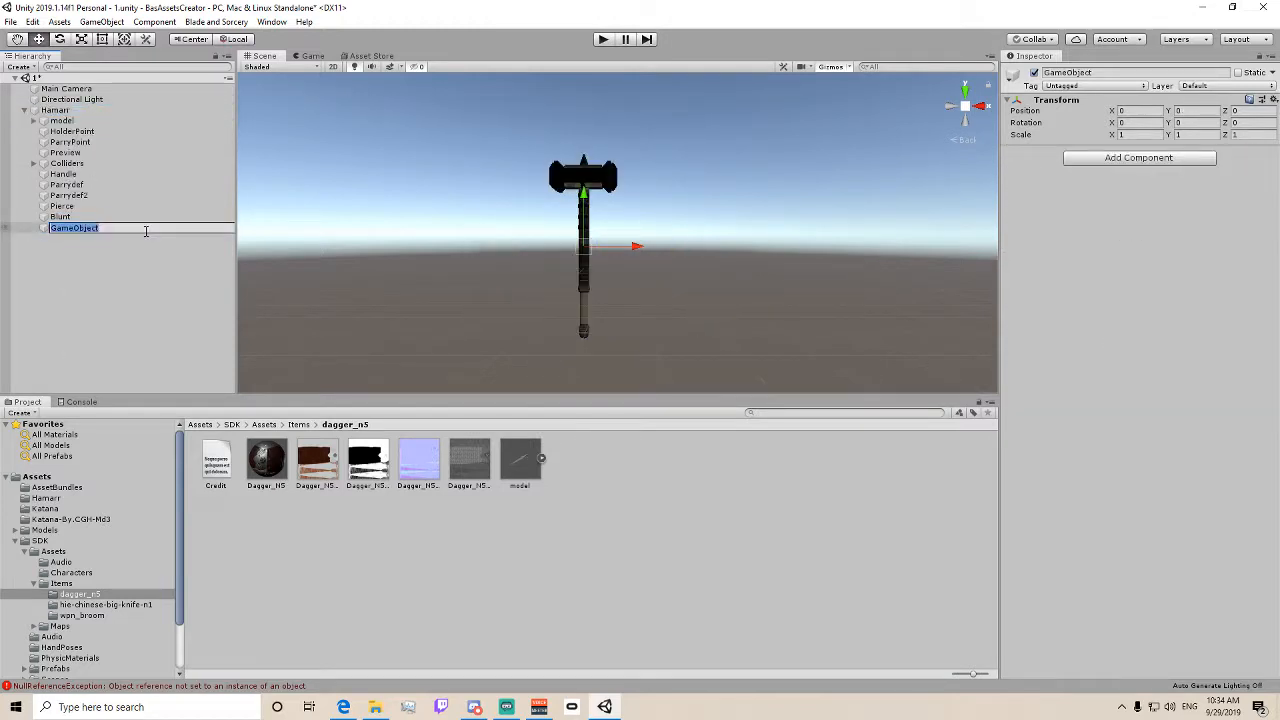
{"action": "type", "text": "Damagers"}
{"action": "key", "text": "Return"}
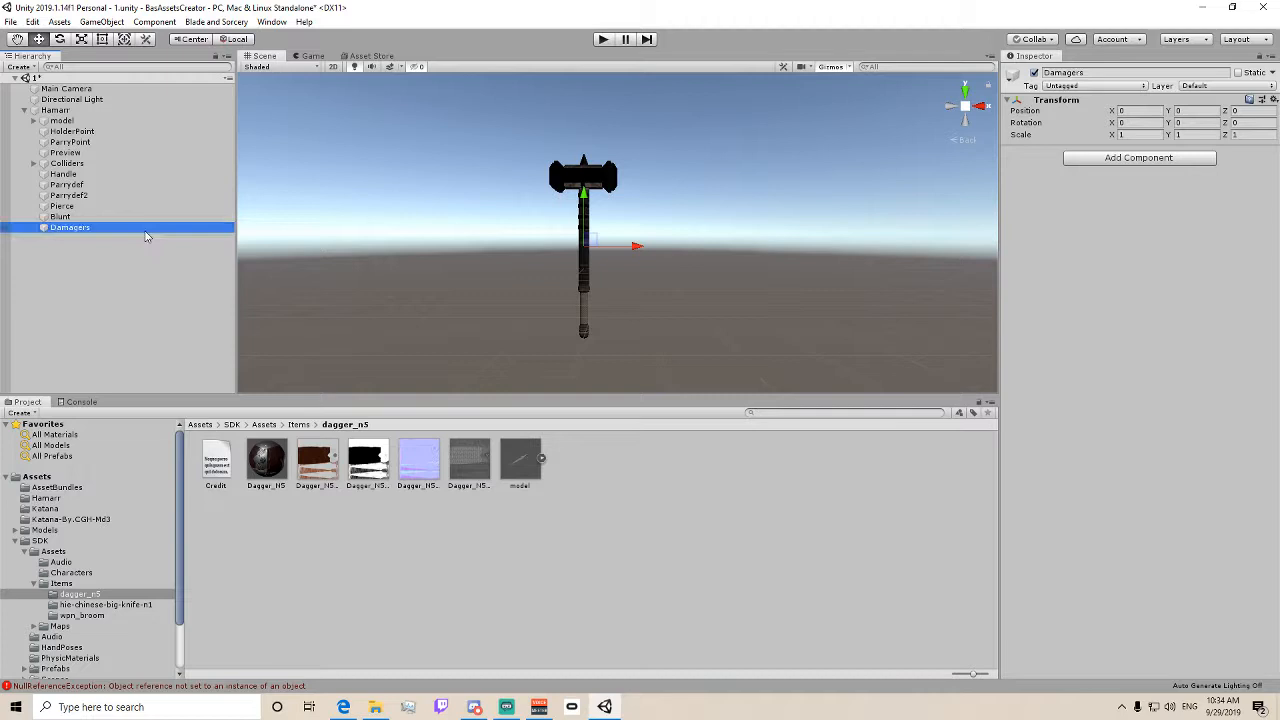
{"action": "mouse_move", "coordinate": [66, 217]}
{"action": "left_mouse_down"}
{"action": "mouse_move", "coordinate": [77, 208]}
{"action": "mouse_move", "coordinate": [69, 242]}
{"action": "mouse_move", "coordinate": [70, 229]}
{"action": "left_mouse_up"}
{"action": "left_click", "coordinate": [77, 208]}
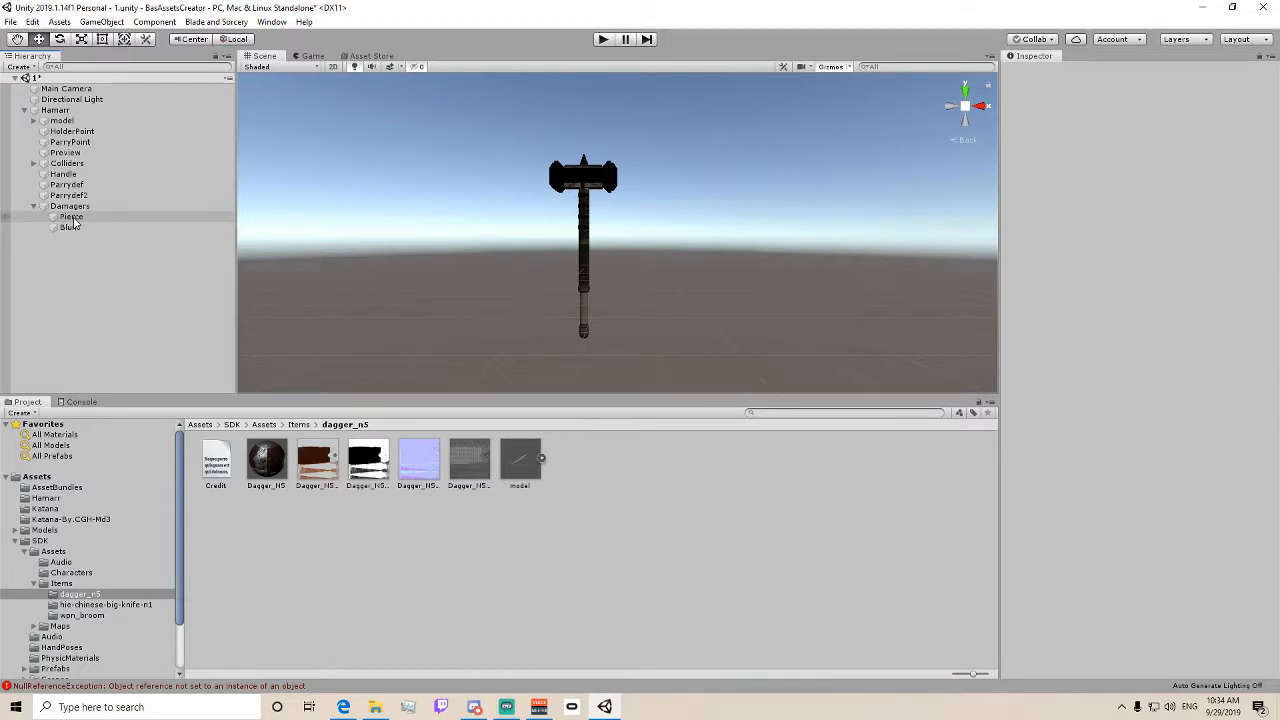
- Add a Damager Definition component to the Pierce object
{"action": "left_click", "coordinate": [72, 219]}
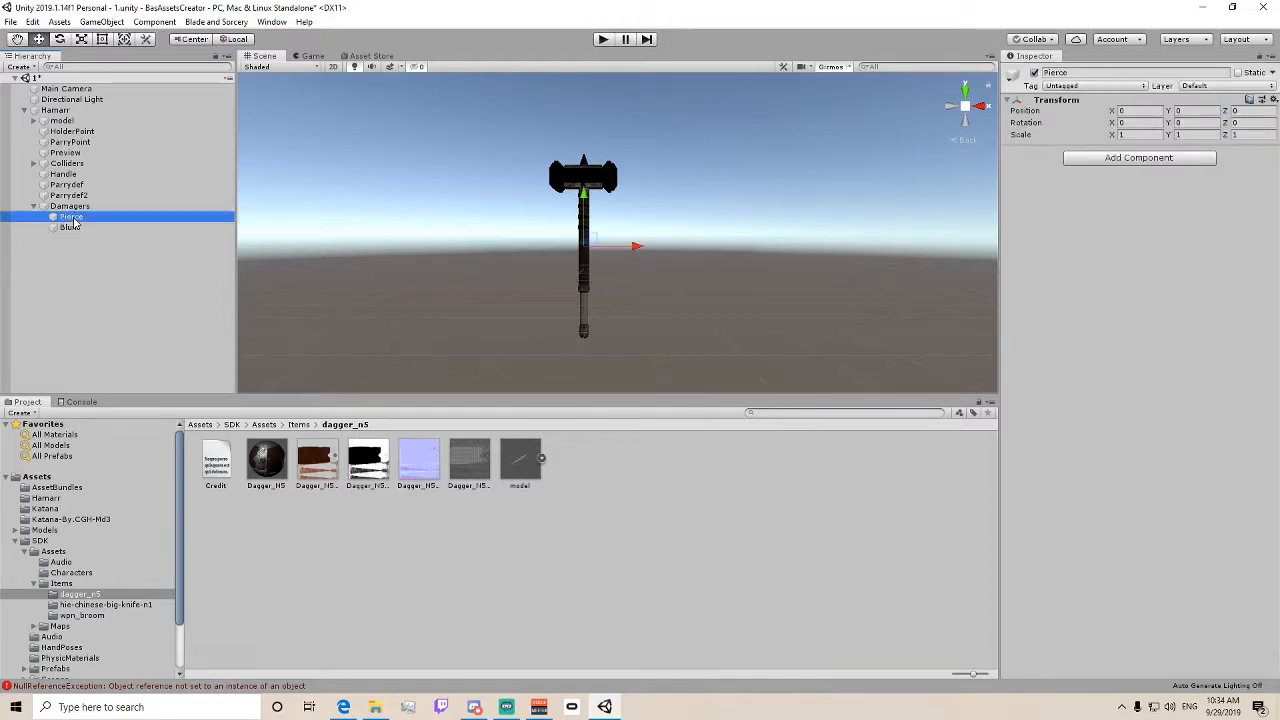
{"action": "left_click", "coordinate": [1073, 160]}
{"action": "type", "text": "dama"}
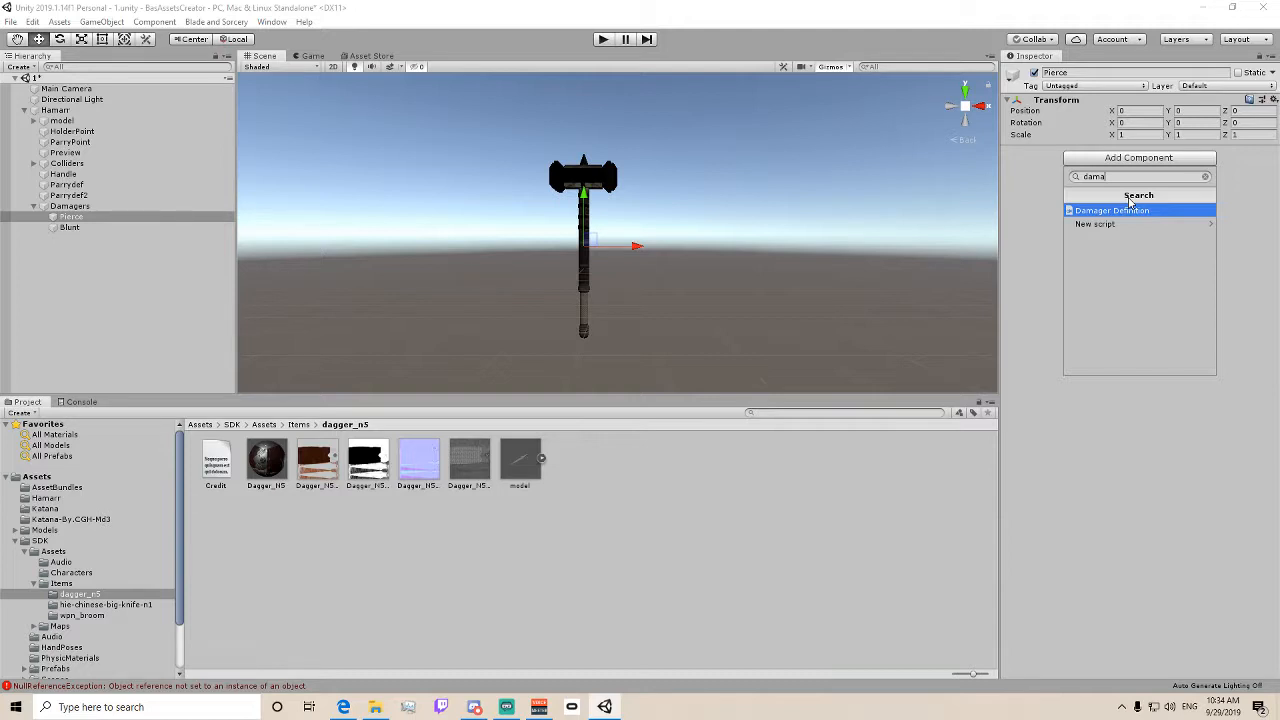
{"action": "key", "text": "Return"}
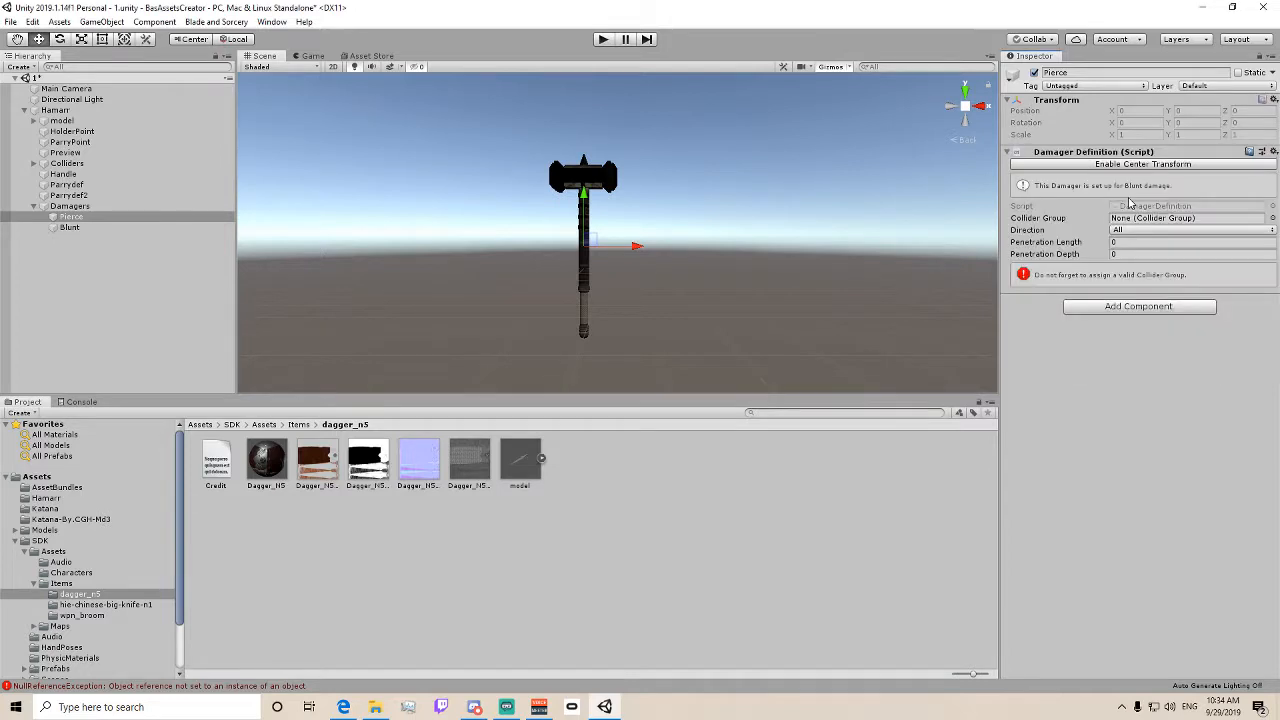
- Try a Penetration Depth of 1 on the Pierce damager
{"action": "left_click", "coordinate": [1135, 254]}
{"action": "type", "text": "1"}
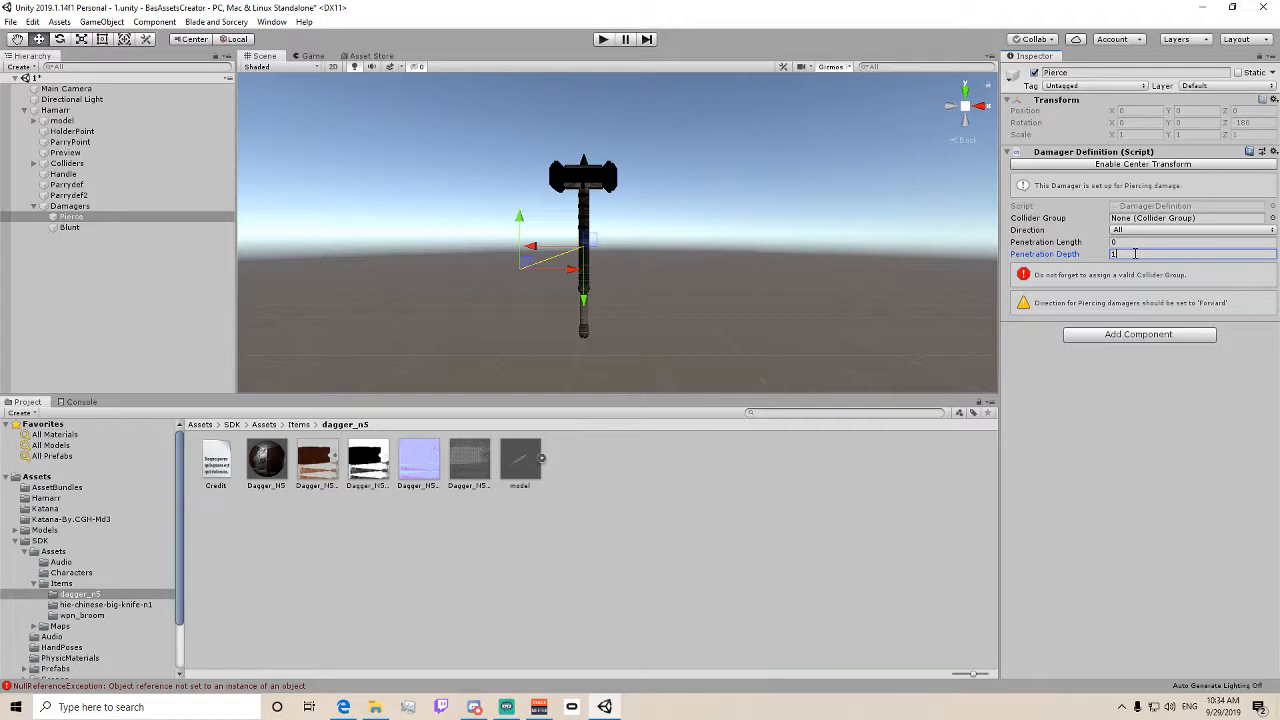
{"action": "key", "text": "BackSpace"}
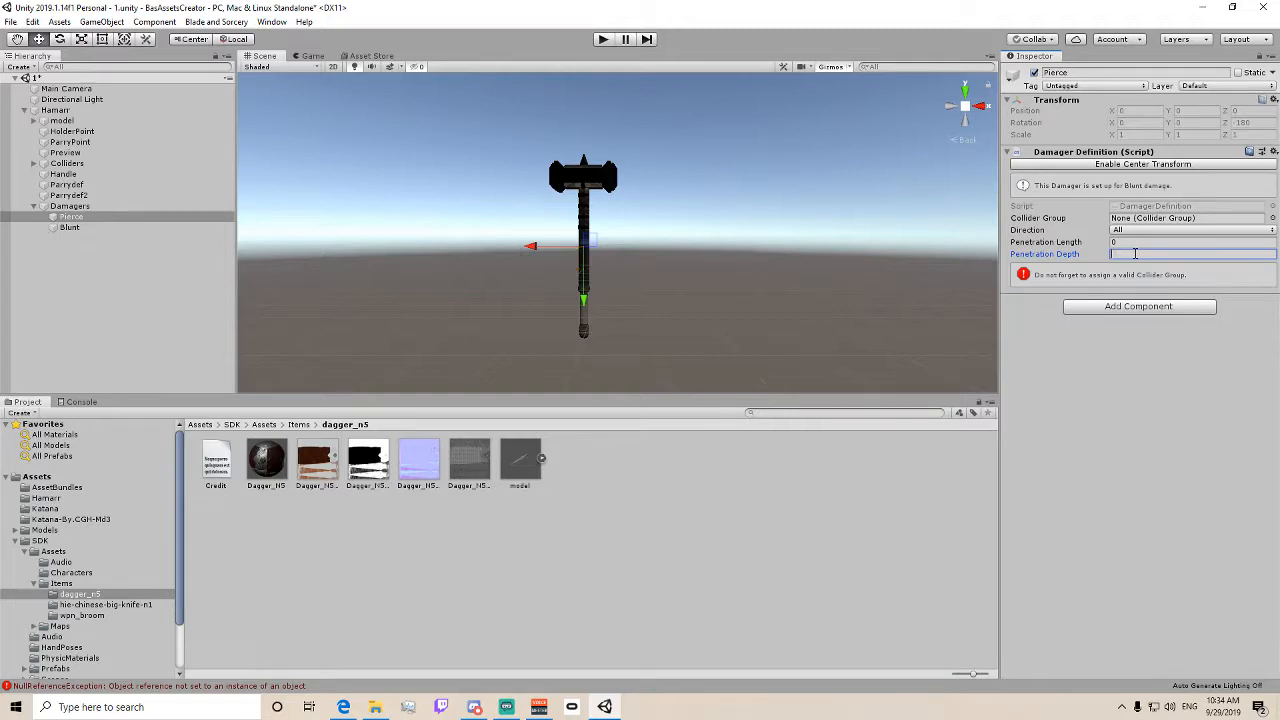
- Enable the center transform on the Pierce damager and set its Z rotation to 0
{"action": "right_click_drag", "start_coordinate": [686, 157], "coordinate": [625, 186]}
{"action": "middle_click_drag", "start_coordinate": [674, 178], "coordinate": [508, 246]}
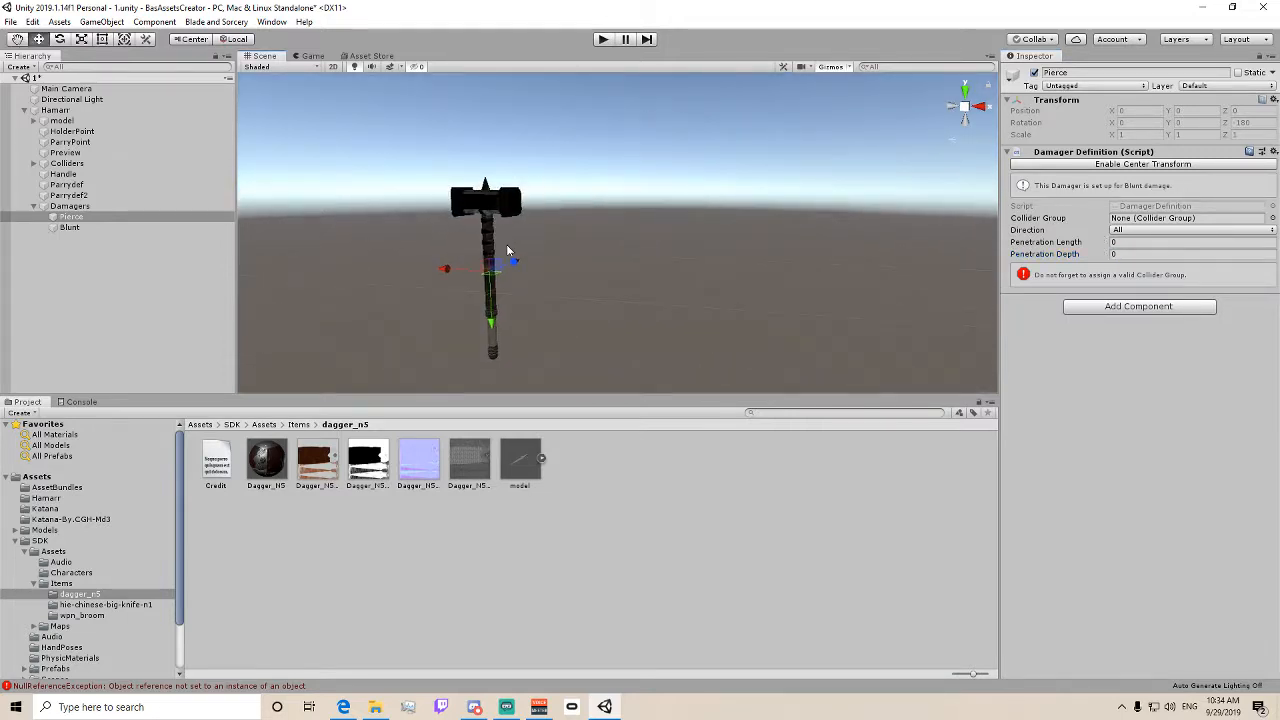
{"action": "right_click_drag", "start_coordinate": [700, 208], "coordinate": [491, 245]}
{"action": "middle_click_drag", "start_coordinate": [800, 222], "coordinate": [531, 237]}
{"action": "left_click", "coordinate": [1142, 164]}
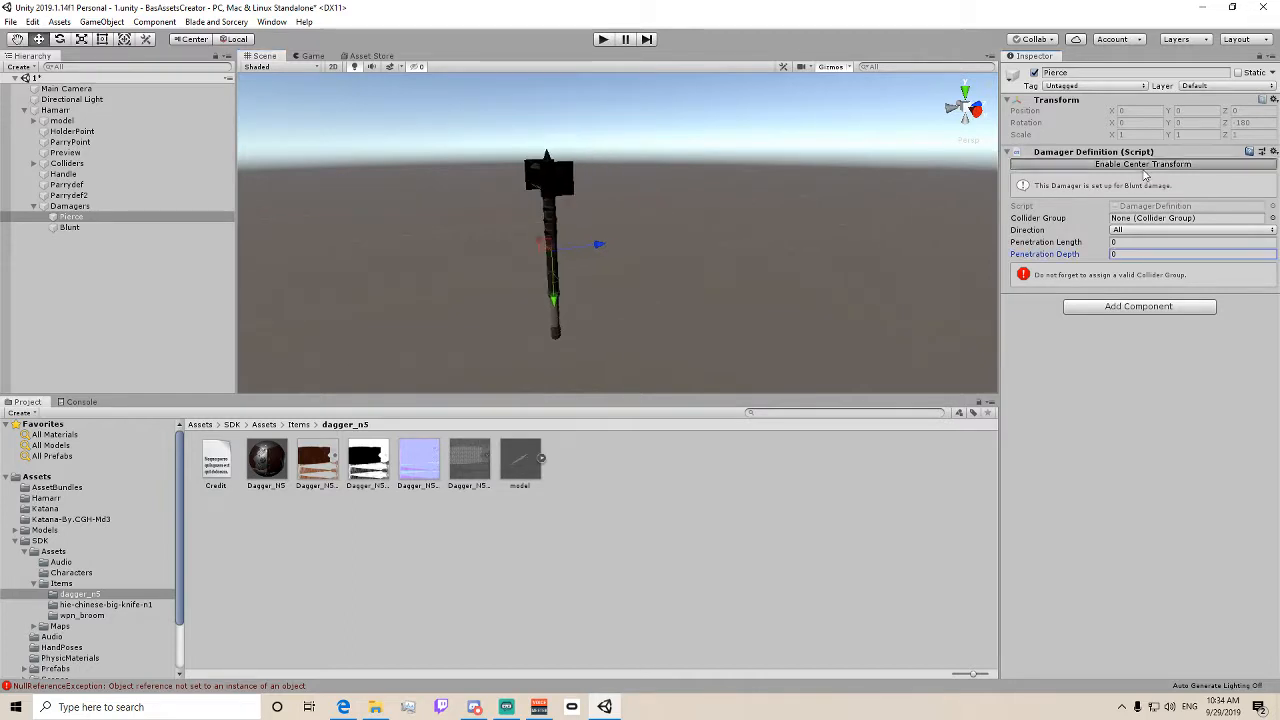
{"action": "left_click", "coordinate": [1258, 123]}
{"action": "type", "text": "0"}
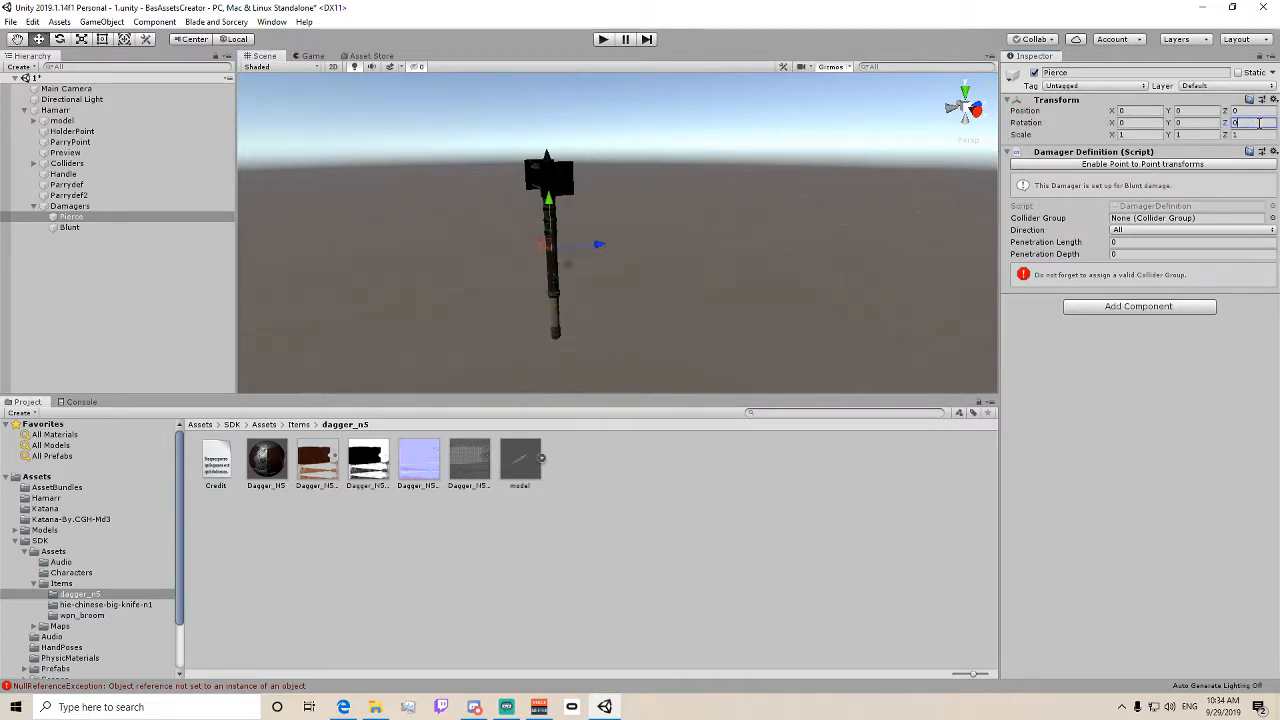
- Try a Y rotation of 90 and a Penetration Depth of 1 on the Pierce damager
{"action": "left_click", "coordinate": [1198, 122]}
{"action": "type", "text": "90"}
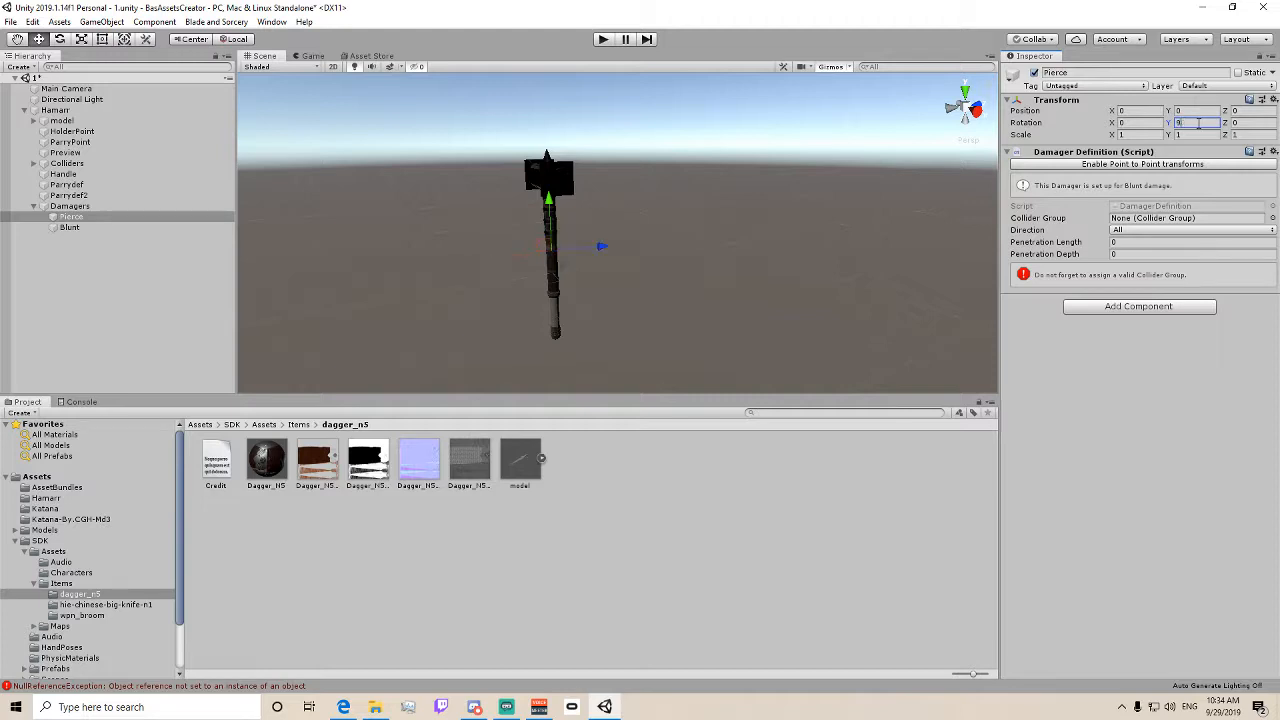
{"action": "left_click", "coordinate": [1175, 253]}
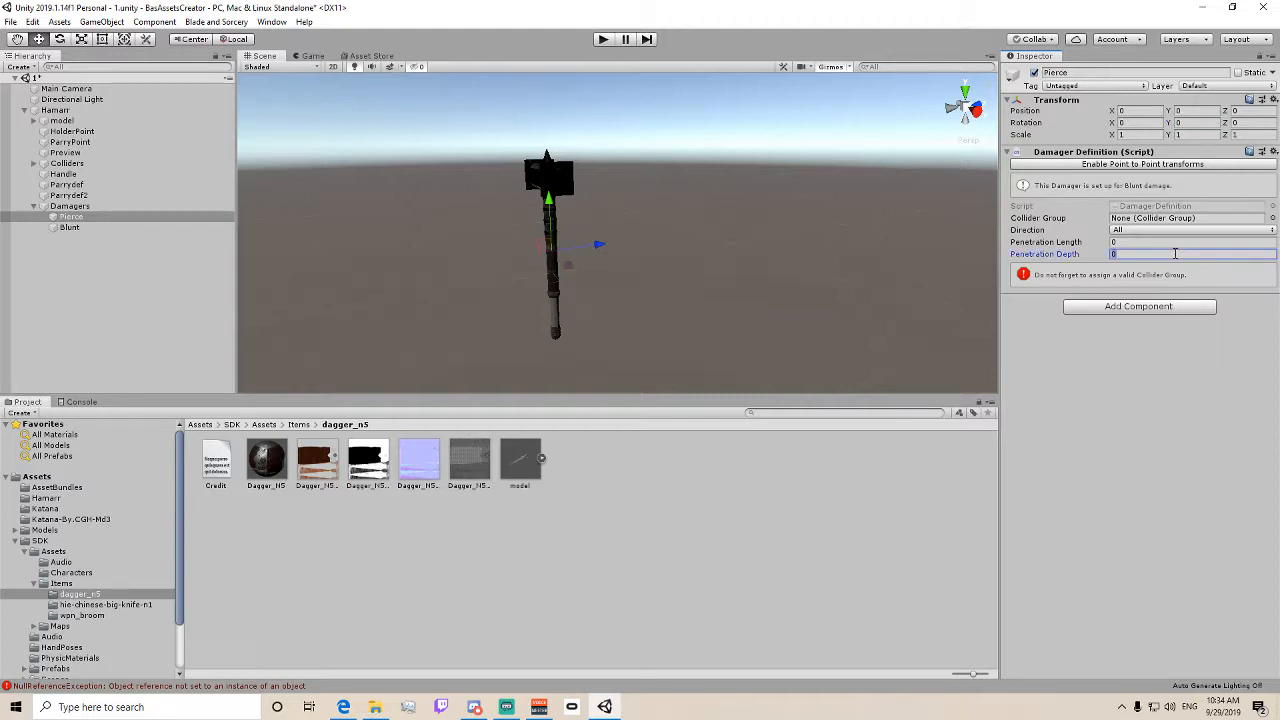
{"action": "type", "text": "1"}
{"action": "key", "text": "BackSpace"}
- Set the Pierce damager's X rotation to 90 and try Penetration Depth values such as 11, 0.2 and 5.01
{"action": "left_click", "coordinate": [1155, 124]}
{"action": "type", "text": "90"}
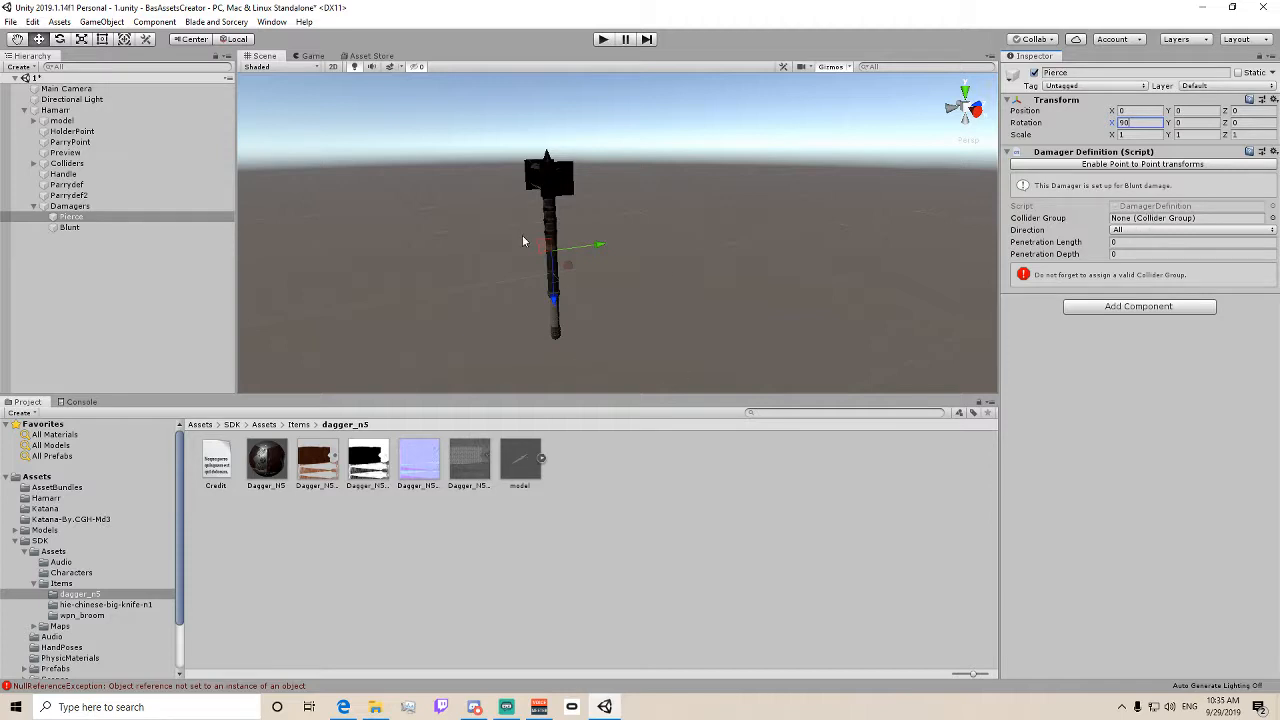
{"action": "left_click", "coordinate": [1140, 254]}
{"action": "type", "text": "11"}
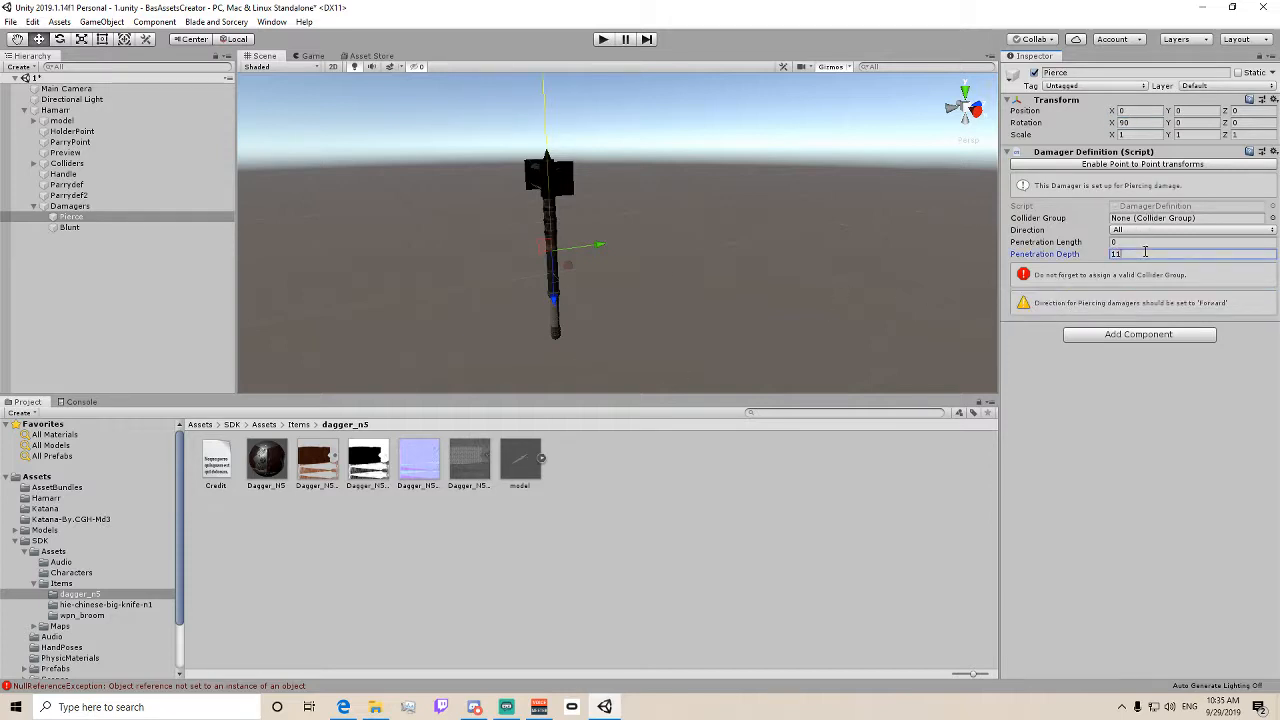
{"action": "key", "text": "BackSpace"}
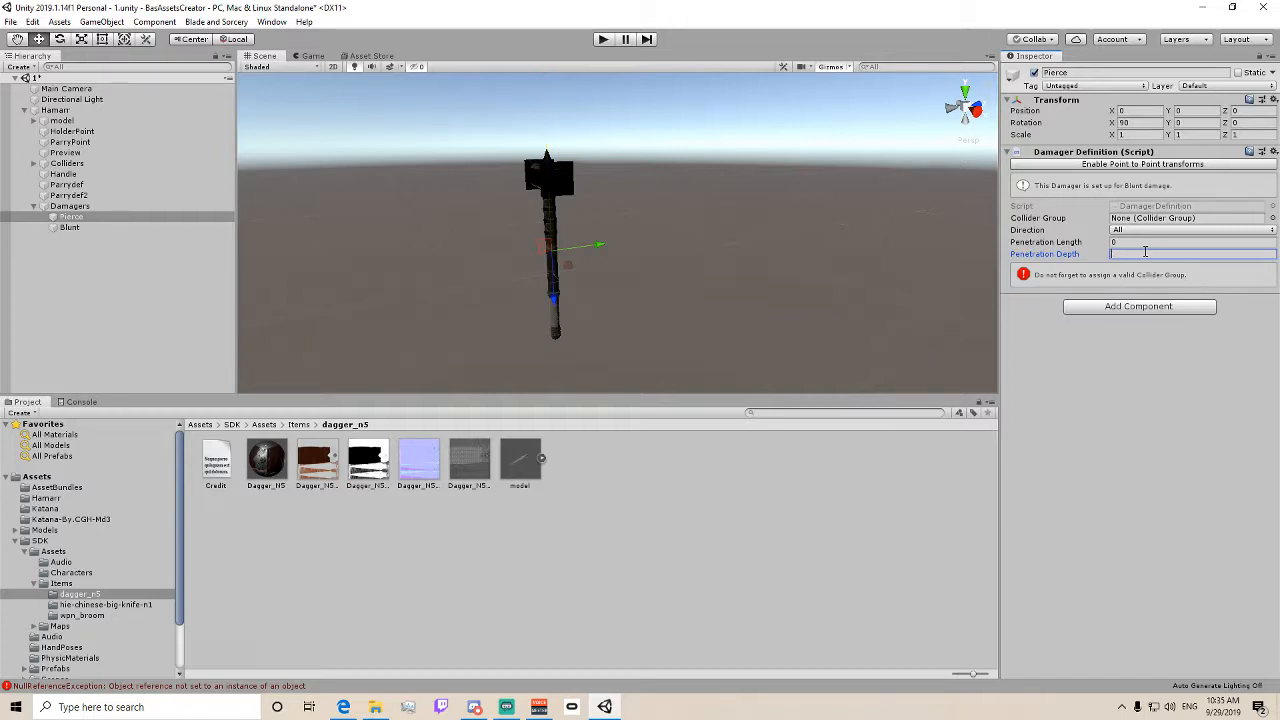
{"action": "type", "text": "2"}
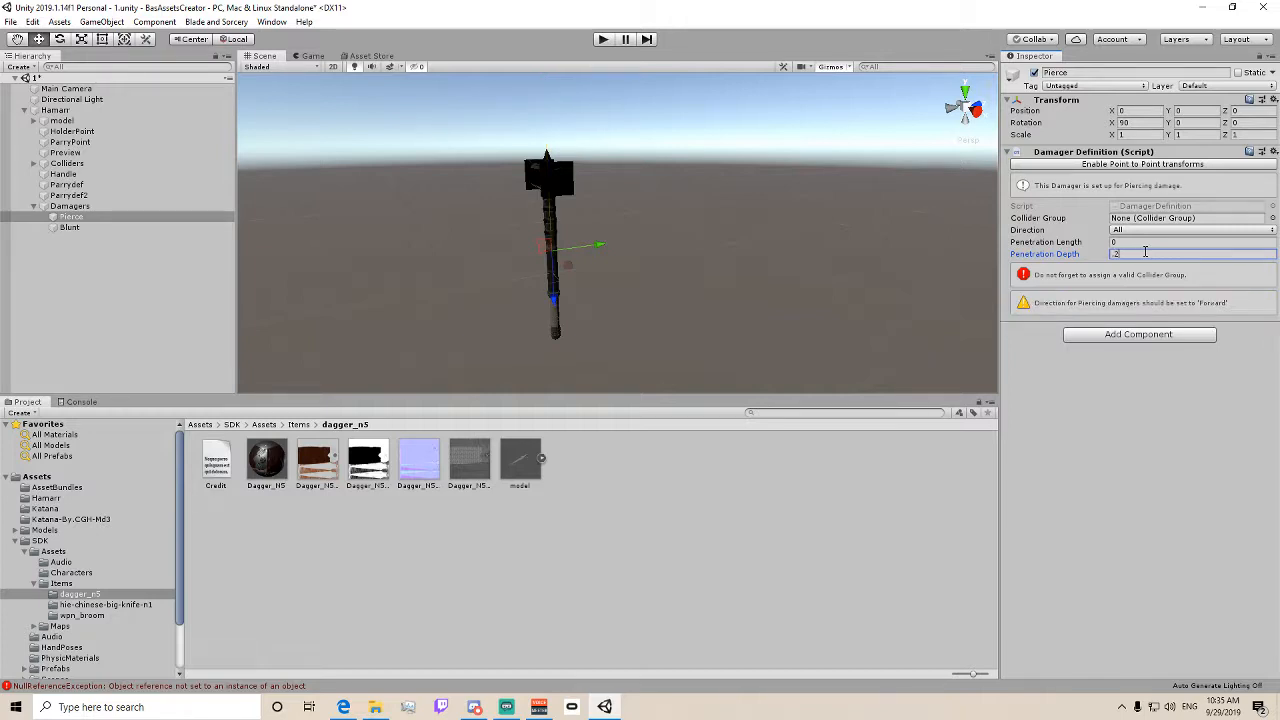
{"action": "key", "text": "BackSpace"}
{"action": "type", "text": ".0"}
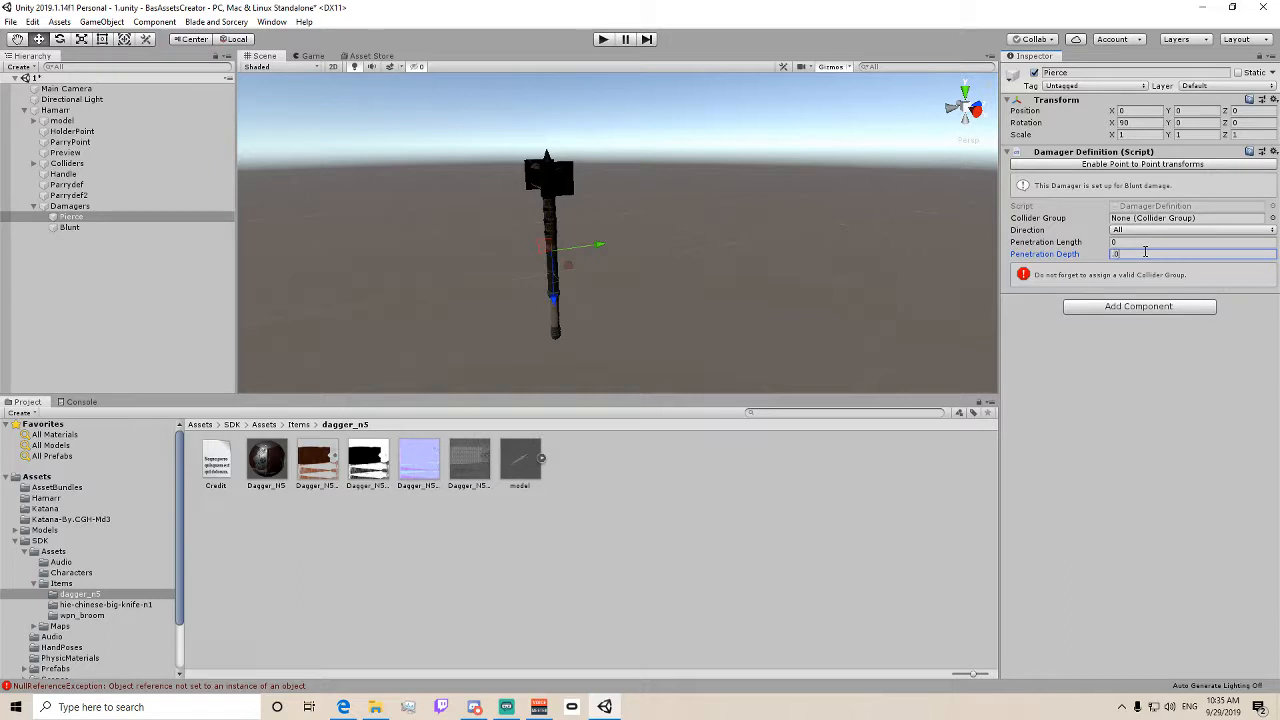
{"action": "type", "text": "1"}
{"action": "type", "text": "5"}
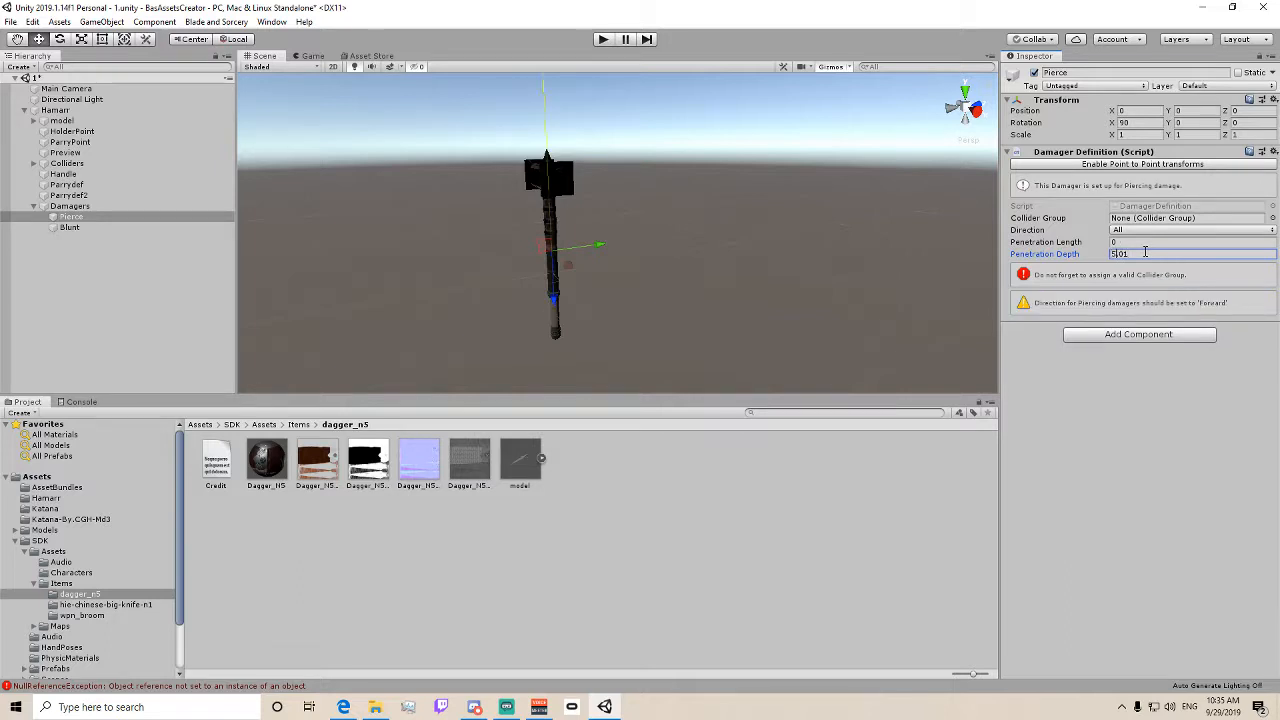
{"action": "key", "text": "BackSpace"}
{"action": "left_click", "coordinate": [1145, 252]}
{"action": "key", "text": "BackSpace"}
{"action": "type", "text": "5"}
{"action": "key", "text": "BackSpace"}
- Set the Pierce damager's Penetration Depth to 0.05
{"action": "scroll", "coordinate": [717, 249], "scroll_direction": "up", "scroll_amount": 10}
{"action": "middle_click_drag", "start_coordinate": [438, 295], "coordinate": [708, 217]}
{"action": "right_click_drag", "start_coordinate": [708, 217], "coordinate": [846, 190]}
{"action": "middle_click_drag", "start_coordinate": [513, 260], "coordinate": [637, 247]}
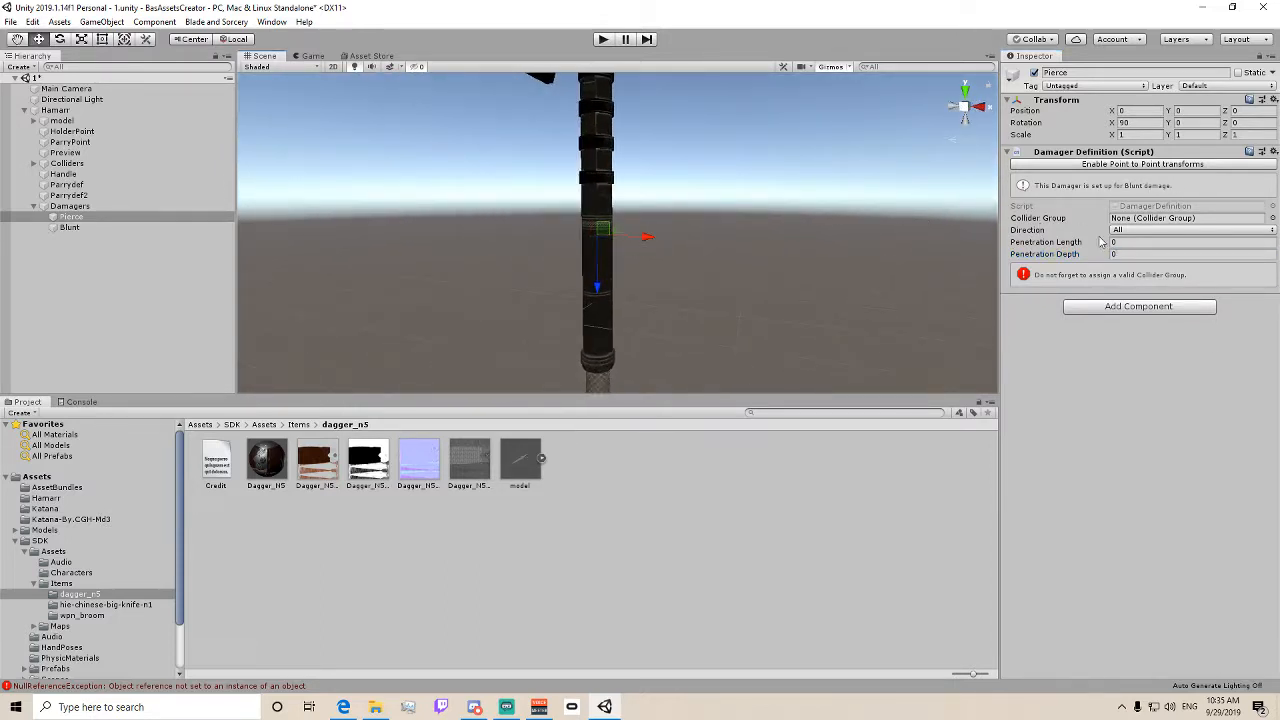
{"action": "left_click", "coordinate": [1143, 253]}
{"action": "type", "text": ".05"}
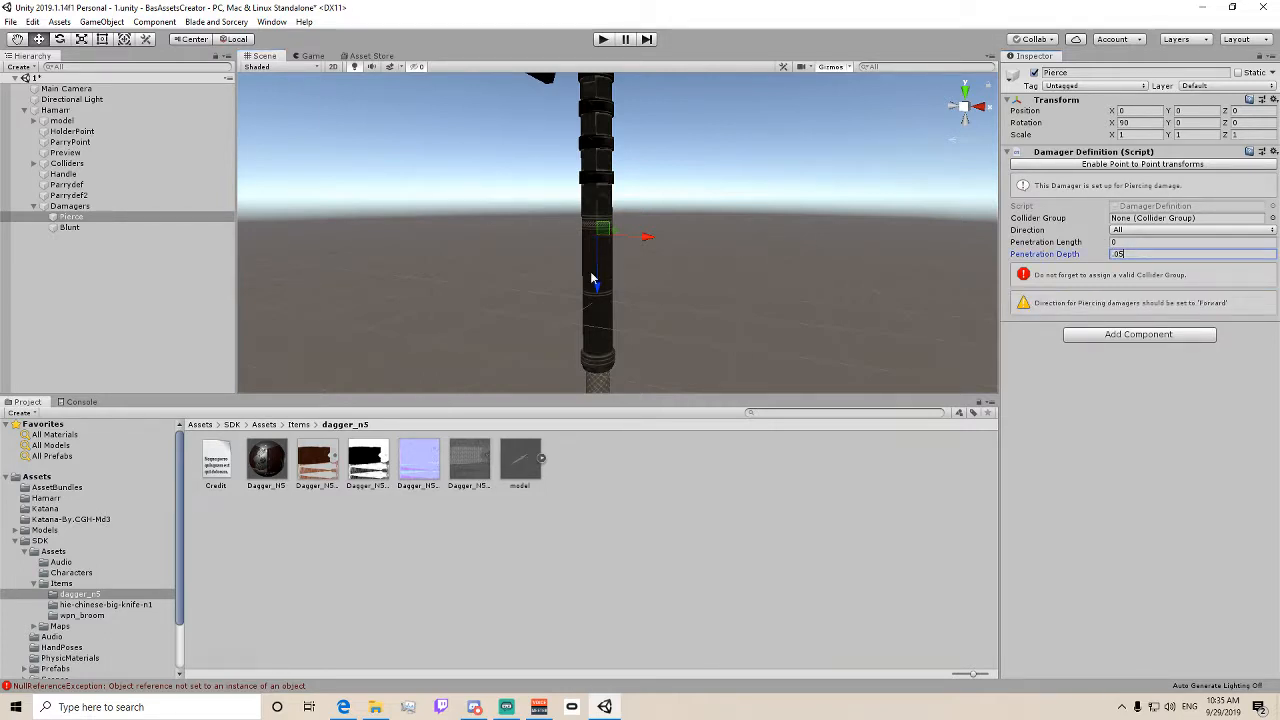
{"action": "key", "text": "Return"}
- Move the Pierce damager up the handle to the base of the hammerhead's spike, at a Y position of about 0.362
{"action": "scroll", "coordinate": [589, 277], "scroll_direction": "down", "scroll_amount": 4}
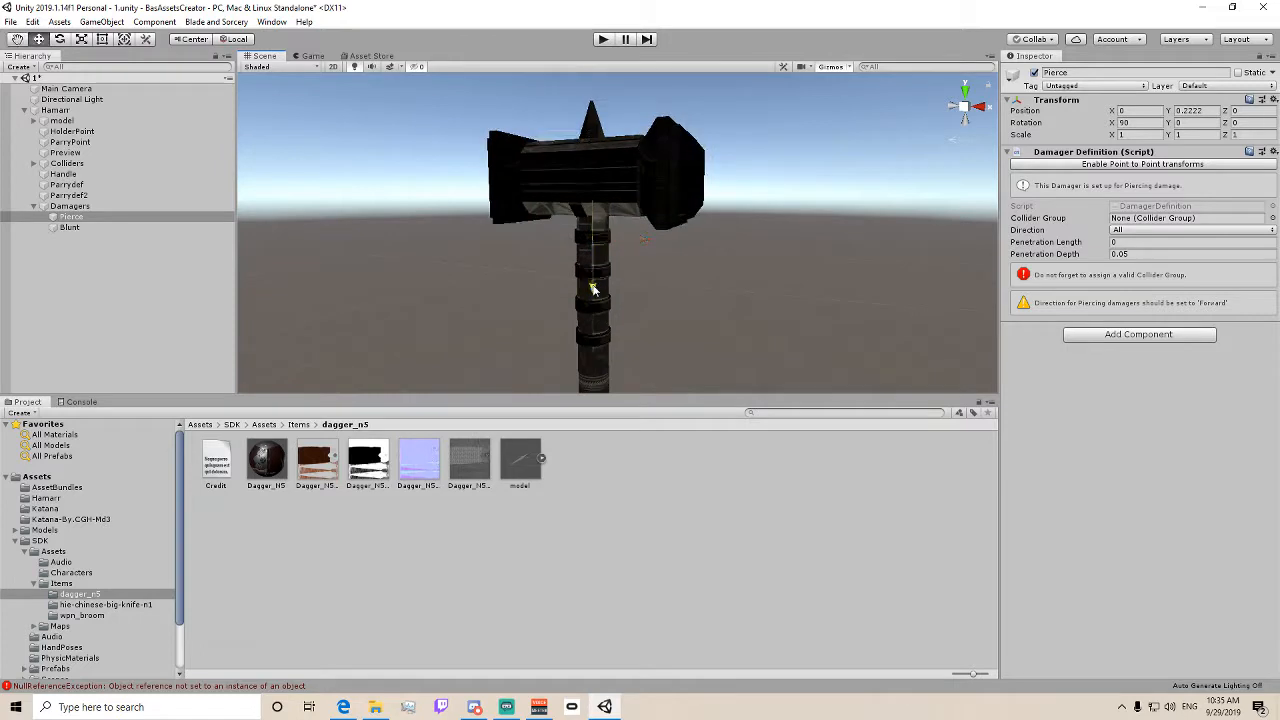
{"action": "left_click_drag", "start_coordinate": [589, 286], "coordinate": [594, 211]}
{"action": "middle_click_drag", "start_coordinate": [533, 195], "coordinate": [541, 250]}
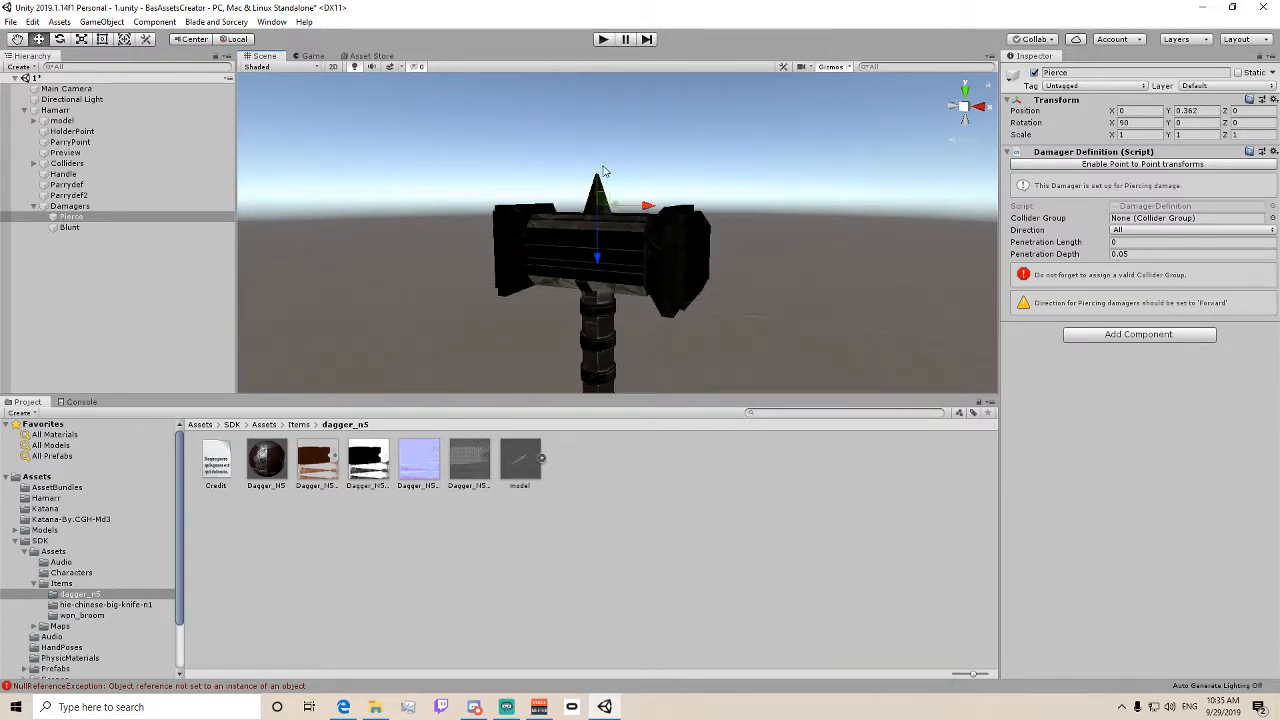
- Set the Pierce damager's direction to Forward and its X rotation to 270
{"action": "left_click", "coordinate": [1119, 229]}
{"action": "left_click", "coordinate": [1146, 259]}
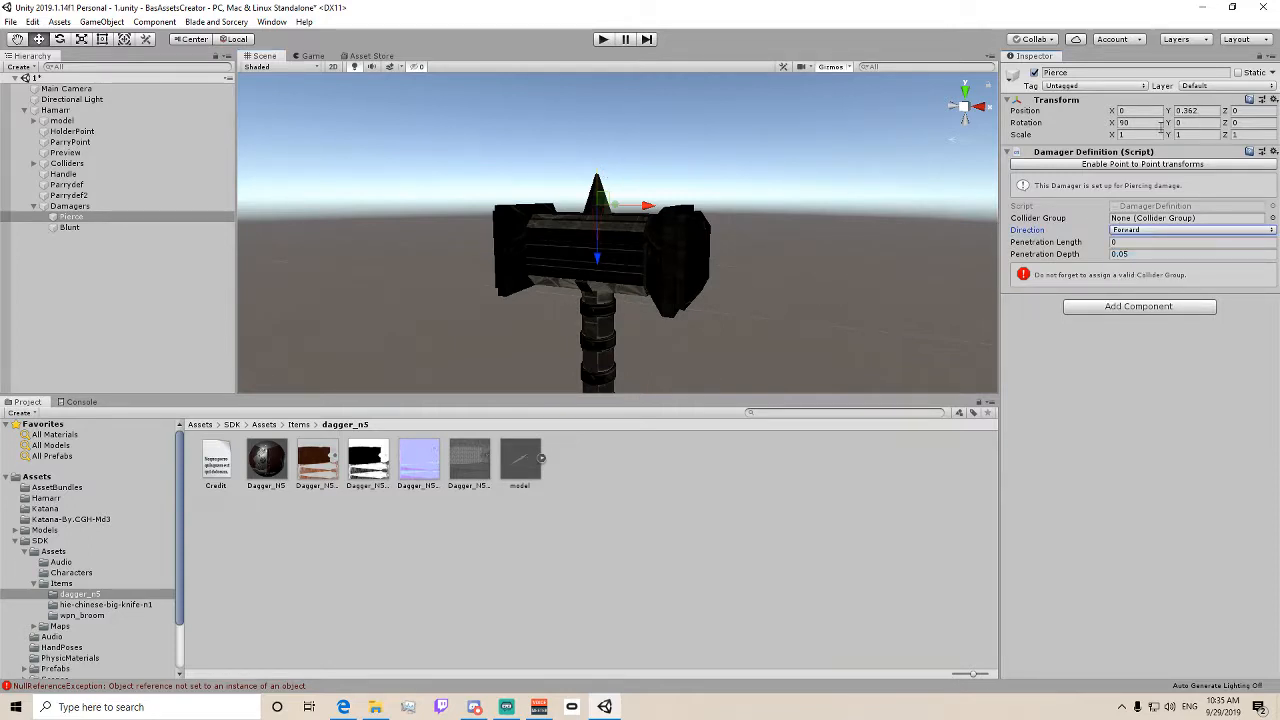
{"action": "left_click", "coordinate": [1130, 122]}
{"action": "key", "text": "BackSpace"}
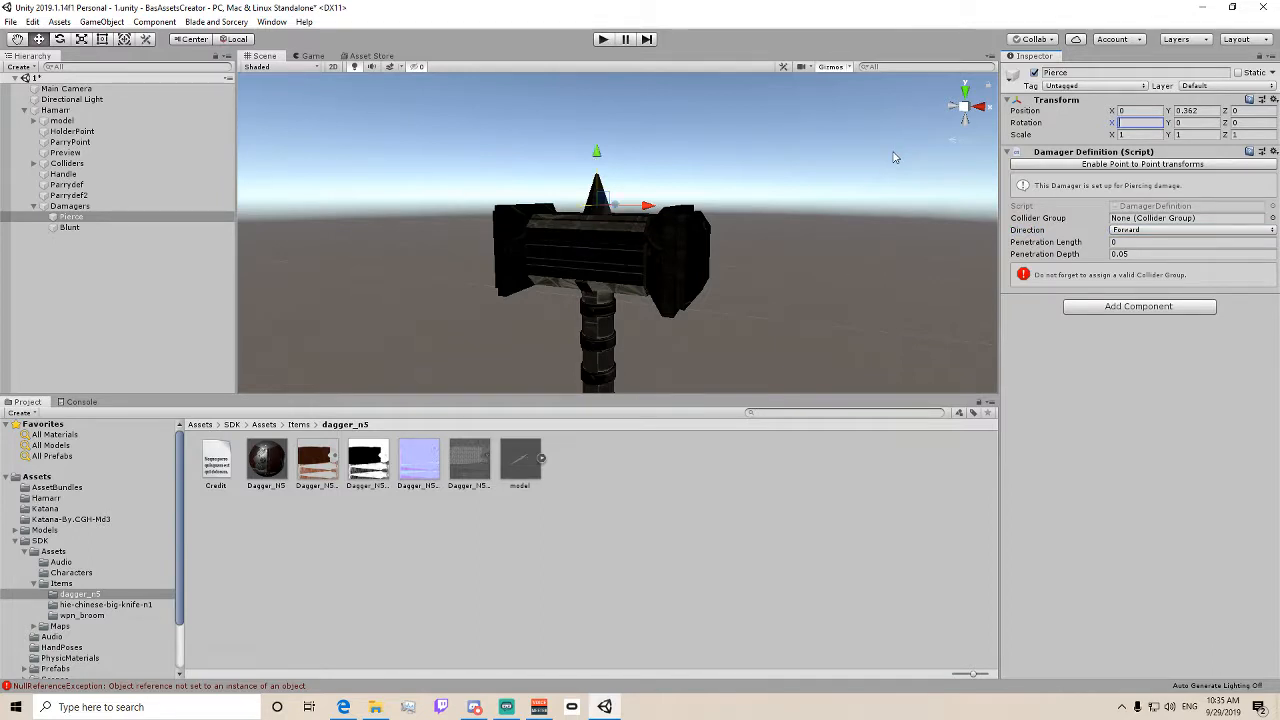
{"action": "type", "text": "-270"}
{"action": "key", "text": "Home"}
{"action": "key", "text": "Delete"}
- Raise the Pierce damager to the tip of the hammerhead's spike, at a Y position of about 0.407
{"action": "scroll", "coordinate": [660, 178], "scroll_direction": "up", "scroll_amount": 5}
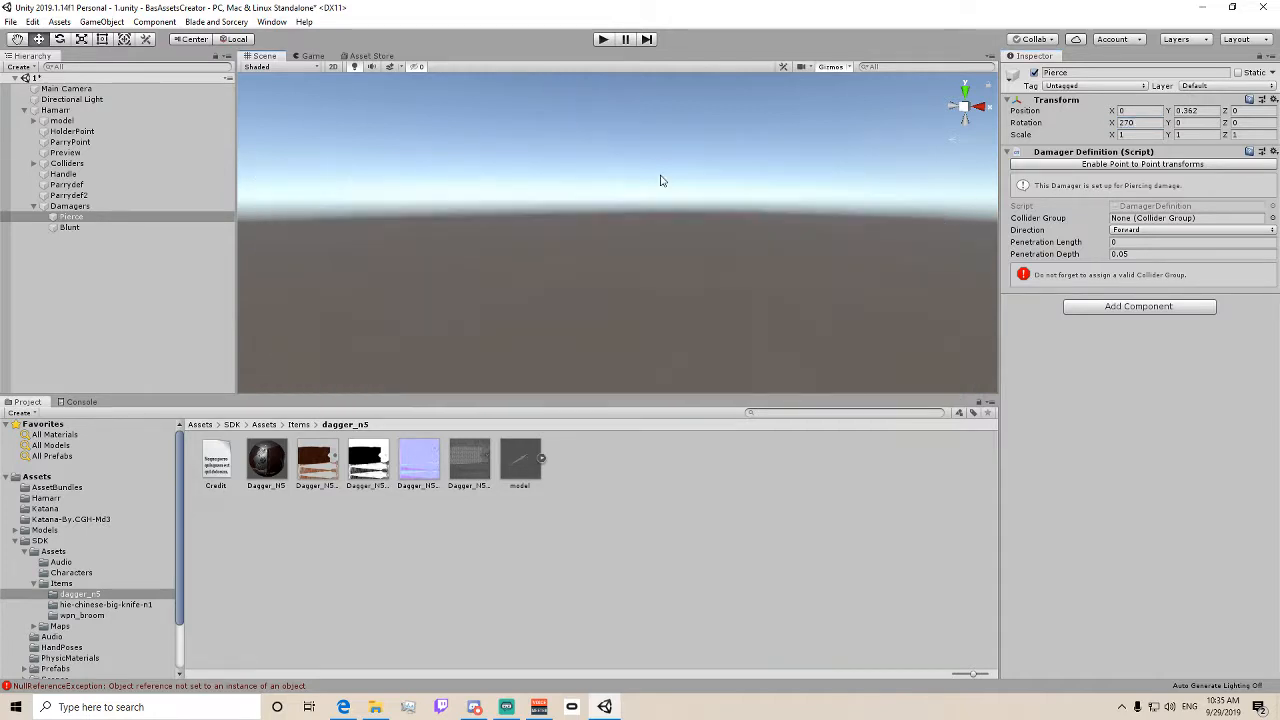
{"action": "scroll", "coordinate": [660, 181], "scroll_direction": "down", "scroll_amount": 3}
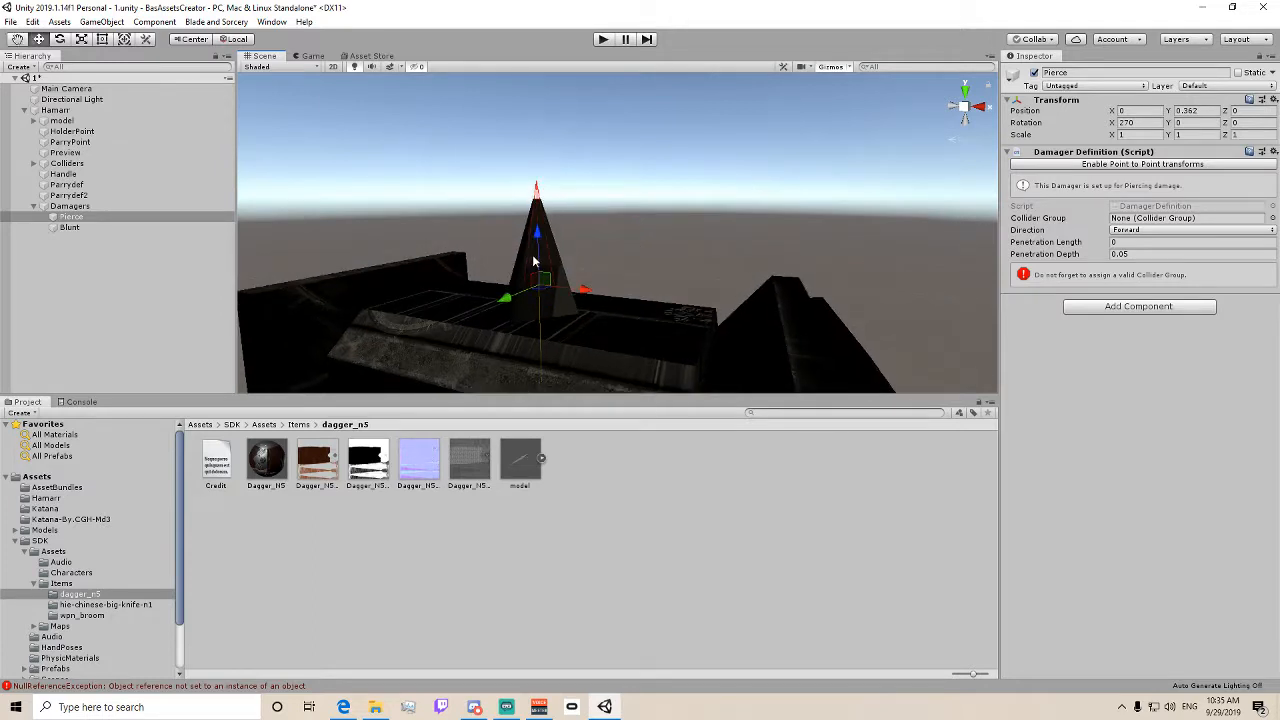
{"action": "left_click_drag", "start_coordinate": [537, 241], "coordinate": [535, 184]}
{"action": "middle_click_drag", "start_coordinate": [602, 289], "coordinate": [642, 271]}
{"action": "scroll", "coordinate": [692, 256], "scroll_direction": "down", "scroll_amount": 5}
{"action": "scroll", "coordinate": [610, 247], "scroll_direction": "up", "scroll_amount": 5}
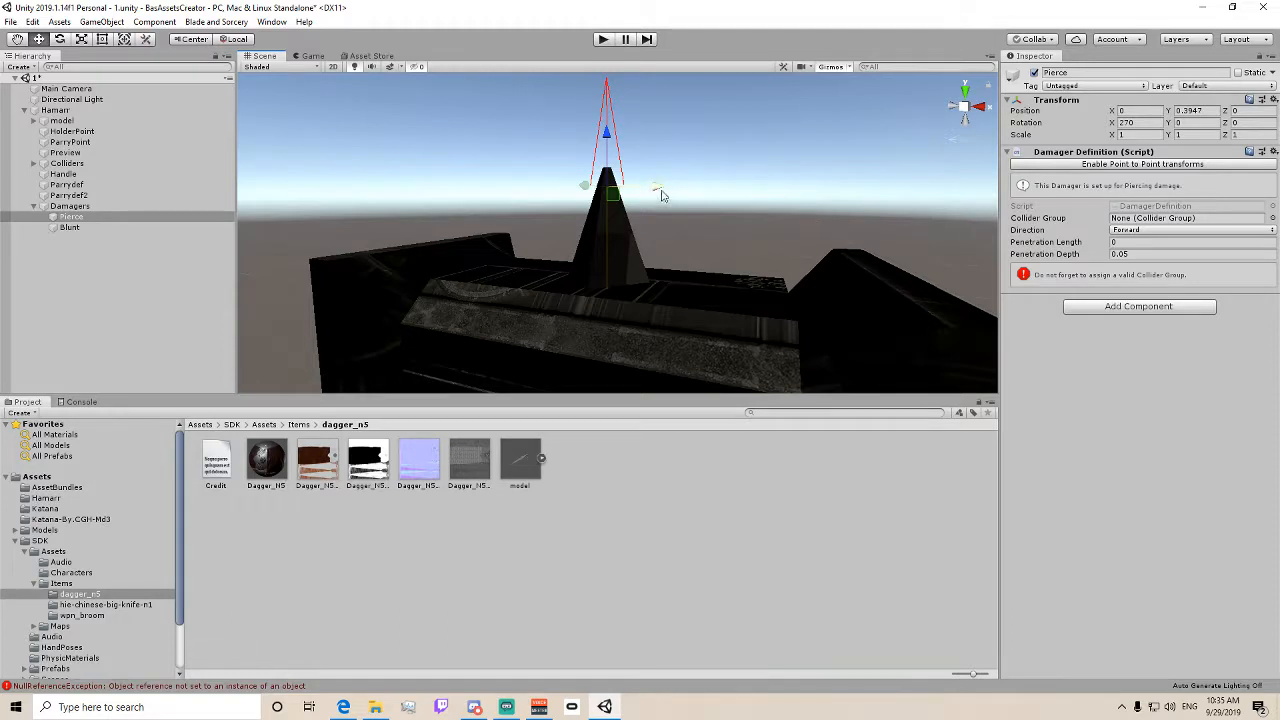
{"action": "left_click_drag", "start_coordinate": [605, 135], "coordinate": [610, 128]}
{"action": "left_click", "coordinate": [754, 166]}
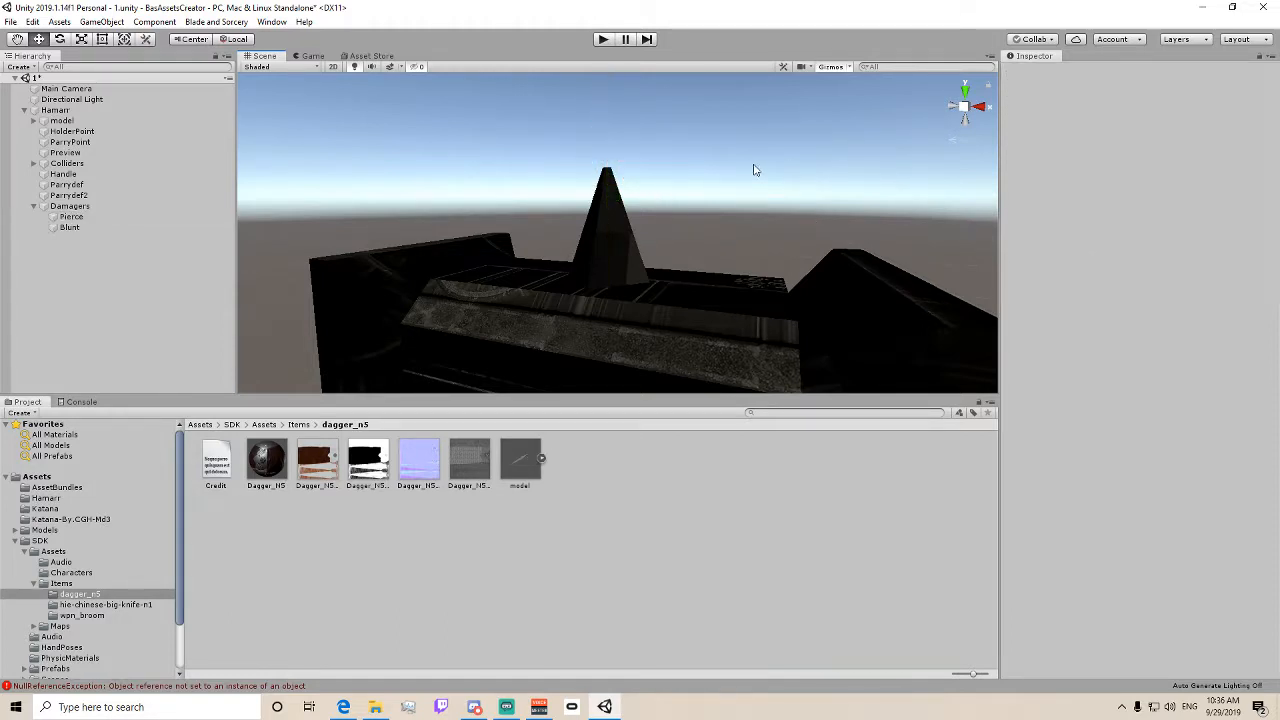
- Try the All direction on the Pierce damager and return it to Forward
{"action": "left_click", "coordinate": [112, 217]}
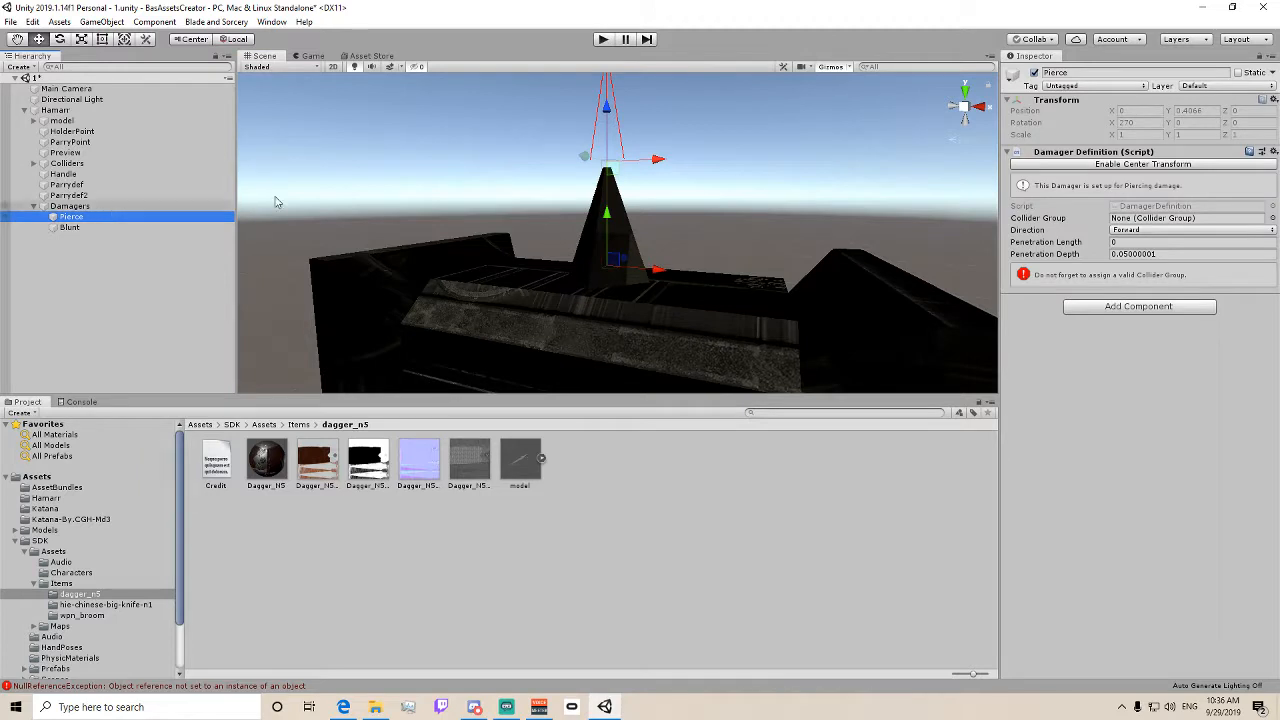
{"action": "left_click", "coordinate": [1141, 230]}
{"action": "left_click", "coordinate": [1158, 242]}
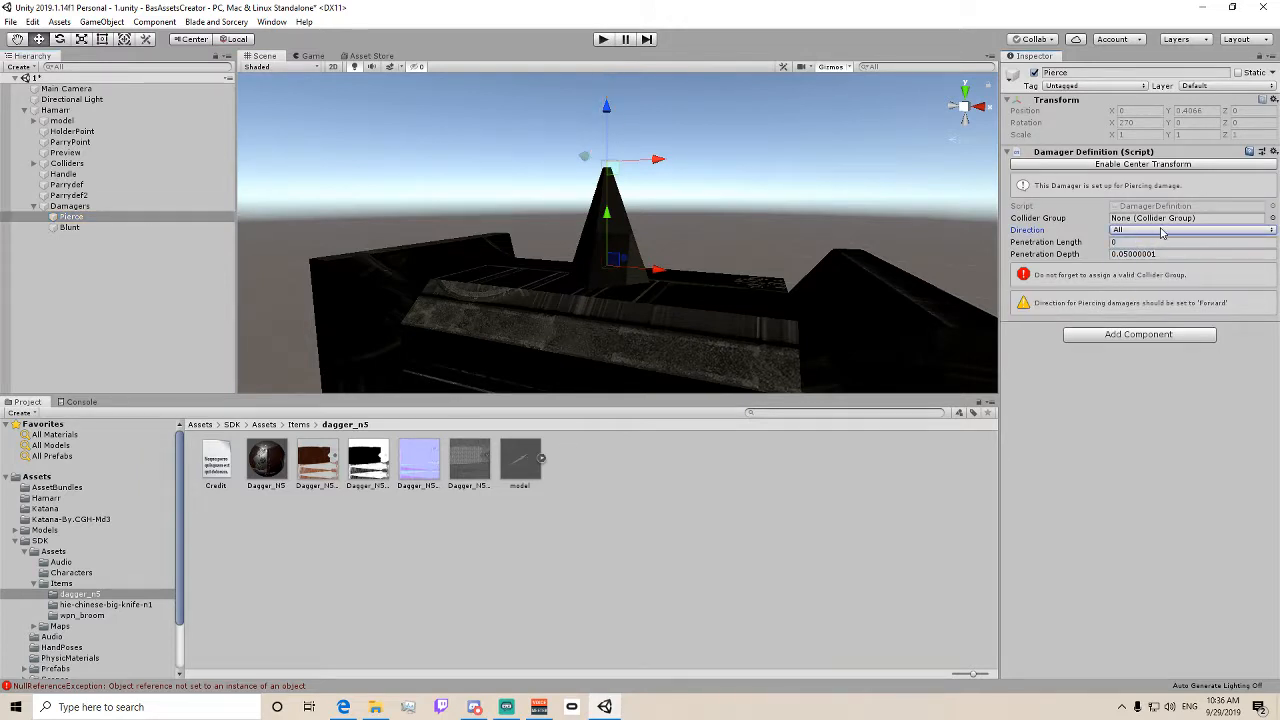
{"action": "left_click", "coordinate": [1161, 232]}
{"action": "left_click", "coordinate": [1160, 248]}
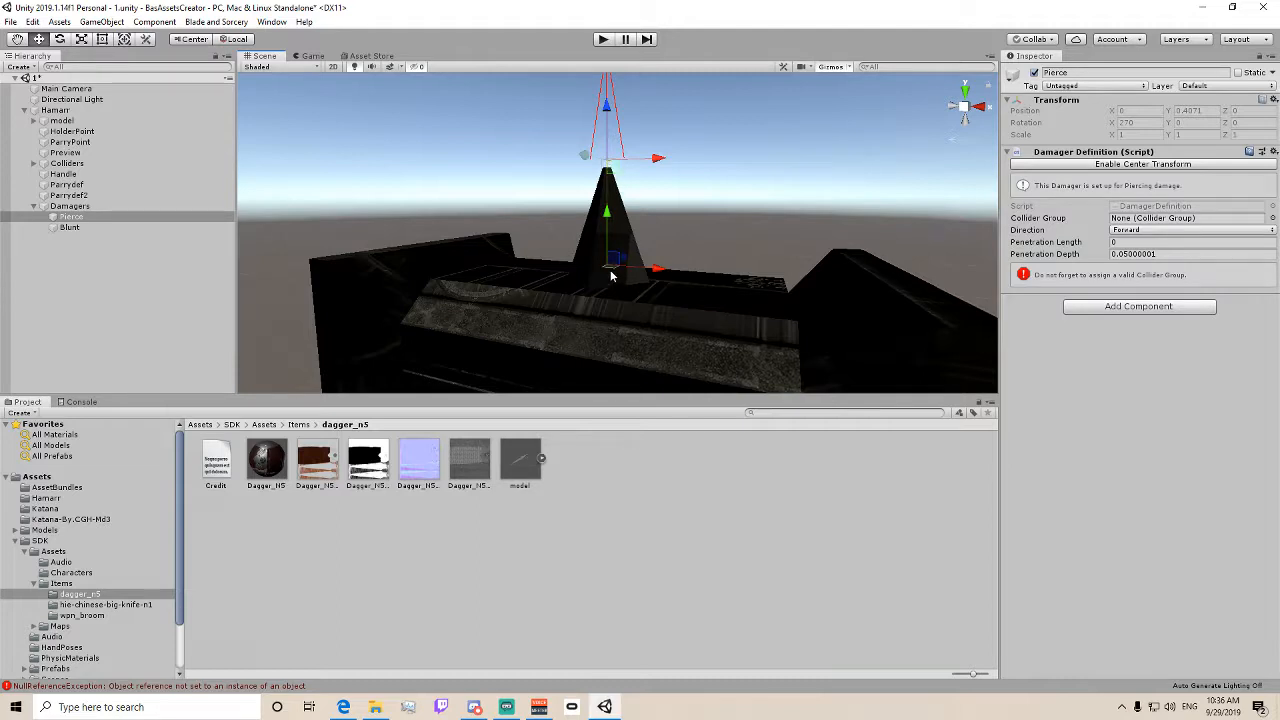
- Assign Head as the Pierce damager's collider group
{"action": "scroll", "coordinate": [641, 208], "scroll_direction": "down", "scroll_amount": 5}
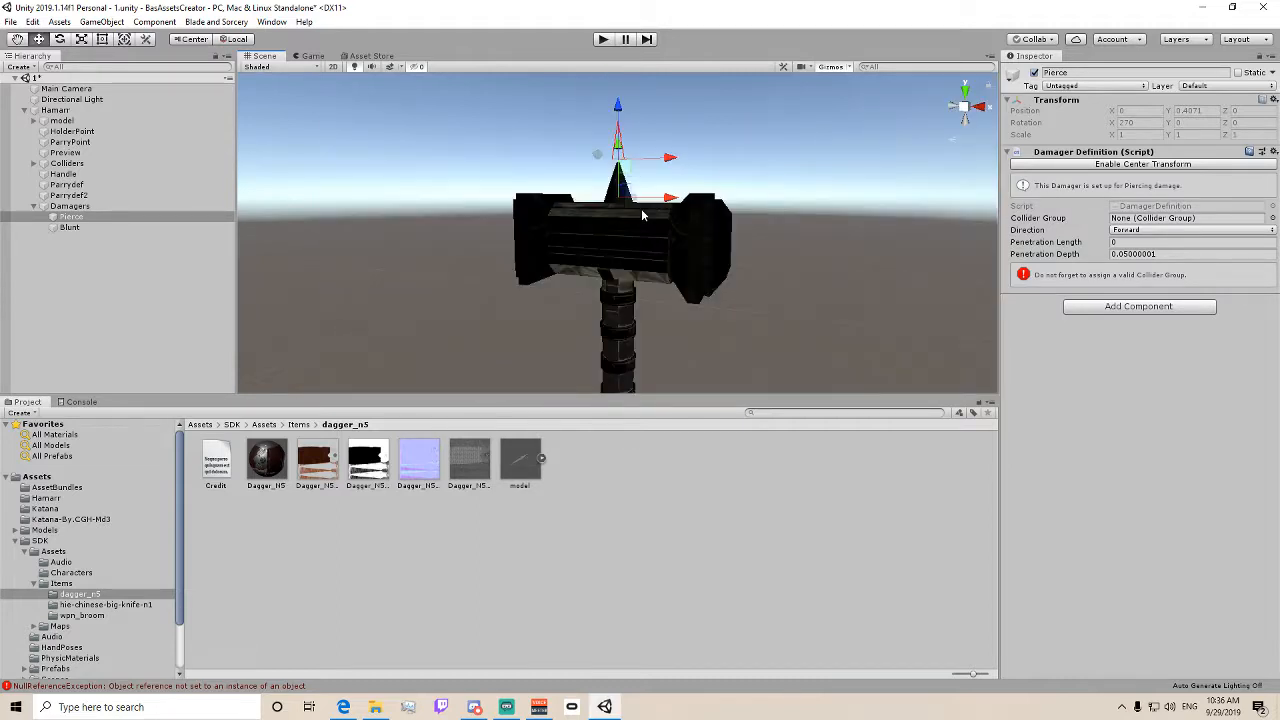
{"action": "left_click", "coordinate": [1215, 218]}
{"action": "left_click", "coordinate": [1273, 219]}
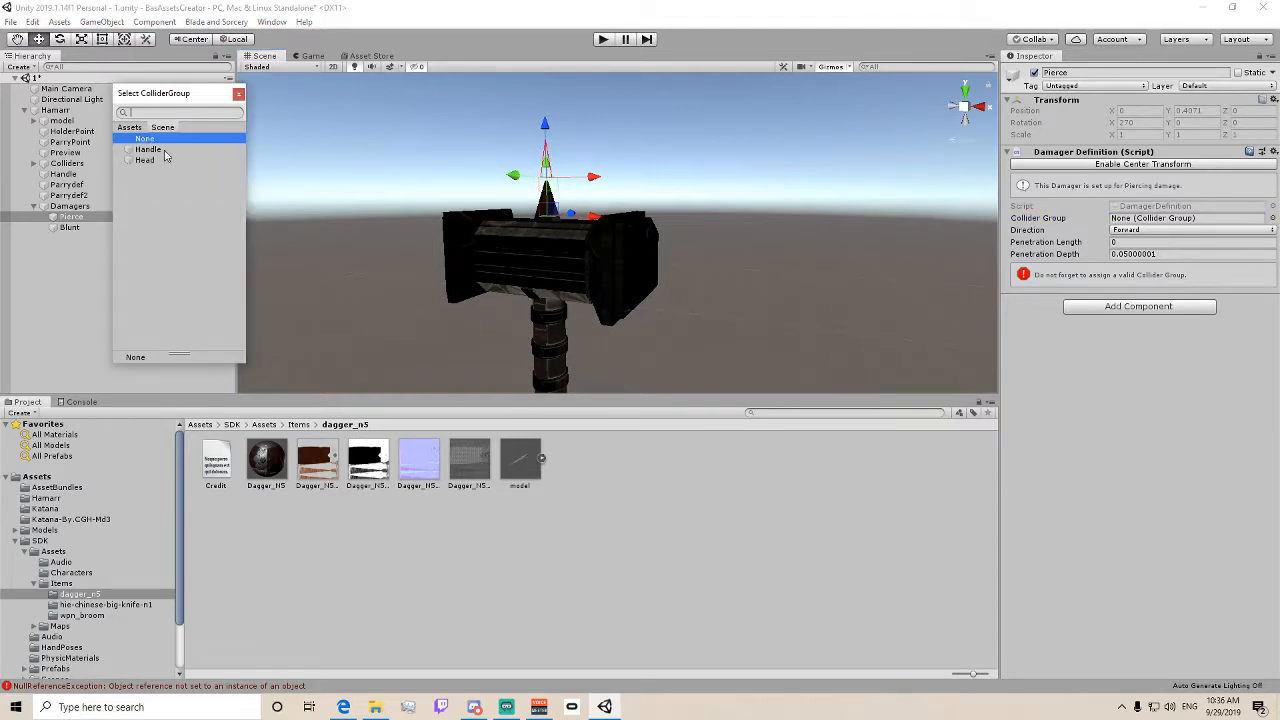
{"action": "left_click", "coordinate": [144, 161]}
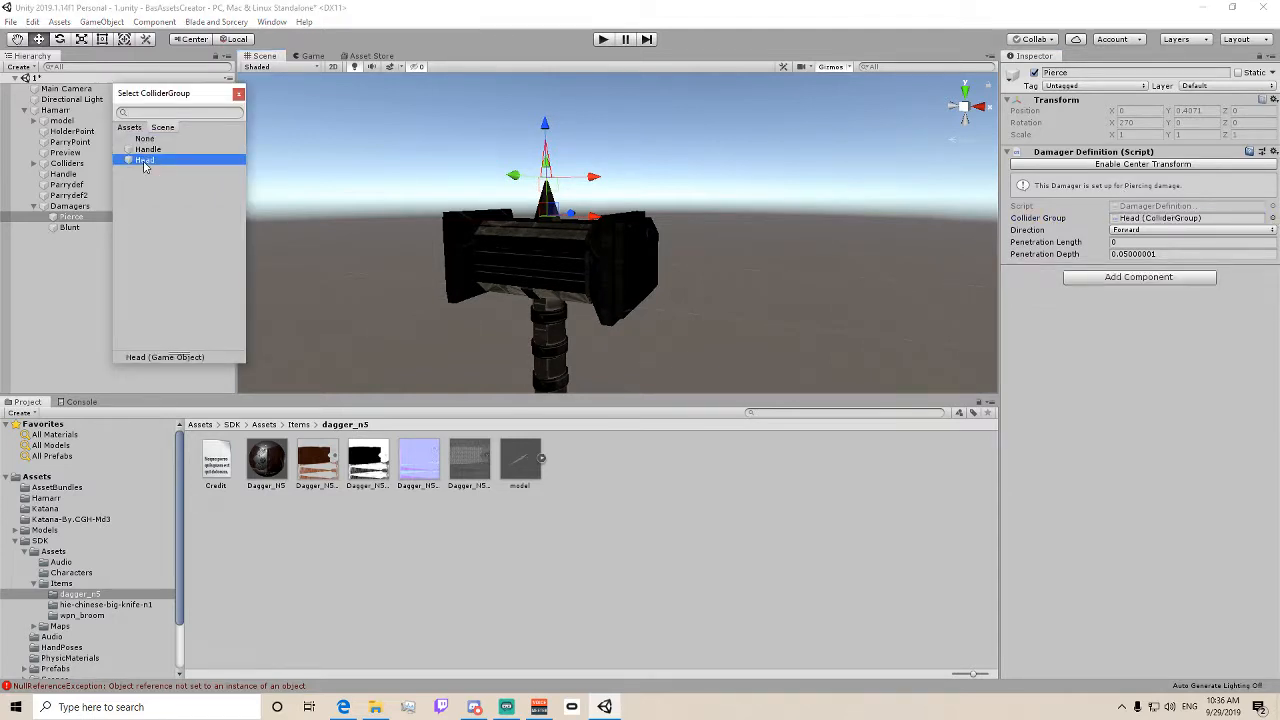
{"action": "left_click", "coordinate": [144, 163]}
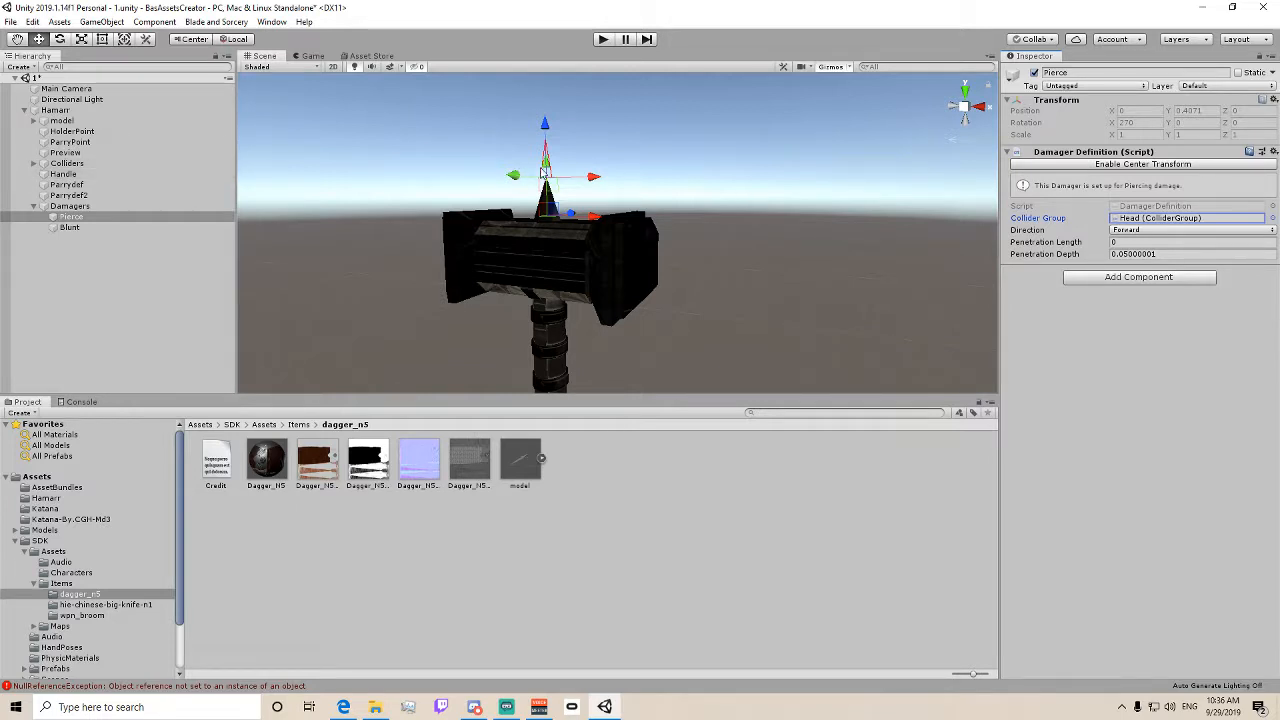
{"action": "middle_click_drag", "start_coordinate": [679, 226], "coordinate": [717, 190]}
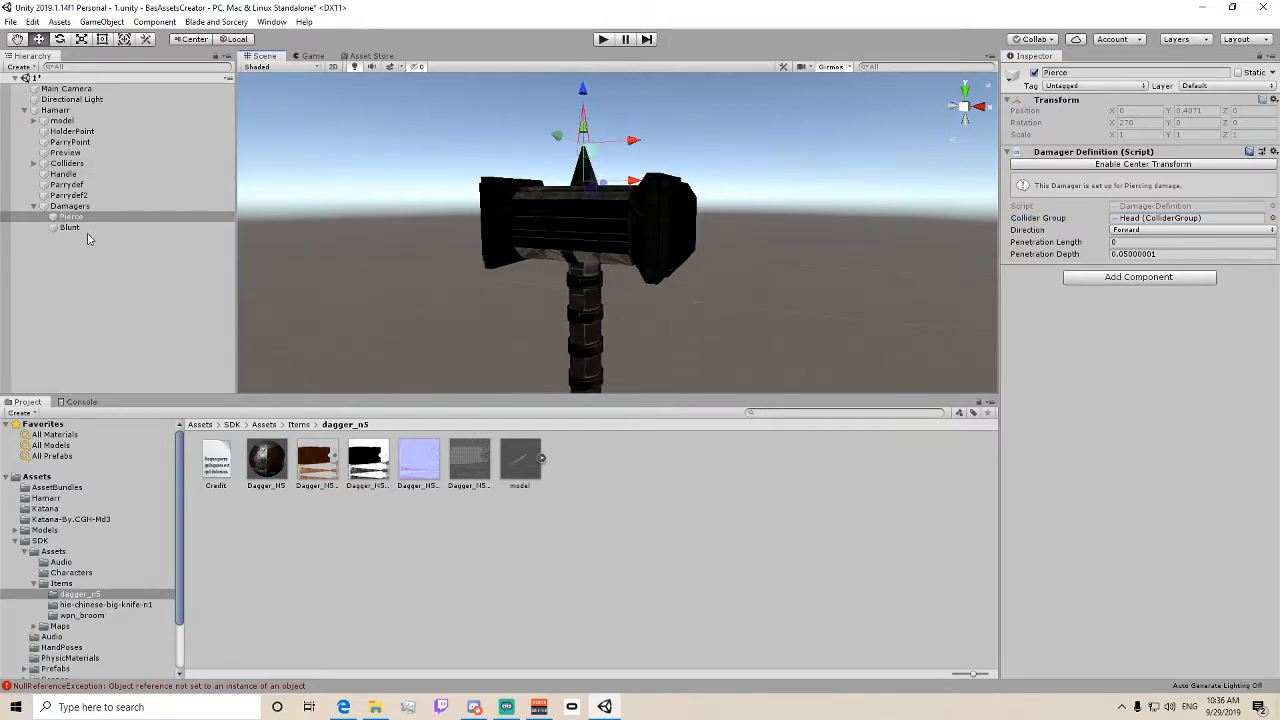
- Add a Damager Definition component to the Blunt object and assign Head as its collider group
{"action": "double_click", "coordinate": [69, 228]}
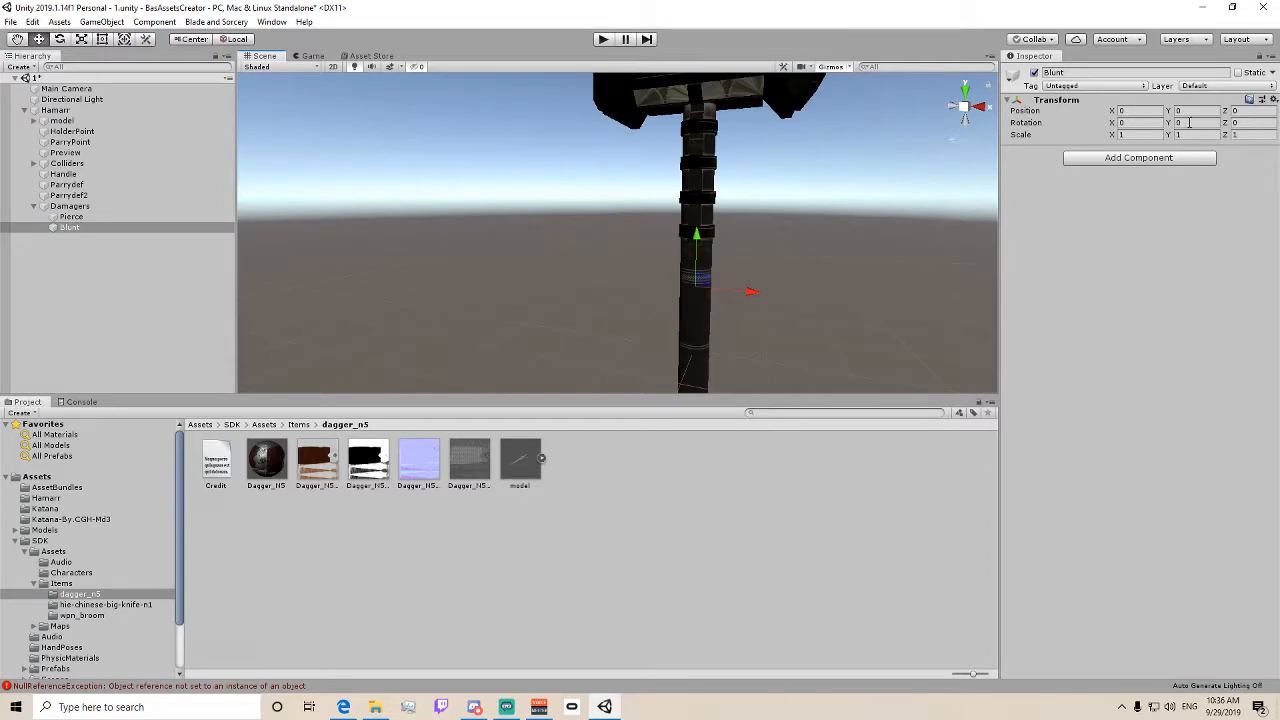
{"action": "left_click", "coordinate": [1120, 157]}
{"action": "left_click", "coordinate": [1094, 211]}
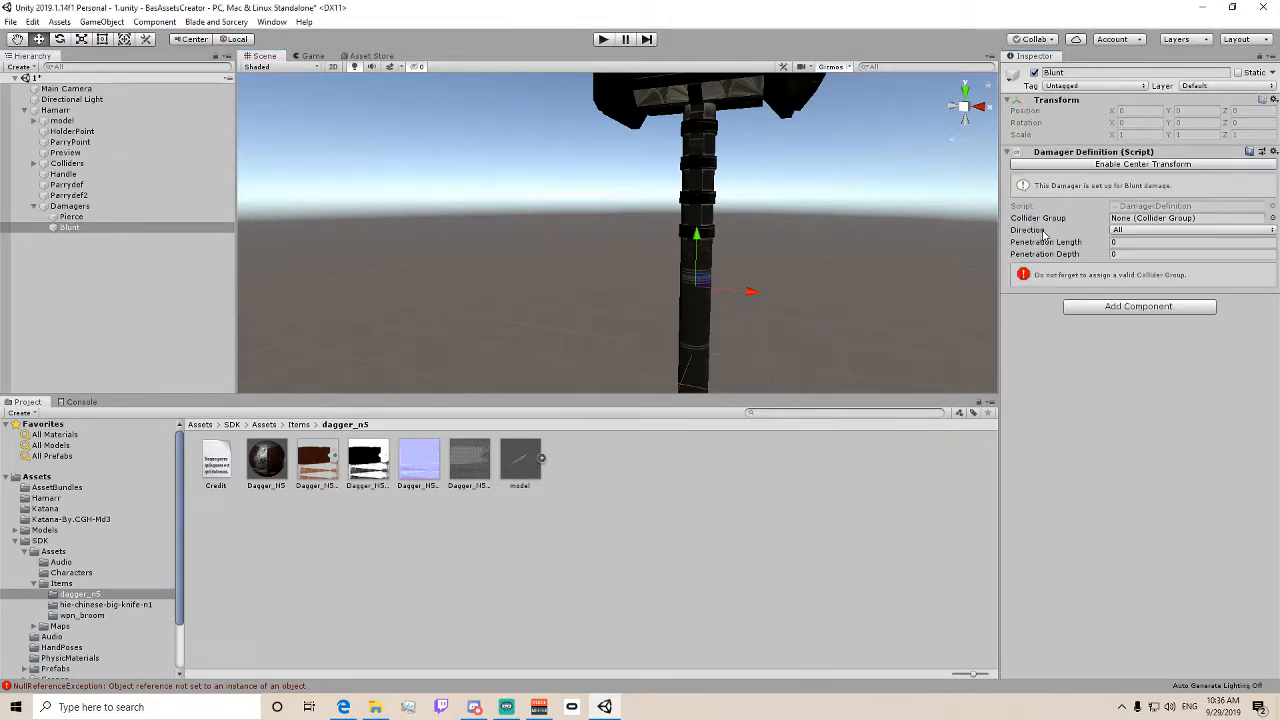
{"action": "left_click", "coordinate": [1273, 218]}
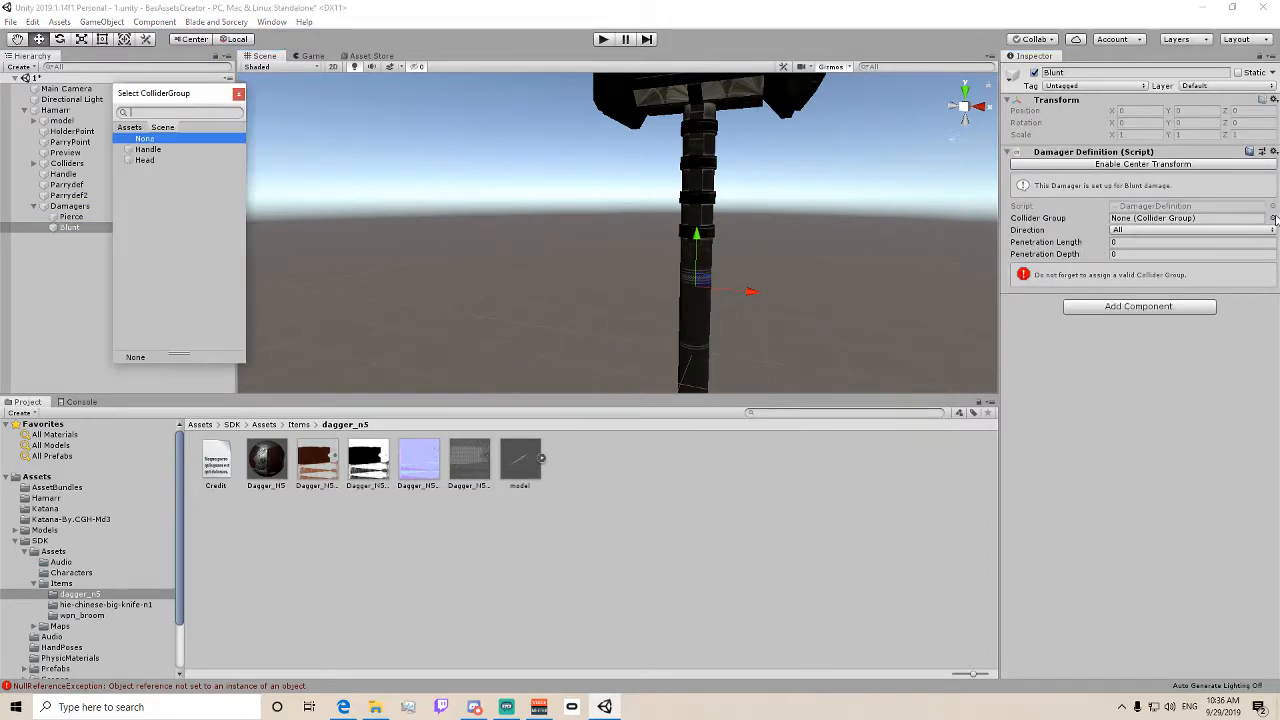
{"action": "double_click", "coordinate": [145, 160]}
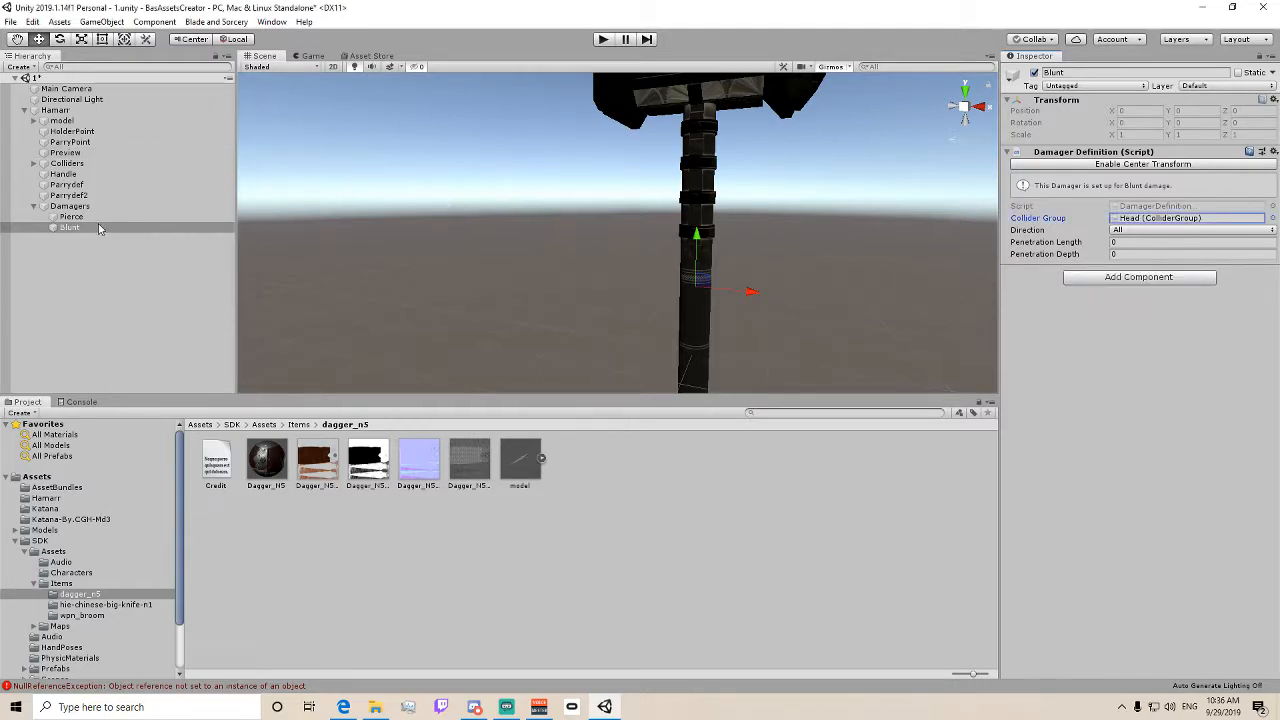
- Create an empty object under Hamarr, nest it inside Damagers and name it Handle
{"action": "left_click", "coordinate": [55, 110]}
{"action": "right_click", "coordinate": [57, 111]}
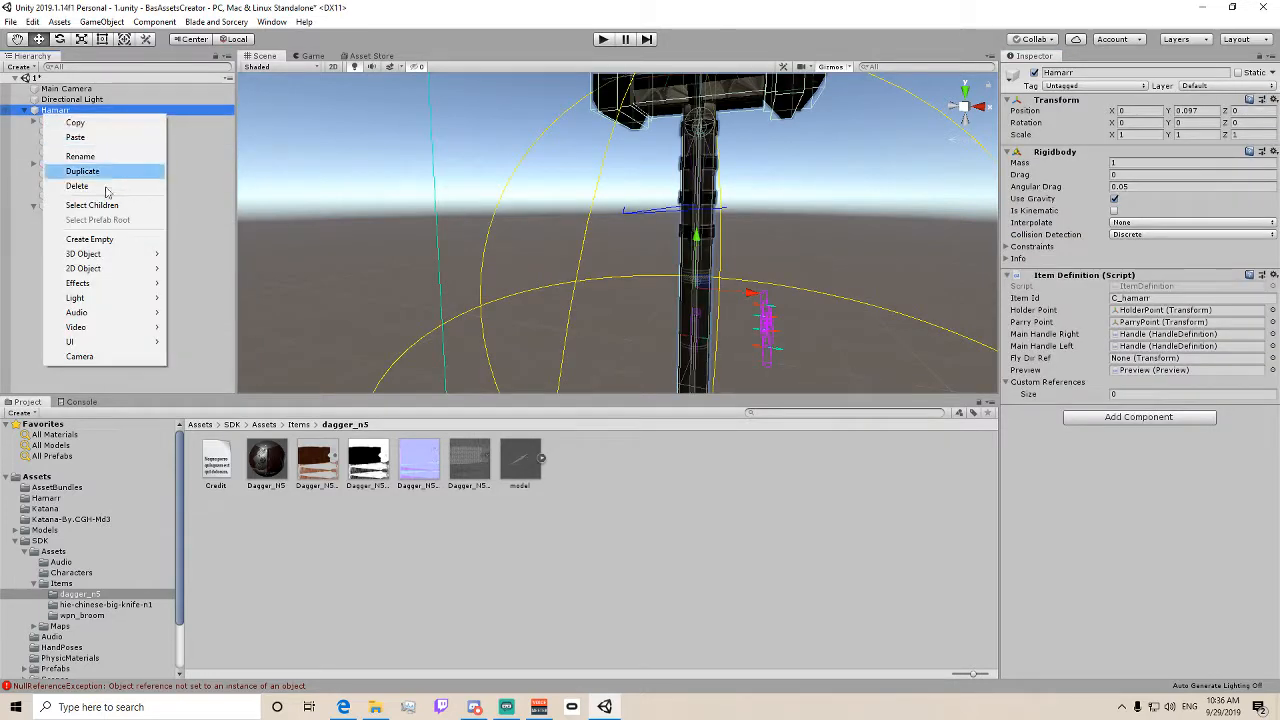
{"action": "left_click", "coordinate": [104, 242]}
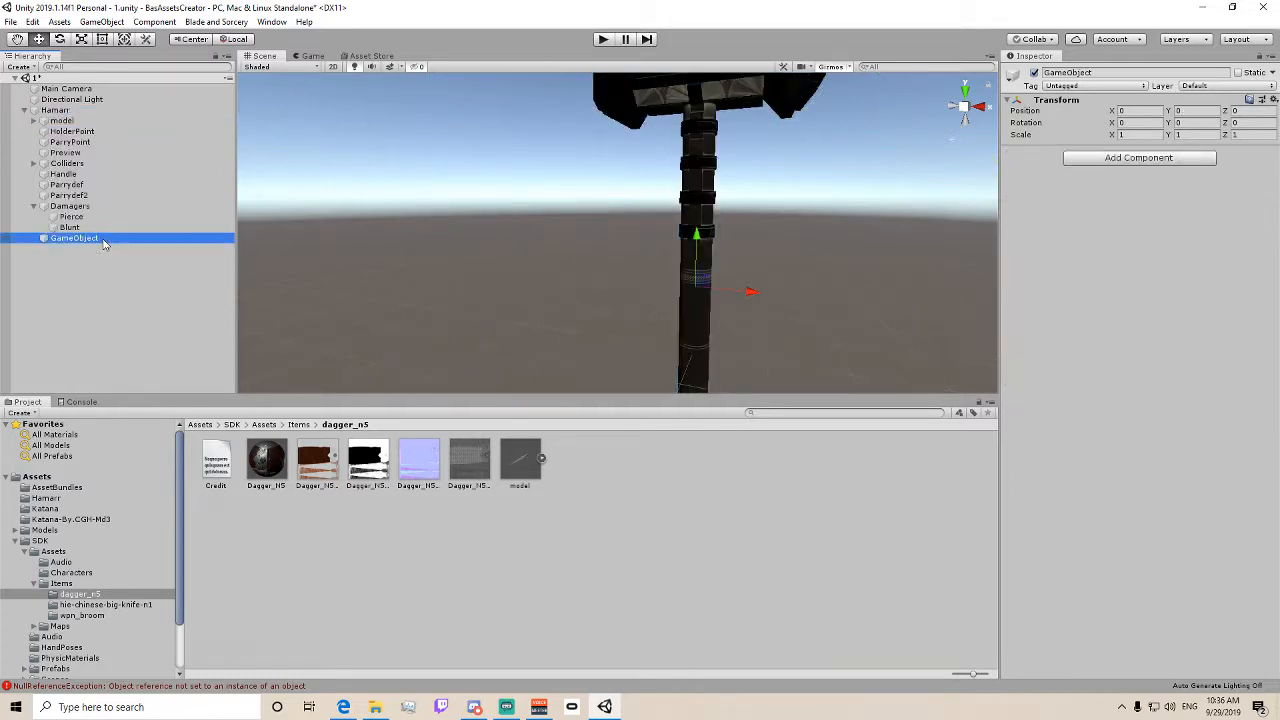
{"action": "left_click_drag", "start_coordinate": [104, 242], "coordinate": [80, 215]}
{"action": "left_click", "coordinate": [97, 238]}
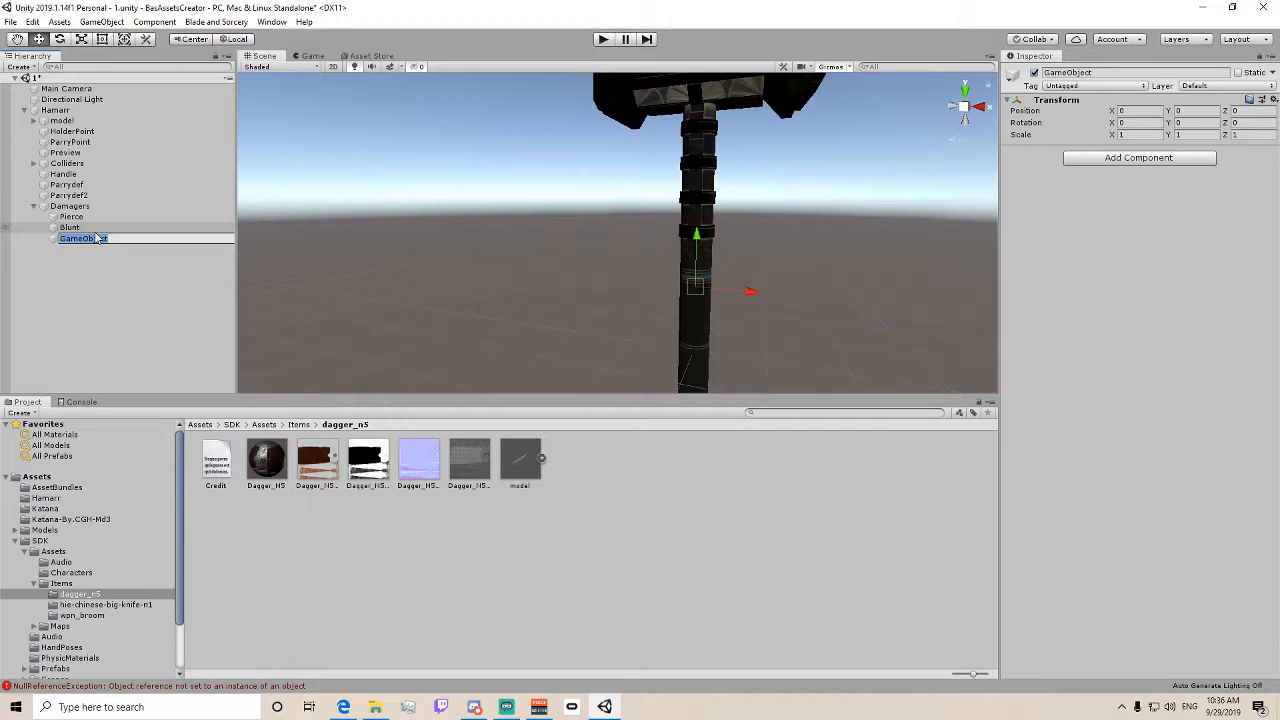
{"action": "type", "text": "Handle"}
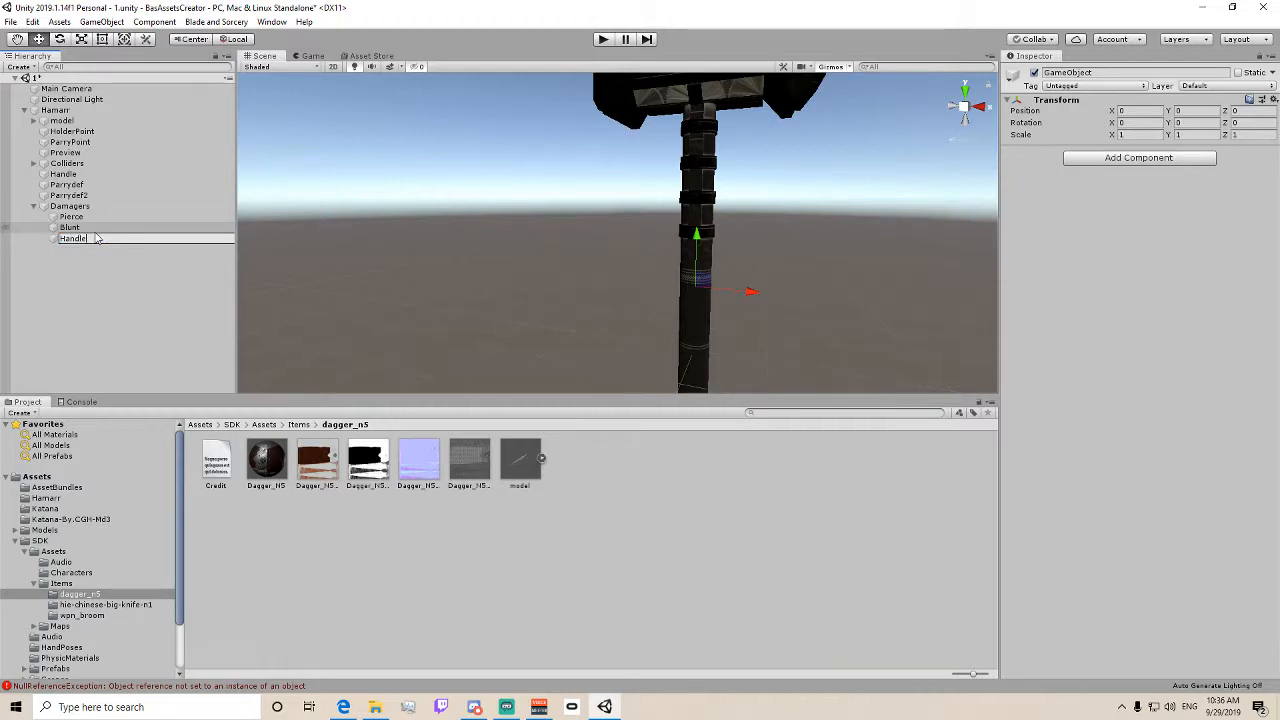
{"action": "key", "text": "Return"}
{"action": "right_click", "coordinate": [79, 241]}
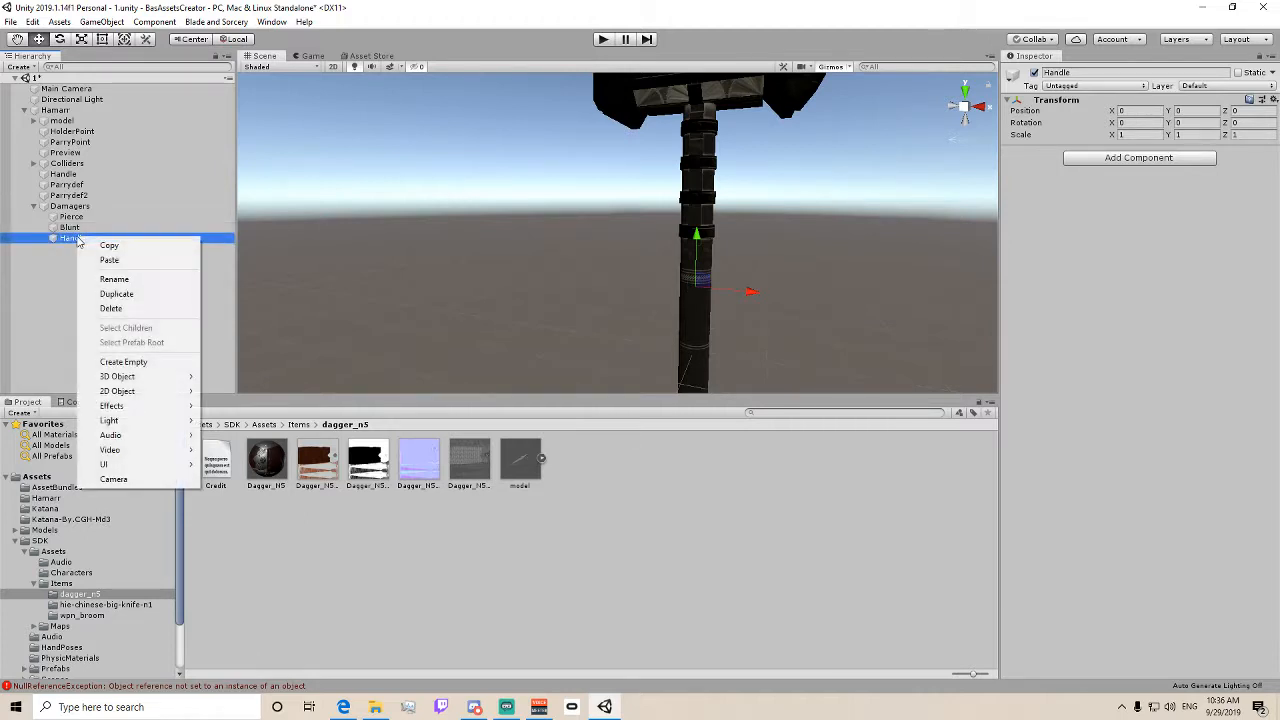
- Add a Damager Definition component to the Handle object under Damagers and assign Handle as its collider group
{"action": "left_click", "coordinate": [42, 246]}
{"action": "left_click", "coordinate": [1156, 159]}
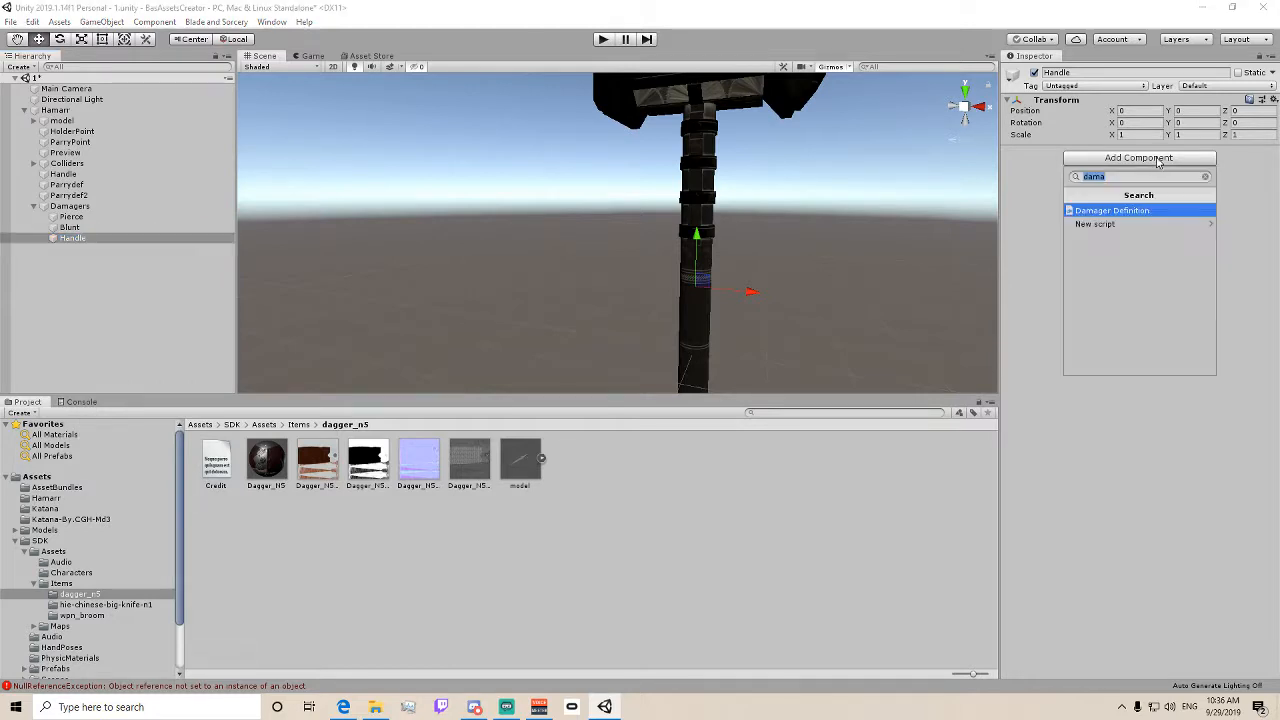
{"action": "left_click", "coordinate": [1100, 216]}
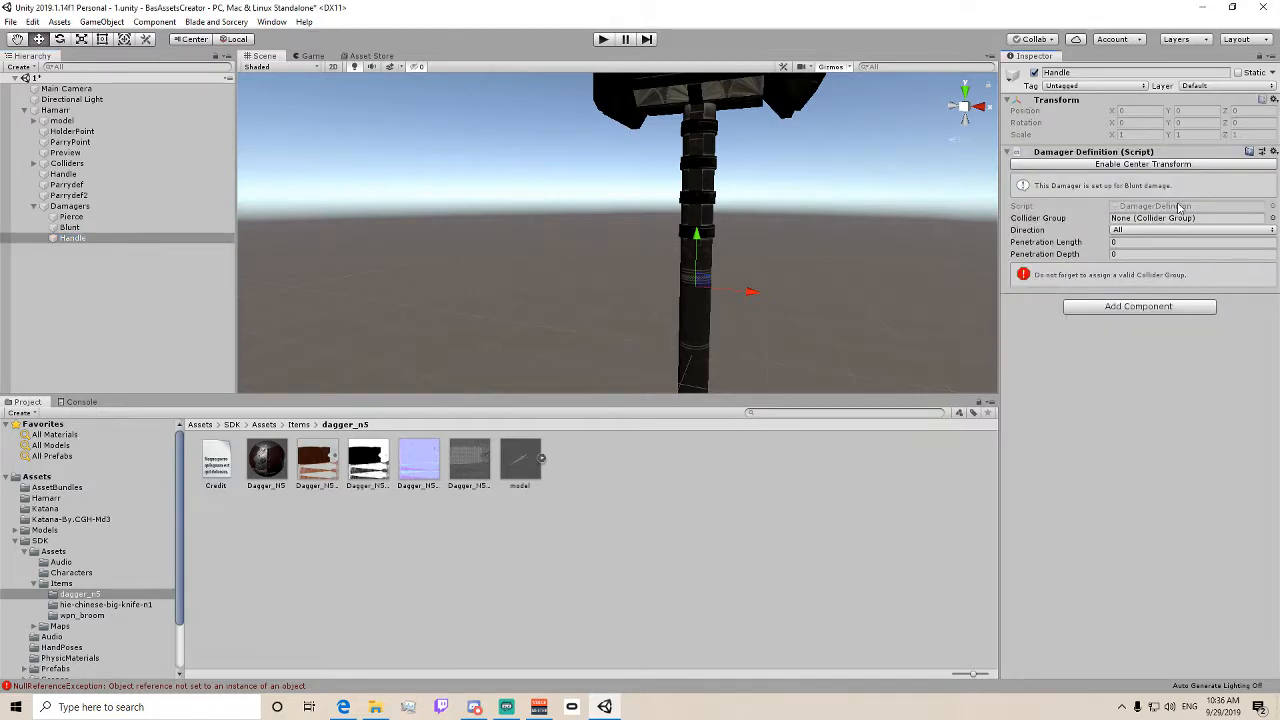
{"action": "left_click", "coordinate": [1272, 220]}
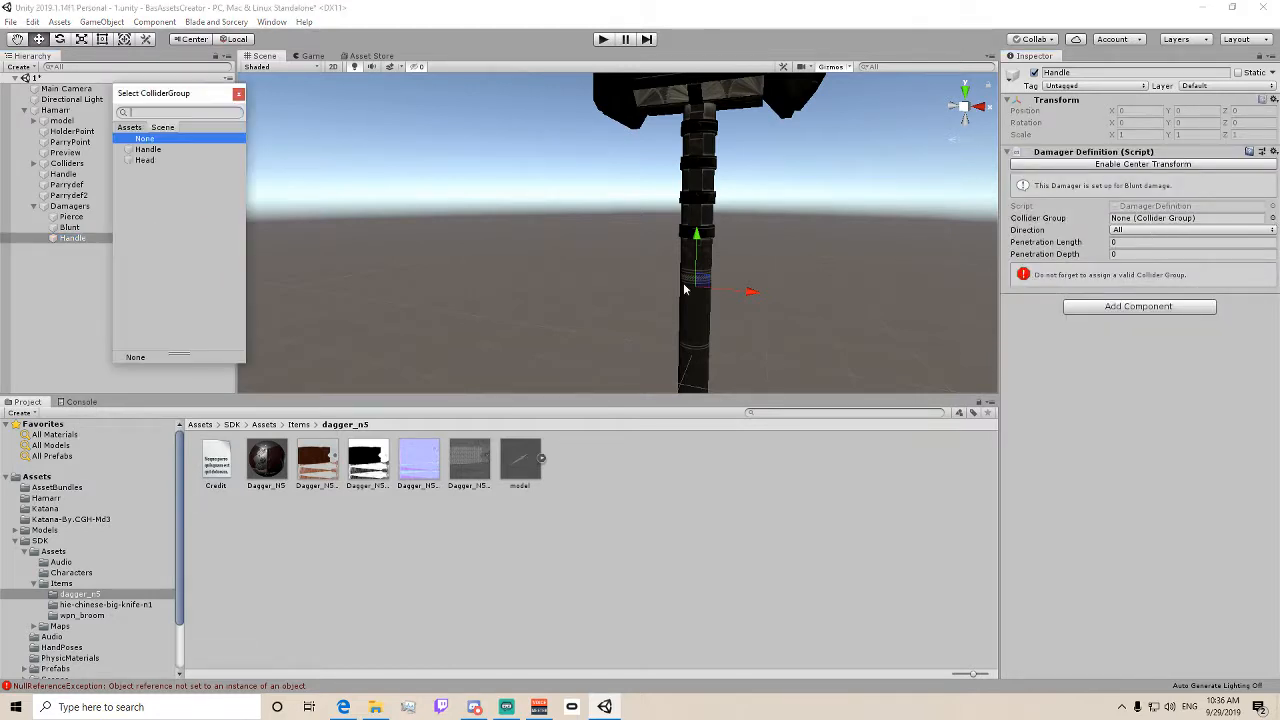
{"action": "double_click", "coordinate": [147, 150]}
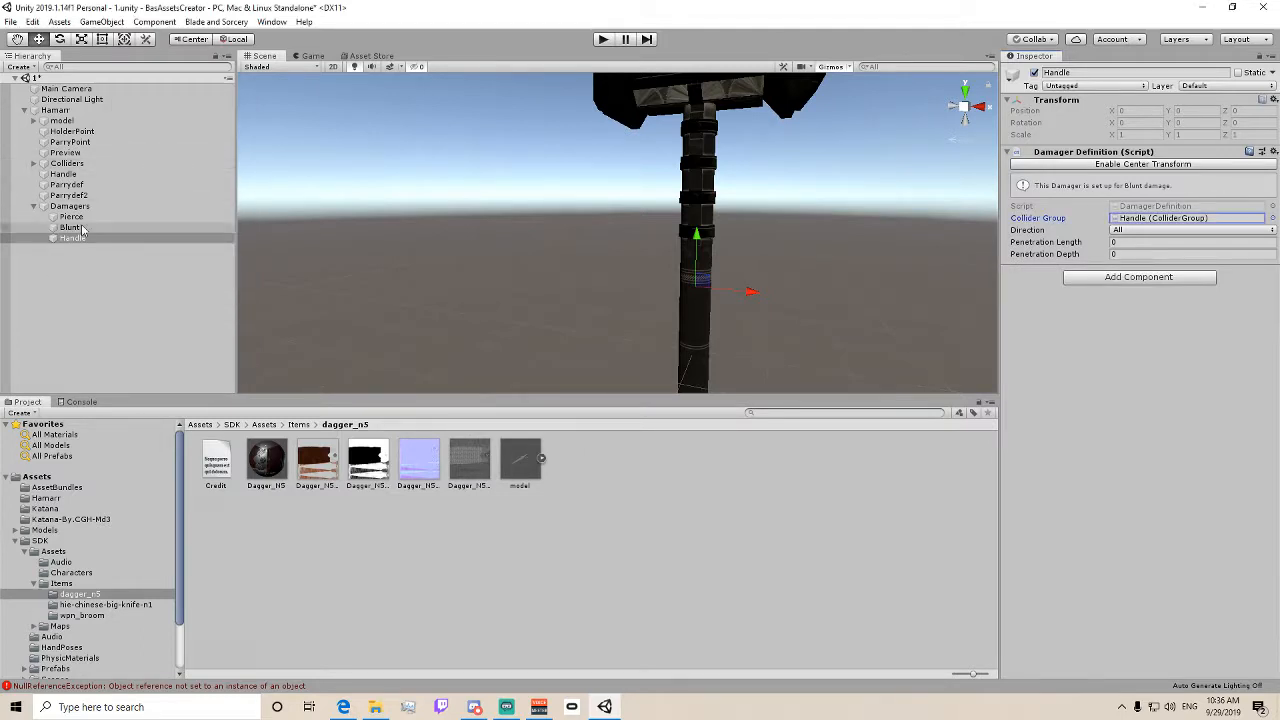
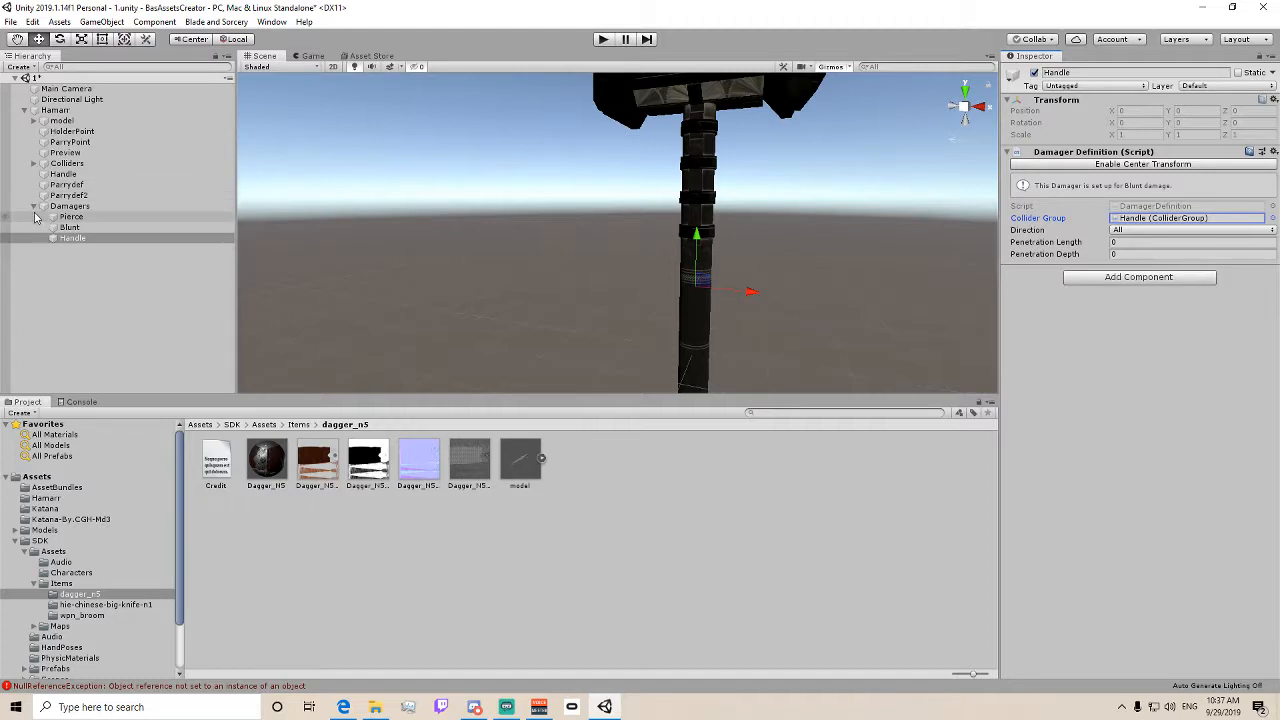
- Create an empty object inside Damagers and add a Damager Definition component to it
{"action": "right_click", "coordinate": [78, 207]}
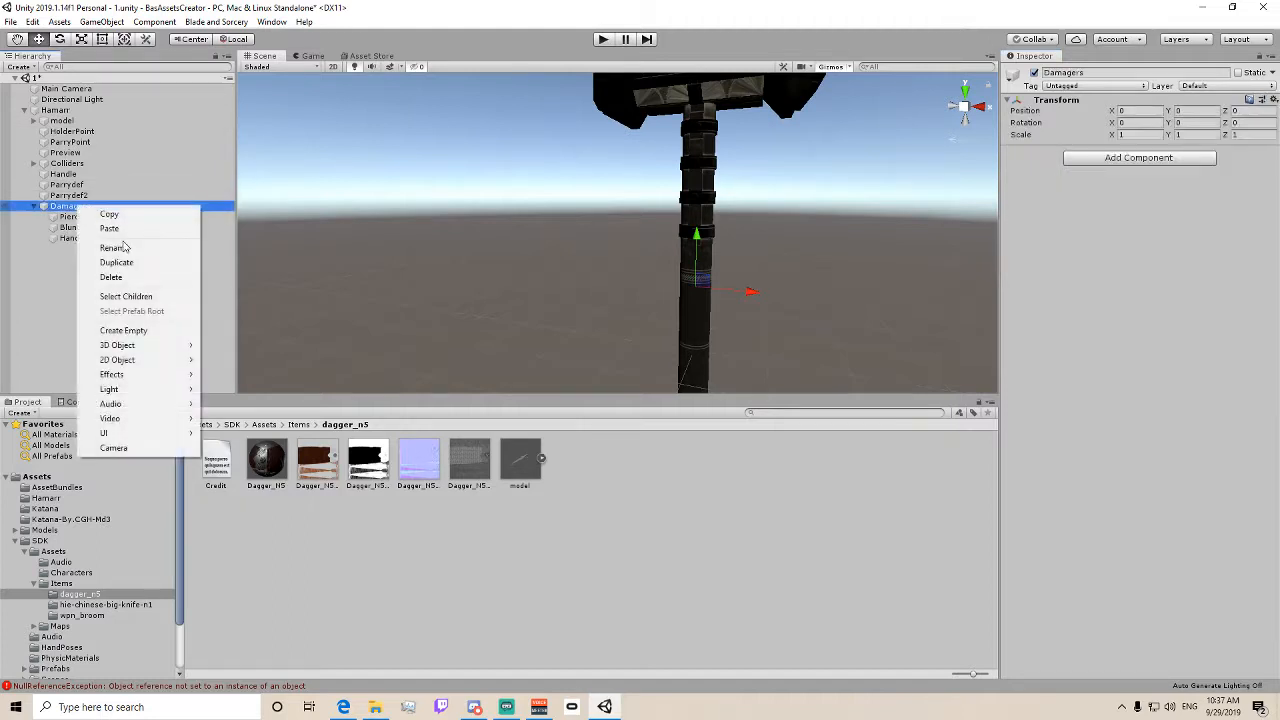
{"action": "left_click", "coordinate": [122, 330]}
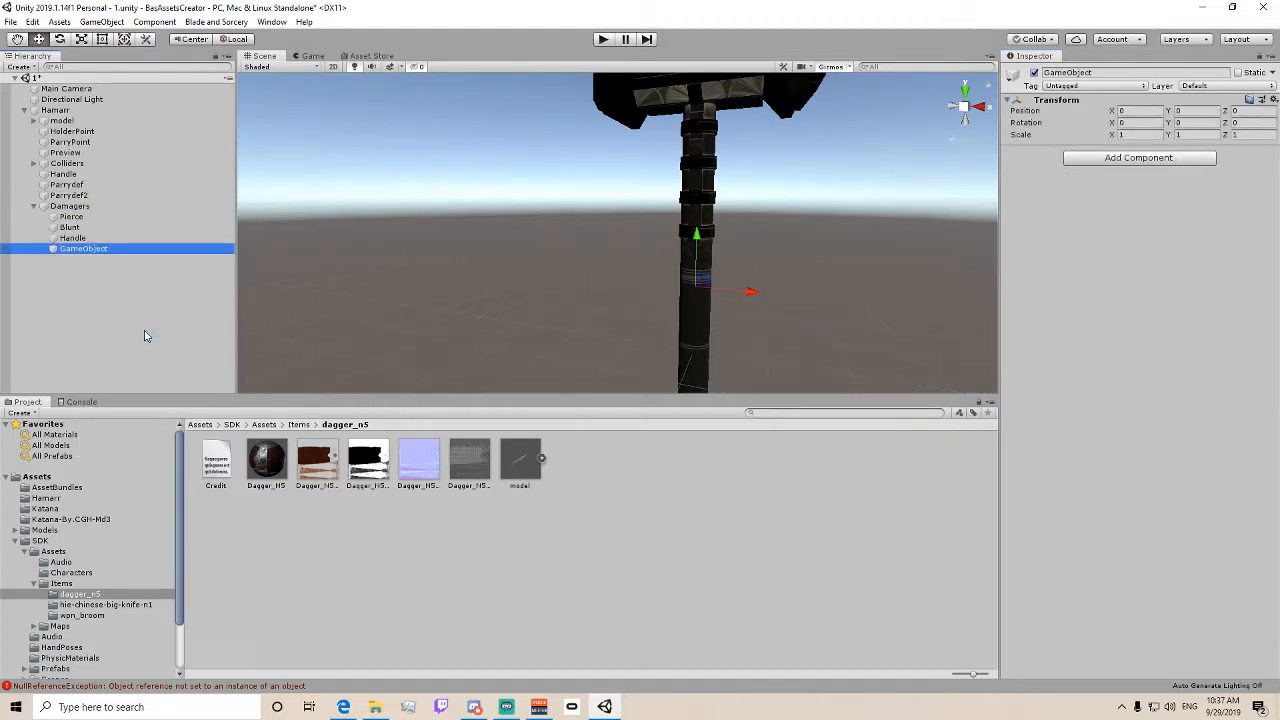
{"action": "left_click", "coordinate": [1105, 160]}
{"action": "left_click", "coordinate": [1095, 211]}
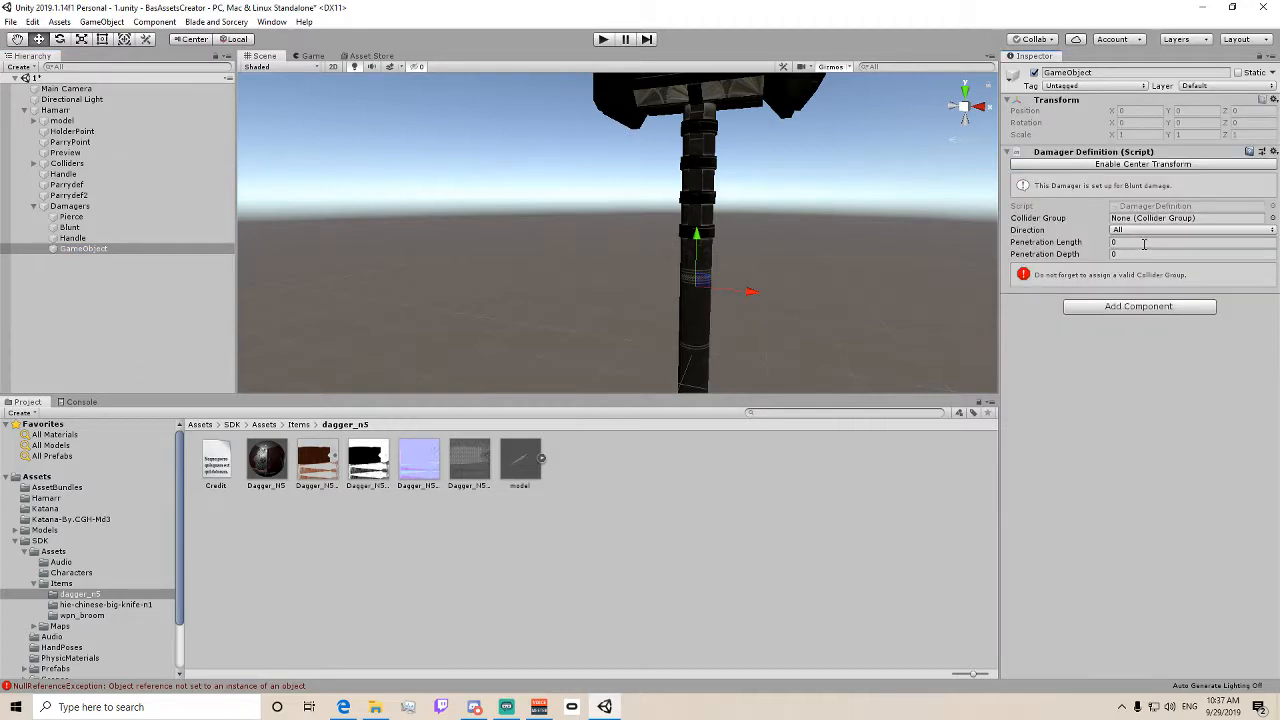
- Set the new damager's Penetration Length to 1 and Penetration Depth to 0.2
{"action": "left_click", "coordinate": [1143, 243]}
{"action": "type", "text": "1"}
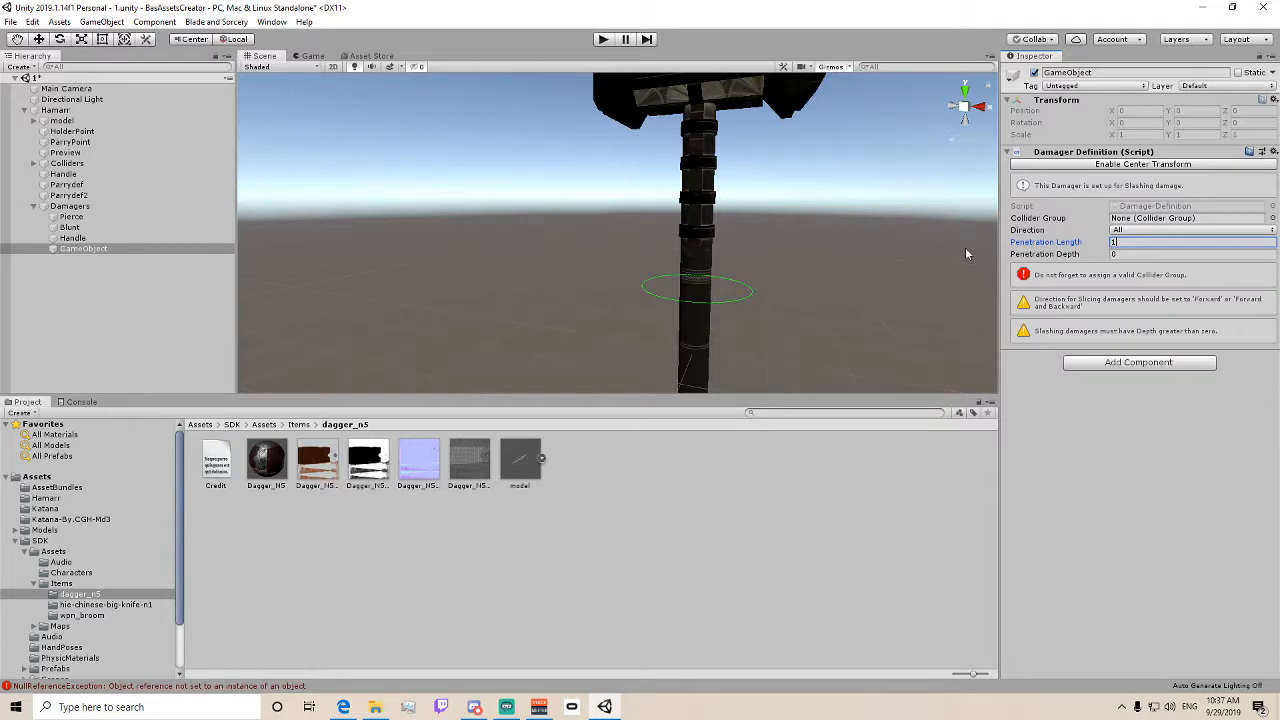
{"action": "key", "text": "BackSpace"}
{"action": "type", "text": "1"}
{"action": "key", "text": "BackSpace"}
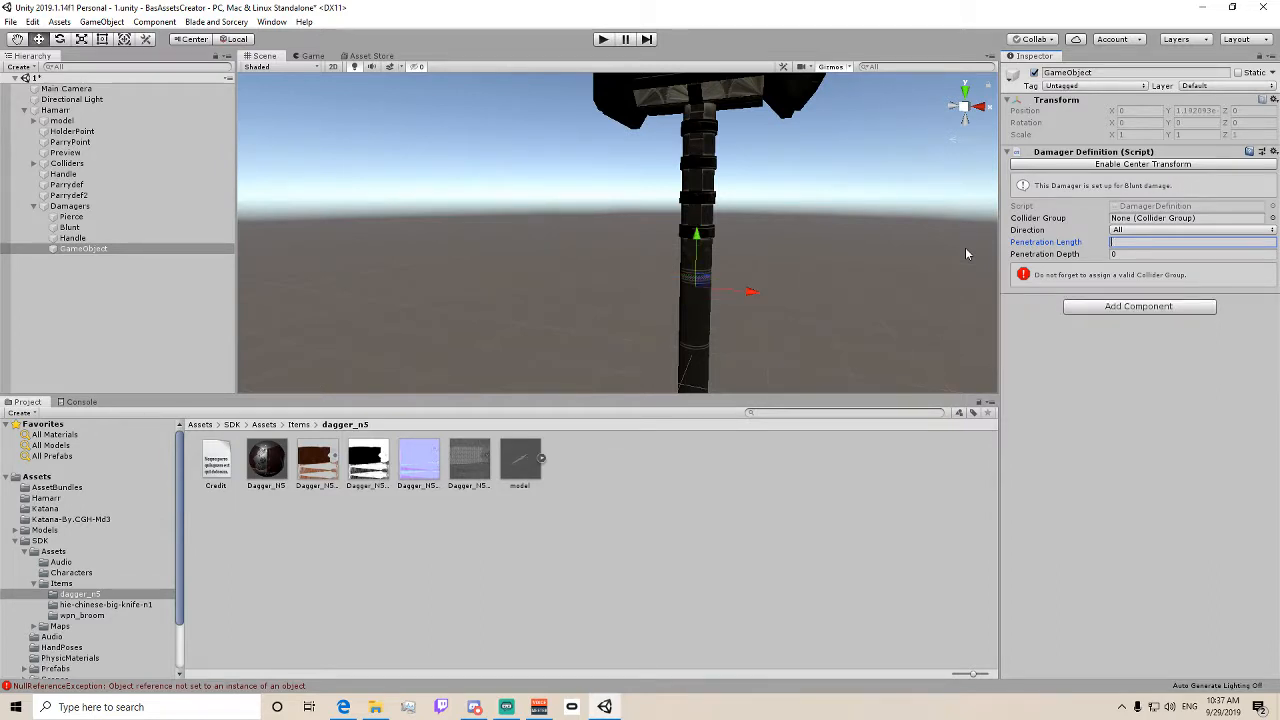
{"action": "type", "text": "1"}
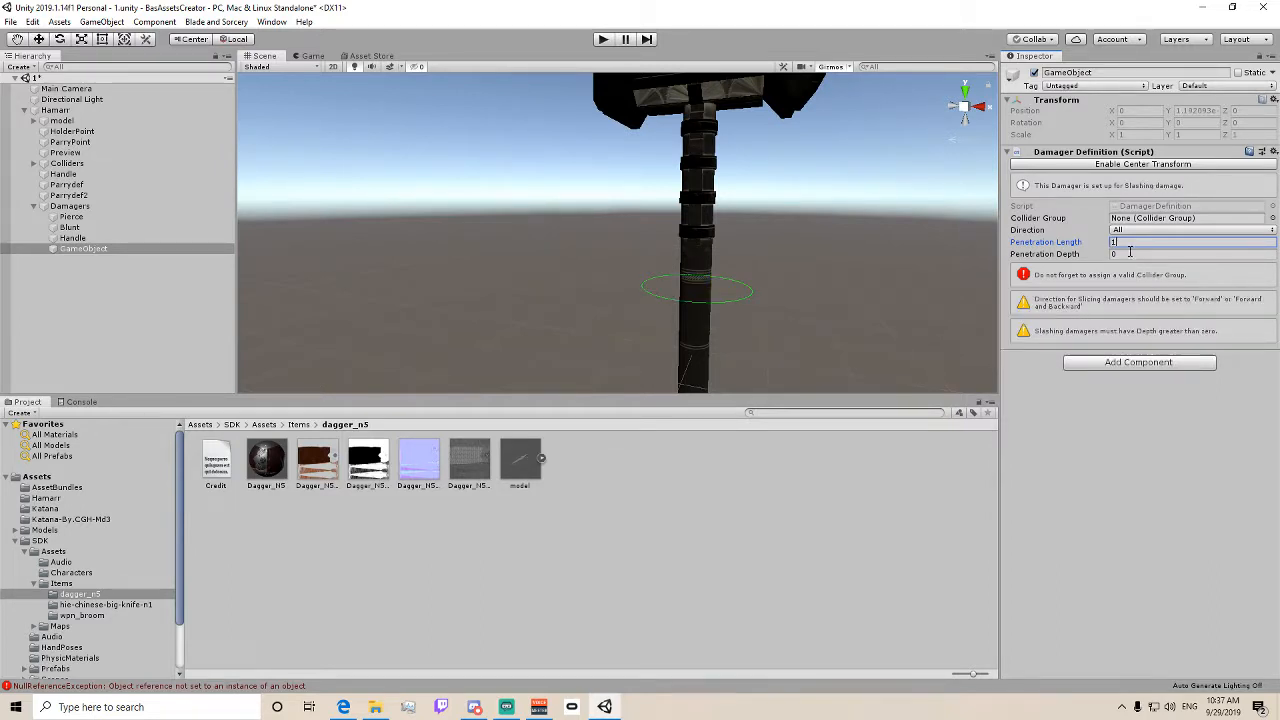
{"action": "left_click", "coordinate": [1130, 252]}
{"action": "type", "text": "0.2"}
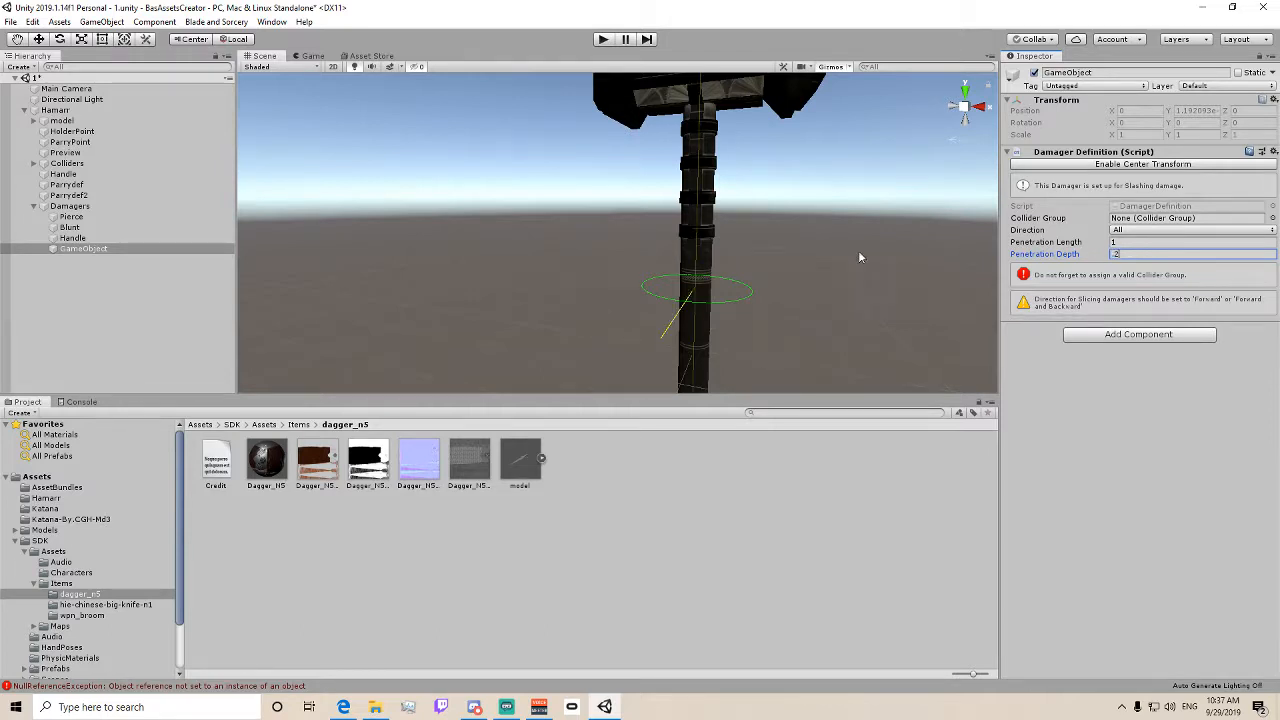
{"action": "right_click_drag", "start_coordinate": [858, 255], "coordinate": [362, 240]}
{"action": "key", "text": "f"}
{"action": "middle_click_drag", "start_coordinate": [357, 125], "coordinate": [402, 128]}
{"action": "scroll", "coordinate": [402, 130], "scroll_direction": "down", "scroll_amount": 4}
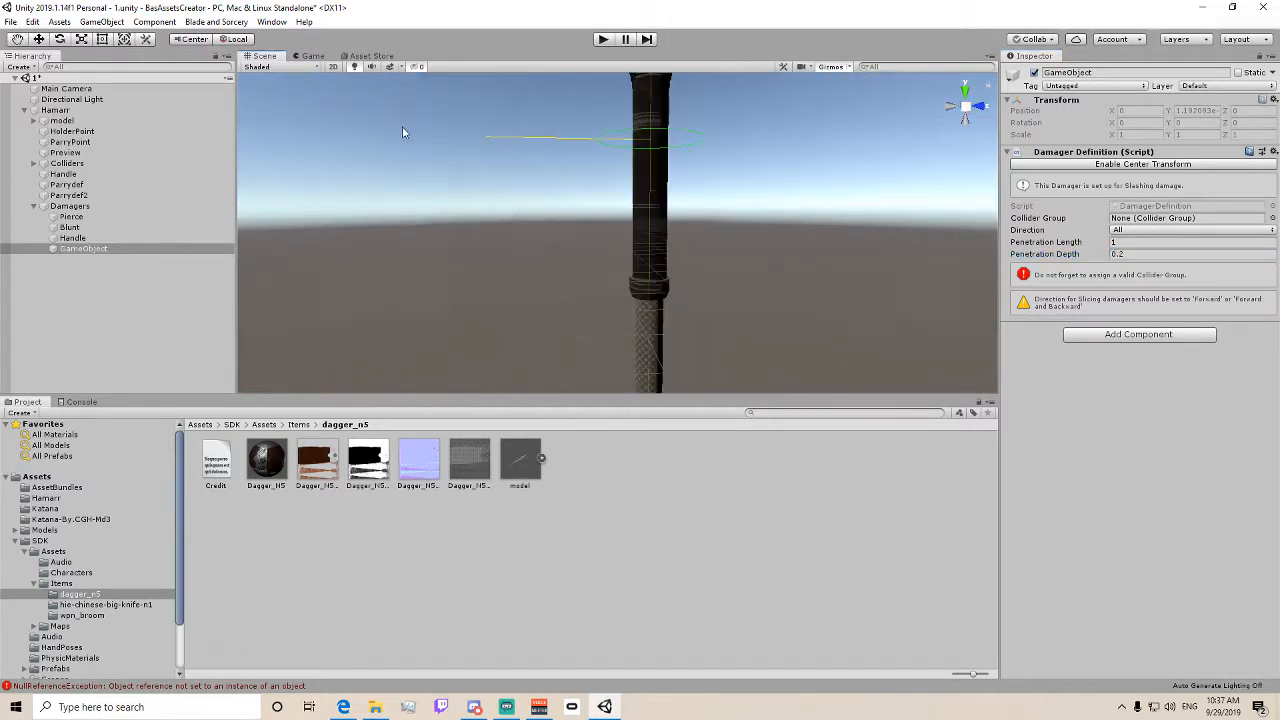
{"action": "scroll", "coordinate": [611, 149], "scroll_direction": "down", "scroll_amount": 4}
{"action": "middle_click_drag", "start_coordinate": [612, 149], "coordinate": [583, 207]}
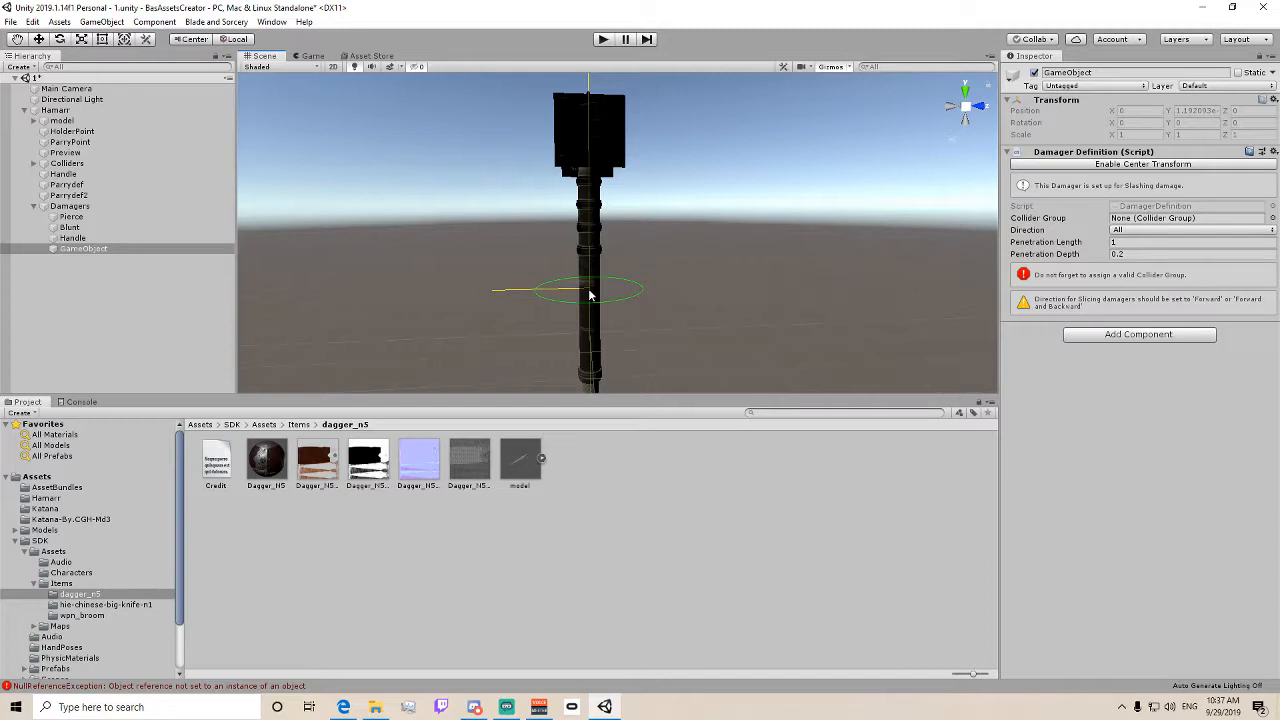
- Reduce the new damager's Penetration Depth to 0.025
{"action": "left_click", "coordinate": [1112, 255]}
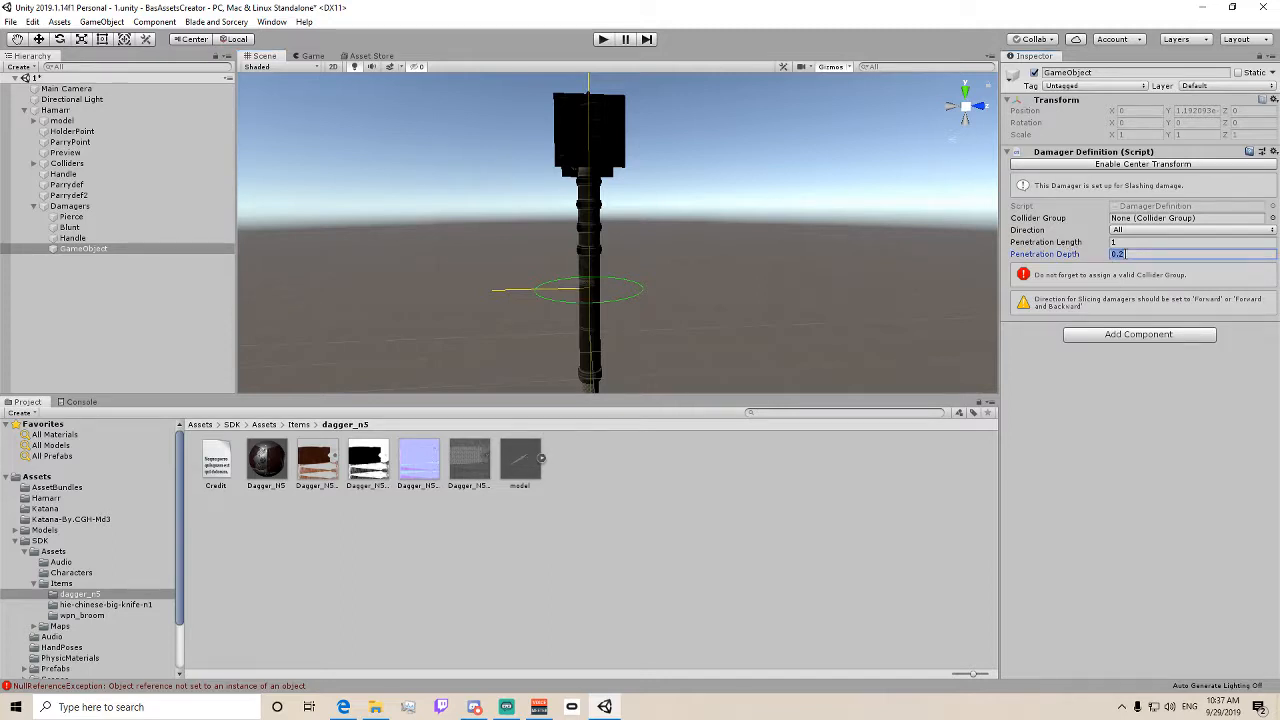
{"action": "type", "text": "025"}
{"action": "scroll", "coordinate": [819, 314], "scroll_direction": "up", "scroll_amount": 8}
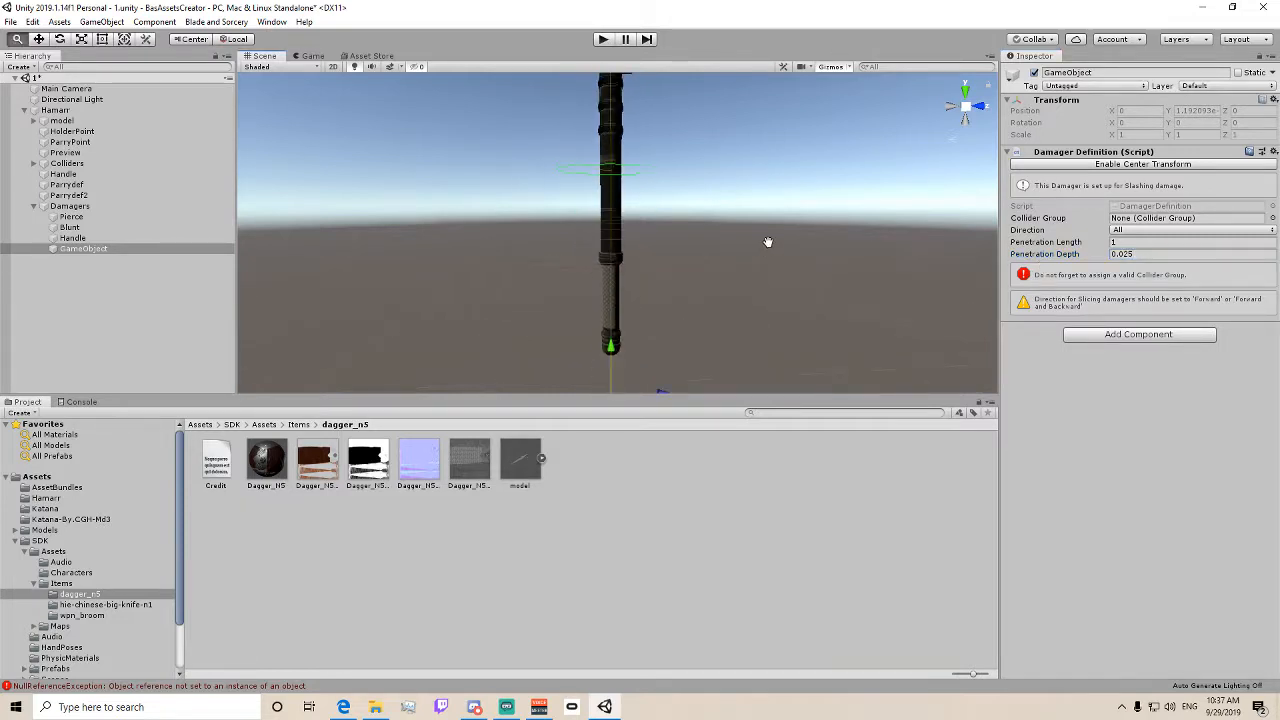
{"action": "scroll", "coordinate": [565, 210], "scroll_direction": "up", "scroll_amount": 4}
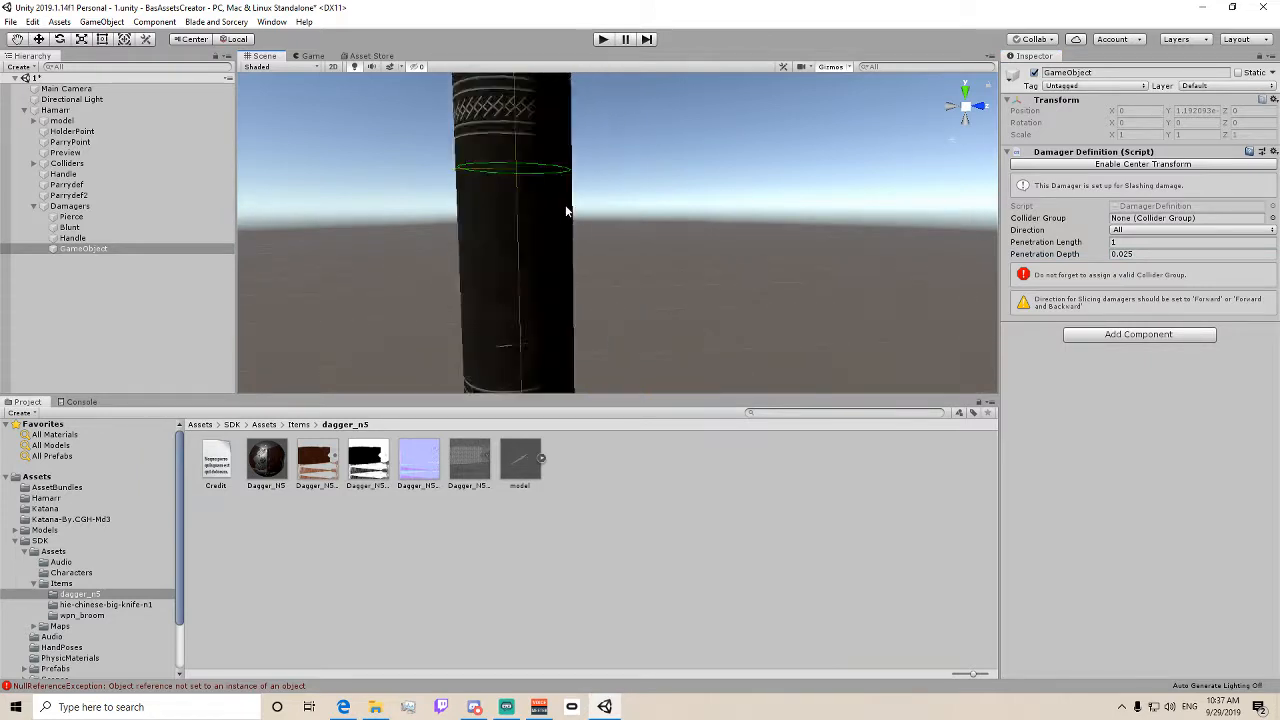
- Try the Forward direction on the new slashing damager, then switch it to Forward And Backward
{"action": "left_click", "coordinate": [1190, 230]}
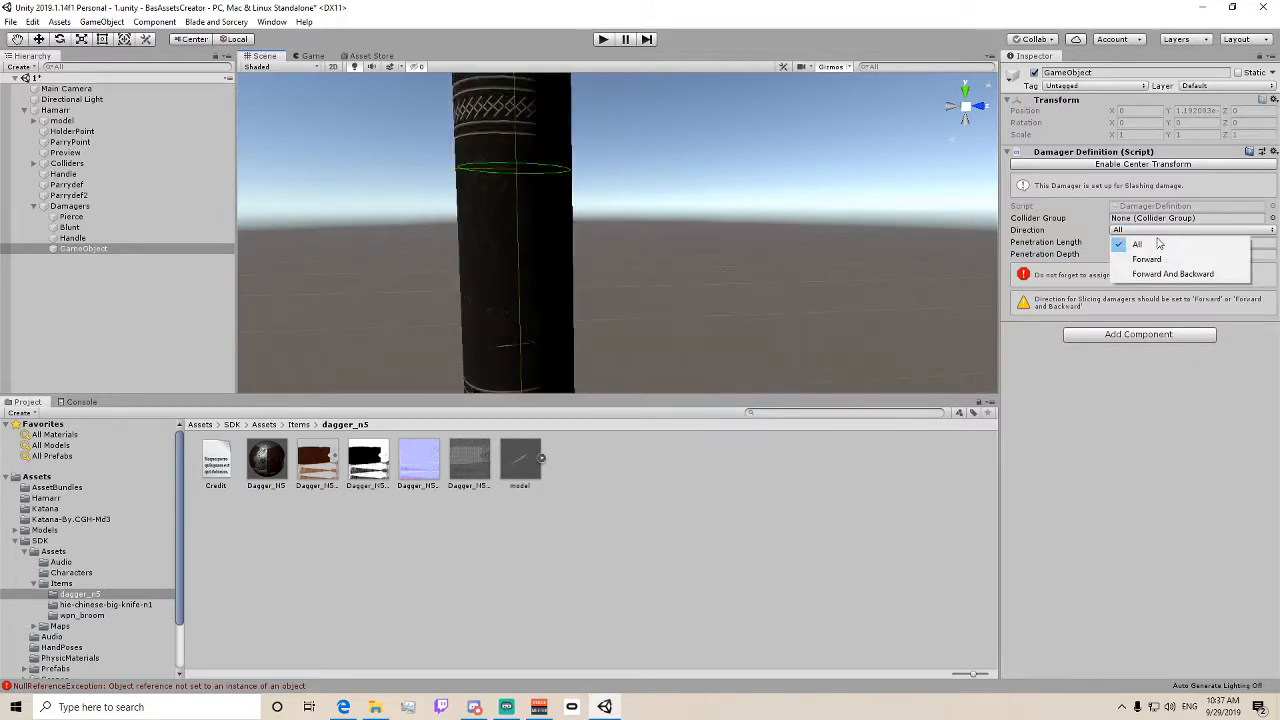
{"action": "left_click", "coordinate": [1130, 256]}
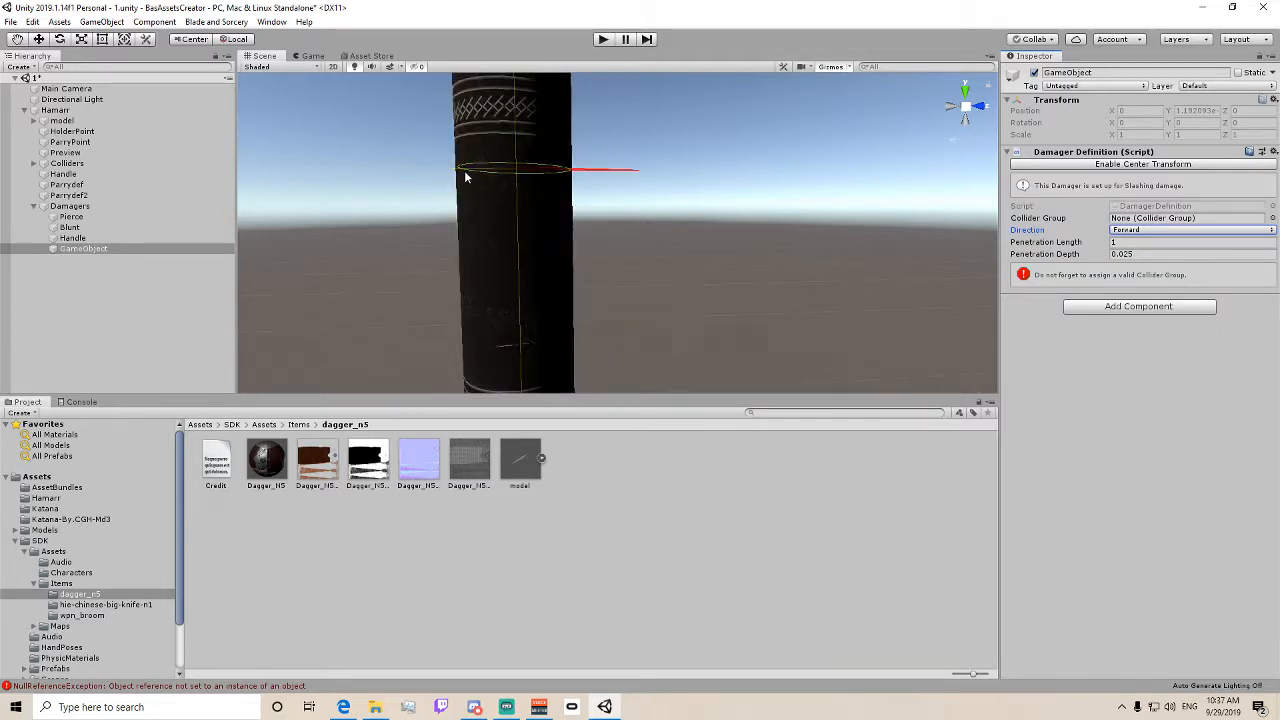
{"action": "middle_click_drag", "start_coordinate": [669, 166], "coordinate": [686, 191]}
{"action": "left_click", "coordinate": [1151, 238]}
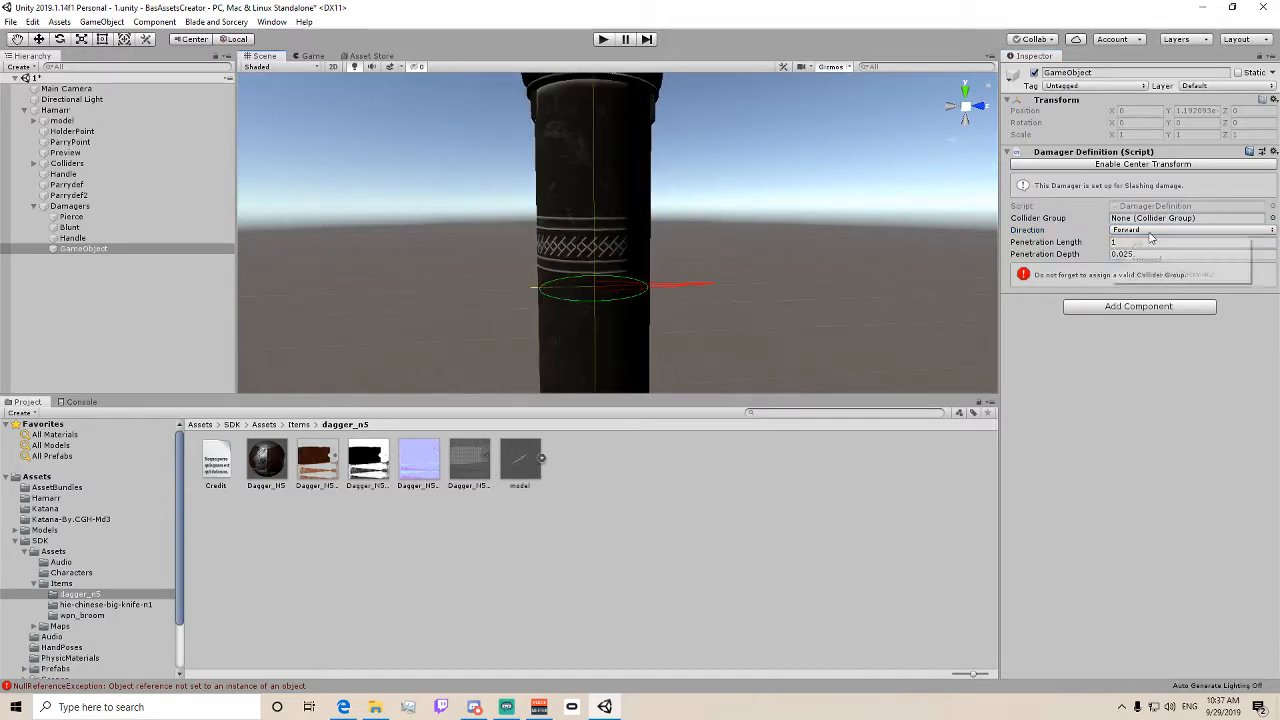
{"action": "left_click", "coordinate": [1160, 274]}
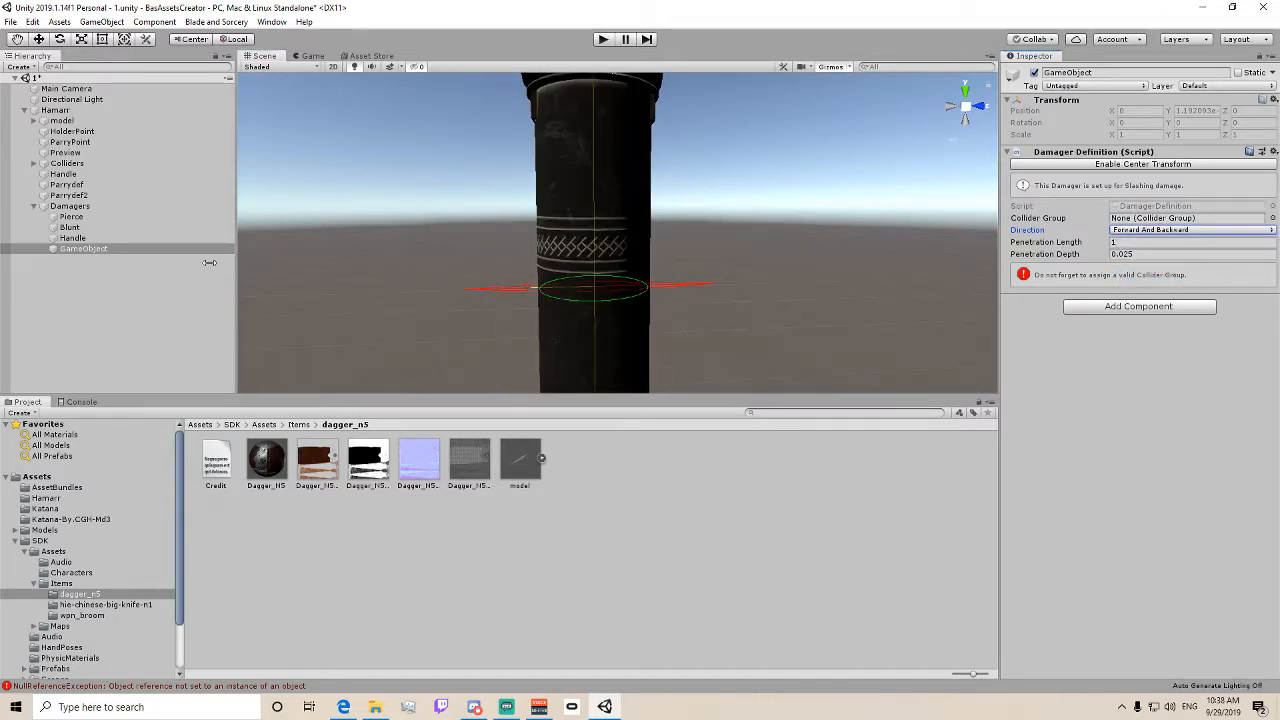
{"action": "scroll", "coordinate": [870, 258], "scroll_direction": "down", "scroll_amount": 4}
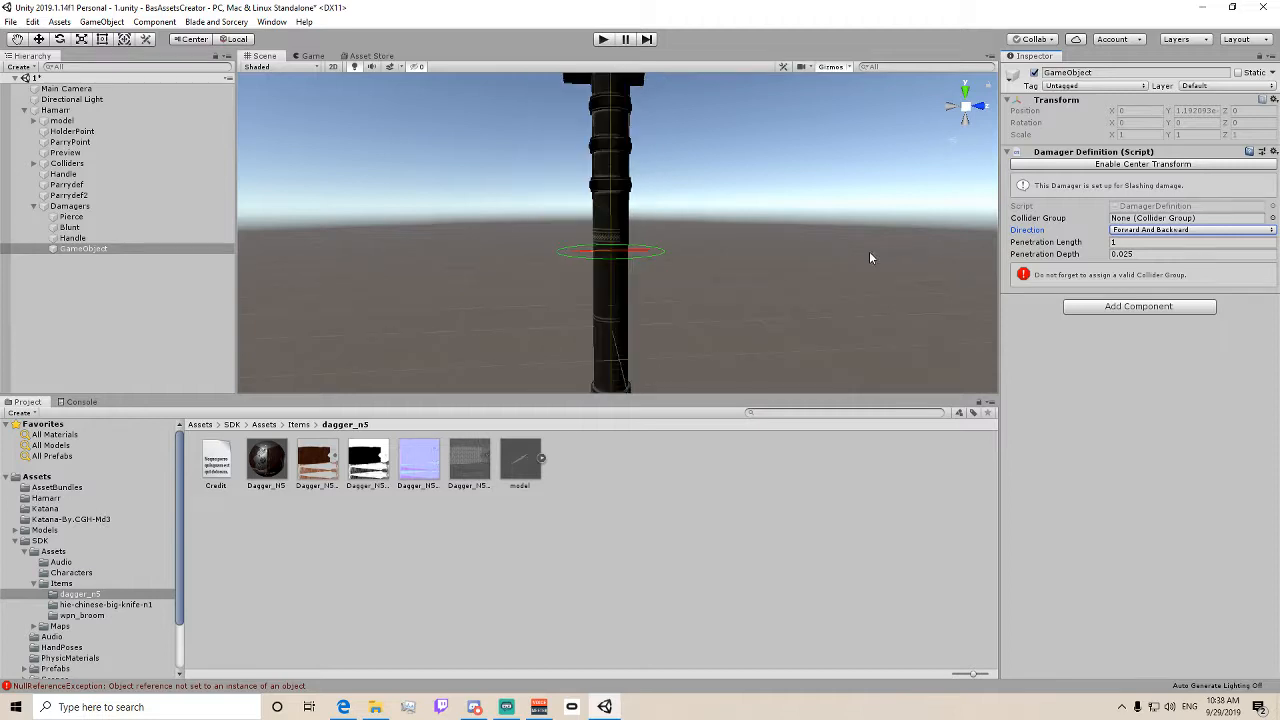
- Delete the unnamed example damager from the Damagers group
{"action": "left_click", "coordinate": [88, 262]}
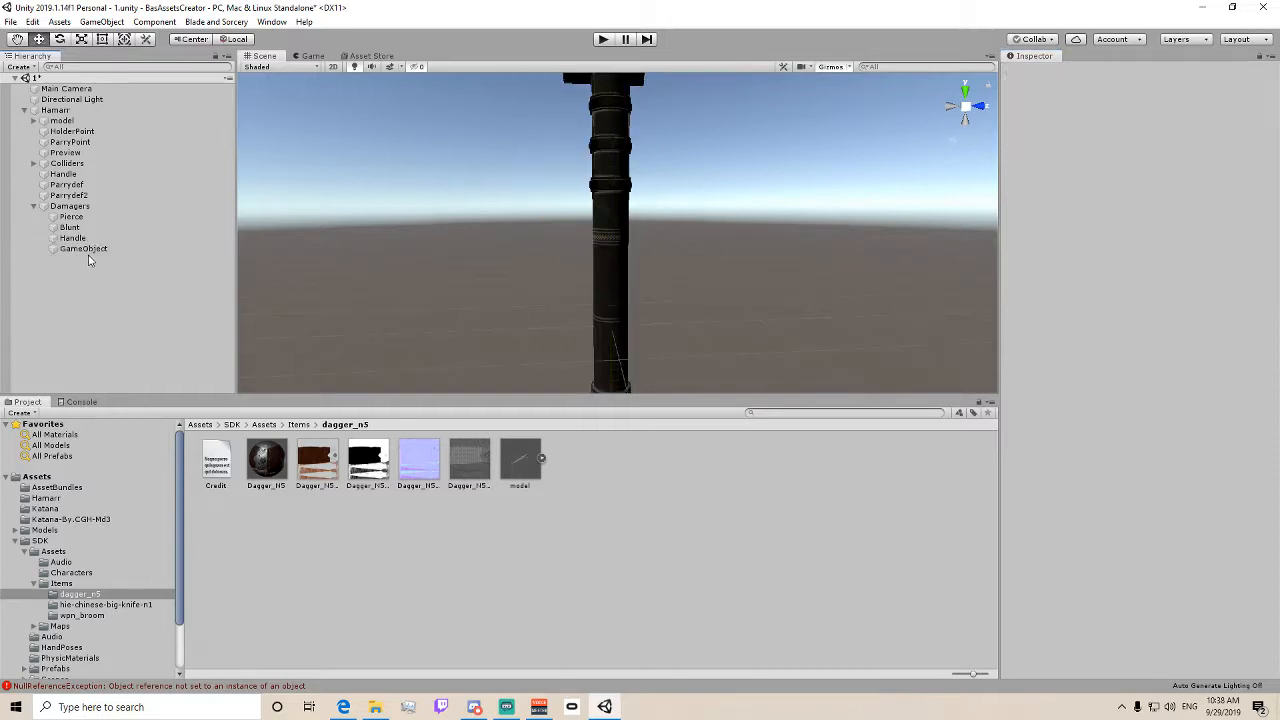
{"action": "left_click", "coordinate": [77, 249]}
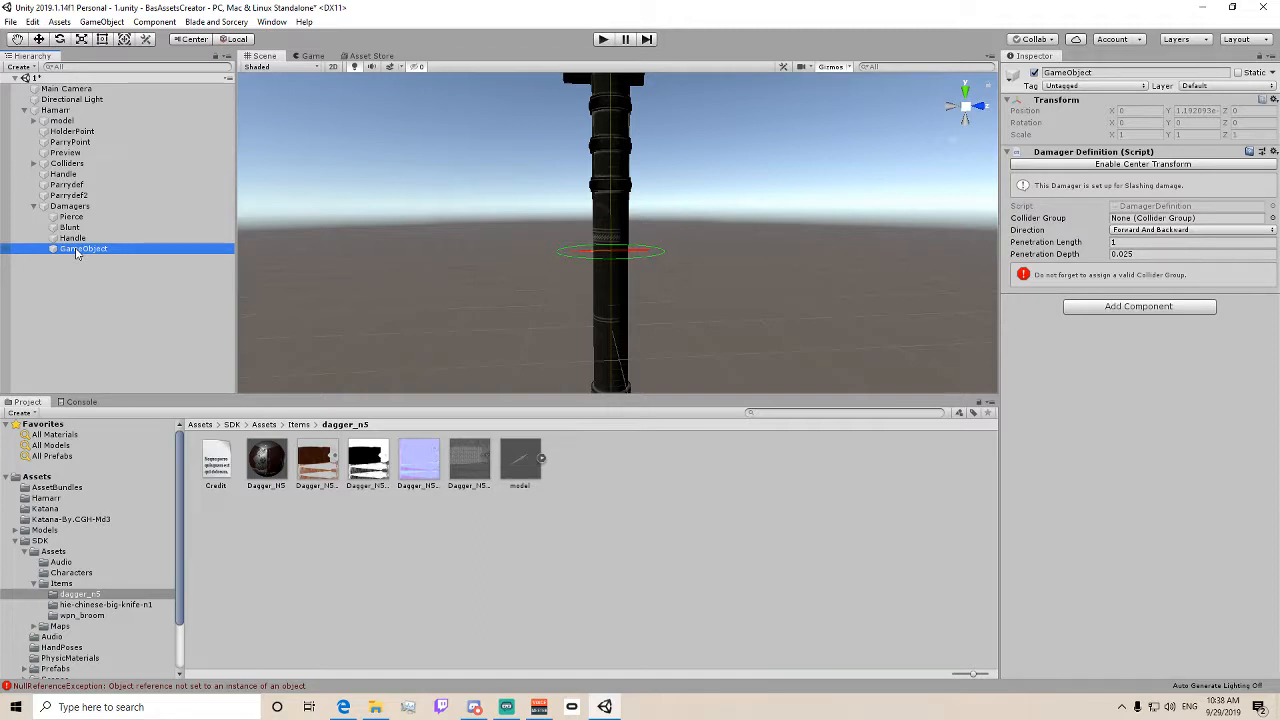
{"action": "key", "text": "Delete"}
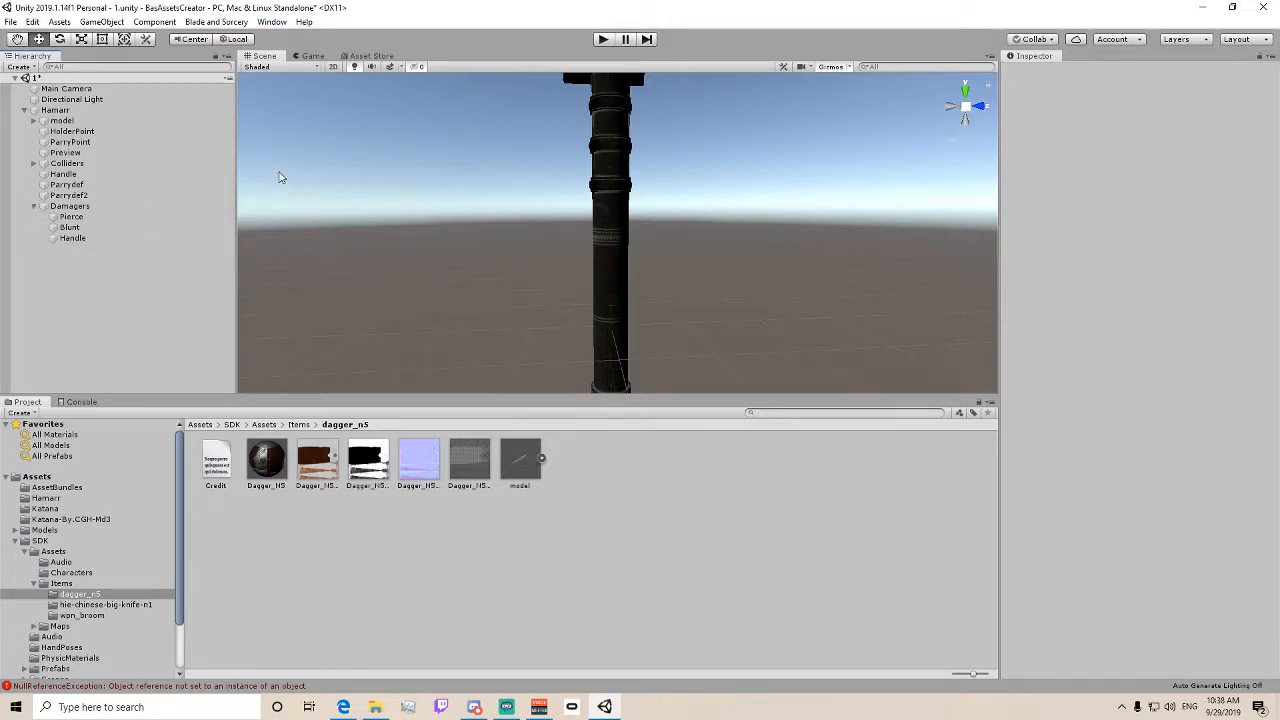
- Collapse the Damagers group and review Hamarr's Item Definition and its handle, parry, preview and holder child objects
{"action": "left_click", "coordinate": [33, 206]}
{"action": "left_click", "coordinate": [56, 110]}
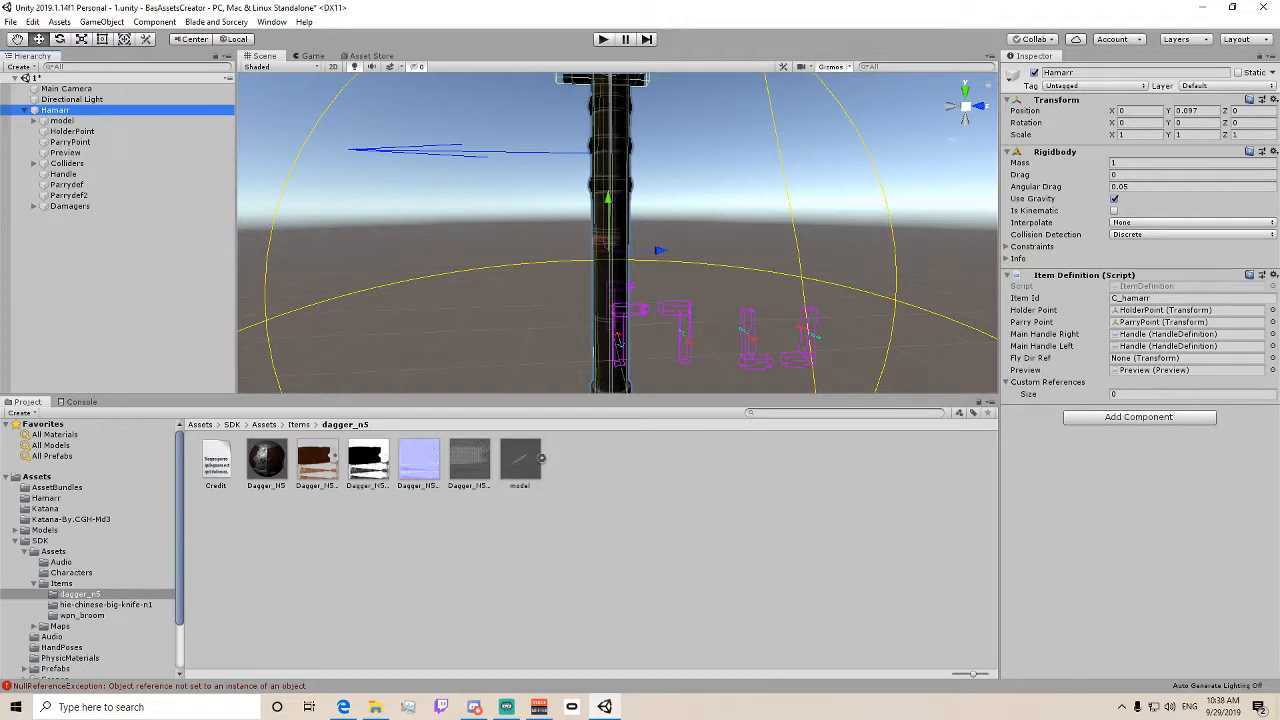
{"action": "right_click", "coordinate": [654, 218]}
{"action": "right_click_drag", "start_coordinate": [620, 216], "coordinate": [586, 263]}
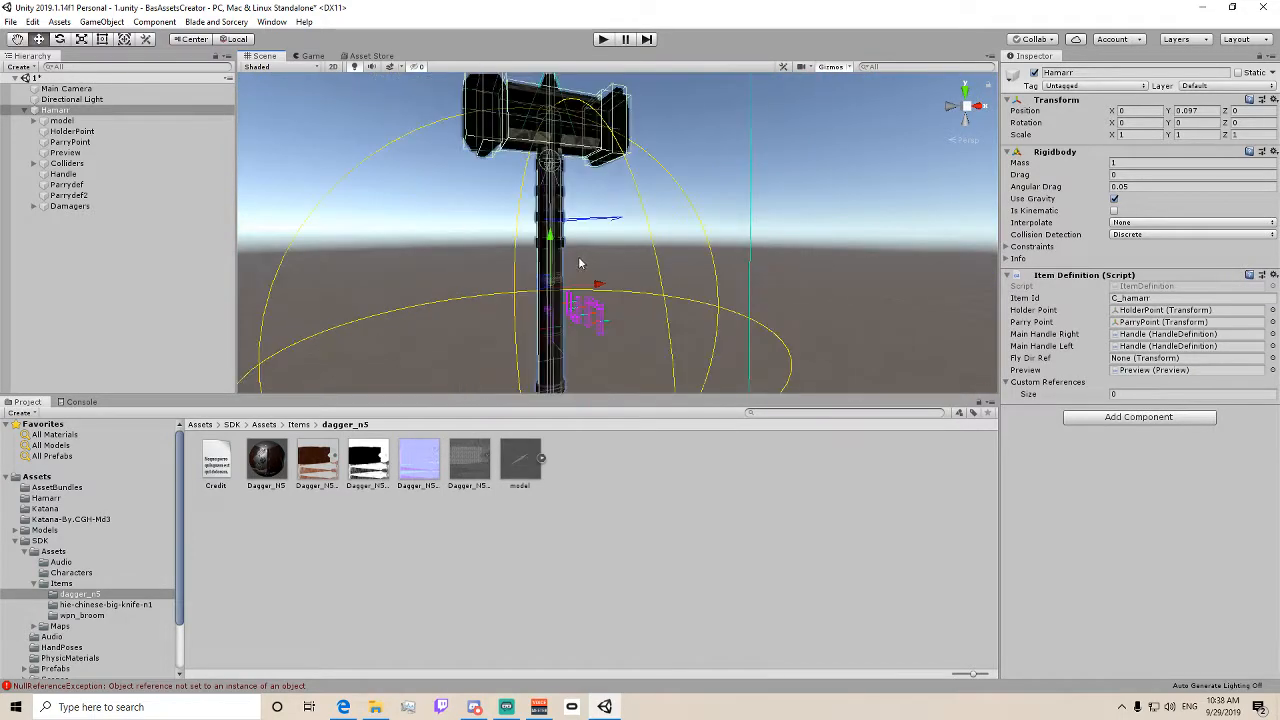
{"action": "left_click", "coordinate": [72, 205]}
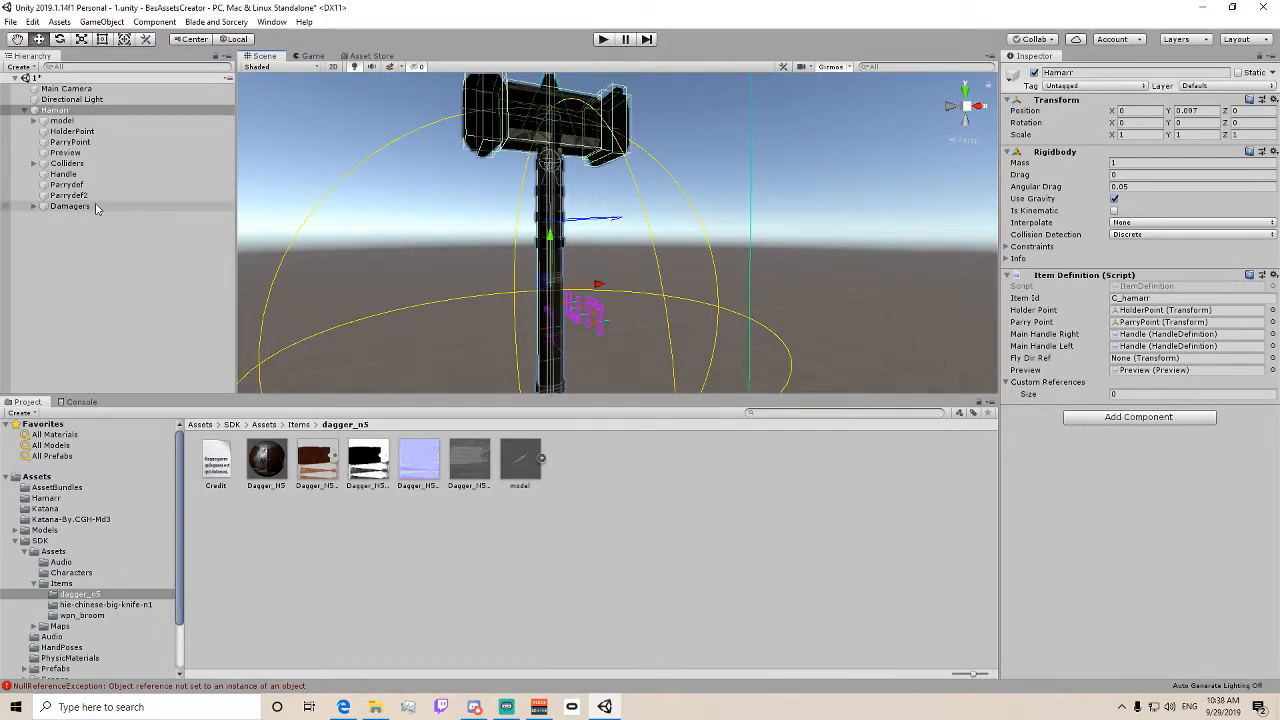
{"action": "left_click", "coordinate": [80, 196]}
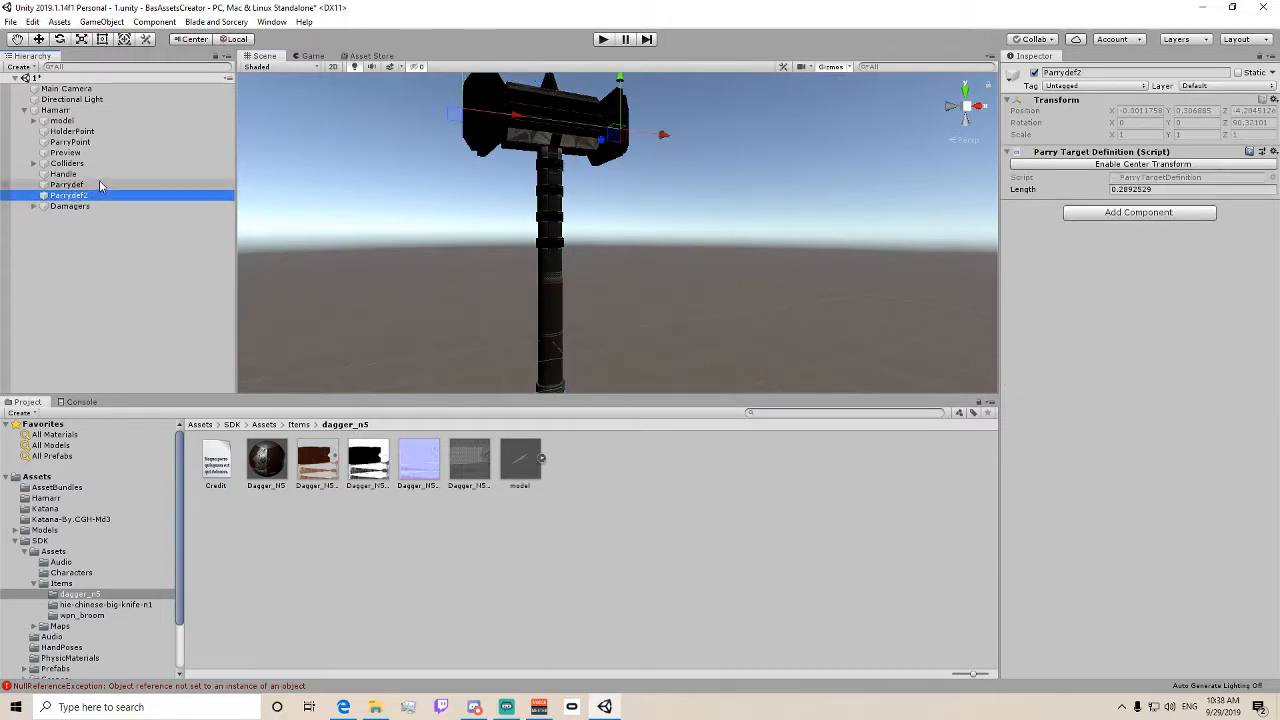
{"action": "left_click", "coordinate": [85, 174]}
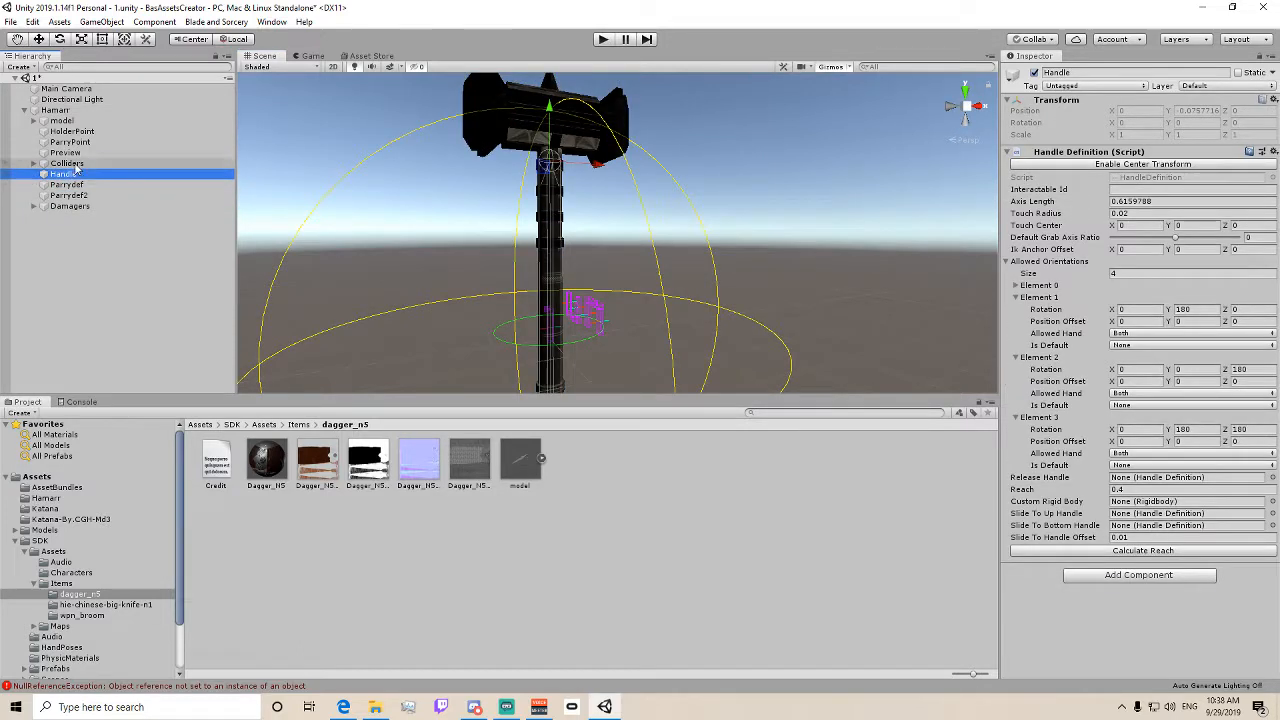
{"action": "left_click", "coordinate": [63, 152]}
{"action": "left_click", "coordinate": [72, 131]}
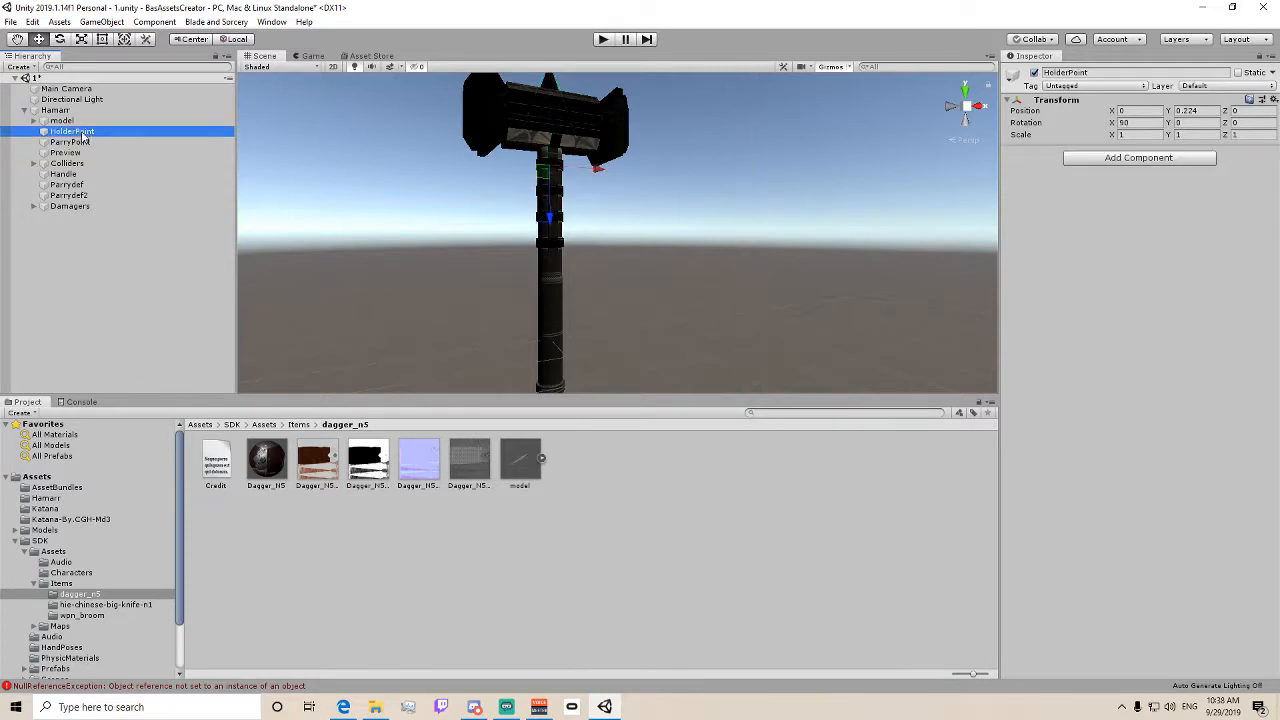
{"action": "left_click", "coordinate": [65, 143]}
- Create an empty object under Hamarr and name it FlyRef
{"action": "left_click", "coordinate": [55, 110]}
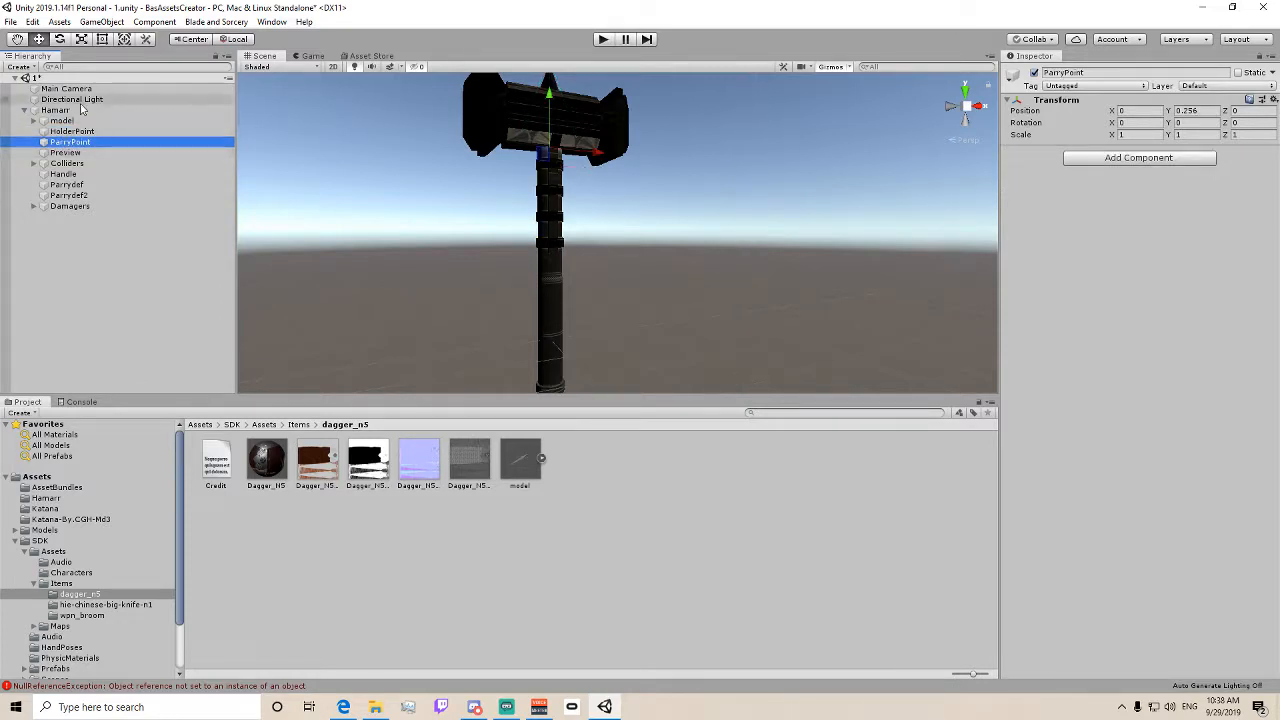
{"action": "right_click", "coordinate": [55, 112]}
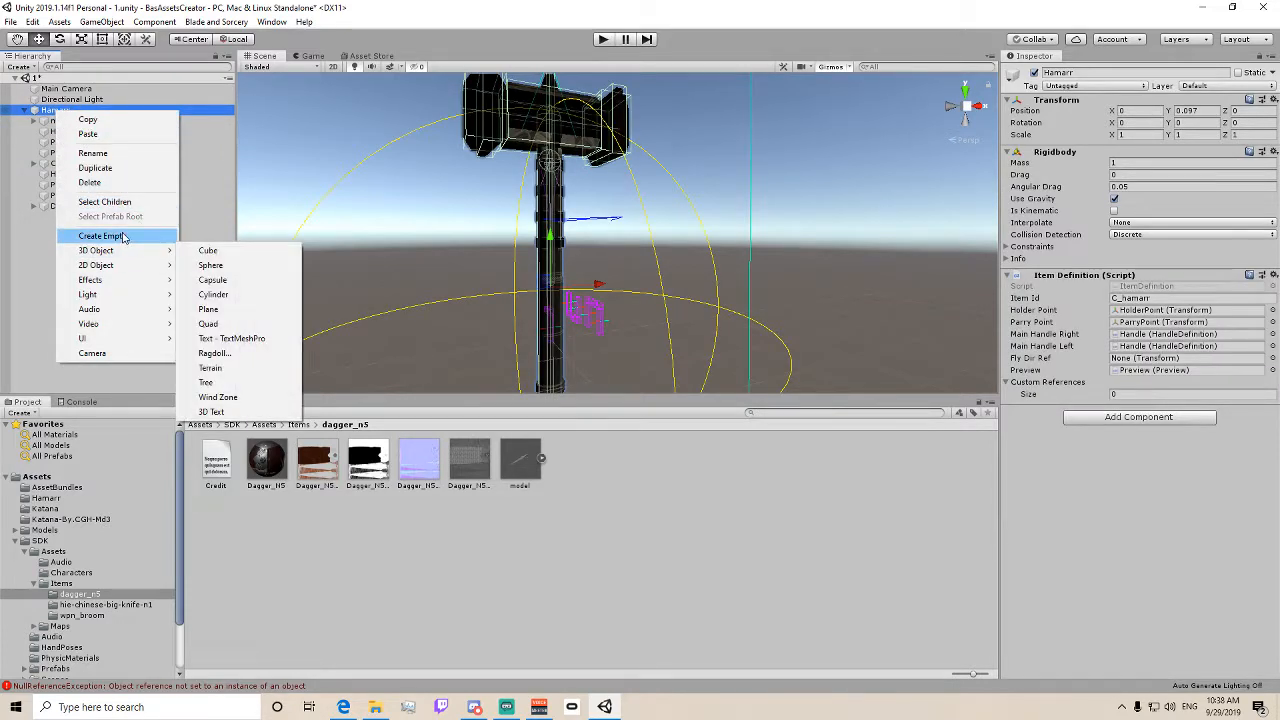
{"action": "left_click", "coordinate": [122, 235]}
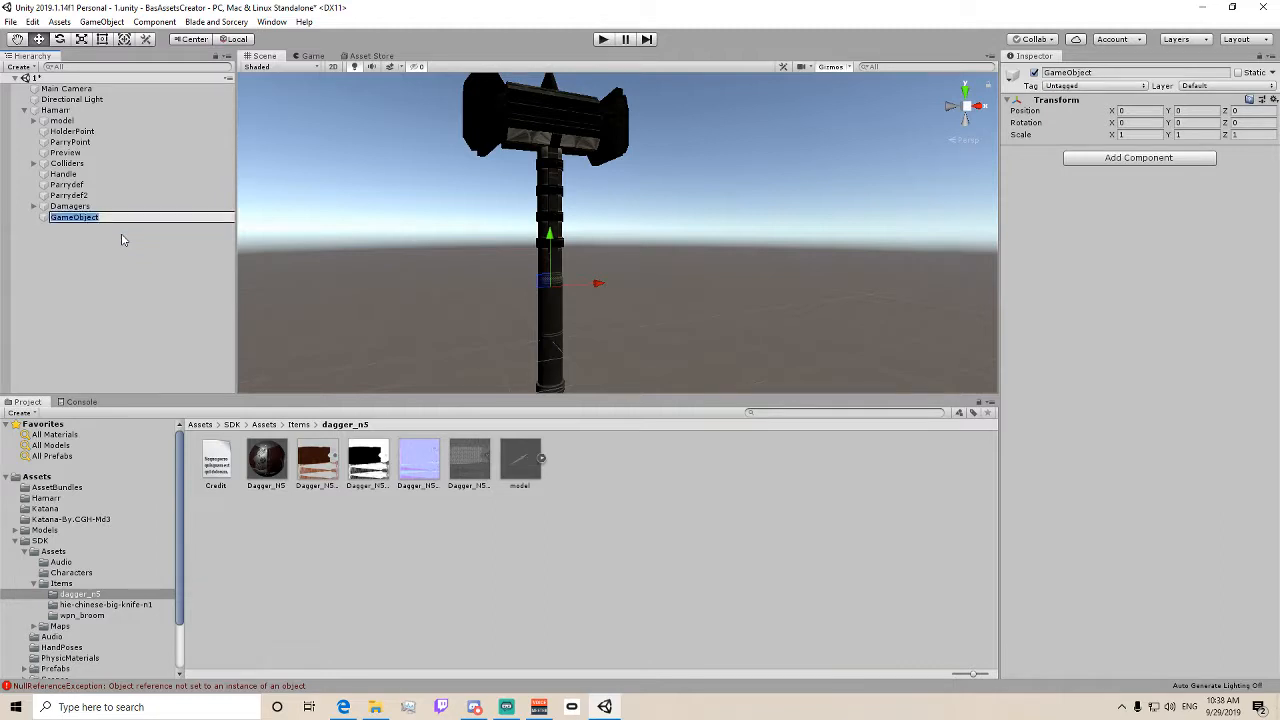
{"action": "type", "text": "FlyRef"}
{"action": "key", "text": "Return"}
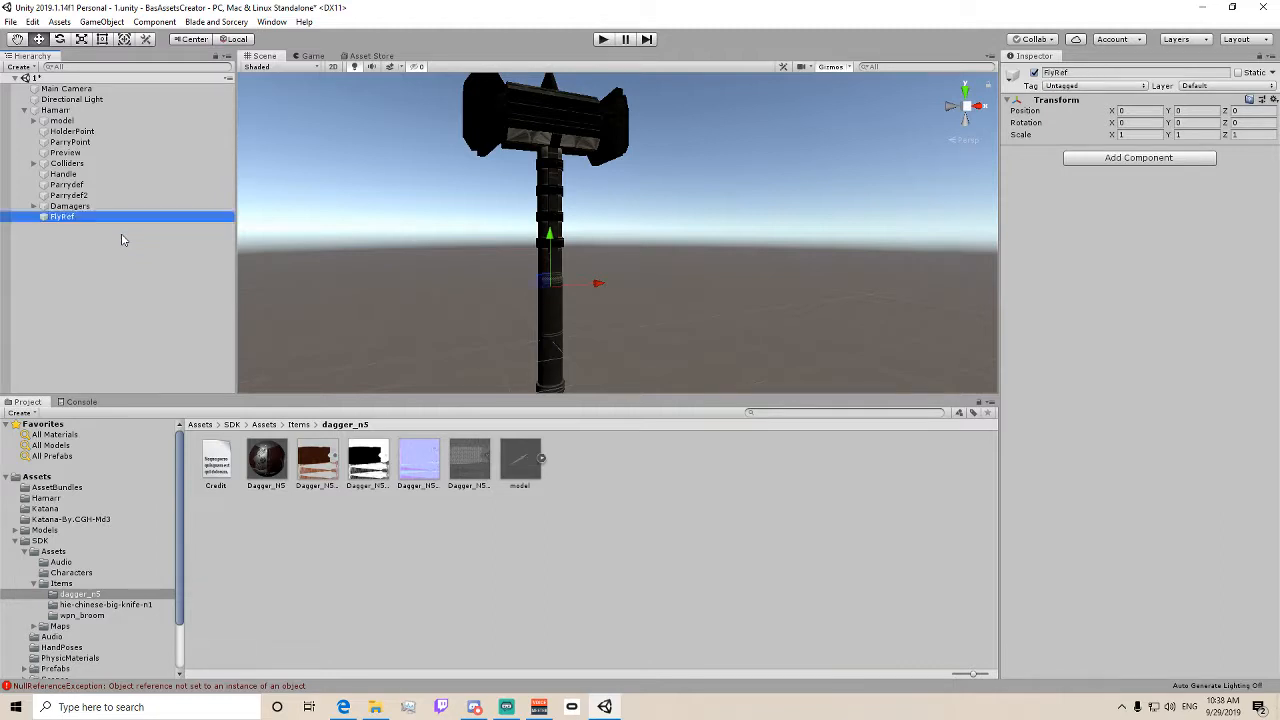
{"action": "left_click", "coordinate": [1130, 158]}
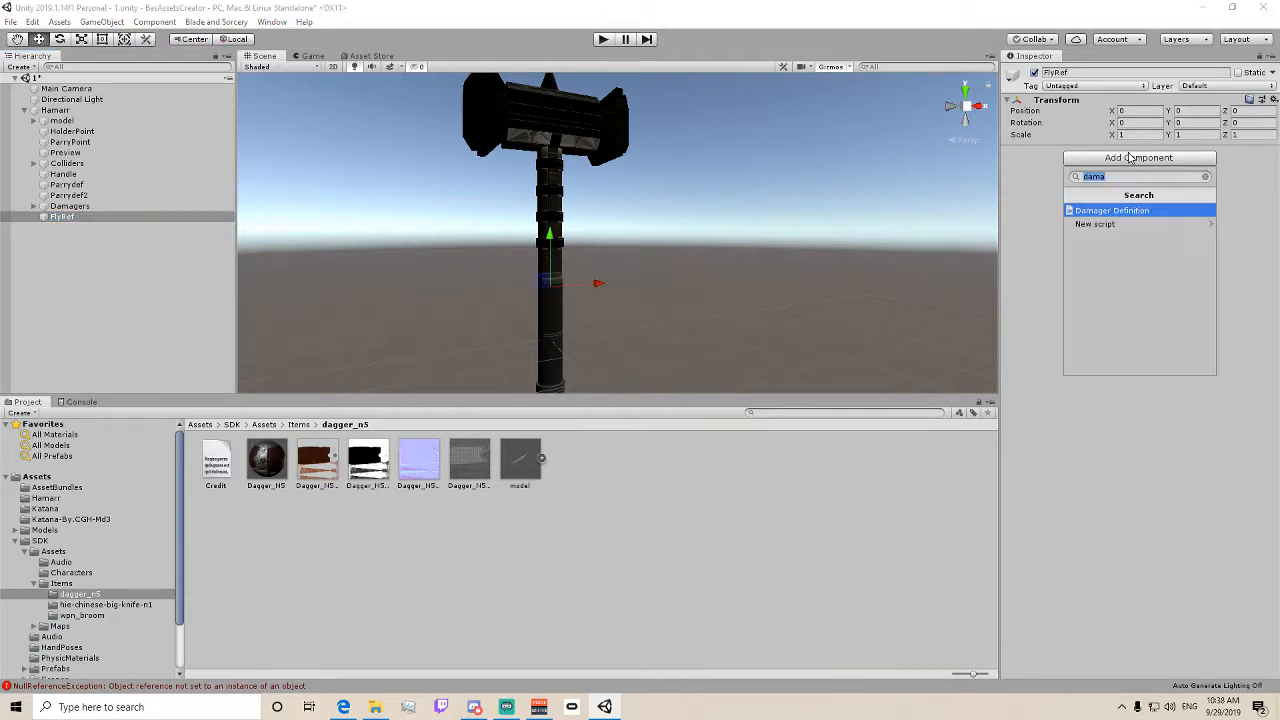
{"action": "type", "text": "fly"}
{"action": "key", "text": "BackSpace"}
{"action": "key", "text": "BackSpace"}
{"action": "key", "text": "BackSpace"}
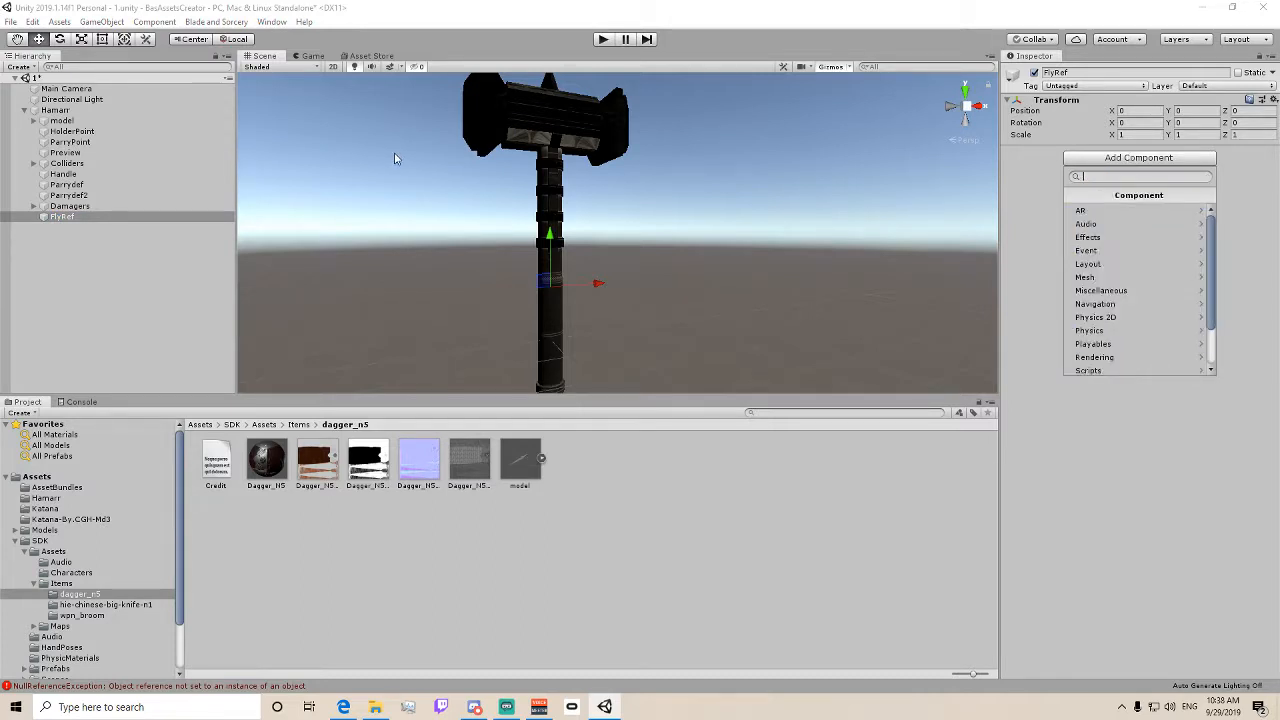
{"action": "left_click", "coordinate": [494, 276]}
- Raise FlyRef along the hammer's vertical axis into the head, to a Y position of about 0.321
{"action": "left_click_drag", "start_coordinate": [547, 252], "coordinate": [549, 98]}
{"action": "middle_click_drag", "start_coordinate": [549, 98], "coordinate": [516, 260]}
{"action": "left_click_drag", "start_coordinate": [511, 325], "coordinate": [511, 307]}
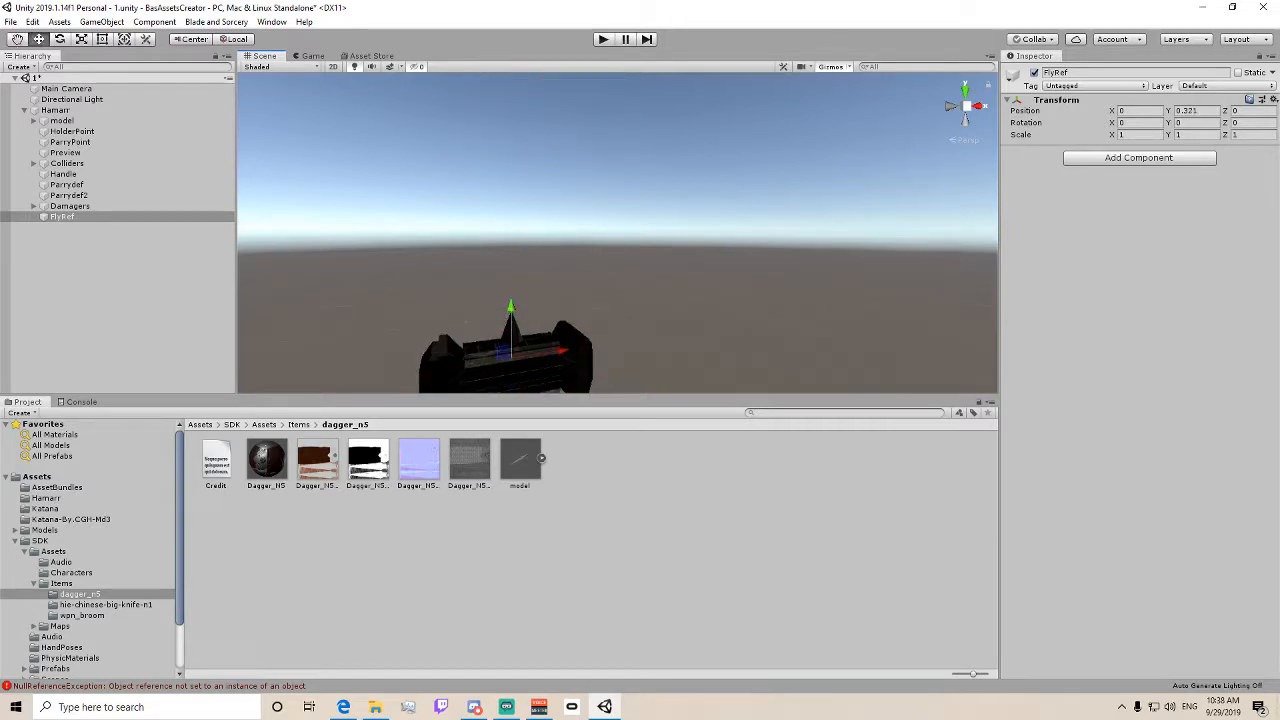
- Set FlyRef's X rotation to 270 so its forward axis points up along the hammer
{"action": "left_click", "coordinate": [1203, 124]}
{"action": "left_click", "coordinate": [1136, 124]}
{"action": "type", "text": "90"}
{"action": "key", "text": "BackSpace"}
{"action": "key", "text": "BackSpace"}
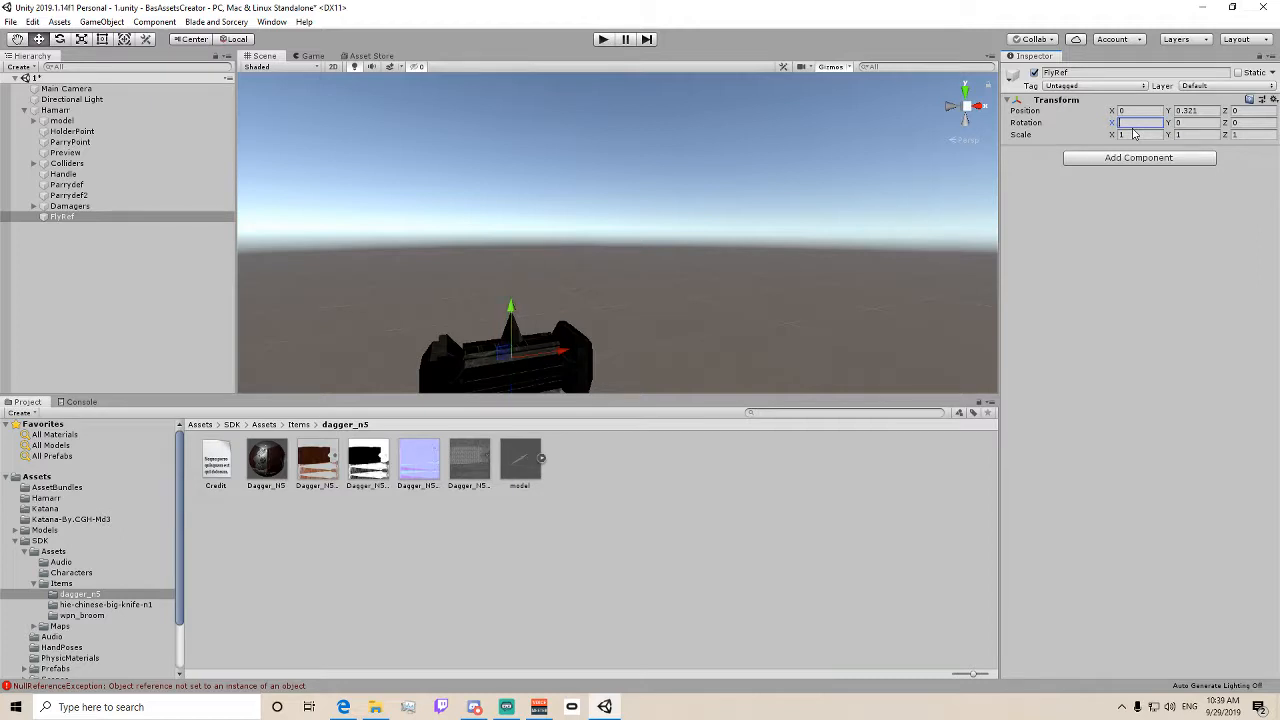
{"action": "type", "text": "2740"}
{"action": "key", "text": "BackSpace"}
{"action": "key", "text": "BackSpace"}
{"action": "type", "text": "0"}
{"action": "middle_click_drag", "start_coordinate": [458, 262], "coordinate": [511, 258]}
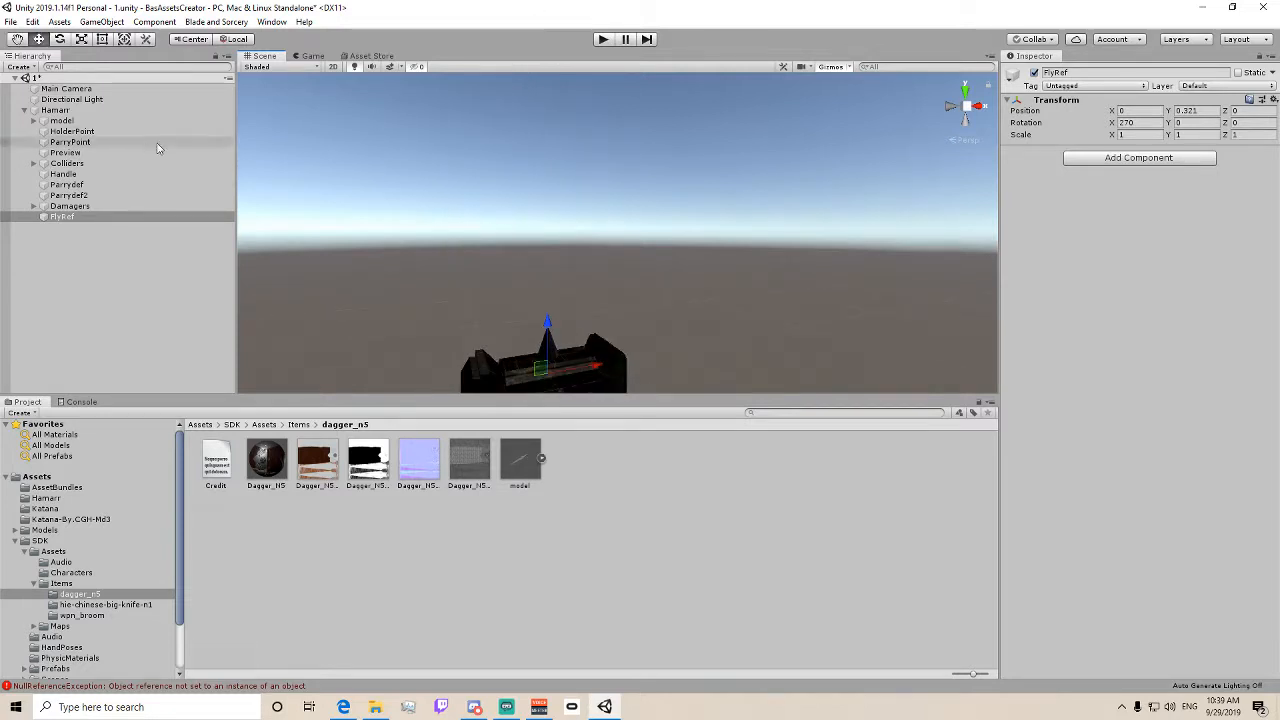
- Assign FlyRef as the Fly Dir Ref in Hamarr's Item Definition and deselect the hammer
{"action": "left_click", "coordinate": [56, 110]}
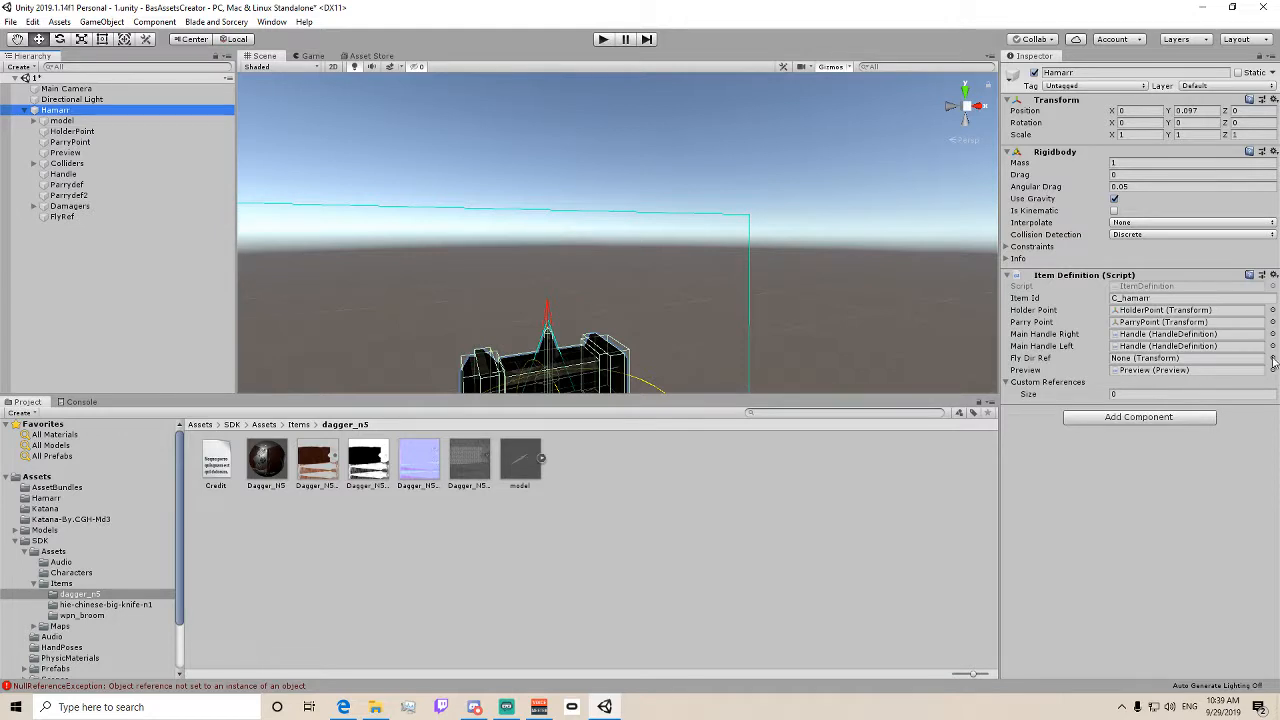
{"action": "left_click_drag", "start_coordinate": [62, 216], "coordinate": [1123, 366]}
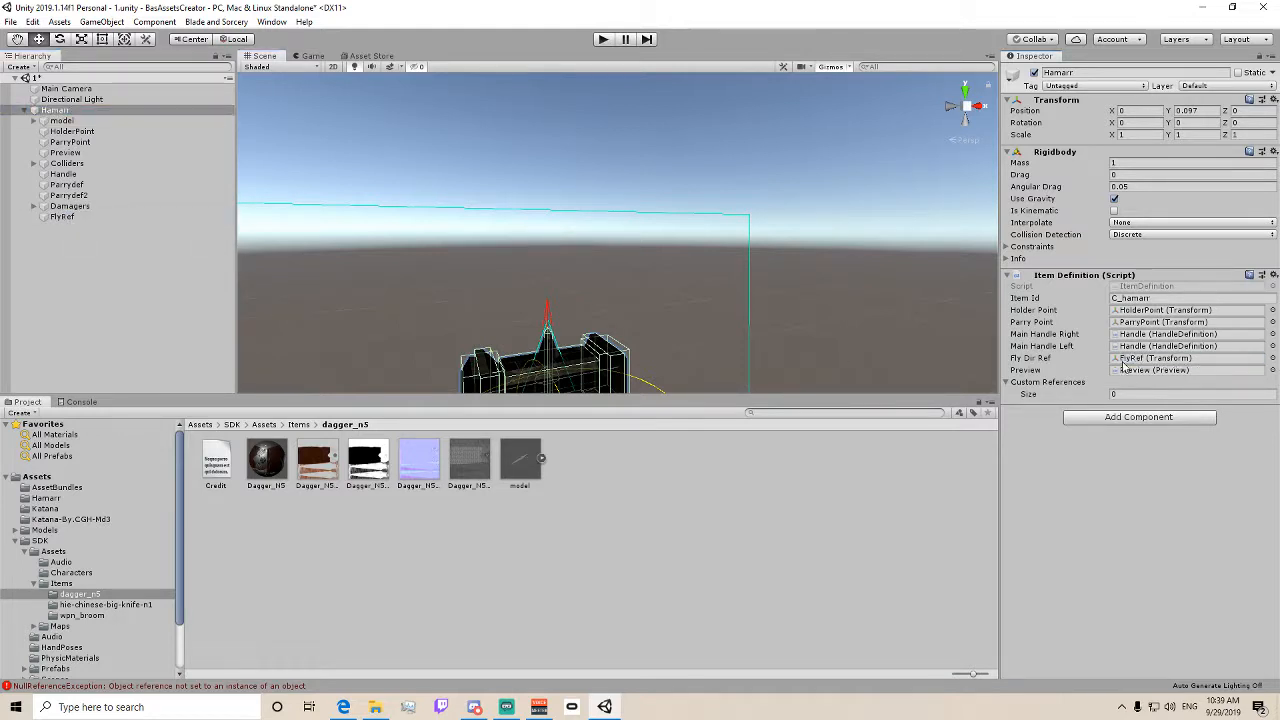
{"action": "middle_click_drag", "start_coordinate": [765, 323], "coordinate": [774, 272]}
{"action": "scroll", "coordinate": [774, 272], "scroll_direction": "down", "scroll_amount": 1}
{"action": "left_click", "coordinate": [788, 257]}
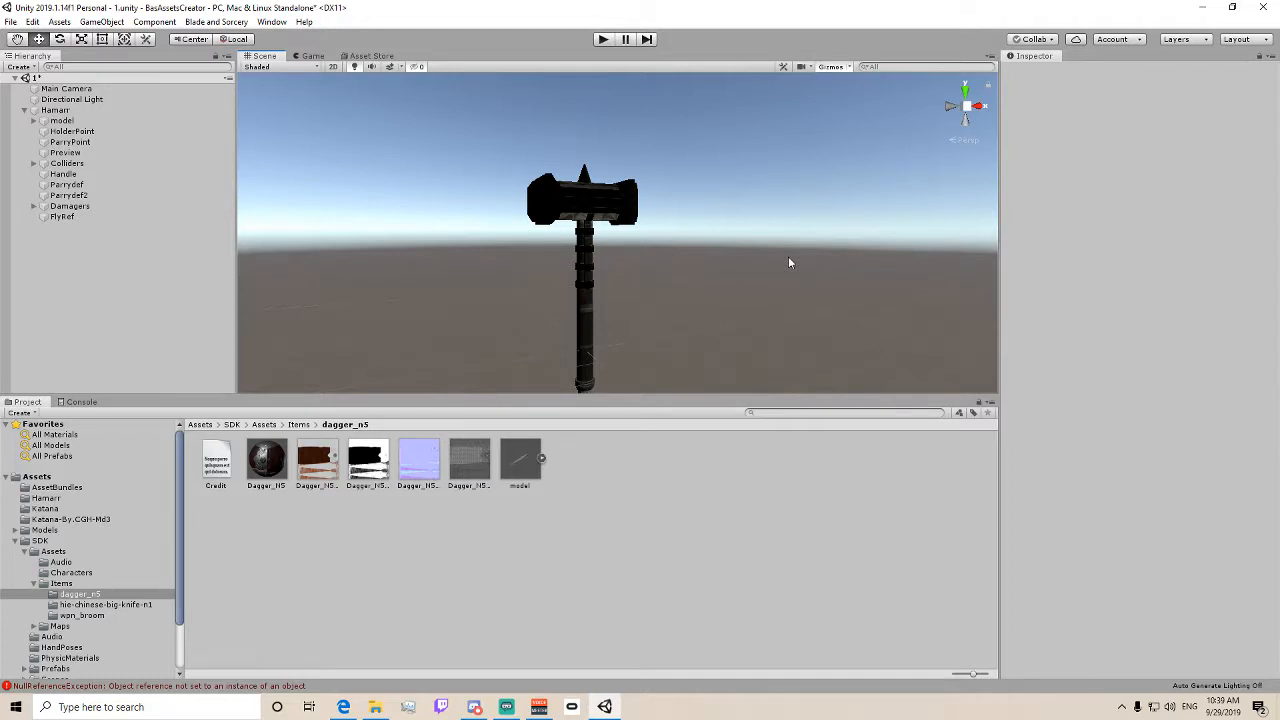
- Place the Valk1 prefab from the ValkSpear folder in the scene and examine its two Handle objects
{"action": "left_click", "coordinate": [44, 477]}
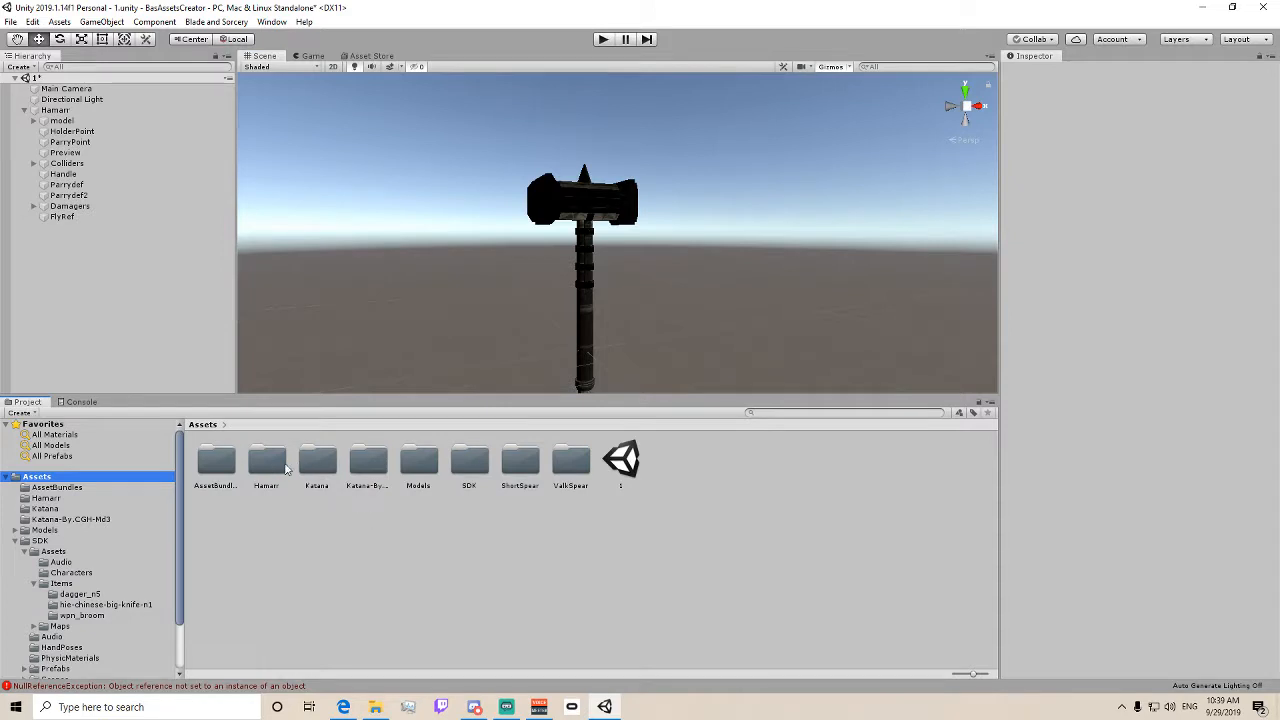
{"action": "double_click", "coordinate": [570, 478]}
{"action": "left_click_drag", "start_coordinate": [266, 458], "coordinate": [358, 320]}
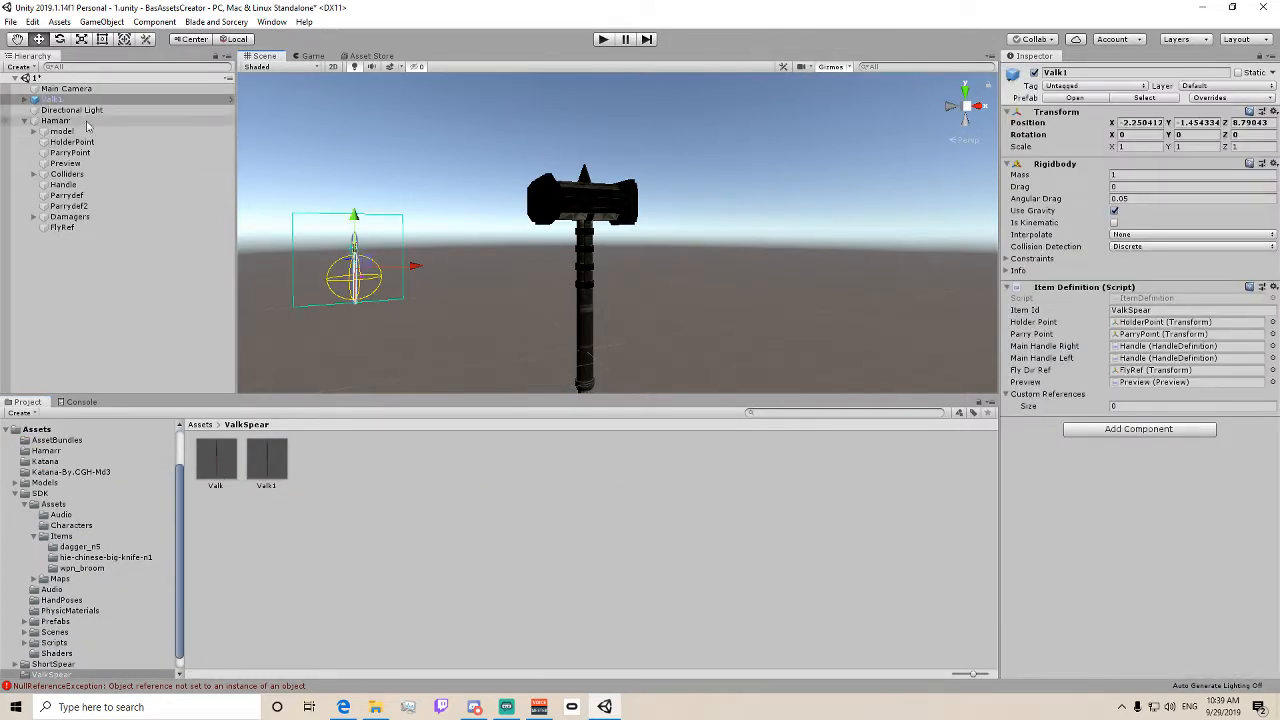
{"action": "left_click", "coordinate": [32, 100]}
{"action": "left_click", "coordinate": [27, 100]}
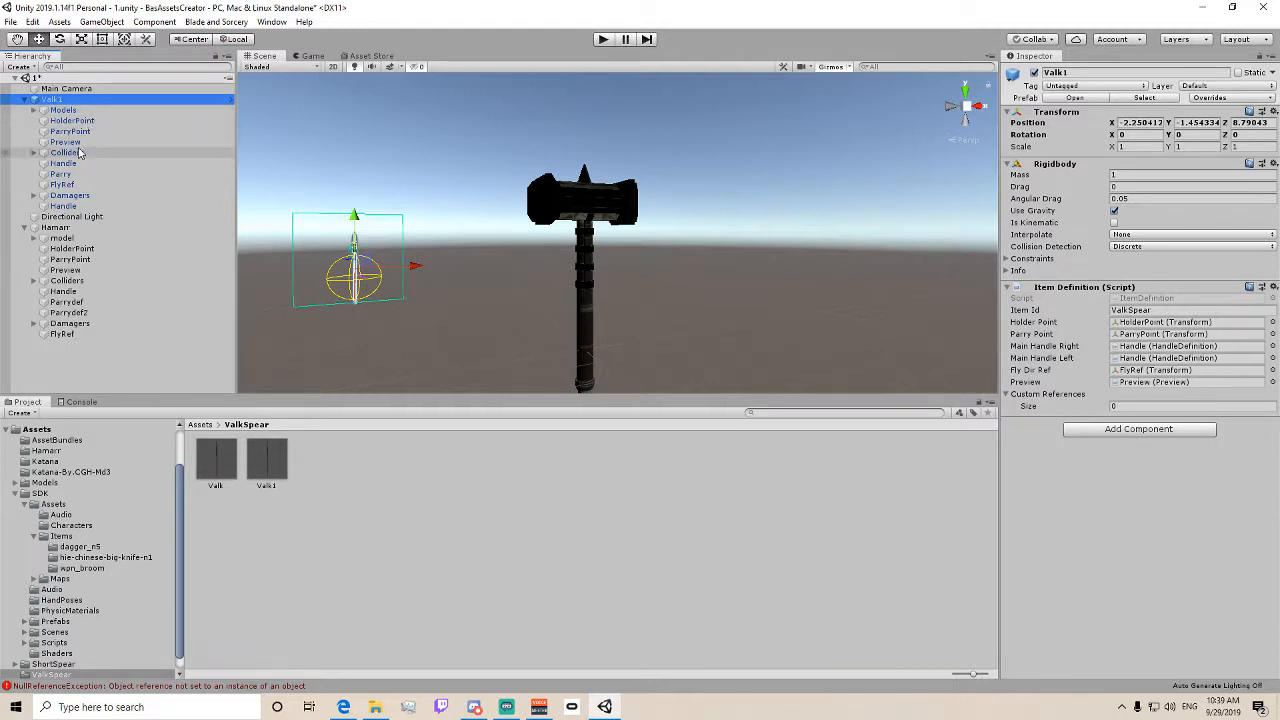
{"action": "left_click", "coordinate": [63, 205]}
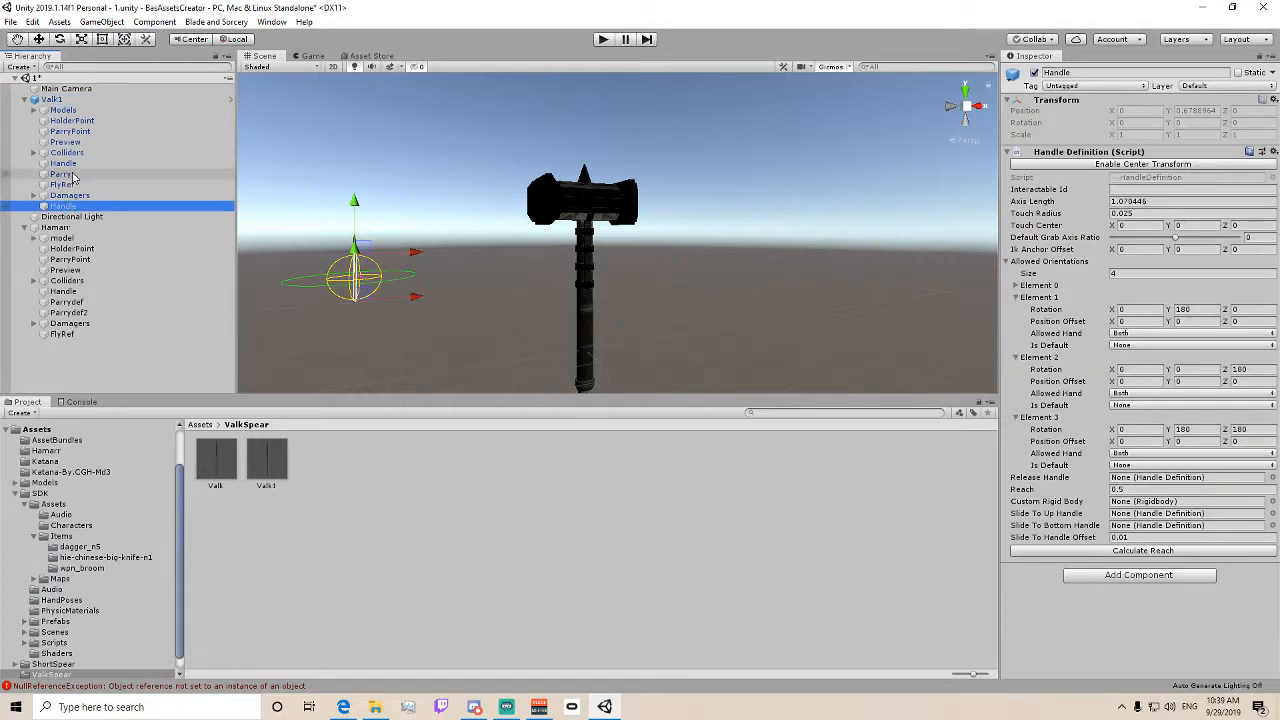
{"action": "left_click", "coordinate": [74, 167]}
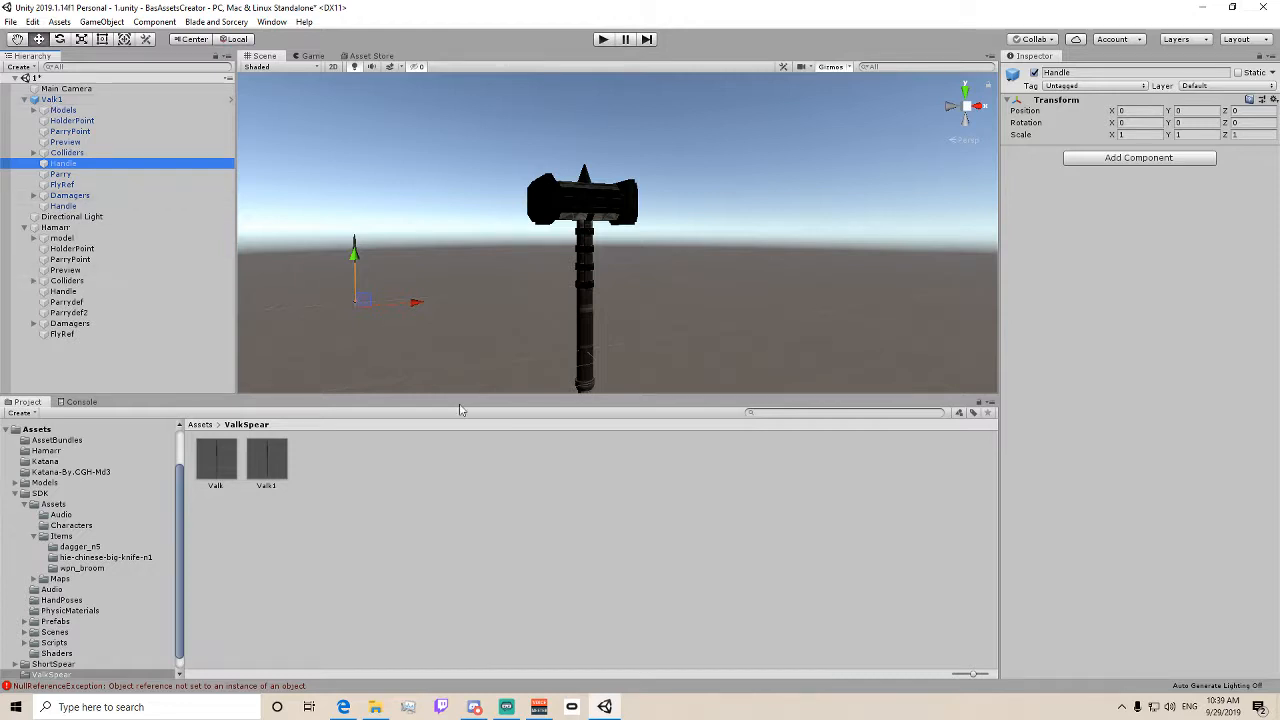
- Place the Valk prefab in the scene, set its position to 0, 0, 0 and compare it with the hammer
{"action": "left_click_drag", "start_coordinate": [215, 457], "coordinate": [450, 289]}
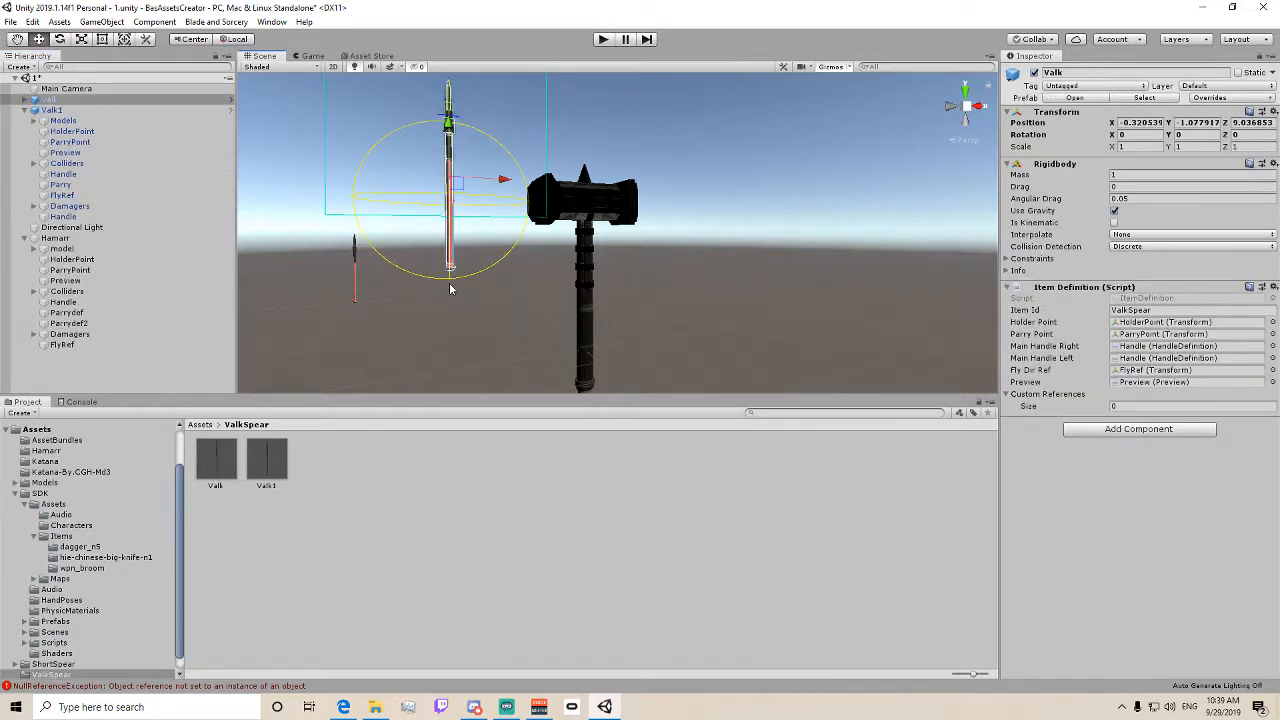
{"action": "left_click", "coordinate": [1140, 122]}
{"action": "type", "text": "0"}
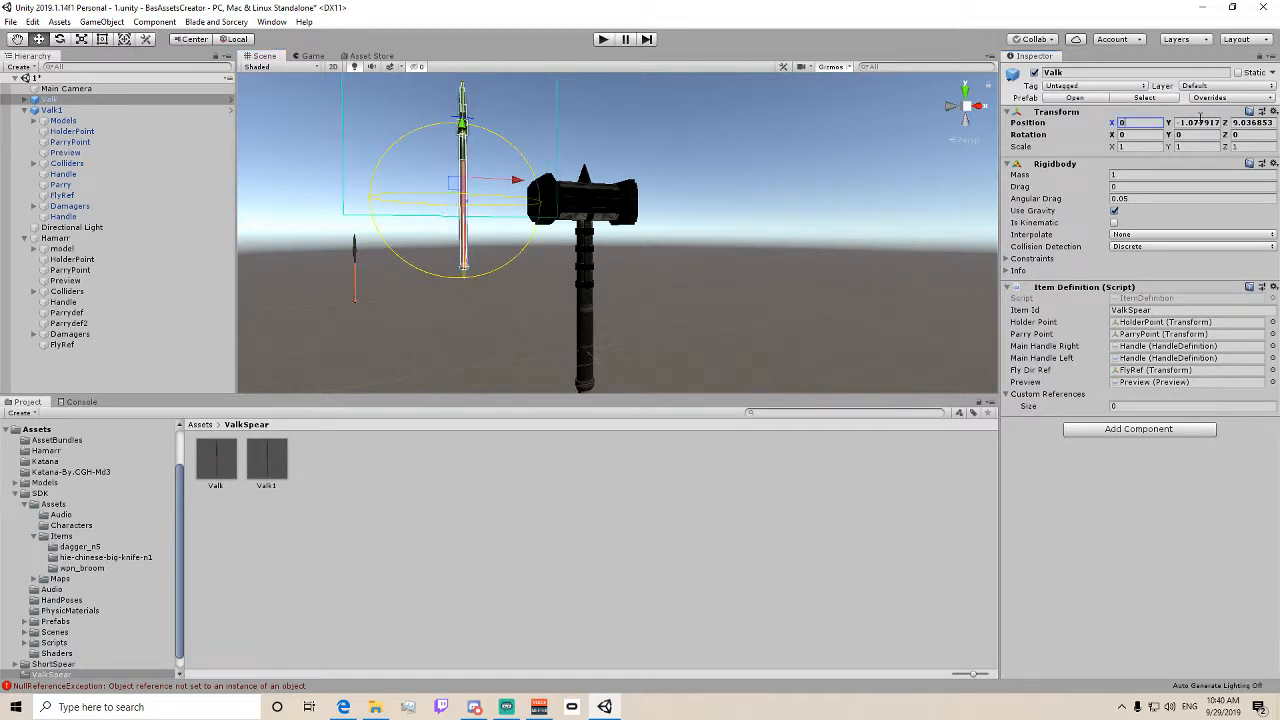
{"action": "key", "text": "Tab"}
{"action": "type", "text": "0"}
{"action": "key", "text": "Tab"}
{"action": "type", "text": "0"}
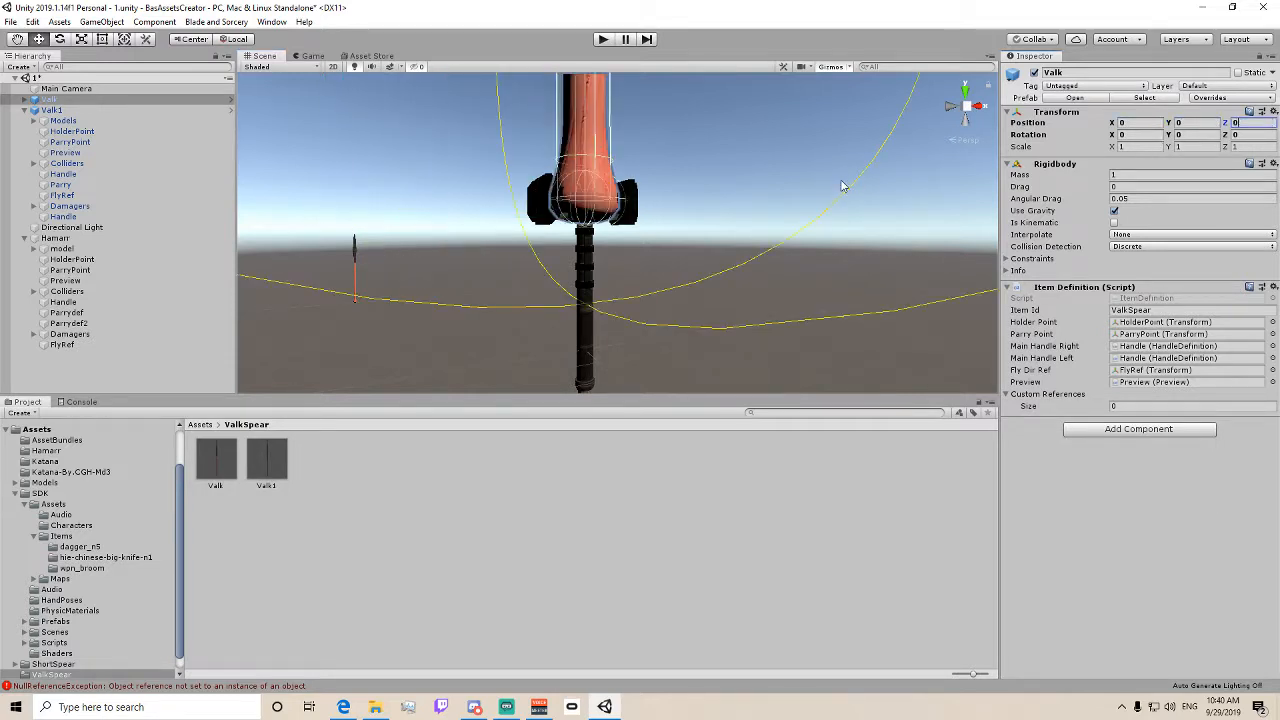
{"action": "scroll", "coordinate": [840, 186], "scroll_direction": "down", "scroll_amount": 10}
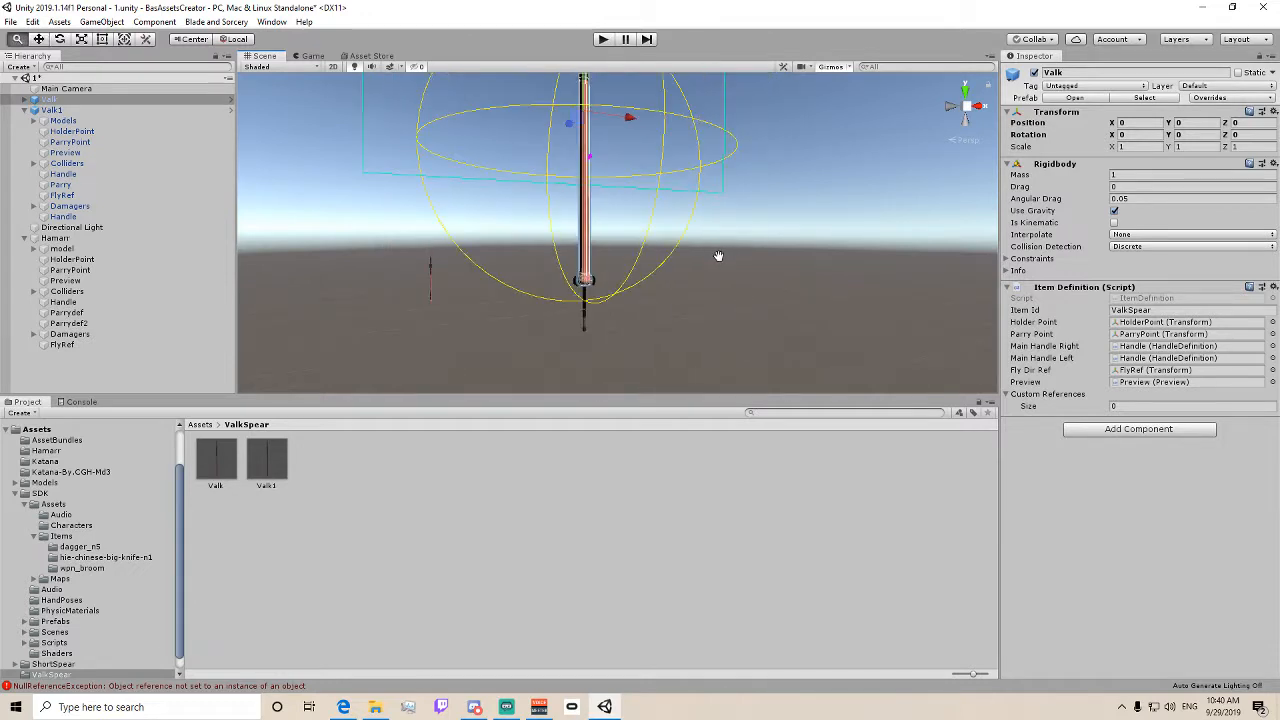
{"action": "left_click_drag", "start_coordinate": [718, 256], "coordinate": [710, 304]}
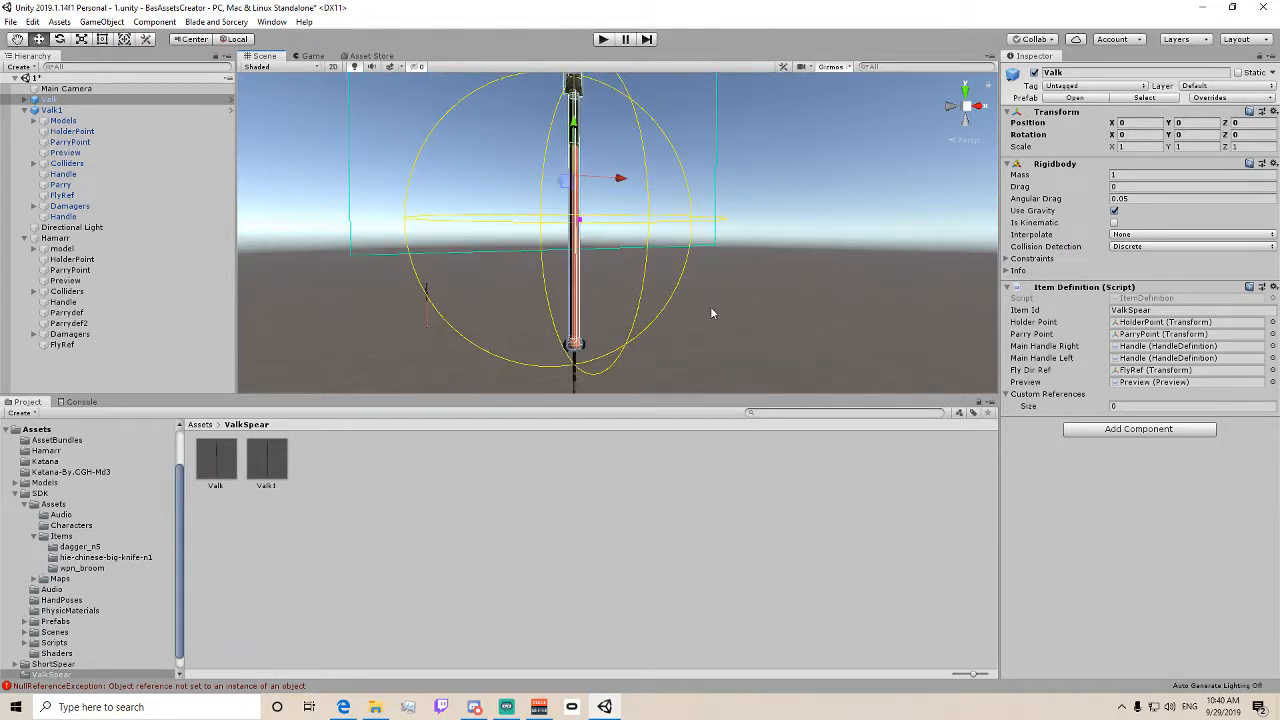
{"action": "scroll", "coordinate": [710, 307], "scroll_direction": "up", "scroll_amount": 2}
{"action": "middle_click_drag", "start_coordinate": [616, 290], "coordinate": [611, 208]}
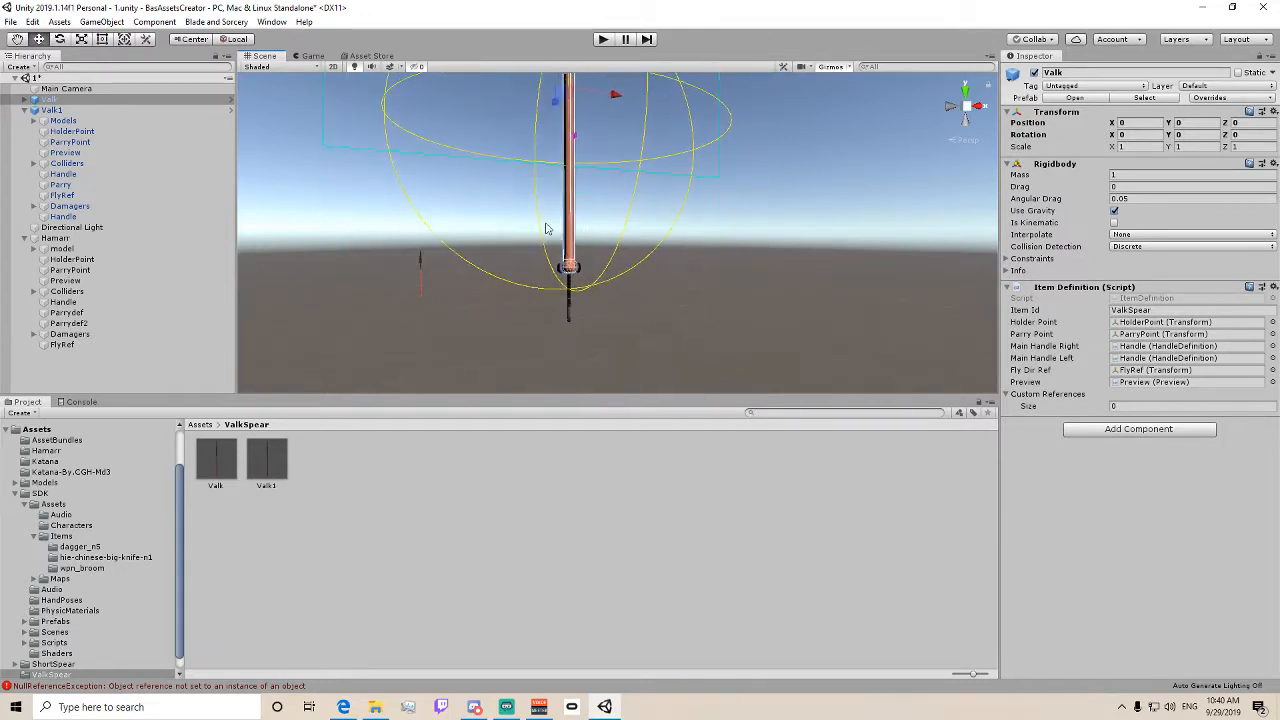
- Delete the Valk and Valk1 example spears from the scene
{"action": "key", "text": "Delete"}
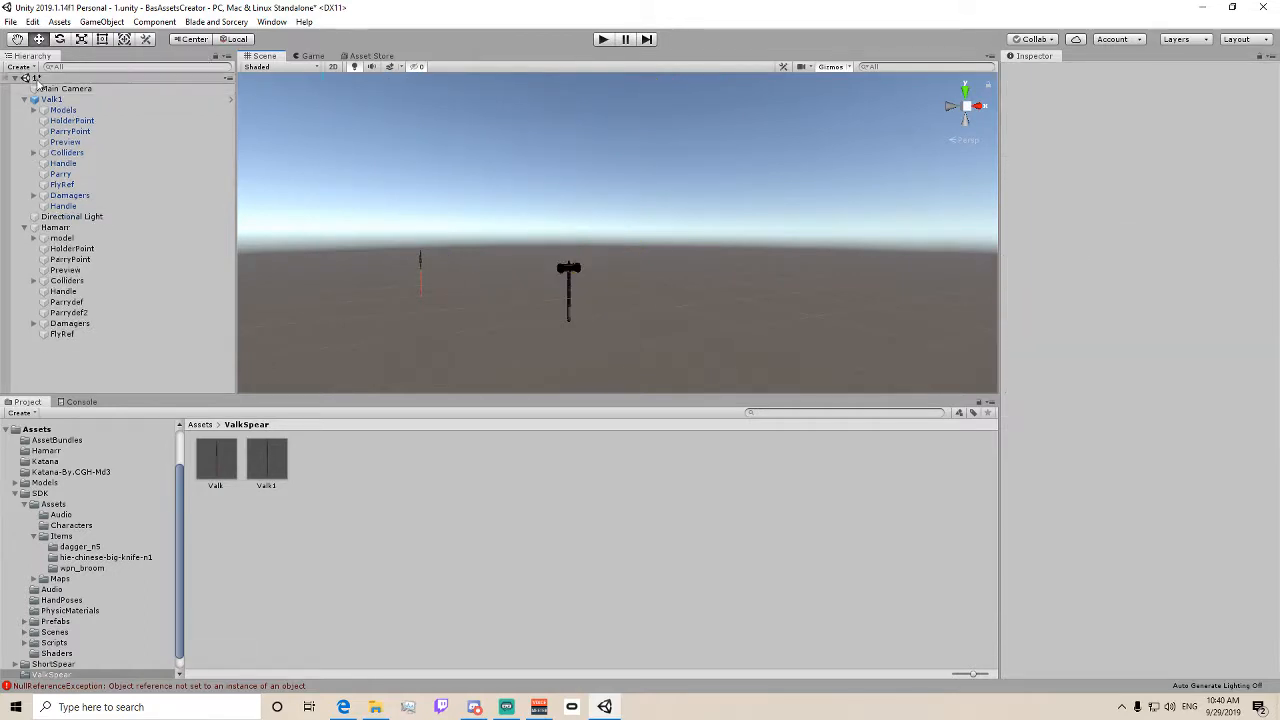
{"action": "left_click", "coordinate": [55, 99]}
{"action": "key", "text": "Delete"}
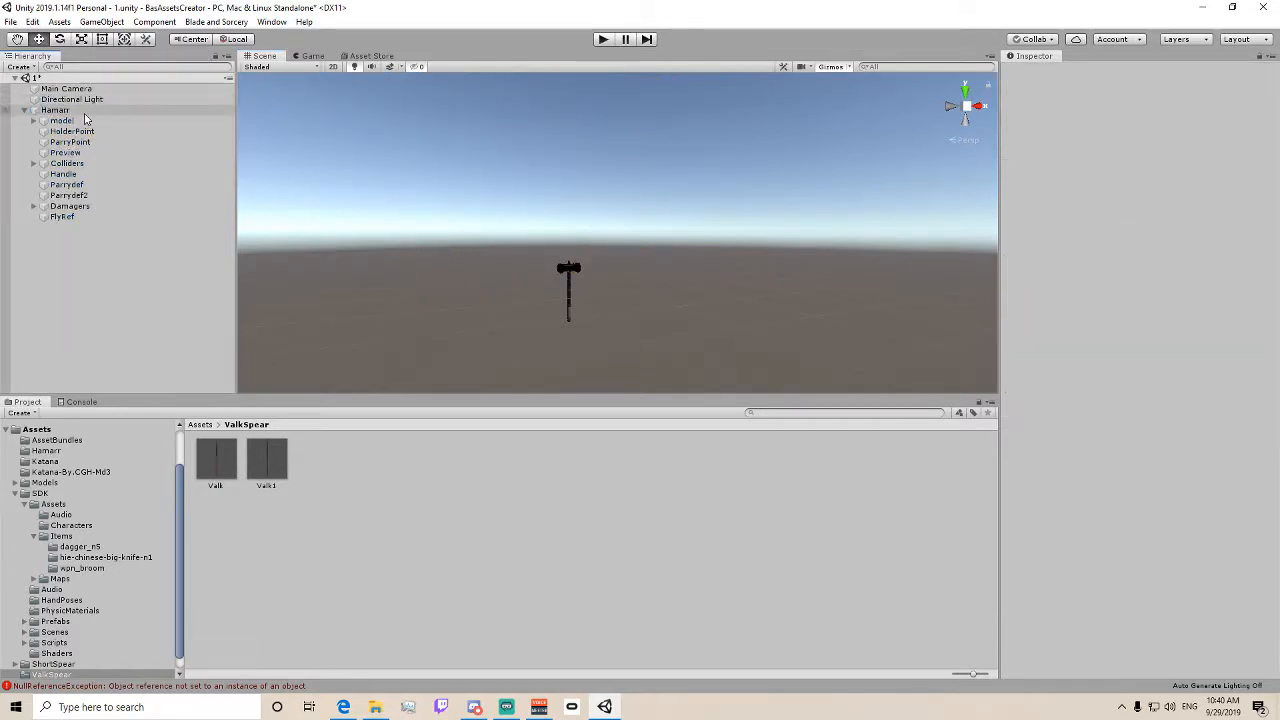
- Delete the old Hamarr prefab from the Hamarr folder in the project assets
{"action": "left_click", "coordinate": [37, 429]}
{"action": "double_click", "coordinate": [257, 457]}
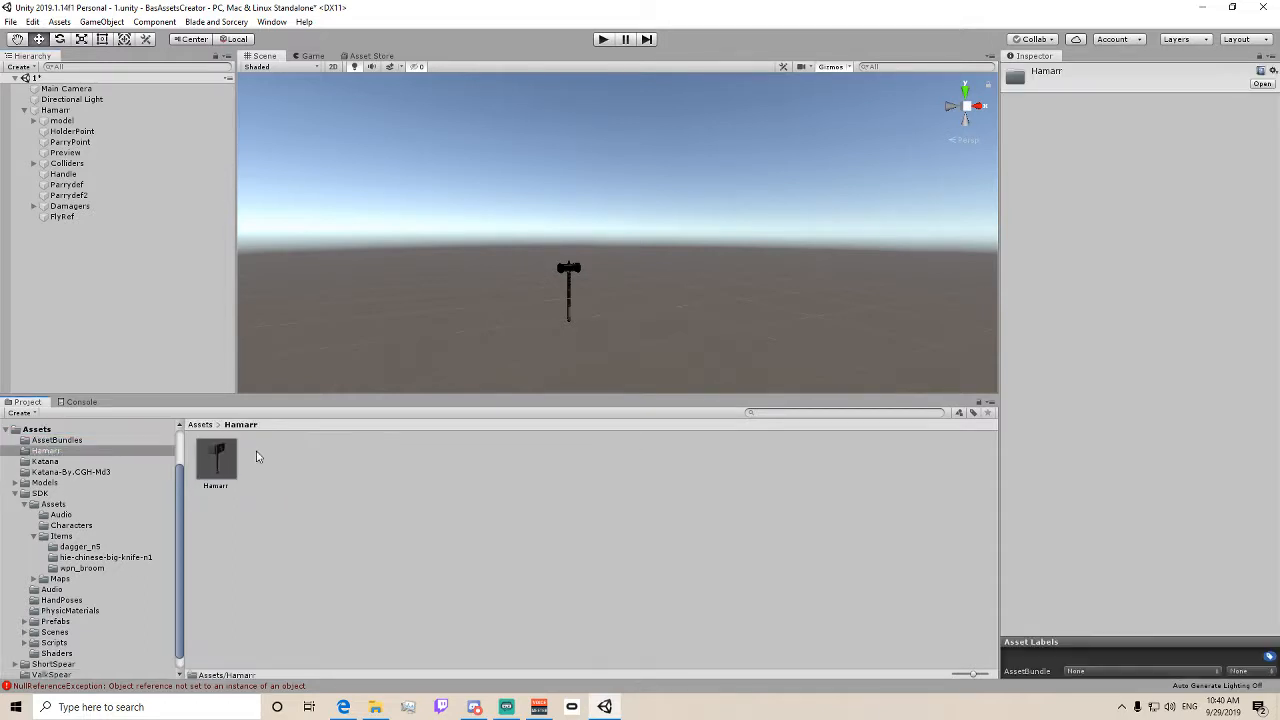
{"action": "left_click", "coordinate": [216, 460]}
{"action": "key", "text": "Delete"}
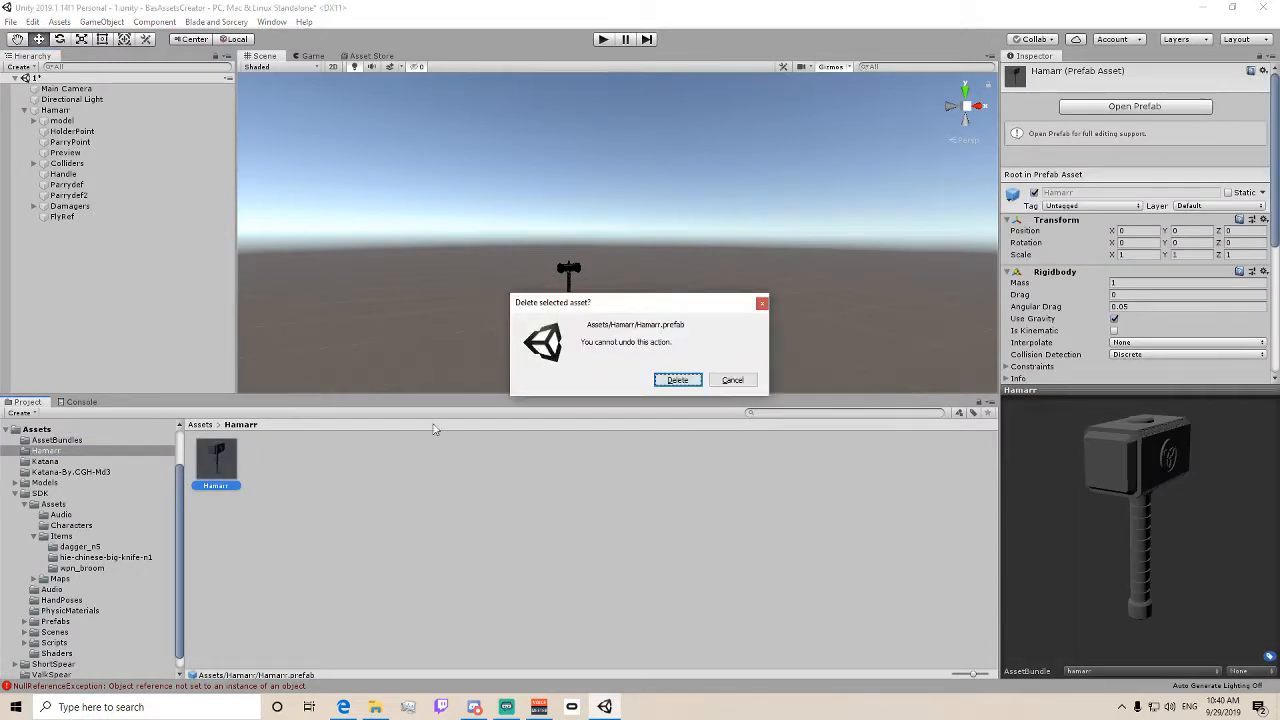
{"action": "left_click", "coordinate": [676, 381]}
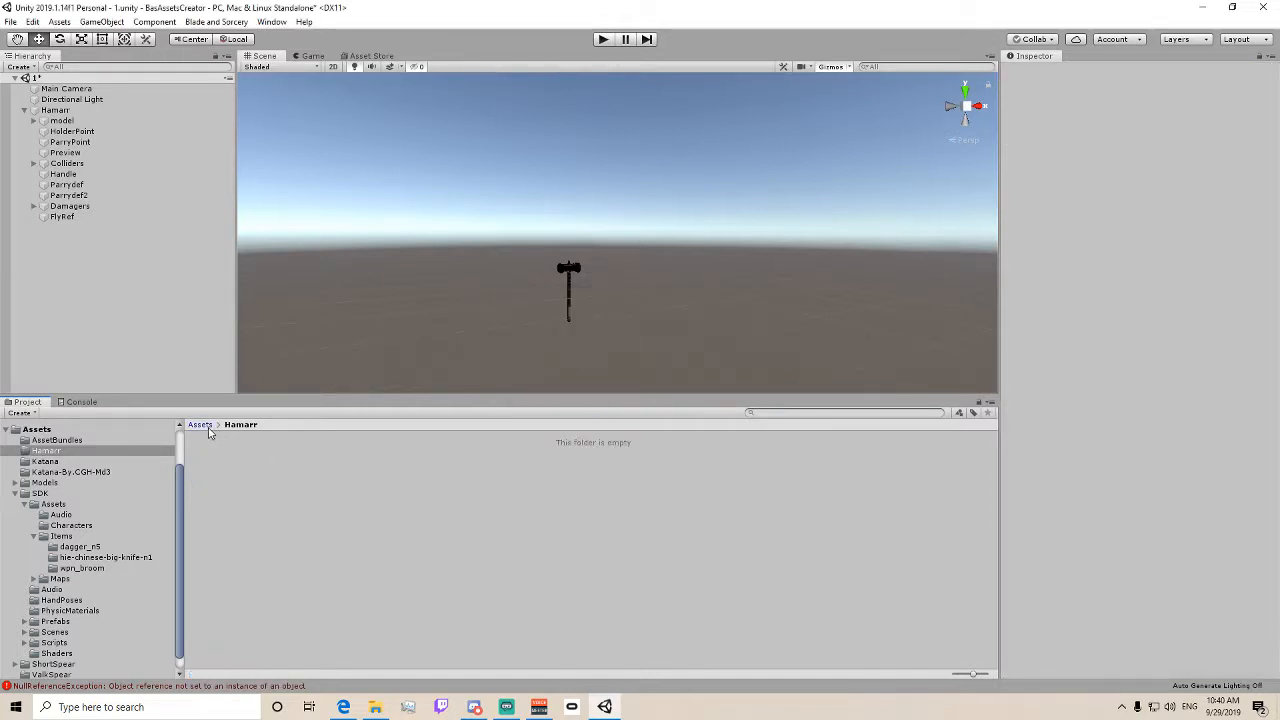
- Save the scene's Hamarr object as a new prefab in the Hamarr assets folder
{"action": "left_click", "coordinate": [200, 425]}
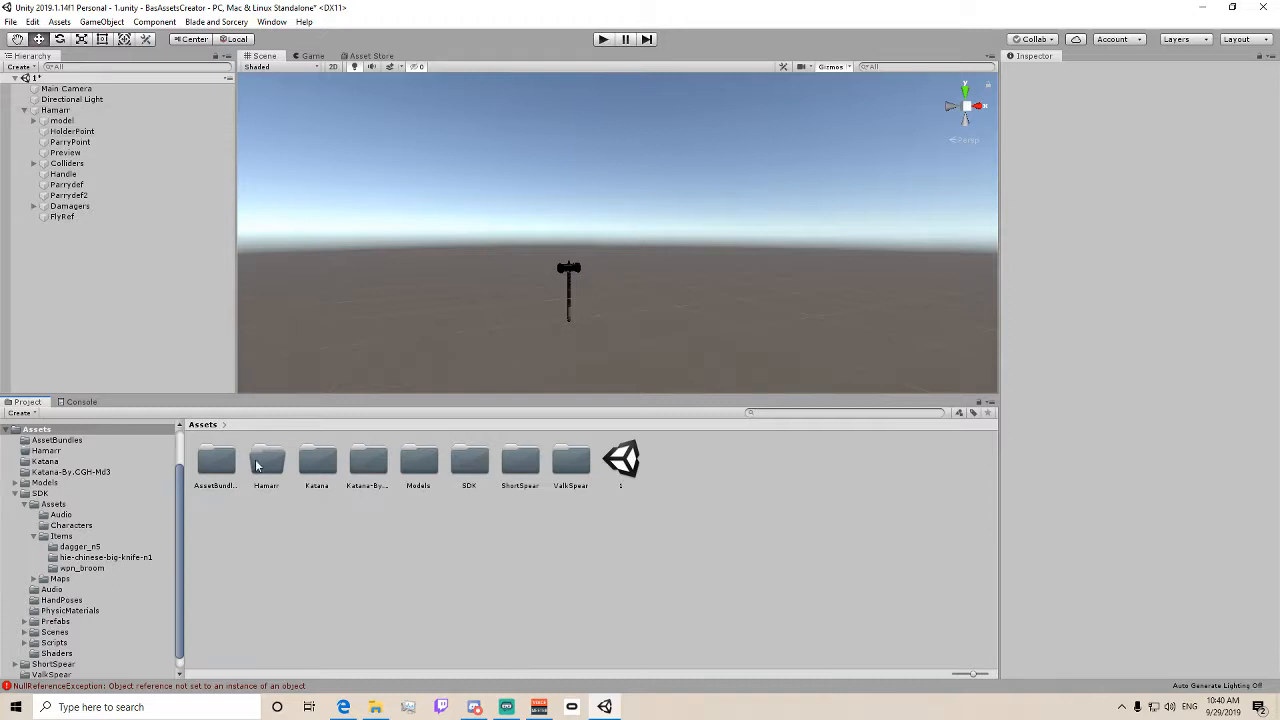
{"action": "double_click", "coordinate": [260, 465]}
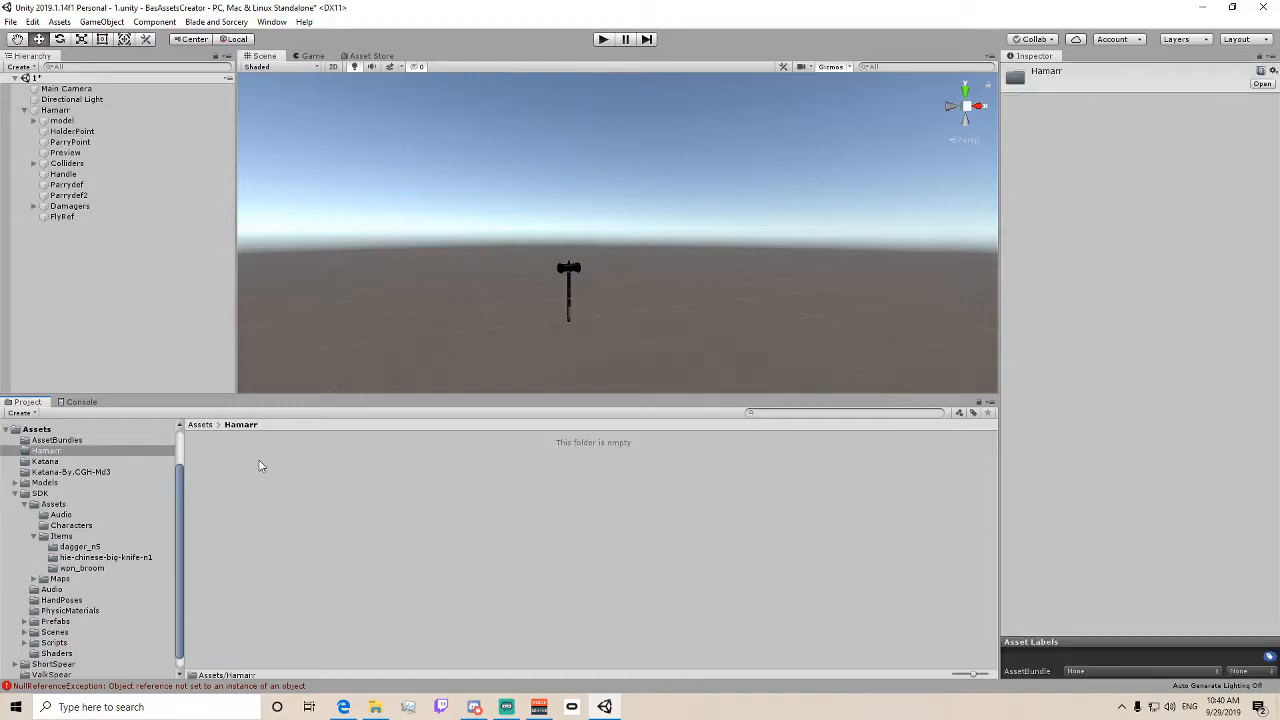
{"action": "left_click", "coordinate": [57, 112]}
{"action": "left_click_drag", "start_coordinate": [60, 119], "coordinate": [237, 457]}
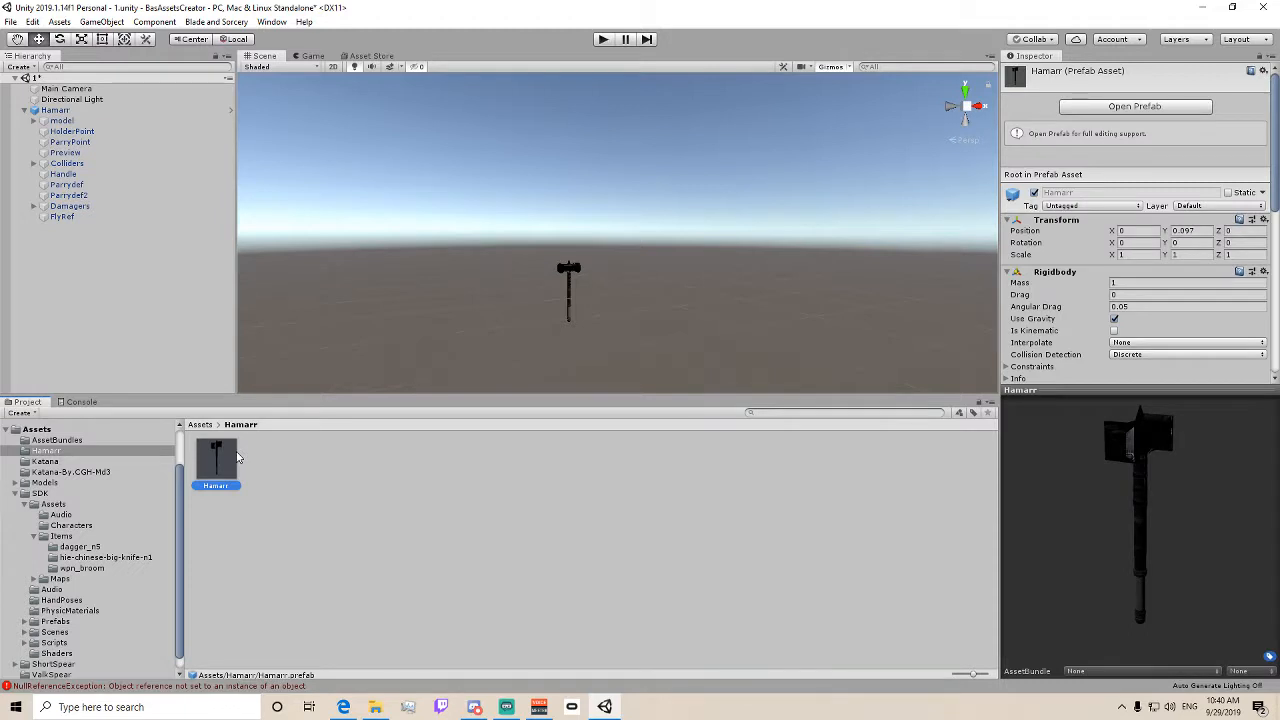
{"action": "left_click_drag", "start_coordinate": [1041, 513], "coordinate": [1085, 568]}
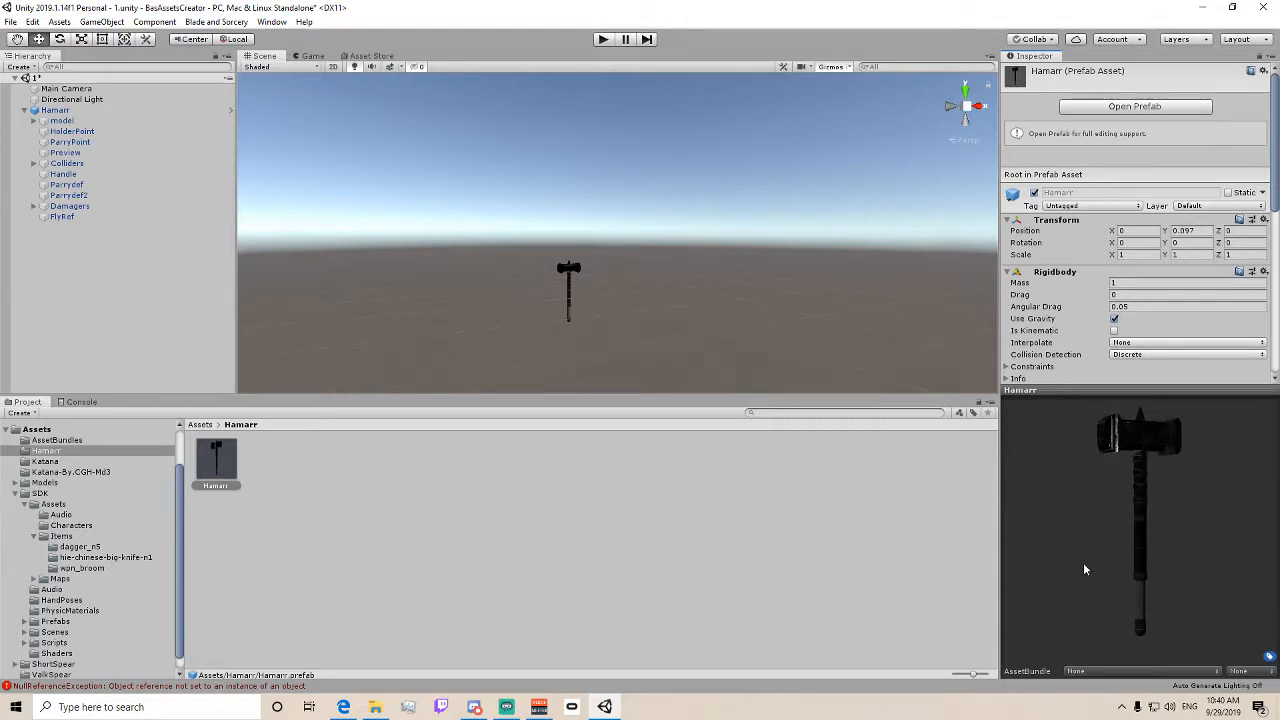
{"action": "left_click", "coordinate": [1114, 671]}
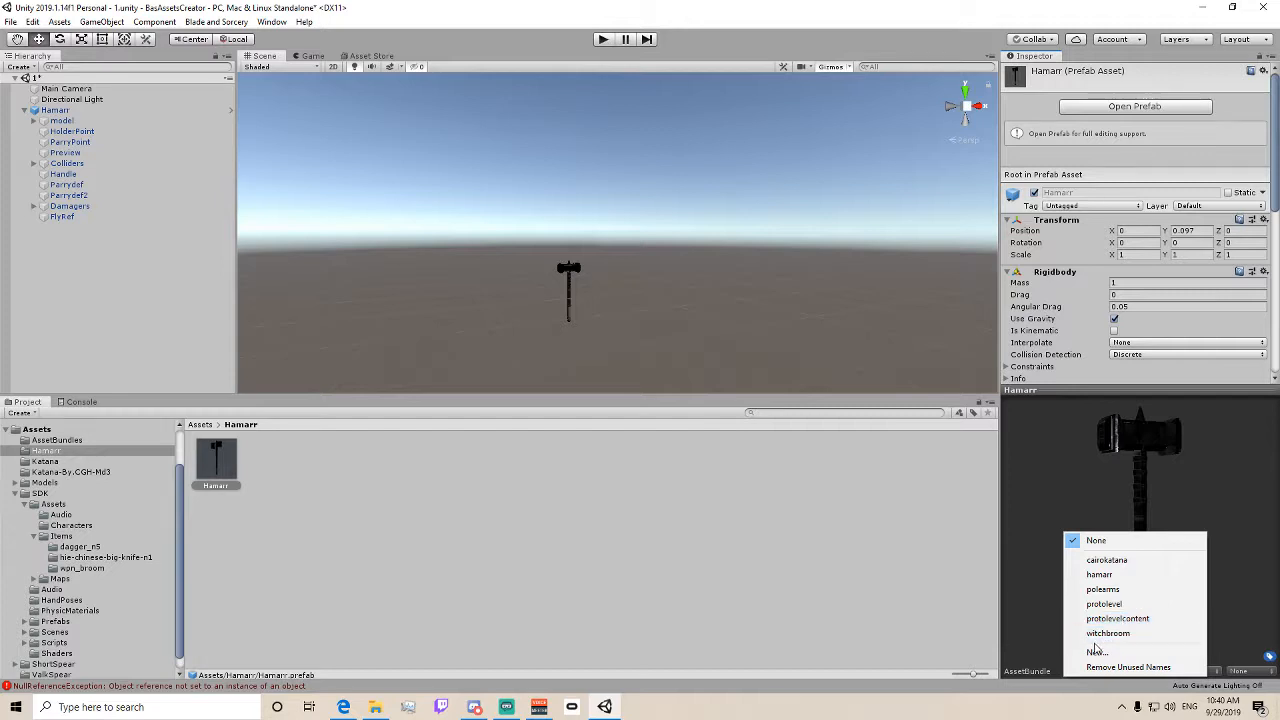
{"action": "left_click", "coordinate": [1097, 653]}
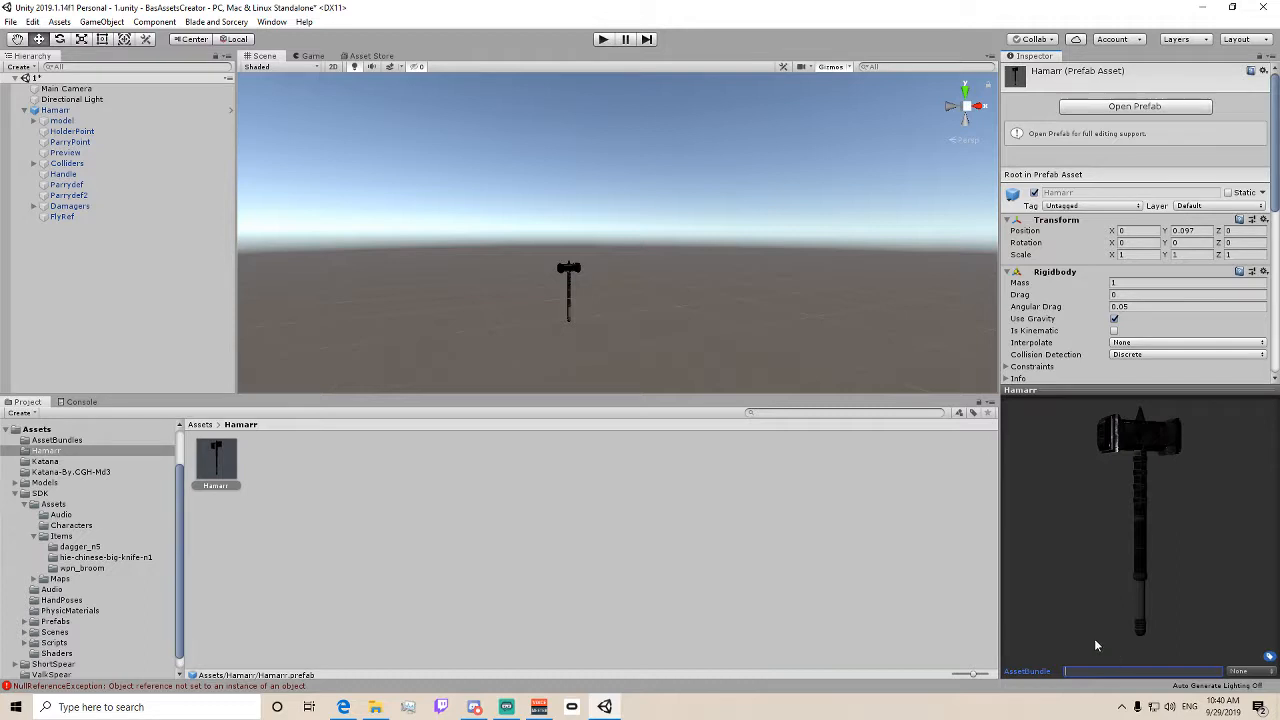
{"action": "left_click", "coordinate": [270, 460]}
{"action": "left_click", "coordinate": [228, 463]}
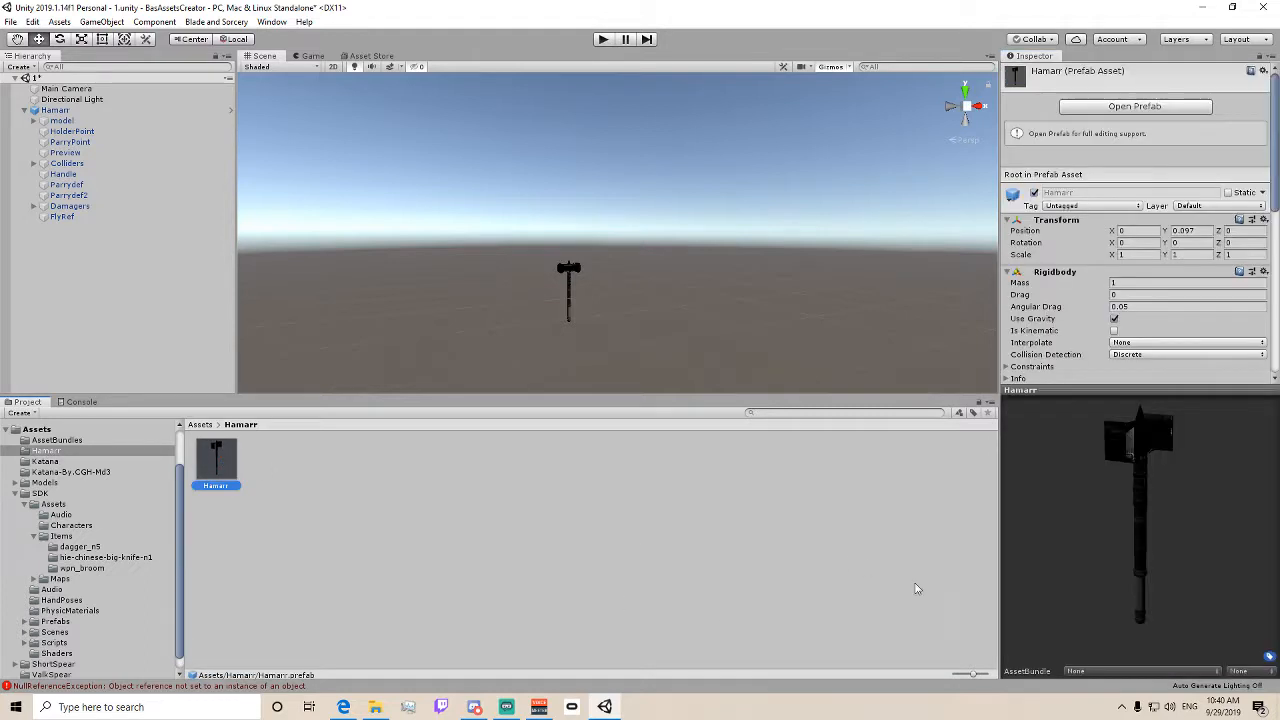
{"action": "left_click", "coordinate": [1078, 668]}
{"action": "left_click", "coordinate": [1110, 652]}
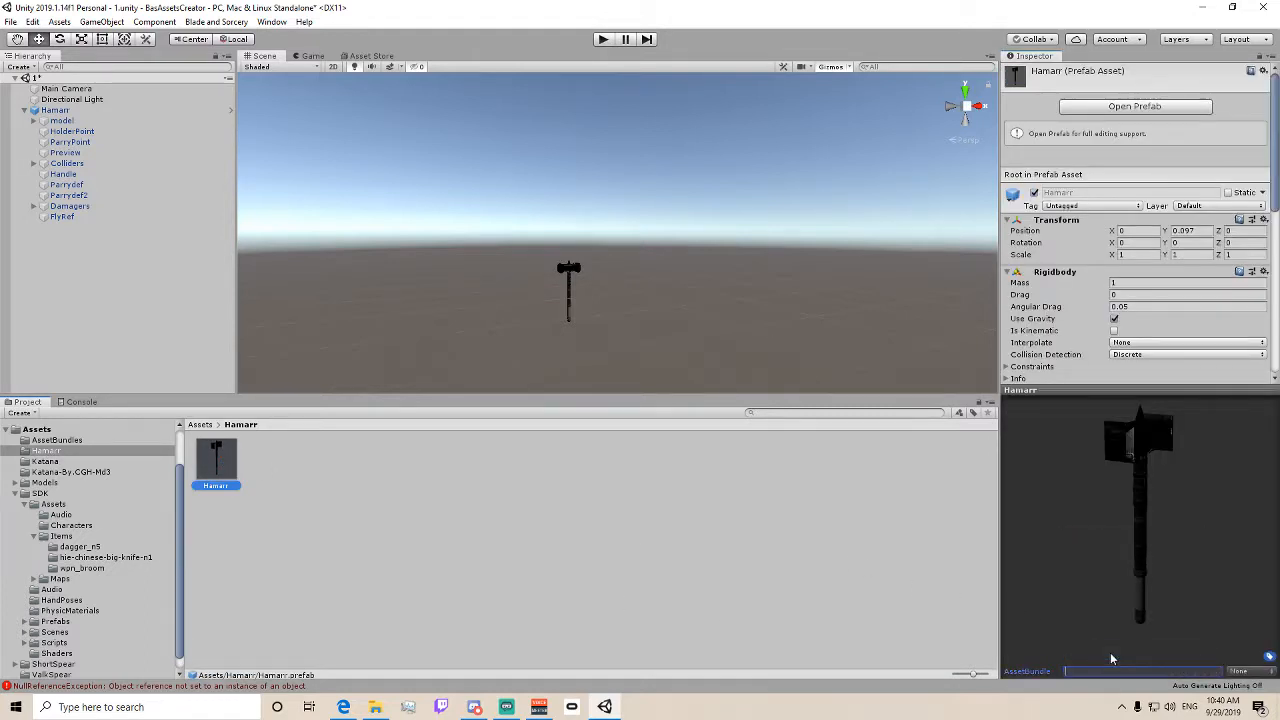
{"action": "left_click", "coordinate": [869, 631]}
{"action": "left_click", "coordinate": [240, 472]}
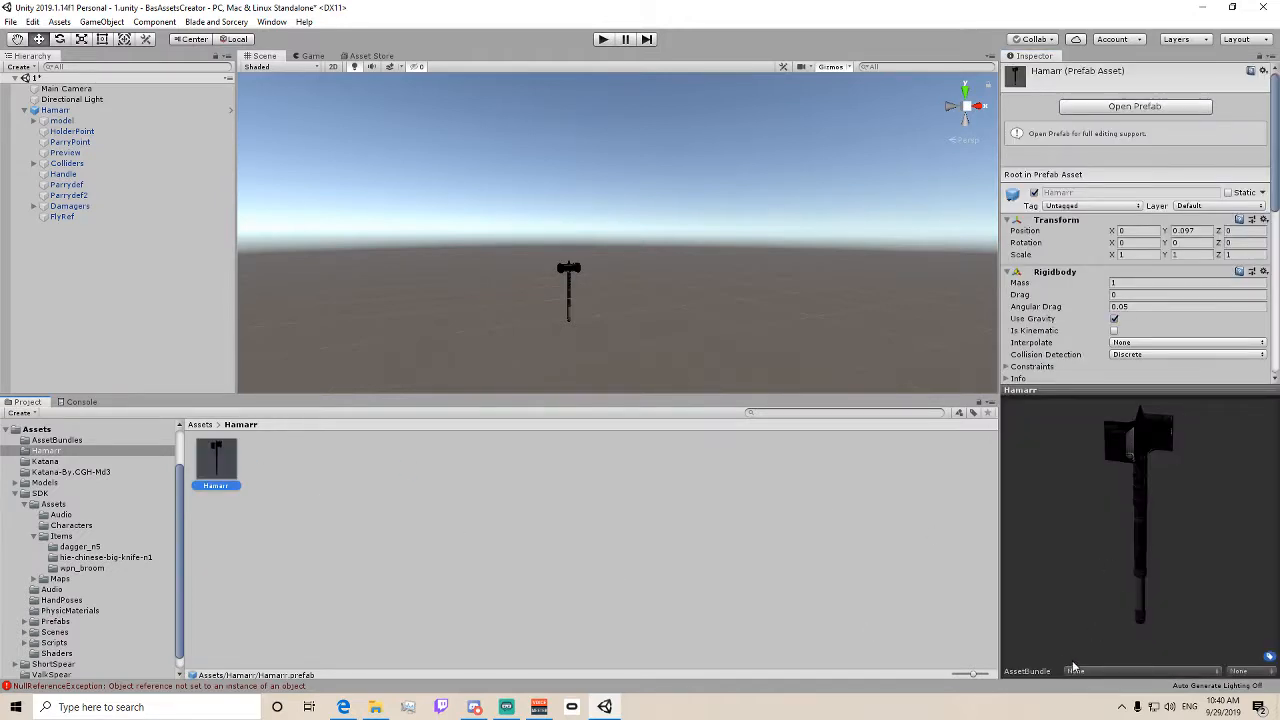
- Assign the new Hamarr prefab to the existing hamarr asset bundle and deselect it
{"action": "left_click", "coordinate": [1074, 667]}
{"action": "left_click", "coordinate": [1105, 574]}
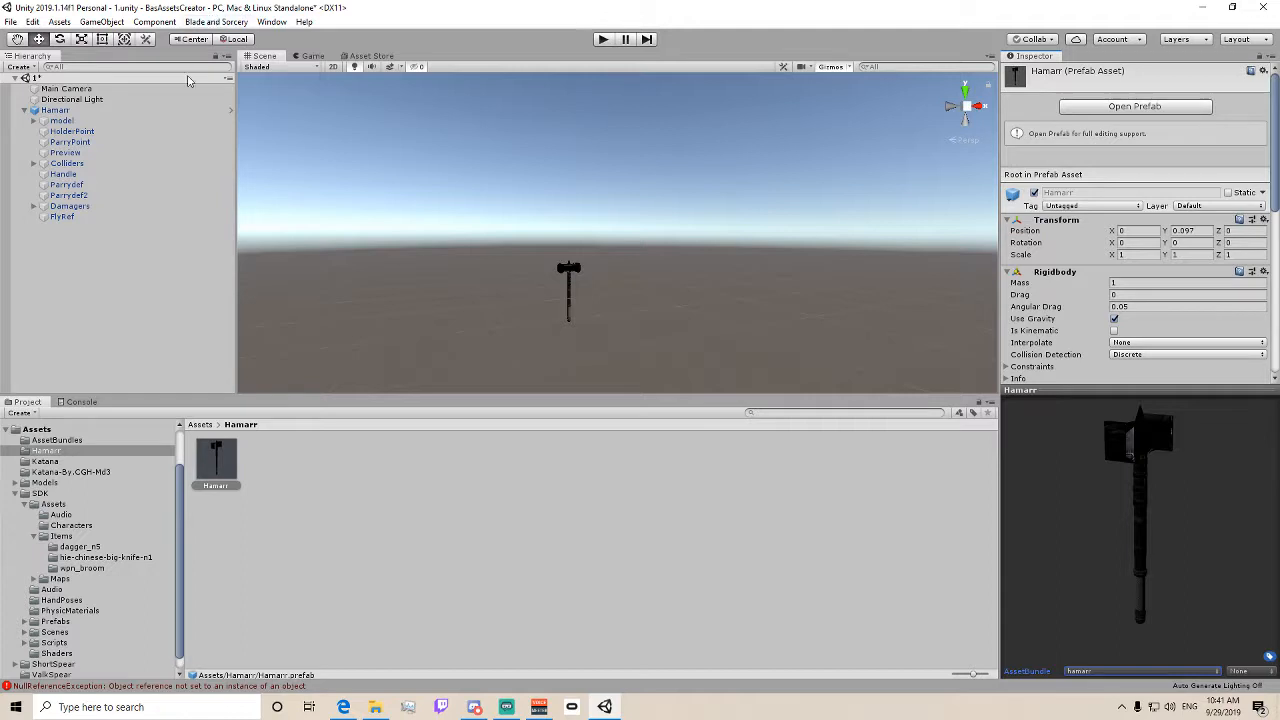
{"action": "left_click", "coordinate": [389, 477]}
- Build the hamarr asset bundle with the Asset Bundle Builder, exporting hamarr and leaving polearms out
{"action": "left_click", "coordinate": [215, 22]}
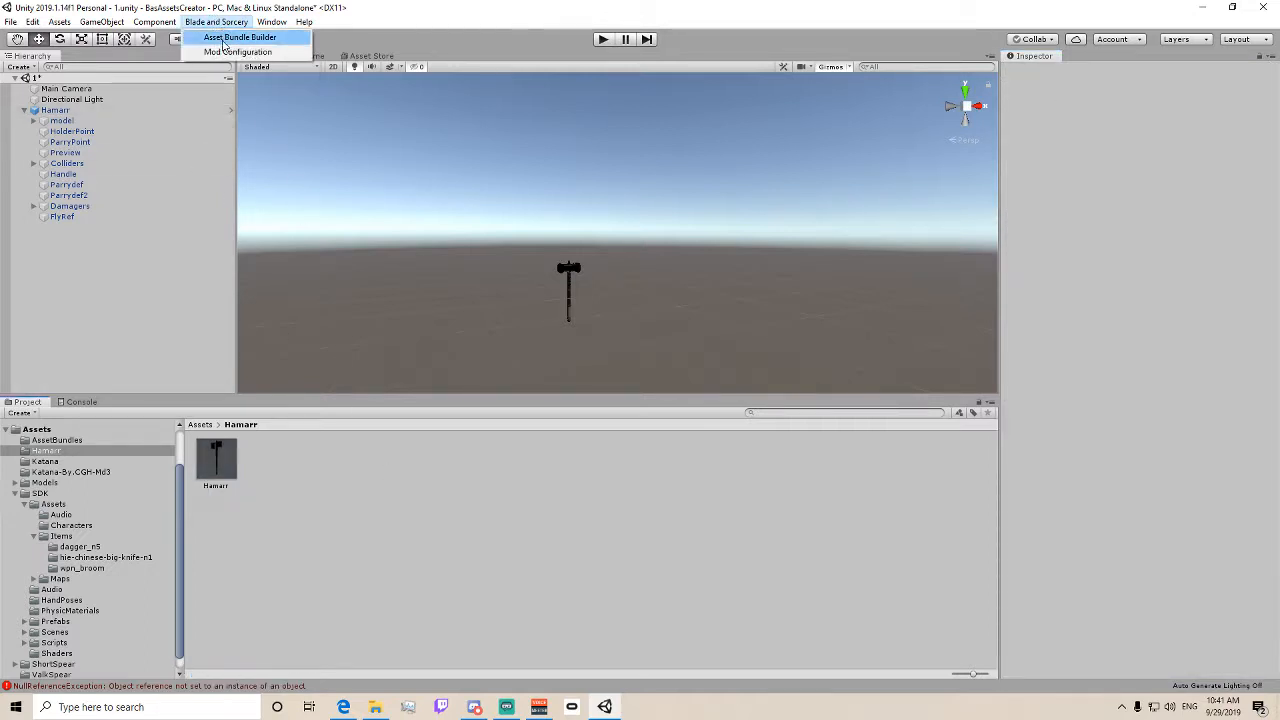
{"action": "left_click", "coordinate": [226, 38]}
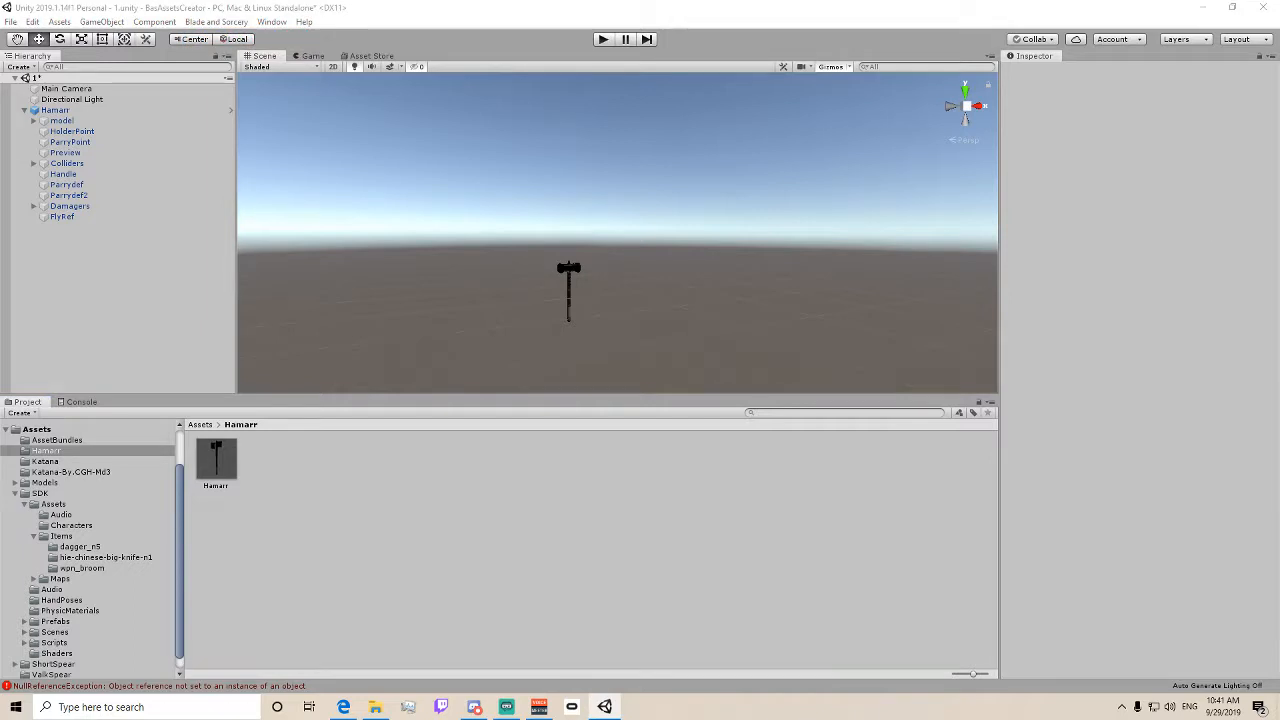
{"action": "left_click_drag", "start_coordinate": [830, 165], "coordinate": [590, 131]}
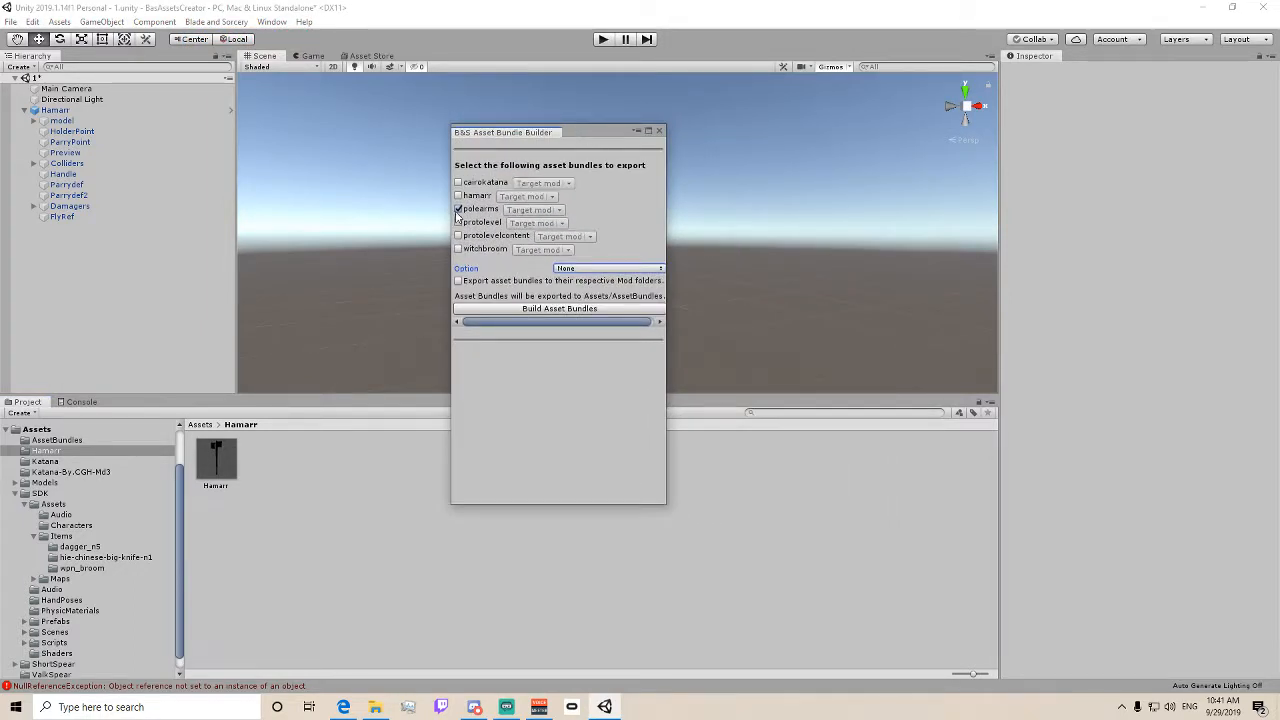
{"action": "left_click", "coordinate": [459, 209]}
{"action": "left_click", "coordinate": [529, 310]}
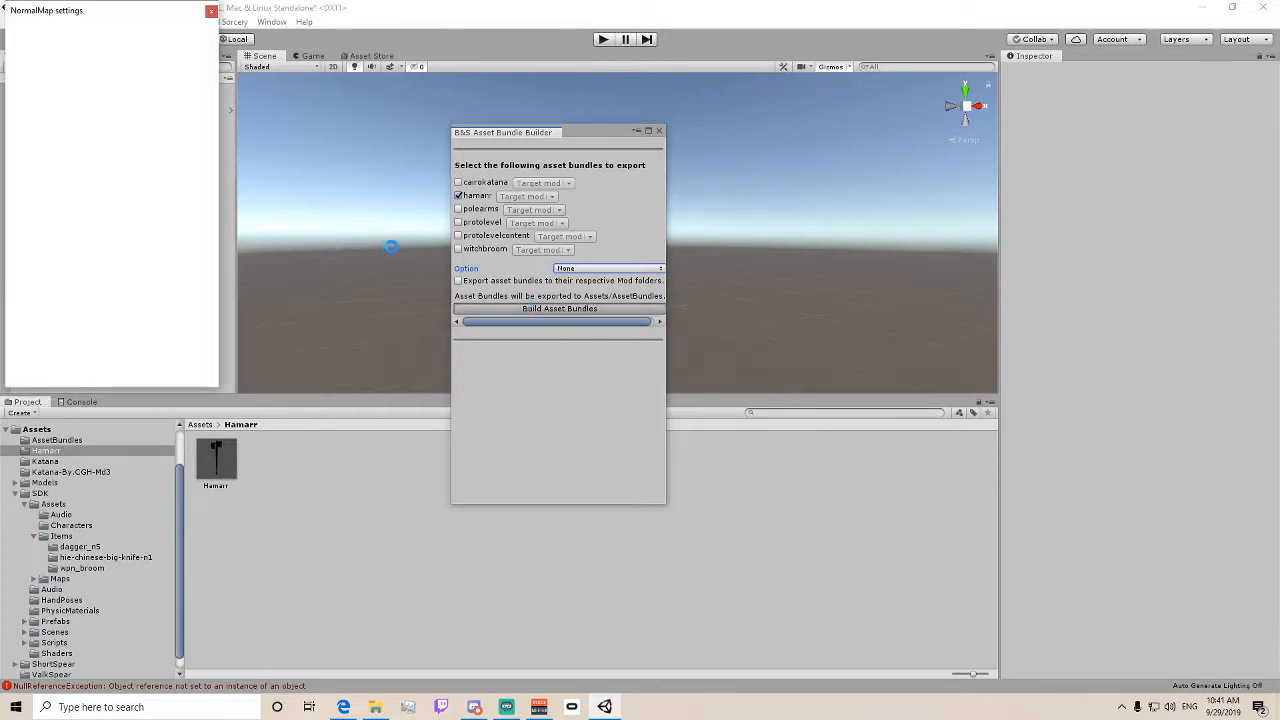
- Switch to File Explorer and create a folder named Hamarr in Blade & Sorcery's StreamingAssets folder
{"action": "left_click", "coordinate": [375, 707]}
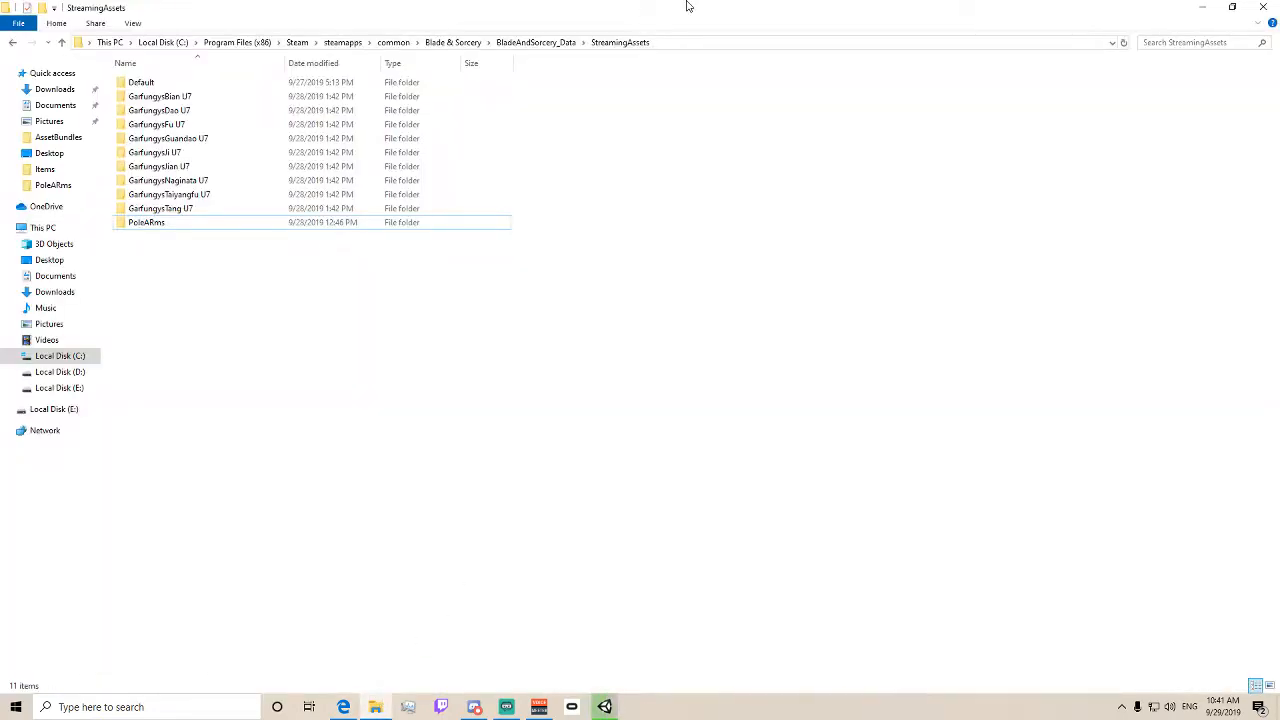
{"action": "left_click_drag", "start_coordinate": [687, 7], "coordinate": [837, 113]}
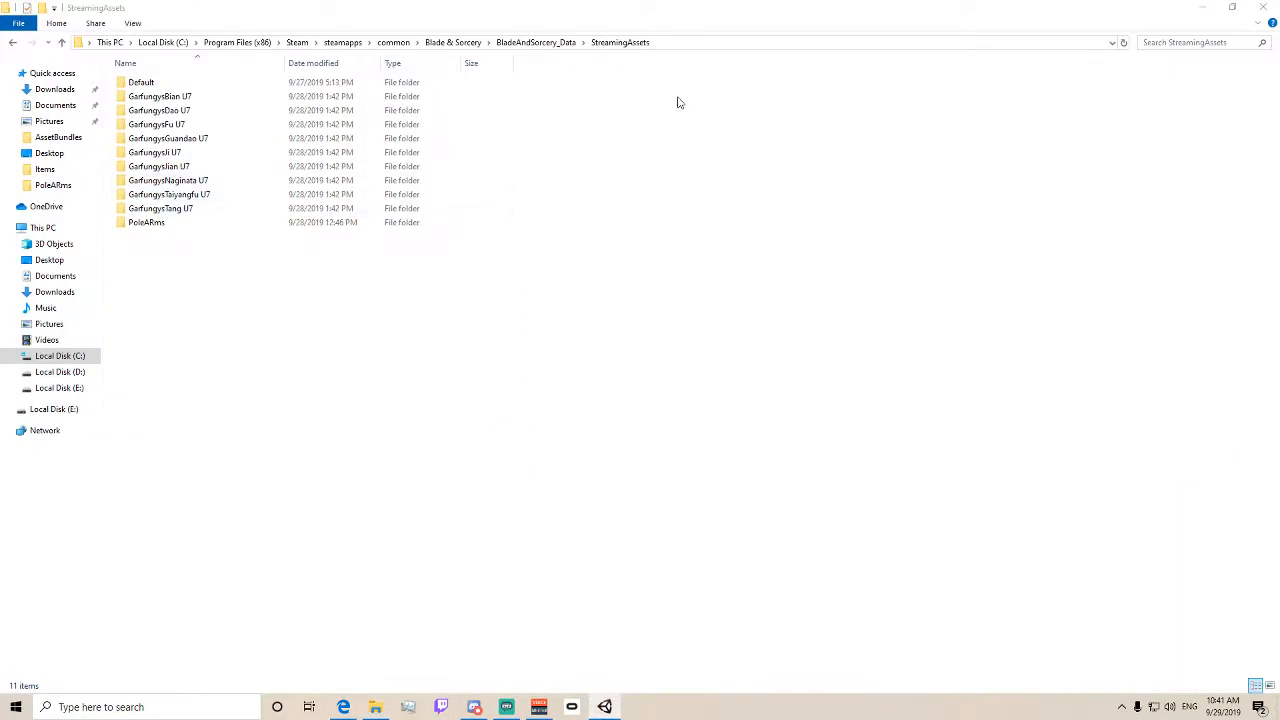
{"action": "double_click", "coordinate": [668, 10]}
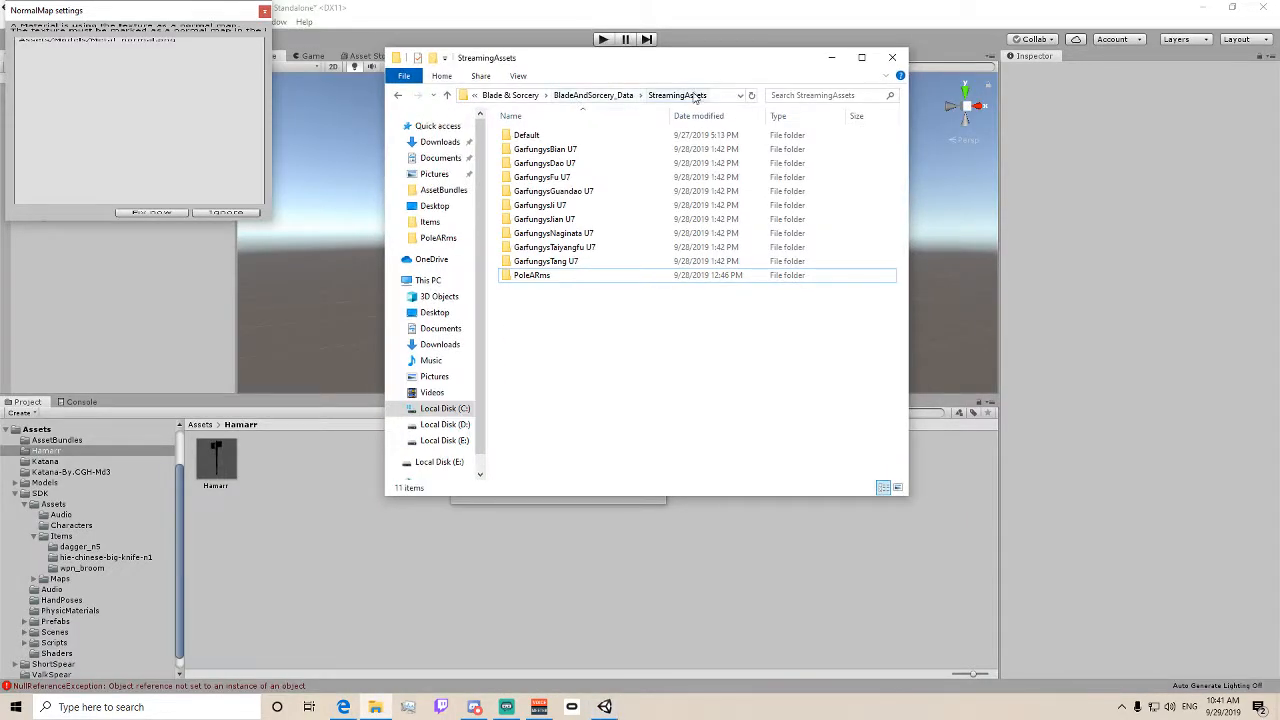
{"action": "right_click", "coordinate": [576, 310]}
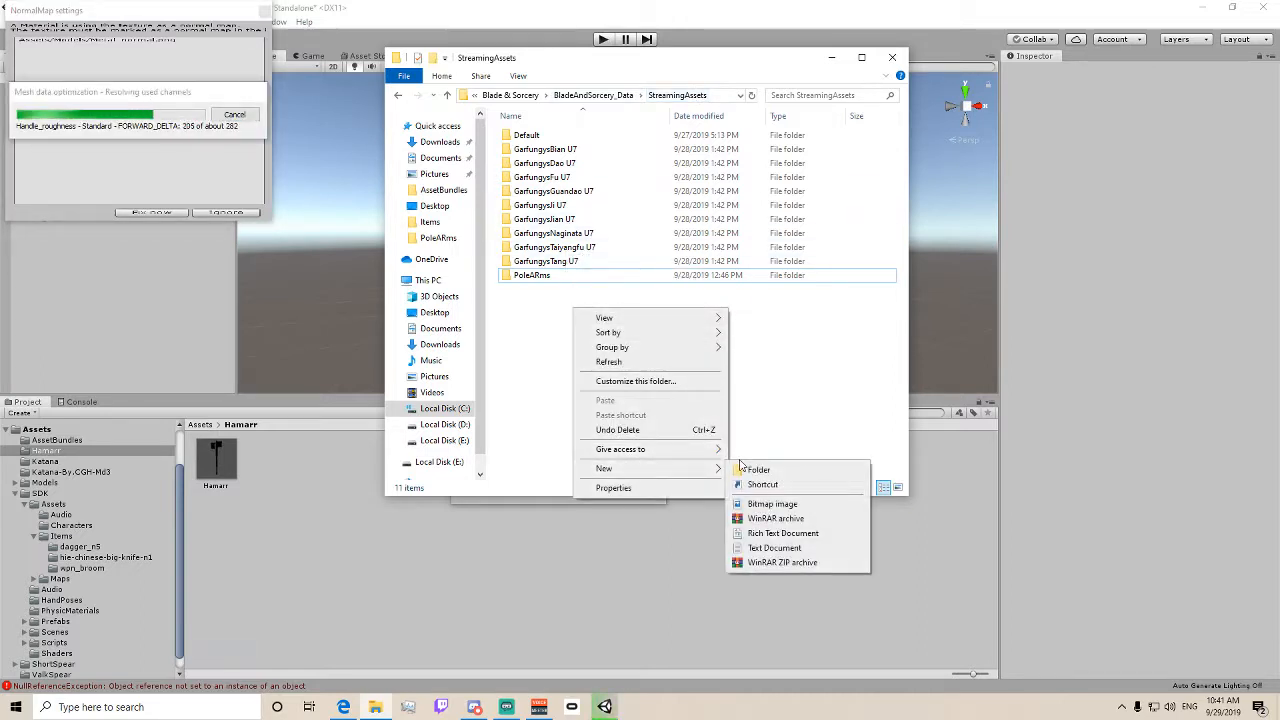
{"action": "mouse_move", "coordinate": [660, 468]}
{"action": "left_click", "coordinate": [729, 469]}
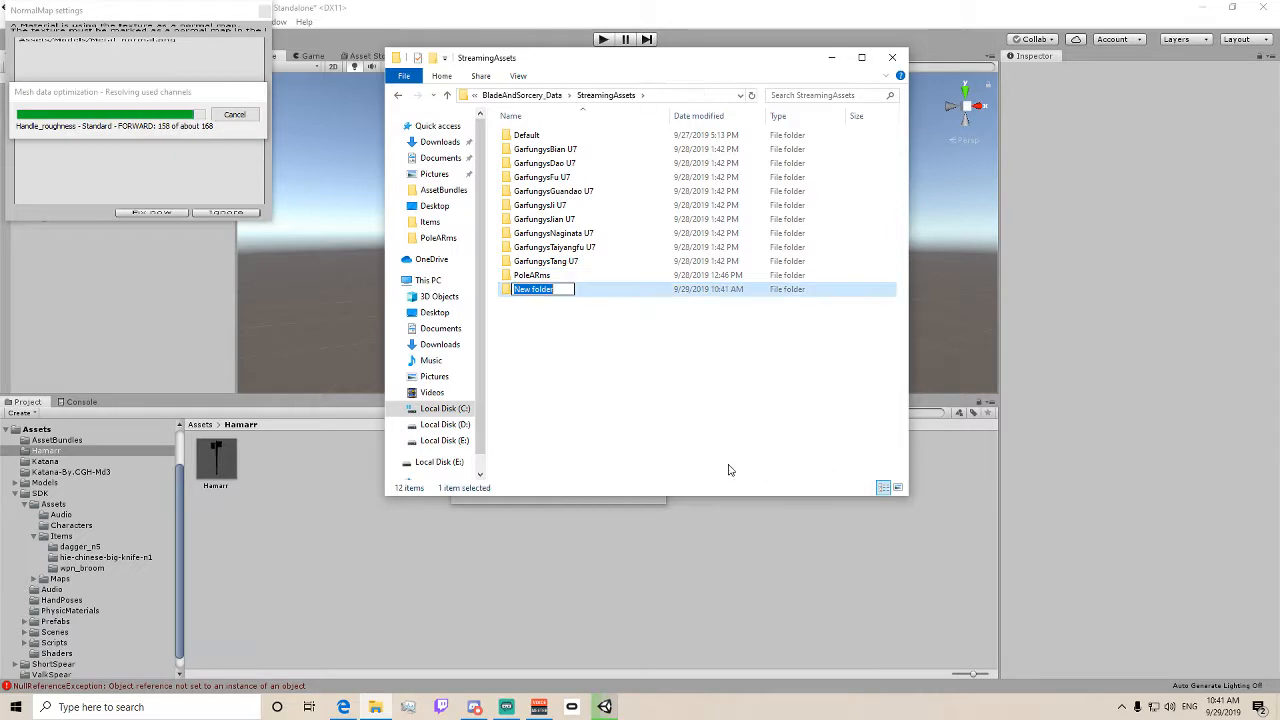
{"action": "type", "text": "Hamarr"}
{"action": "key", "text": "Return"}
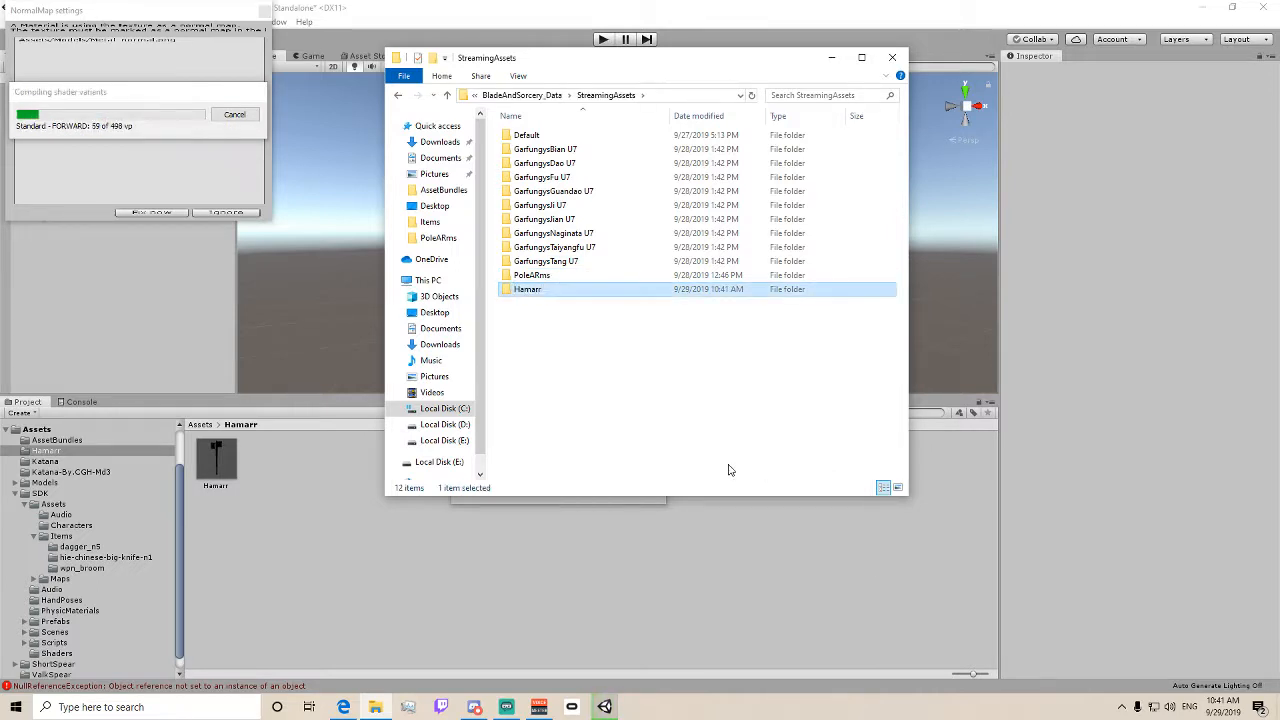
- Copy the Item_Weapon_MaulT4 JSON file from the Items folder inside Default
{"action": "double_click", "coordinate": [527, 135]}
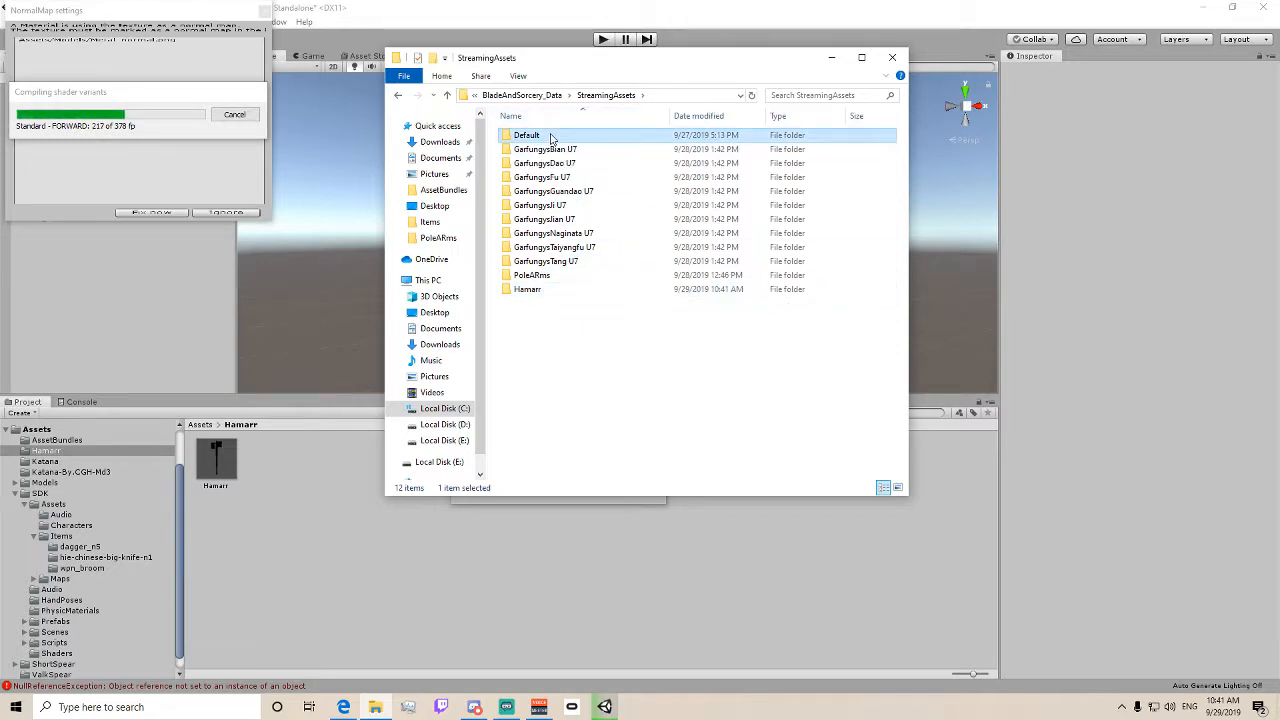
{"action": "scroll", "coordinate": [563, 240], "scroll_direction": "down", "scroll_amount": 1}
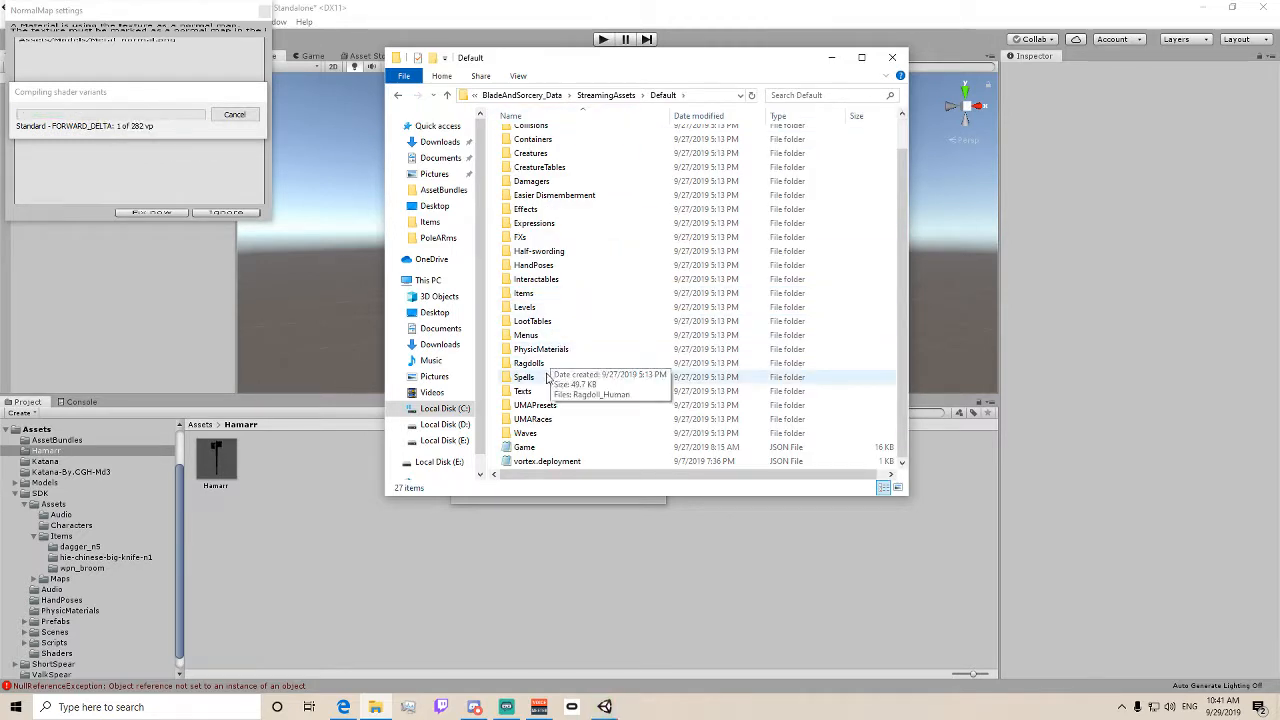
{"action": "double_click", "coordinate": [524, 293]}
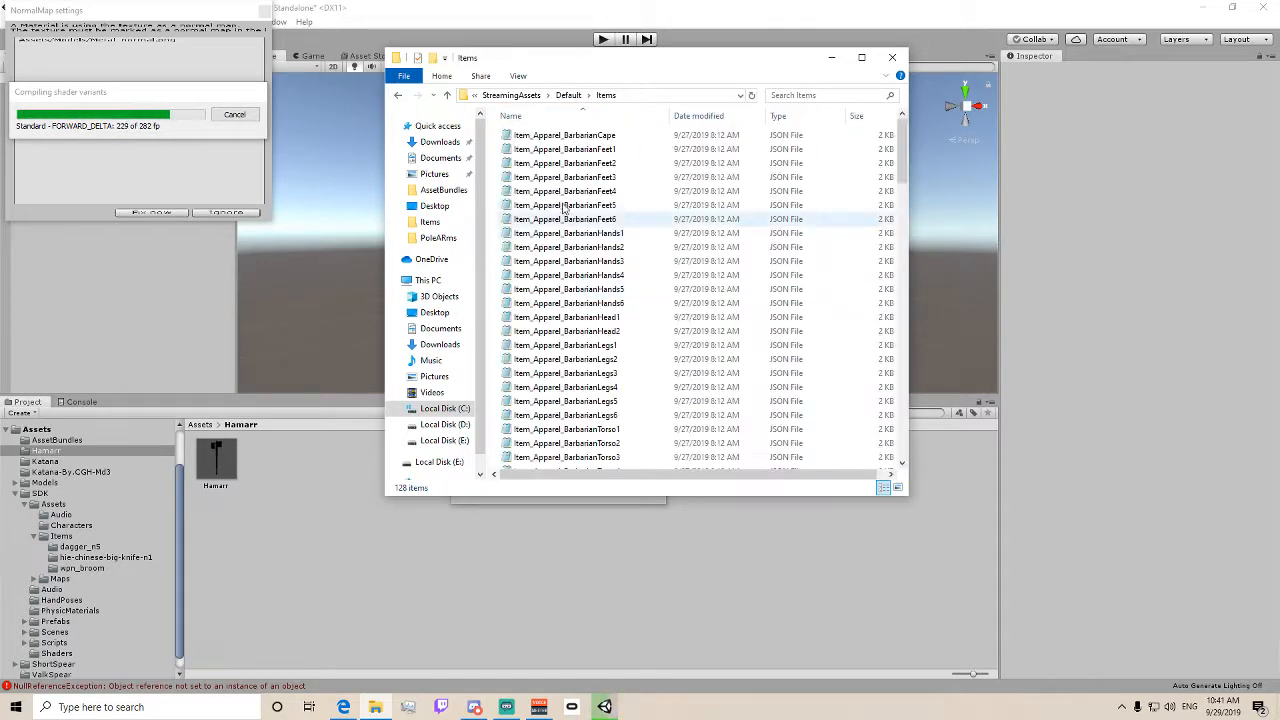
{"action": "scroll", "coordinate": [566, 203], "scroll_direction": "down", "scroll_amount": 4}
{"action": "scroll", "coordinate": [566, 203], "scroll_direction": "down", "scroll_amount": 15}
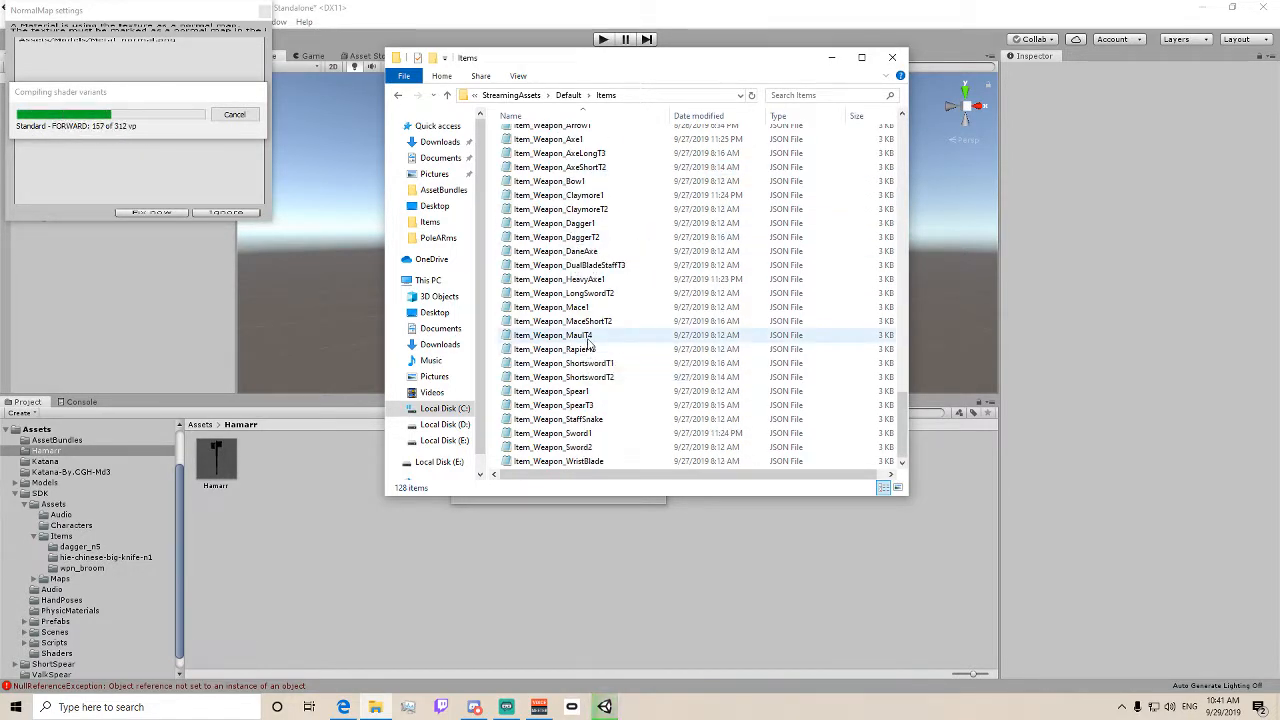
{"action": "left_click", "coordinate": [575, 337]}
{"action": "right_click", "coordinate": [557, 341]}
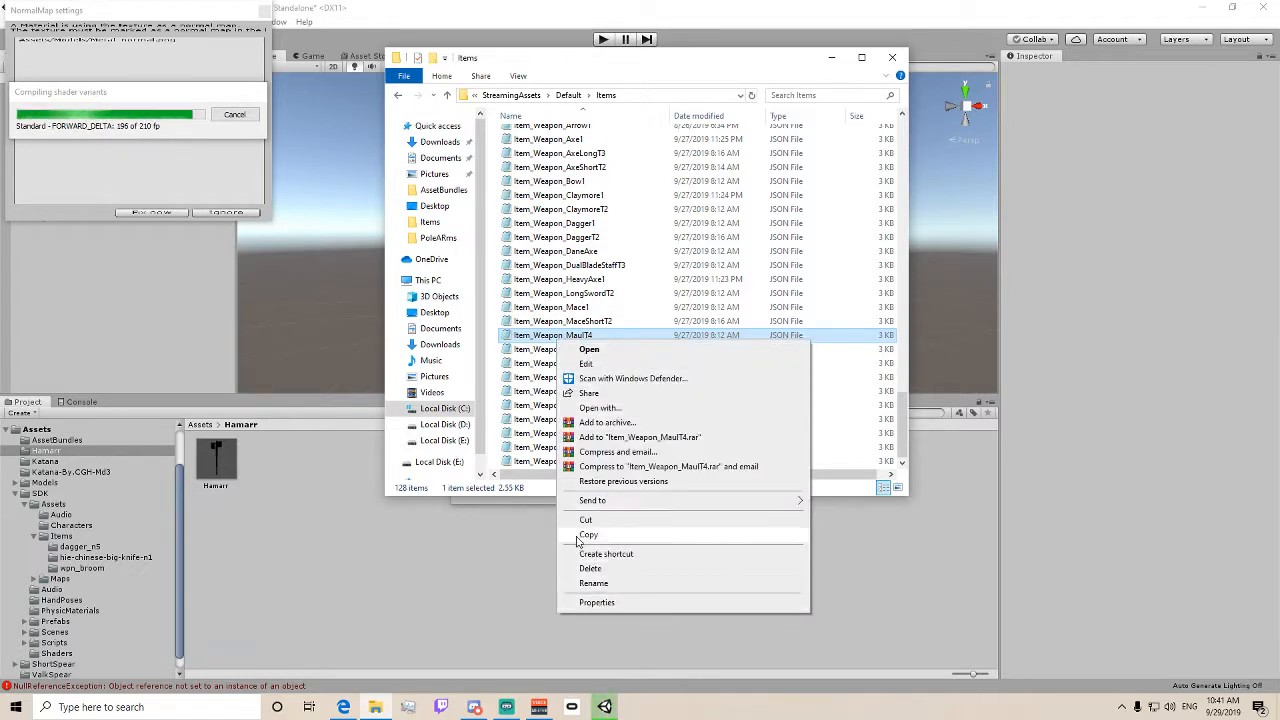
{"action": "left_click", "coordinate": [590, 535]}
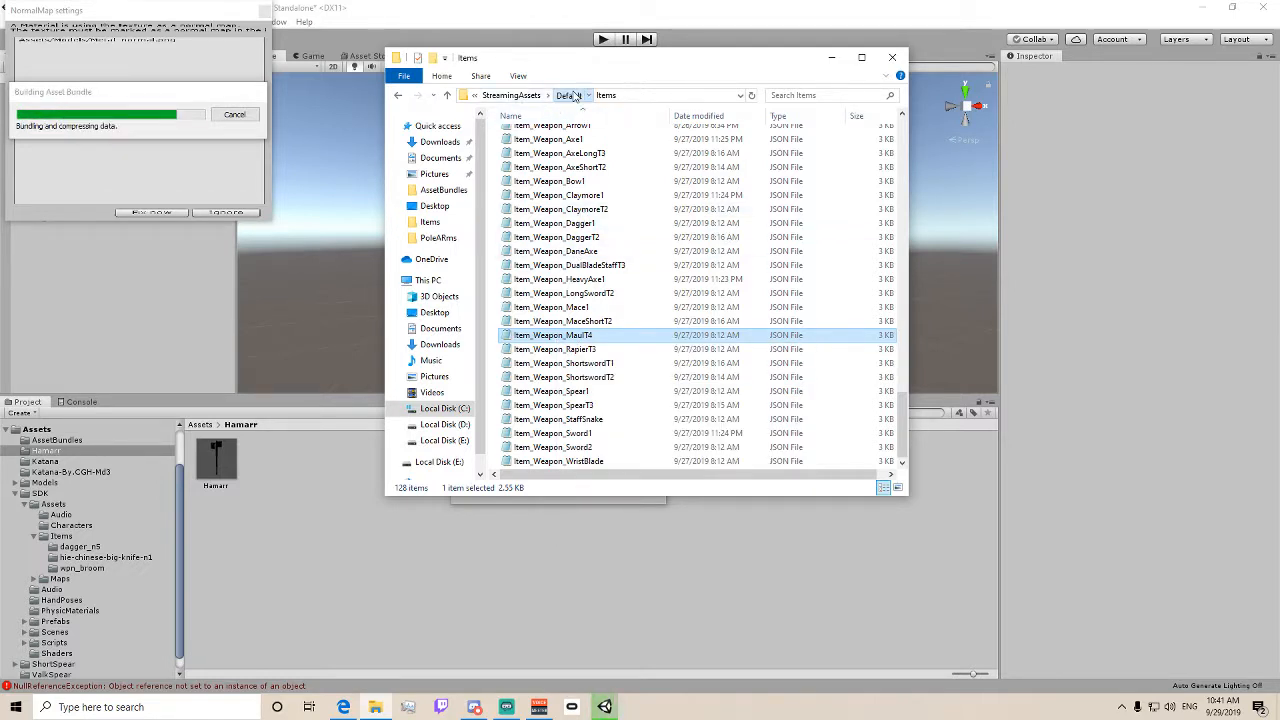
- Paste the copied maul item file into the new Hamarr folder in StreamingAssets
{"action": "left_click", "coordinate": [576, 96]}
{"action": "left_click", "coordinate": [606, 95]}
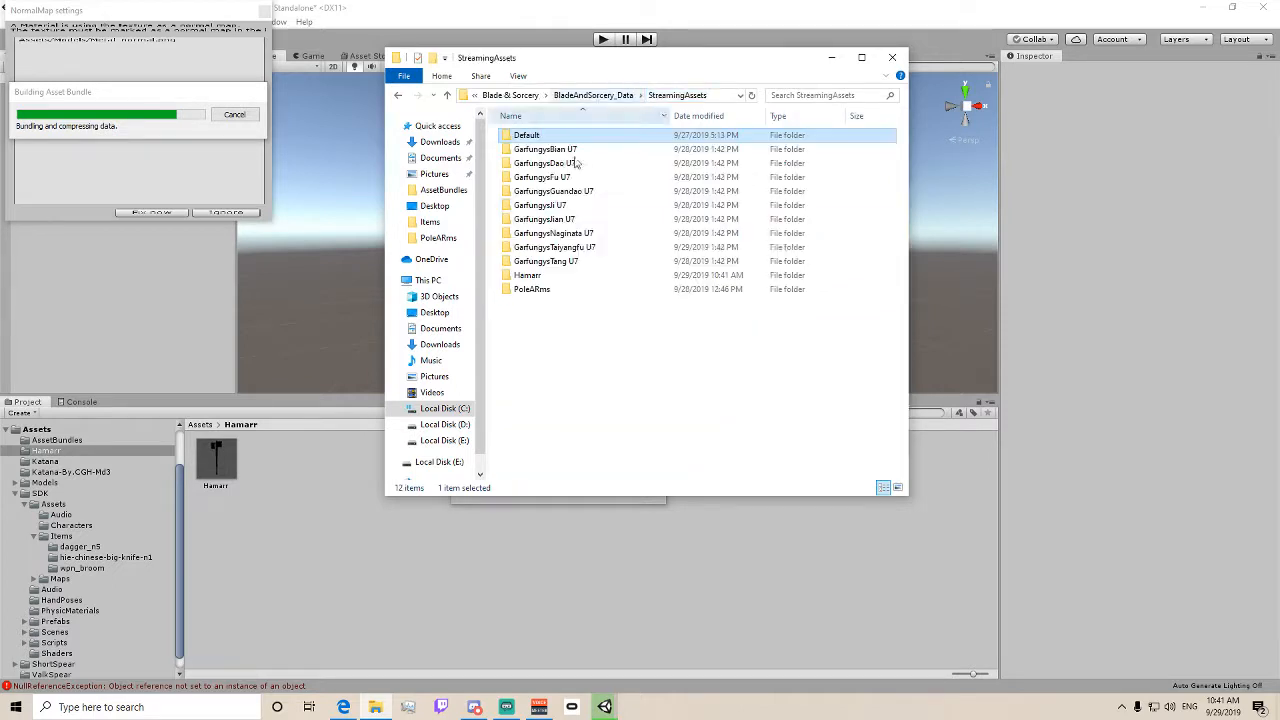
{"action": "double_click", "coordinate": [530, 275]}
{"action": "right_click", "coordinate": [568, 248]}
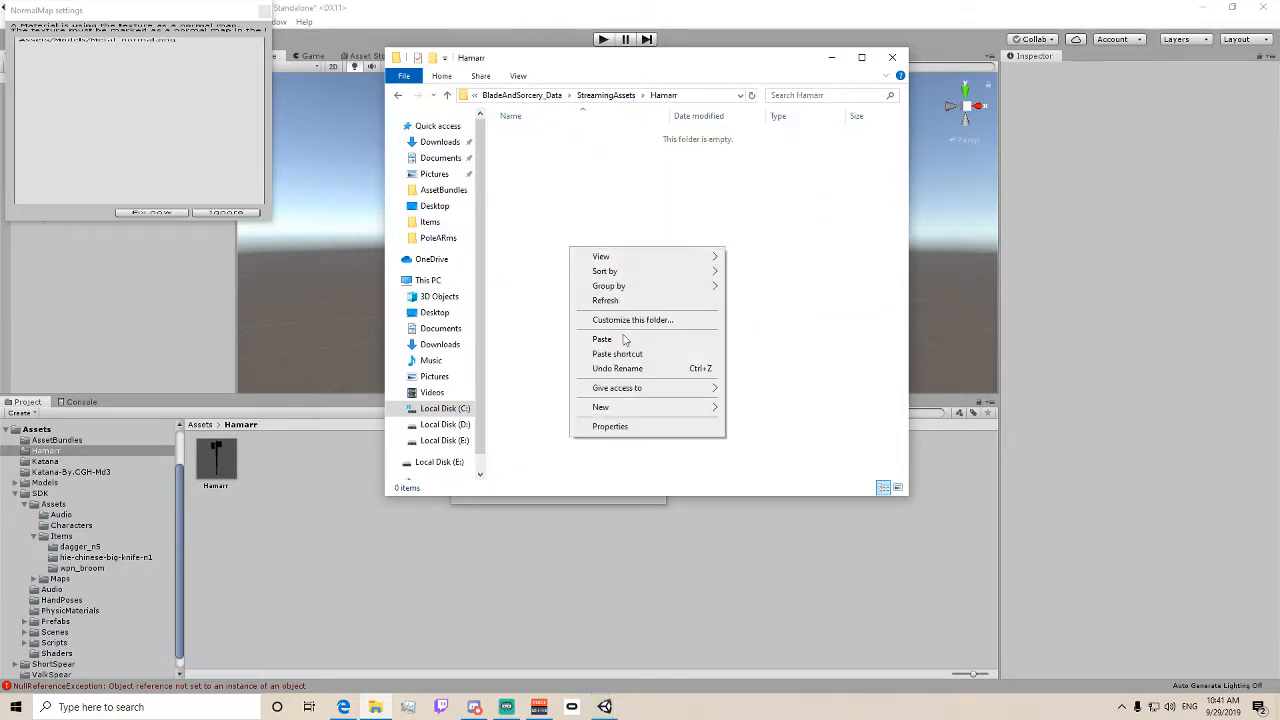
{"action": "left_click", "coordinate": [620, 341]}
- Switch to Unity, fix Metal_normal.png's normal map import setting, and rebuild the hamarr asset bundle
{"action": "left_click", "coordinate": [604, 706]}
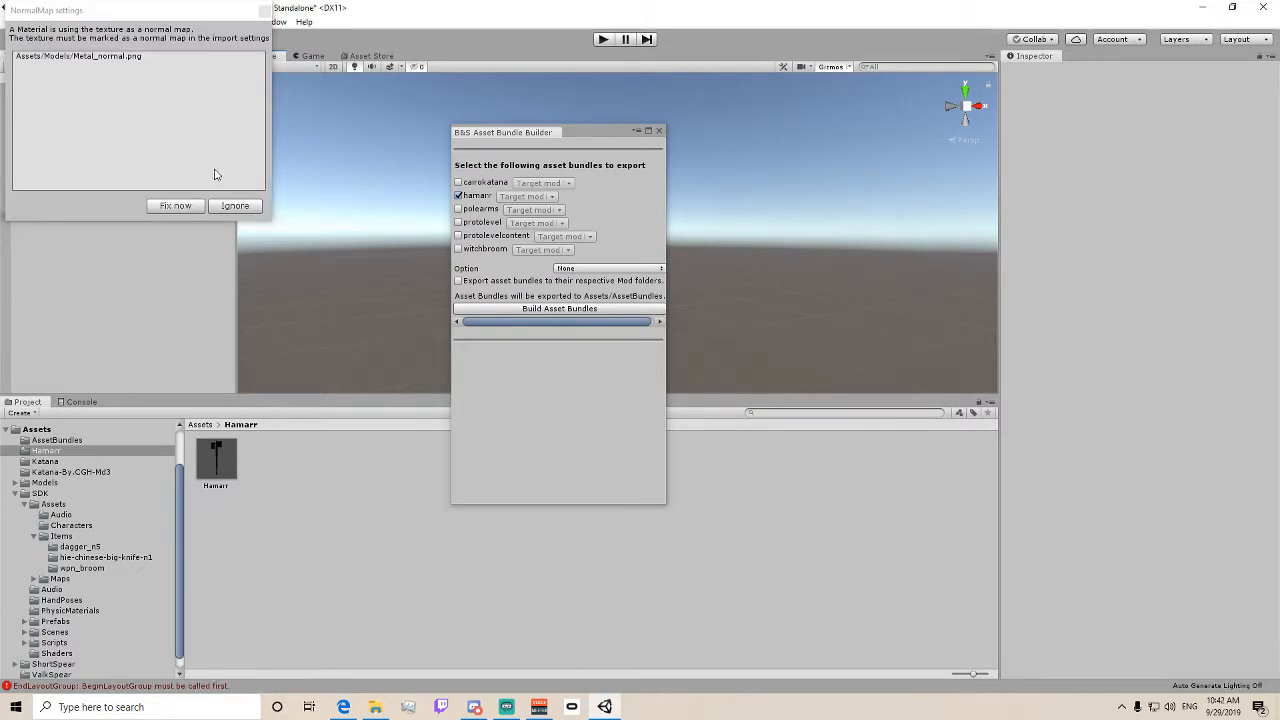
{"action": "left_click", "coordinate": [174, 208]}
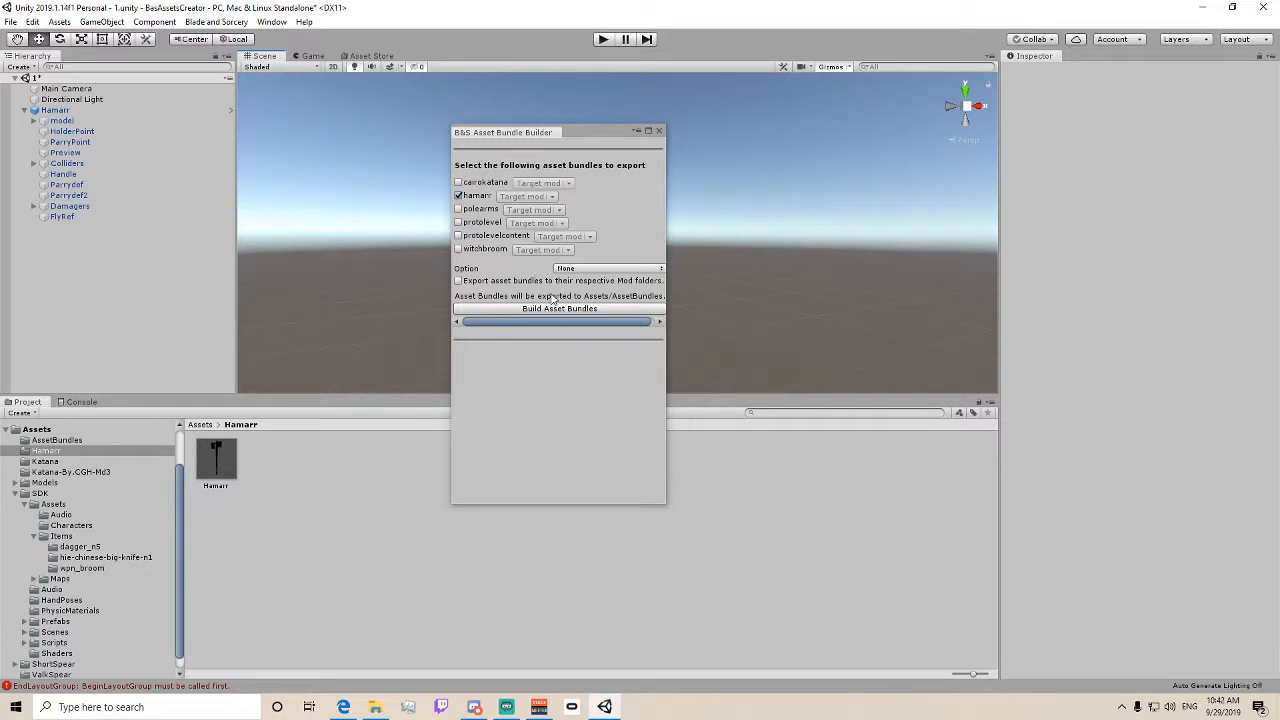
{"action": "left_click", "coordinate": [566, 309]}
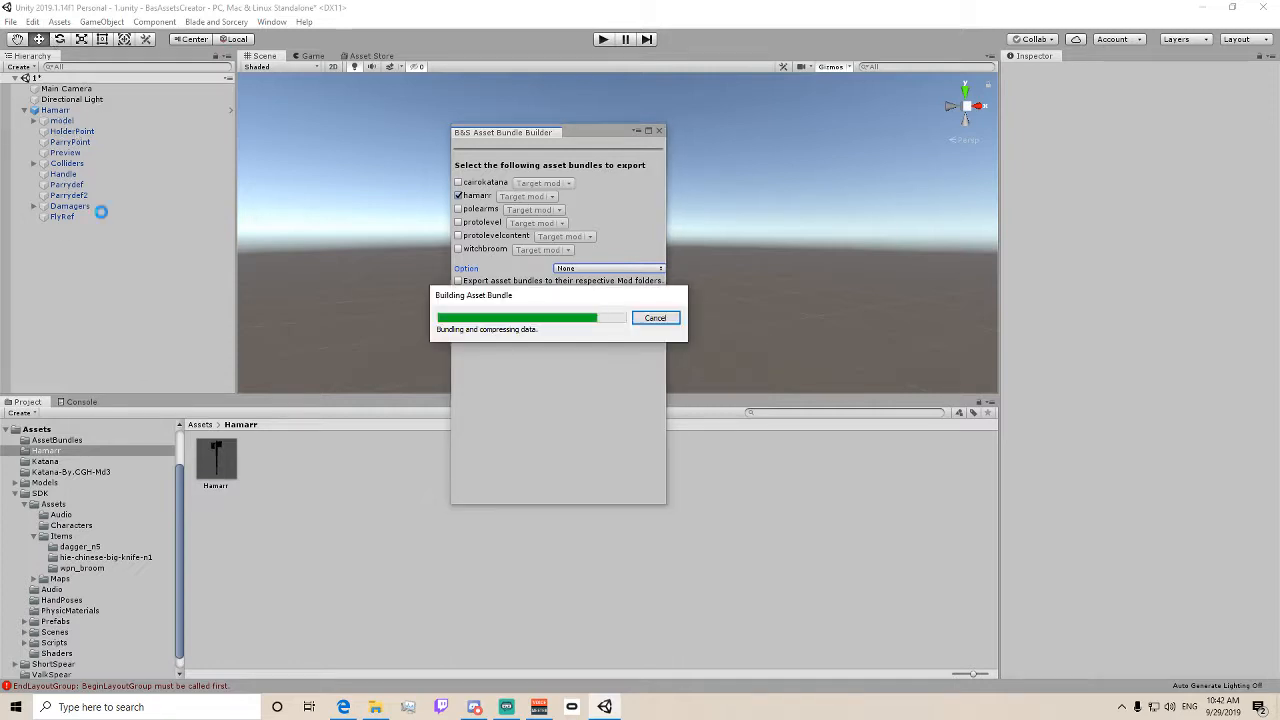
{"action": "left_click", "coordinate": [657, 132]}
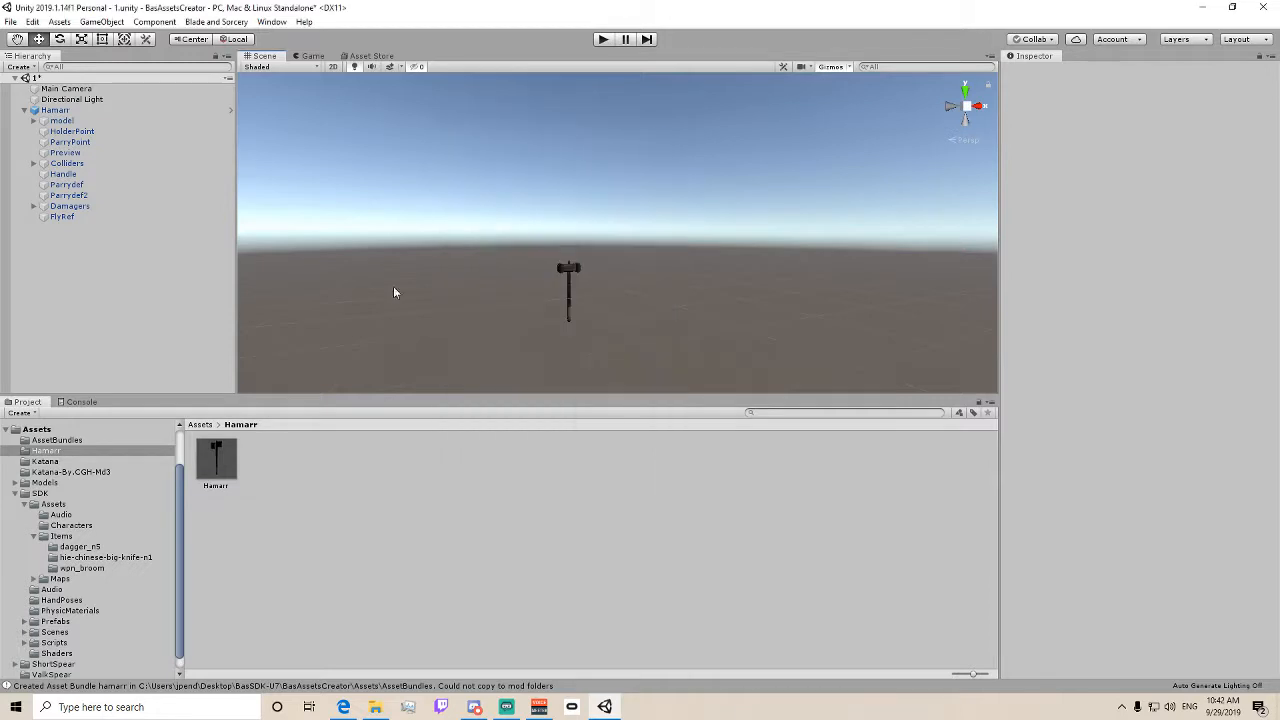
- In File Explorer, select Damager_DaggerPierce, Damager_Maul and Damager_Punch in the Damagers folder inside Default for copying
{"action": "left_click", "coordinate": [375, 707]}
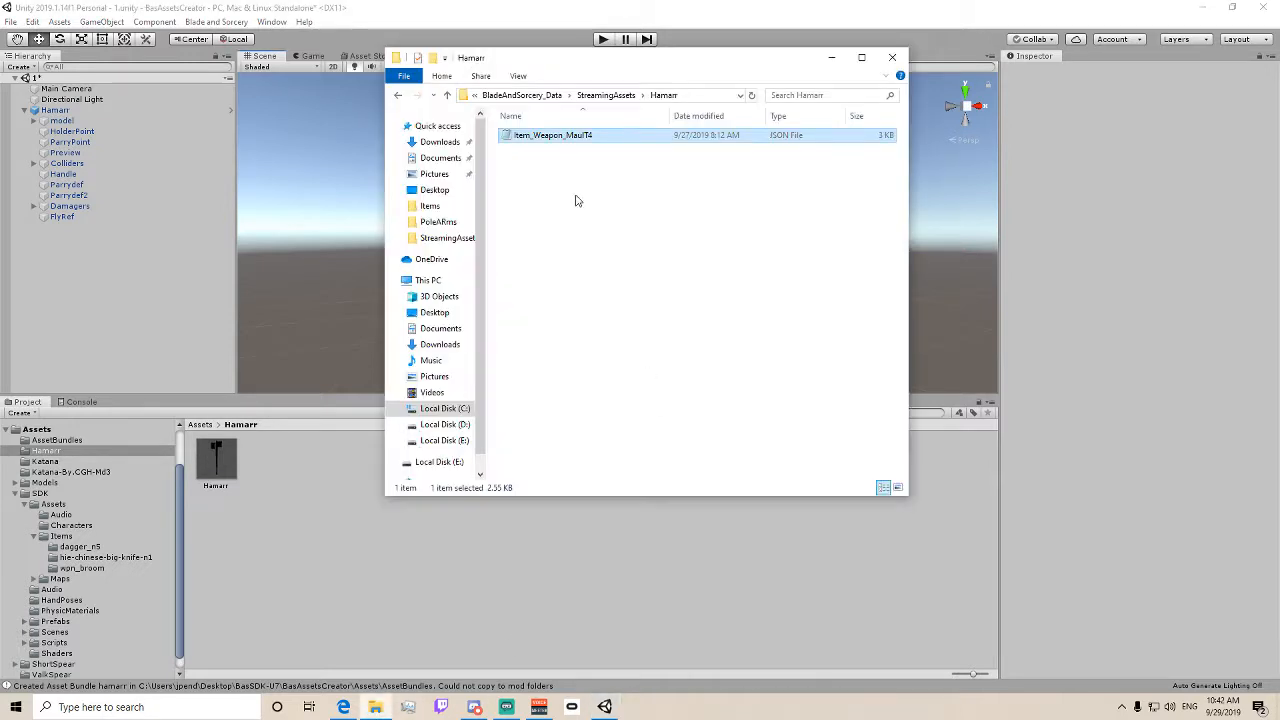
{"action": "left_click", "coordinate": [606, 95]}
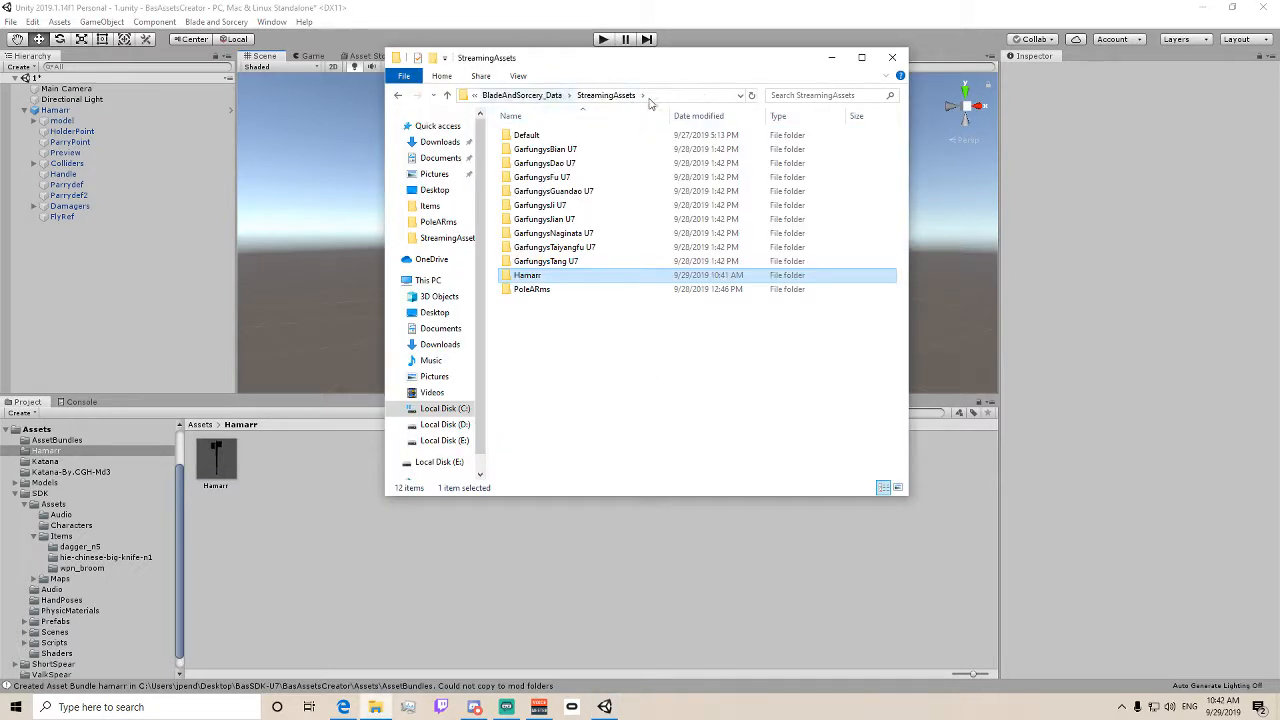
{"action": "double_click", "coordinate": [541, 139]}
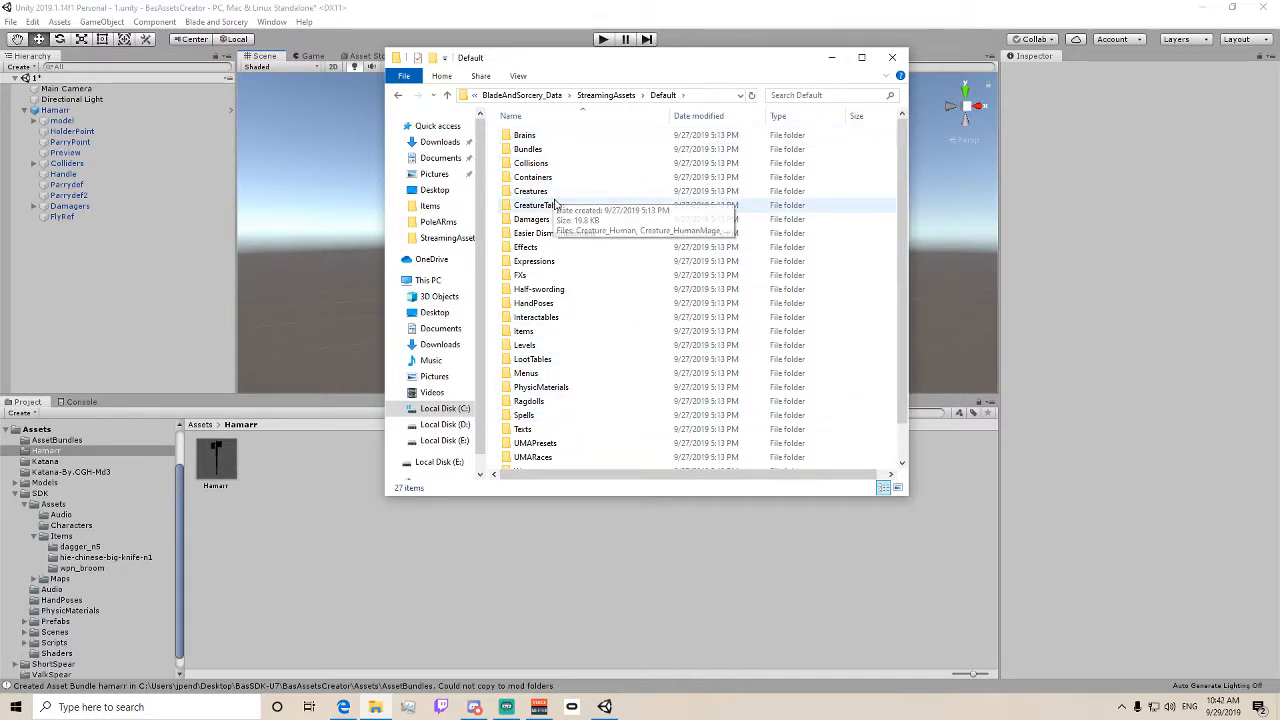
{"action": "double_click", "coordinate": [557, 220]}
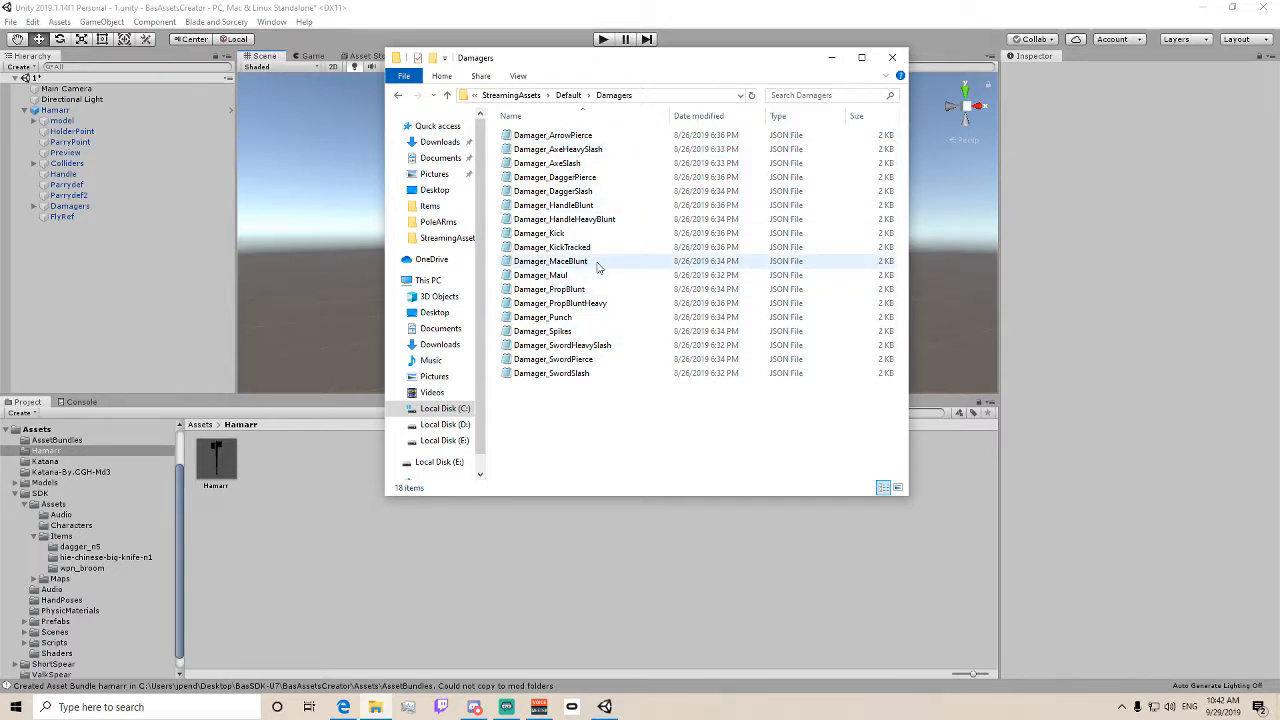
{"action": "left_click", "coordinate": [575, 180]}
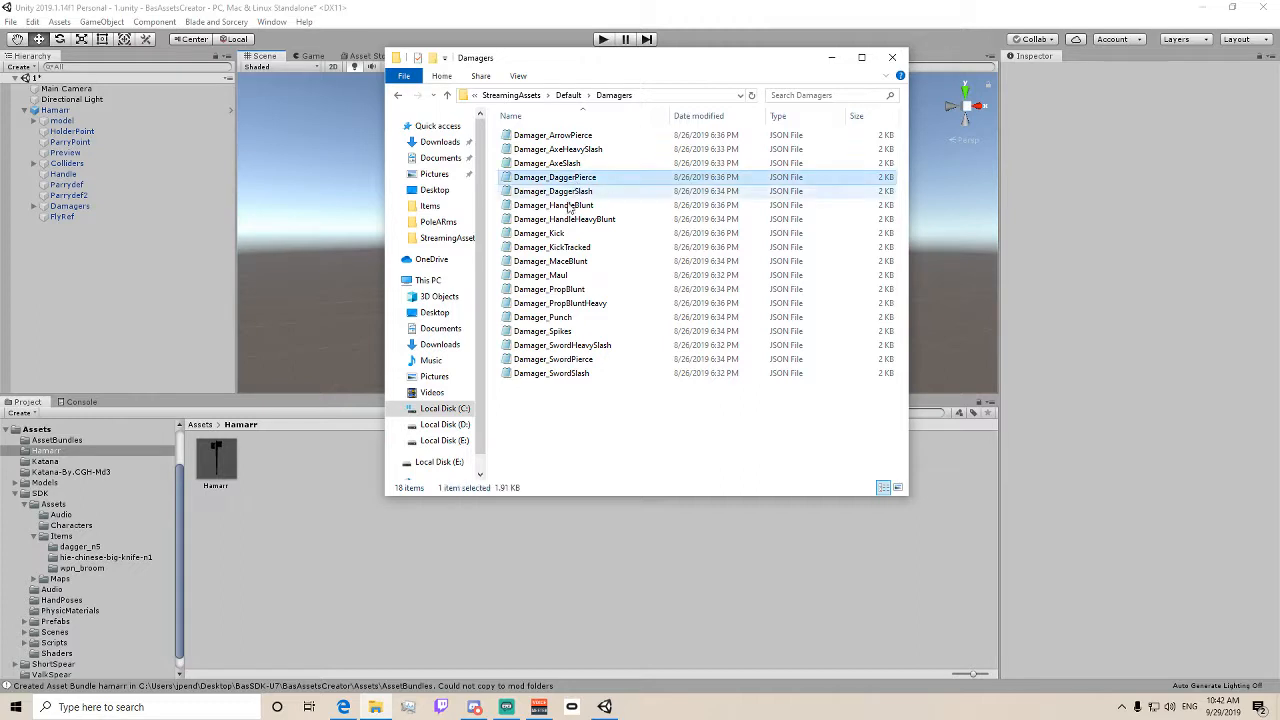
{"action": "left_click", "coordinate": [572, 276], "text": "ctrl"}
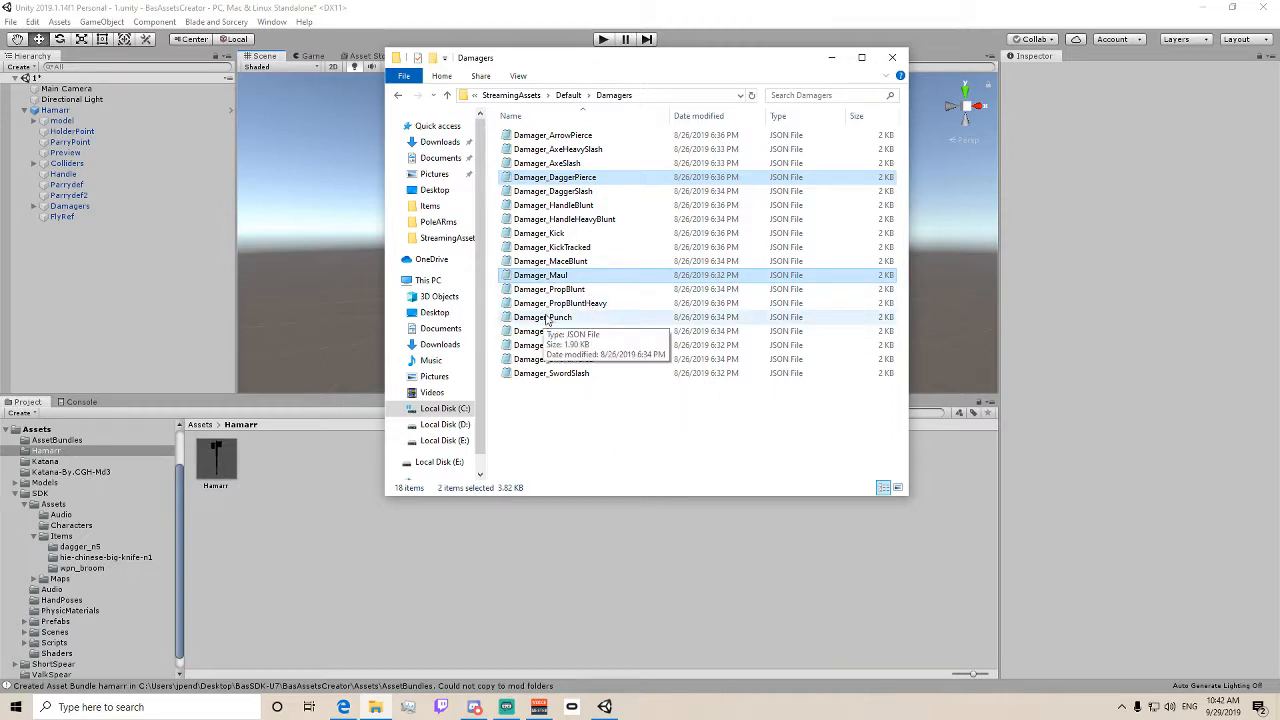
{"action": "left_click", "coordinate": [545, 317], "text": "ctrl"}
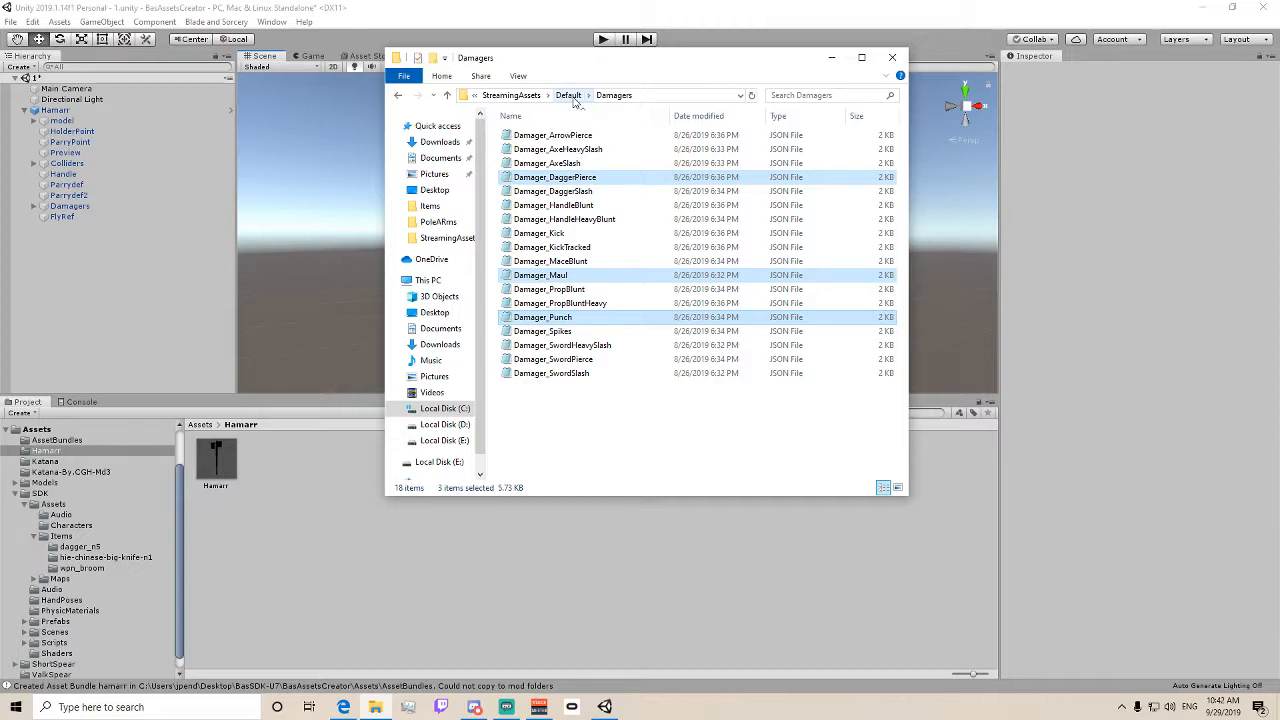
- Try to paste the three damager files into the Hamarr folder, skipping the duplicate Item_Weapon_MaulT4 file
{"action": "left_click", "coordinate": [572, 97]}
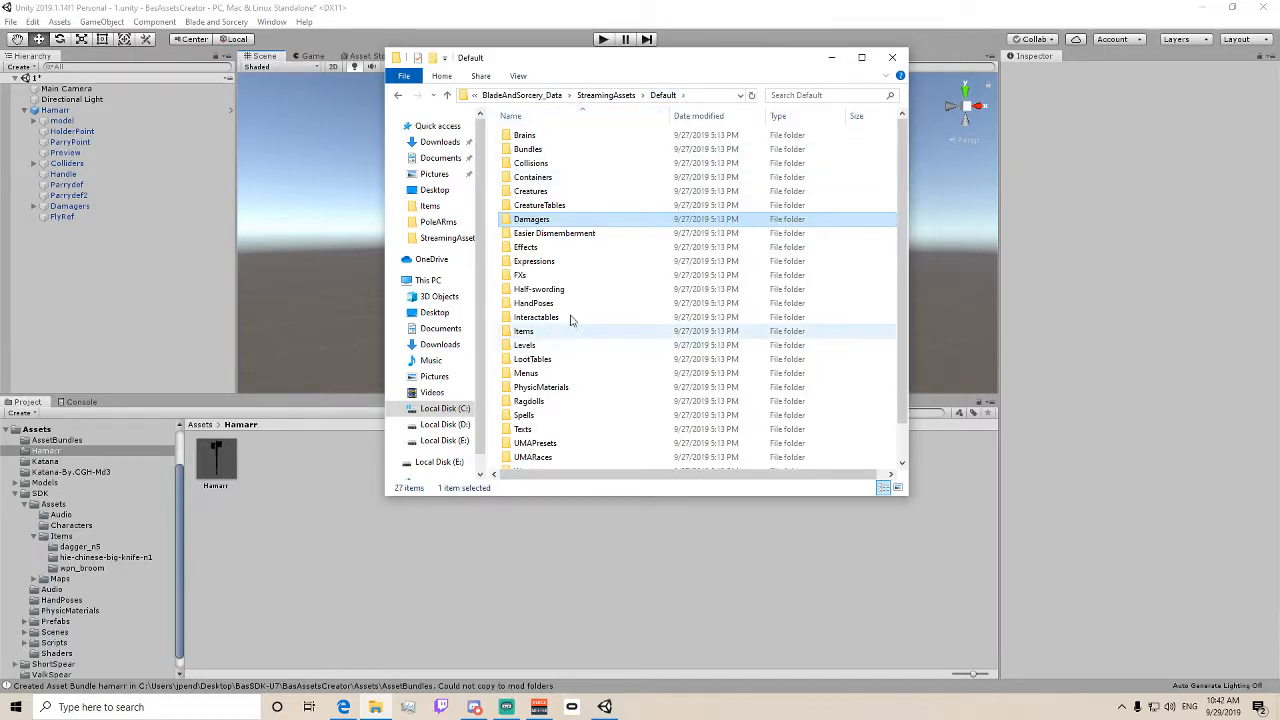
{"action": "scroll", "coordinate": [565, 222], "scroll_direction": "down", "scroll_amount": 2}
{"action": "left_click", "coordinate": [604, 96]}
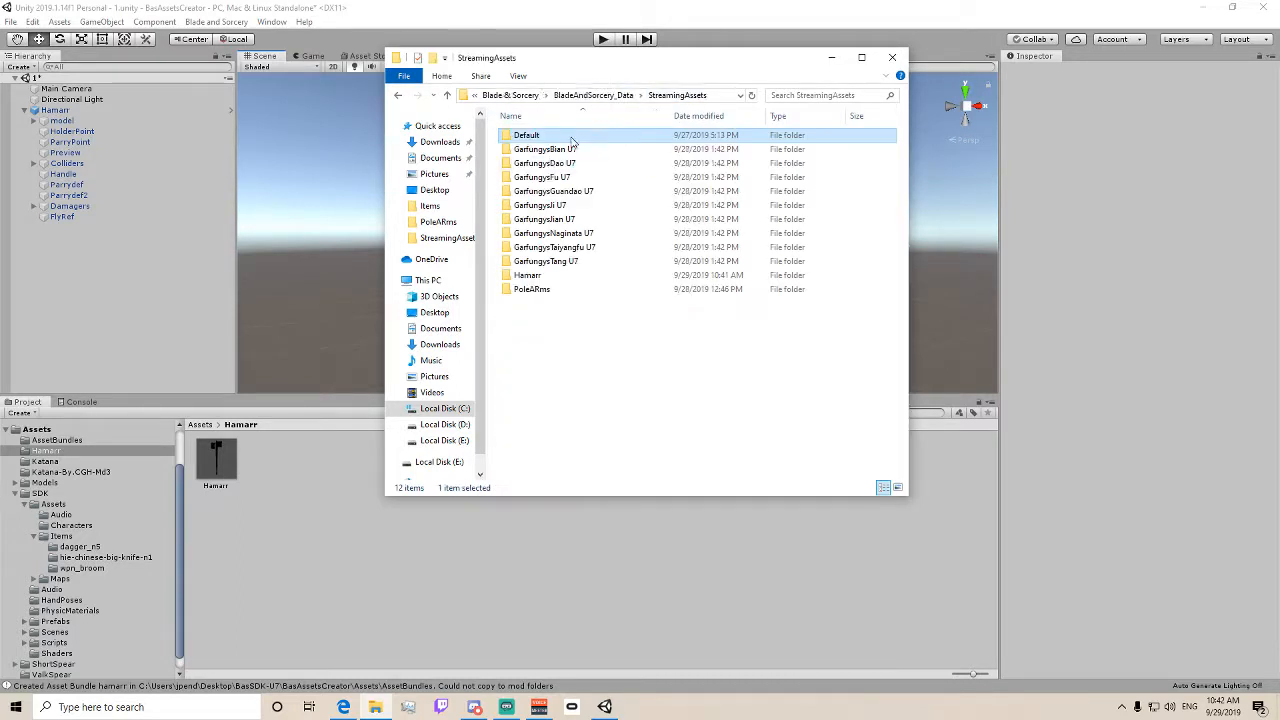
{"action": "left_click", "coordinate": [537, 290]}
{"action": "double_click", "coordinate": [528, 276]}
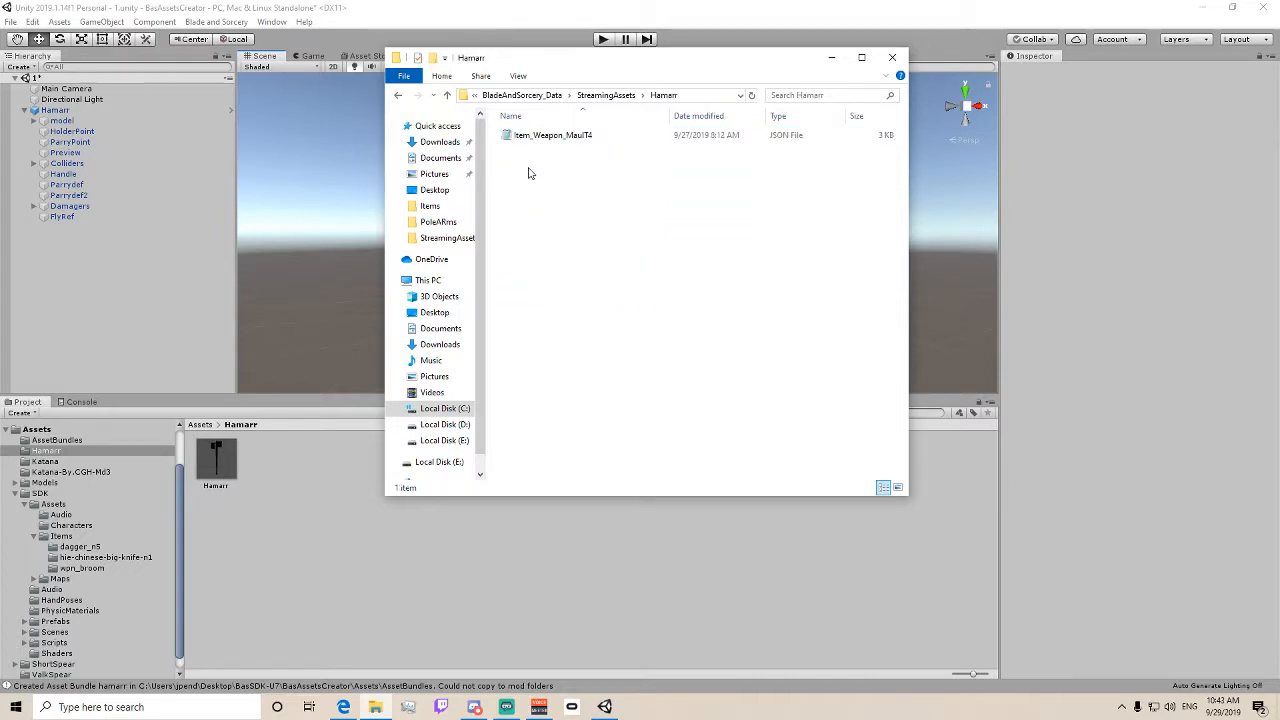
{"action": "key", "text": "ctrl+v"}
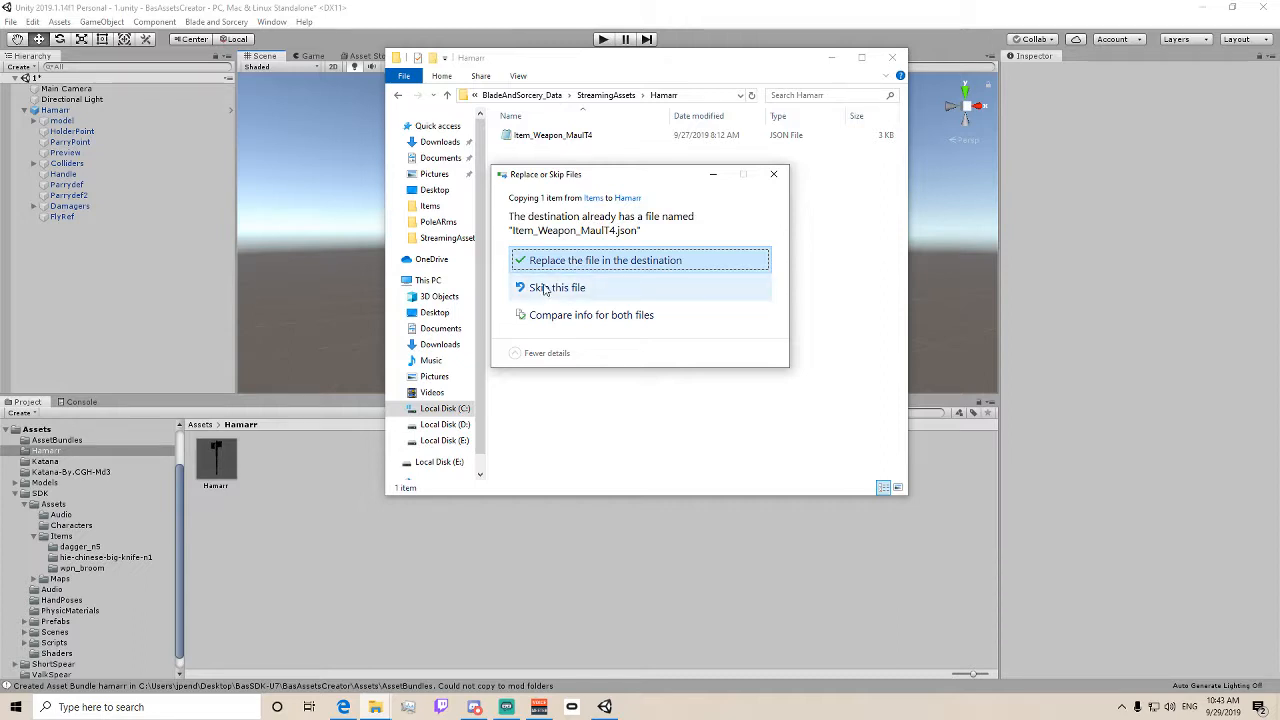
{"action": "left_click", "coordinate": [545, 288]}
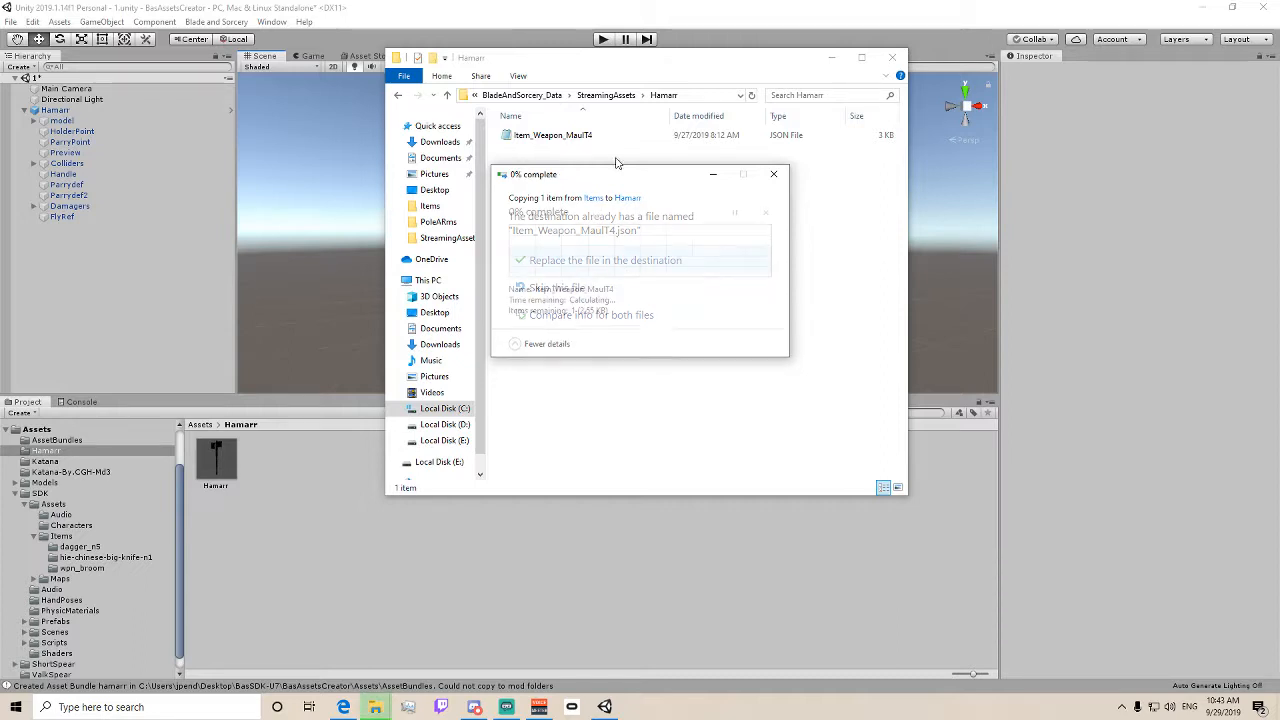
- Copy Damager_DaggerPierce, Damager_Maul and Damager_Punch from the Damagers folder inside StreamingAssets' Default folder
{"action": "left_click", "coordinate": [590, 95]}
{"action": "double_click", "coordinate": [543, 135]}
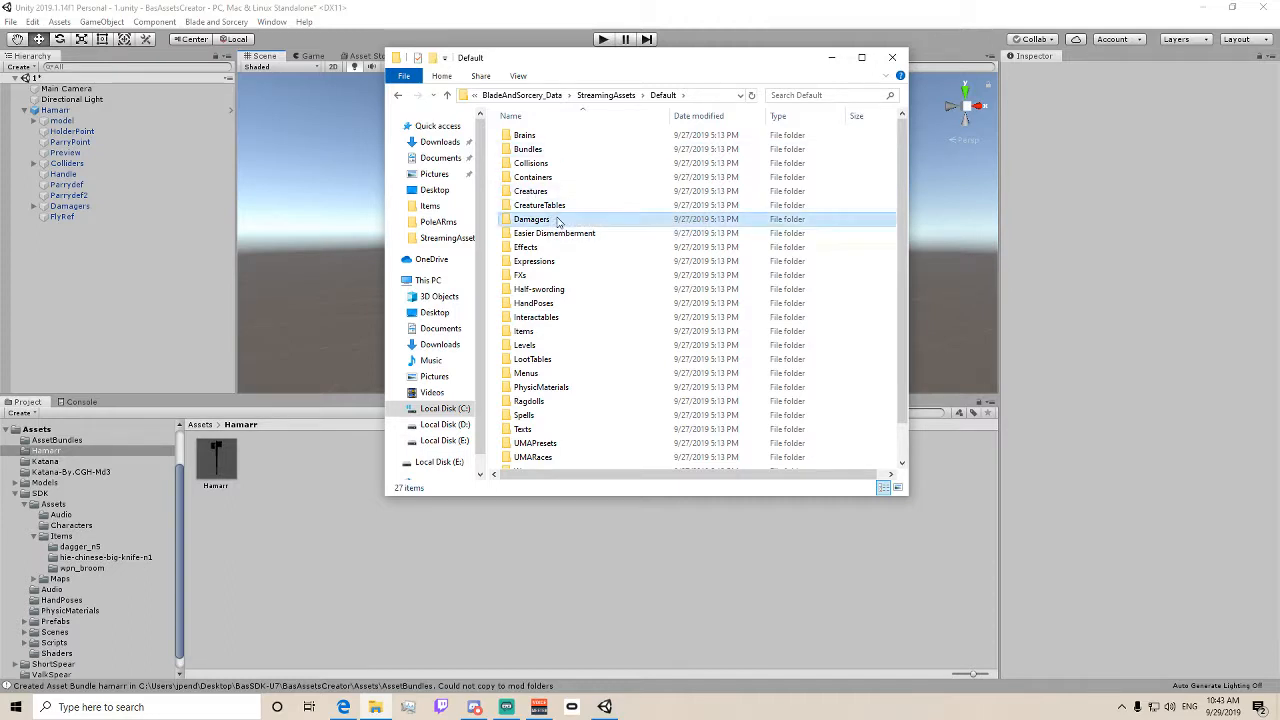
{"action": "double_click", "coordinate": [536, 219]}
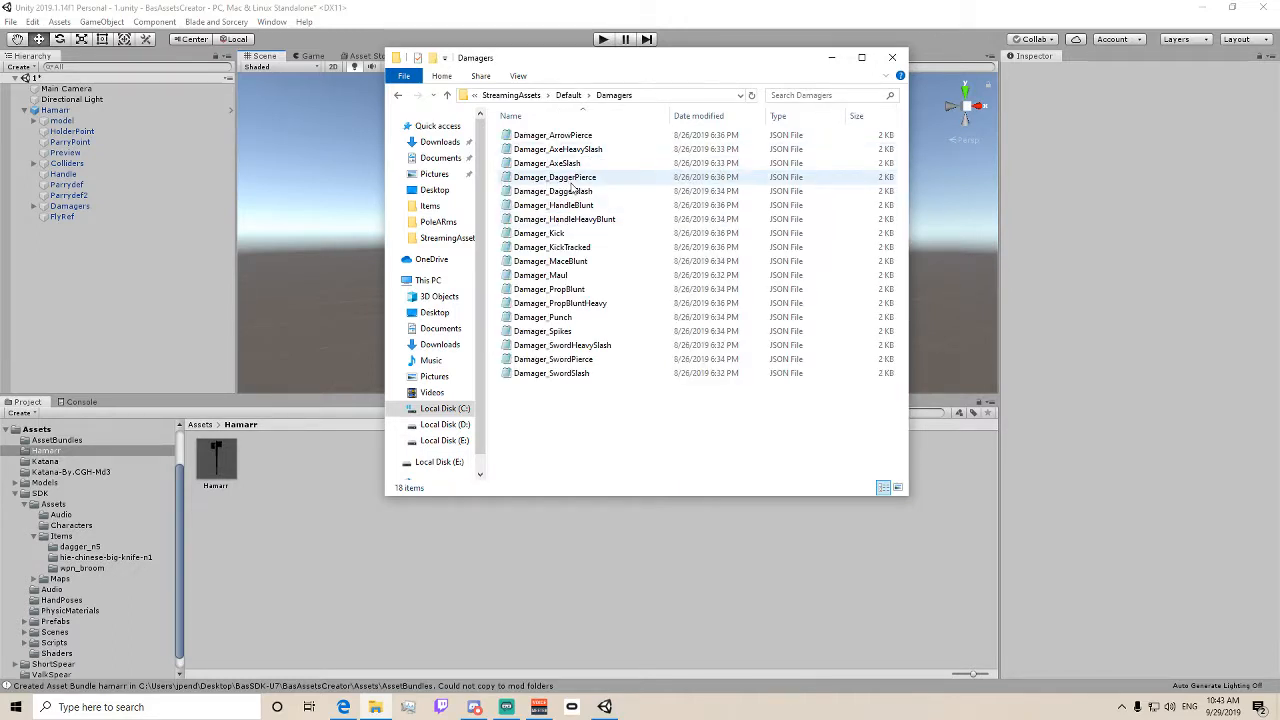
{"action": "left_click", "coordinate": [571, 180]}
{"action": "left_click", "coordinate": [570, 276], "text": "ctrl"}
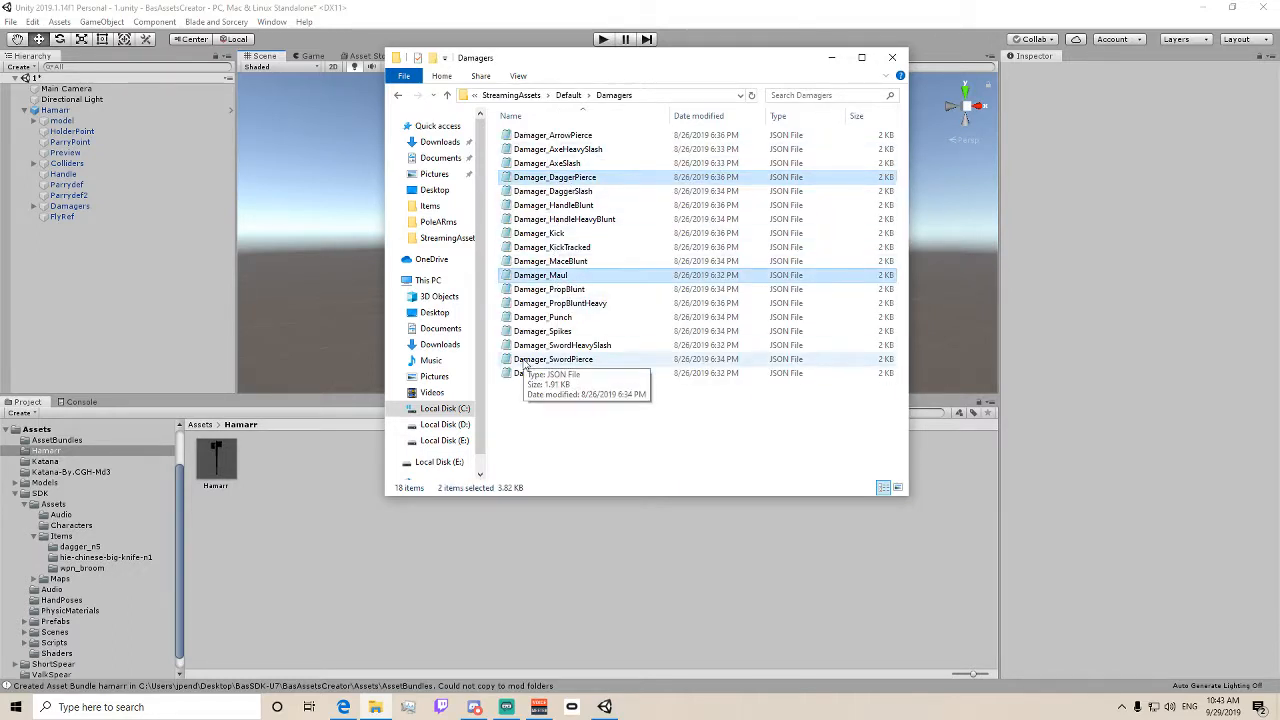
{"action": "left_click", "coordinate": [572, 318], "text": "ctrl"}
{"action": "right_click", "coordinate": [572, 320]}
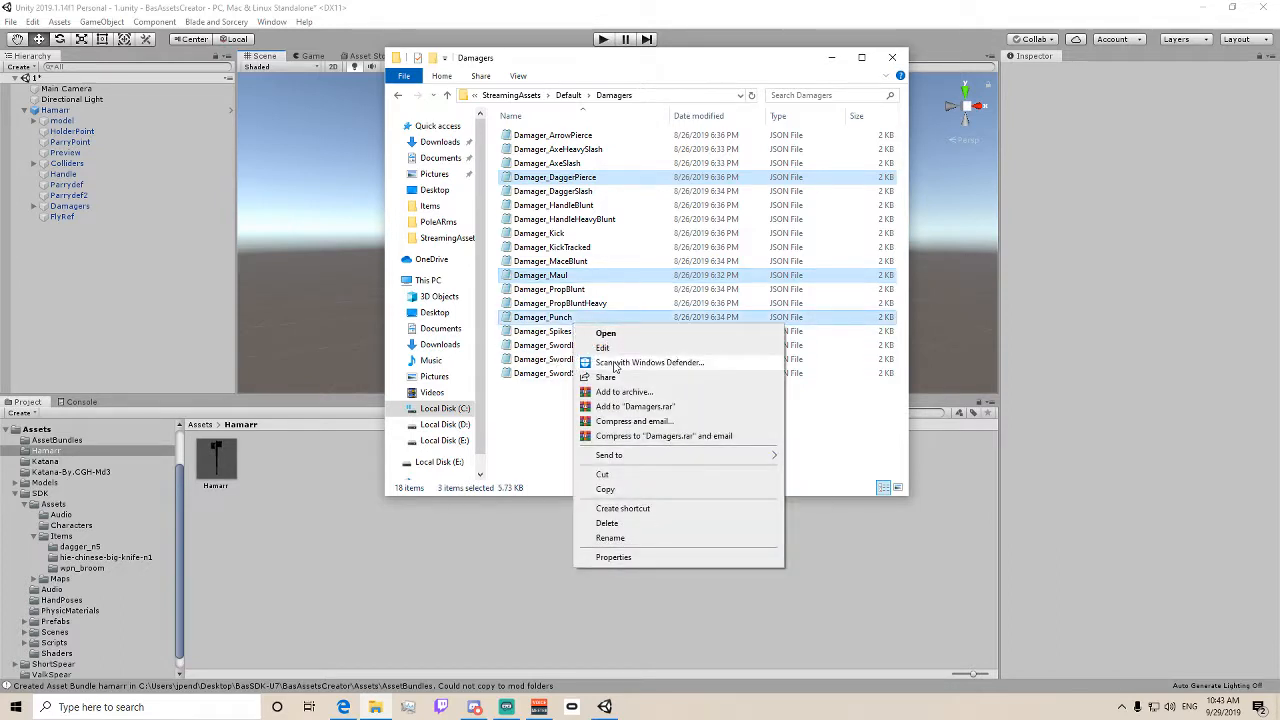
{"action": "left_click", "coordinate": [605, 489]}
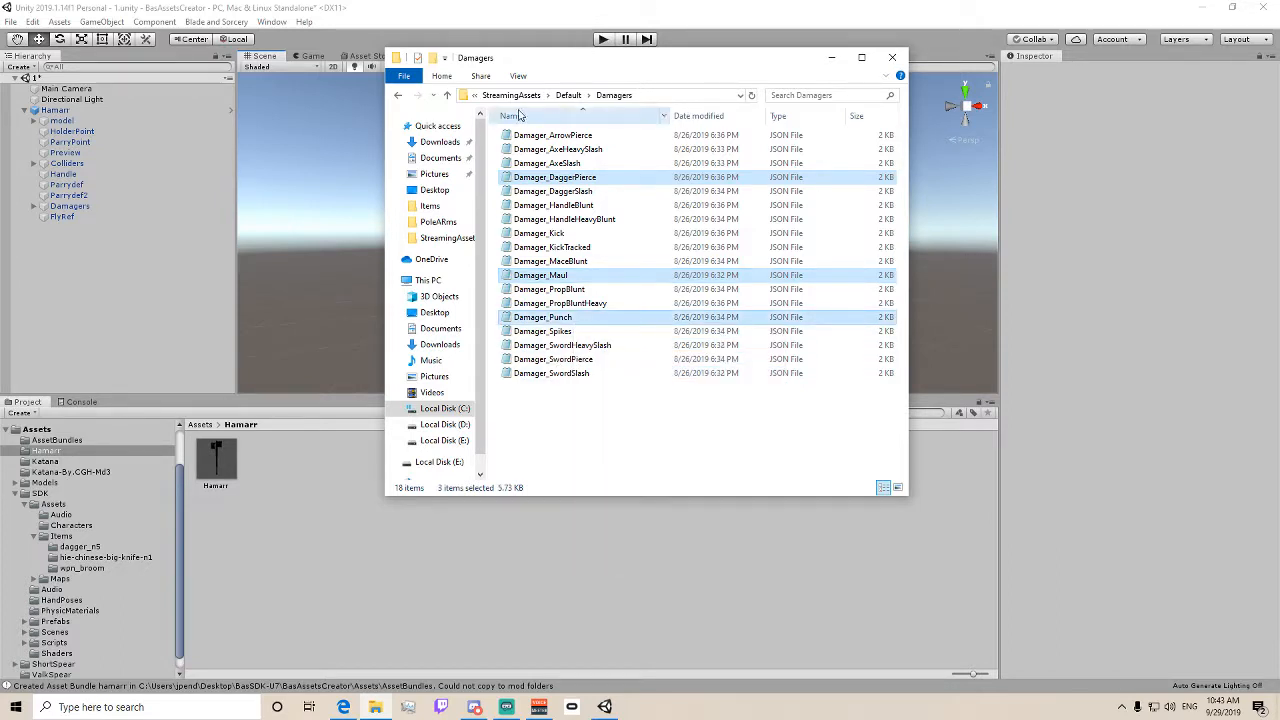
- Paste the three copied damager files into the Hamarr folder in StreamingAssets
{"action": "left_click", "coordinate": [511, 95]}
{"action": "double_click", "coordinate": [558, 280]}
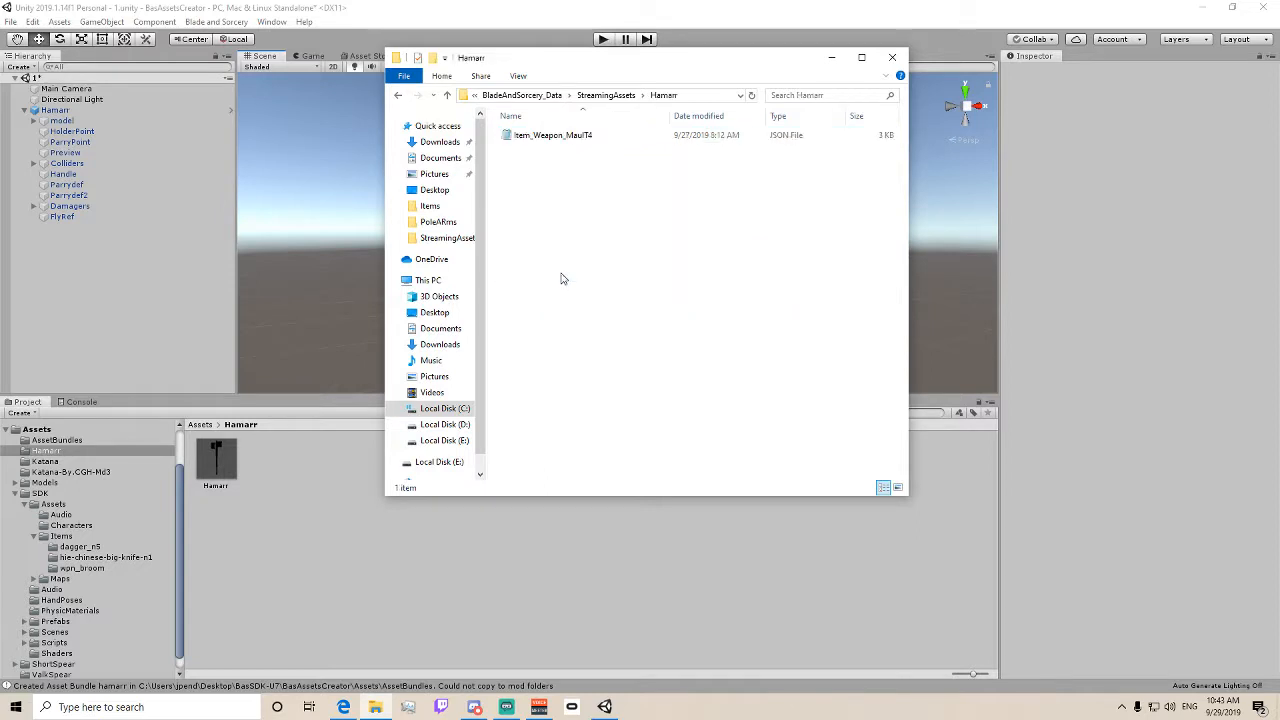
{"action": "right_click", "coordinate": [563, 277]}
{"action": "left_click", "coordinate": [640, 366]}
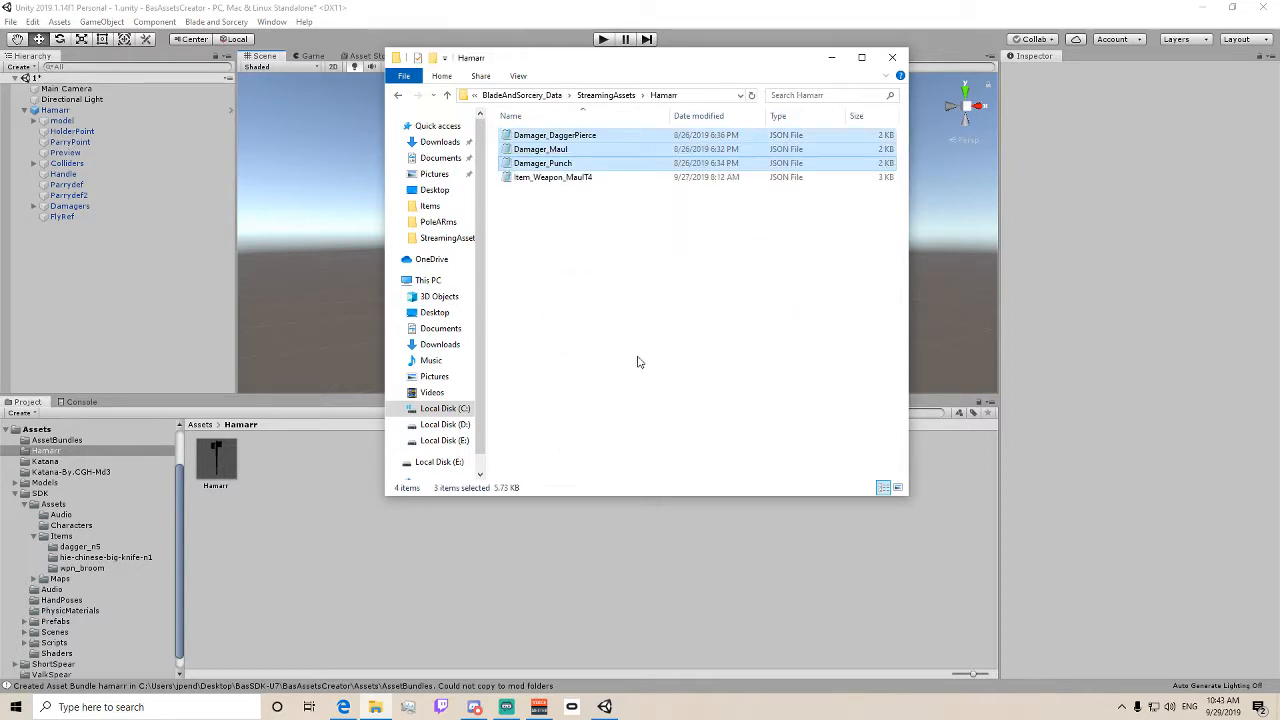
{"action": "left_click", "coordinate": [628, 289]}
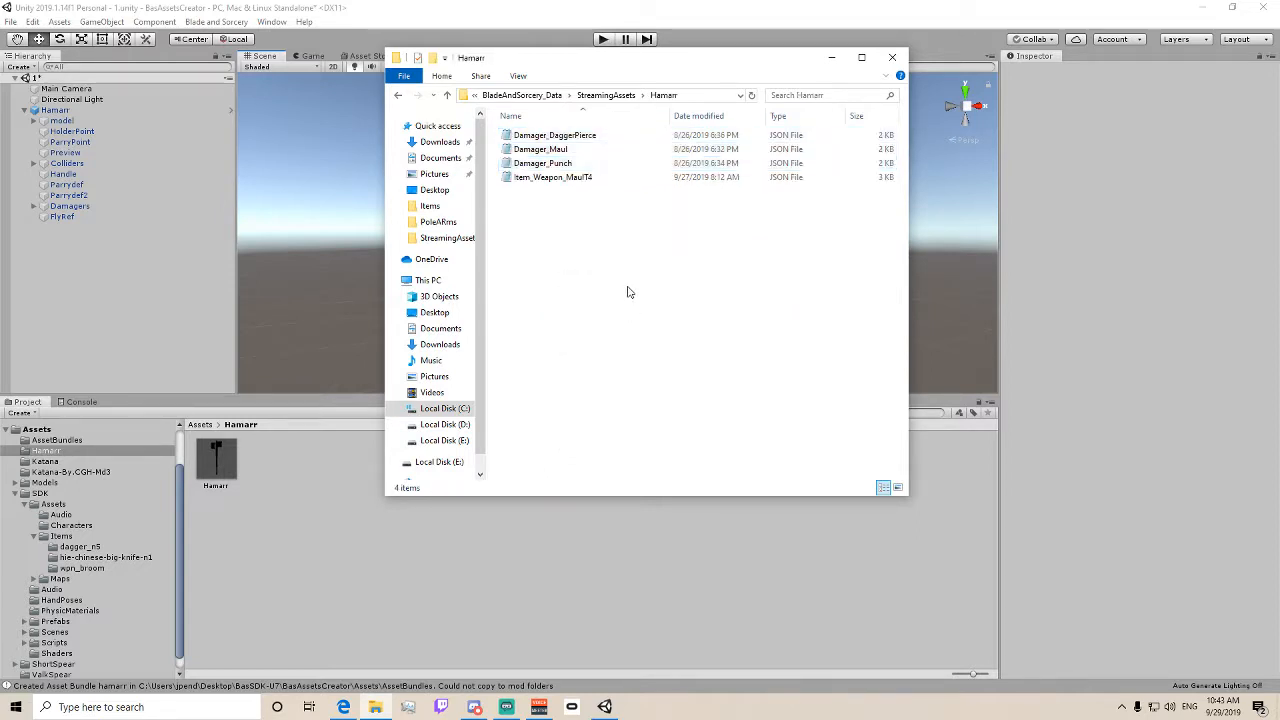
- Copy the manifest file from the PoleARms folder into the Hamarr folder
{"action": "left_click", "coordinate": [605, 95]}
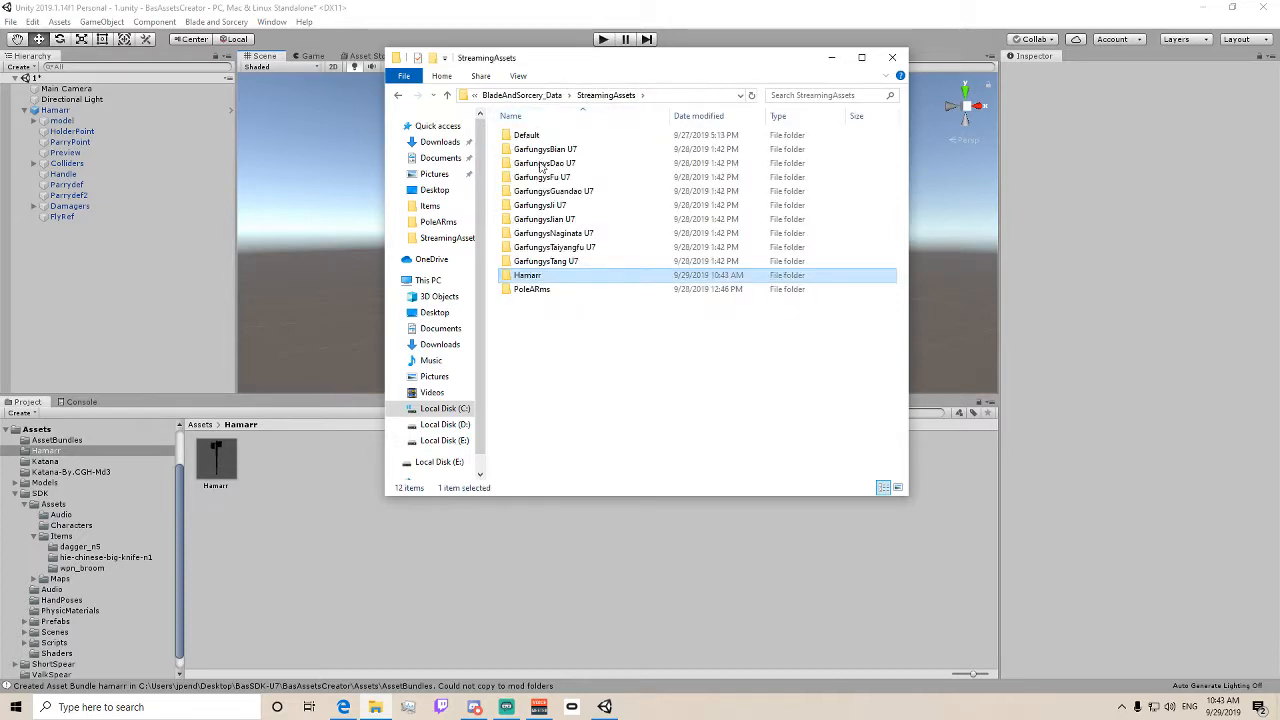
{"action": "double_click", "coordinate": [532, 289]}
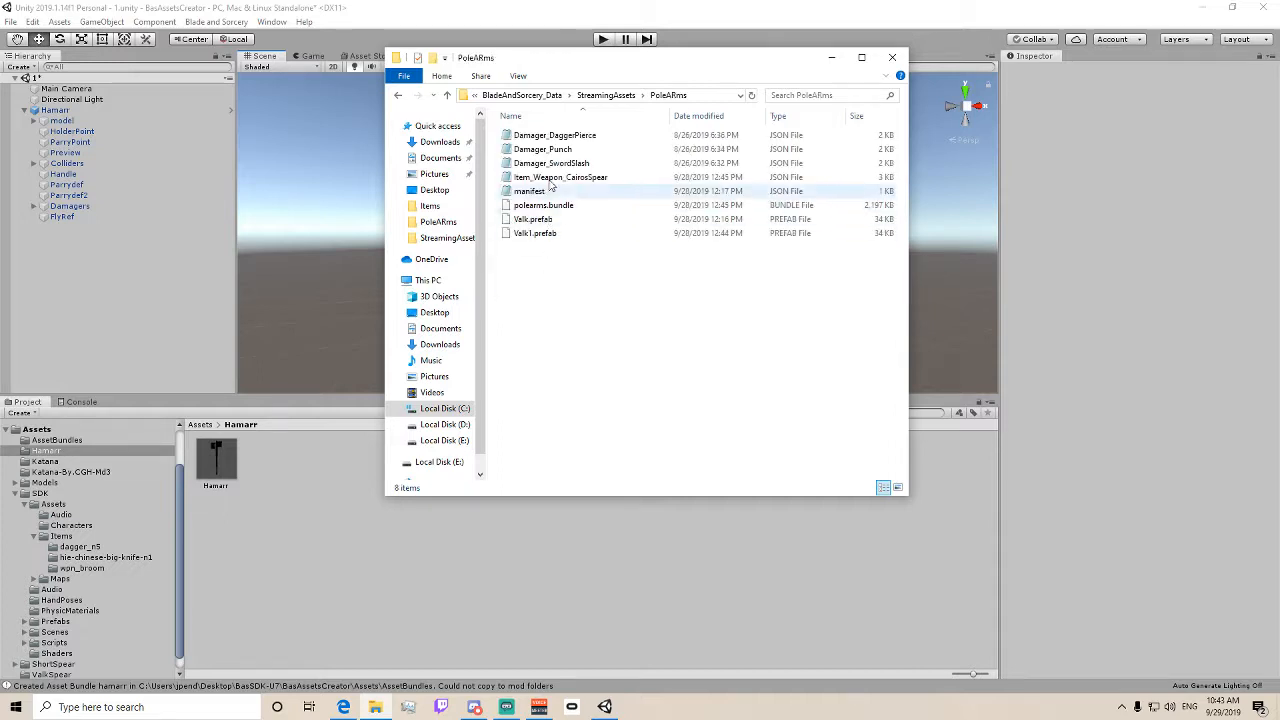
{"action": "left_click", "coordinate": [517, 191]}
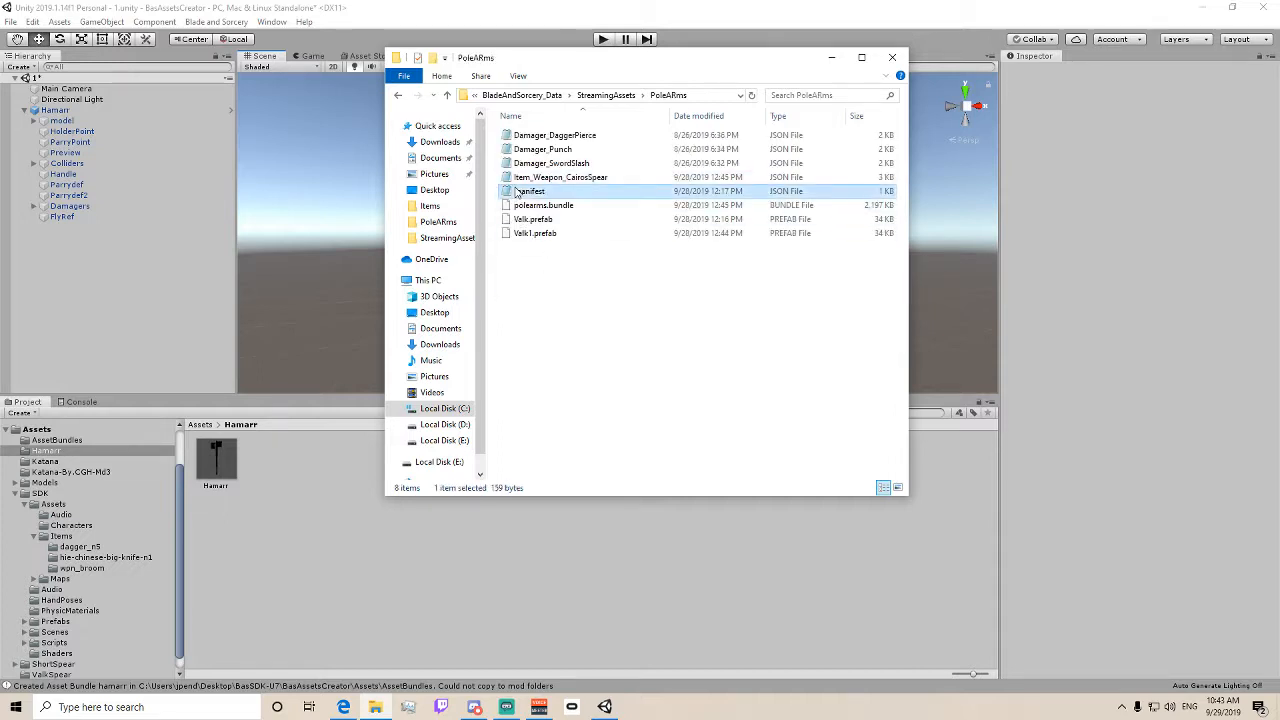
{"action": "left_click", "coordinate": [628, 98]}
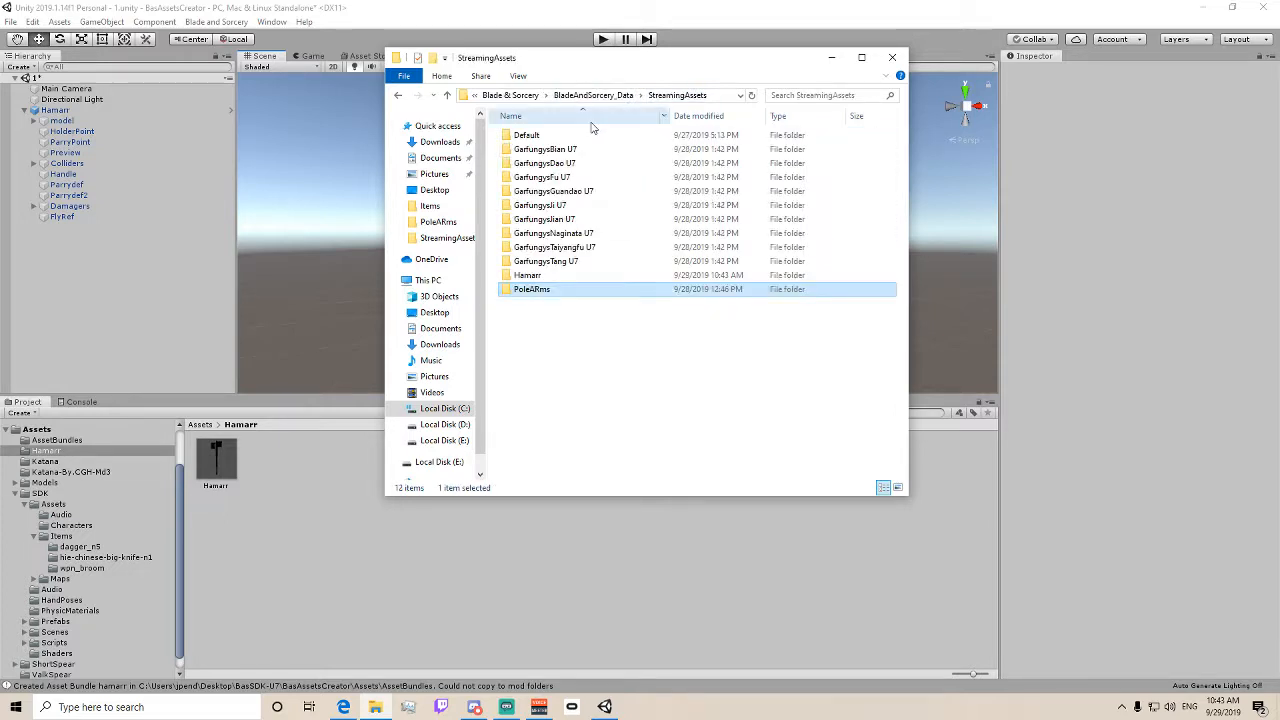
{"action": "double_click", "coordinate": [543, 275]}
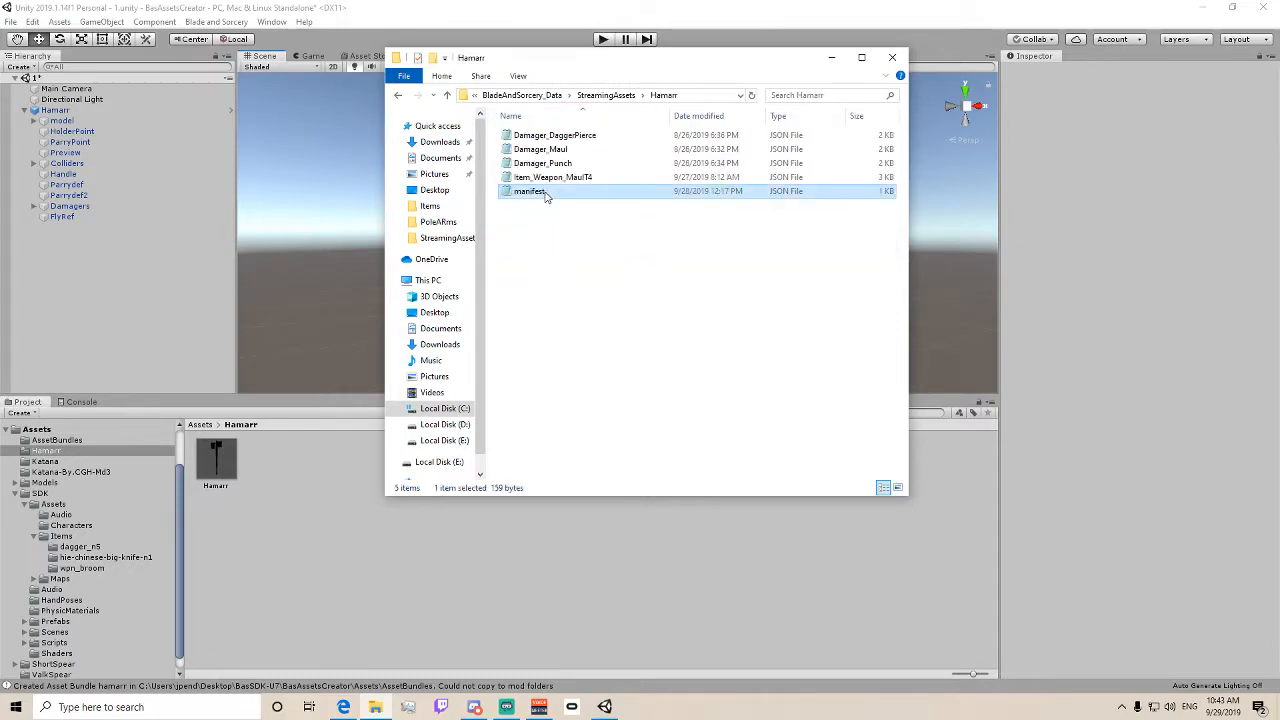
- Open the Hamarr folder's manifest and replace the word Spears in its Name value with Hamarr
{"action": "double_click", "coordinate": [530, 191]}
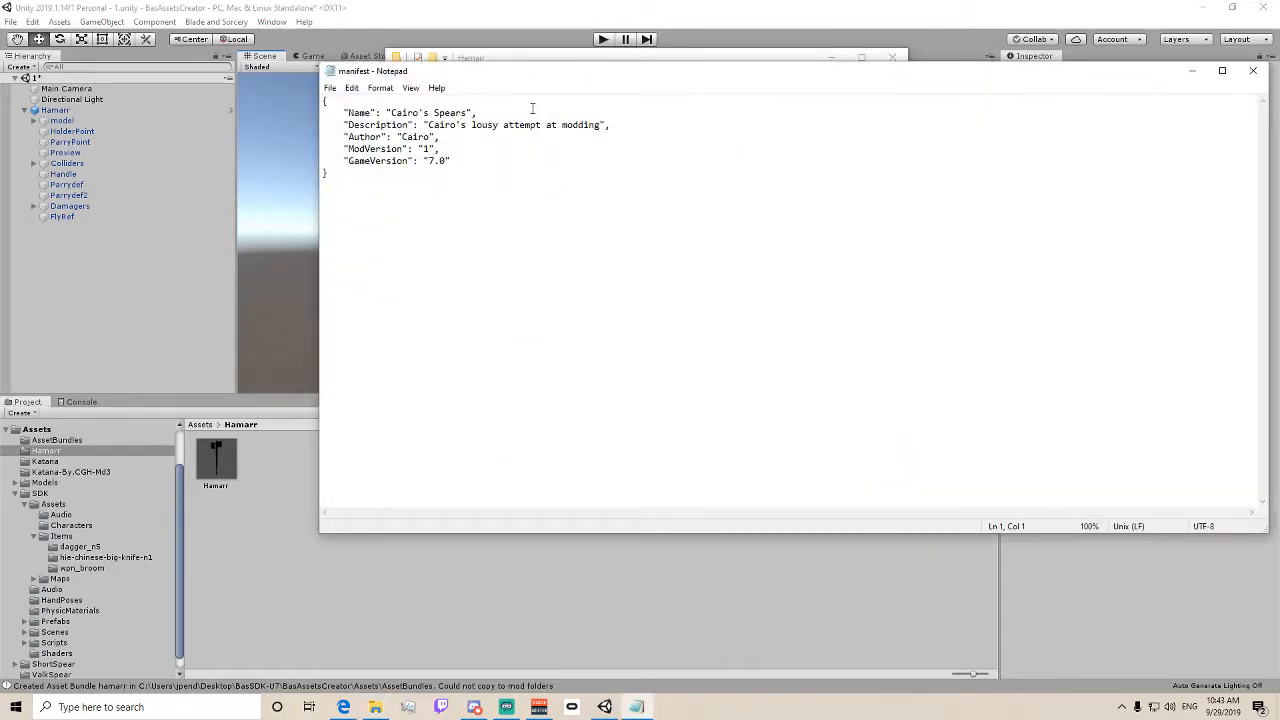
{"action": "left_click_drag", "start_coordinate": [552, 74], "coordinate": [414, 207]}
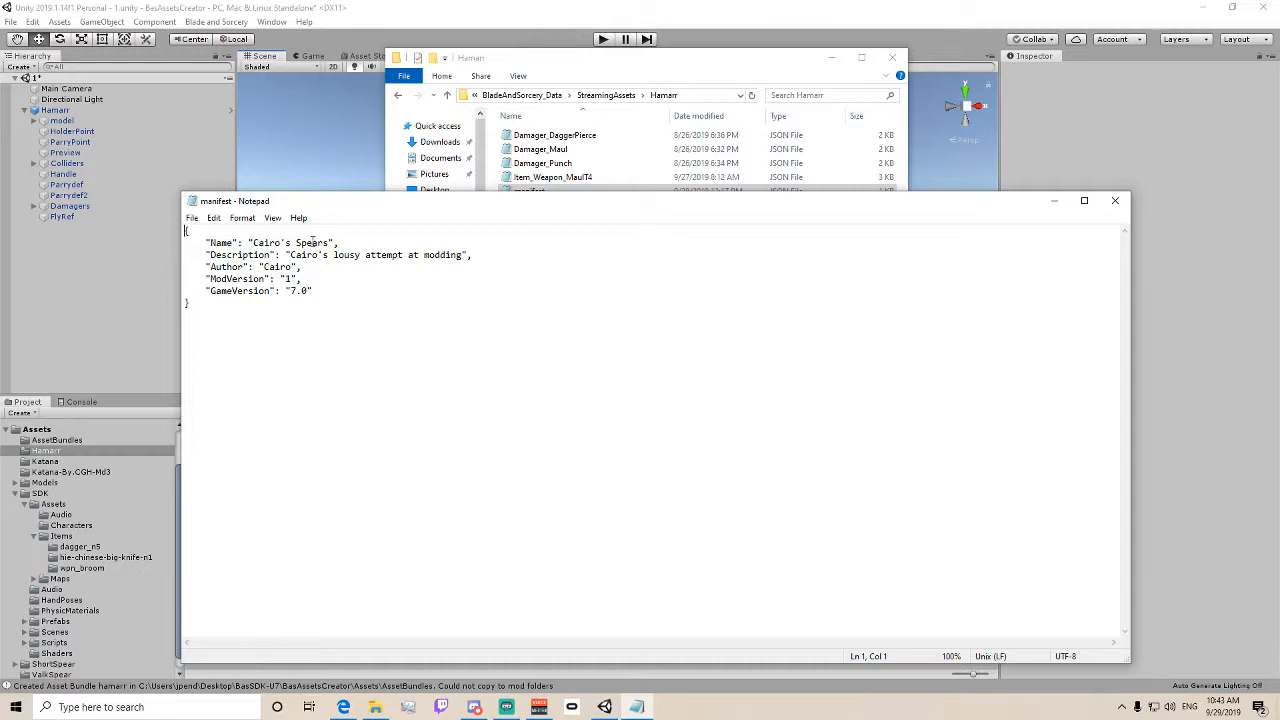
{"action": "left_click_drag", "start_coordinate": [330, 242], "coordinate": [254, 242]}
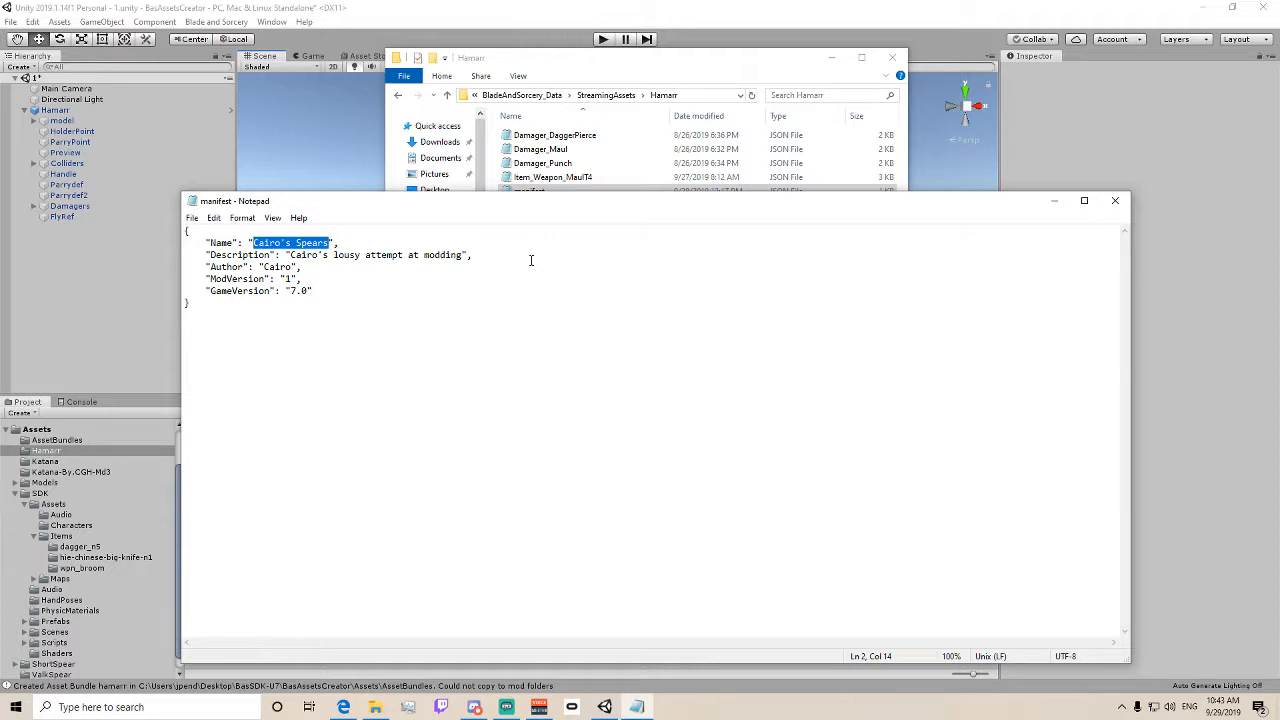
{"action": "key", "text": "Right"}
{"action": "key", "text": "BackSpace"}
{"action": "key", "text": "BackSpace"}
{"action": "key", "text": "BackSpace"}
{"action": "key", "text": "BackSpace"}
{"action": "key", "text": "BackSpace"}
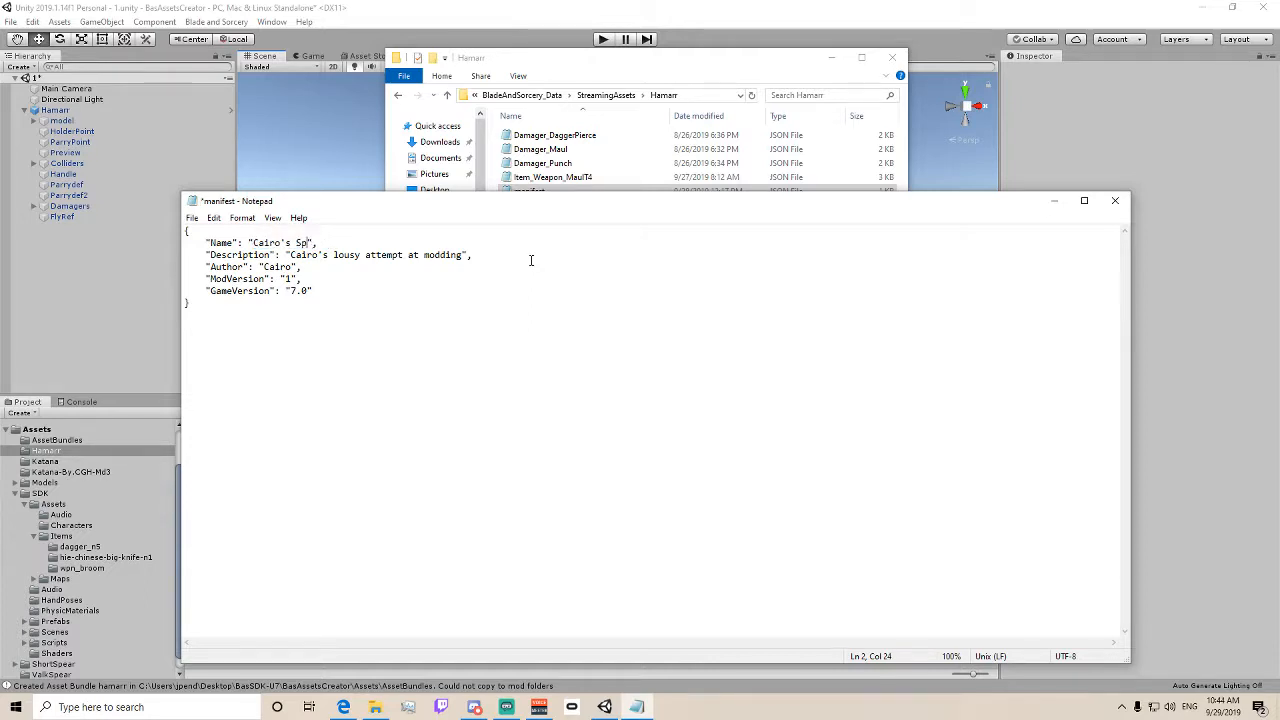
{"action": "key", "text": "BackSpace"}
{"action": "type", "text": "Harma"}
{"action": "key", "text": "BackSpace"}
{"action": "key", "text": "BackSpace"}
{"action": "key", "text": "BackSpace"}
{"action": "type", "text": "marr"}
- Save the edited manifest file and close it
{"action": "left_click", "coordinate": [199, 220]}
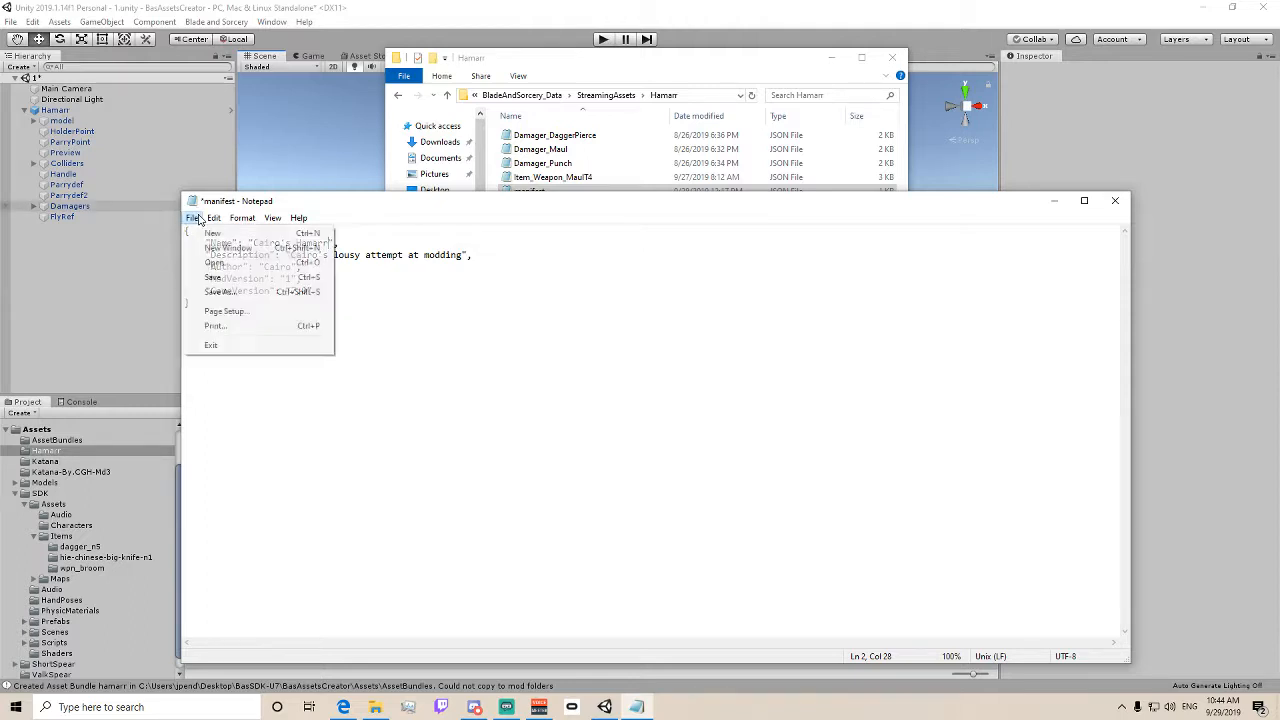
{"action": "left_click", "coordinate": [213, 277]}
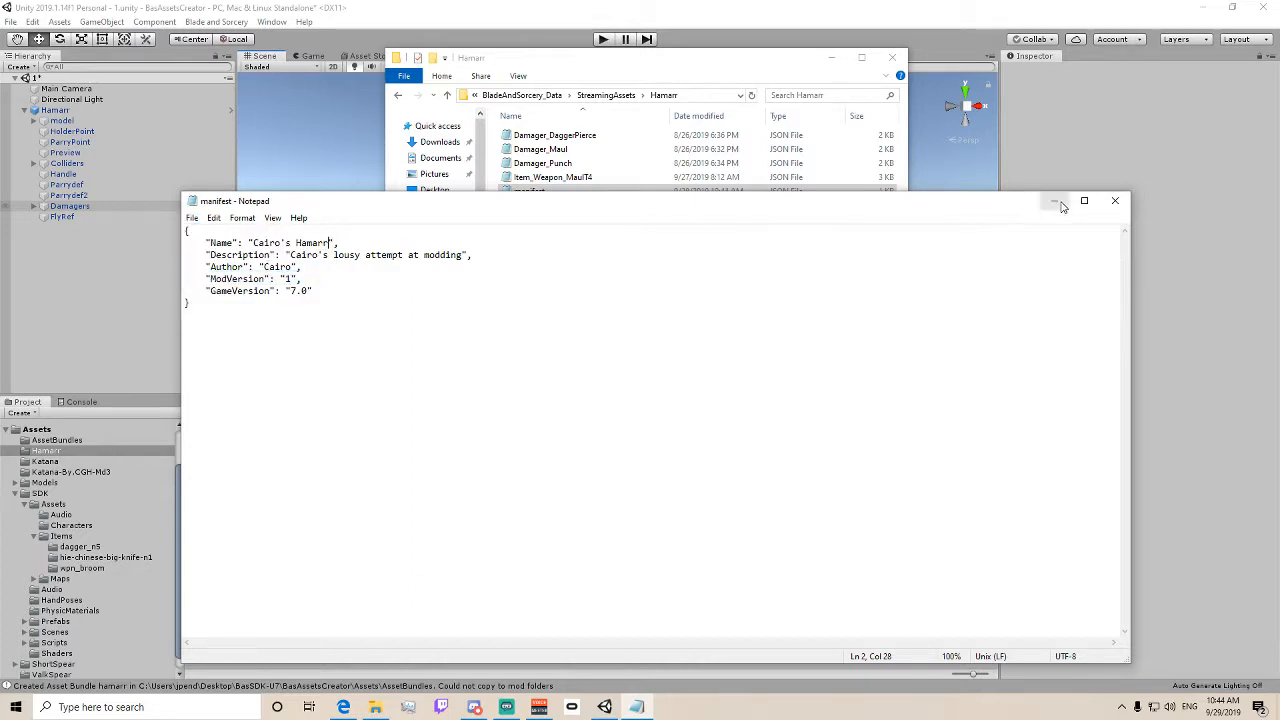
{"action": "left_click", "coordinate": [1115, 201]}
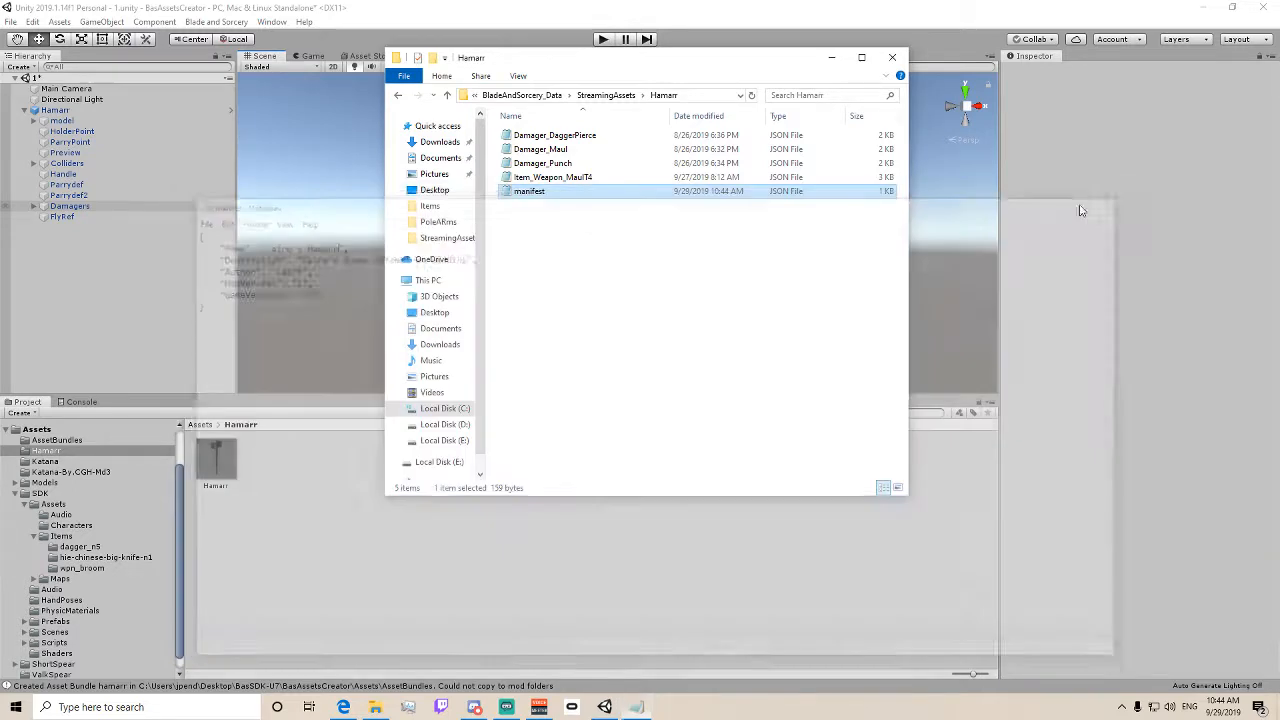
- Rename the Item_Weapon_MaulT4 file in the Hamarr folder as Item_Weapon_Hamarr
{"action": "left_click", "coordinate": [548, 179]}
{"action": "right_click", "coordinate": [541, 179]}
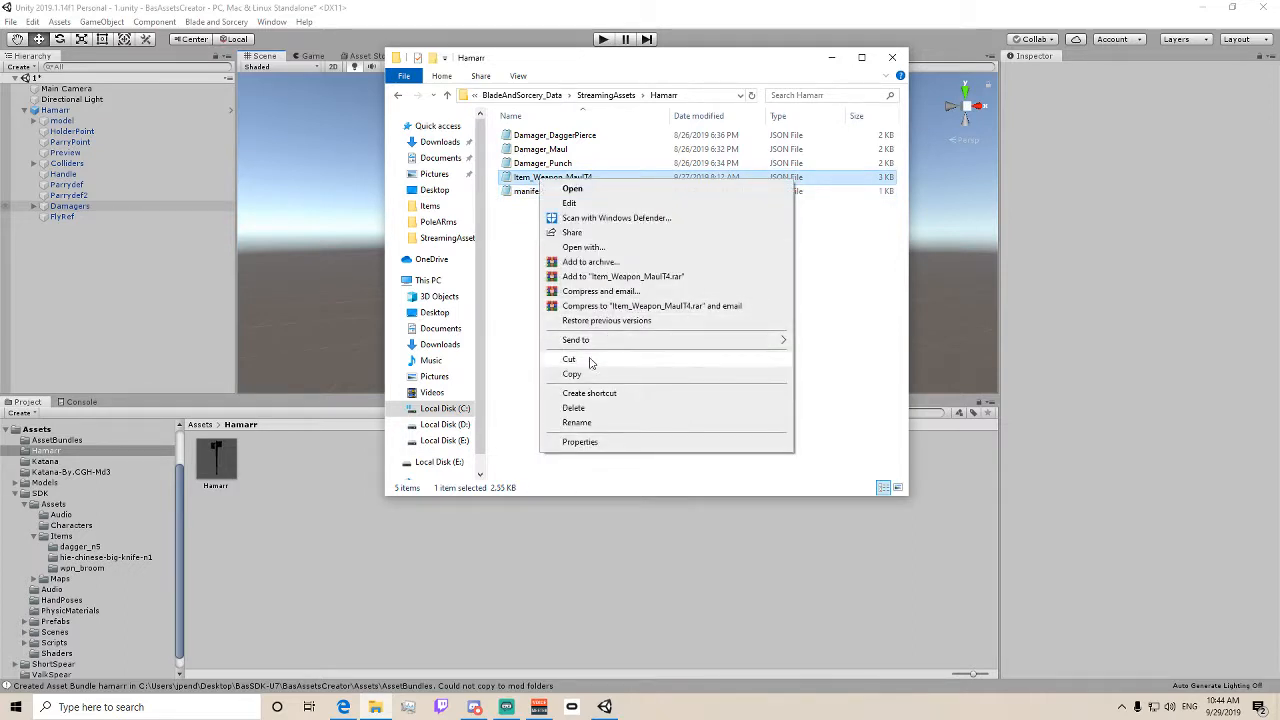
{"action": "left_click", "coordinate": [577, 422]}
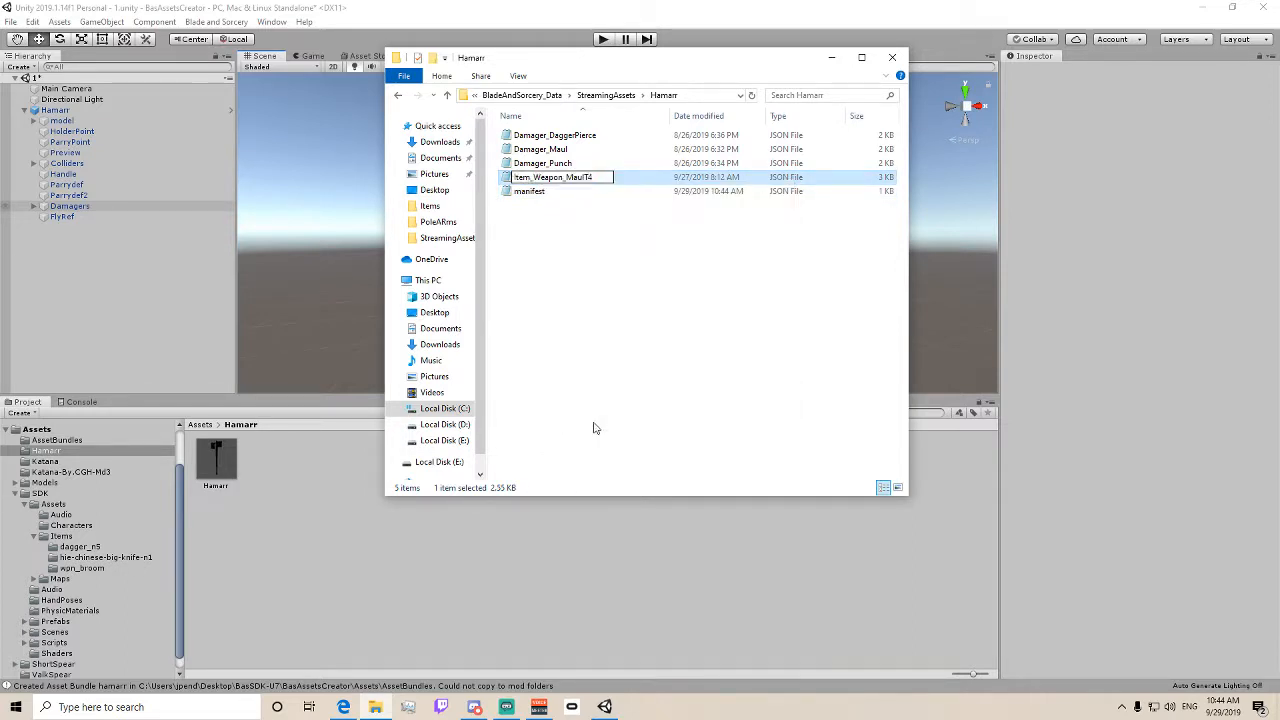
{"action": "key", "text": "BackSpace"}
{"action": "key", "text": "BackSpace"}
{"action": "key", "text": "BackSpace"}
{"action": "key", "text": "BackSpace"}
{"action": "key", "text": "BackSpace"}
{"action": "key", "text": "BackSpace"}
{"action": "type", "text": "Hamarr"}
{"action": "key", "text": "Return"}
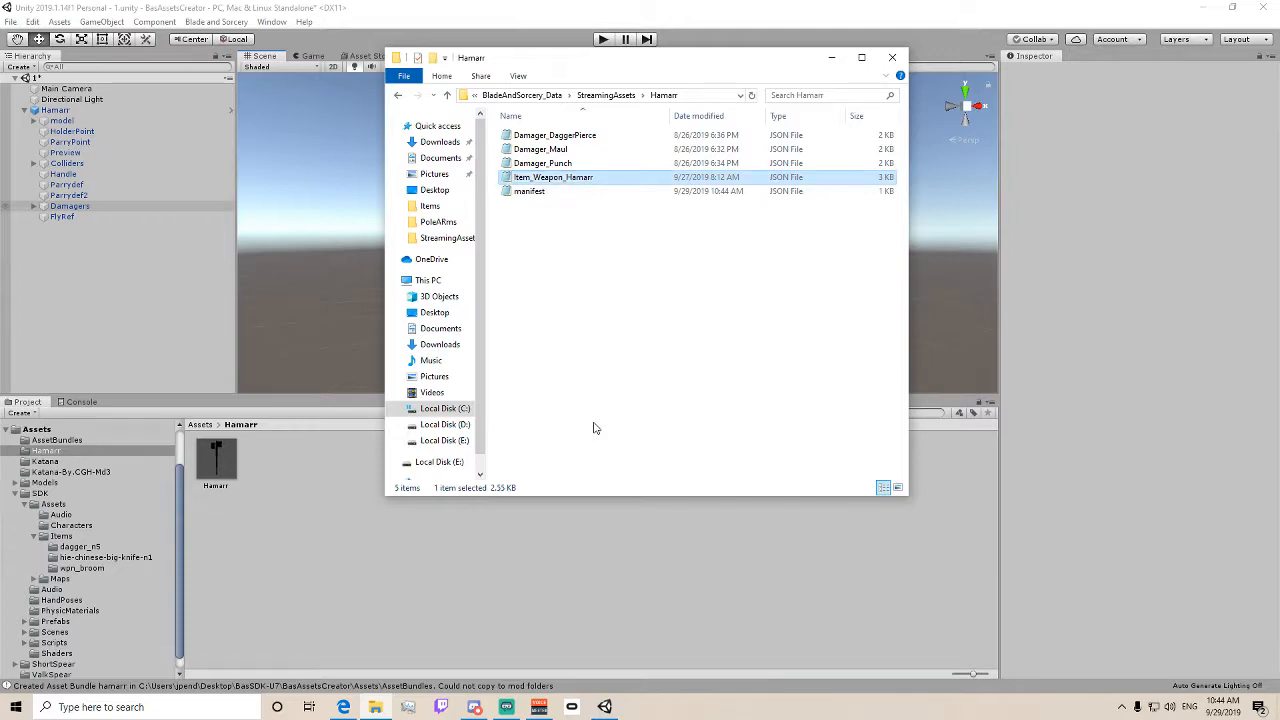
- Open Item_Weapon_Hamarr and set its id to C_Hamarr and its English display name to Hamarr
{"action": "double_click", "coordinate": [558, 180]}
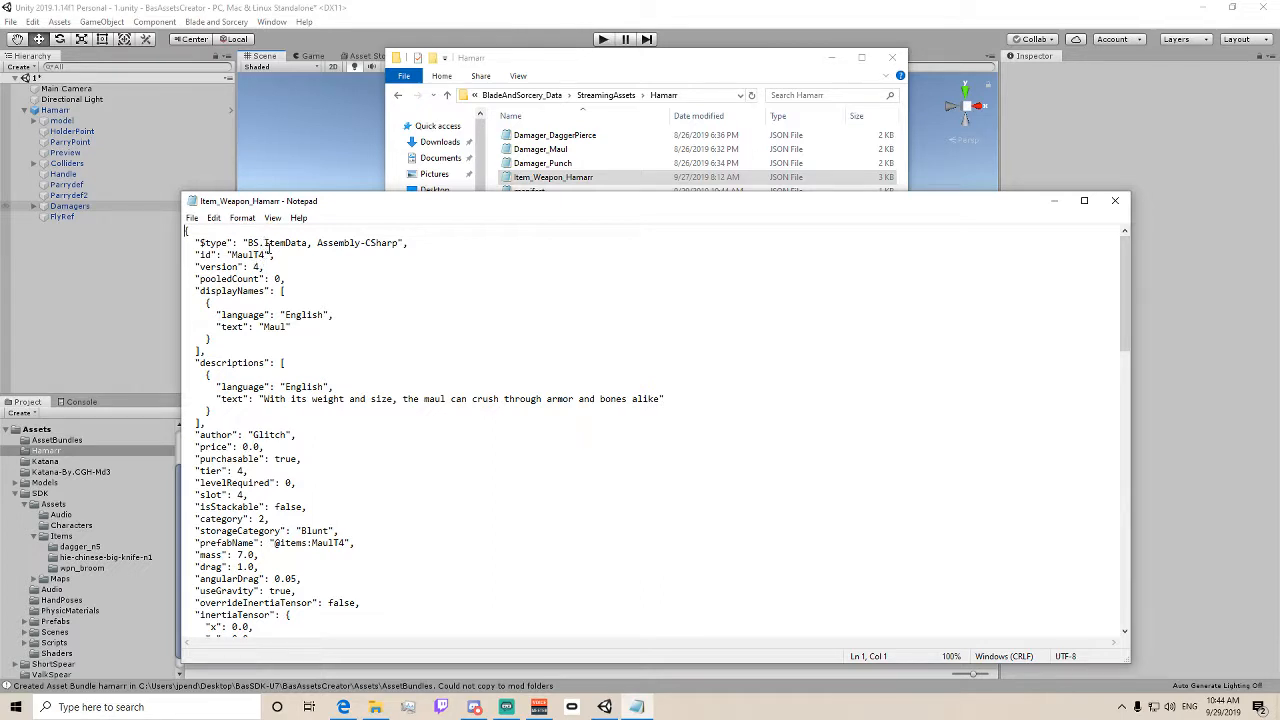
{"action": "left_click_drag", "start_coordinate": [267, 252], "coordinate": [232, 255]}
{"action": "type", "text": "C_"}
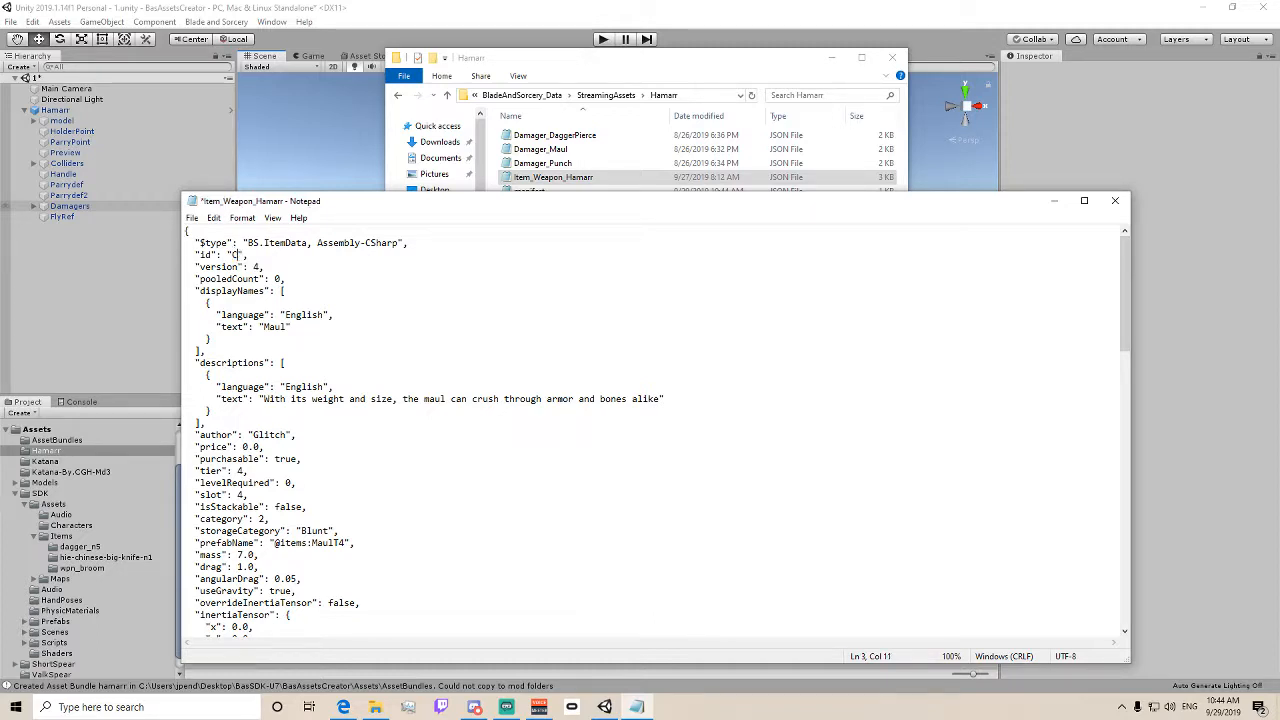
{"action": "type", "text": "Hamarr"}
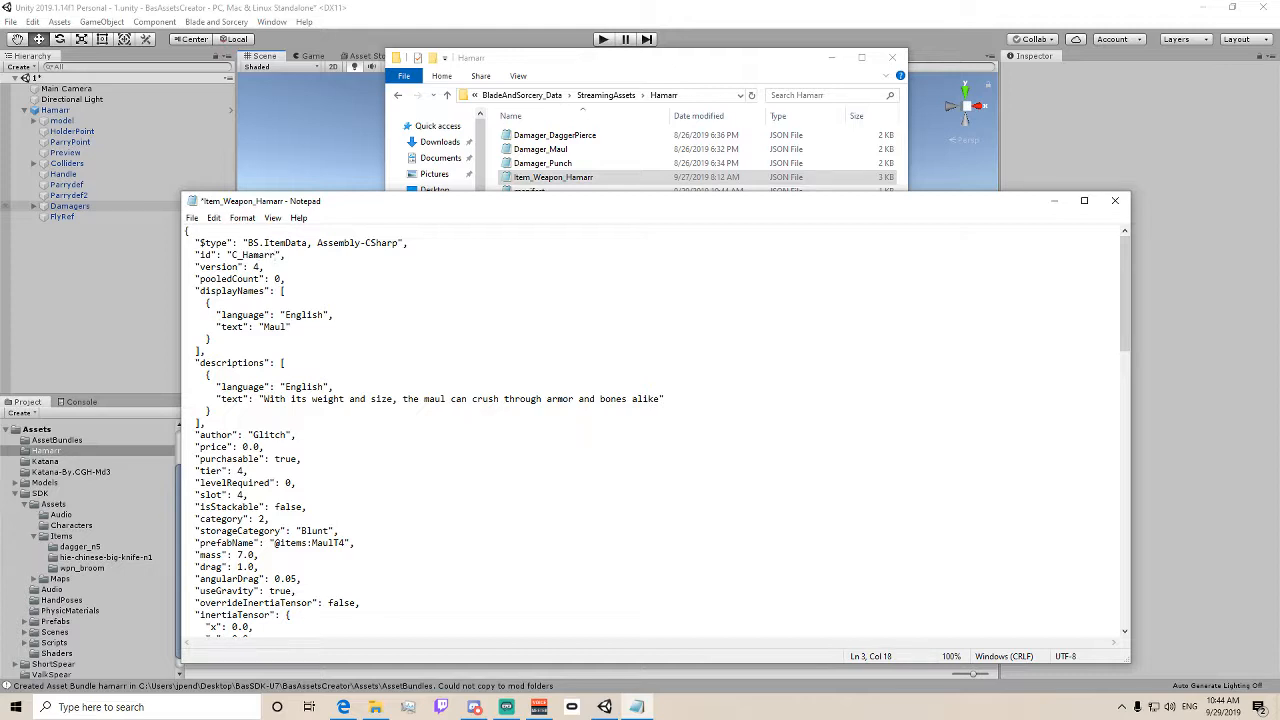
{"action": "left_click", "coordinate": [287, 327]}
{"action": "left_click_drag", "start_coordinate": [287, 327], "coordinate": [266, 327]}
{"action": "type", "text": "Hamarr"}
- Replace the item's English description text with "Smash Shit"
{"action": "scroll", "coordinate": [264, 336], "scroll_direction": "down", "scroll_amount": 1}
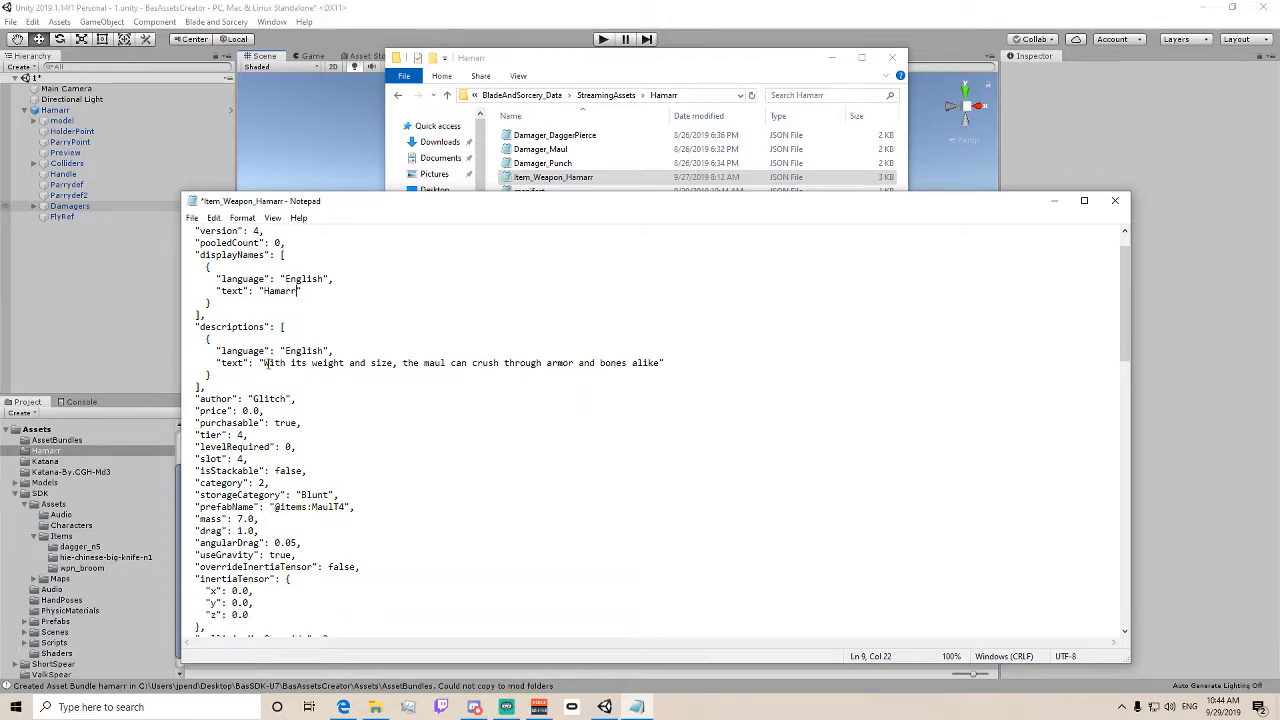
{"action": "left_click_drag", "start_coordinate": [266, 363], "coordinate": [657, 363]}
{"action": "key", "text": "BackSpace"}
{"action": "key", "text": "BackSpace"}
{"action": "key", "text": "Delete"}
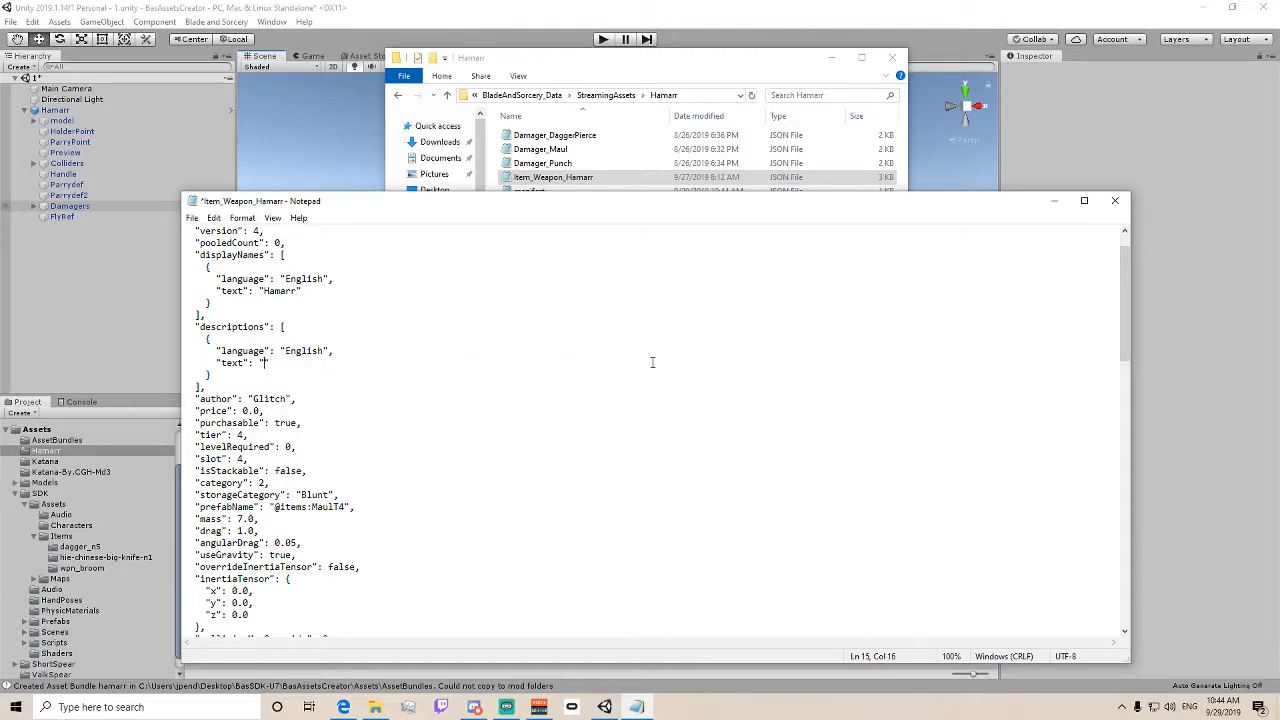
{"action": "type", "text": "Smash Shit"}
- Replace the author value in the item file with the mod author's name
{"action": "scroll", "coordinate": [479, 381], "scroll_direction": "down", "scroll_amount": 1}
{"action": "scroll", "coordinate": [472, 381], "scroll_direction": "down", "scroll_amount": 1}
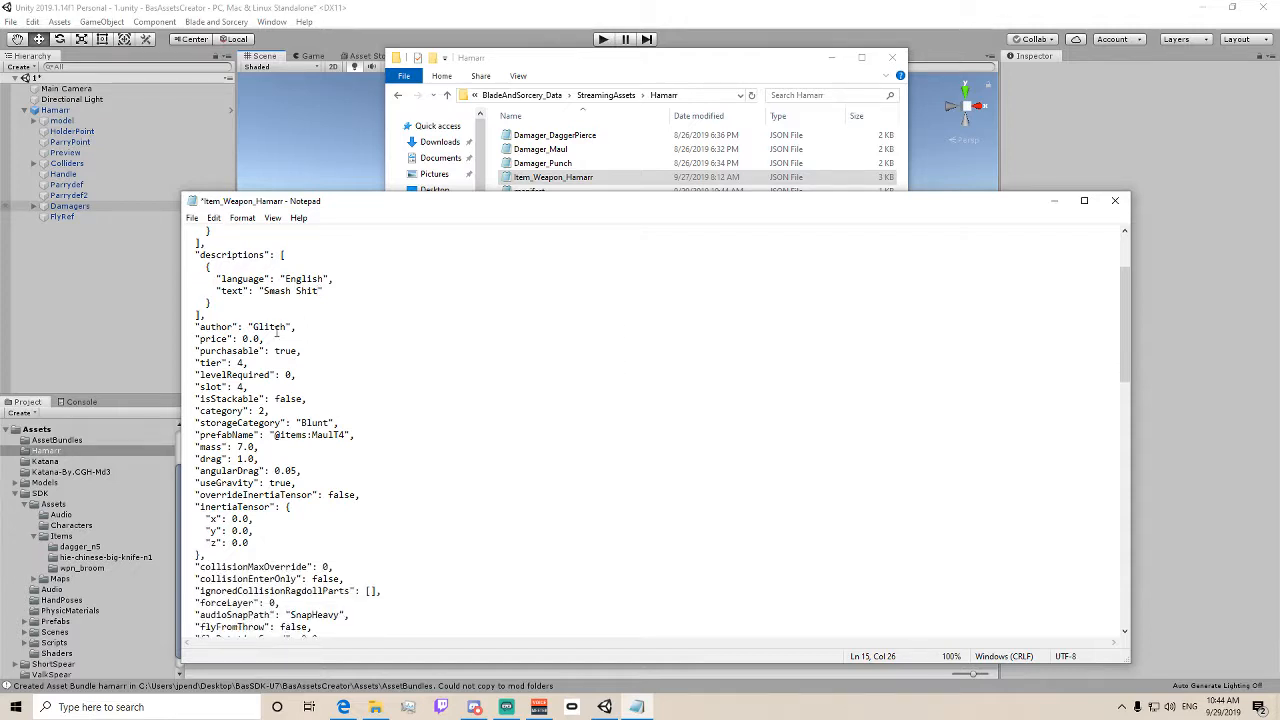
{"action": "left_click_drag", "start_coordinate": [288, 328], "coordinate": [254, 328]}
{"action": "type", "text": "Cairo"}
- Set the slot value in the item file to 3
{"action": "scroll", "coordinate": [307, 318], "scroll_direction": "up", "scroll_amount": 3}
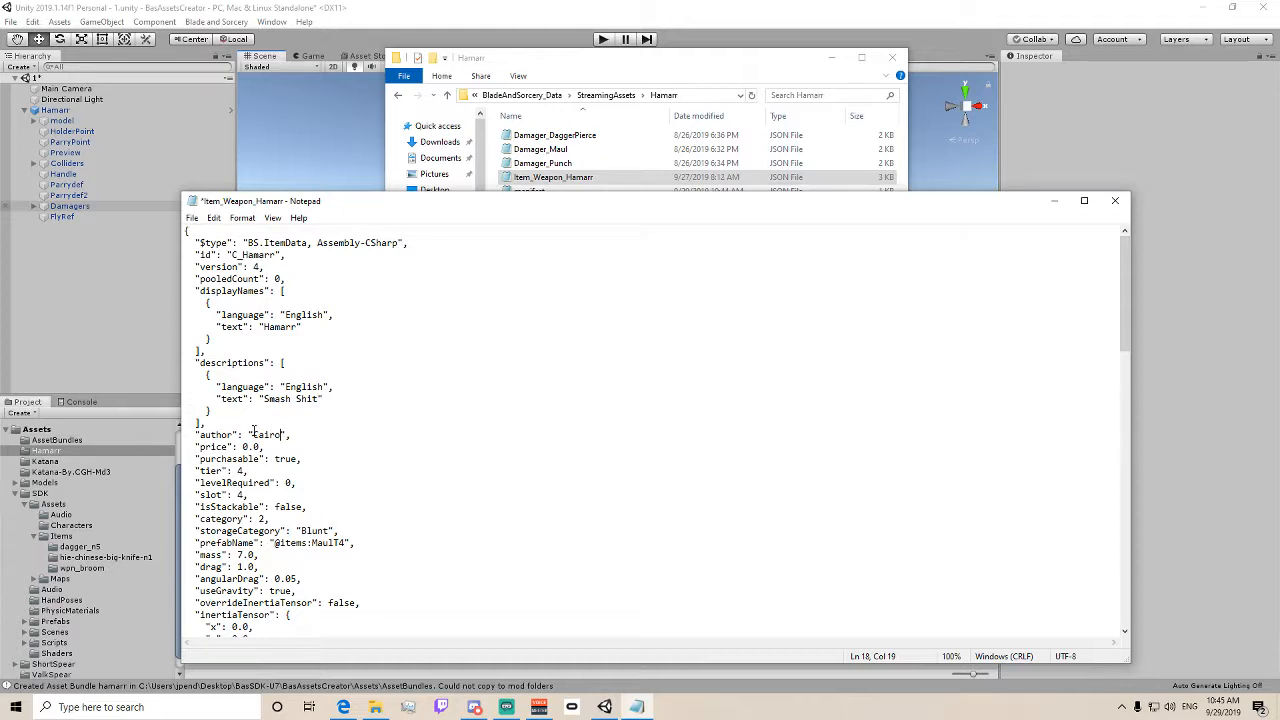
{"action": "scroll", "coordinate": [268, 466], "scroll_direction": "down", "scroll_amount": 1}
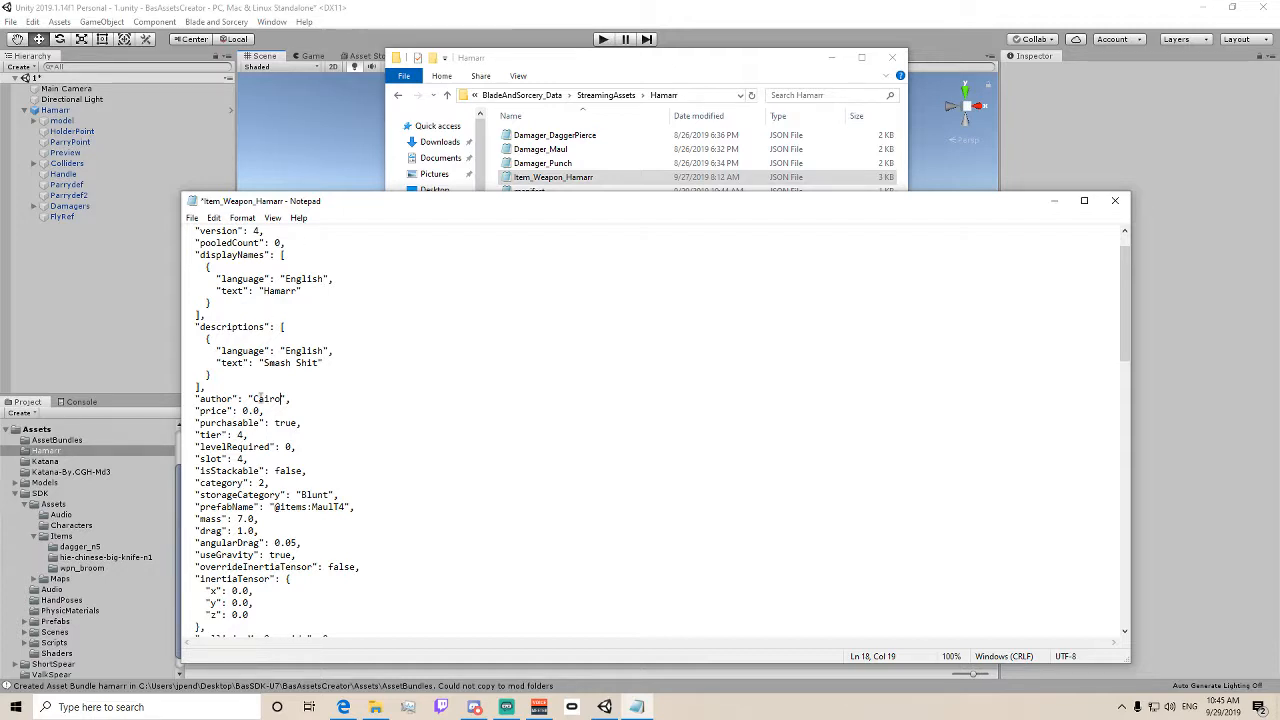
{"action": "scroll", "coordinate": [295, 340], "scroll_direction": "up", "scroll_amount": 1}
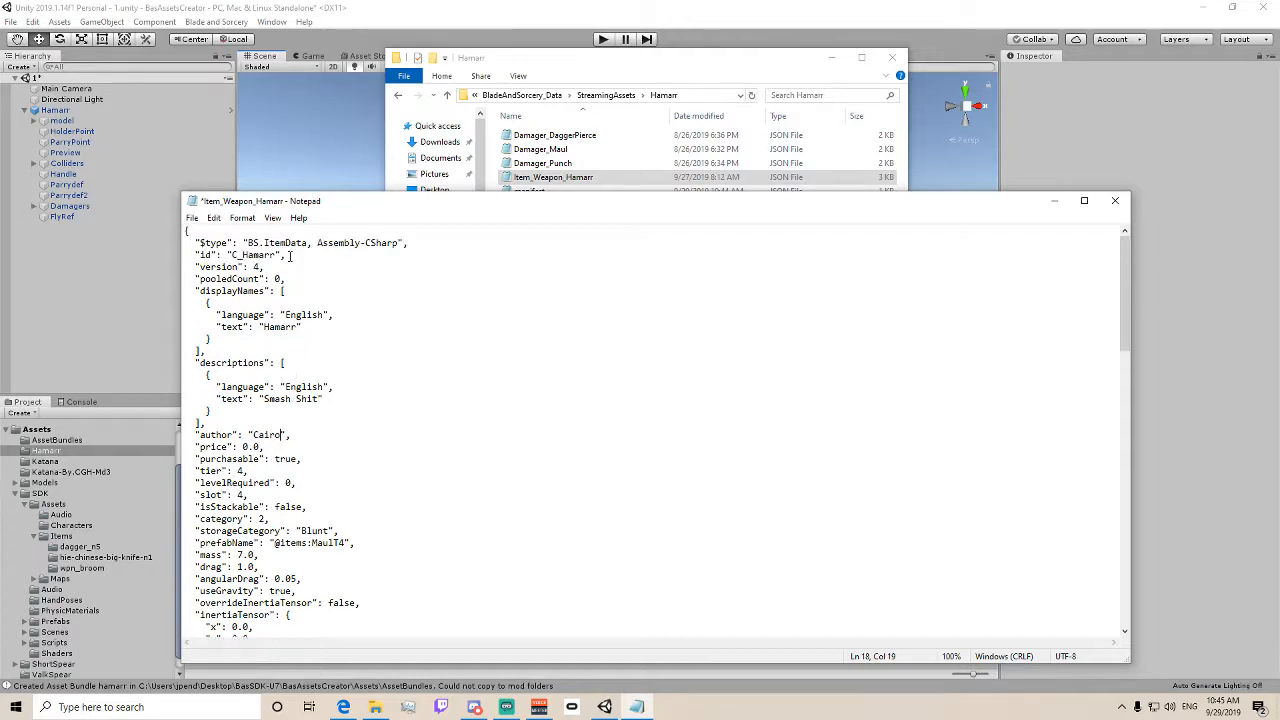
{"action": "scroll", "coordinate": [320, 362], "scroll_direction": "down", "scroll_amount": 1}
{"action": "scroll", "coordinate": [312, 455], "scroll_direction": "down", "scroll_amount": 1}
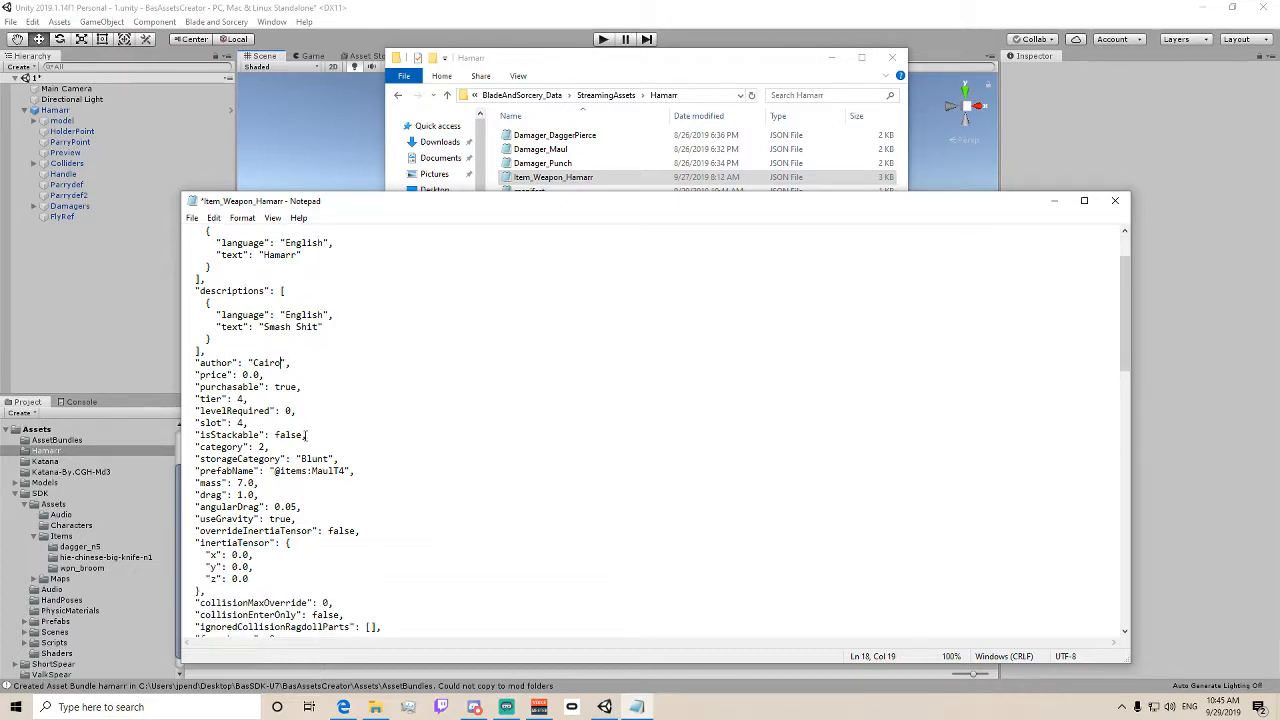
{"action": "double_click", "coordinate": [242, 423]}
{"action": "key", "text": "BackSpace"}
{"action": "type", "text": "3"}
{"action": "key", "text": "BackSpace"}
{"action": "type", "text": "2"}
{"action": "key", "text": "BackSpace"}
{"action": "type", "text": "3"}
- Check the isStackable, category, storageCategory and prefabName entries in the item file
{"action": "scroll", "coordinate": [293, 435], "scroll_direction": "down", "scroll_amount": 1}
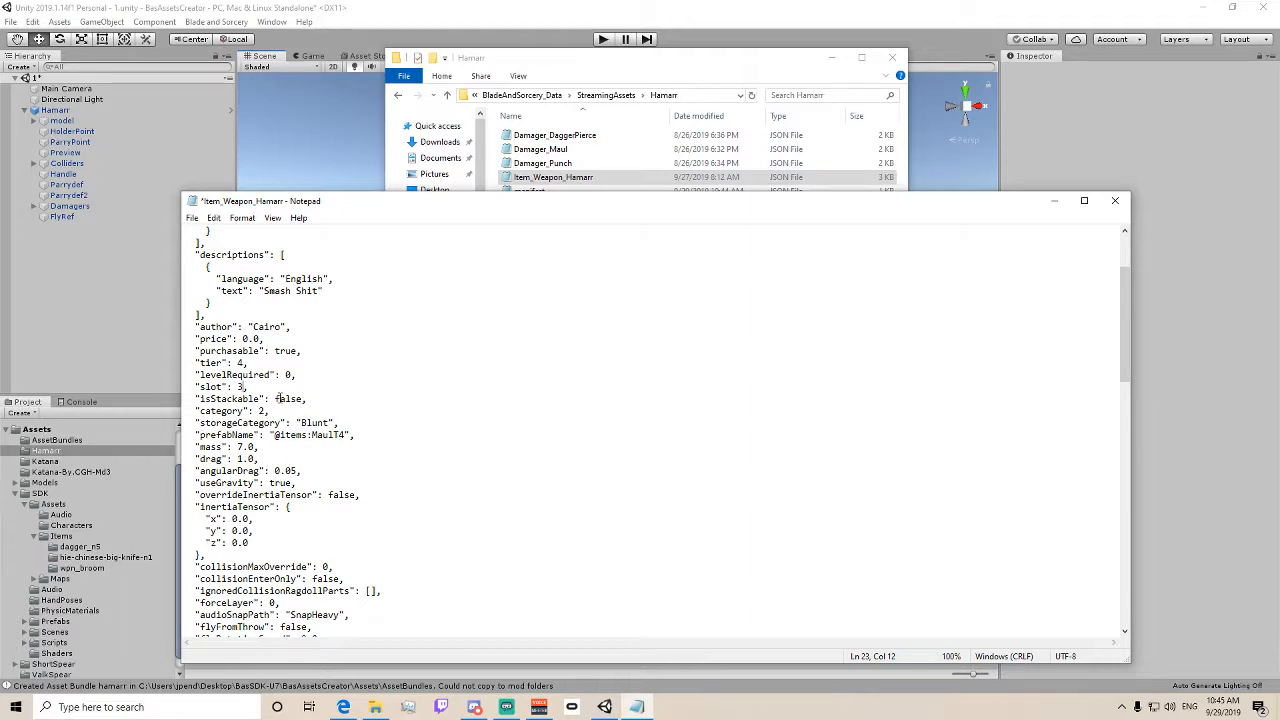
{"action": "left_click_drag", "start_coordinate": [274, 398], "coordinate": [307, 398]}
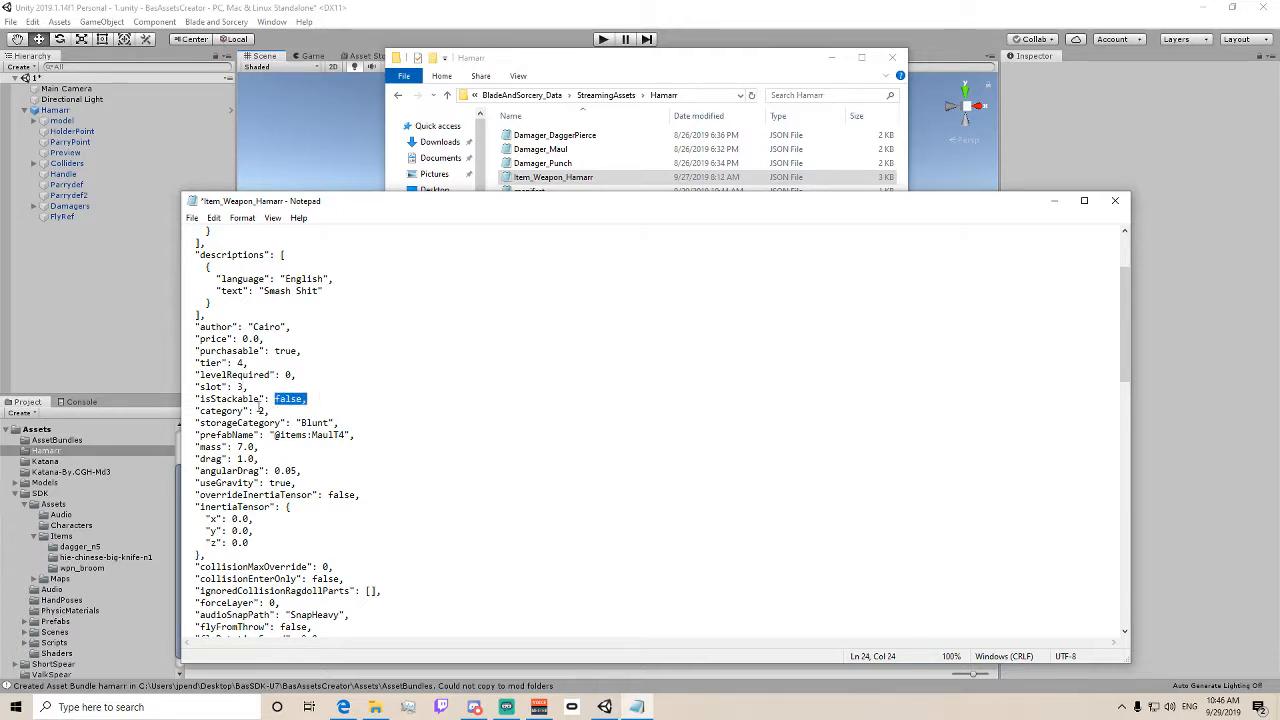
{"action": "left_click", "coordinate": [265, 410]}
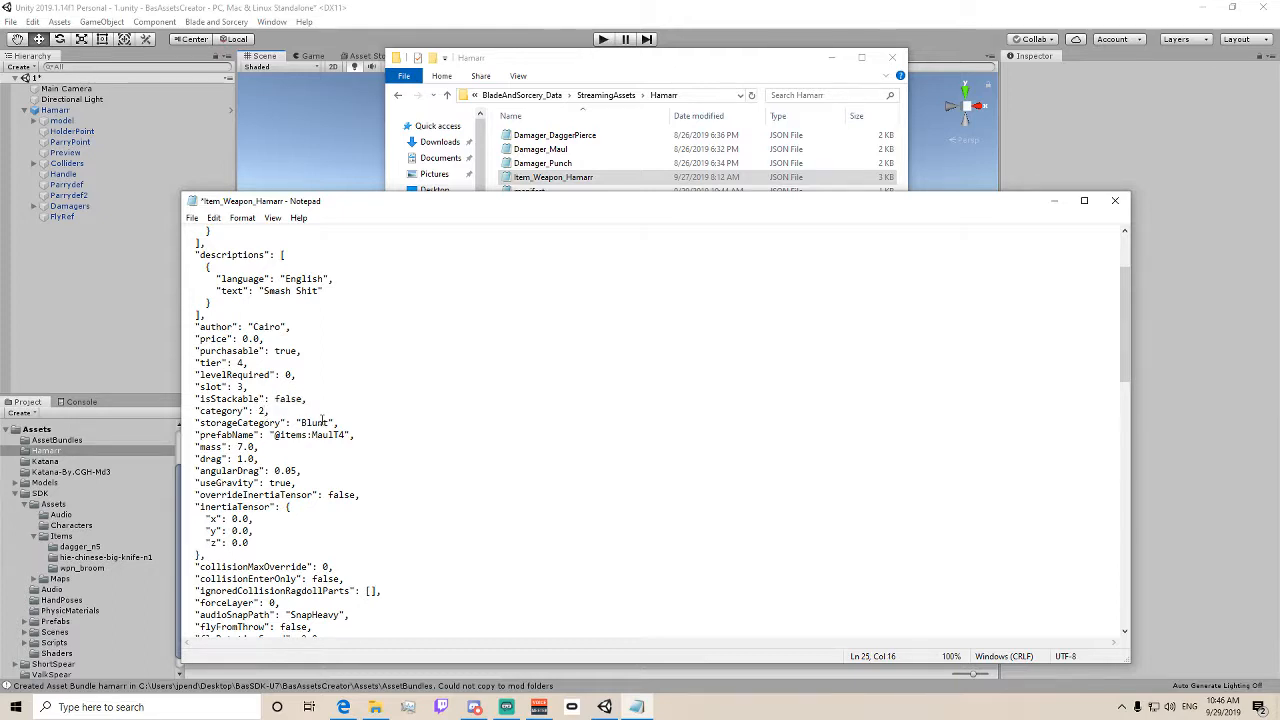
{"action": "left_click_drag", "start_coordinate": [301, 422], "coordinate": [328, 422]}
{"action": "key", "text": "Down"}
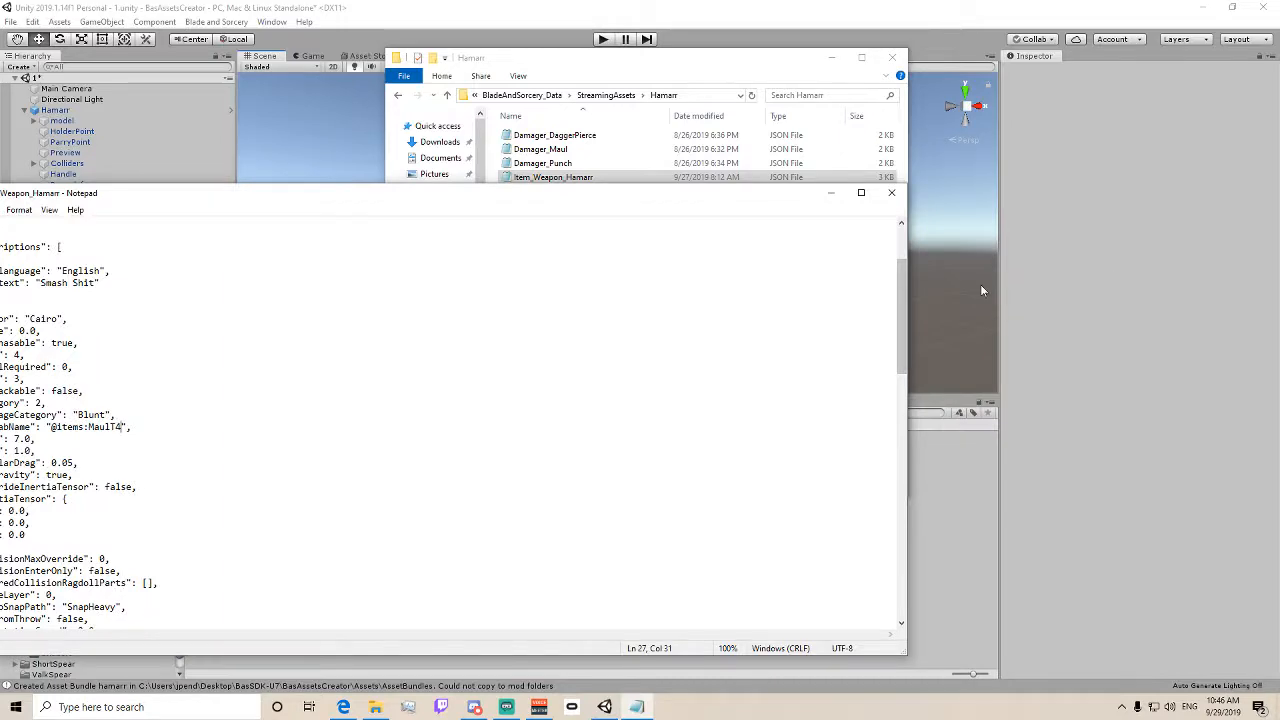
- Switch to Unity, reveal the Hamarr prefab asset in File Explorer and copy Hamarr.prefab from its Hamarr folder
{"action": "left_click", "coordinate": [980, 289]}
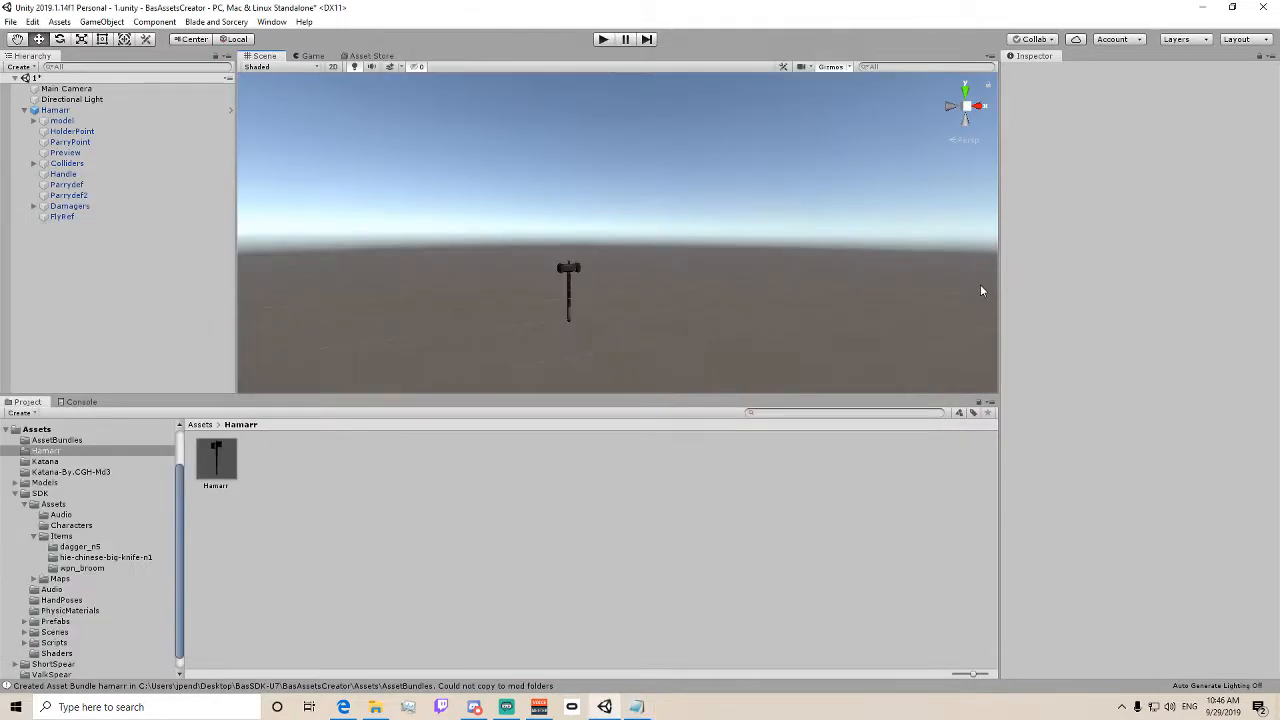
{"action": "right_click", "coordinate": [223, 446]}
{"action": "left_click", "coordinate": [273, 146]}
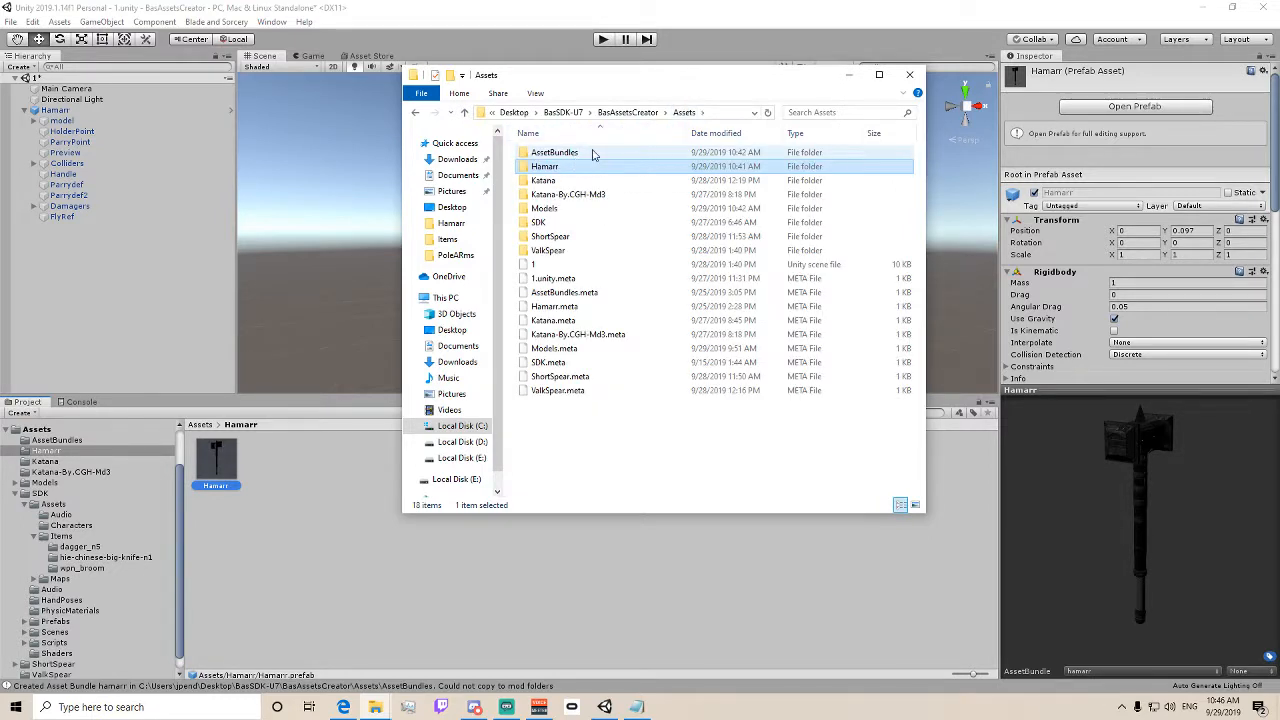
{"action": "double_click", "coordinate": [574, 166]}
{"action": "left_click", "coordinate": [548, 154]}
{"action": "right_click", "coordinate": [548, 154]}
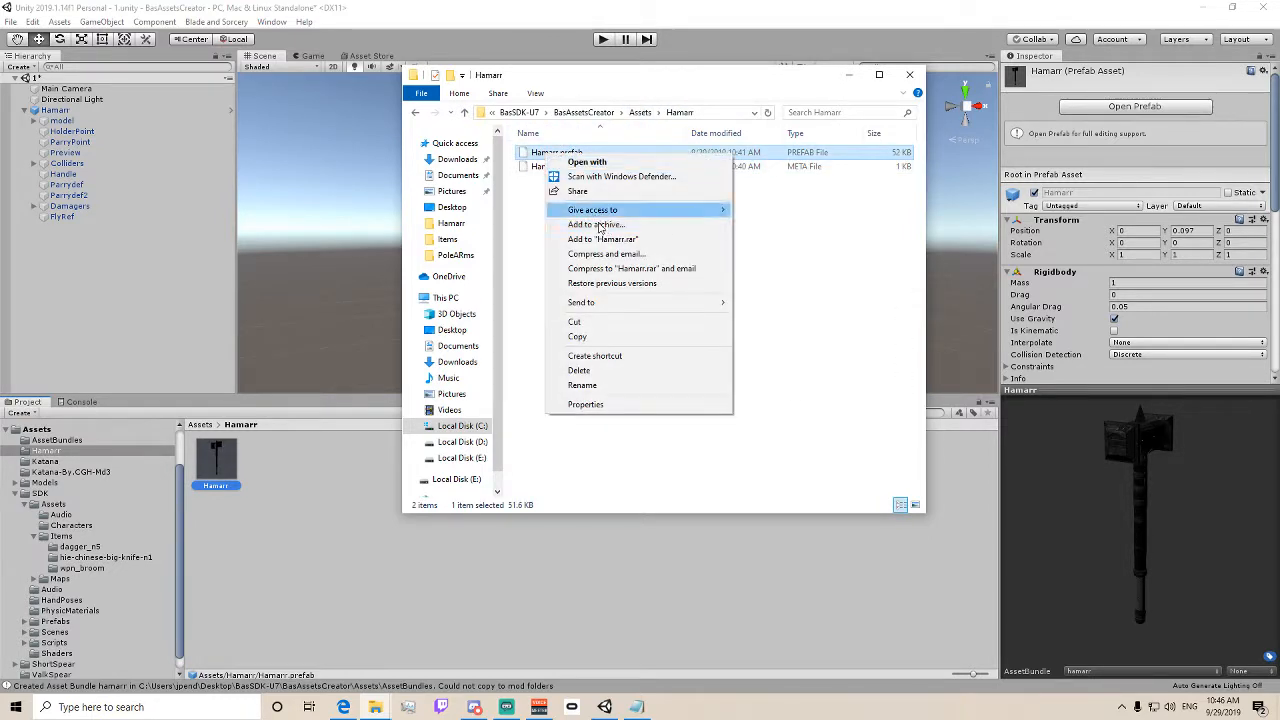
{"action": "left_click", "coordinate": [570, 337]}
- Open the project's AssetBundles folder and paste Hamarr.prefab into the StreamingAssets Hamarr mod folder, arranging the folder windows side by side
{"action": "left_click", "coordinate": [640, 112]}
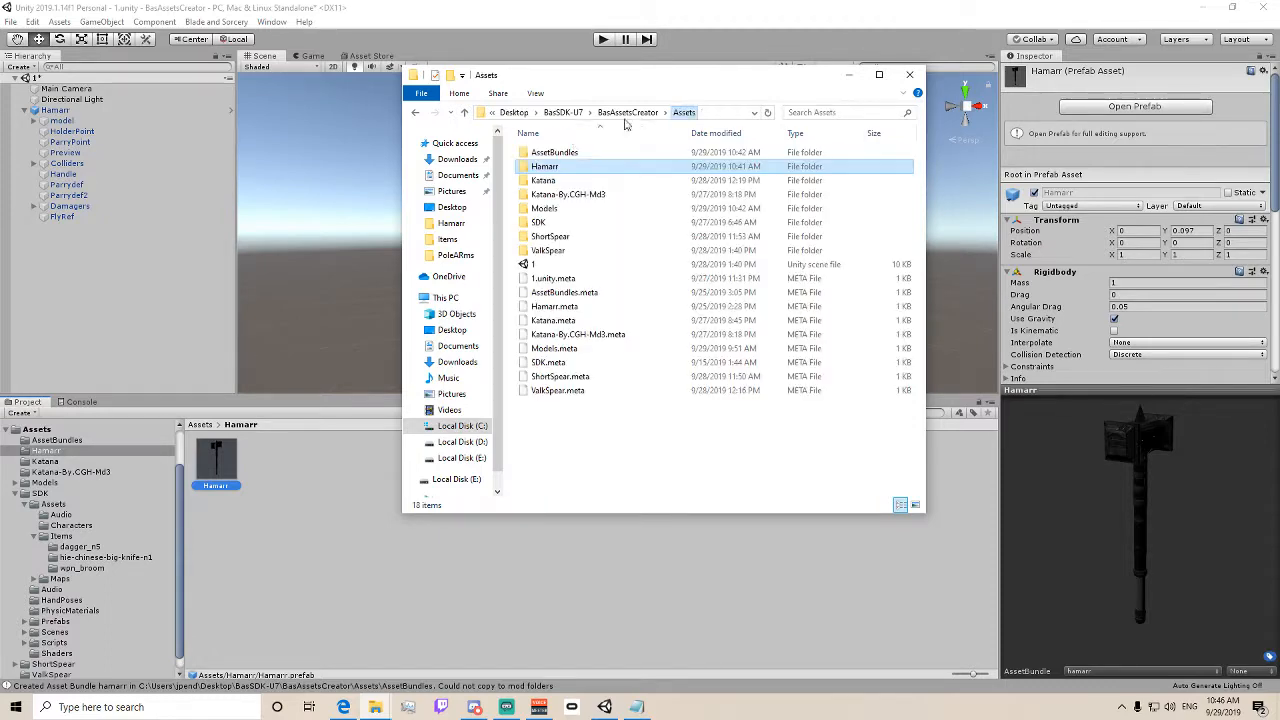
{"action": "double_click", "coordinate": [548, 152]}
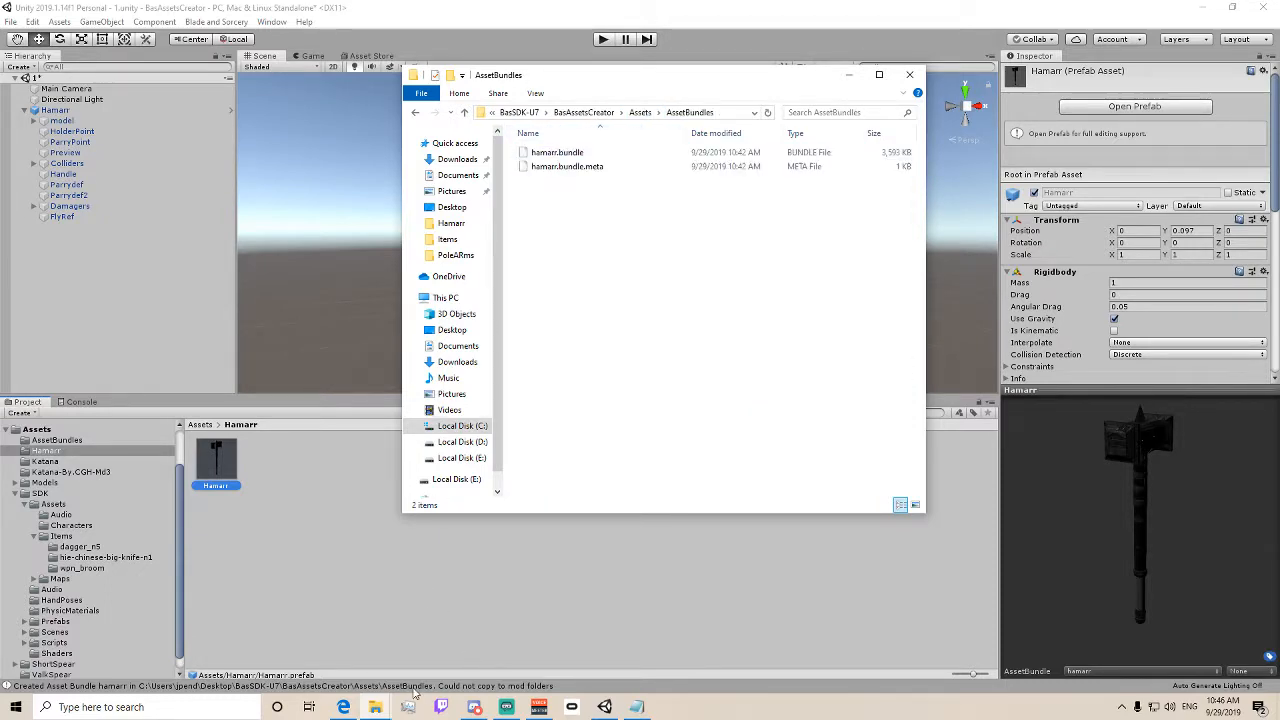
{"action": "mouse_move", "coordinate": [375, 707]}
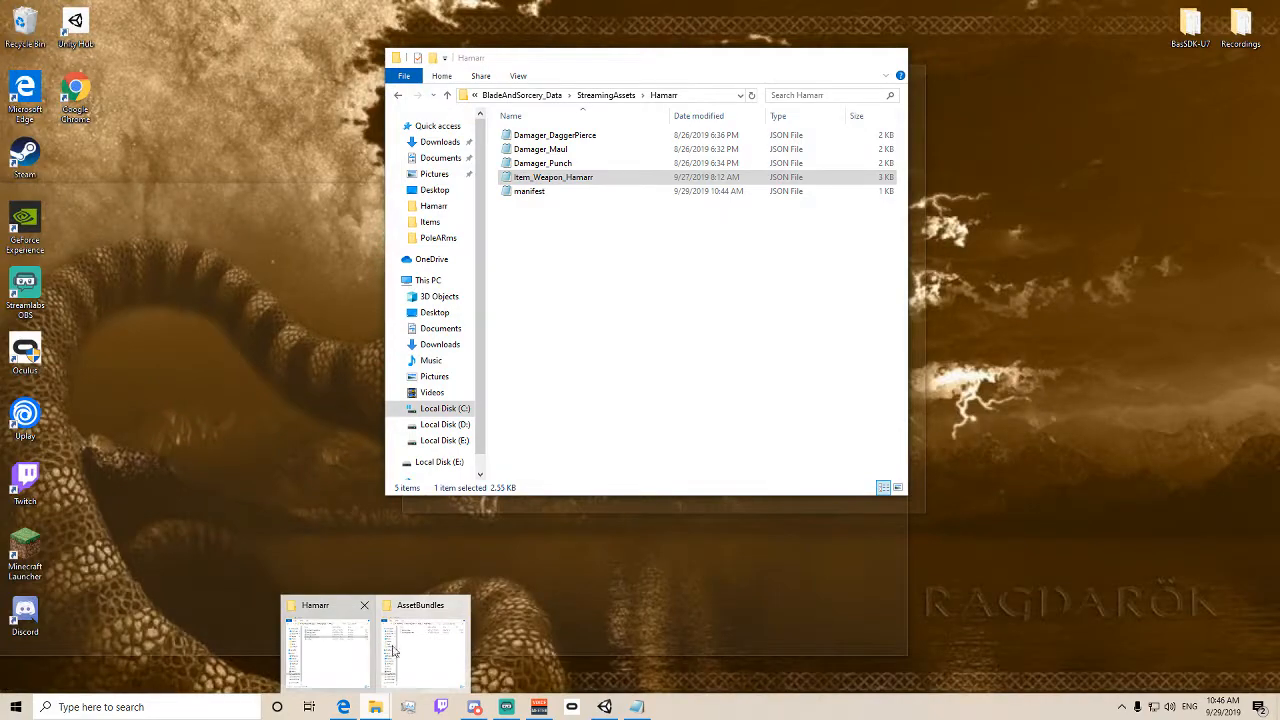
{"action": "left_click", "coordinate": [318, 652]}
{"action": "left_click", "coordinate": [570, 320]}
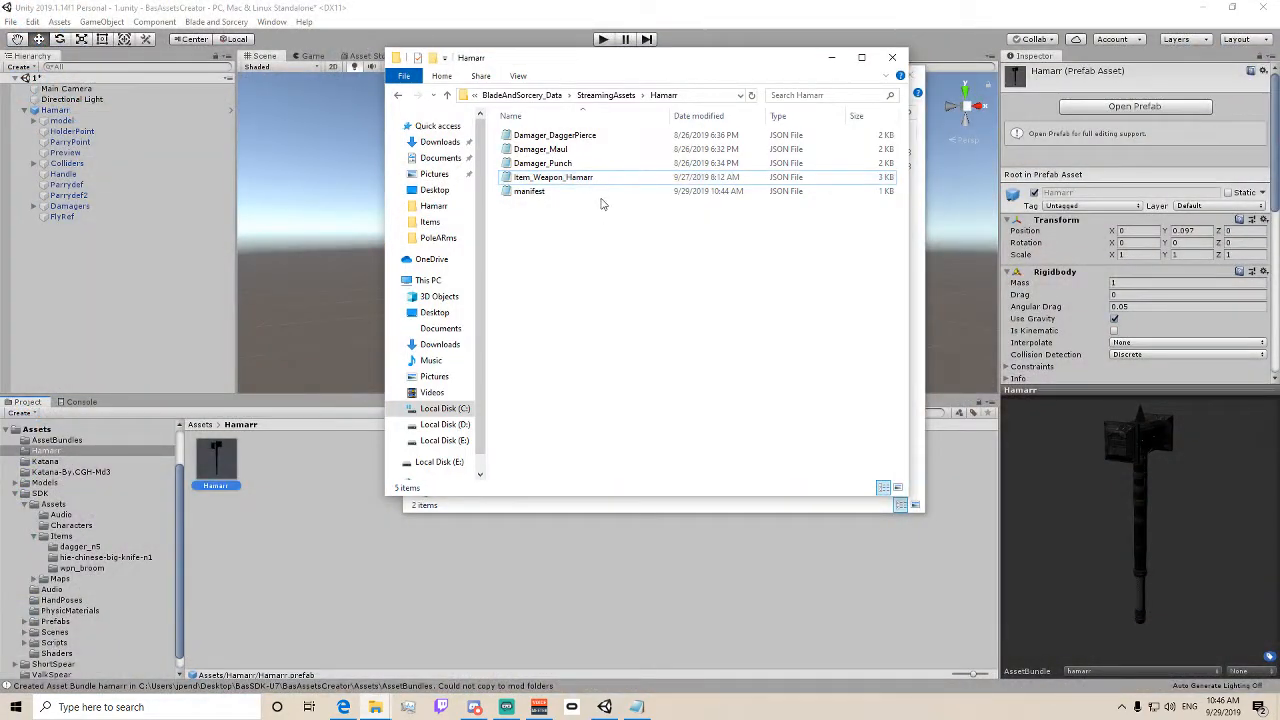
{"action": "key", "text": "ctrl+v"}
{"action": "left_click_drag", "start_coordinate": [597, 61], "coordinate": [346, 86]}
- Copy hamarr.bundle from the AssetBundles folder into the Hamarr mod folder and close the AssetBundles window
{"action": "left_click", "coordinate": [877, 266]}
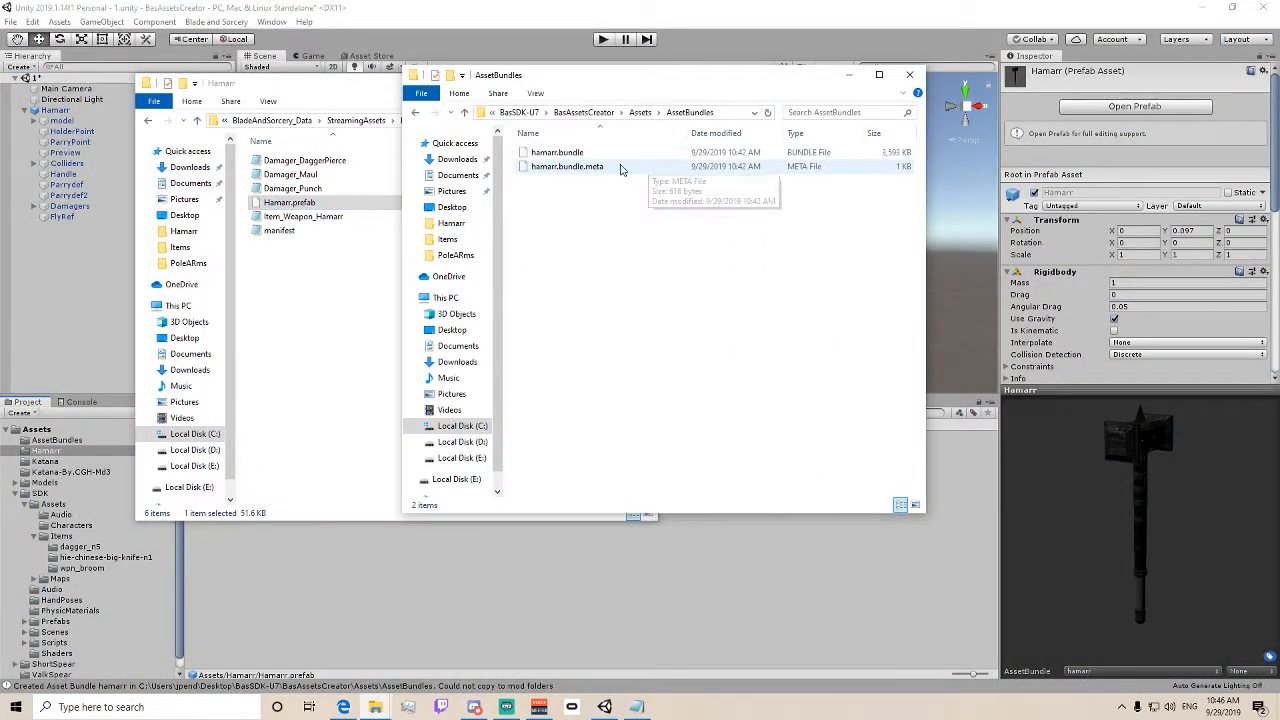
{"action": "left_click", "coordinate": [575, 153]}
{"action": "right_click", "coordinate": [580, 154]}
{"action": "left_click", "coordinate": [615, 338]}
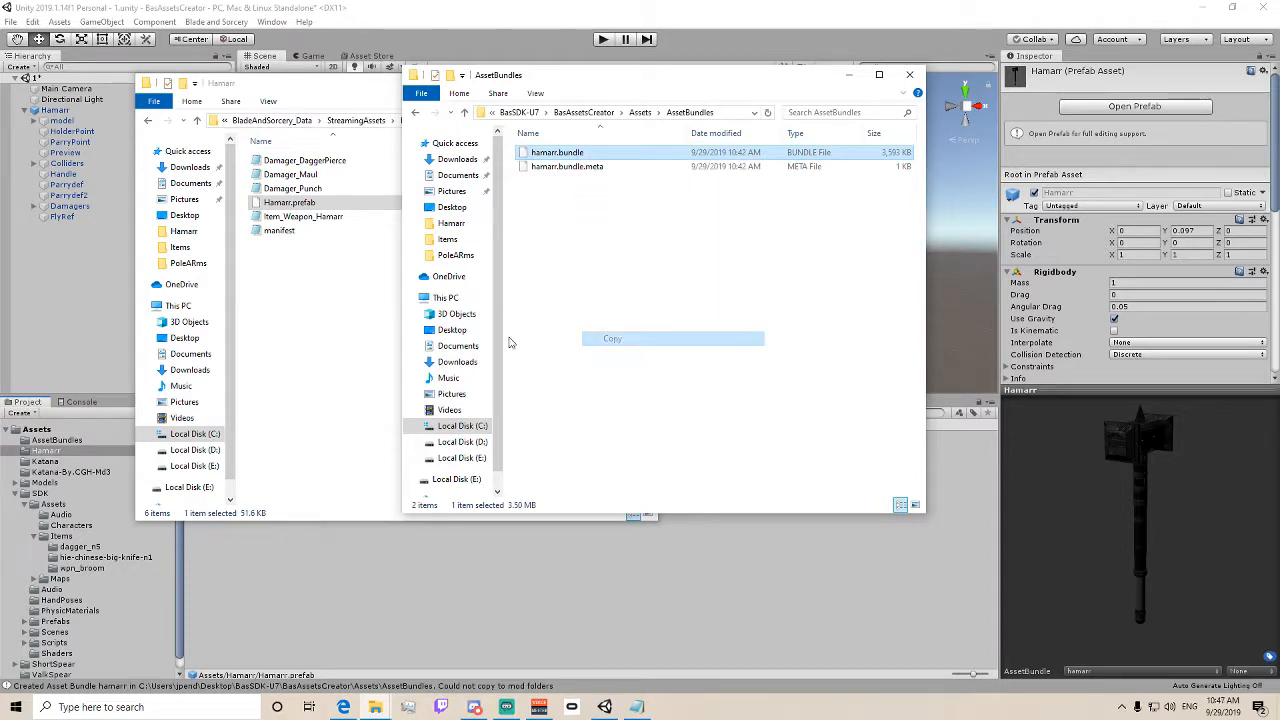
{"action": "left_click", "coordinate": [291, 337]}
{"action": "right_click", "coordinate": [293, 337]}
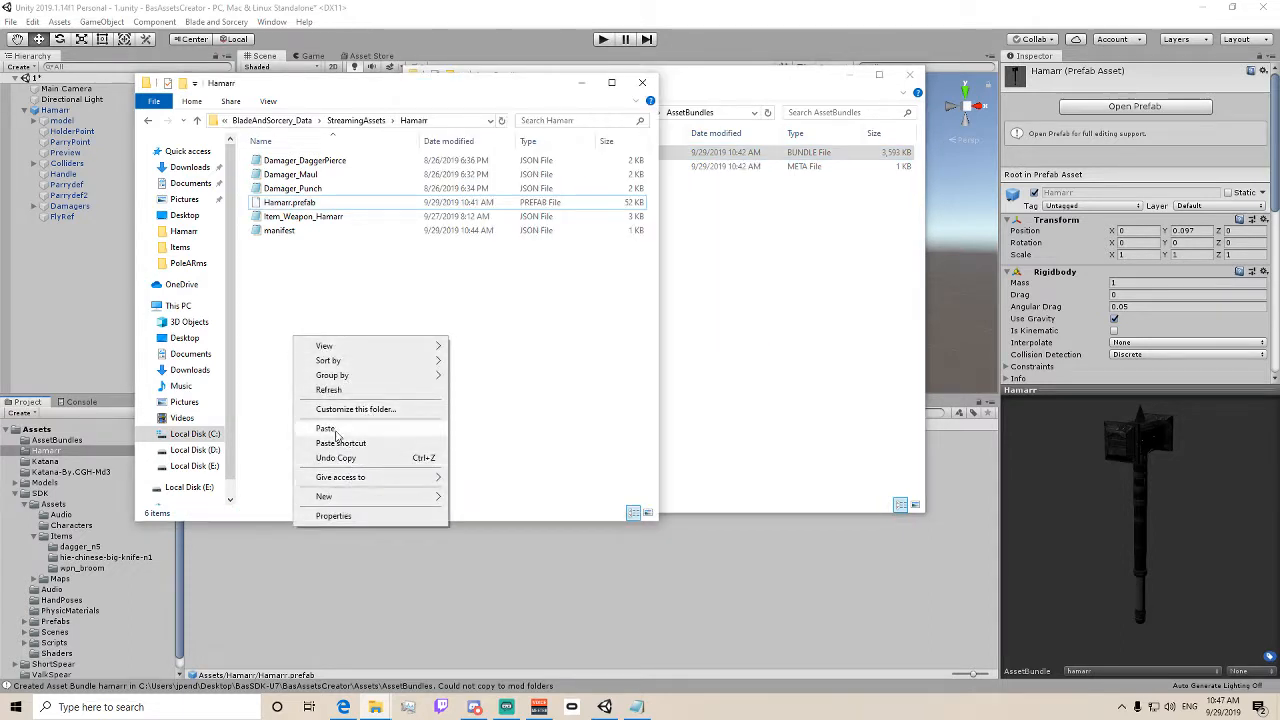
{"action": "left_click", "coordinate": [336, 432]}
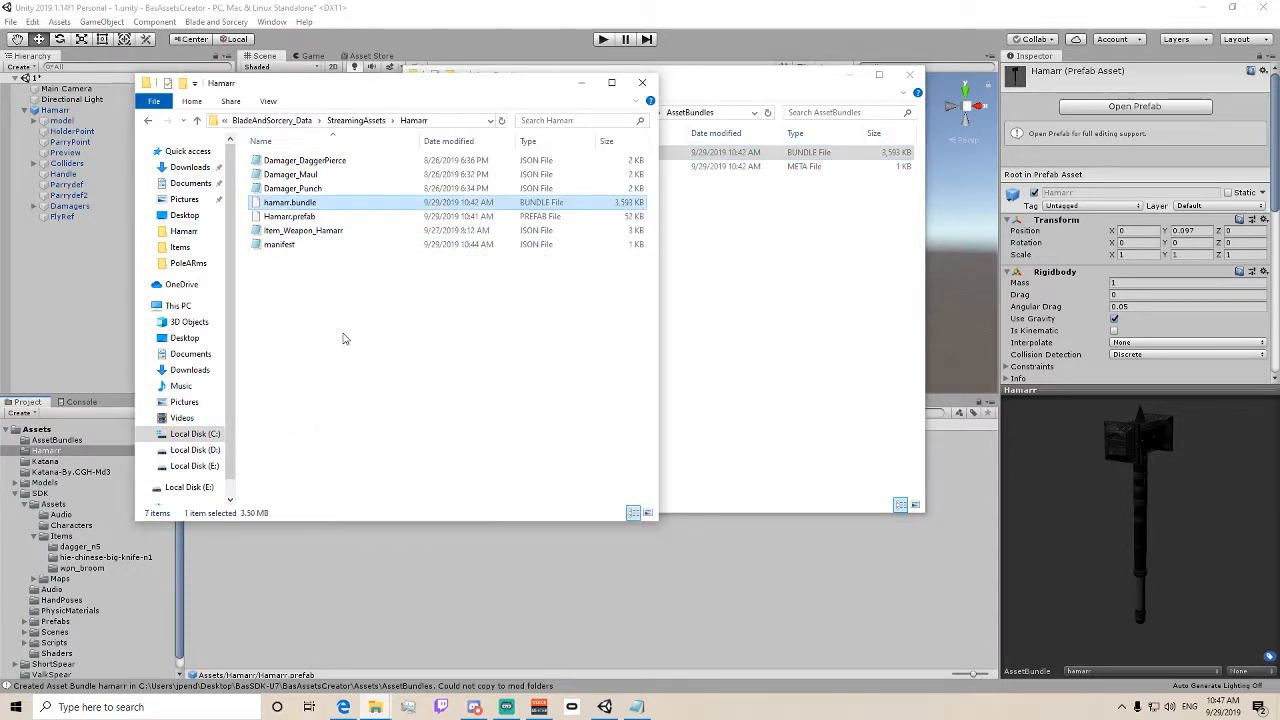
{"action": "left_click", "coordinate": [913, 77]}
{"action": "left_click_drag", "start_coordinate": [370, 87], "coordinate": [843, 57]}
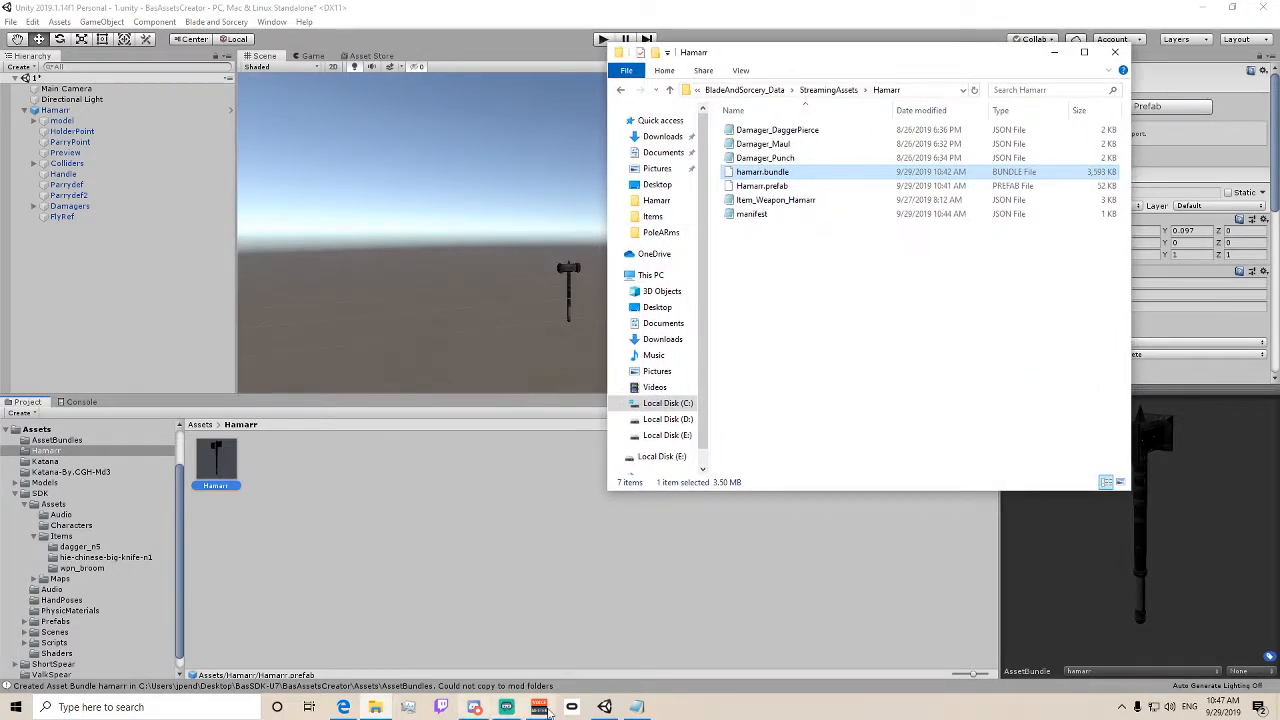
{"action": "left_click", "coordinate": [637, 707]}
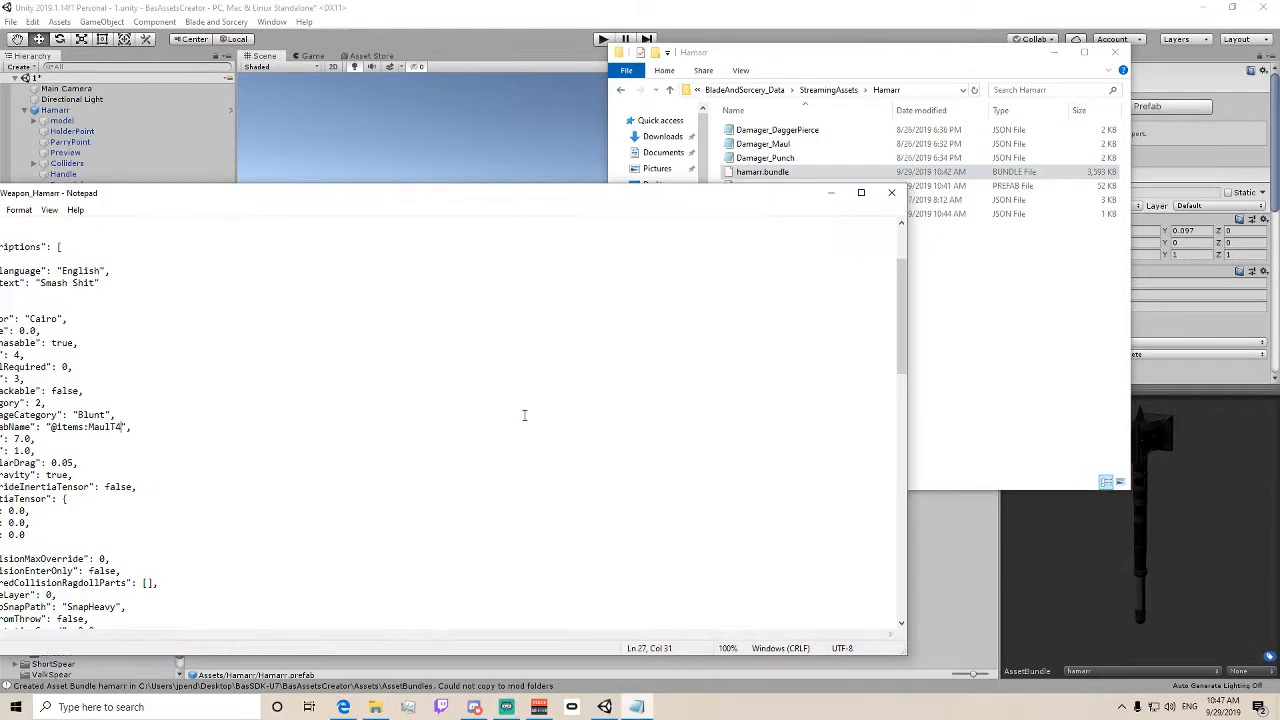
{"action": "left_click_drag", "start_coordinate": [163, 200], "coordinate": [729, 278]}
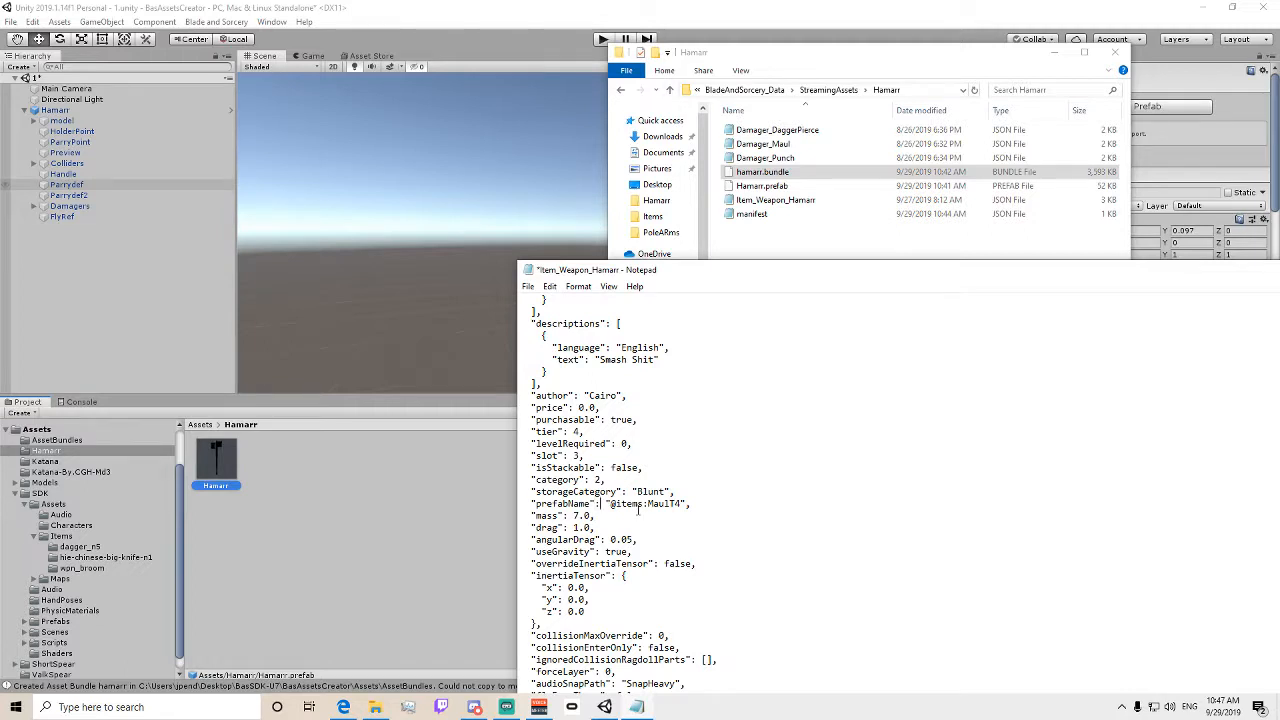
{"action": "key", "text": "BackSpace"}
{"action": "key", "text": "BackSpace"}
{"action": "key", "text": "BackSpace"}
{"action": "key", "text": "BackSpace"}
{"action": "key", "text": "BackSpace"}
{"action": "type", "text": "hamarr"}
{"action": "key", "text": "BackSpace"}
{"action": "type", "text": "Hamarrrr.prefab"}
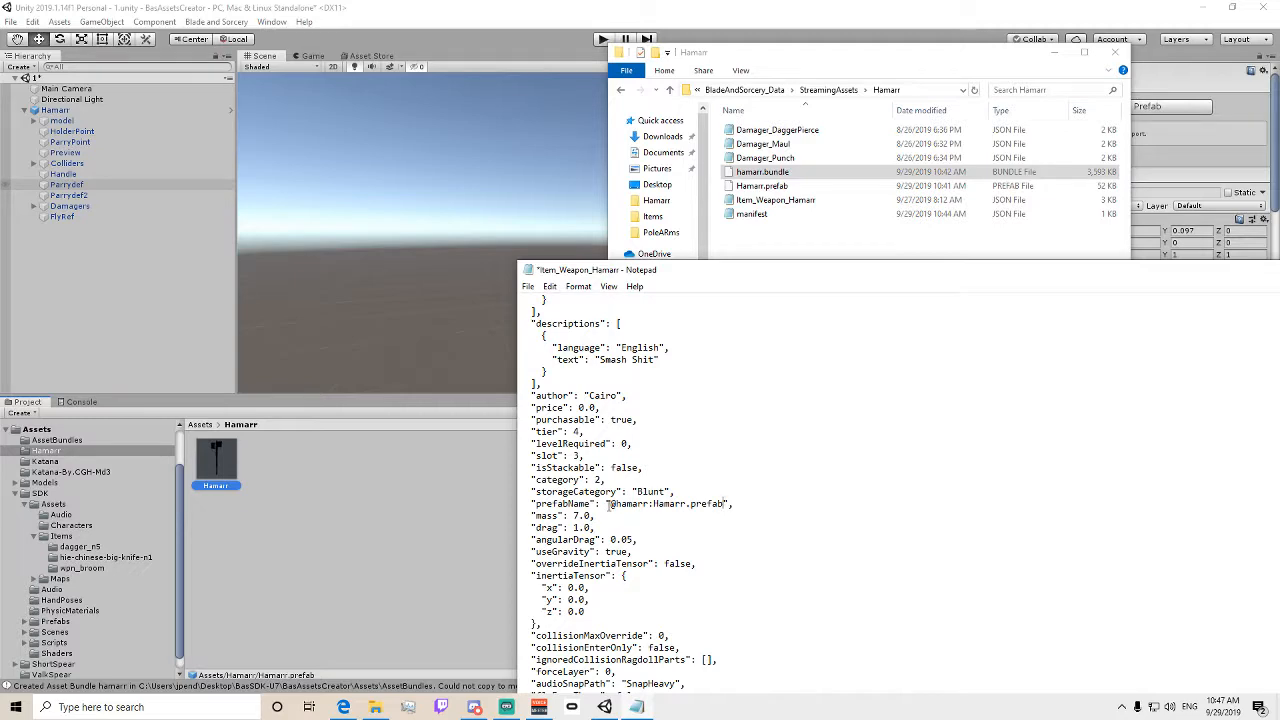
- Review the item's general properties from mass through customSnaps and check the purchasable entry
{"action": "left_click_drag", "start_coordinate": [810, 279], "coordinate": [474, 160]}
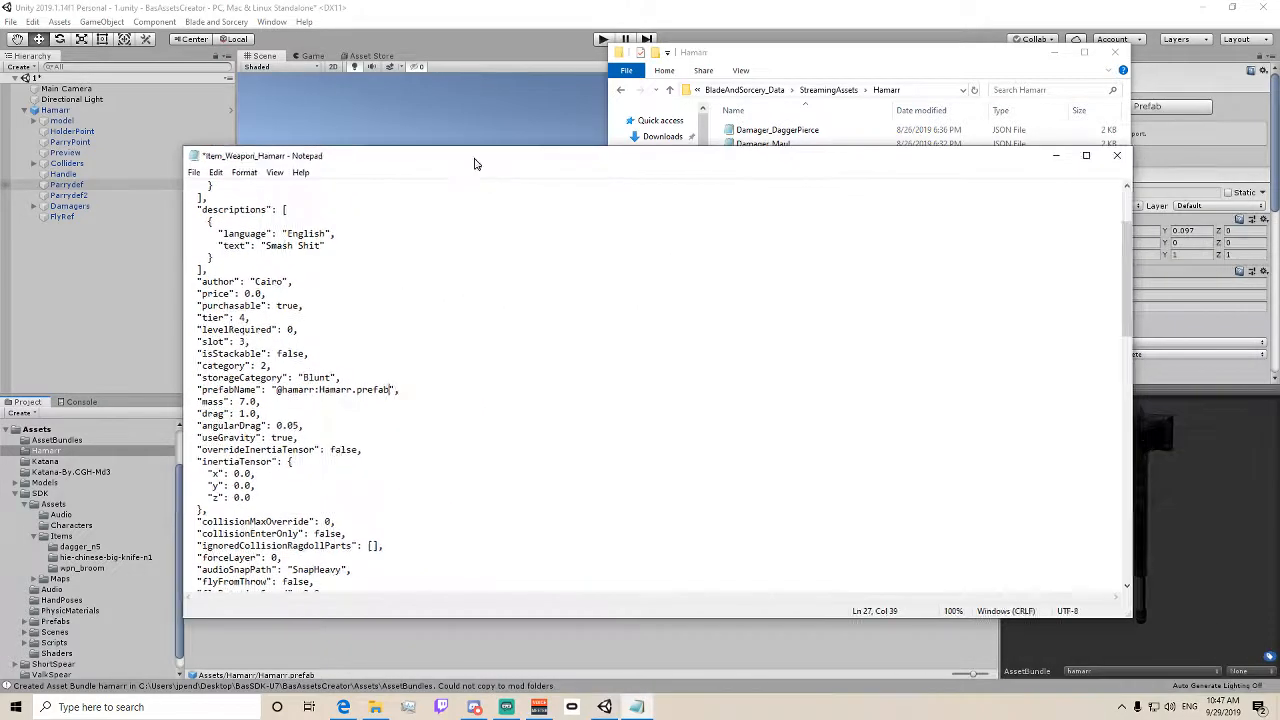
{"action": "scroll", "coordinate": [421, 323], "scroll_direction": "down", "scroll_amount": 2}
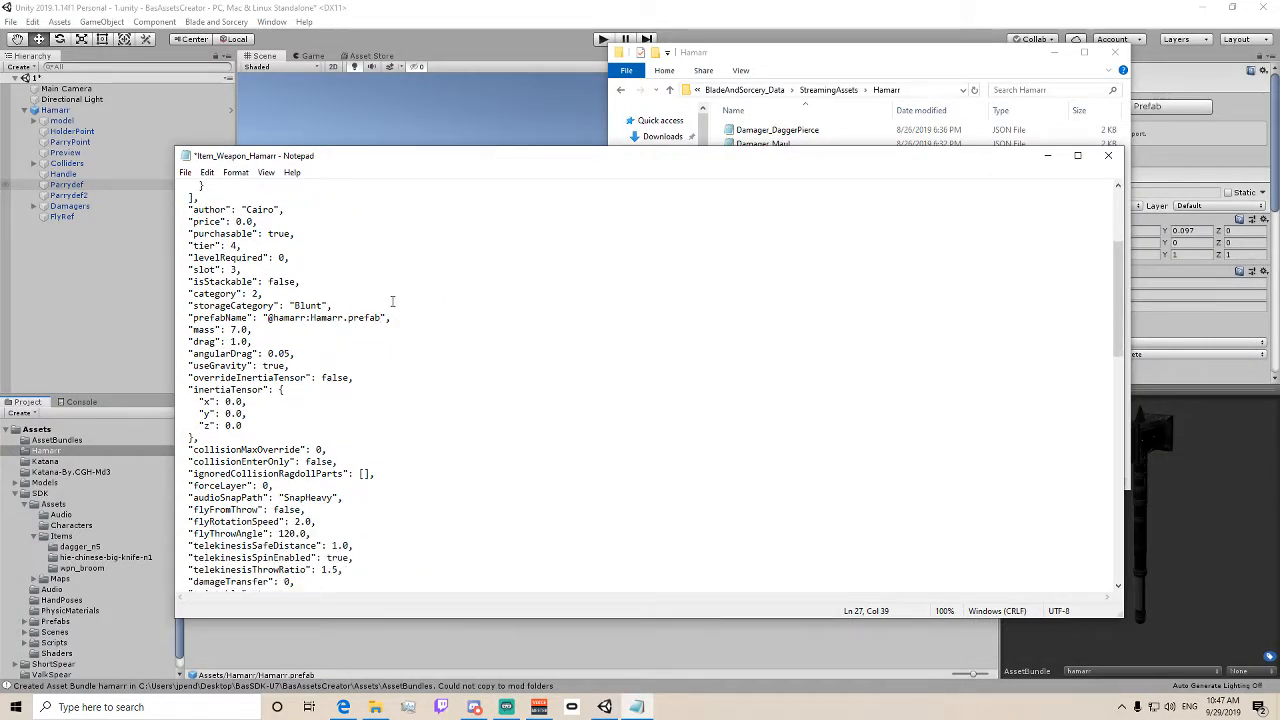
{"action": "scroll", "coordinate": [392, 301], "scroll_direction": "down", "scroll_amount": 2}
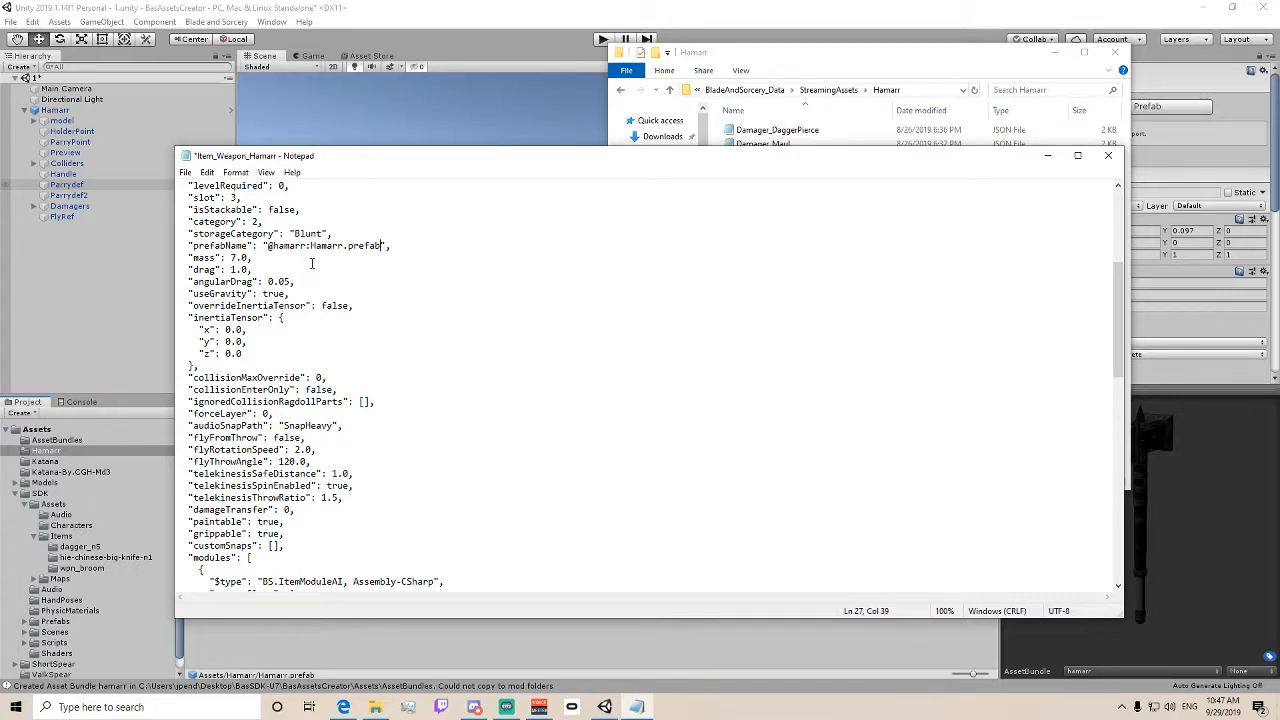
{"action": "scroll", "coordinate": [320, 340], "scroll_direction": "down", "scroll_amount": 1}
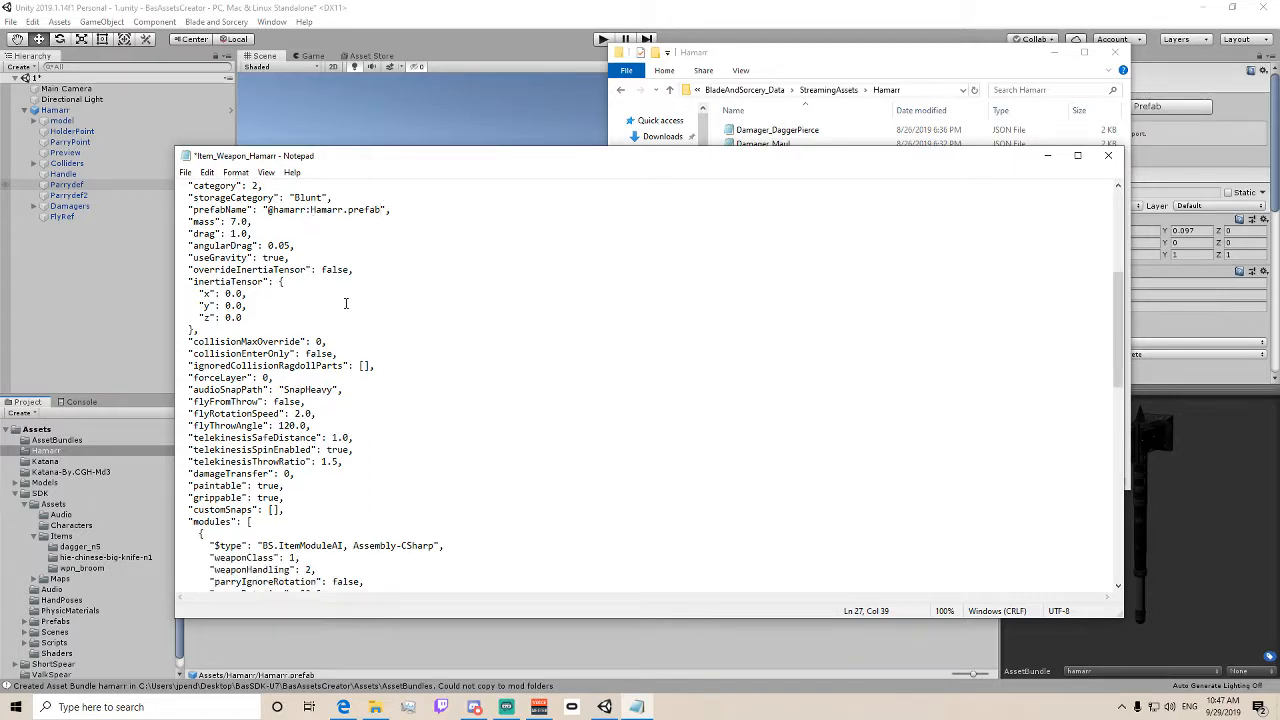
{"action": "scroll", "coordinate": [346, 303], "scroll_direction": "down", "scroll_amount": 1}
{"action": "scroll", "coordinate": [331, 457], "scroll_direction": "down", "scroll_amount": 1}
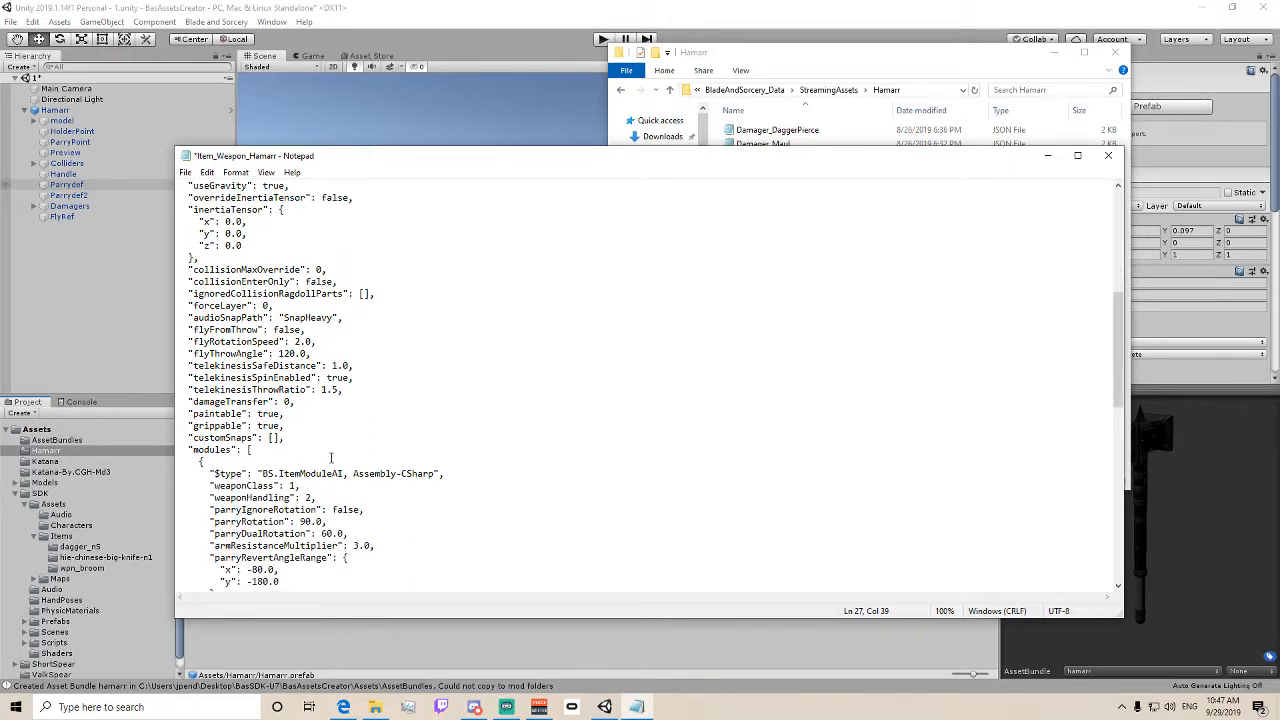
{"action": "scroll", "coordinate": [289, 382], "scroll_direction": "up", "scroll_amount": 8}
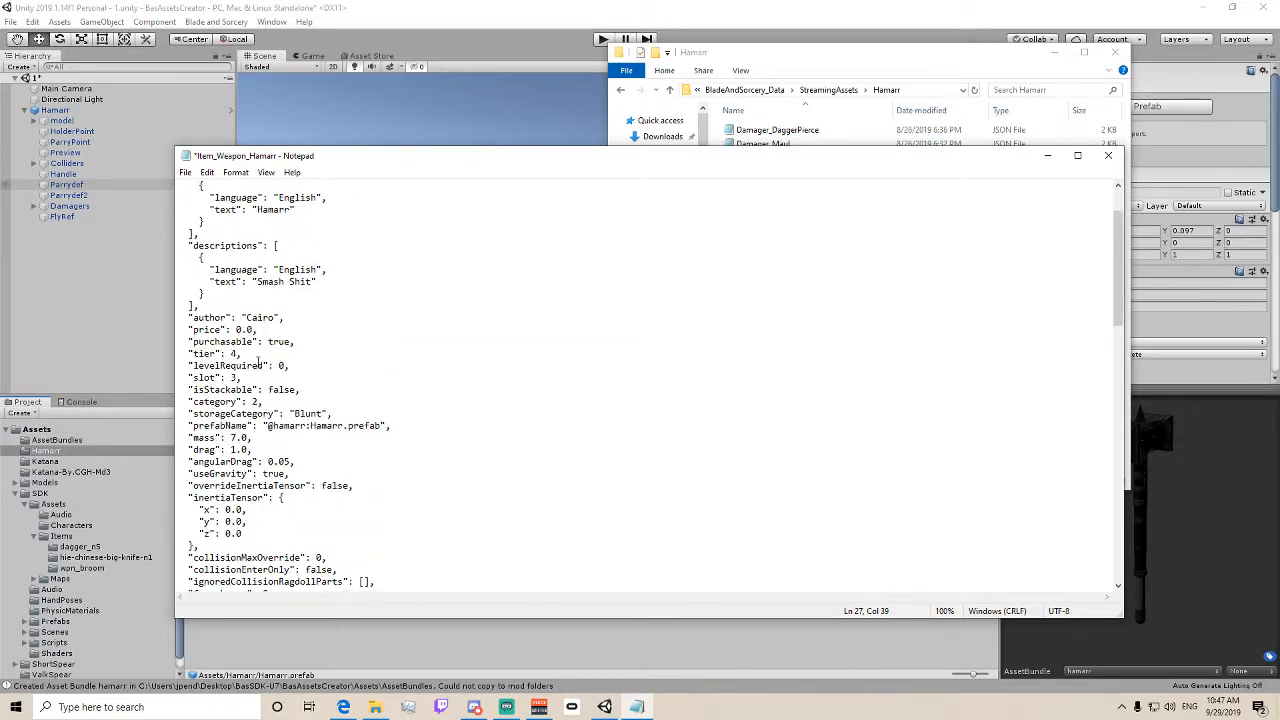
{"action": "left_click_drag", "start_coordinate": [189, 341], "coordinate": [293, 341]}
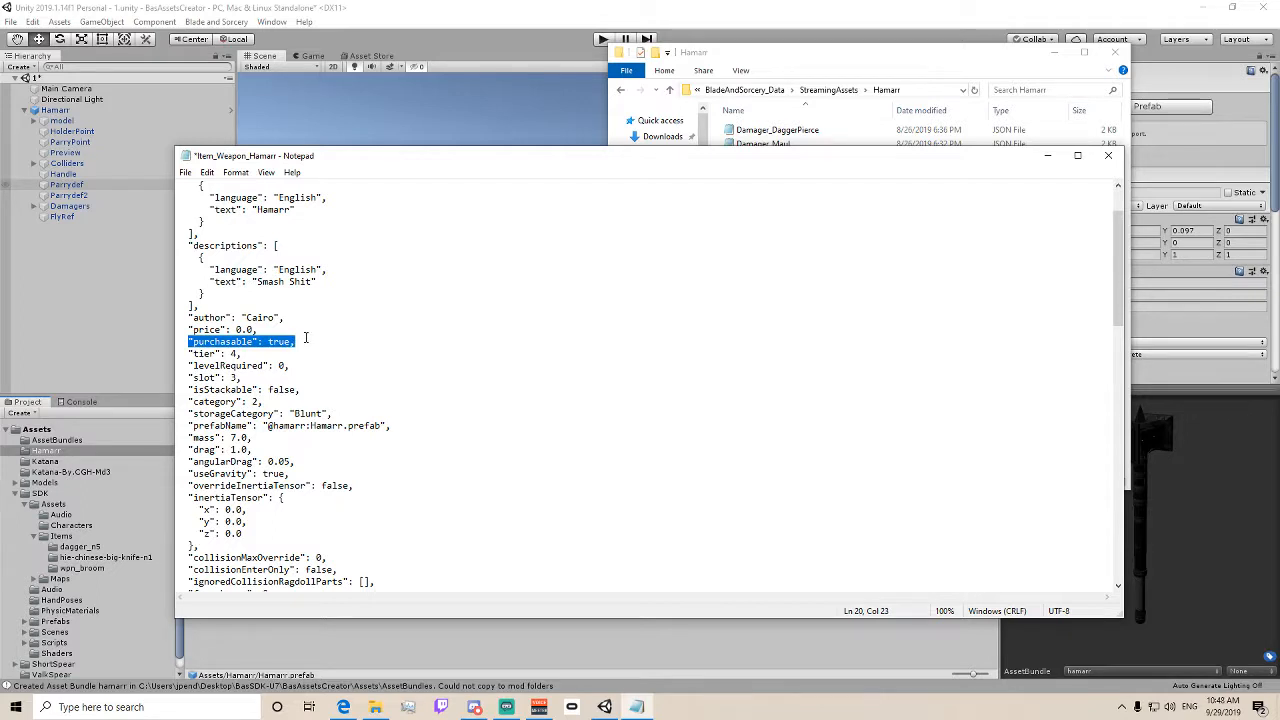
{"action": "left_click", "coordinate": [305, 338]}
- Read through the AI module, damagers, Interactables and whooshs sections of the item file, highlighting the whooshs block
{"action": "scroll", "coordinate": [305, 338], "scroll_direction": "down", "scroll_amount": 6}
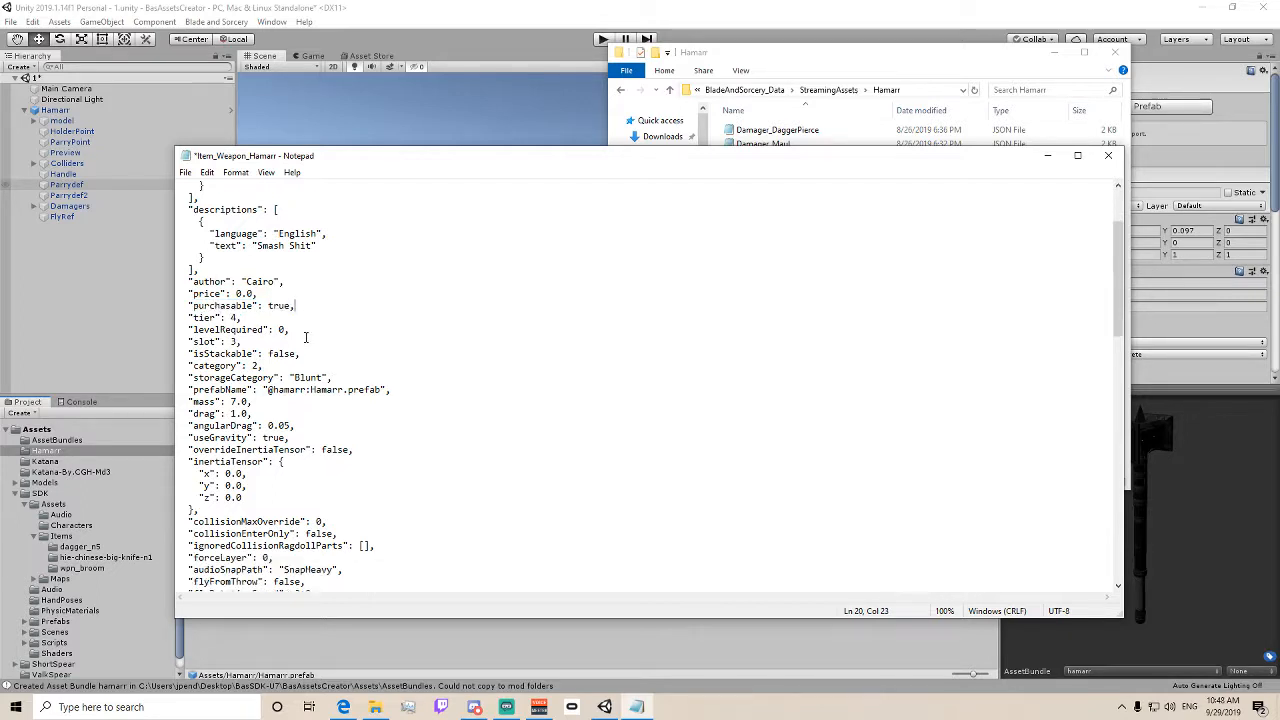
{"action": "scroll", "coordinate": [305, 338], "scroll_direction": "down", "scroll_amount": 9}
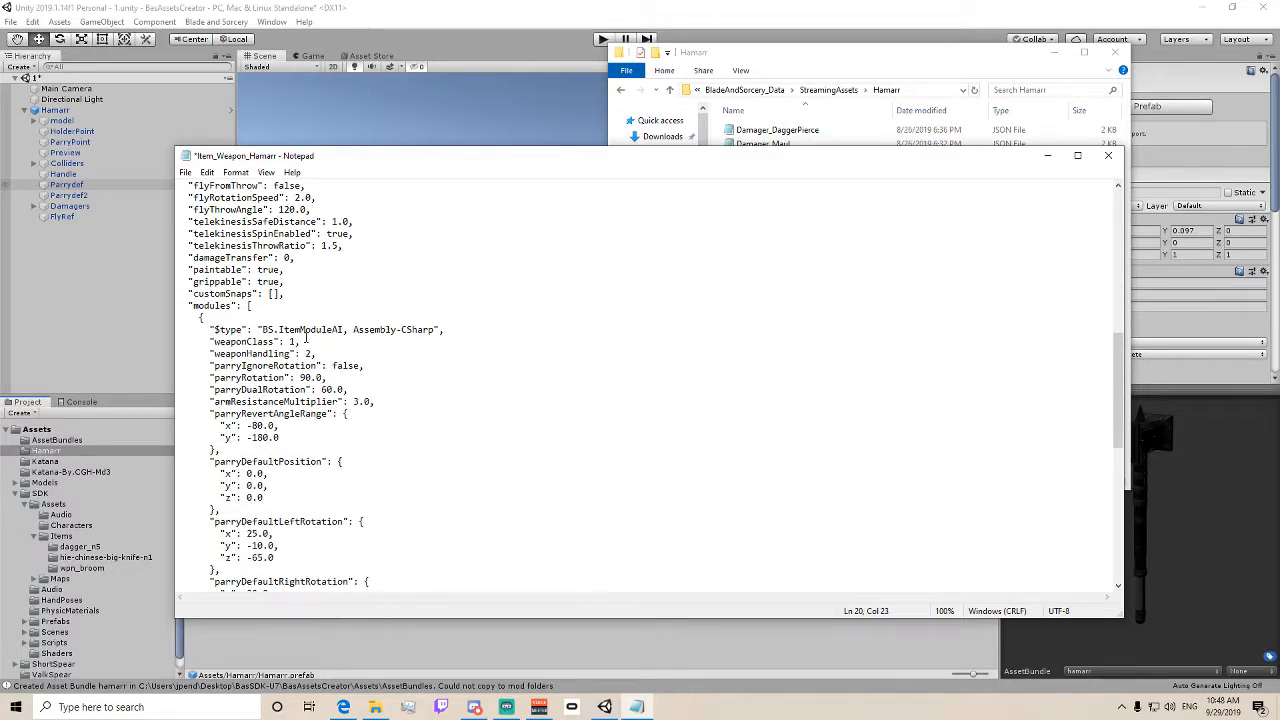
{"action": "scroll", "coordinate": [193, 264], "scroll_direction": "down", "scroll_amount": 3}
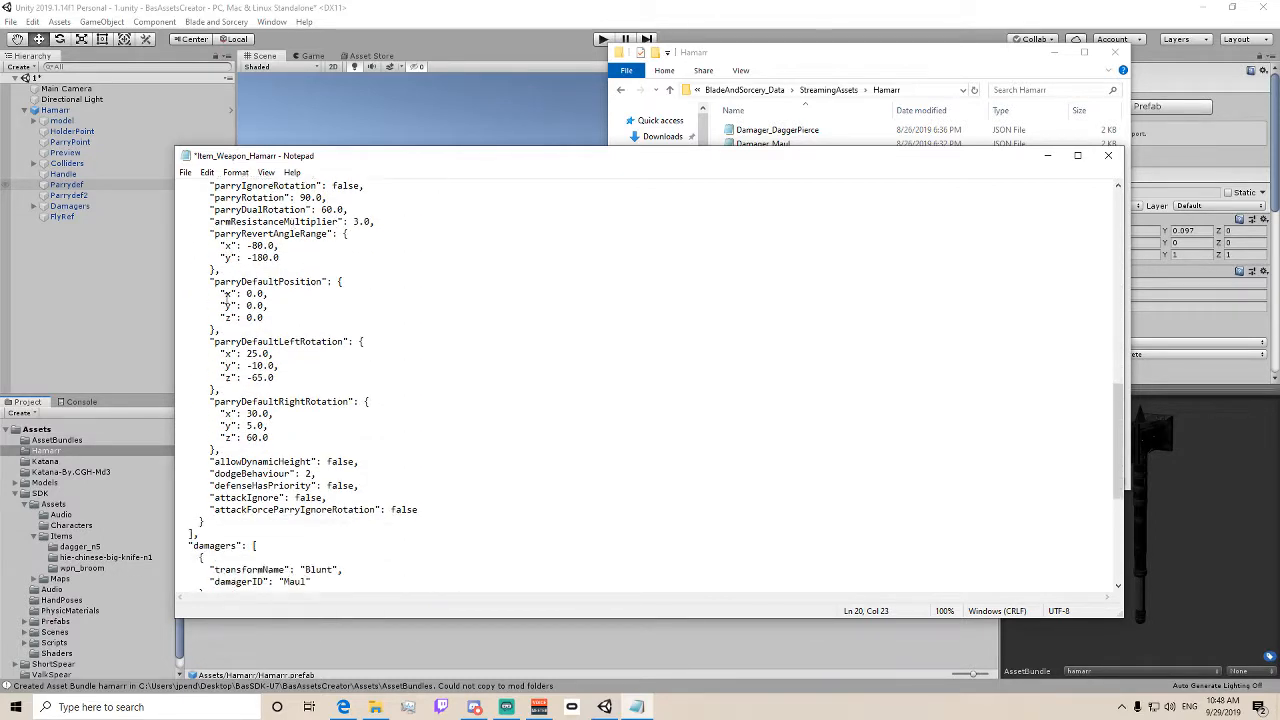
{"action": "scroll", "coordinate": [270, 316], "scroll_direction": "down", "scroll_amount": 1}
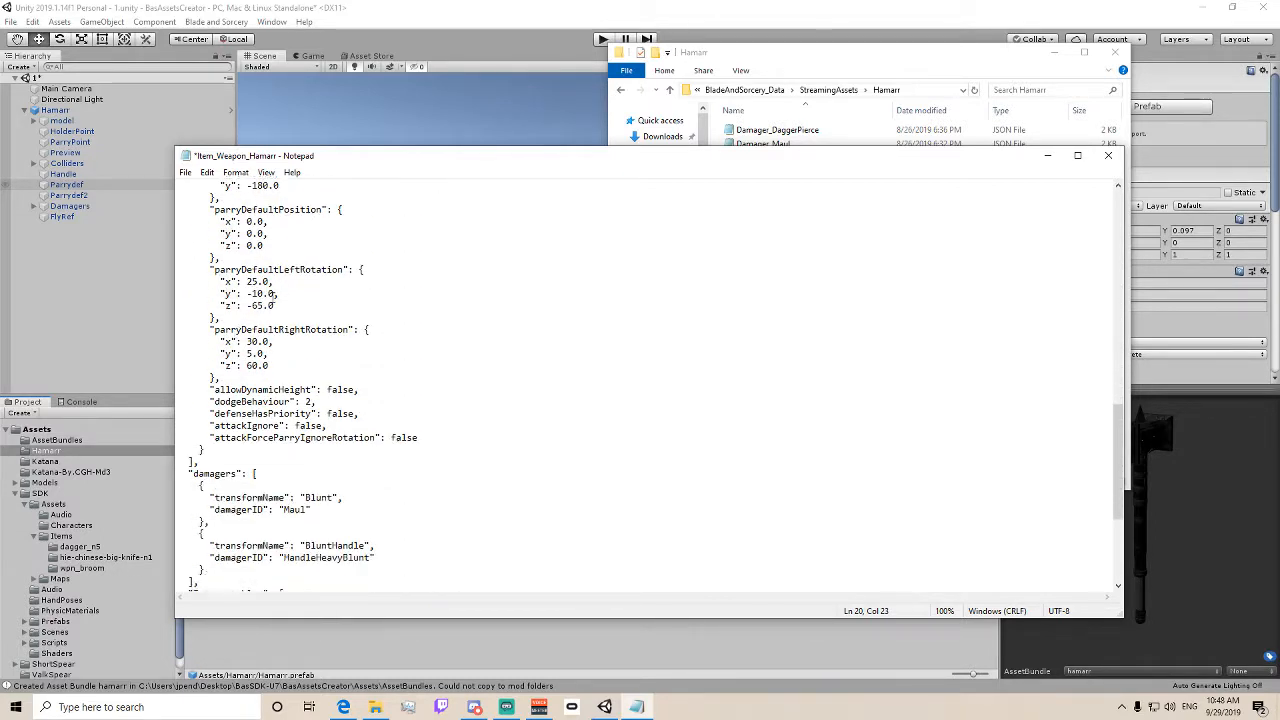
{"action": "scroll", "coordinate": [290, 316], "scroll_direction": "down", "scroll_amount": 3}
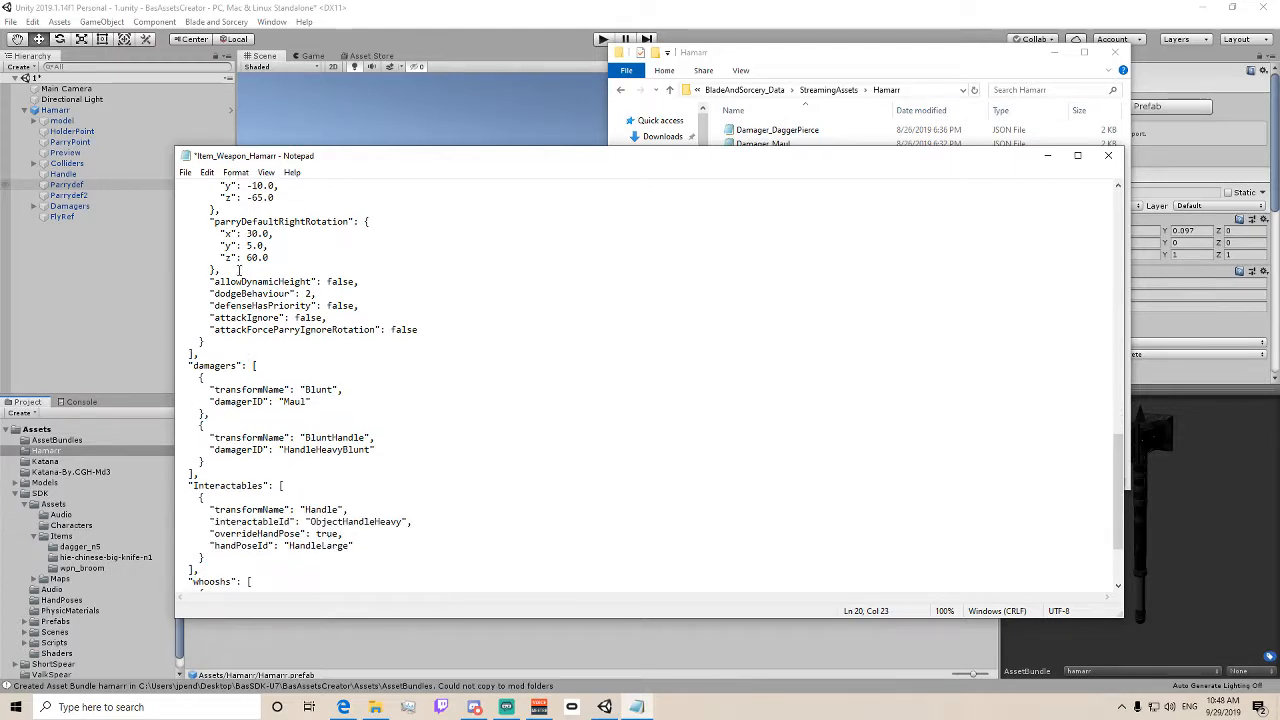
{"action": "scroll", "coordinate": [319, 281], "scroll_direction": "down", "scroll_amount": 2}
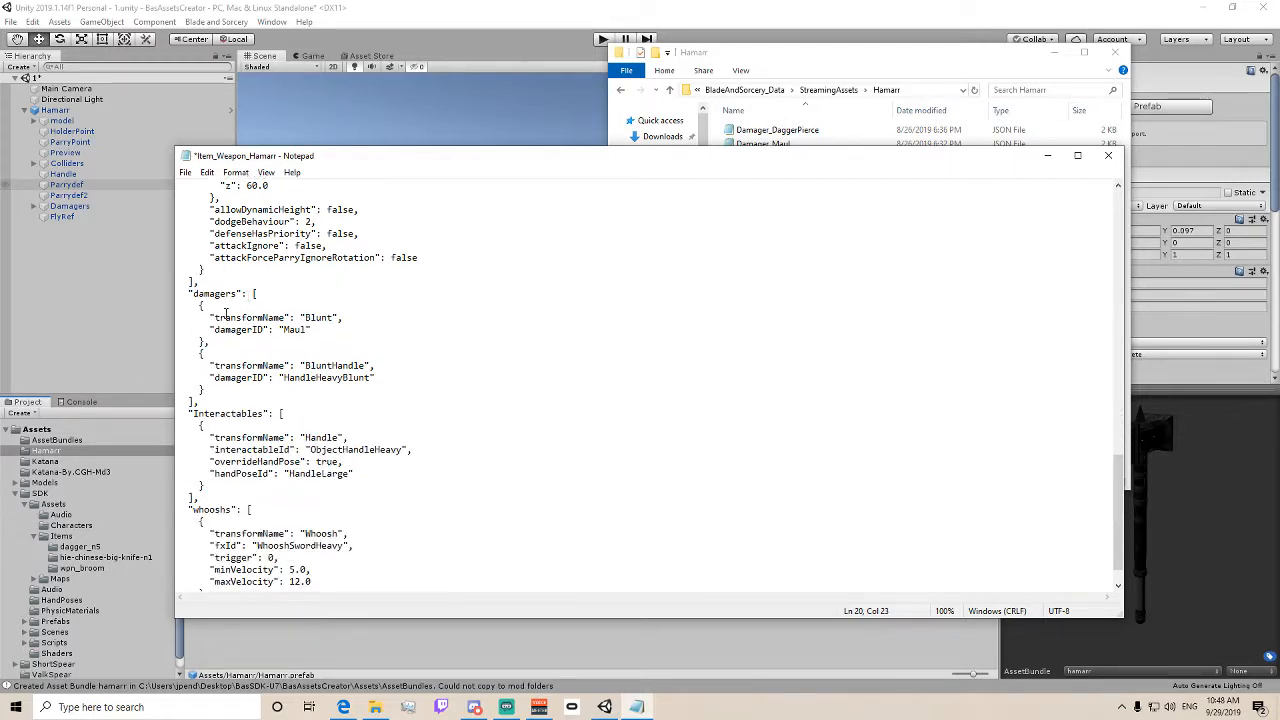
{"action": "scroll", "coordinate": [226, 314], "scroll_direction": "down", "scroll_amount": 1}
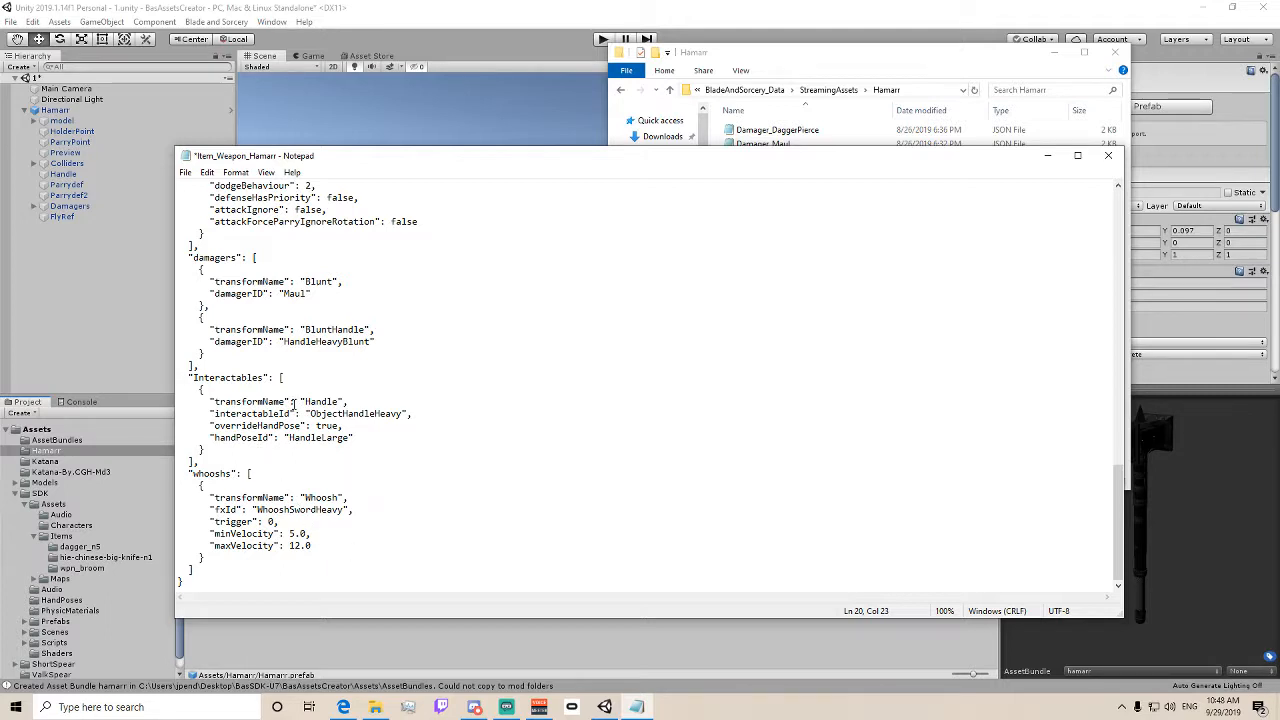
{"action": "left_click_drag", "start_coordinate": [318, 545], "coordinate": [181, 470]}
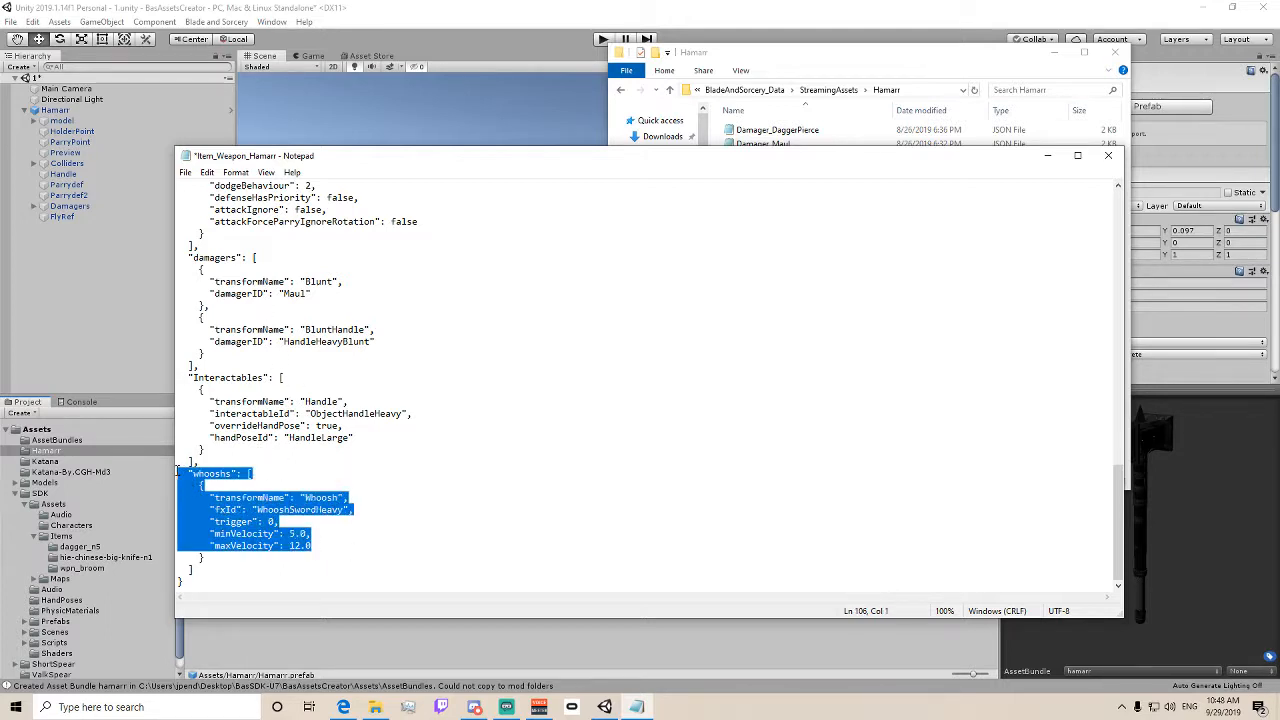
- Create an empty child object under Hamarr in Unity and name it Whoosh
{"action": "right_click", "coordinate": [56, 110]}
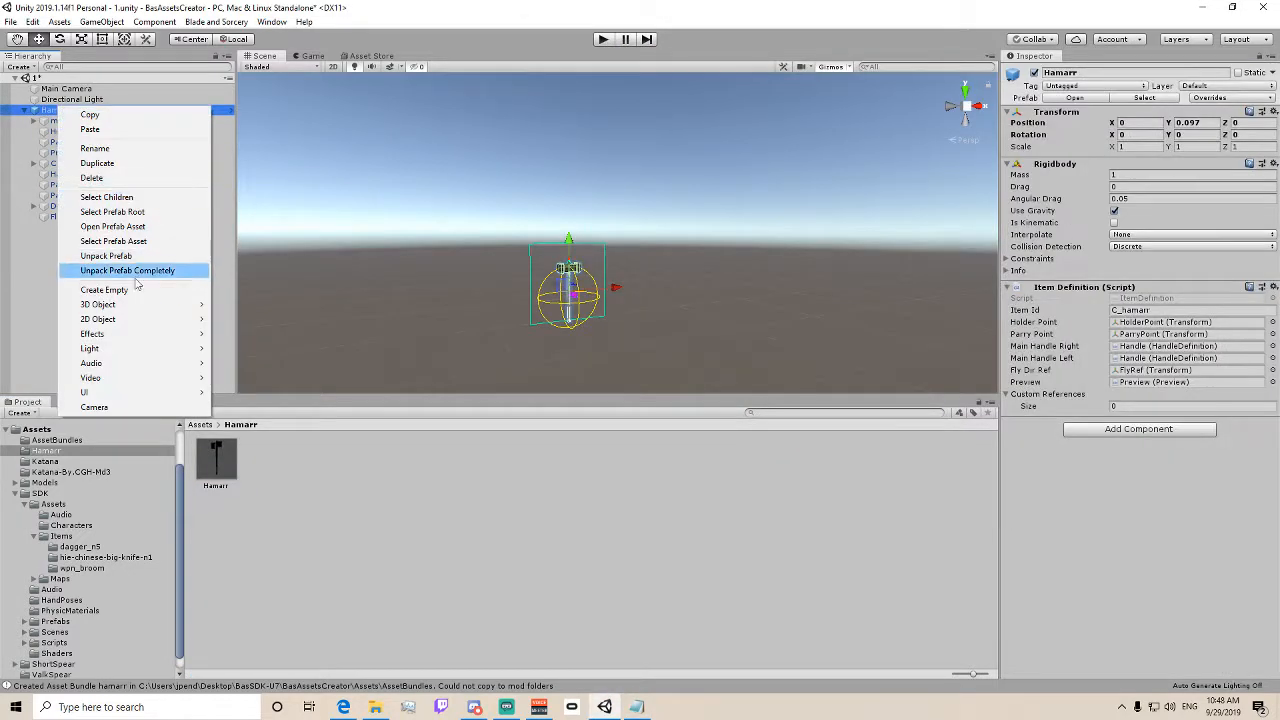
{"action": "left_click", "coordinate": [131, 289]}
{"action": "key", "text": "F2"}
{"action": "type", "text": "Whoosh"}
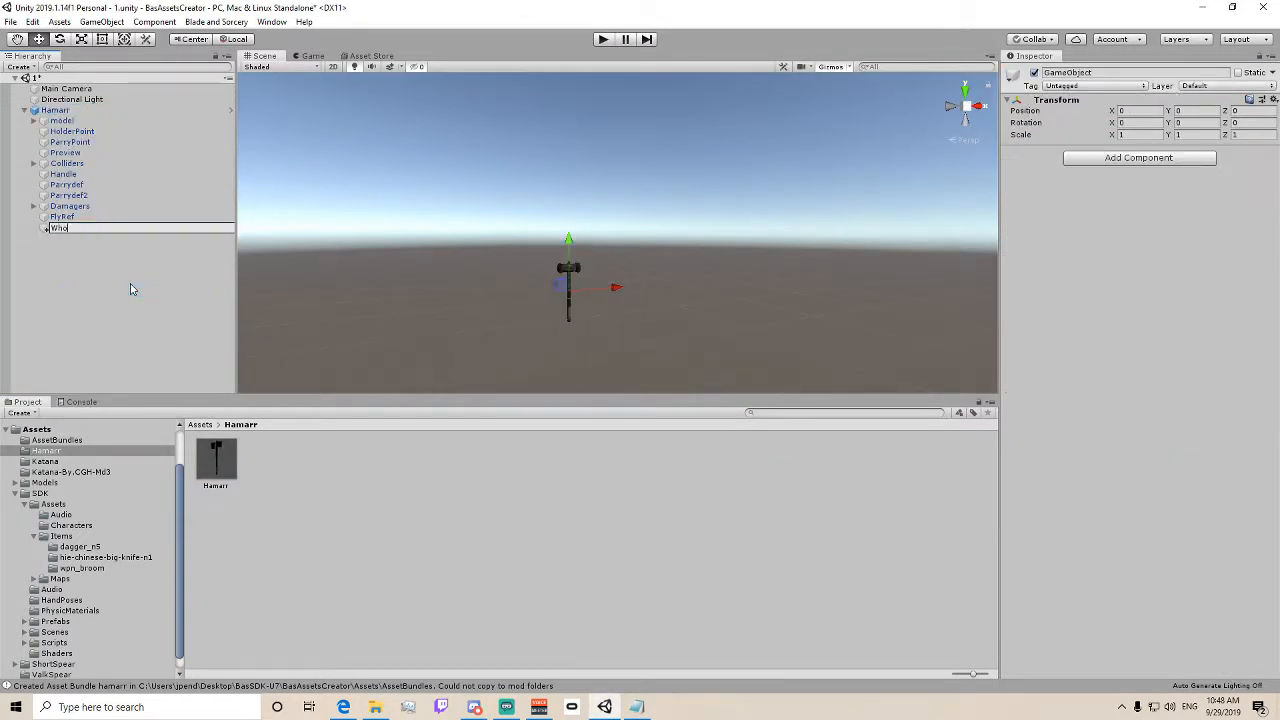
{"action": "key", "text": "Return"}
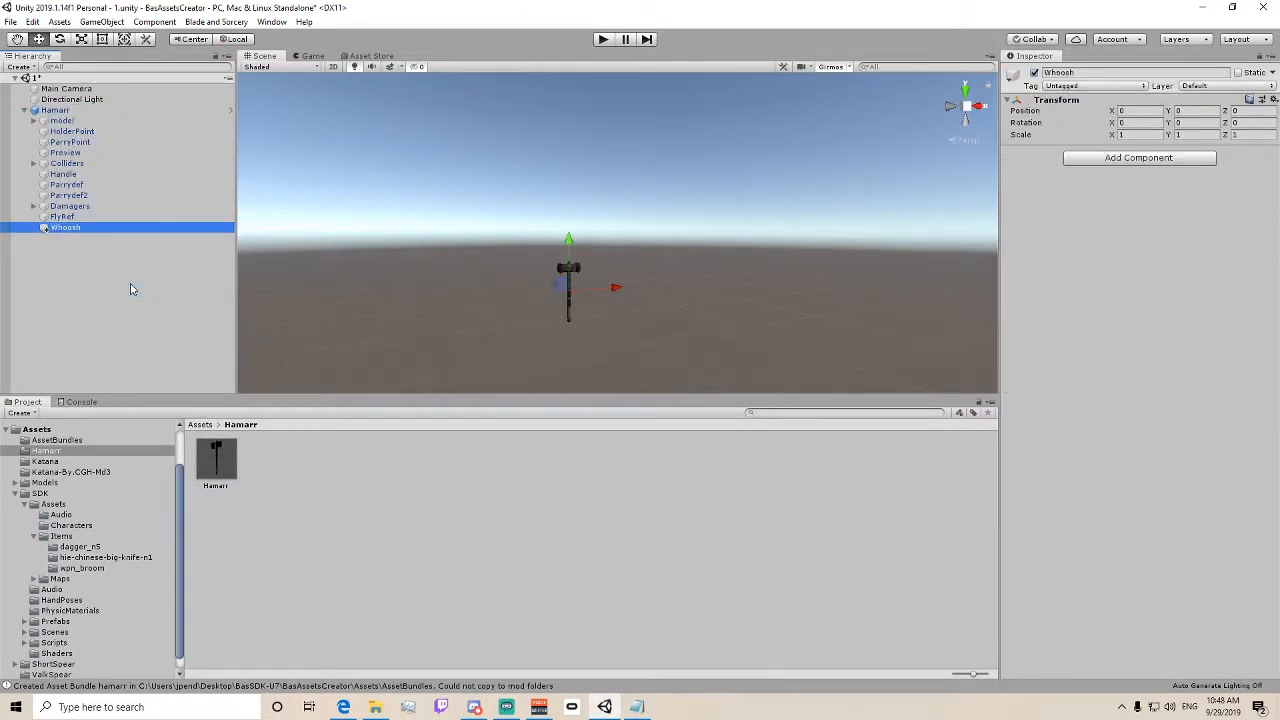
- Add the Whoosh Point script component to the Whoosh object
{"action": "left_click", "coordinate": [1091, 159]}
{"action": "type", "text": "who"}
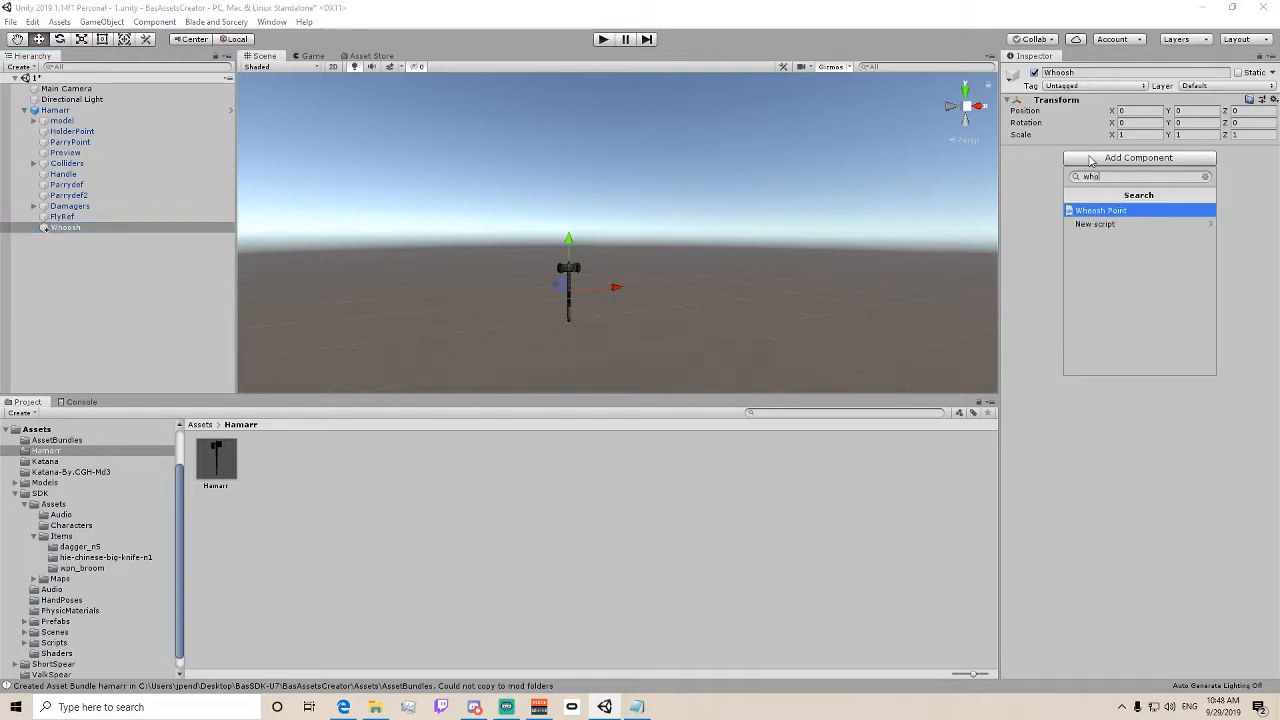
{"action": "left_click", "coordinate": [1109, 211]}
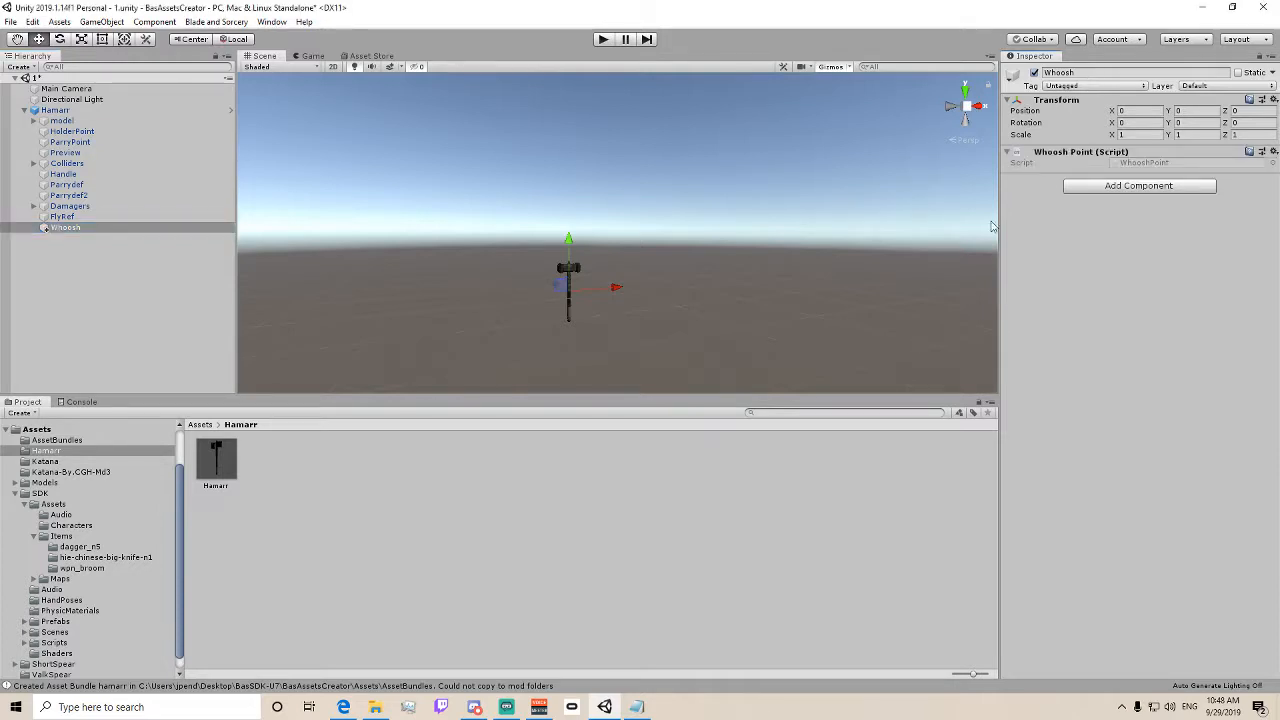
- Raise the Whoosh object to the top of the hammer head, at a Y position of about 0.364
{"action": "scroll", "coordinate": [740, 246], "scroll_direction": "up", "scroll_amount": 2}
{"action": "scroll", "coordinate": [739, 246], "scroll_direction": "up", "scroll_amount": 1}
{"action": "left_click_drag", "start_coordinate": [516, 294], "coordinate": [516, 254]}
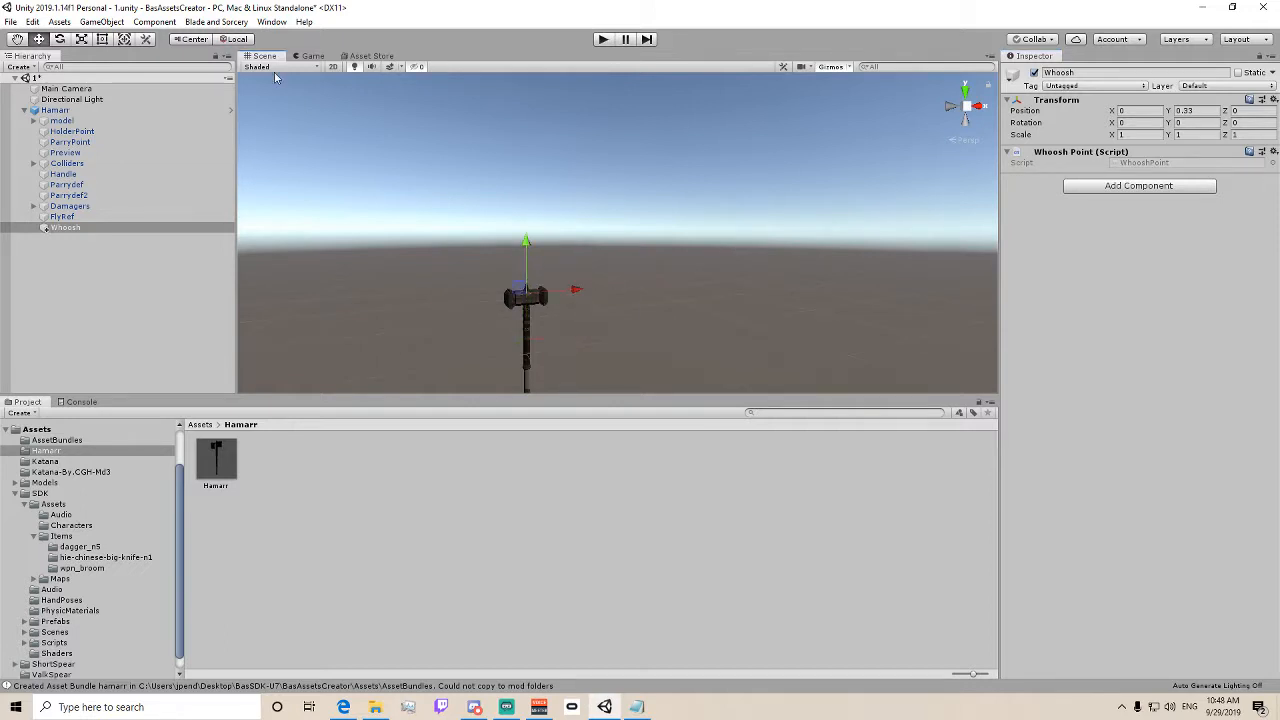
{"action": "left_click", "coordinate": [216, 21]}
{"action": "right_click_drag", "start_coordinate": [348, 283], "coordinate": [451, 245]}
{"action": "middle_click_drag", "start_coordinate": [451, 245], "coordinate": [662, 202]}
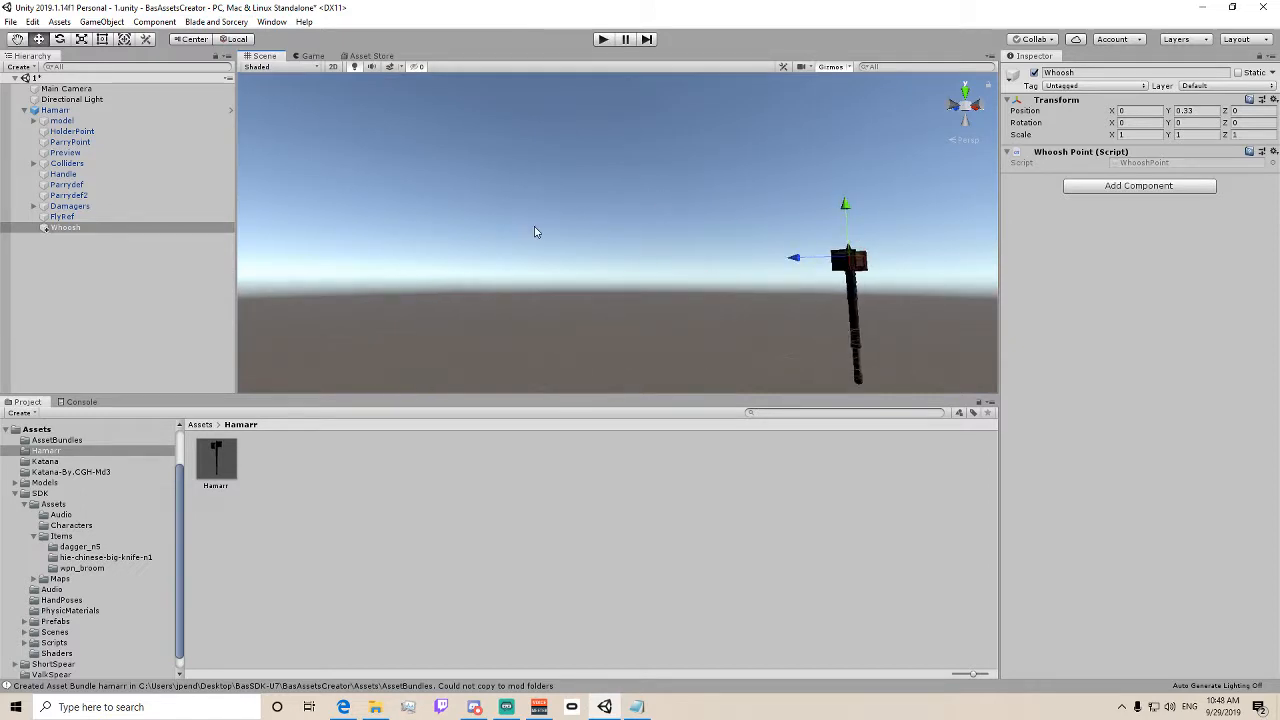
{"action": "right_click_drag", "start_coordinate": [557, 126], "coordinate": [541, 258]}
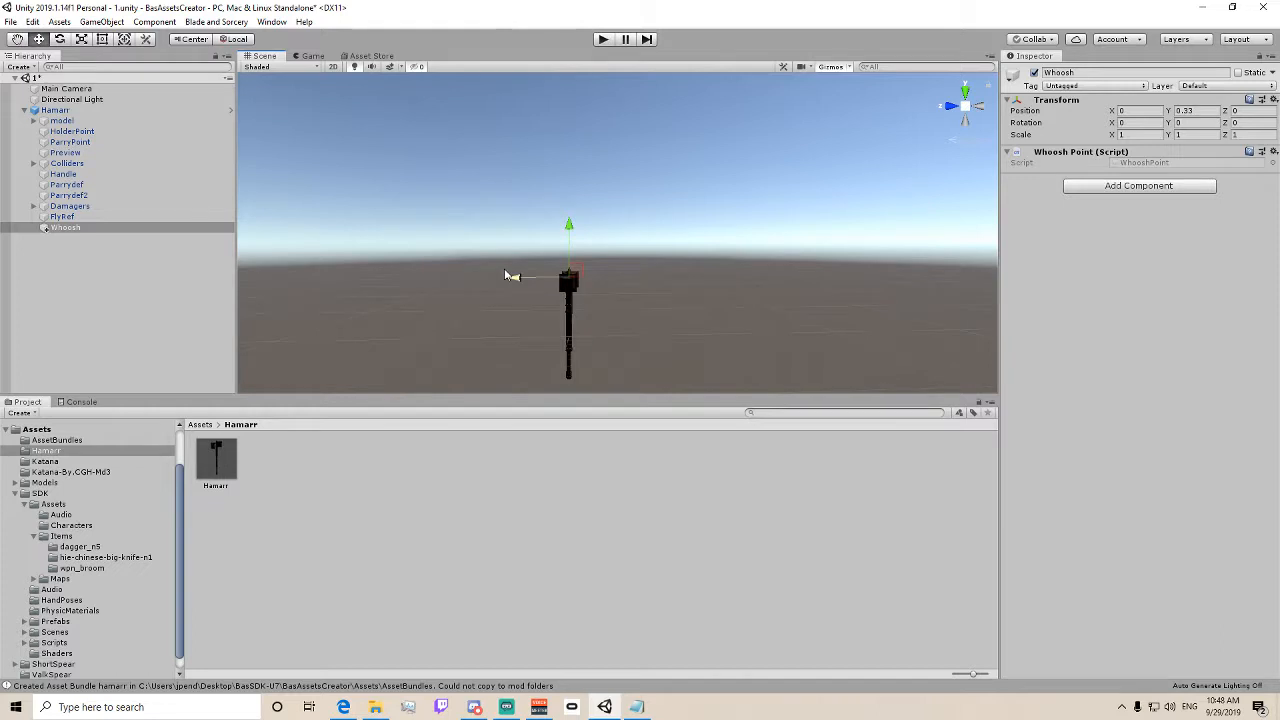
{"action": "left_click_drag", "start_coordinate": [570, 249], "coordinate": [570, 244]}
- Build the hamarr asset bundle with the Asset Bundle Builder and close the builder
{"action": "left_click", "coordinate": [228, 22]}
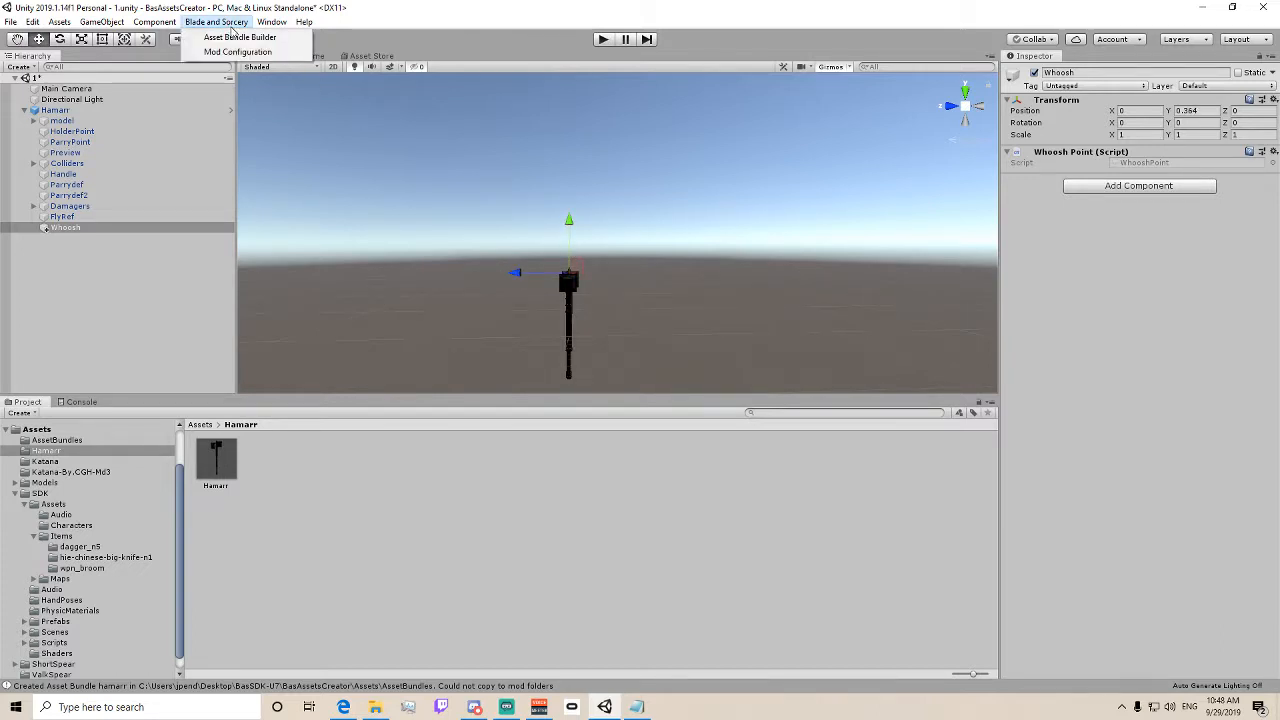
{"action": "left_click", "coordinate": [240, 37]}
{"action": "left_click", "coordinate": [539, 310]}
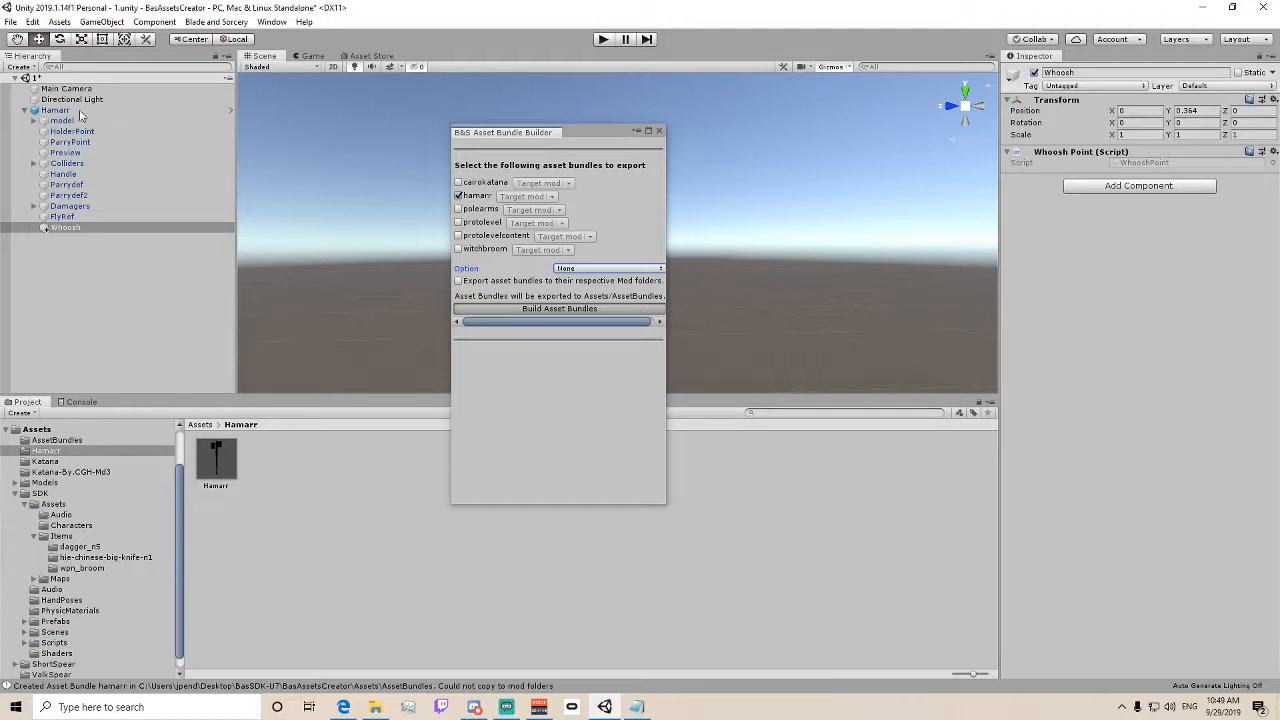
{"action": "left_click", "coordinate": [659, 131]}
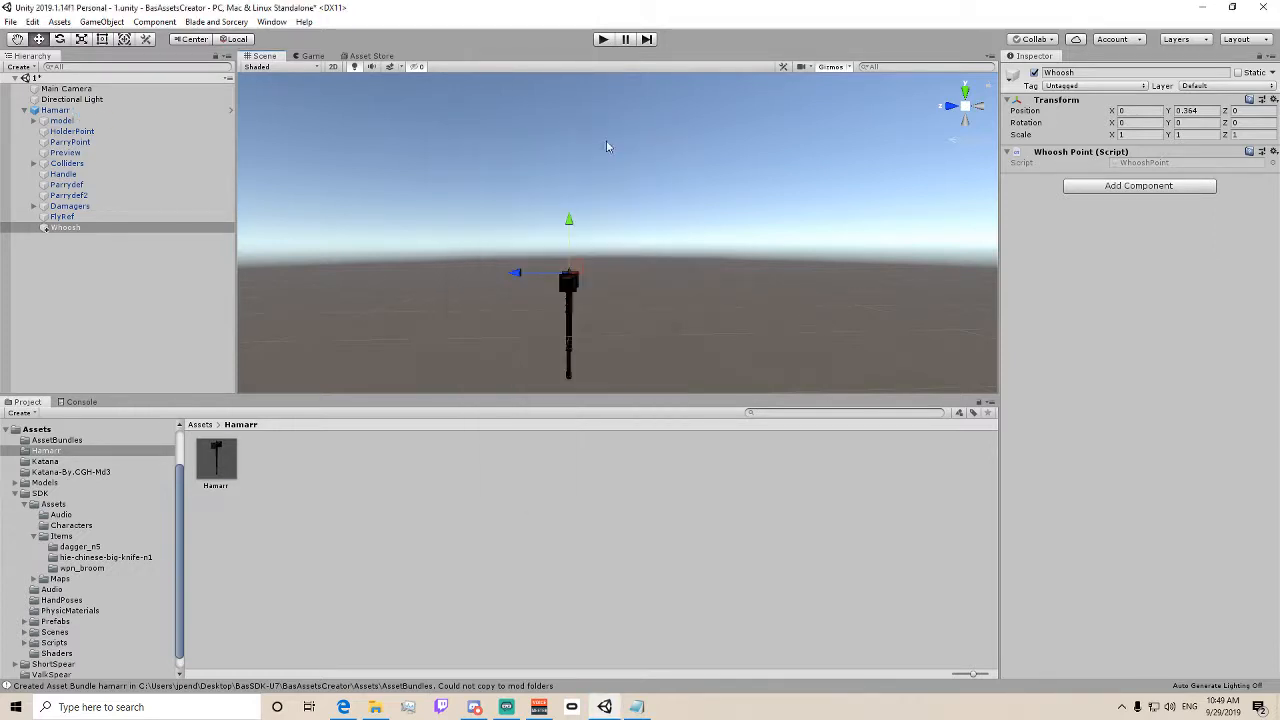
- Select the Hamarr root object, rebuild its hamarr asset bundle and close the builder window
{"action": "left_click", "coordinate": [152, 110]}
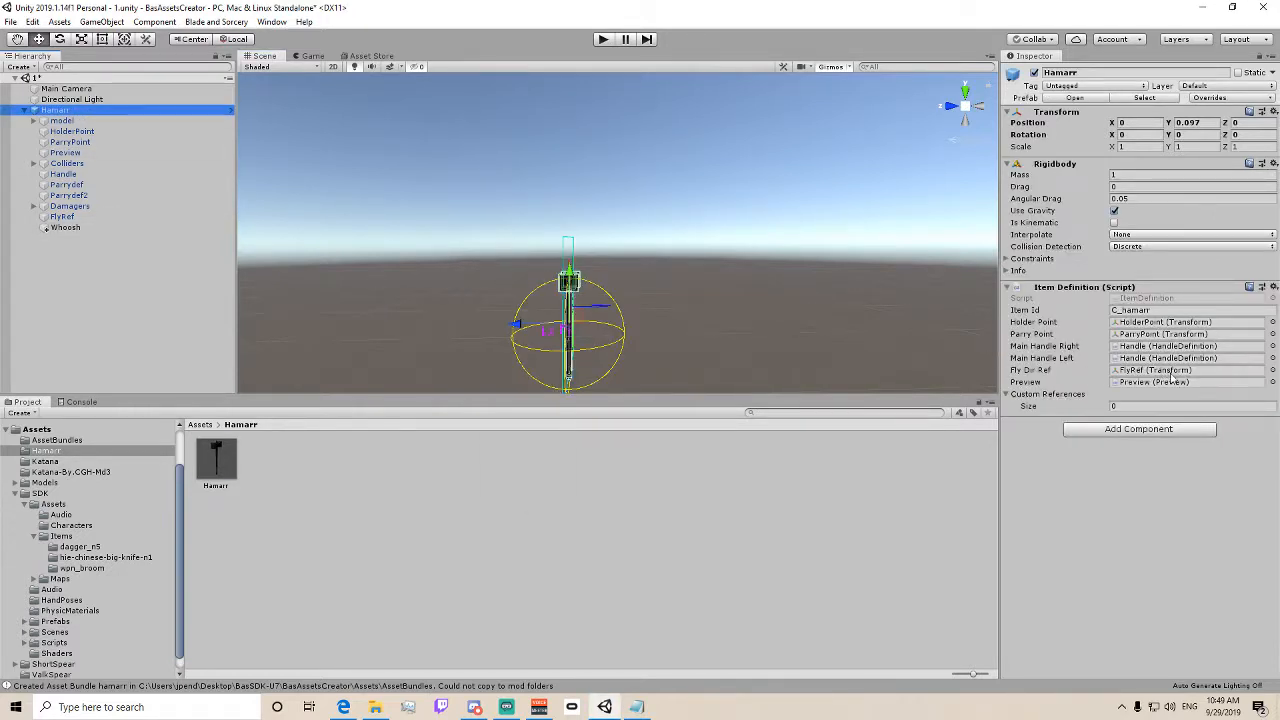
{"action": "left_click", "coordinate": [216, 22]}
{"action": "left_click", "coordinate": [225, 32]}
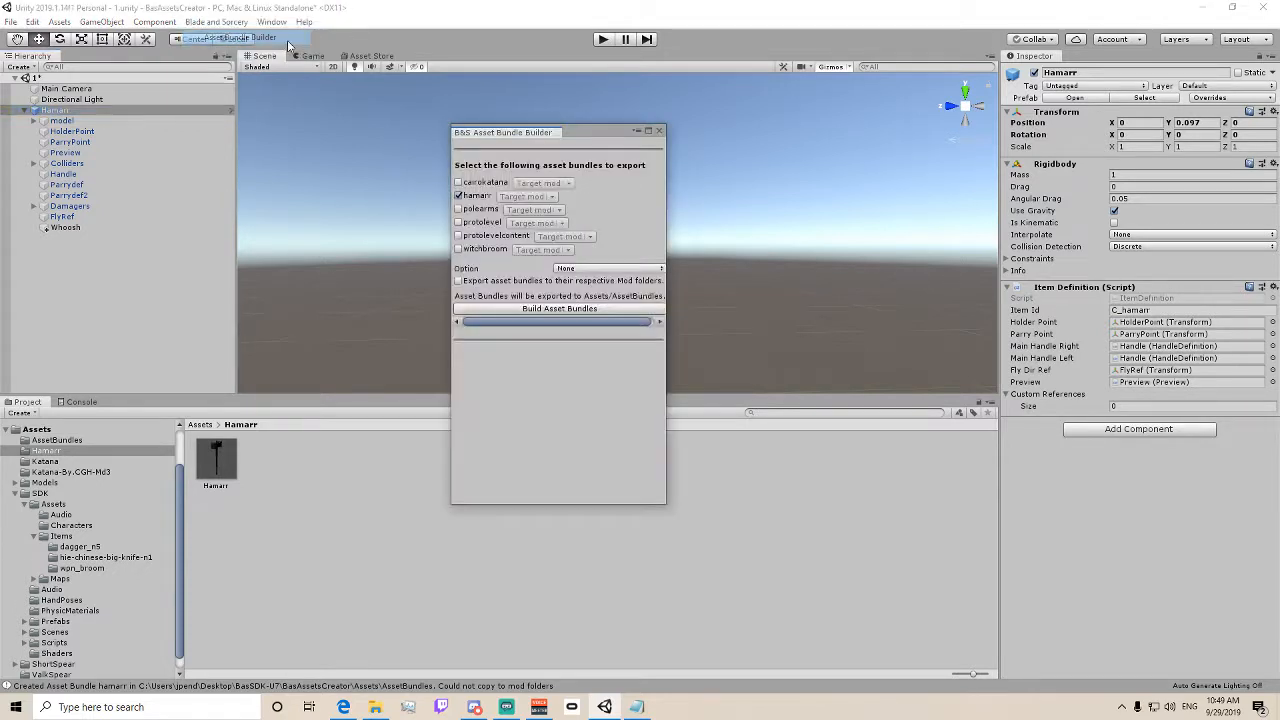
{"action": "left_click", "coordinate": [529, 310]}
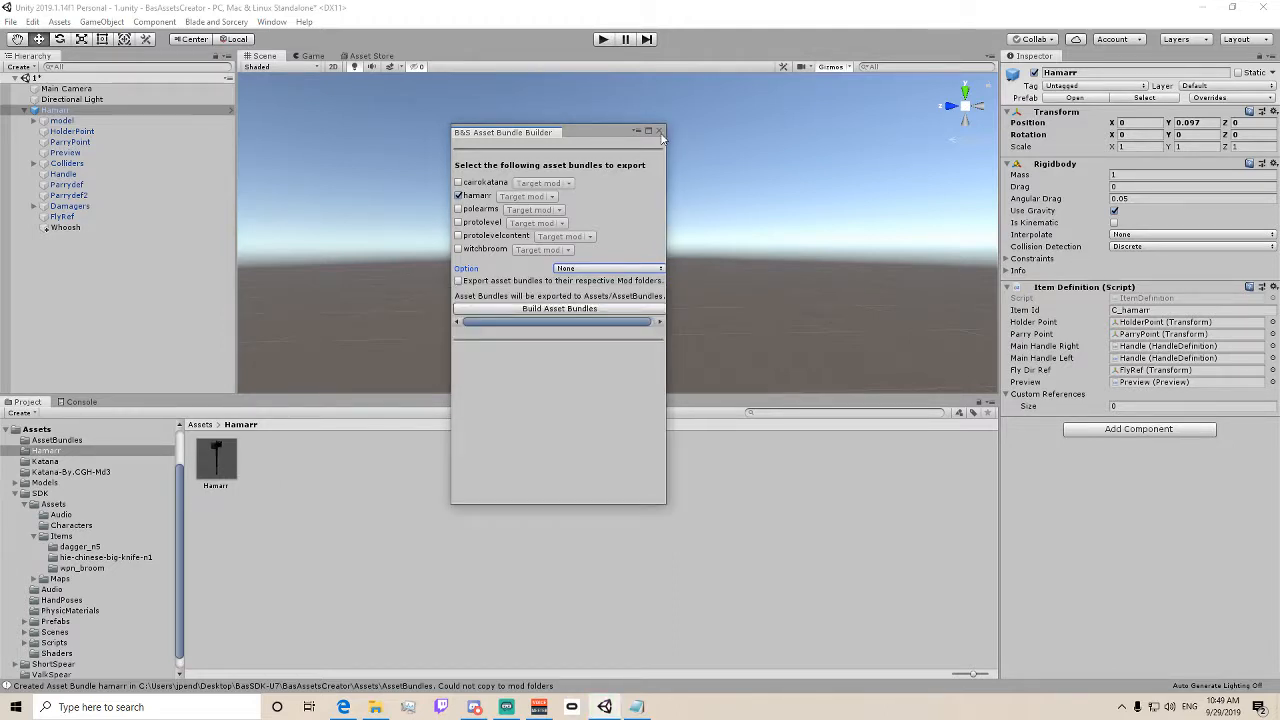
{"action": "left_click", "coordinate": [659, 131]}
- Place the CKatana and CKatana1 prefabs from the Katana folder in the scene temporarily, deleting each one again
{"action": "left_click", "coordinate": [57, 463]}
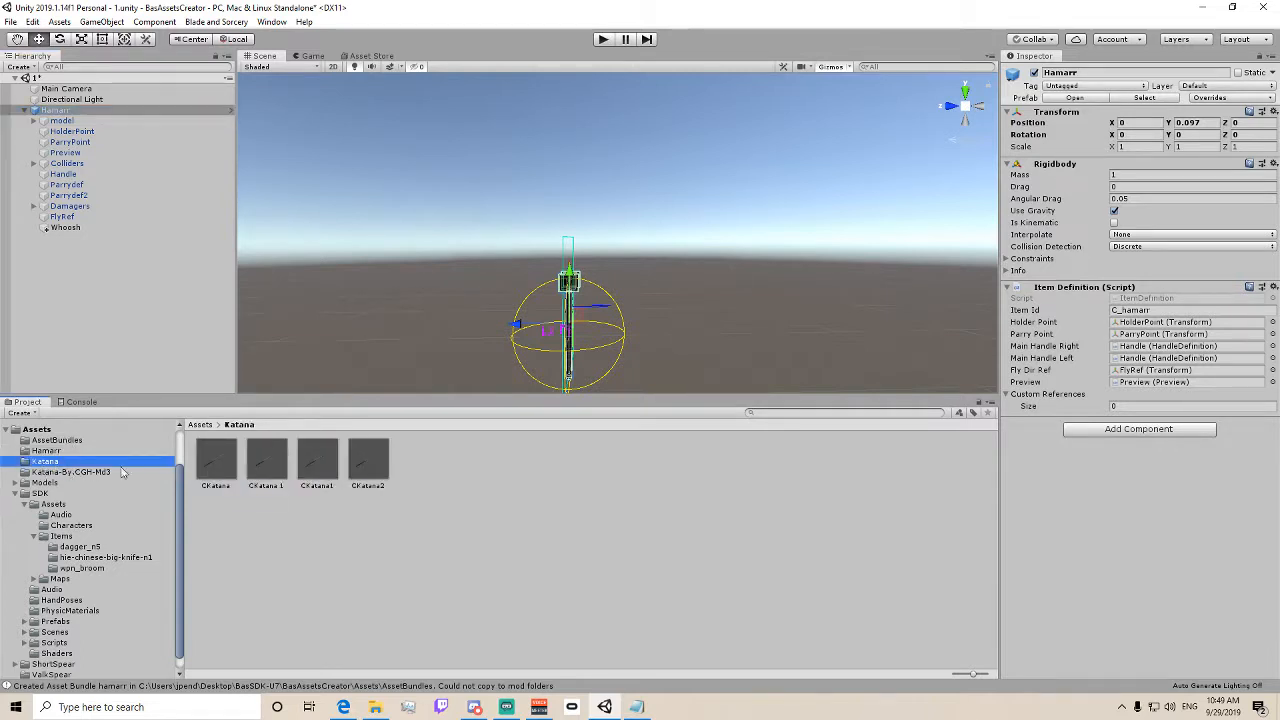
{"action": "left_click", "coordinate": [208, 460]}
{"action": "left_click_drag", "start_coordinate": [208, 460], "coordinate": [337, 313]}
{"action": "middle_click_drag", "start_coordinate": [323, 302], "coordinate": [490, 258]}
{"action": "scroll", "coordinate": [490, 258], "scroll_direction": "up", "scroll_amount": 5}
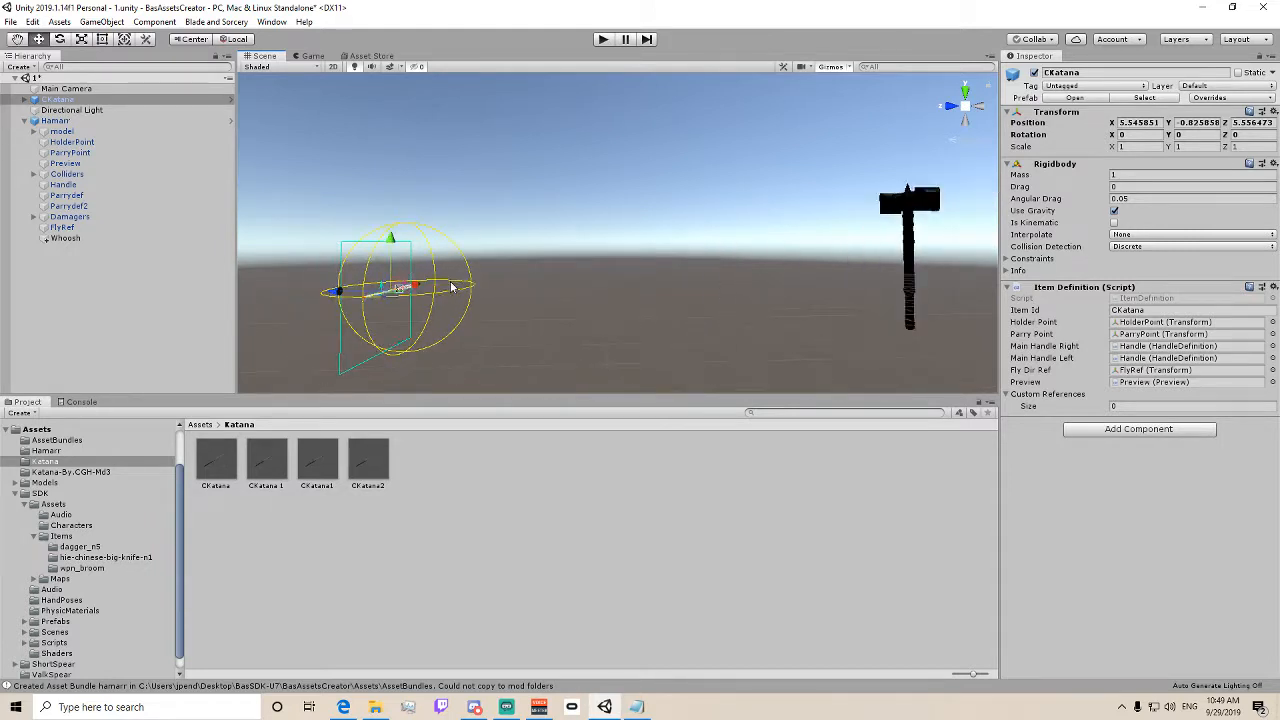
{"action": "key", "text": "Delete"}
{"action": "middle_click_drag", "start_coordinate": [397, 303], "coordinate": [317, 331]}
{"action": "scroll", "coordinate": [316, 330], "scroll_direction": "down", "scroll_amount": 3}
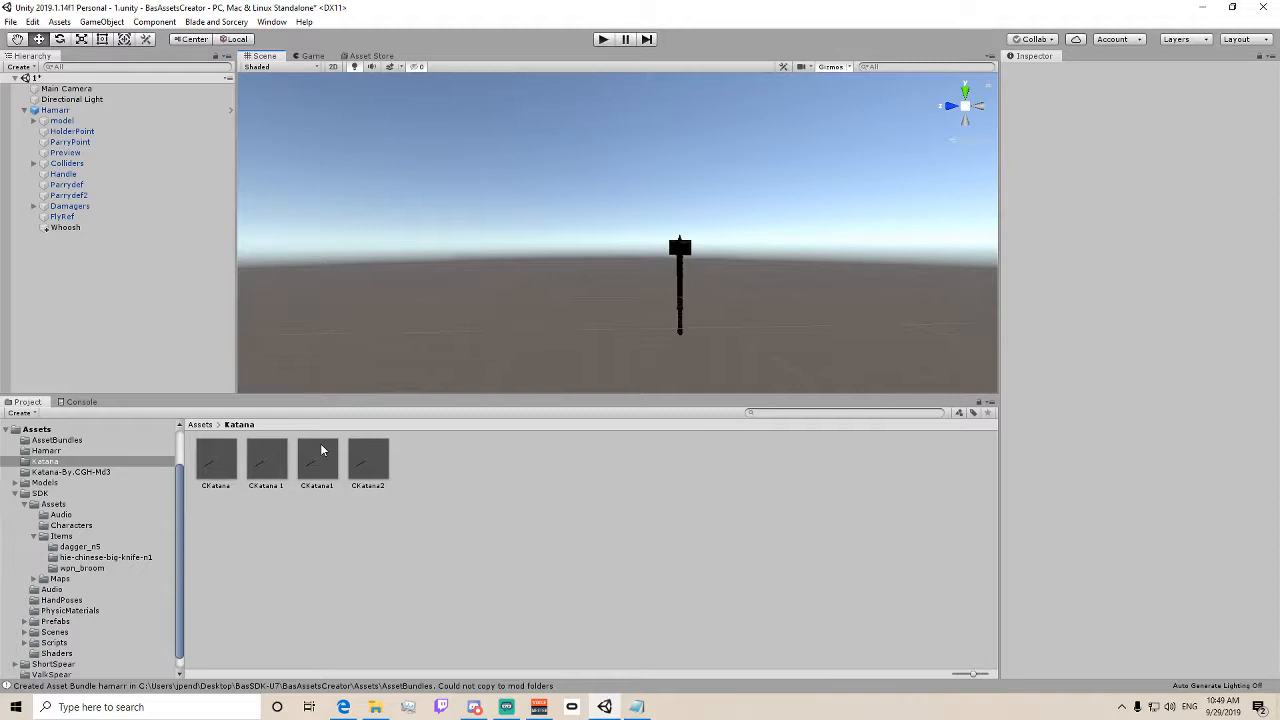
{"action": "left_click_drag", "start_coordinate": [320, 450], "coordinate": [625, 342]}
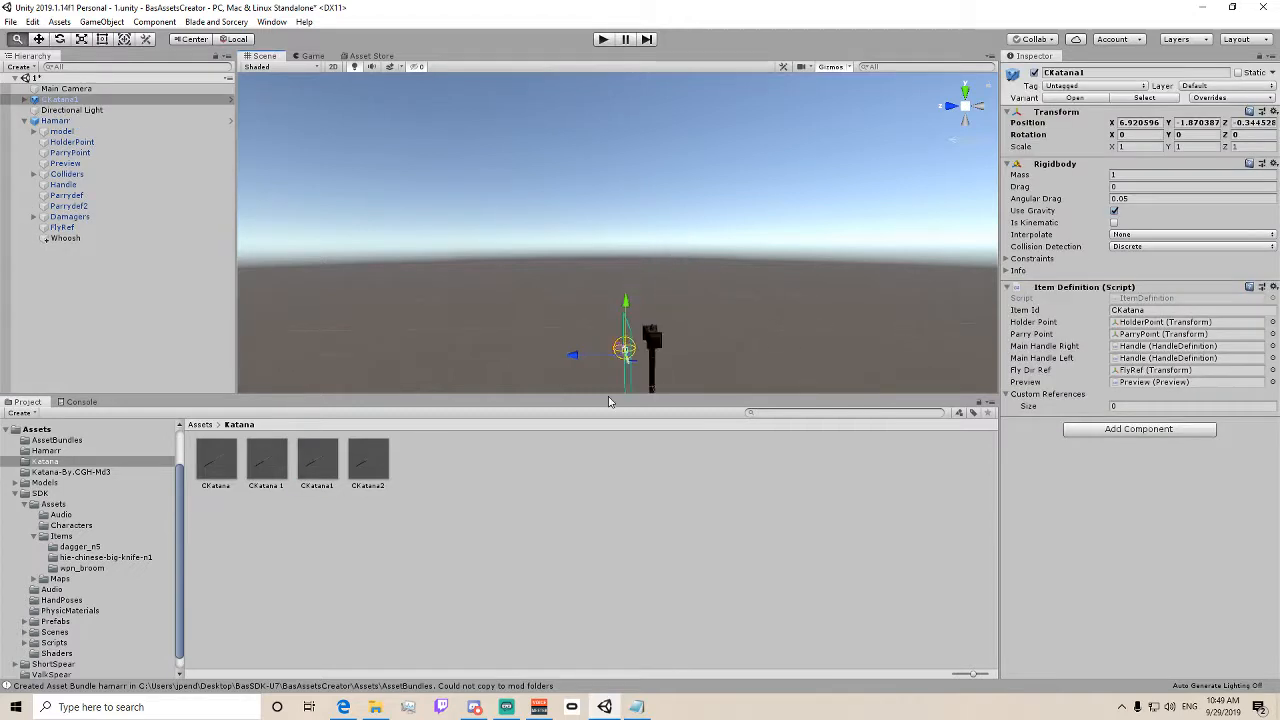
{"action": "middle_click_drag", "start_coordinate": [610, 401], "coordinate": [492, 377]}
{"action": "key", "text": "Delete"}
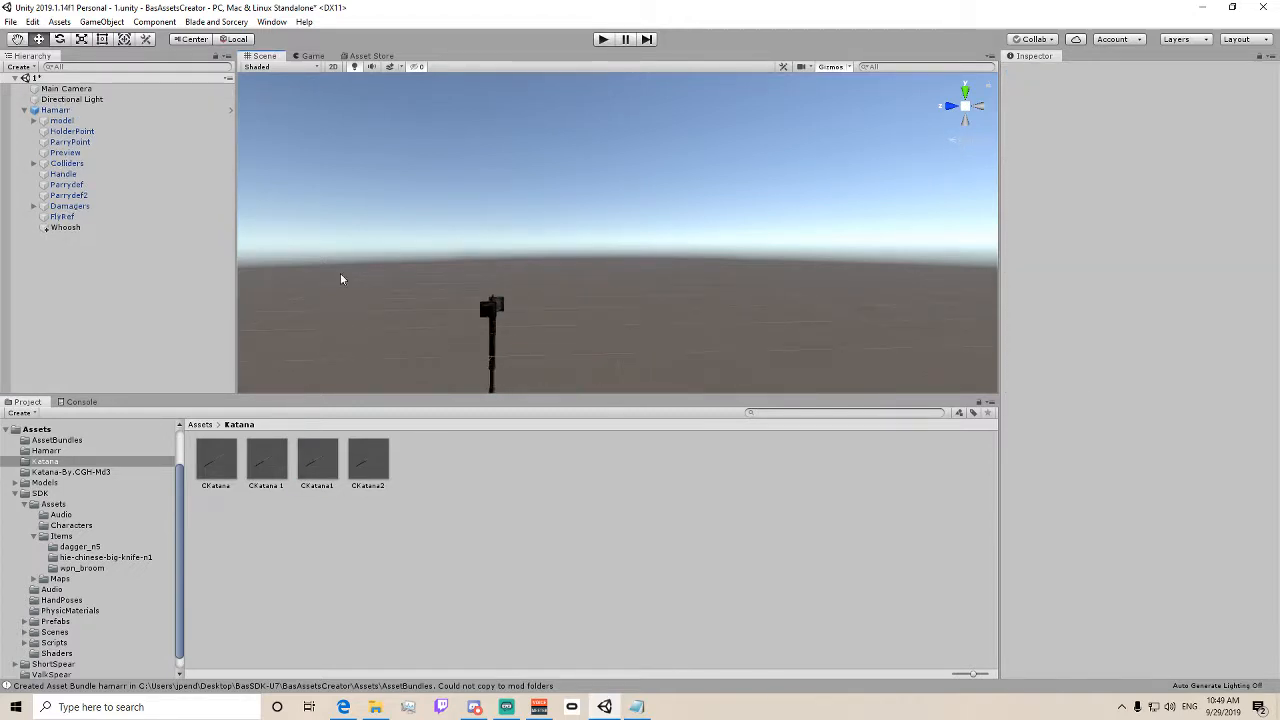
- Check the CKatana1 prefab's asset bundle assignment and look through the AssetBundles, Katana-By.CGH-Md3 and Assets folders
{"action": "left_click", "coordinate": [318, 457]}
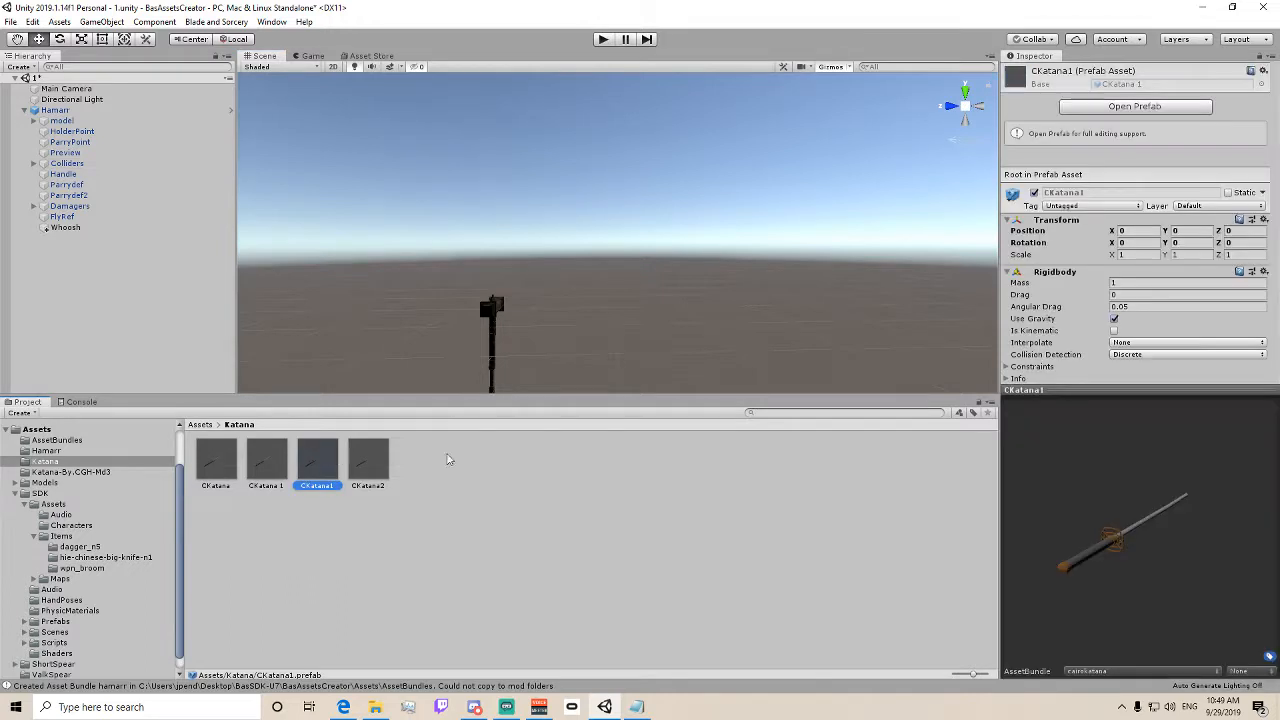
{"action": "left_click", "coordinate": [1104, 672]}
{"action": "left_click", "coordinate": [1104, 676]}
{"action": "left_click", "coordinate": [1104, 671]}
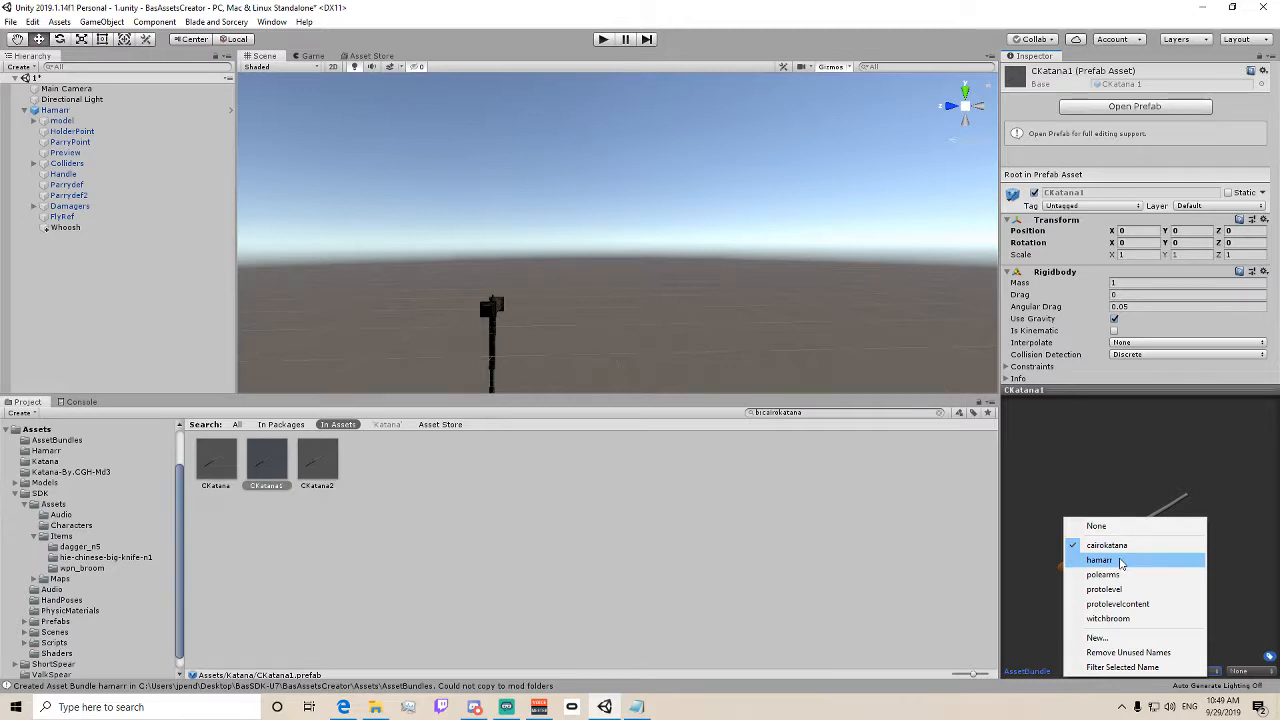
{"action": "left_click", "coordinate": [35, 438]}
{"action": "left_click", "coordinate": [41, 432]}
{"action": "left_click", "coordinate": [91, 442]}
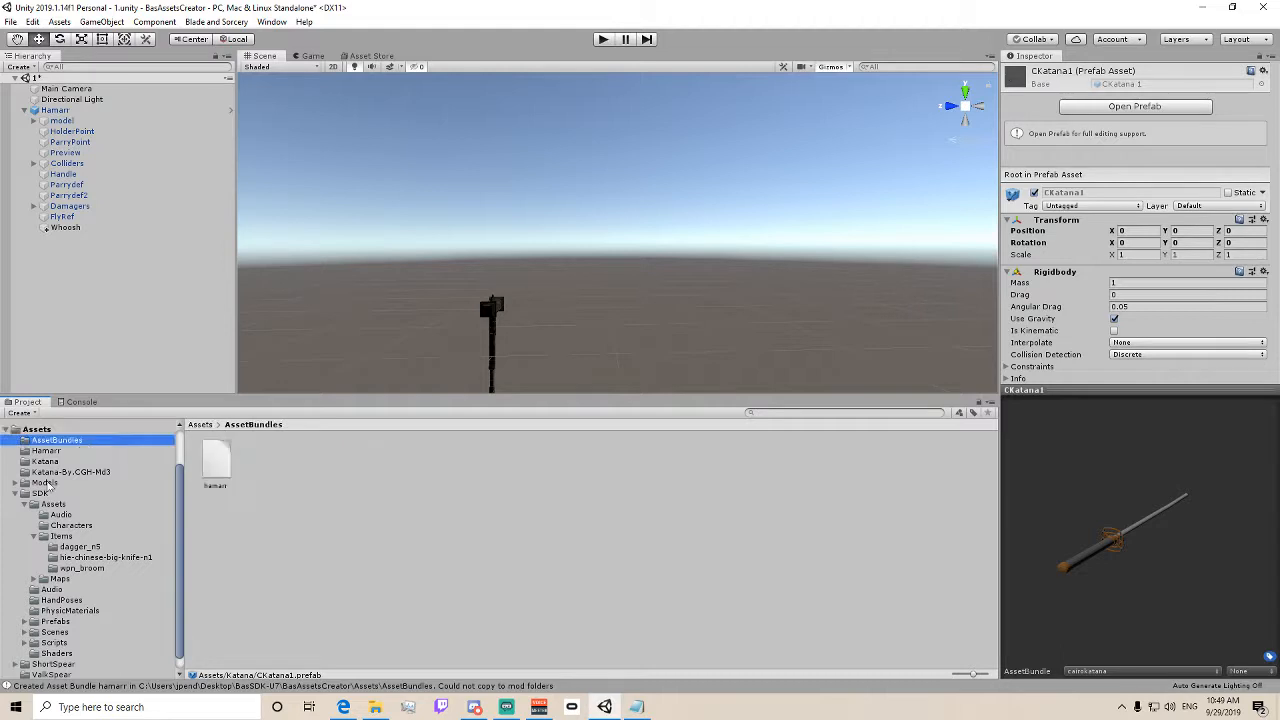
{"action": "left_click", "coordinate": [52, 473]}
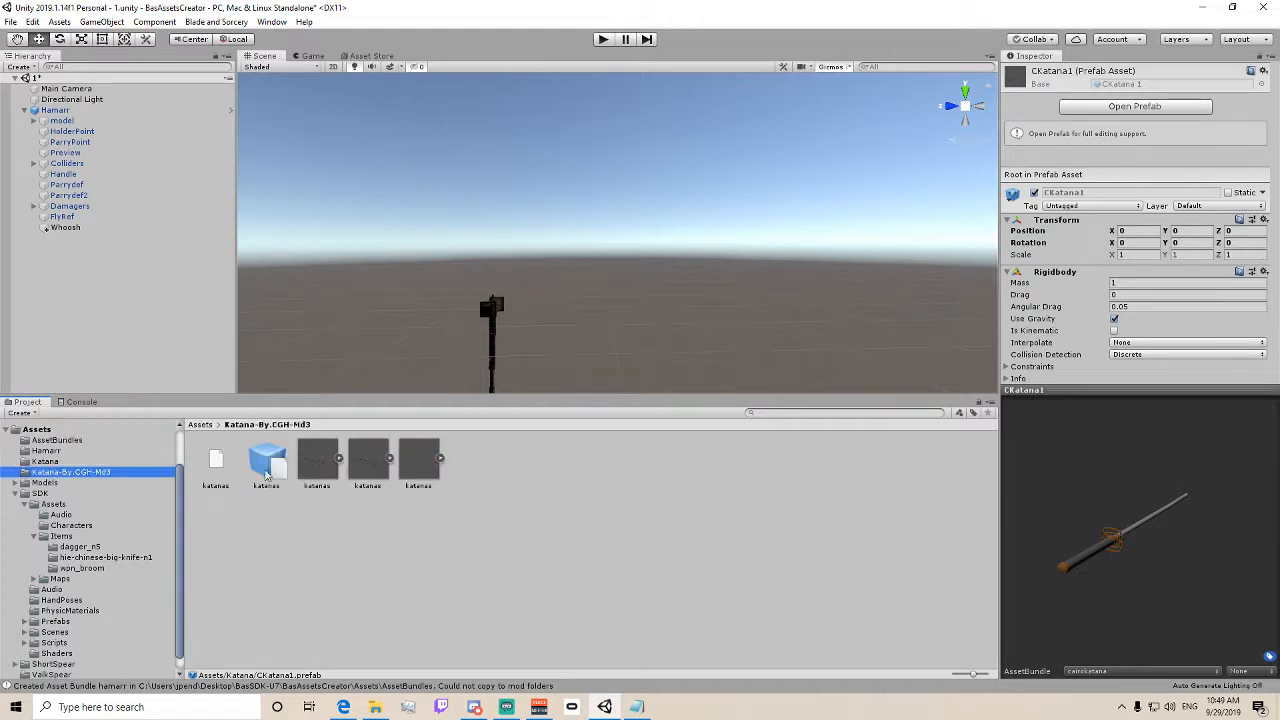
{"action": "left_click", "coordinate": [38, 431]}
{"action": "middle_click_drag", "start_coordinate": [537, 297], "coordinate": [557, 256]}
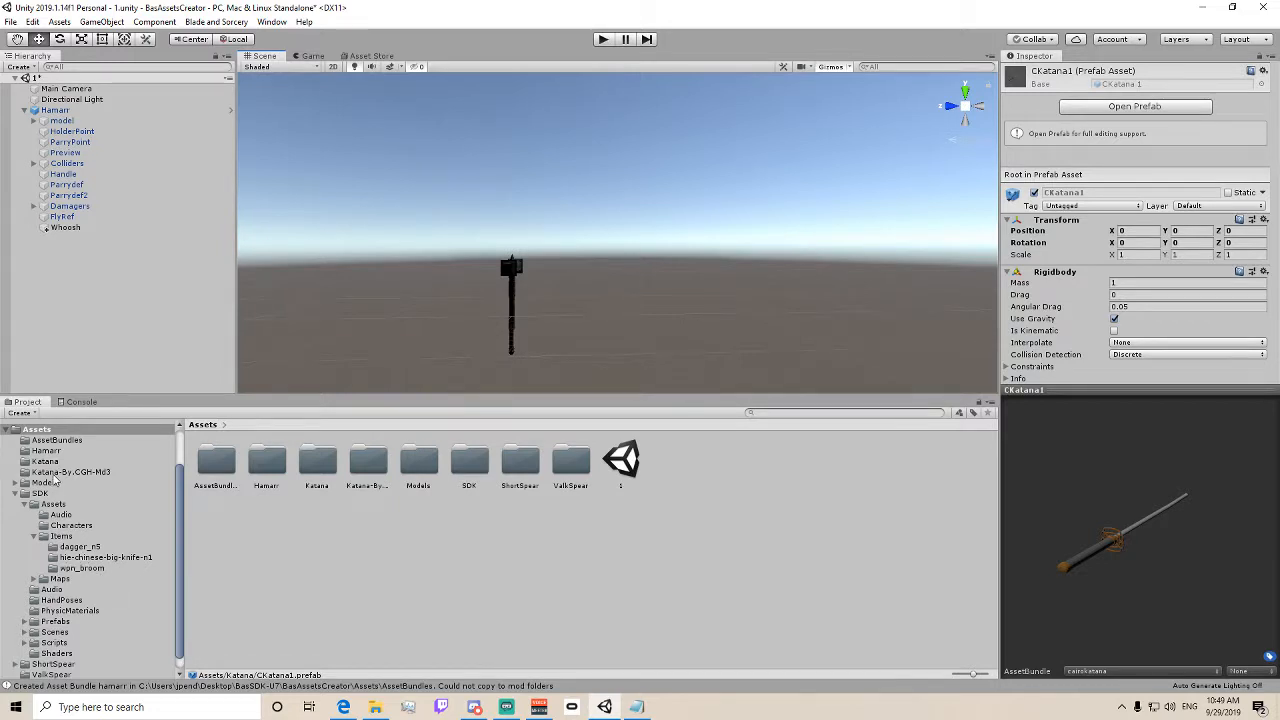
- Copy Hamarr.prefab from the project's Hamarr folder into the StreamingAssets Hamarr mod folder, replacing the existing file
{"action": "left_click", "coordinate": [62, 452]}
{"action": "left_click", "coordinate": [216, 462]}
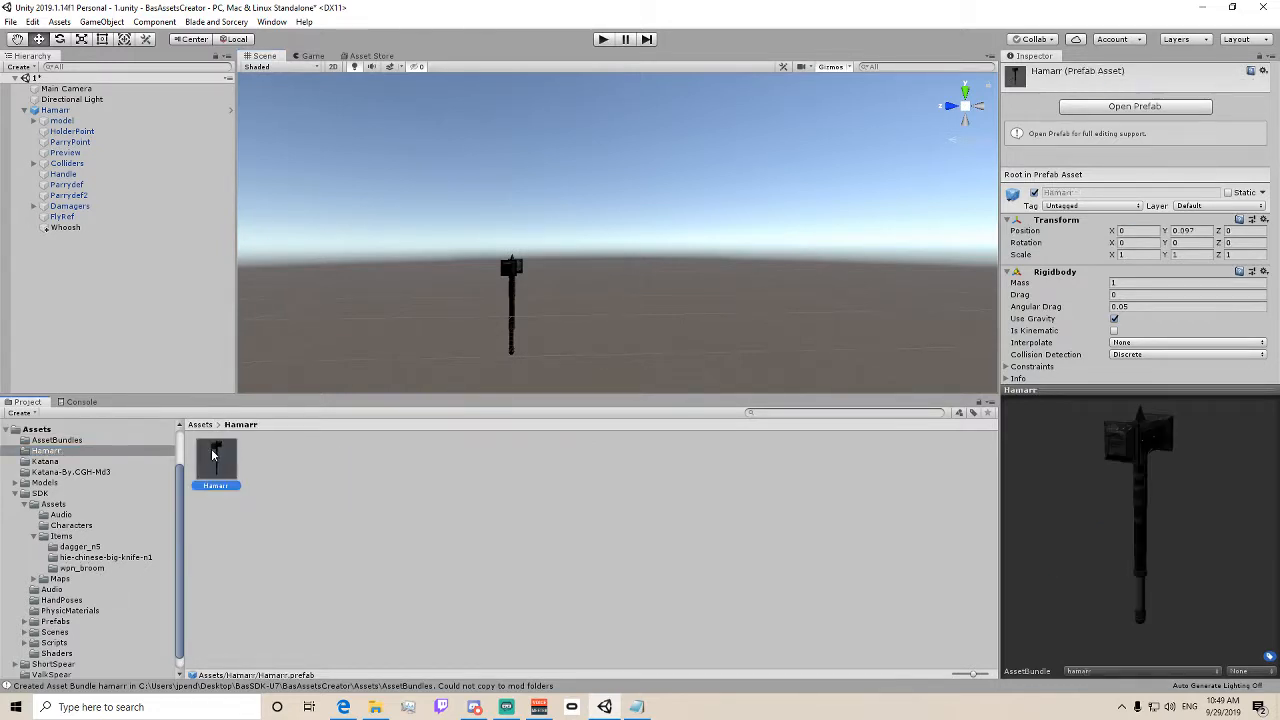
{"action": "right_click", "coordinate": [216, 462]}
{"action": "left_click", "coordinate": [262, 154]}
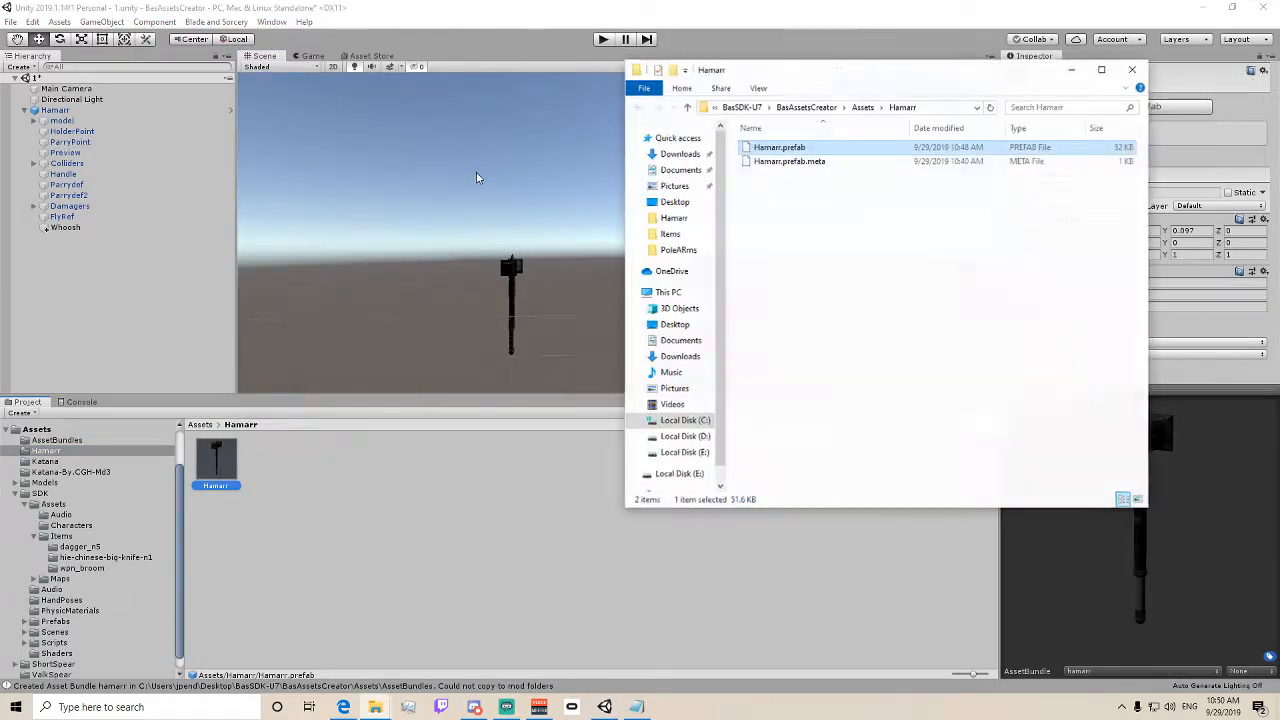
{"action": "right_click", "coordinate": [770, 152]}
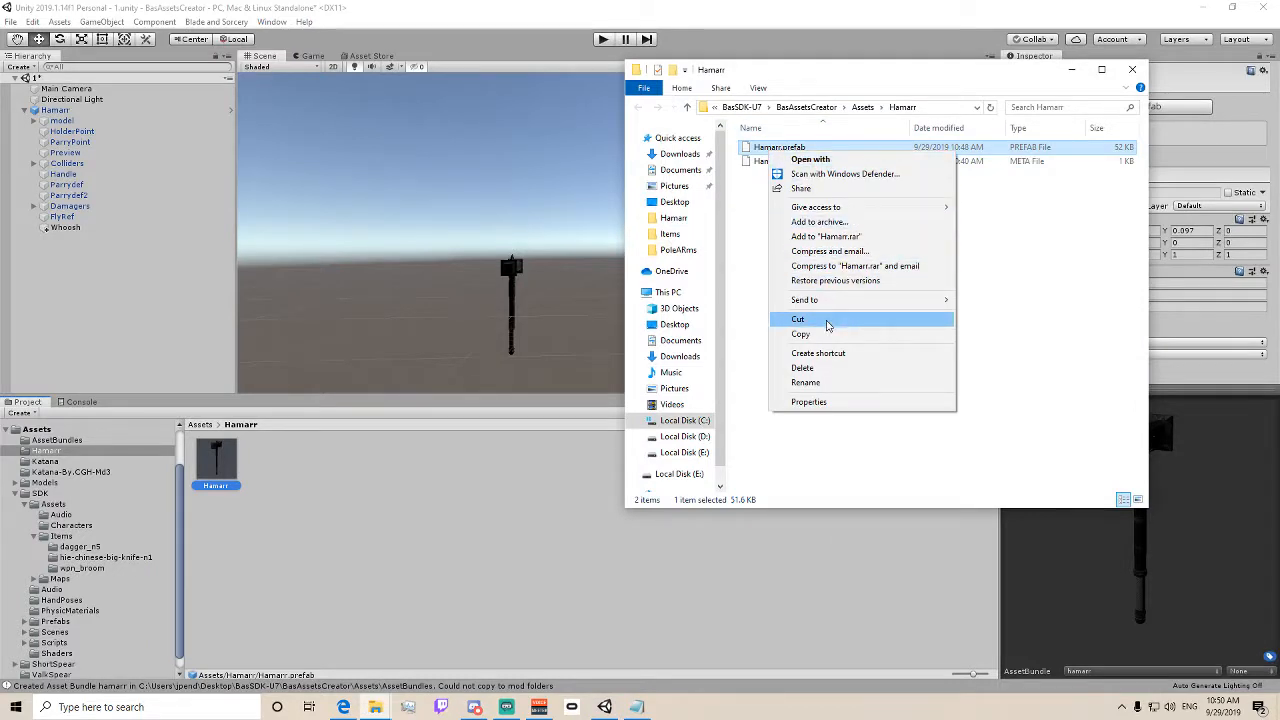
{"action": "left_click", "coordinate": [800, 336]}
{"action": "left_click", "coordinate": [864, 106]}
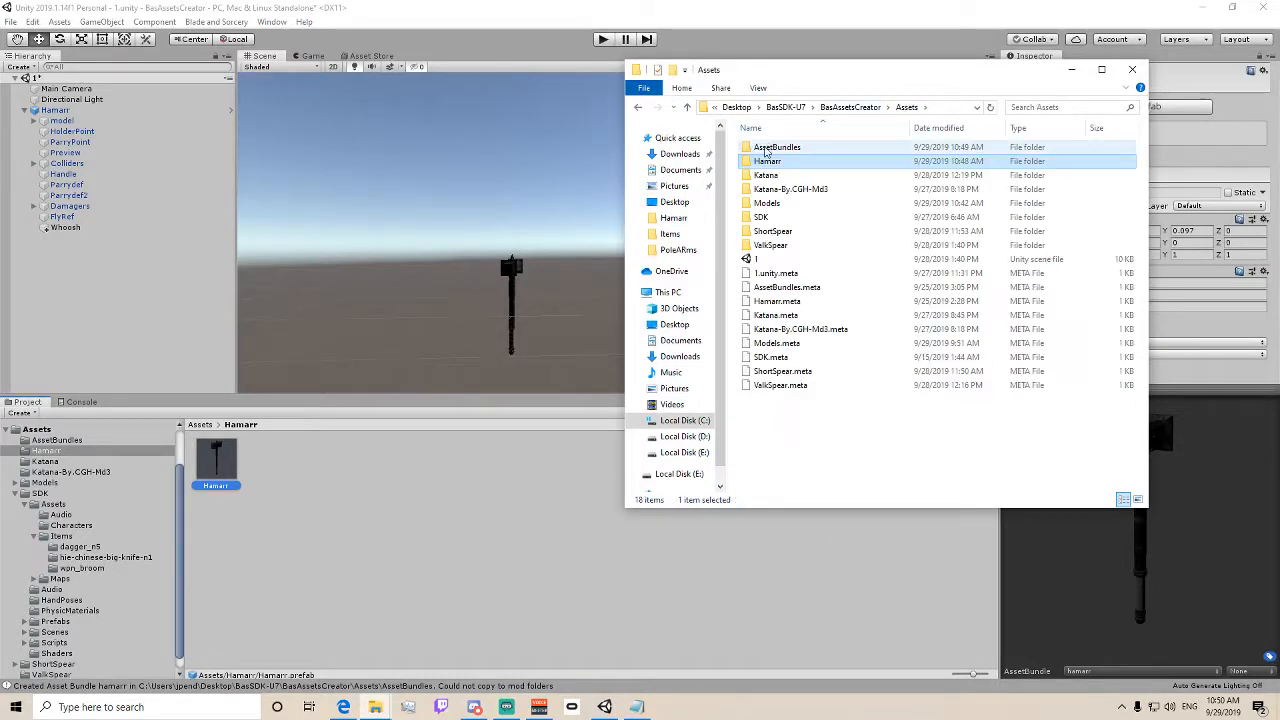
{"action": "double_click", "coordinate": [772, 147]}
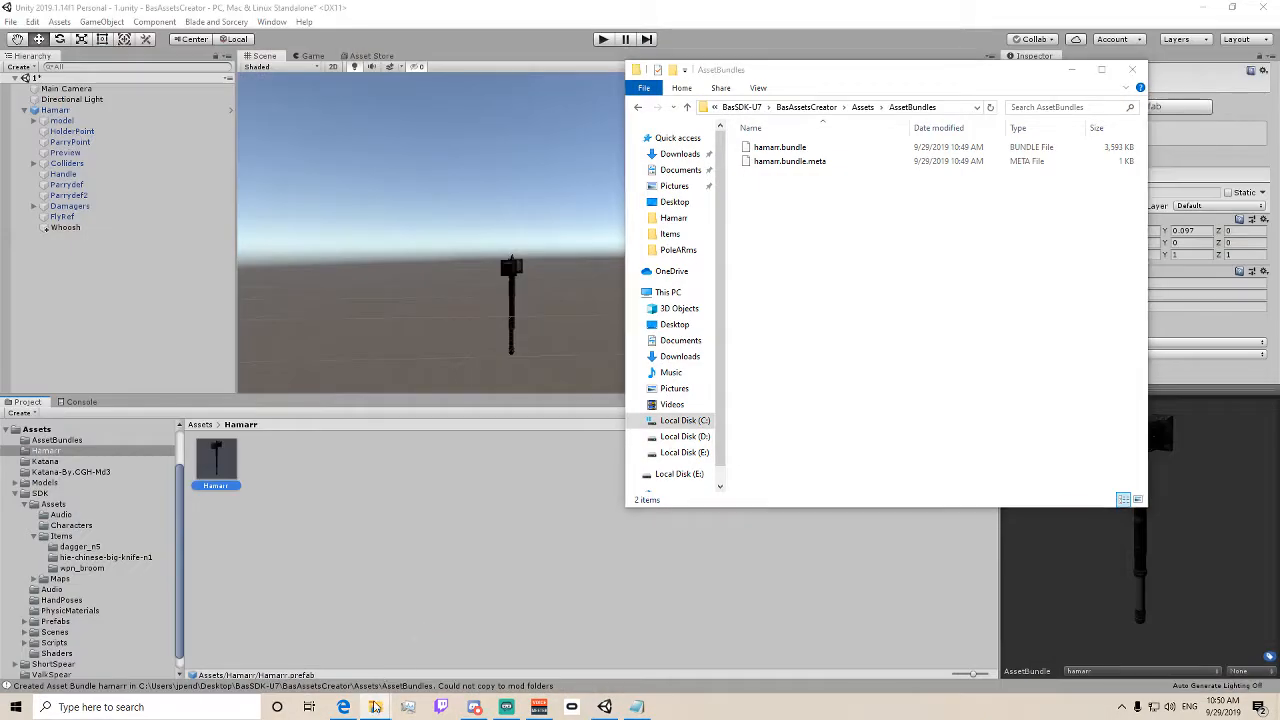
{"action": "left_click", "coordinate": [325, 640]}
{"action": "right_click", "coordinate": [719, 296]}
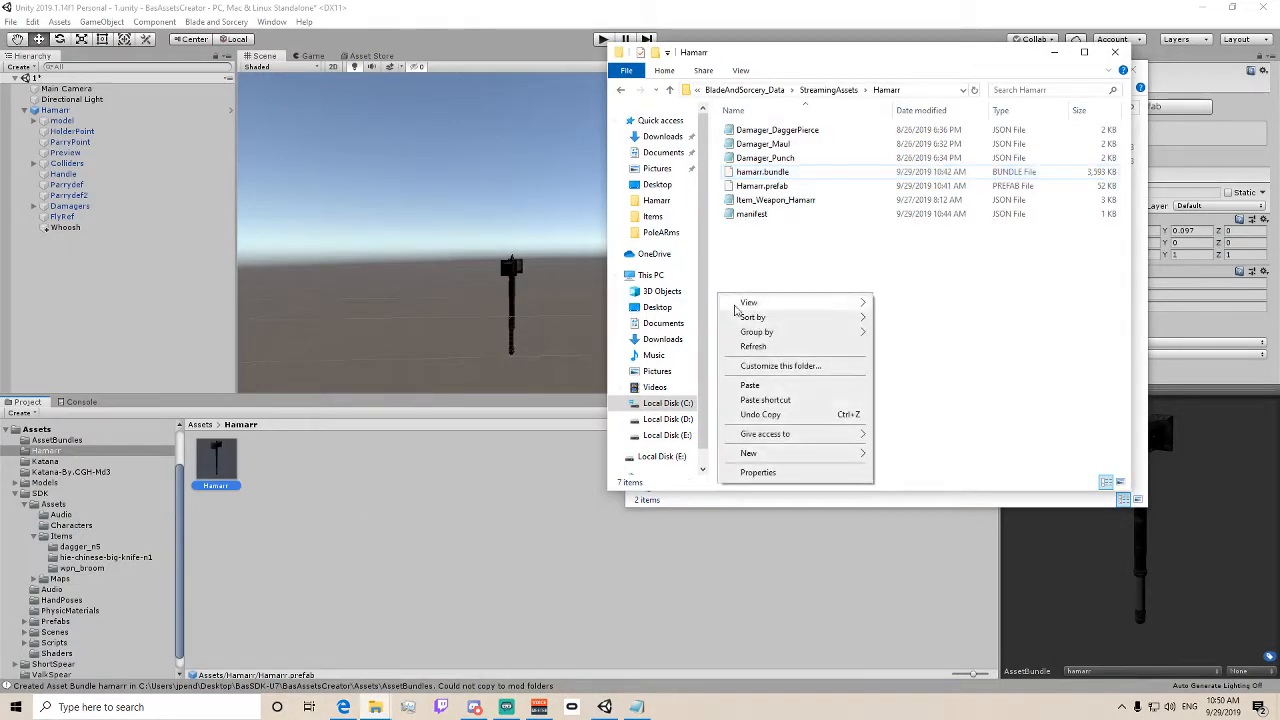
{"action": "left_click", "coordinate": [750, 385]}
{"action": "left_click", "coordinate": [585, 245]}
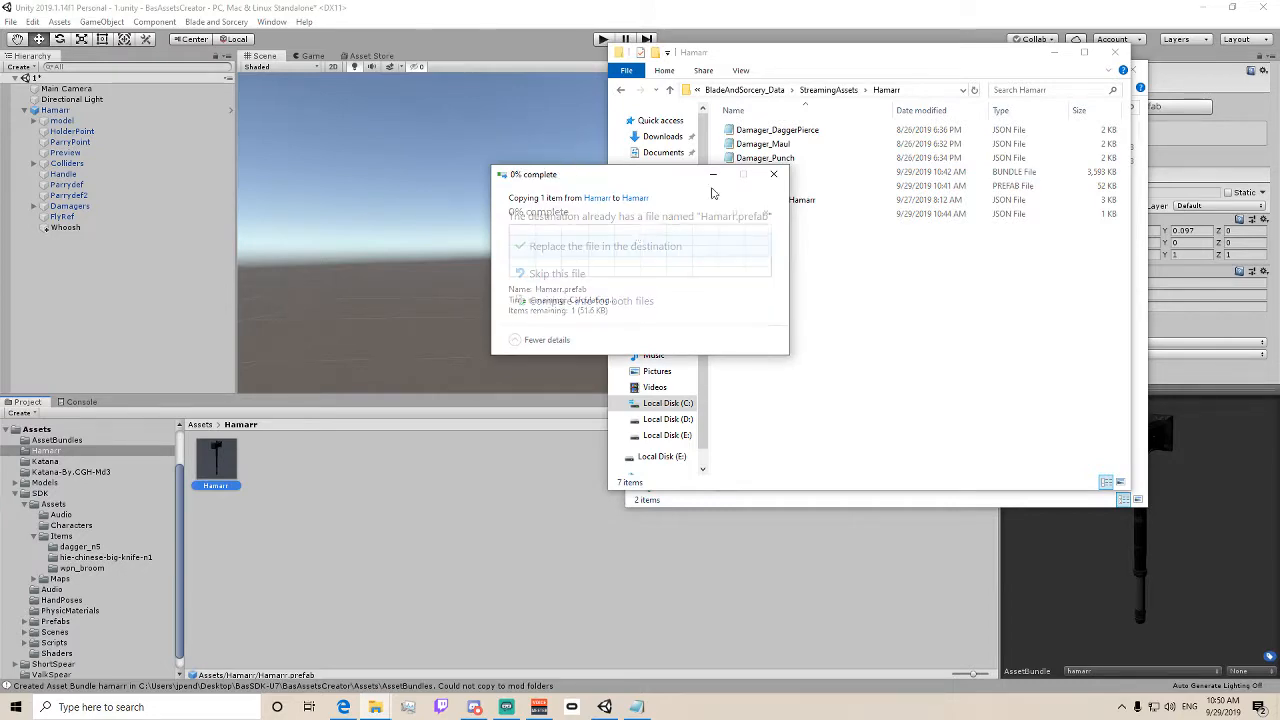
- Copy hamarr.bundle from the project's AssetBundles folder into the StreamingAssets Hamarr mod folder, replacing the existing file, and close the AssetBundles window
{"action": "left_click_drag", "start_coordinate": [794, 60], "coordinate": [385, 112]}
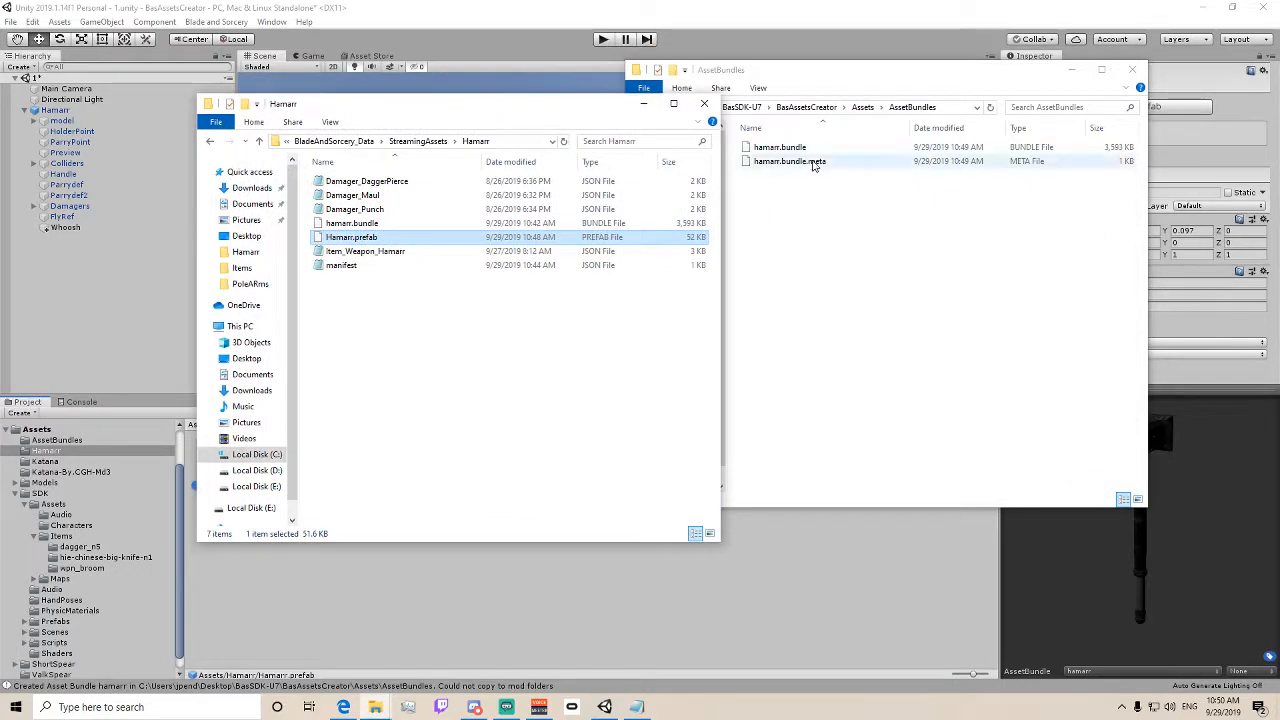
{"action": "left_click", "coordinate": [826, 149]}
{"action": "right_click", "coordinate": [826, 149]}
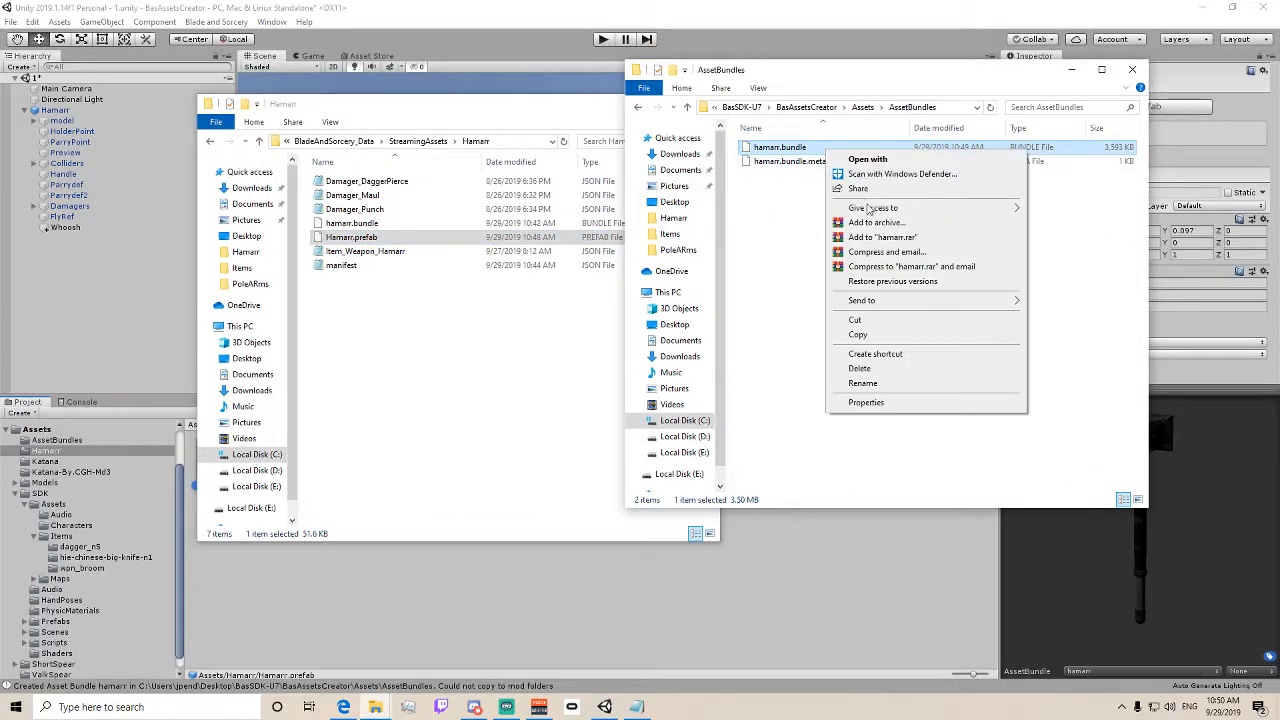
{"action": "left_click", "coordinate": [858, 334]}
{"action": "left_click", "coordinate": [302, 386]}
{"action": "right_click", "coordinate": [354, 364]}
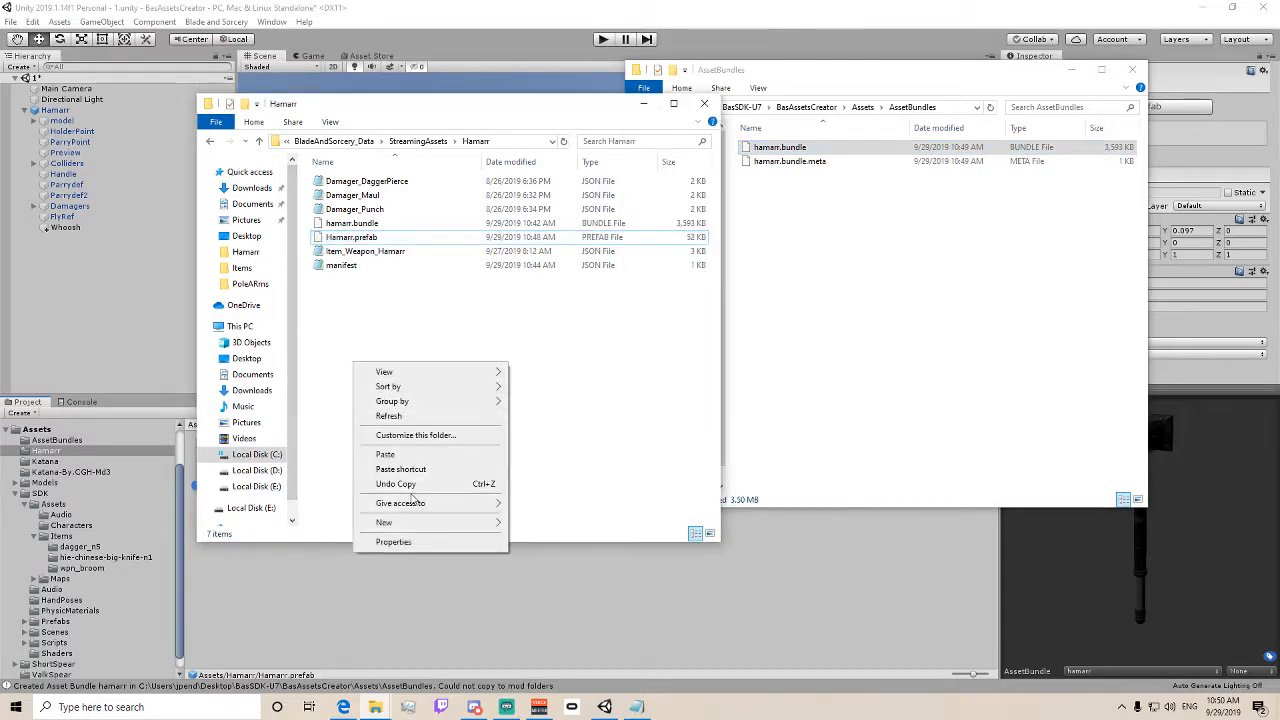
{"action": "left_click", "coordinate": [390, 454]}
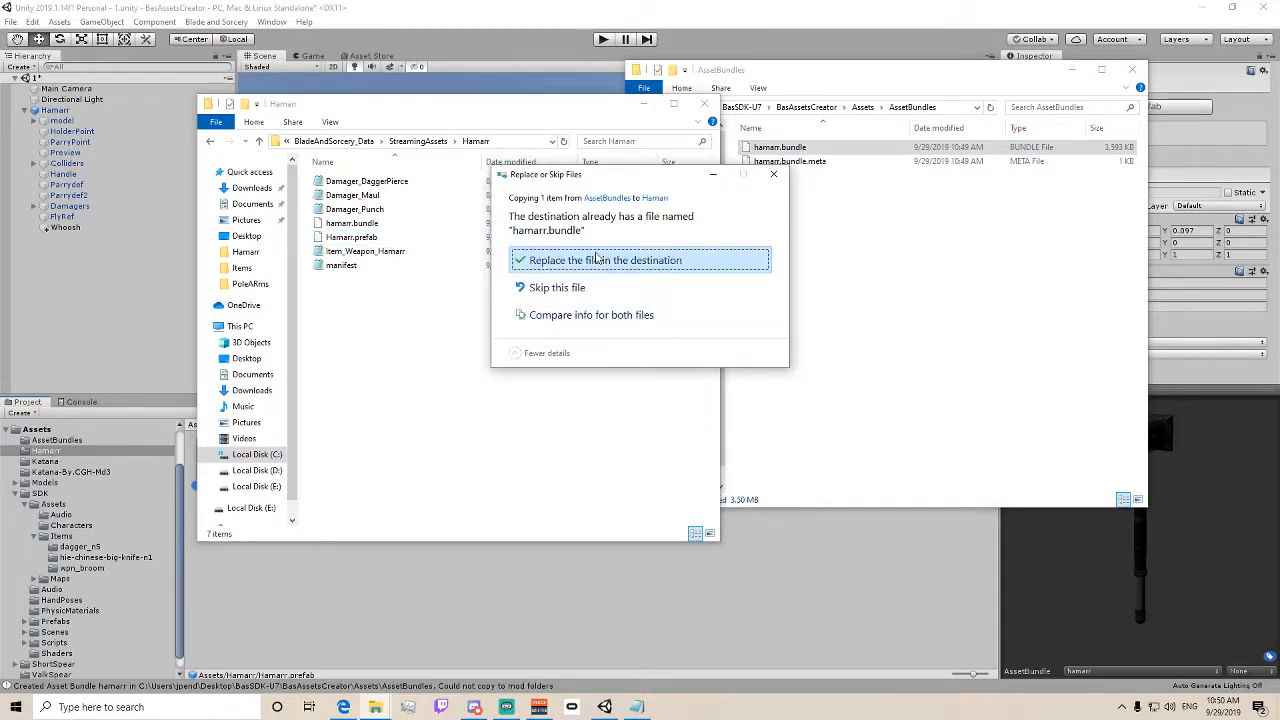
{"action": "left_click", "coordinate": [598, 259]}
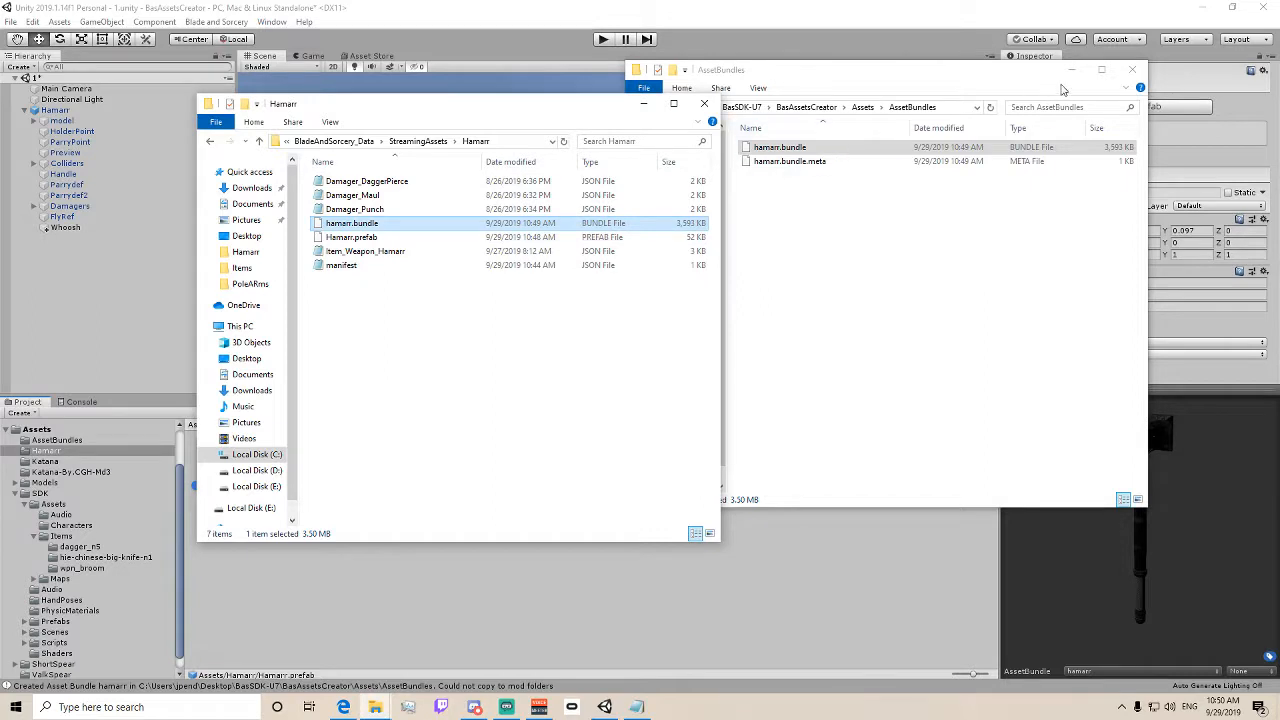
{"action": "left_click", "coordinate": [1131, 70]}
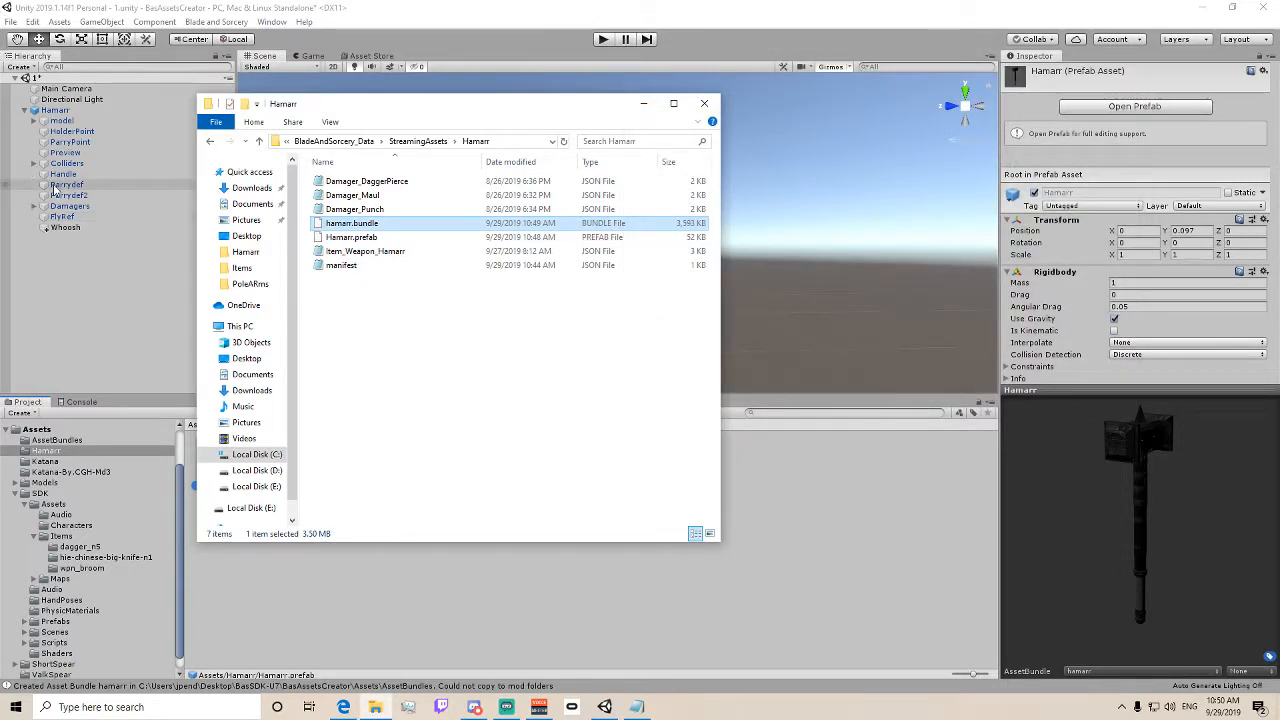
- Inspect the Handle collider group under Colliders and review the whooshs entry in the Item_Weapon_Hamarr JSON
{"action": "left_click", "coordinate": [33, 165]}
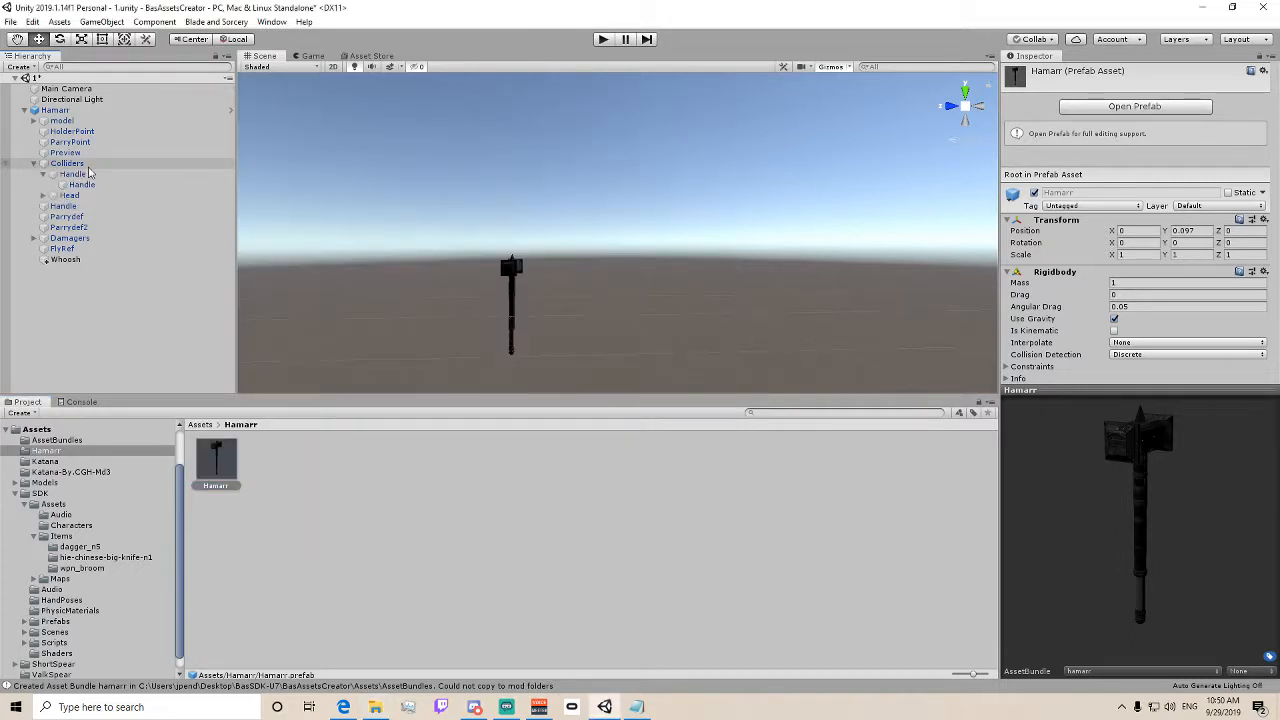
{"action": "left_click", "coordinate": [42, 174]}
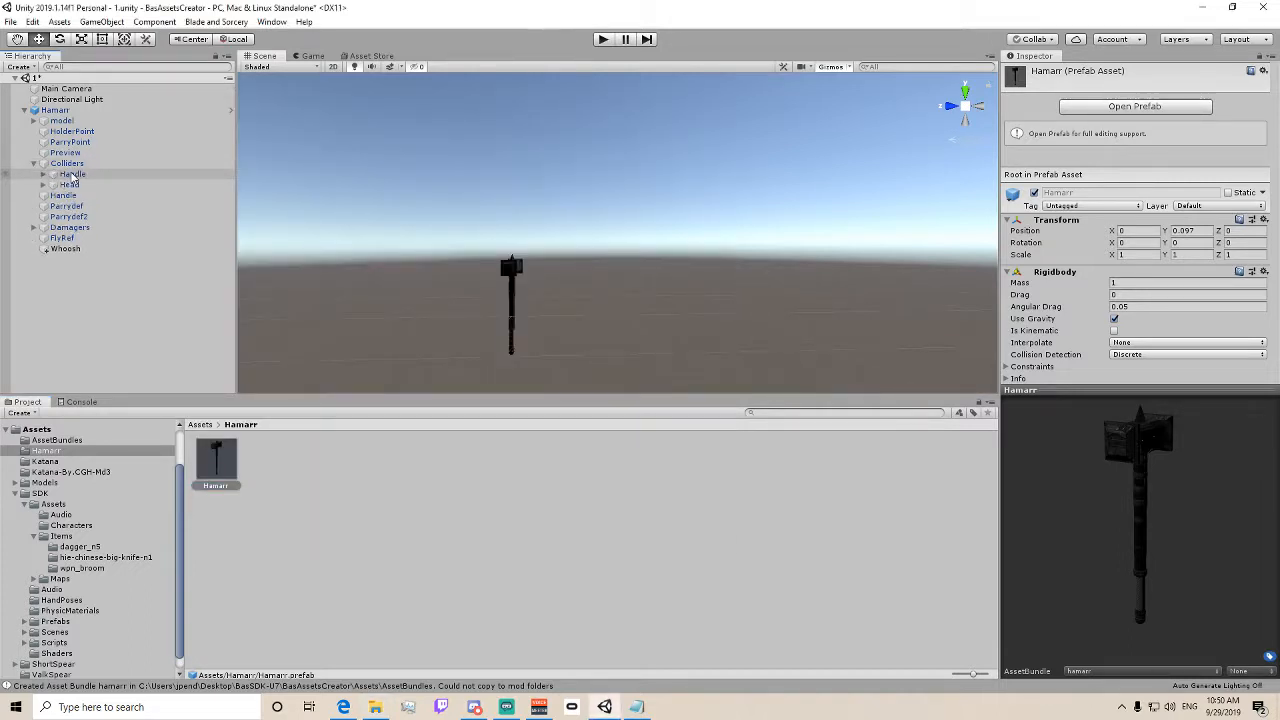
{"action": "left_click", "coordinate": [72, 175]}
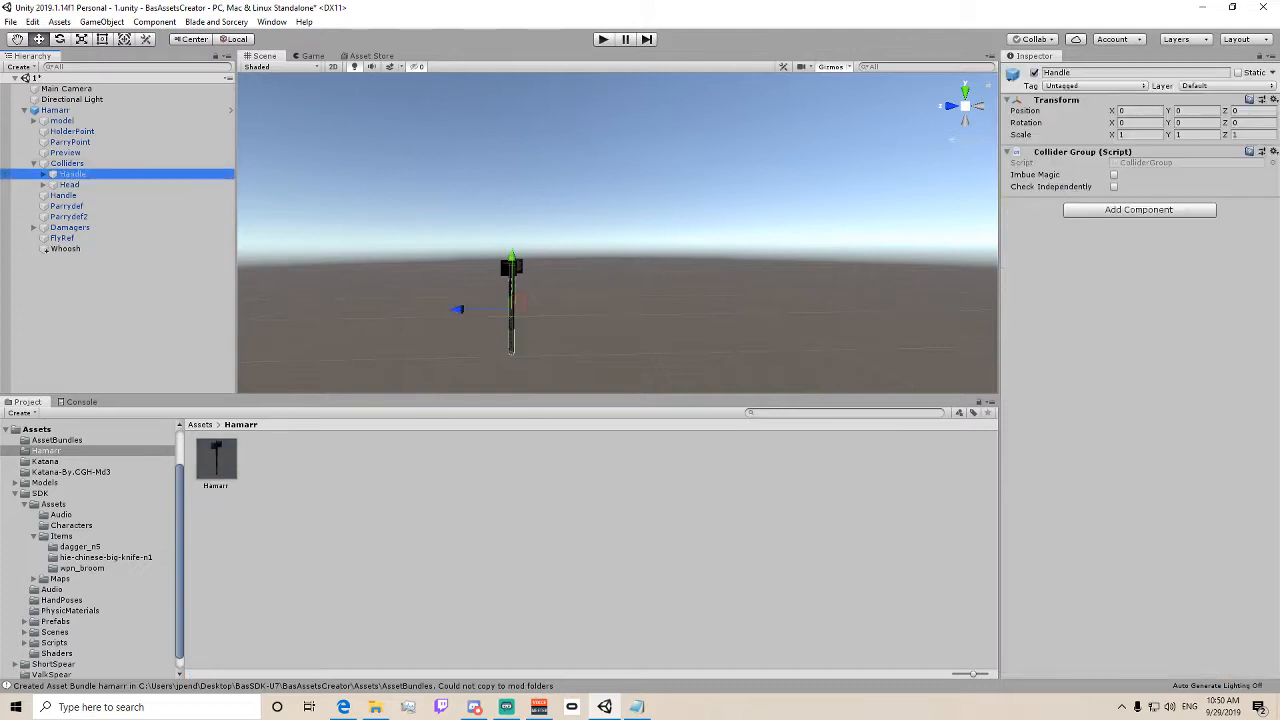
{"action": "left_click", "coordinate": [636, 706]}
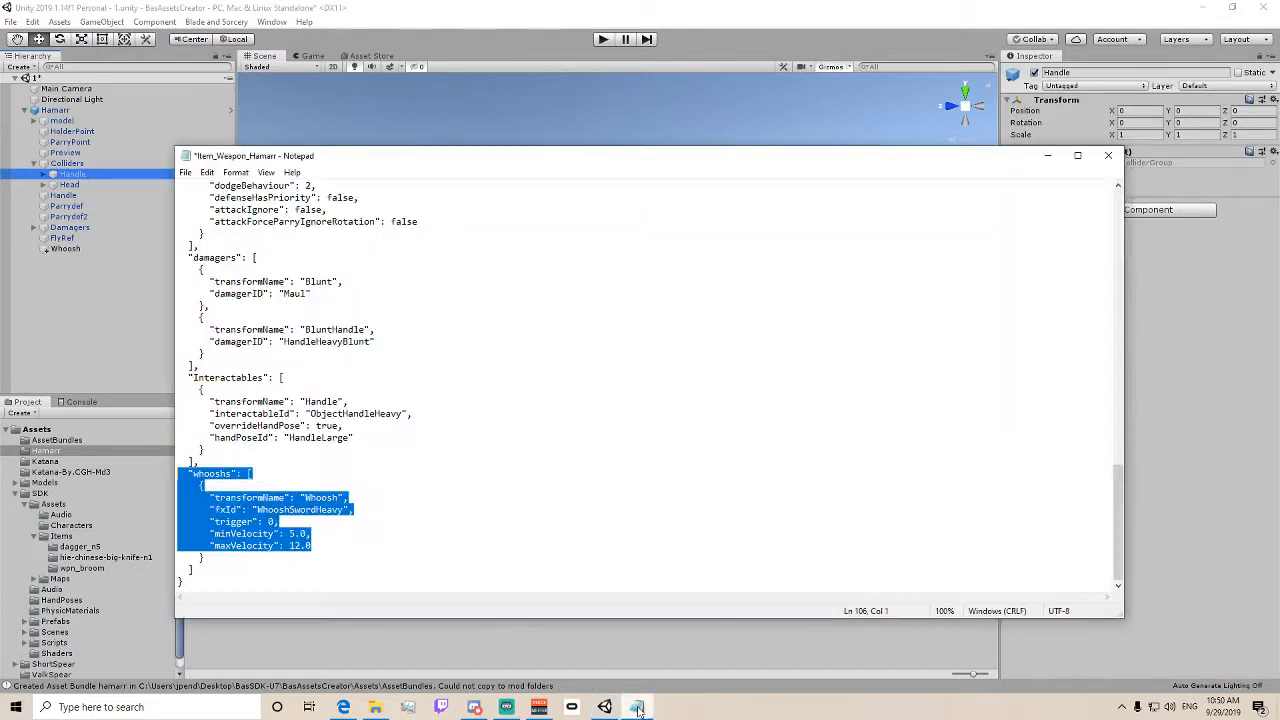
{"action": "left_click", "coordinate": [492, 510]}
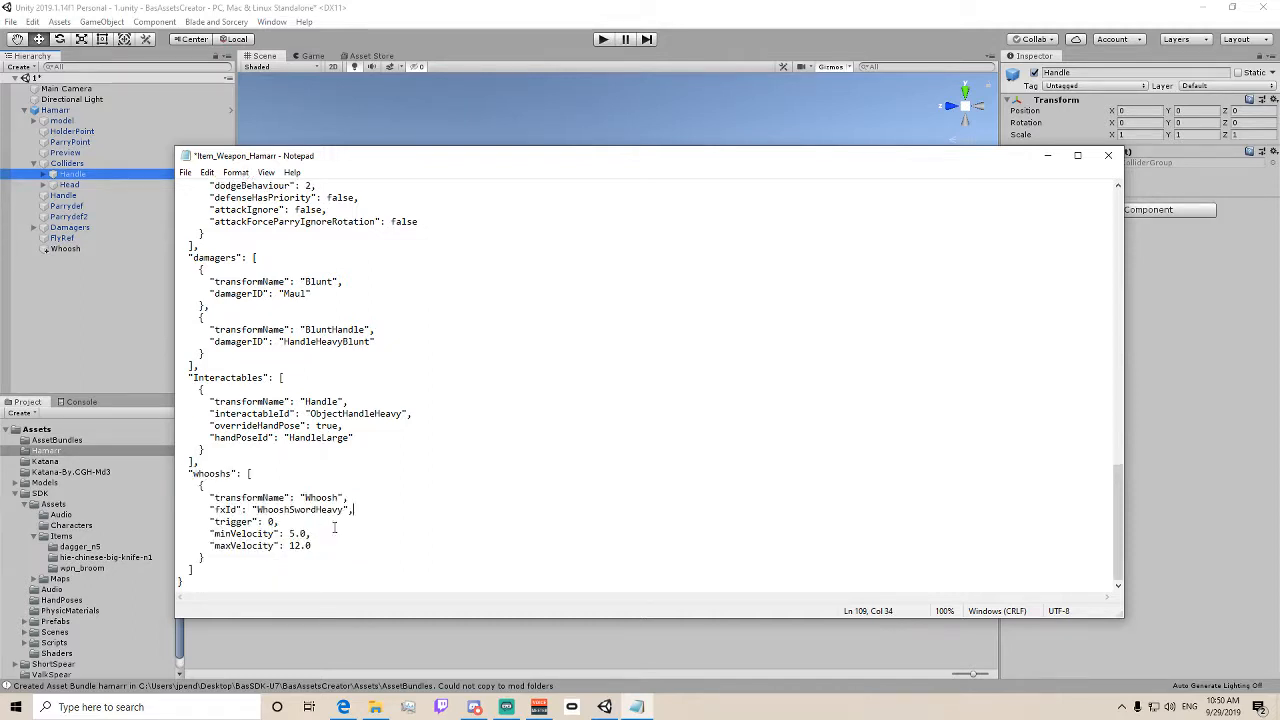
{"action": "left_click_drag", "start_coordinate": [349, 520], "coordinate": [254, 508]}
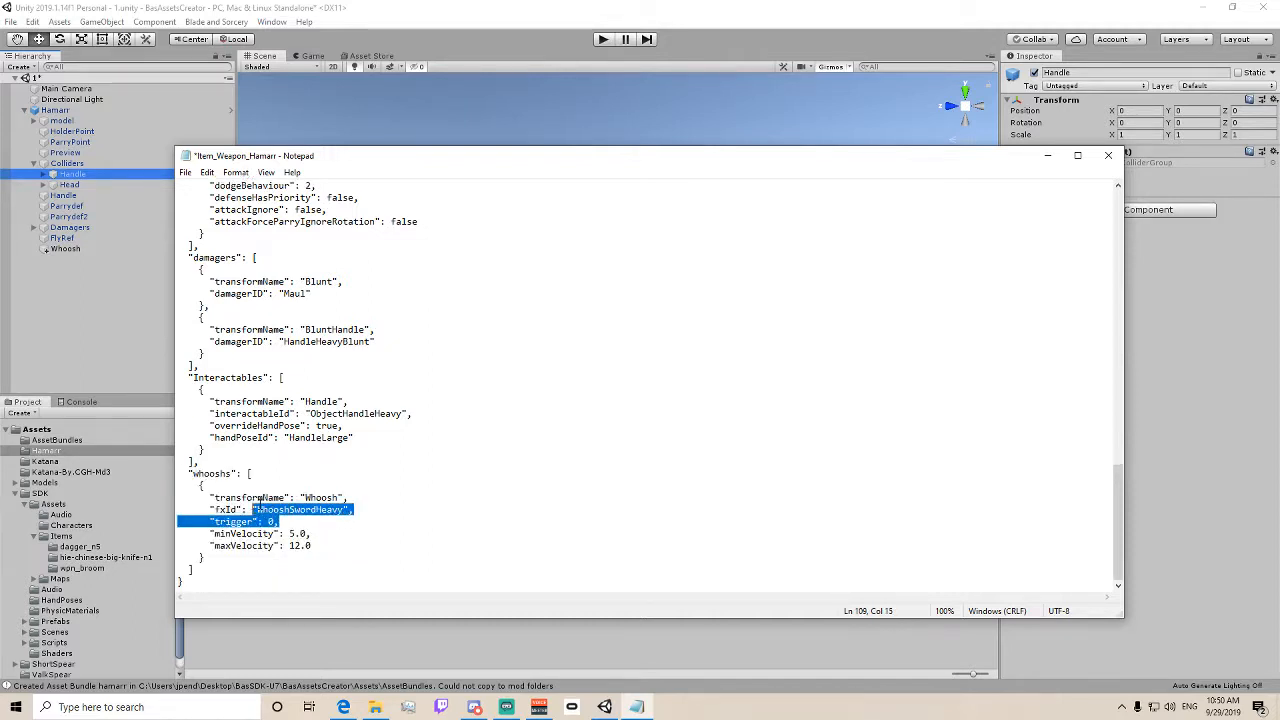
{"action": "left_click", "coordinate": [262, 508]}
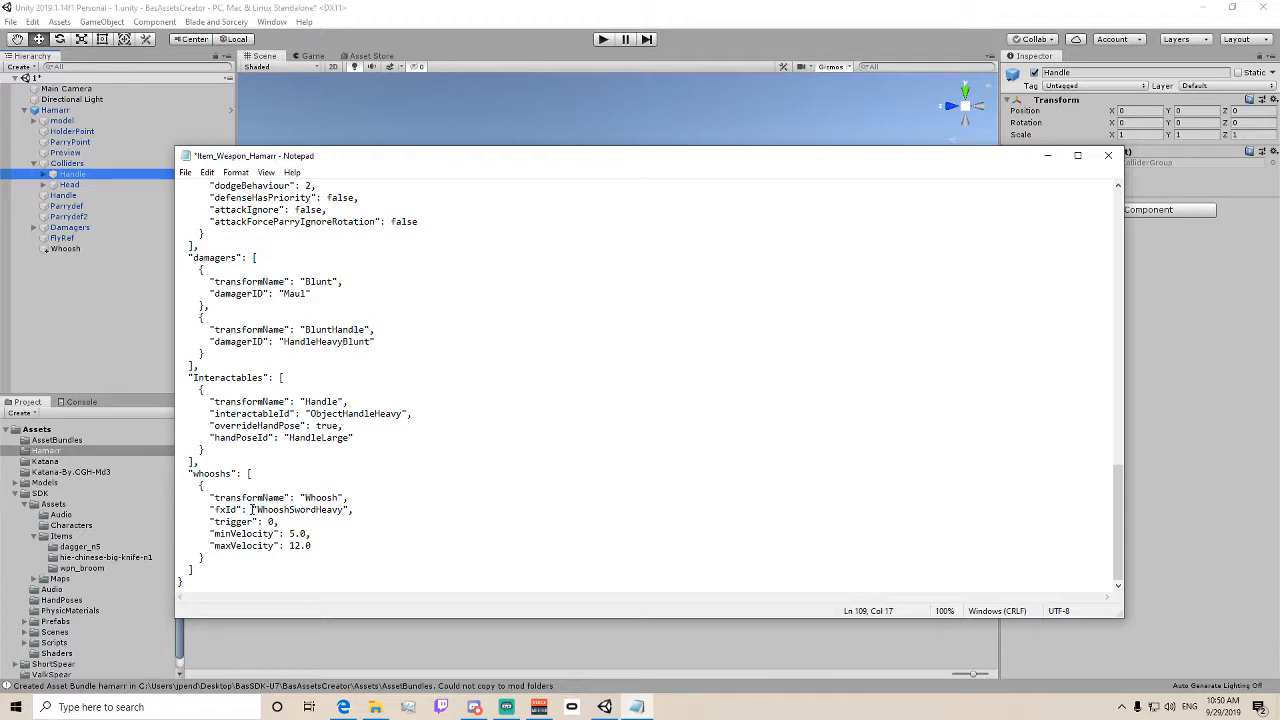
{"action": "left_click_drag", "start_coordinate": [252, 509], "coordinate": [355, 505]}
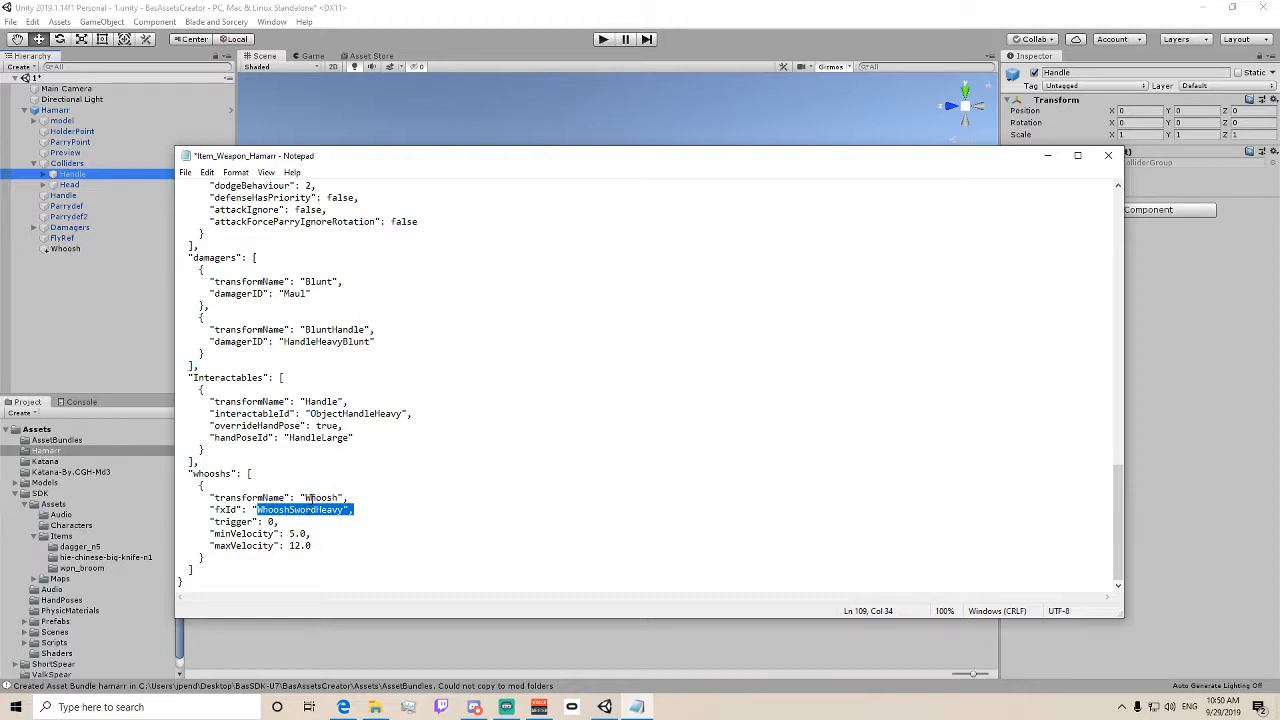
- Duplicate the Blunt/Maul damager block as a new first entry in the damagers list
{"action": "scroll", "coordinate": [320, 473], "scroll_direction": "up", "scroll_amount": 2}
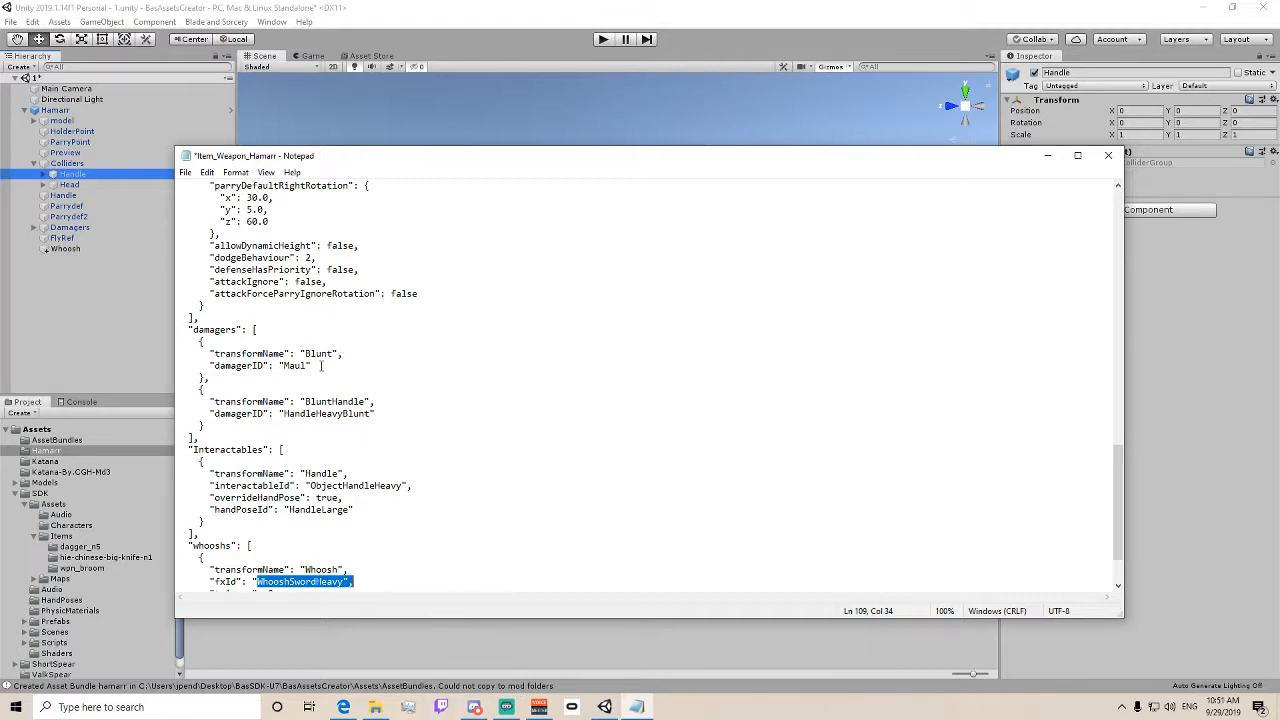
{"action": "left_click_drag", "start_coordinate": [322, 365], "coordinate": [161, 341]}
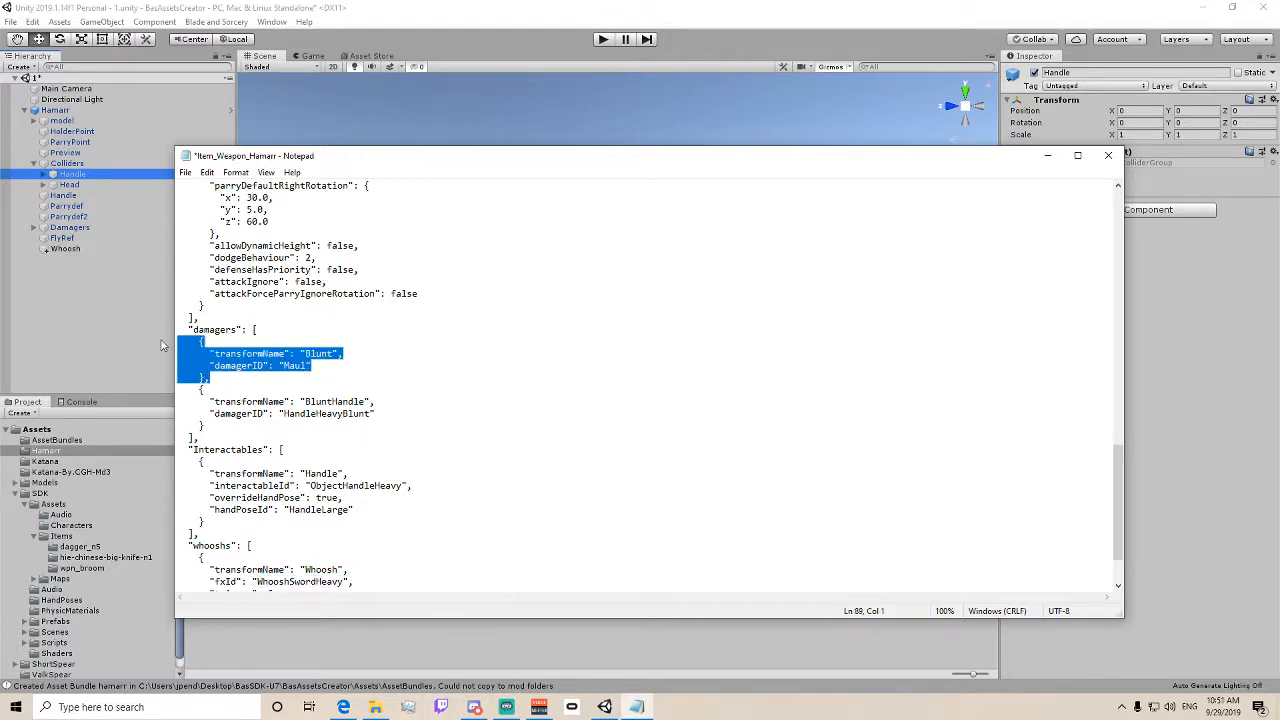
{"action": "left_click", "coordinate": [277, 331]}
{"action": "key", "text": "Return"}
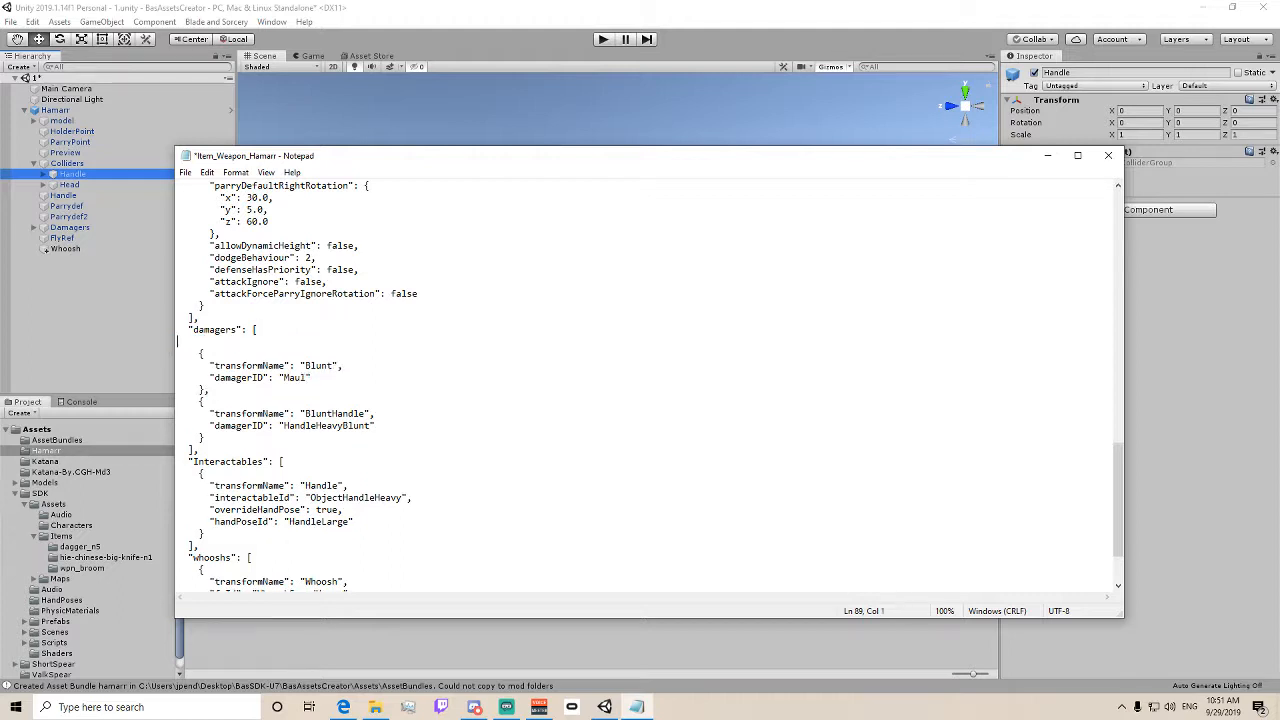
{"action": "key", "text": "ctrl+v"}
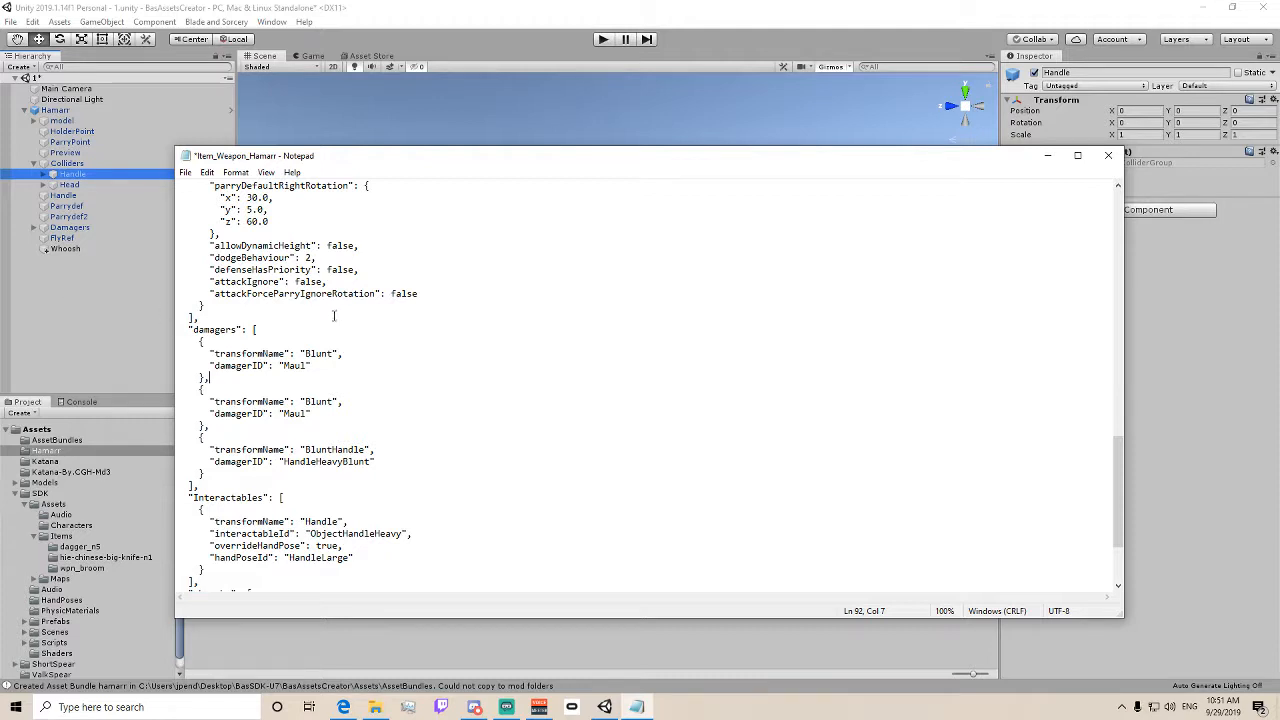
- Set the first damager's transformName to Pierce, as named under Damagers in Unity, and its damagerID to DaggerPierce
{"action": "key", "text": "BackSpace"}
{"action": "key", "text": "BackSpace"}
{"action": "key", "text": "BackSpace"}
{"action": "key", "text": "BackSpace"}
{"action": "left_click", "coordinate": [34, 227]}
{"action": "left_click", "coordinate": [78, 240]}
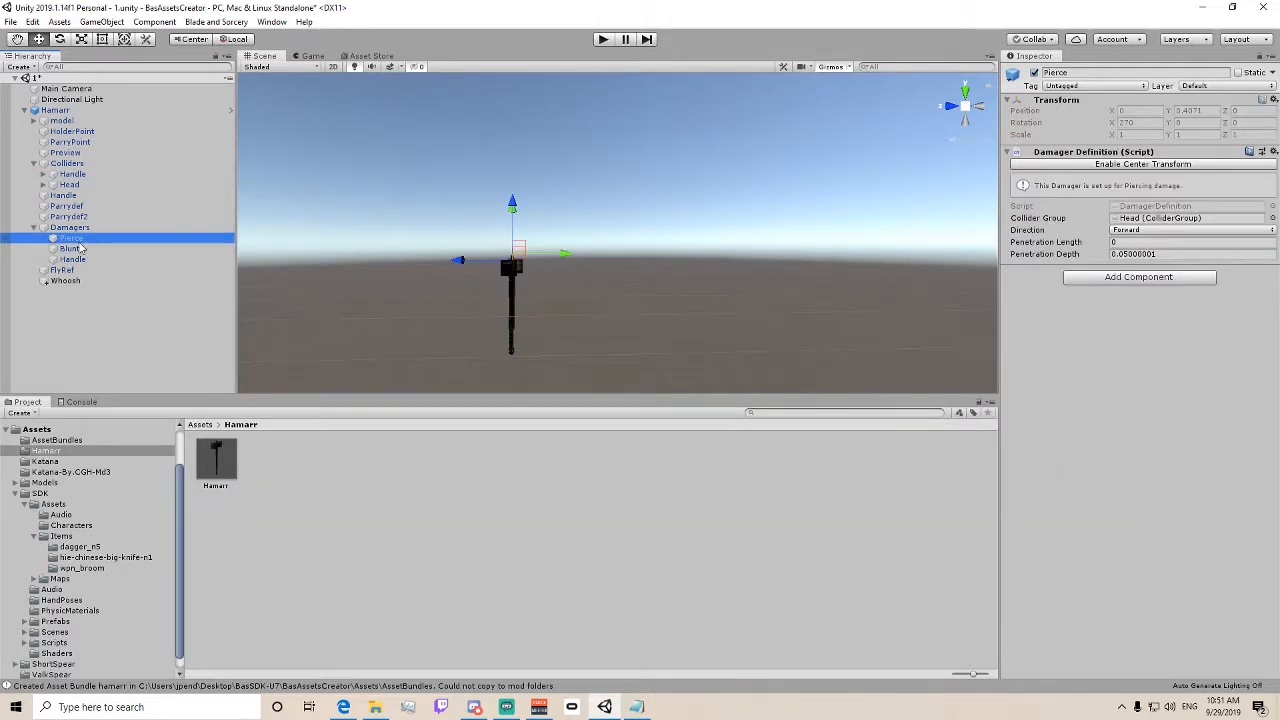
{"action": "left_click", "coordinate": [636, 707]}
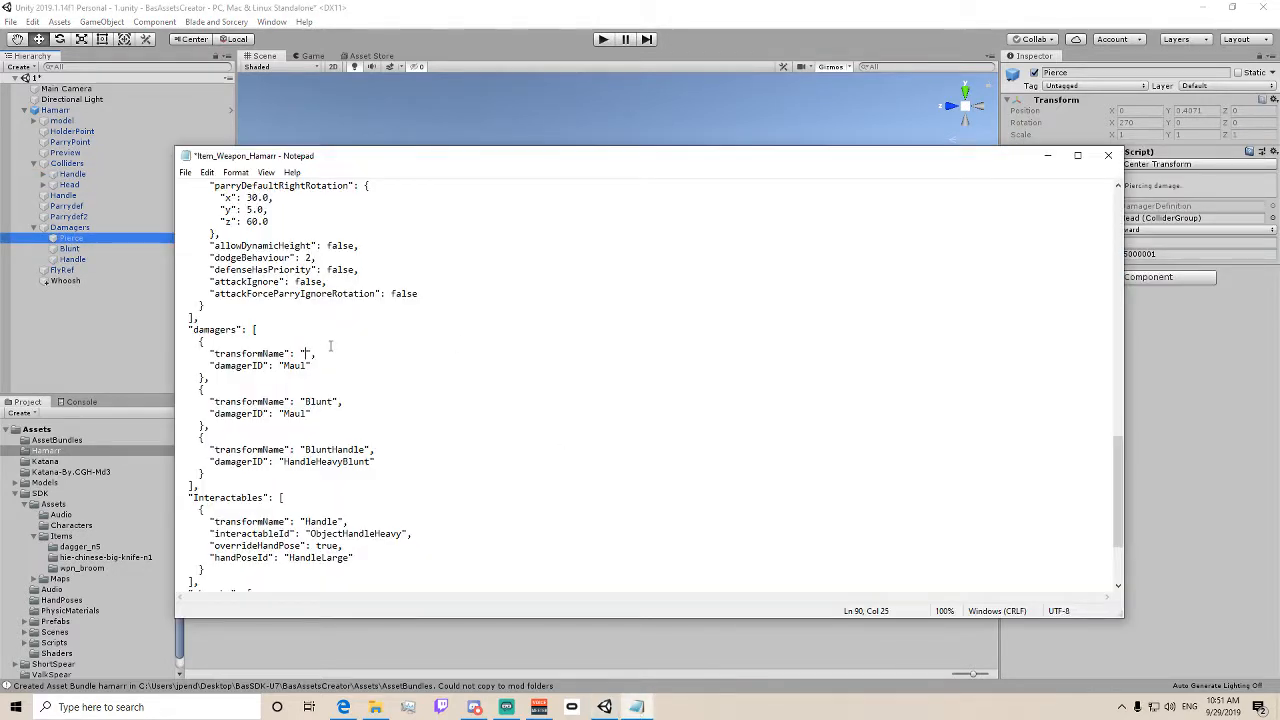
{"action": "type", "text": "ierce"}
{"action": "left_click_drag", "start_coordinate": [285, 366], "coordinate": [309, 366]}
{"action": "type", "text": "Dagger"}
- Compare the damager IDs with the mod folder's Damager files, and change the third damager's transformName to Handle and damagerID to Punch
{"action": "left_click", "coordinate": [375, 707]}
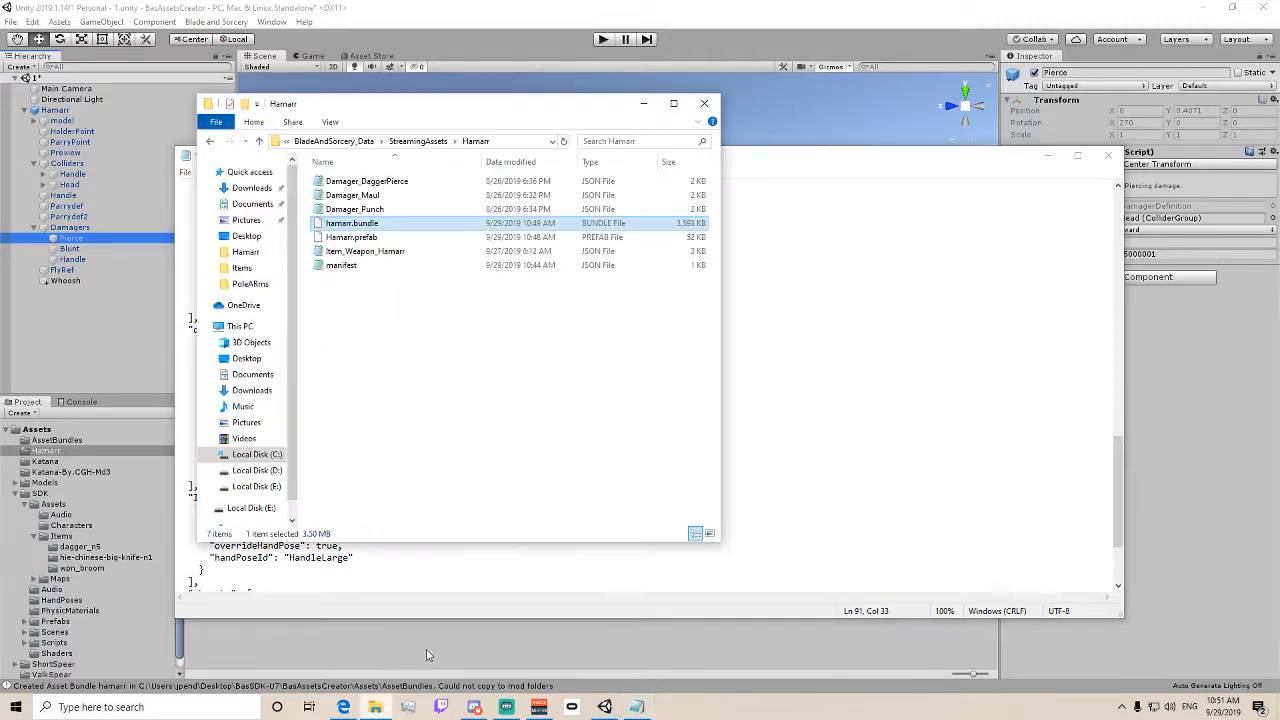
{"action": "left_click_drag", "start_coordinate": [579, 97], "coordinate": [1039, 61]}
{"action": "left_click", "coordinate": [812, 147]}
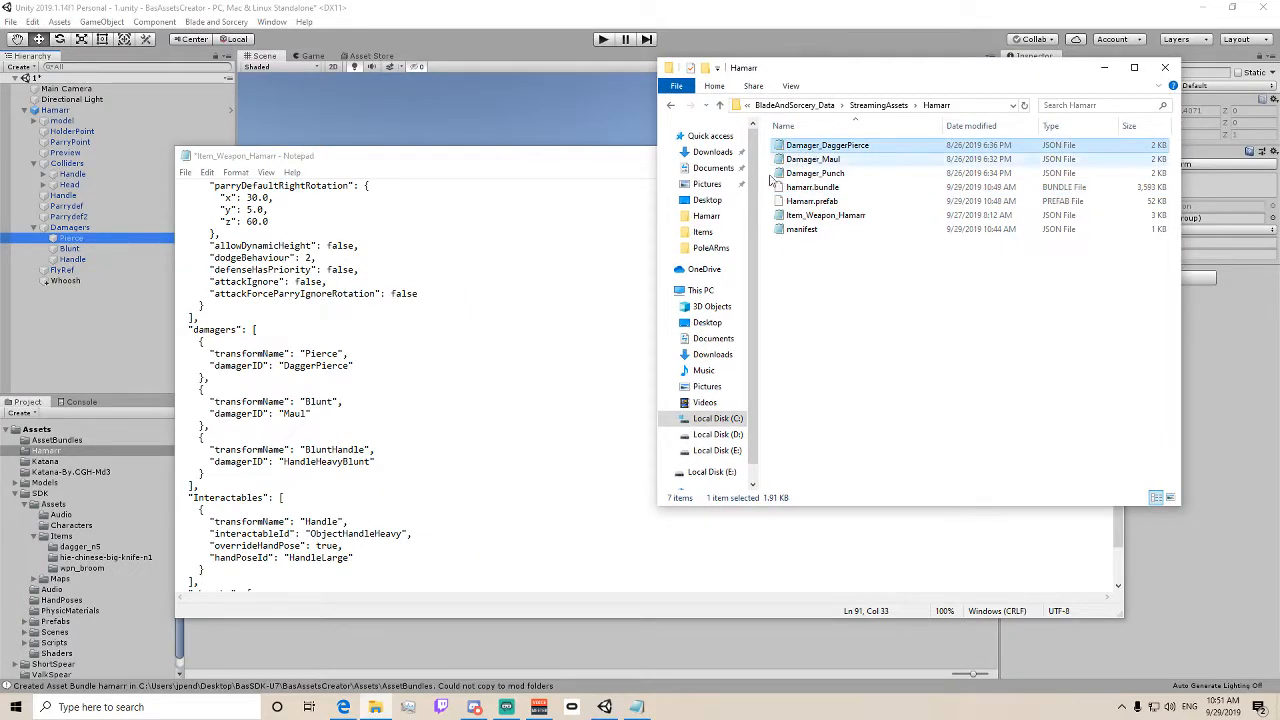
{"action": "left_click_drag", "start_coordinate": [537, 156], "coordinate": [652, 284]}
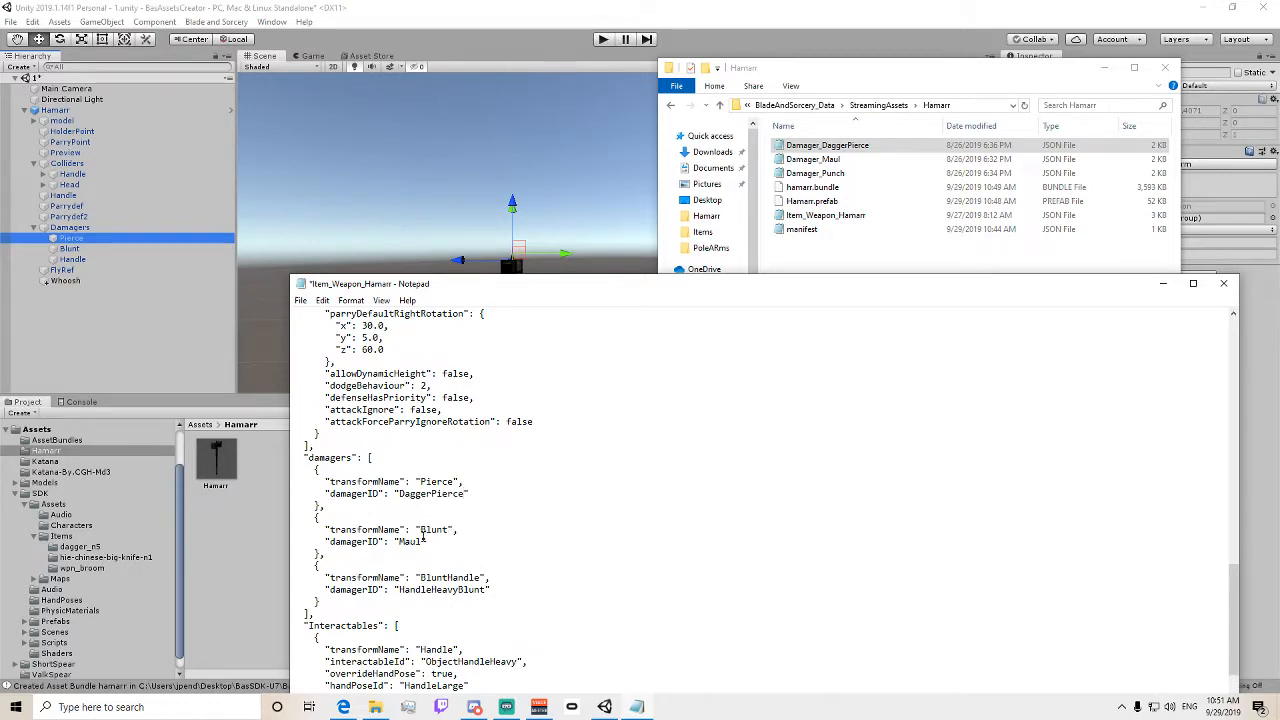
{"action": "left_click_drag", "start_coordinate": [424, 540], "coordinate": [399, 541]}
{"action": "left_click", "coordinate": [484, 578]}
{"action": "left_click_drag", "start_coordinate": [484, 578], "coordinate": [420, 578]}
{"action": "left_click", "coordinate": [444, 578]}
{"action": "key", "text": "BackSpace"}
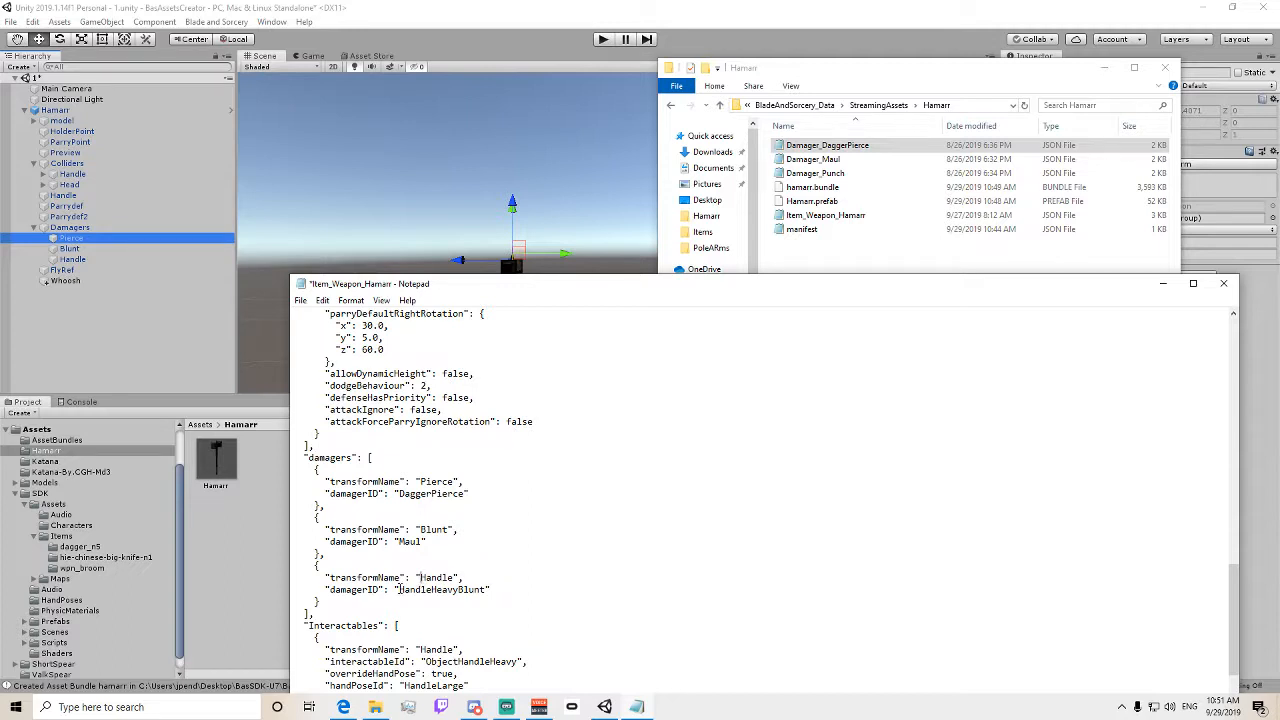
{"action": "left_click_drag", "start_coordinate": [398, 590], "coordinate": [488, 590]}
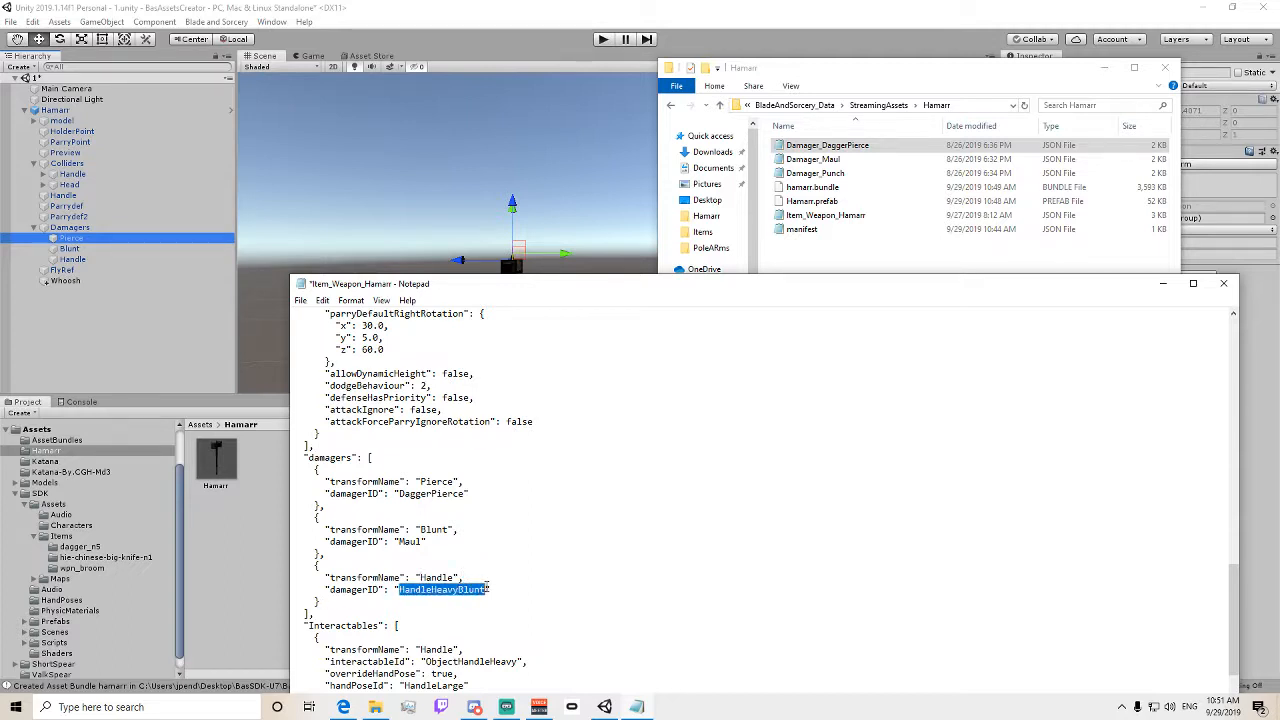
{"action": "type", "text": "Punch"}
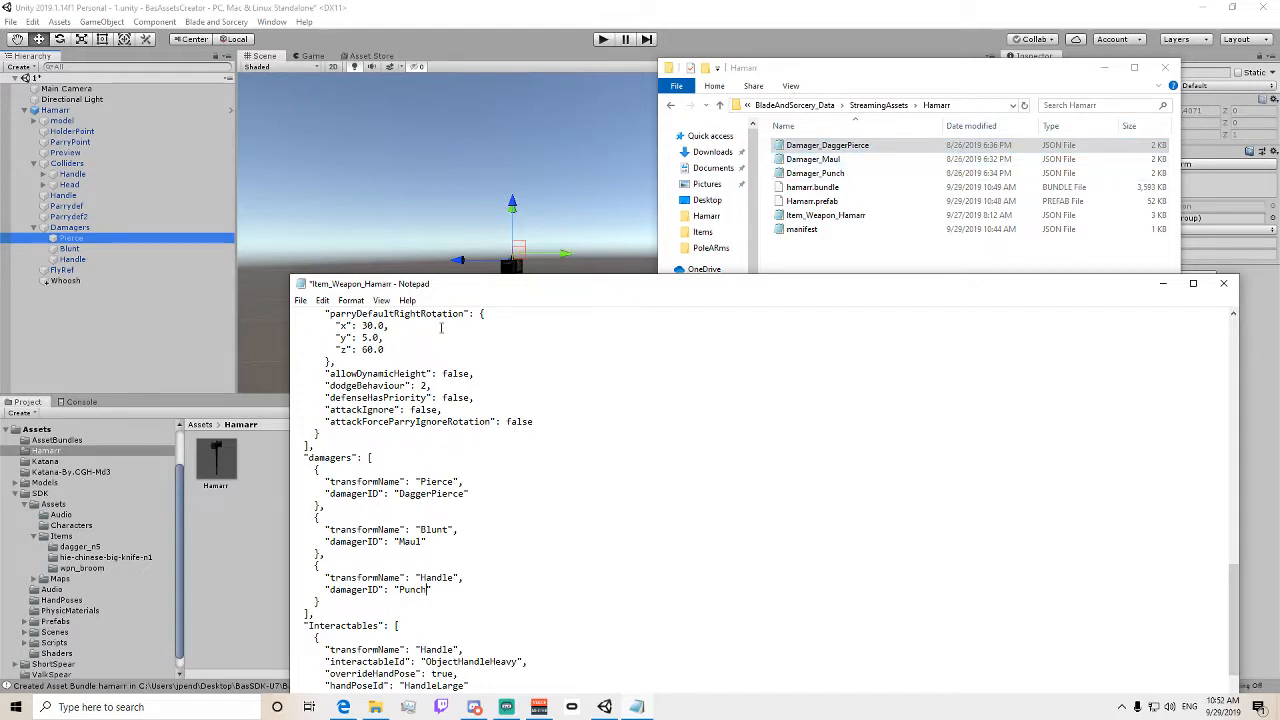
- Save the Item_Weapon_Hamarr JSON and close it, leaving the Hamarr mod folder in view
{"action": "scroll", "coordinate": [440, 327], "scroll_direction": "down", "scroll_amount": 3}
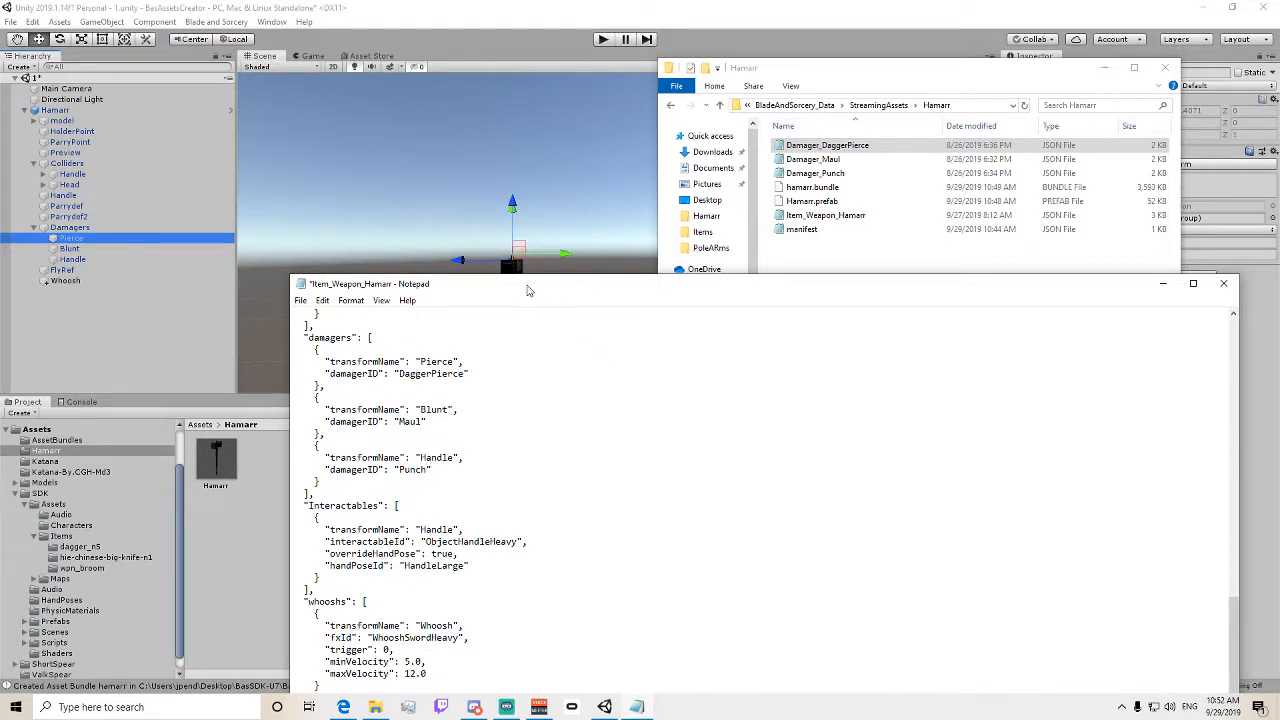
{"action": "left_click", "coordinate": [322, 300]}
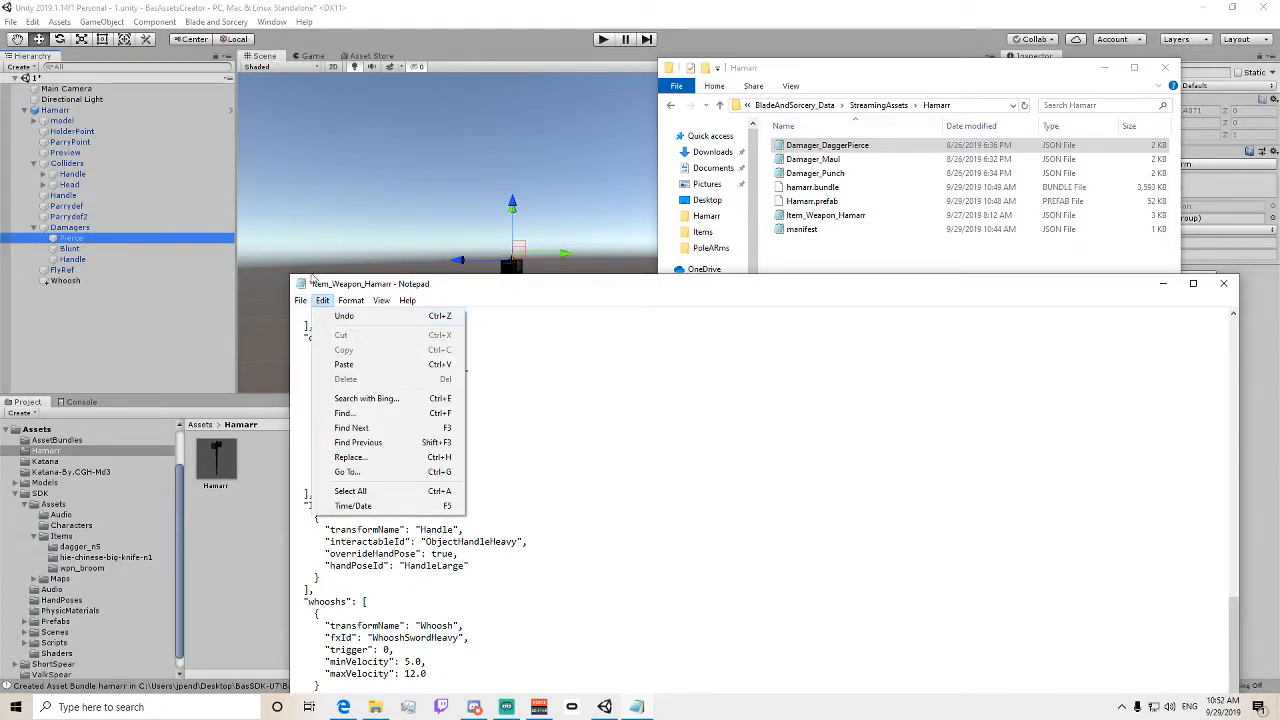
{"action": "mouse_move", "coordinate": [300, 300]}
{"action": "left_click", "coordinate": [330, 360]}
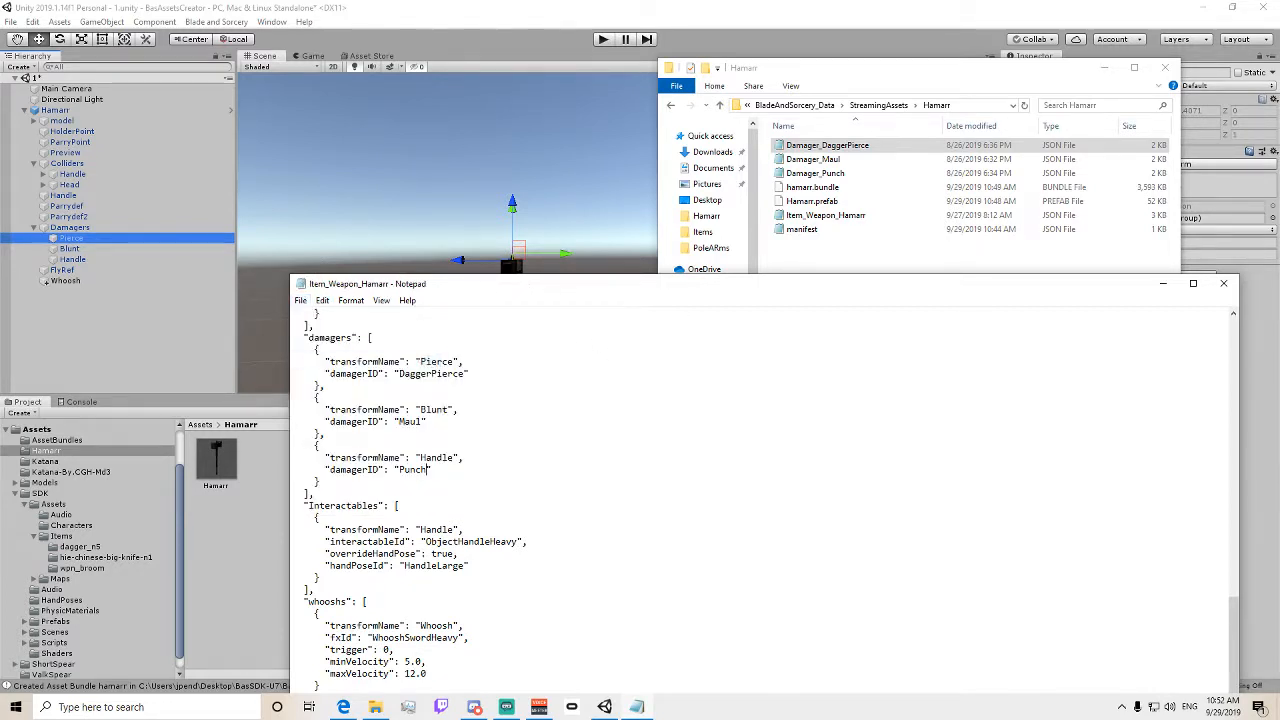
{"action": "left_click", "coordinate": [1223, 283]}
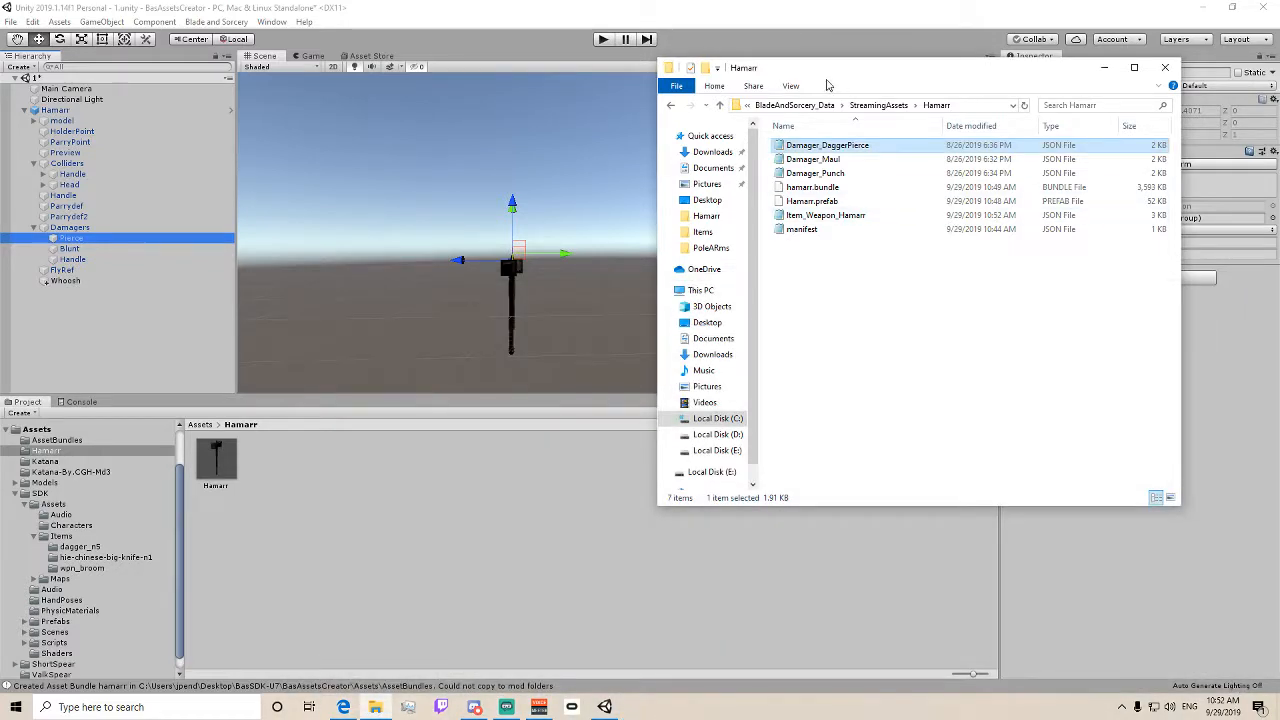
{"action": "left_click_drag", "start_coordinate": [835, 69], "coordinate": [531, 70]}
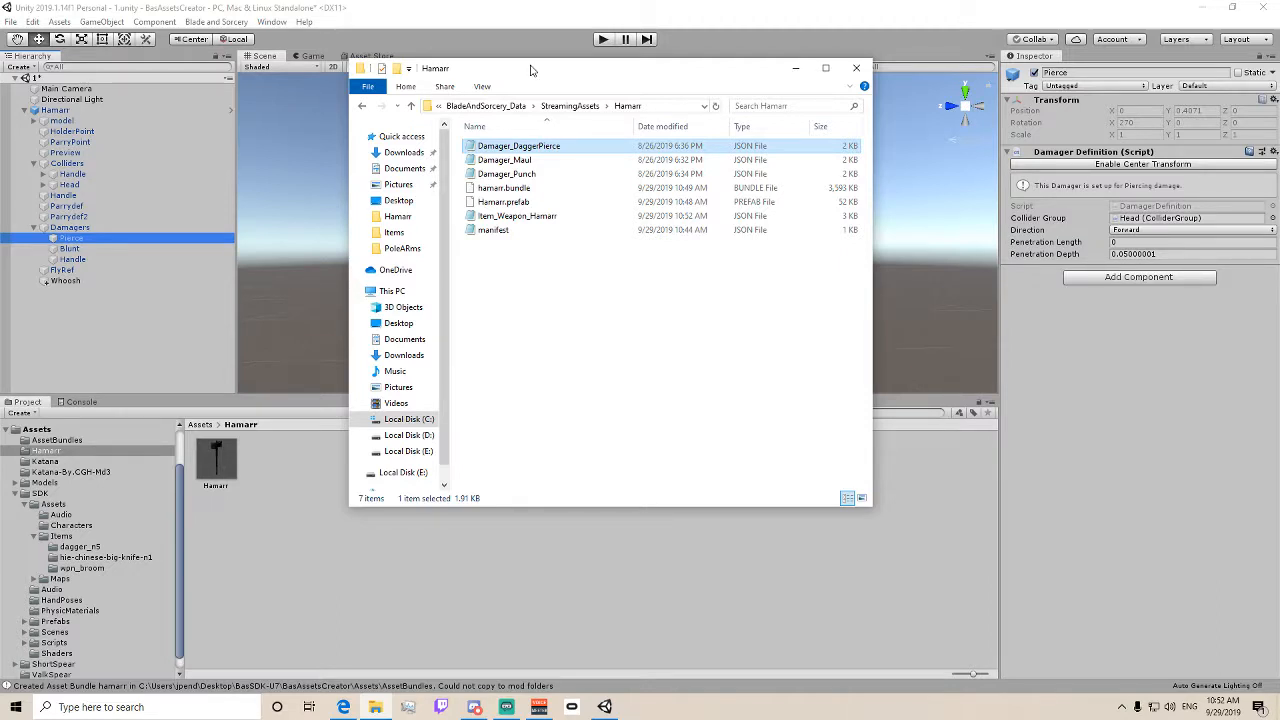
- Launch the Oculus app and review the Hamarr mod's manifest file, closing it without edits
{"action": "left_click", "coordinate": [569, 707]}
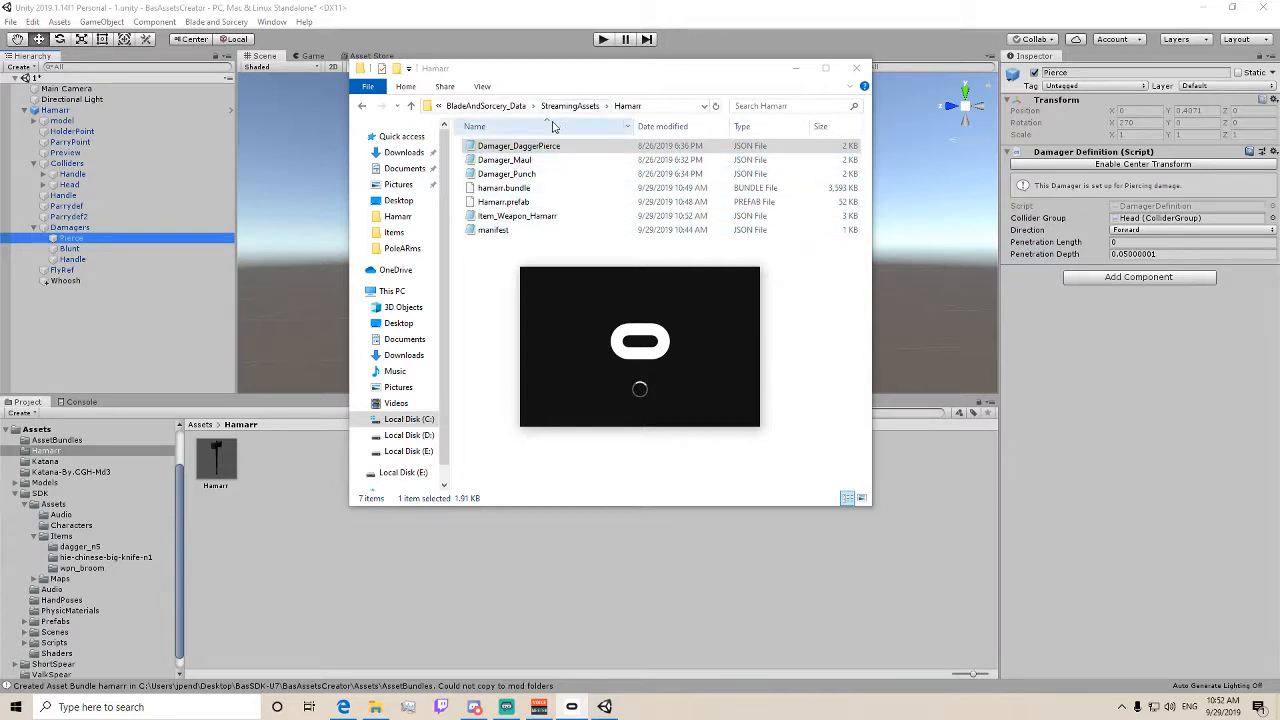
{"action": "left_click", "coordinate": [489, 231]}
{"action": "double_click", "coordinate": [489, 232]}
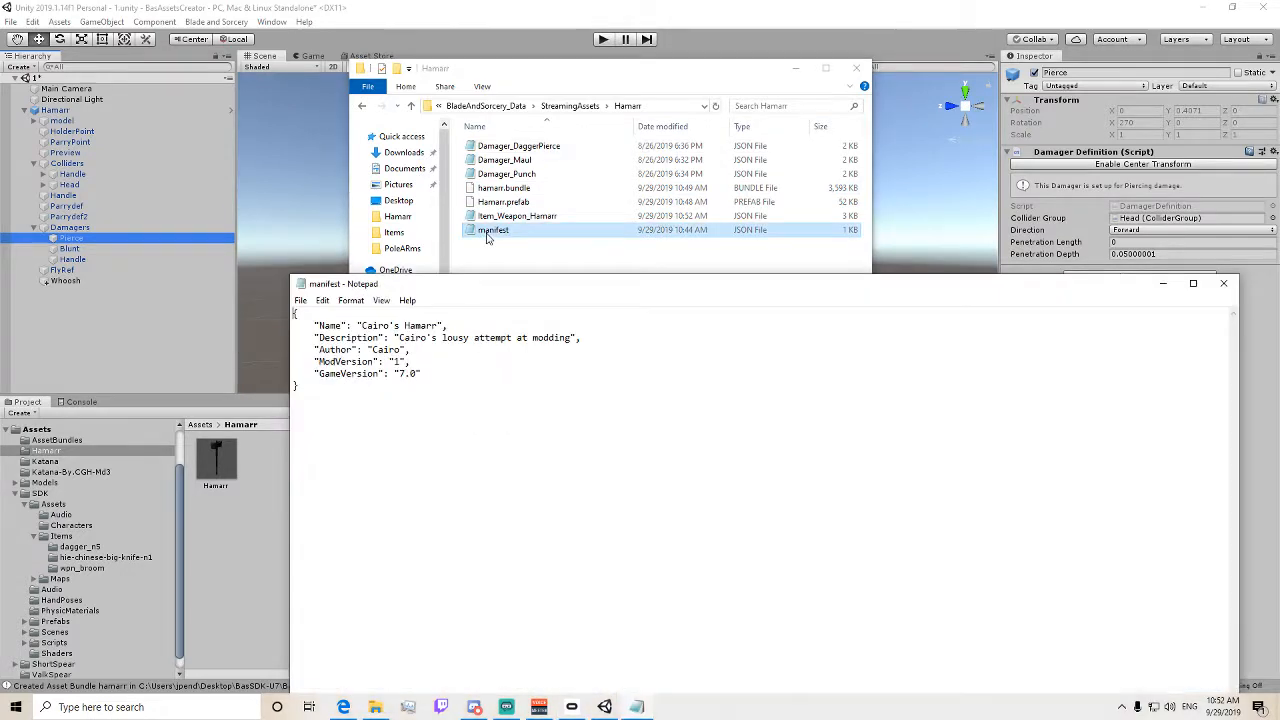
{"action": "left_click_drag", "start_coordinate": [489, 297], "coordinate": [252, 174]}
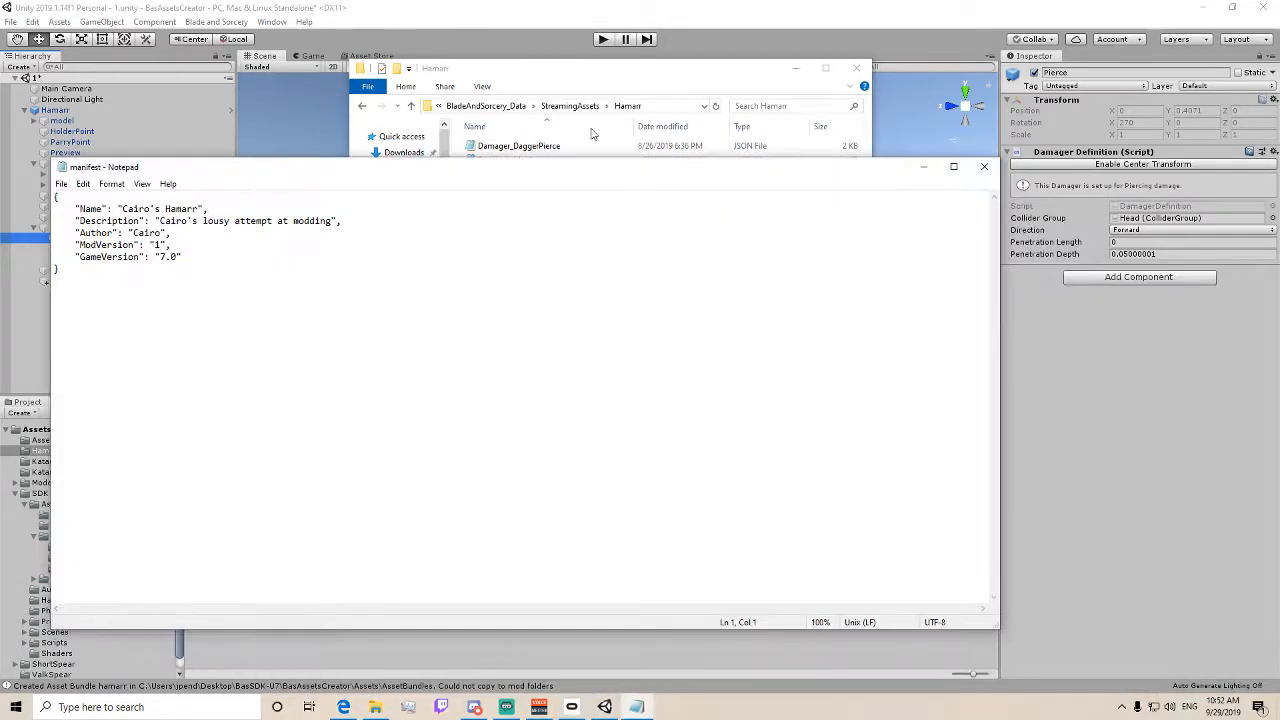
{"action": "left_click", "coordinate": [979, 168]}
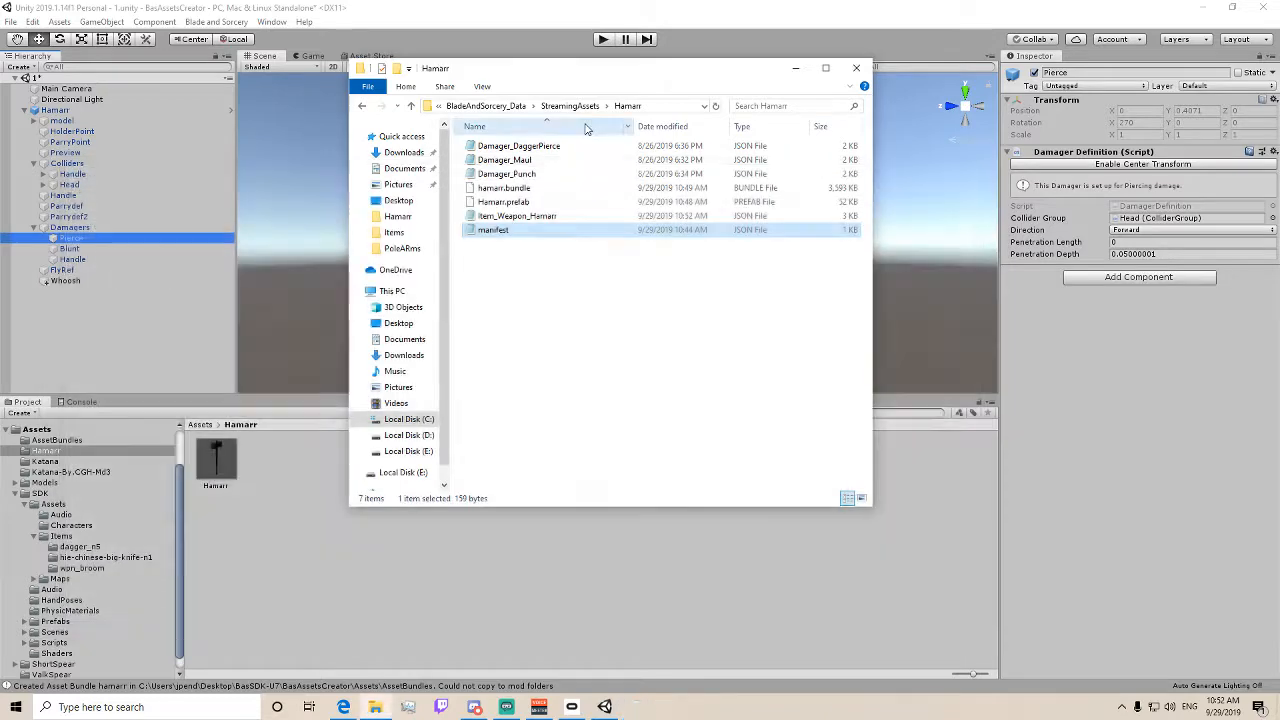
- Open the Game JSON file from the Default folder inside StreamingAssets
{"action": "left_click", "coordinate": [590, 105]}
{"action": "left_click", "coordinate": [598, 105]}
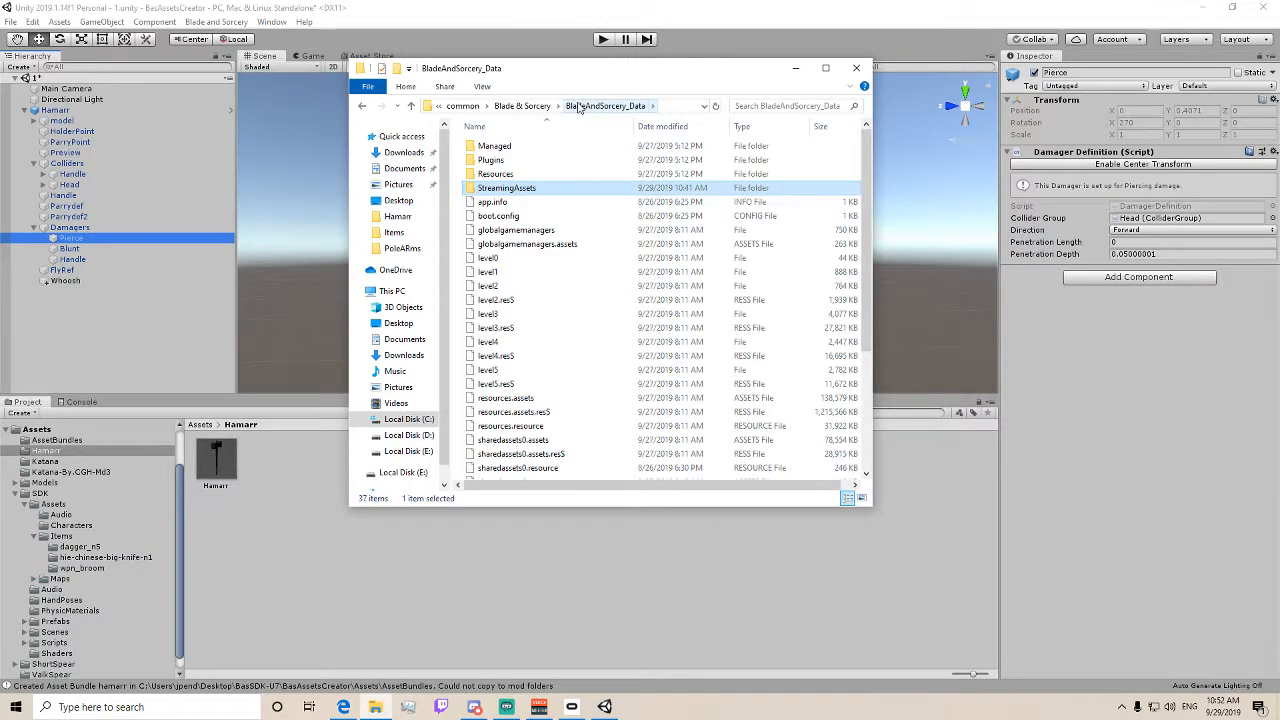
{"action": "double_click", "coordinate": [531, 190]}
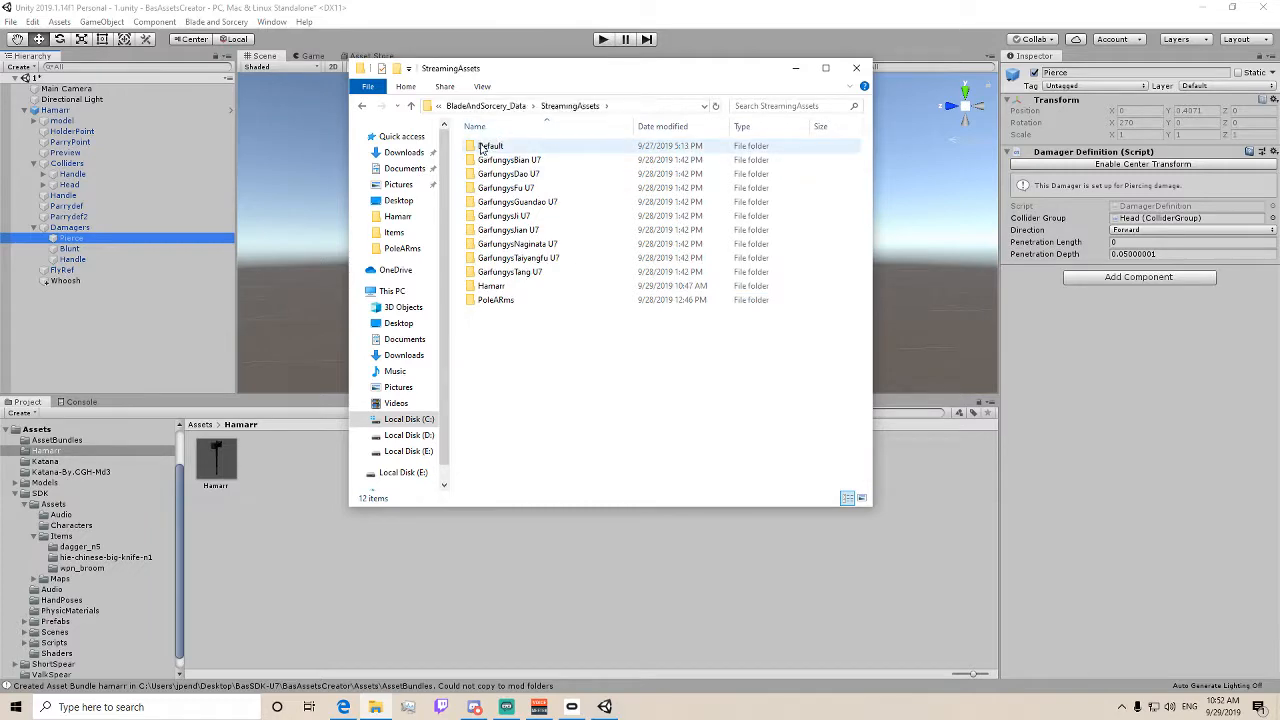
{"action": "double_click", "coordinate": [490, 146]}
{"action": "scroll", "coordinate": [557, 261], "scroll_direction": "down", "scroll_amount": 1}
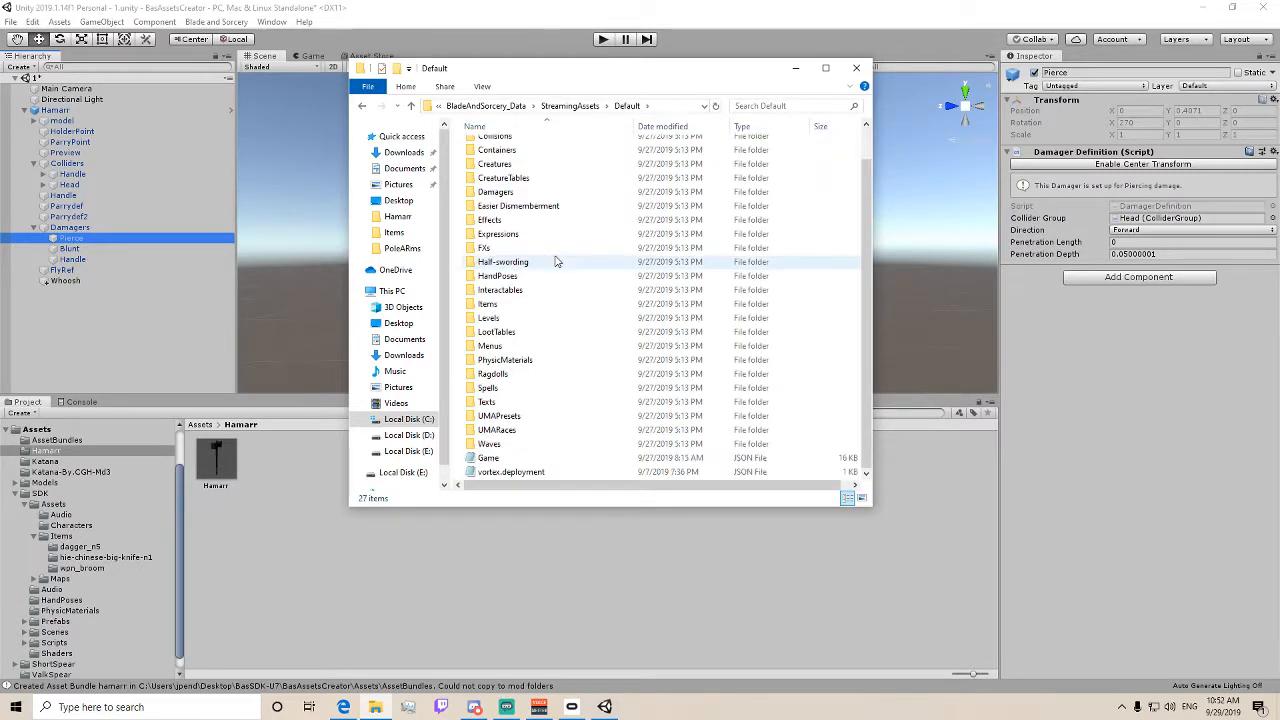
{"action": "left_click", "coordinate": [513, 471]}
{"action": "double_click", "coordinate": [495, 458]}
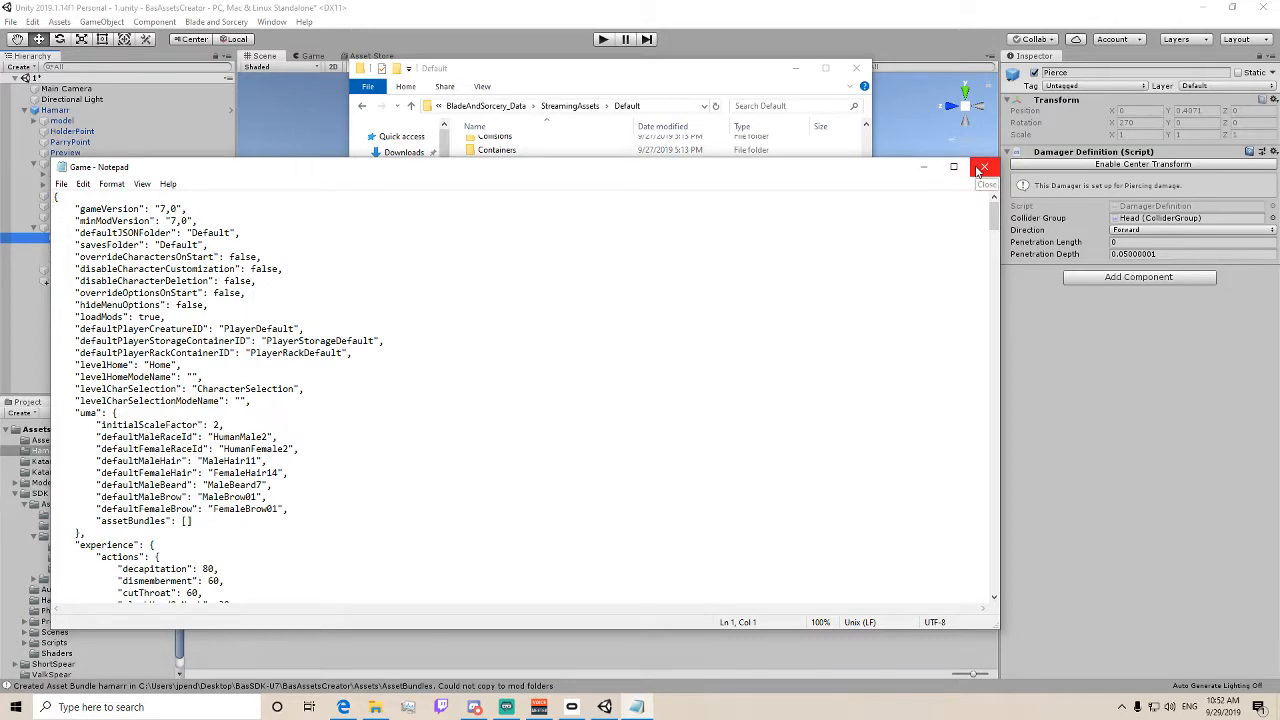
- Examine the experience actions and modifiers and the honor actions in the Game file, including the shocked-to-poisoned penalties
{"action": "scroll", "coordinate": [218, 502], "scroll_direction": "down", "scroll_amount": 6}
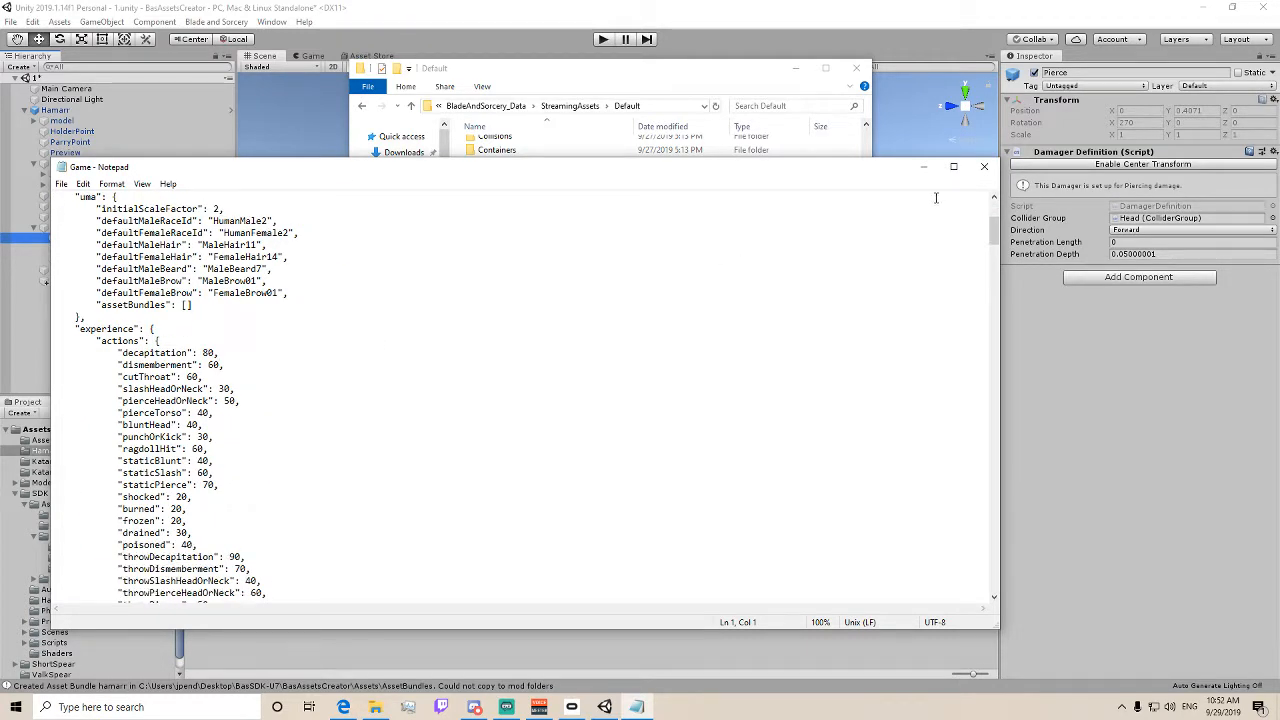
{"action": "scroll", "coordinate": [280, 393], "scroll_direction": "down", "scroll_amount": 4}
{"action": "left_click_drag", "start_coordinate": [261, 464], "coordinate": [214, 354]}
{"action": "scroll", "coordinate": [214, 354], "scroll_direction": "up", "scroll_amount": 2}
{"action": "left_click", "coordinate": [198, 317]}
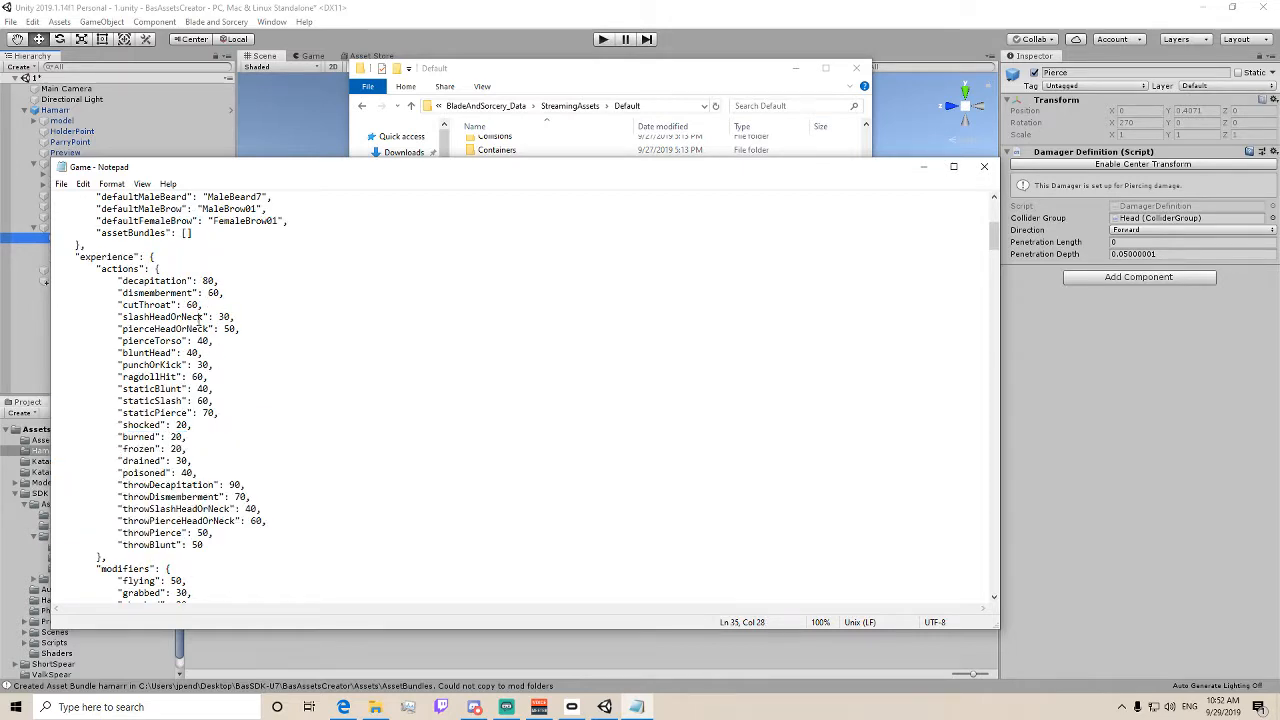
{"action": "scroll", "coordinate": [198, 317], "scroll_direction": "down", "scroll_amount": 5}
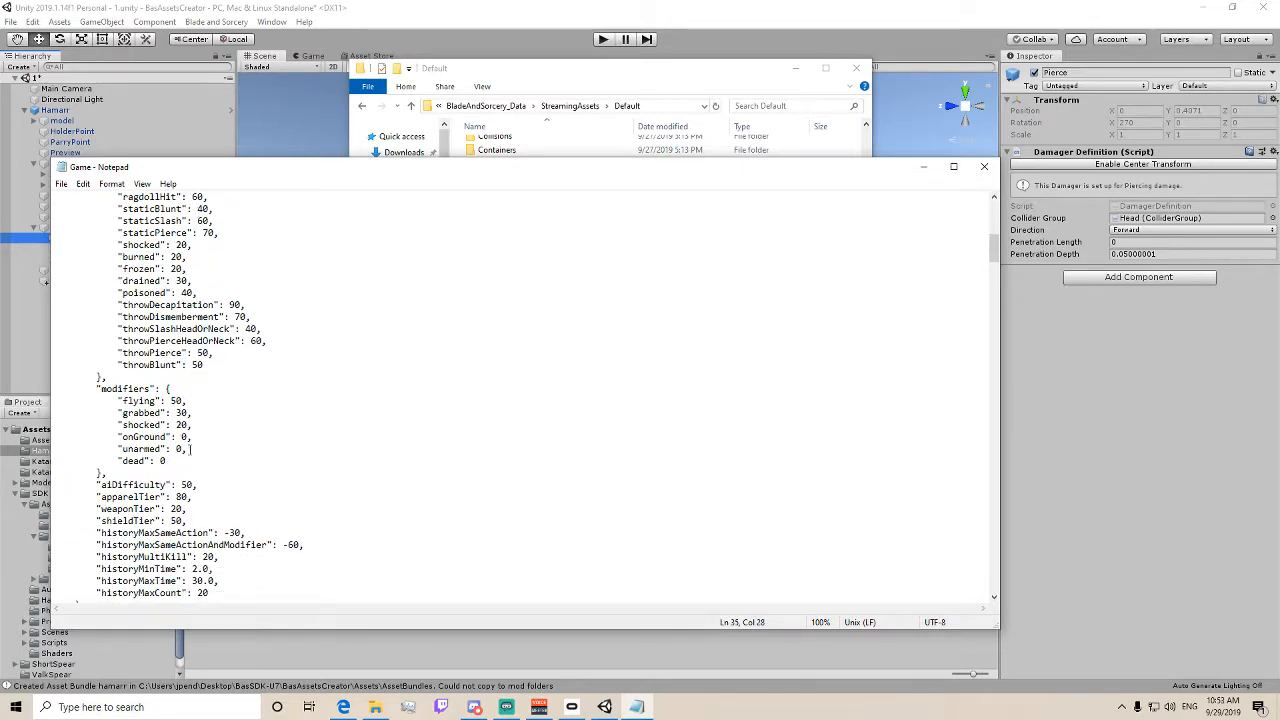
{"action": "scroll", "coordinate": [185, 484], "scroll_direction": "down", "scroll_amount": 2}
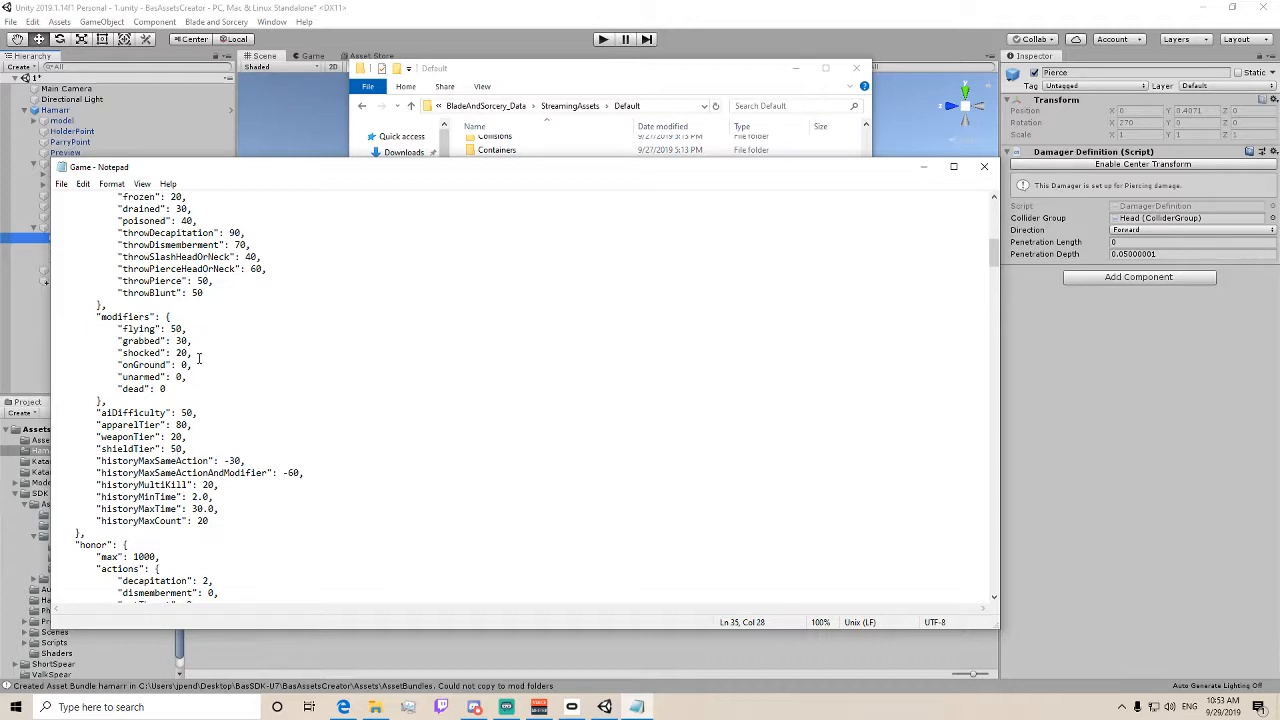
{"action": "scroll", "coordinate": [185, 333], "scroll_direction": "down", "scroll_amount": 4}
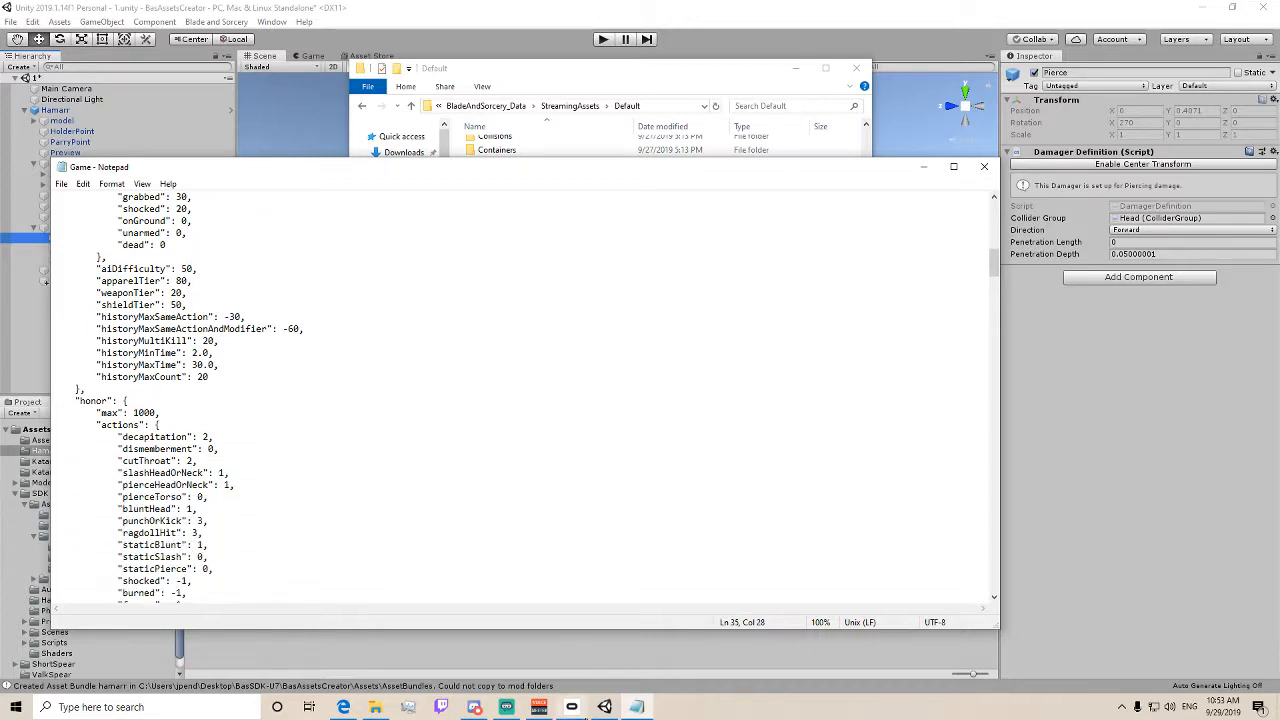
{"action": "left_click", "coordinate": [438, 517]}
{"action": "scroll", "coordinate": [438, 516], "scroll_direction": "down", "scroll_amount": 3}
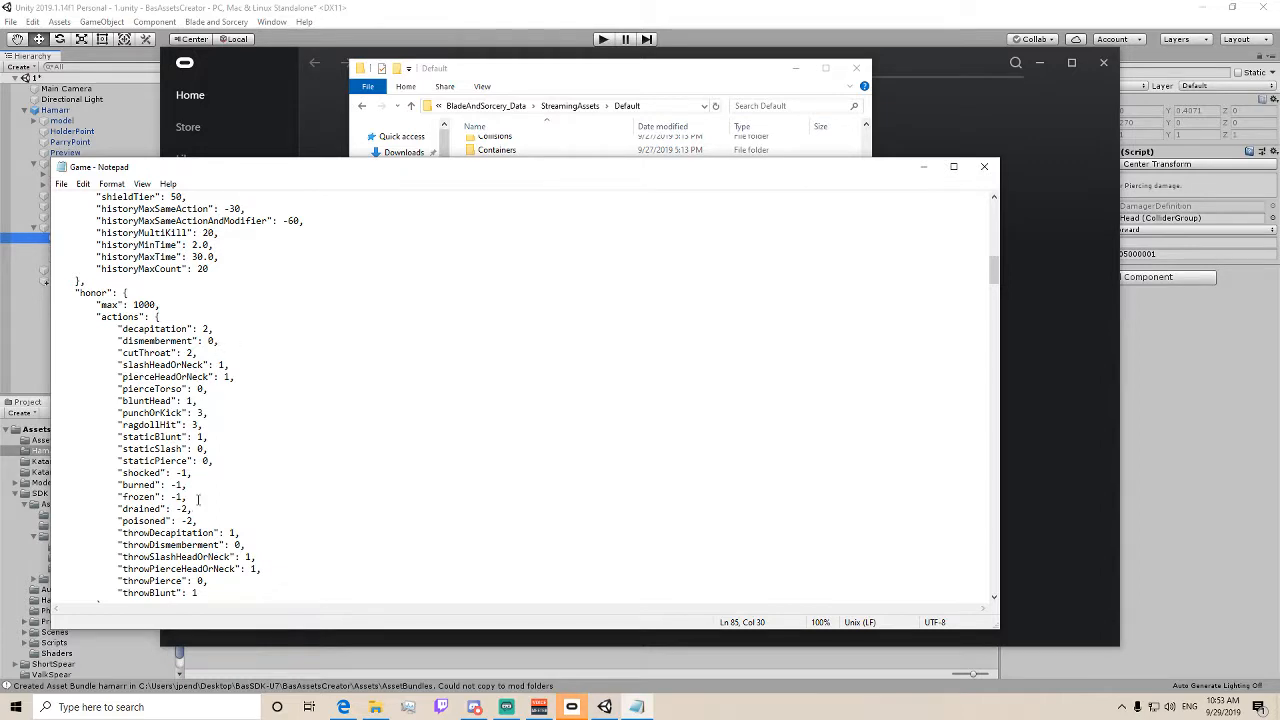
{"action": "left_click_drag", "start_coordinate": [198, 521], "coordinate": [172, 473]}
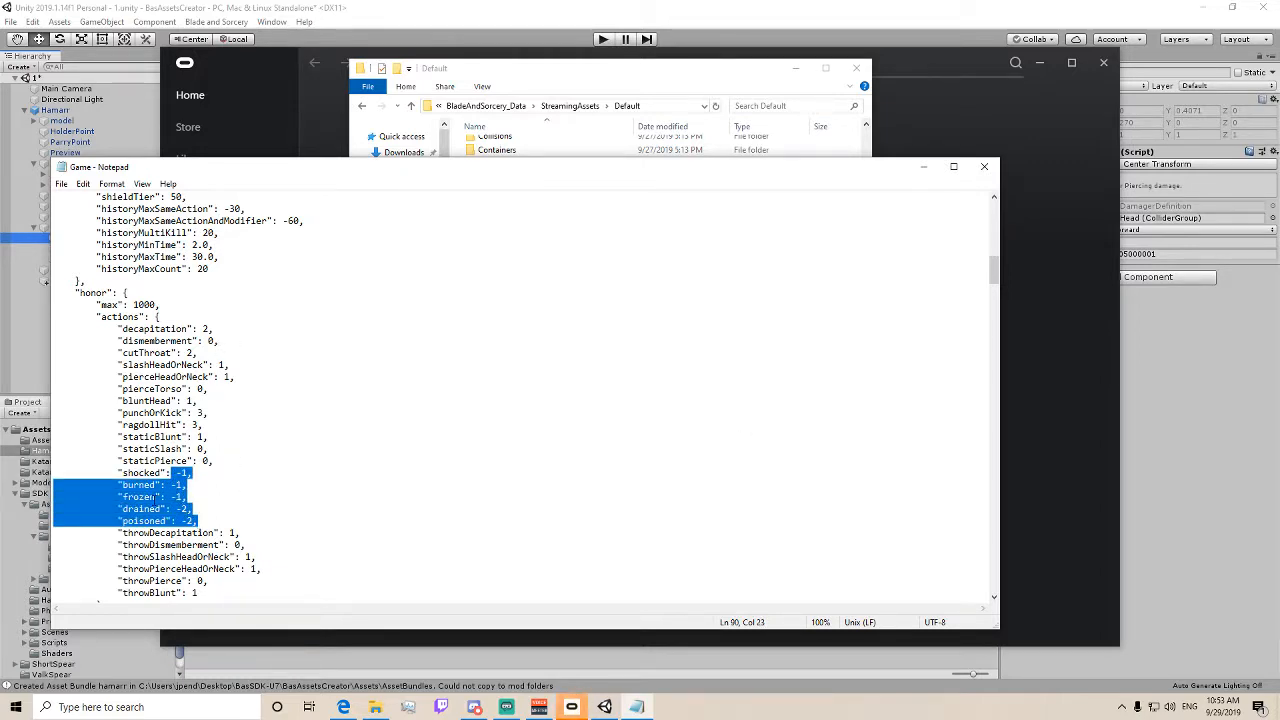
{"action": "scroll", "coordinate": [234, 490], "scroll_direction": "down", "scroll_amount": 1}
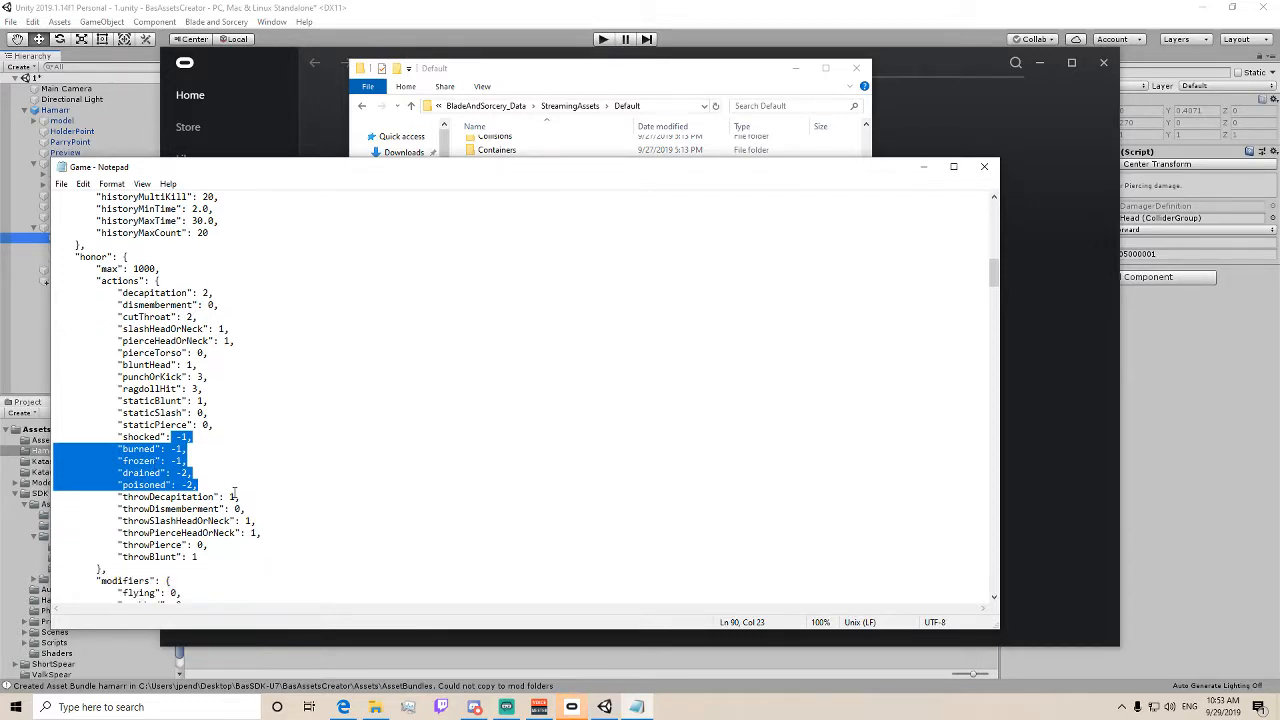
- Switch to the Oculus app and start Blade & Sorcery from the library
{"action": "left_click", "coordinate": [1032, 380]}
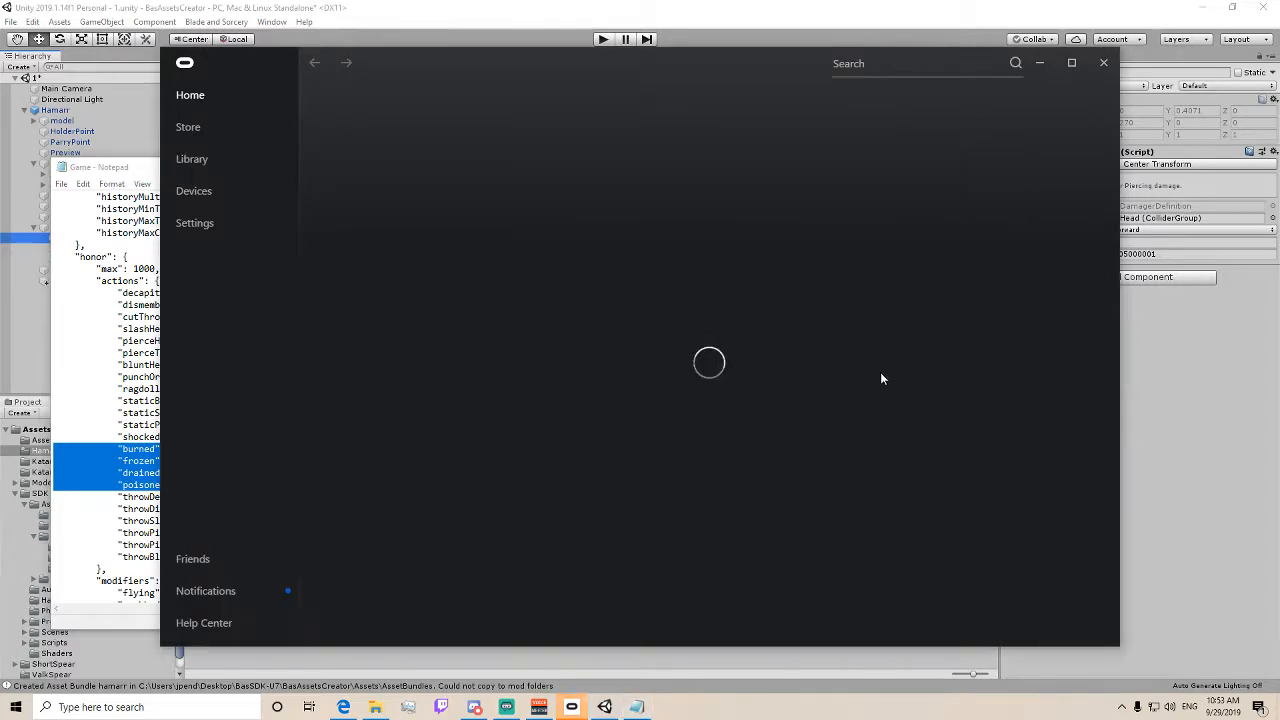
{"action": "left_click", "coordinate": [262, 164]}
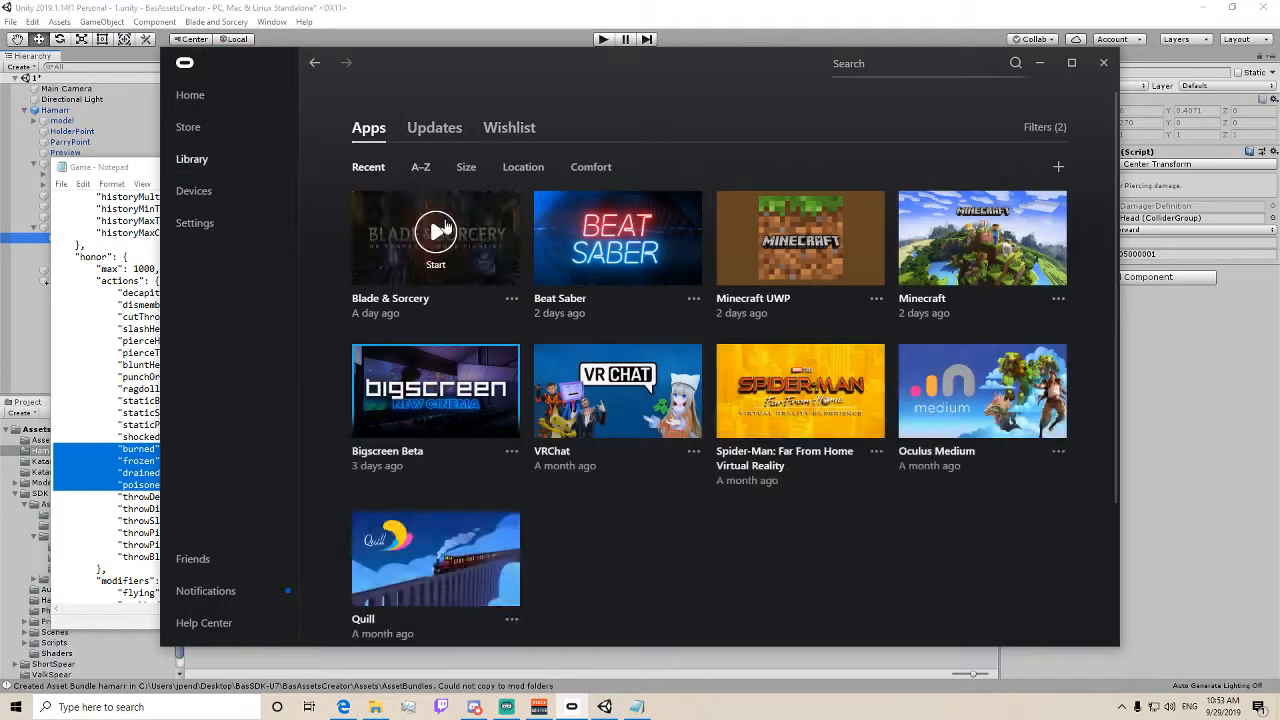
{"action": "left_click", "coordinate": [440, 234]}
- Return to the Game file and review the honor actions, honor modifiers and score settings while the game loads
{"action": "left_click", "coordinate": [118, 412]}
{"action": "scroll", "coordinate": [139, 413], "scroll_direction": "down", "scroll_amount": 2}
{"action": "scroll", "coordinate": [139, 413], "scroll_direction": "down", "scroll_amount": 2}
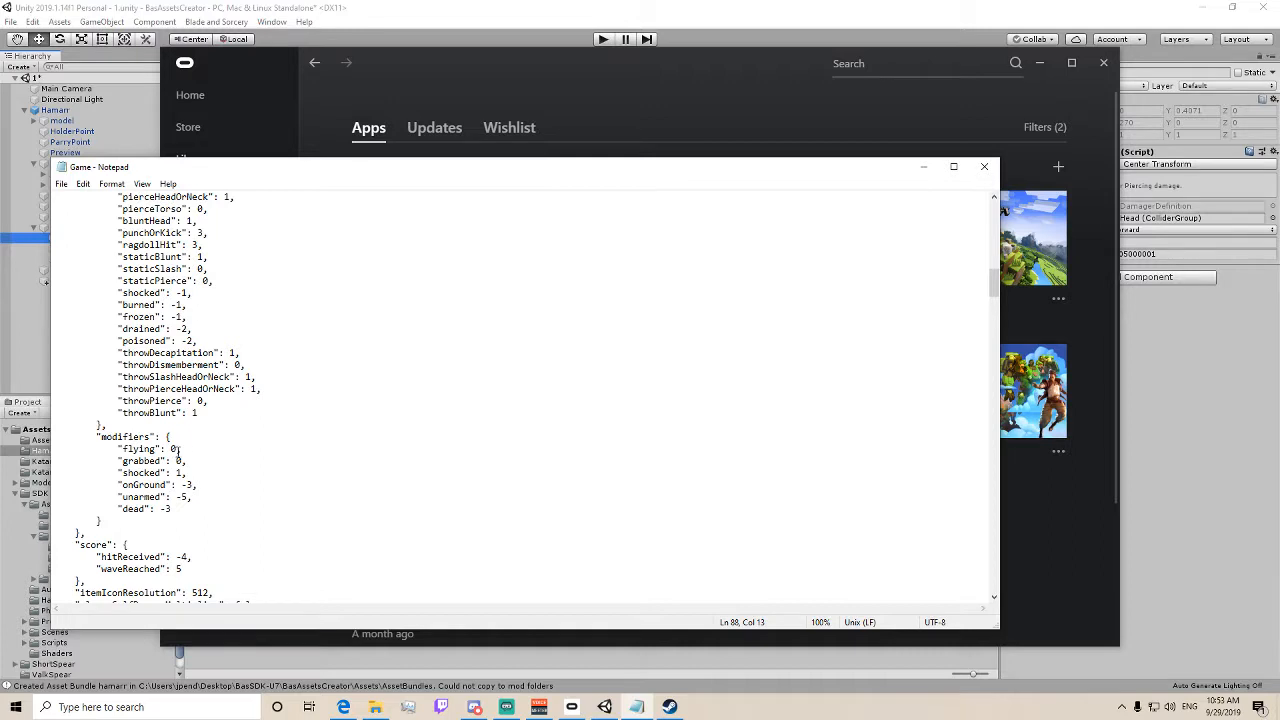
{"action": "scroll", "coordinate": [202, 443], "scroll_direction": "up", "scroll_amount": 4}
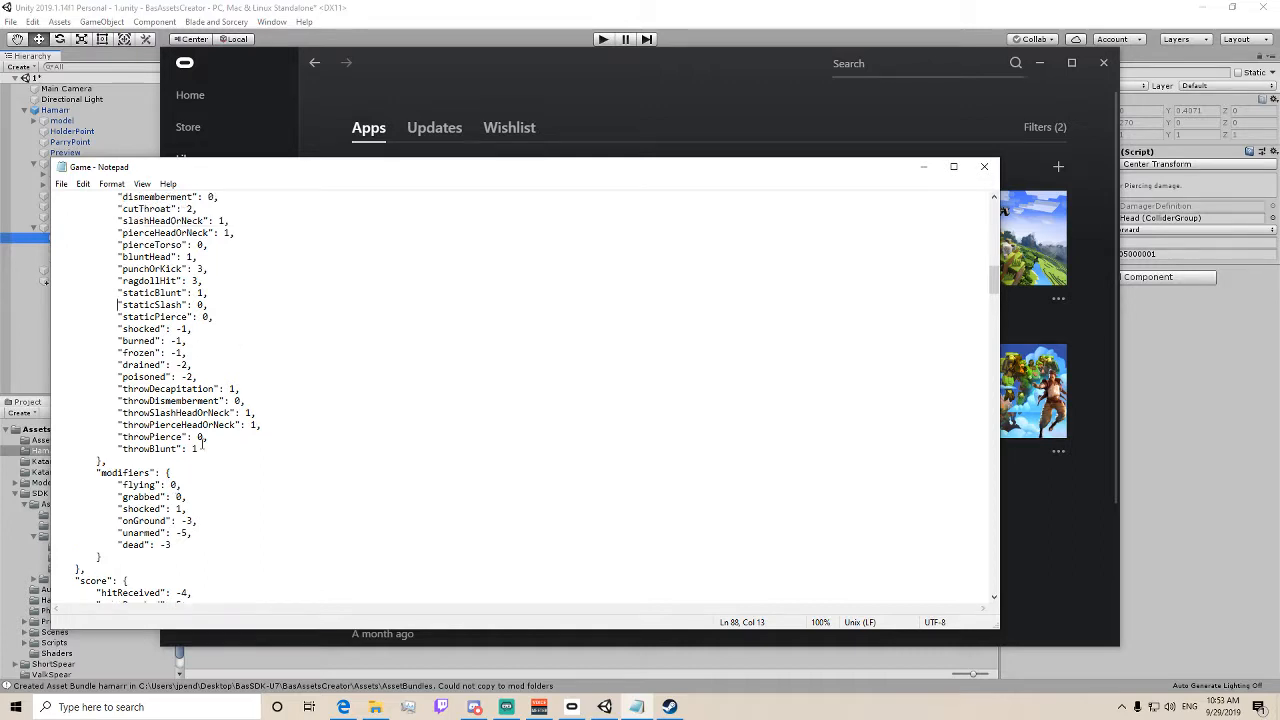
{"action": "scroll", "coordinate": [202, 443], "scroll_direction": "down", "scroll_amount": 1}
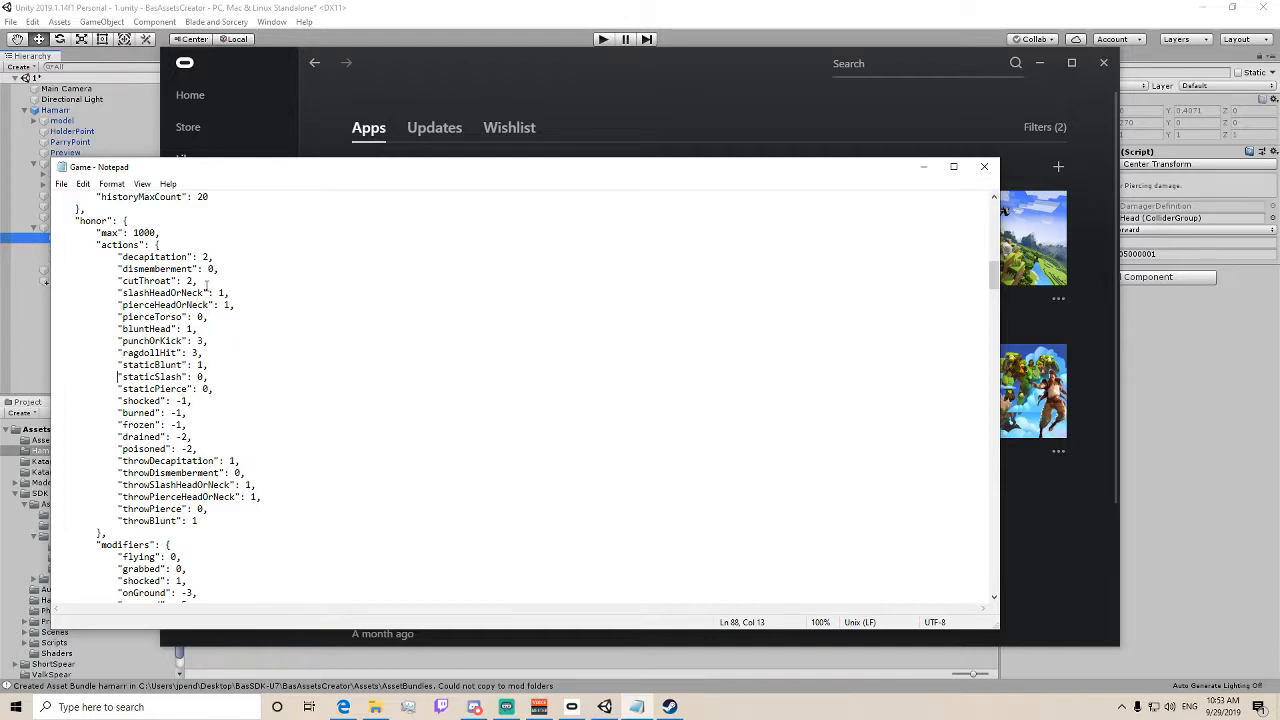
{"action": "scroll", "coordinate": [206, 287], "scroll_direction": "down", "scroll_amount": 1}
{"action": "scroll", "coordinate": [209, 237], "scroll_direction": "down", "scroll_amount": 3}
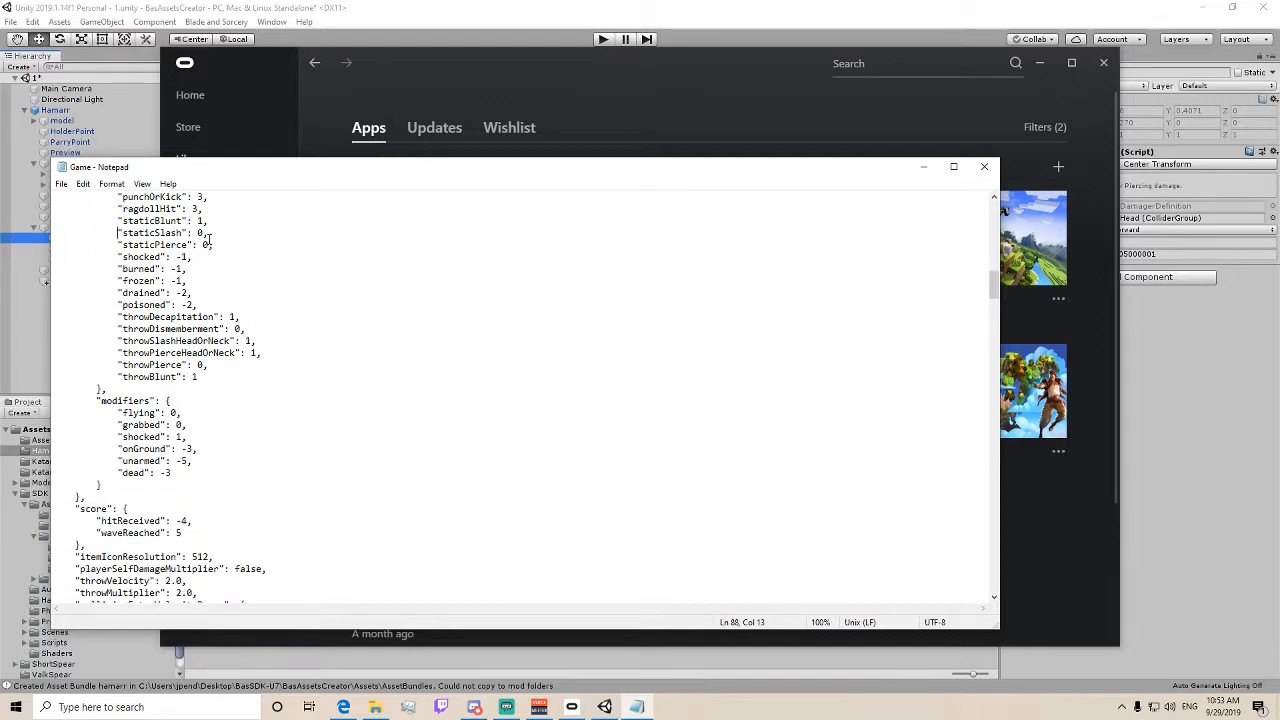
{"action": "scroll", "coordinate": [209, 237], "scroll_direction": "down", "scroll_amount": 2}
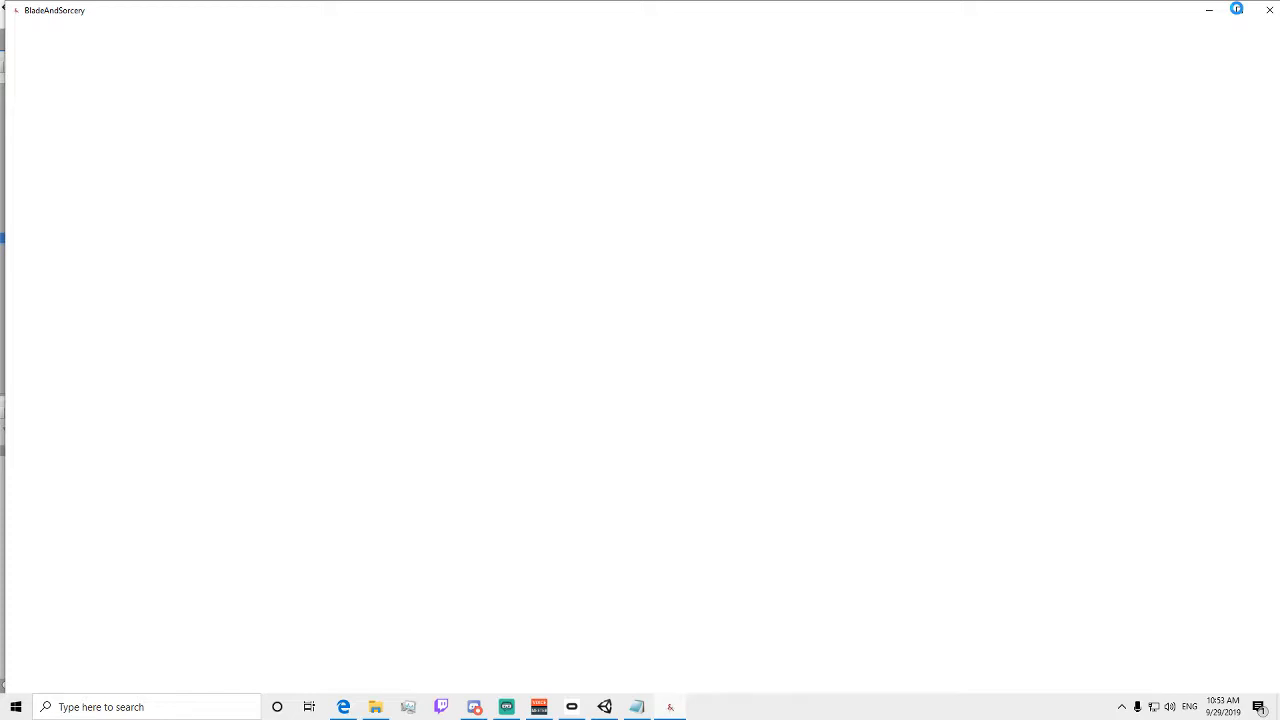
- Bring the Game file back into view and examine its velocity, collision detection and haptics settings
{"action": "left_click", "coordinate": [604, 705]}
{"action": "left_click", "coordinate": [636, 707]}
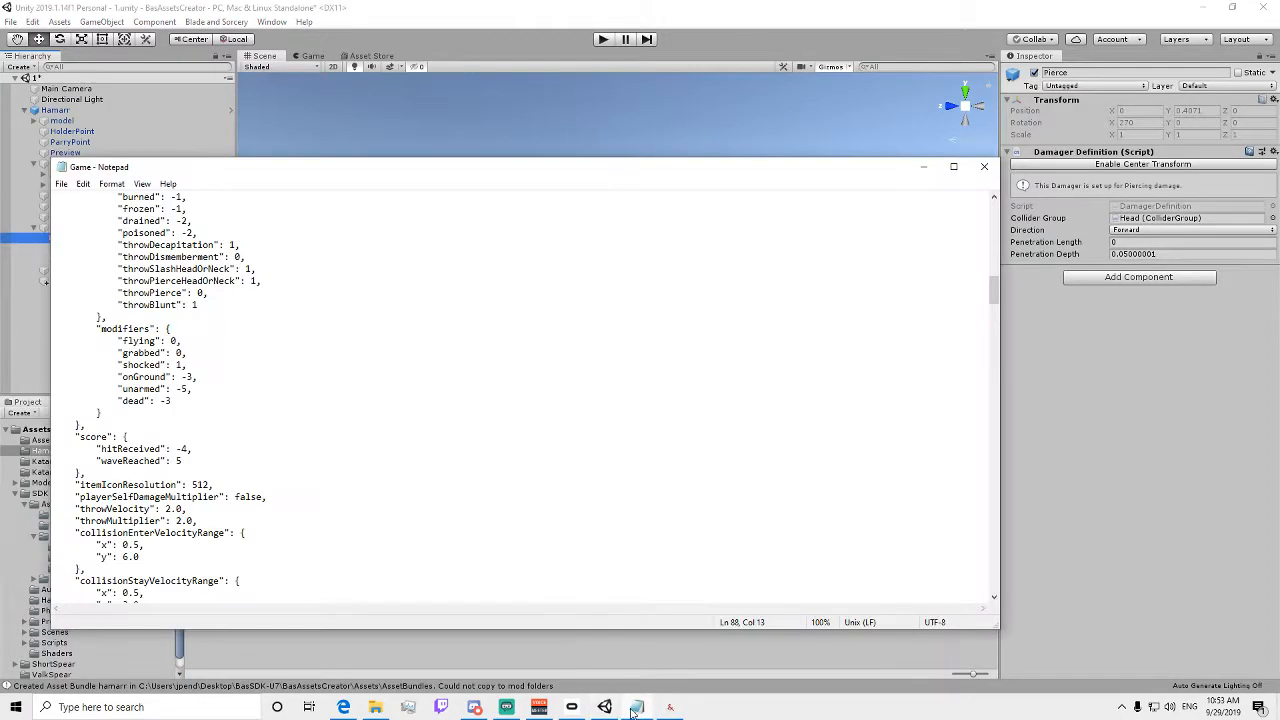
{"action": "scroll", "coordinate": [130, 478], "scroll_direction": "down", "scroll_amount": 5}
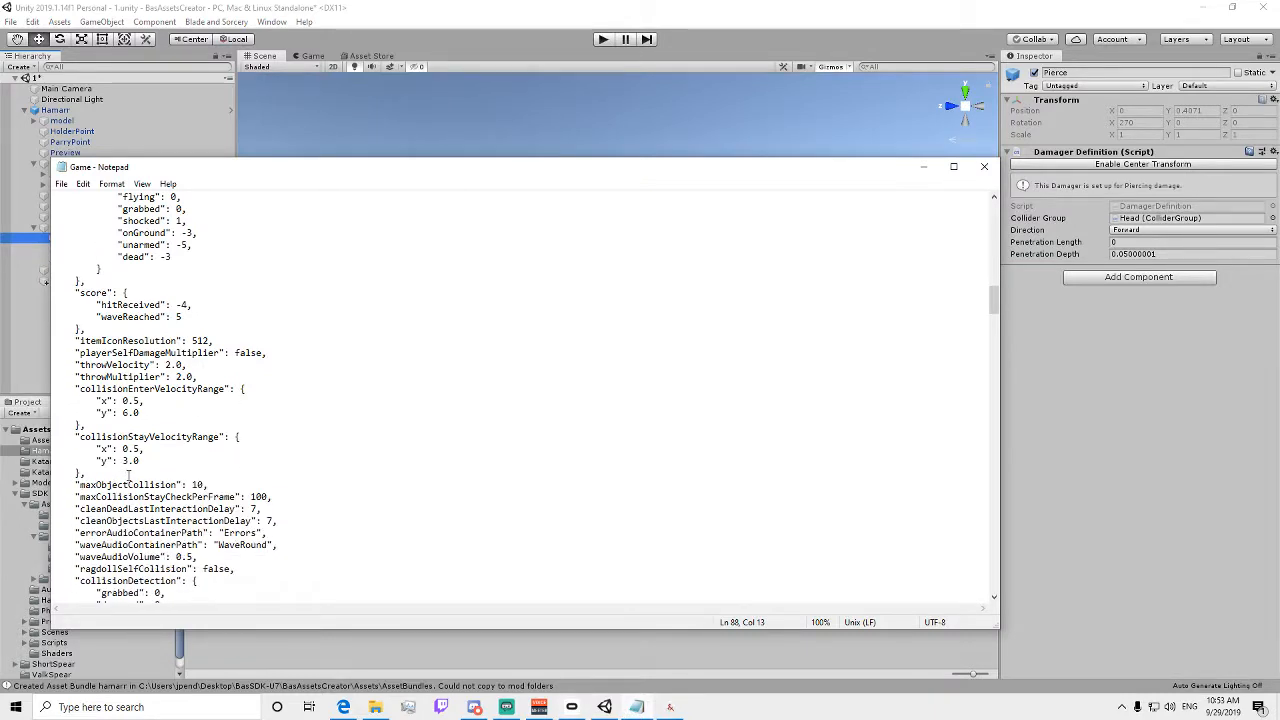
{"action": "scroll", "coordinate": [129, 477], "scroll_direction": "down", "scroll_amount": 4}
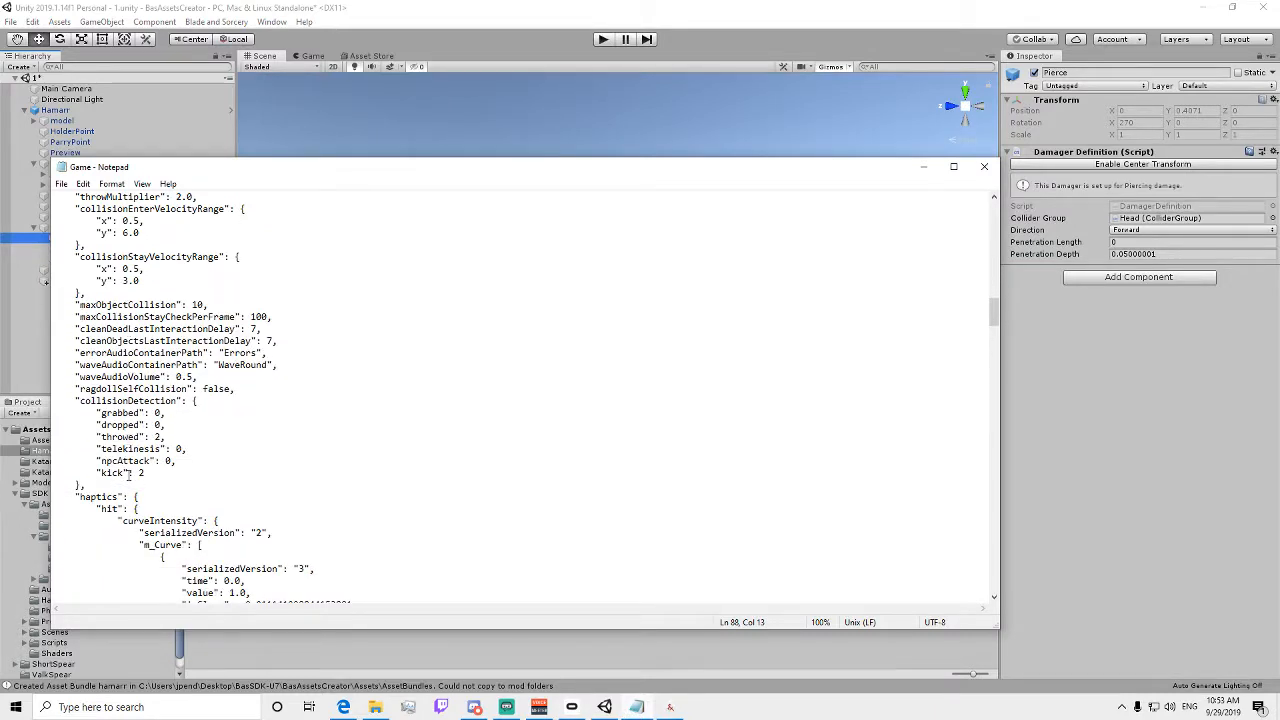
{"action": "scroll", "coordinate": [130, 475], "scroll_direction": "down", "scroll_amount": 6}
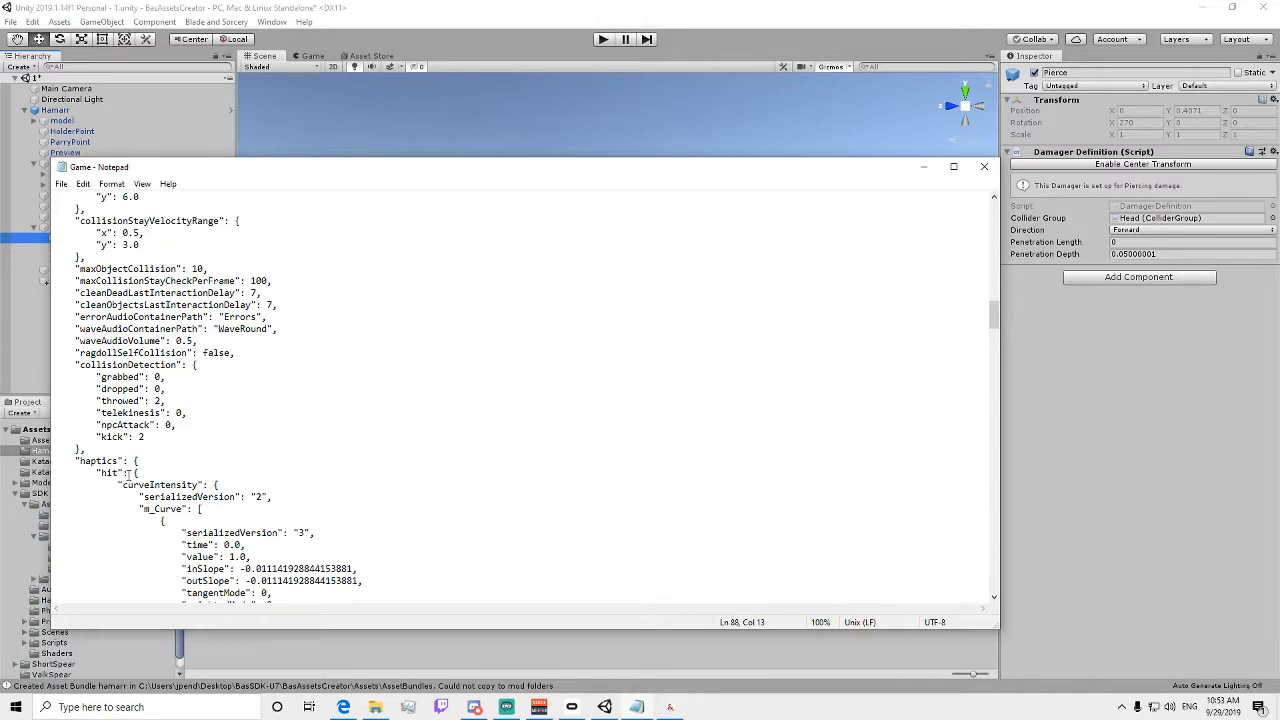
{"action": "scroll", "coordinate": [128, 475], "scroll_direction": "down", "scroll_amount": 18}
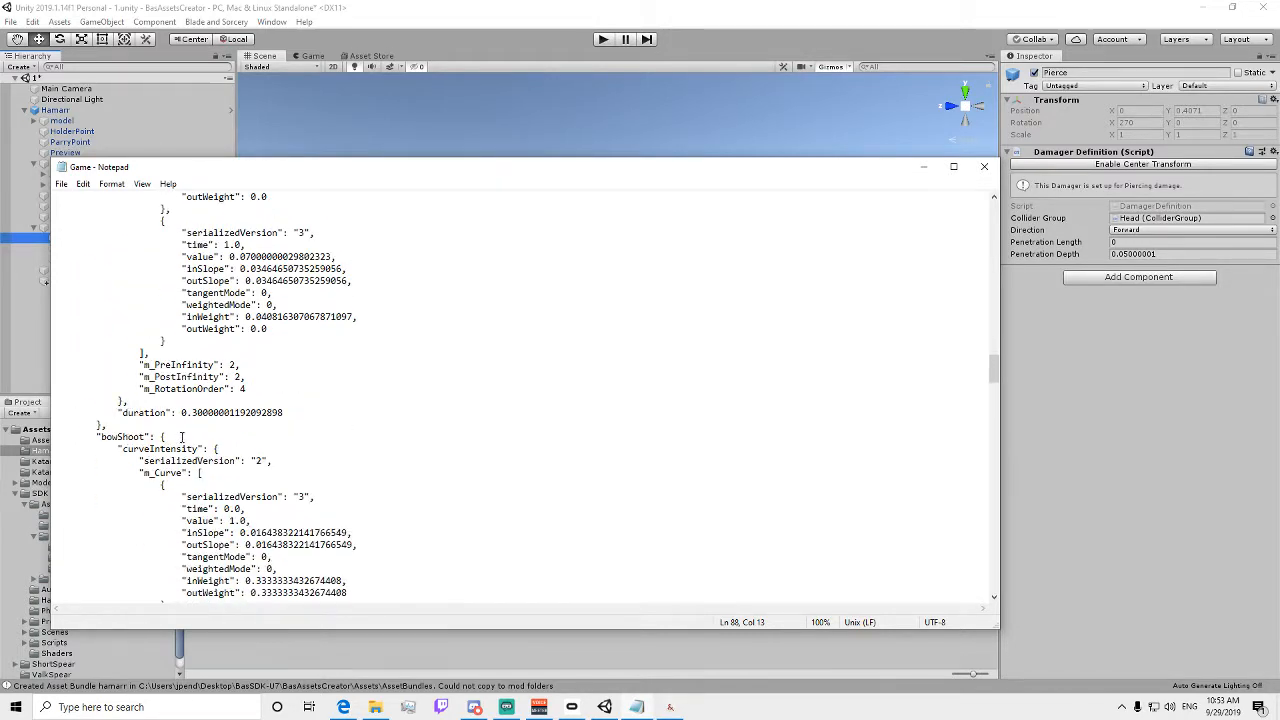
{"action": "scroll", "coordinate": [181, 436], "scroll_direction": "down", "scroll_amount": 4}
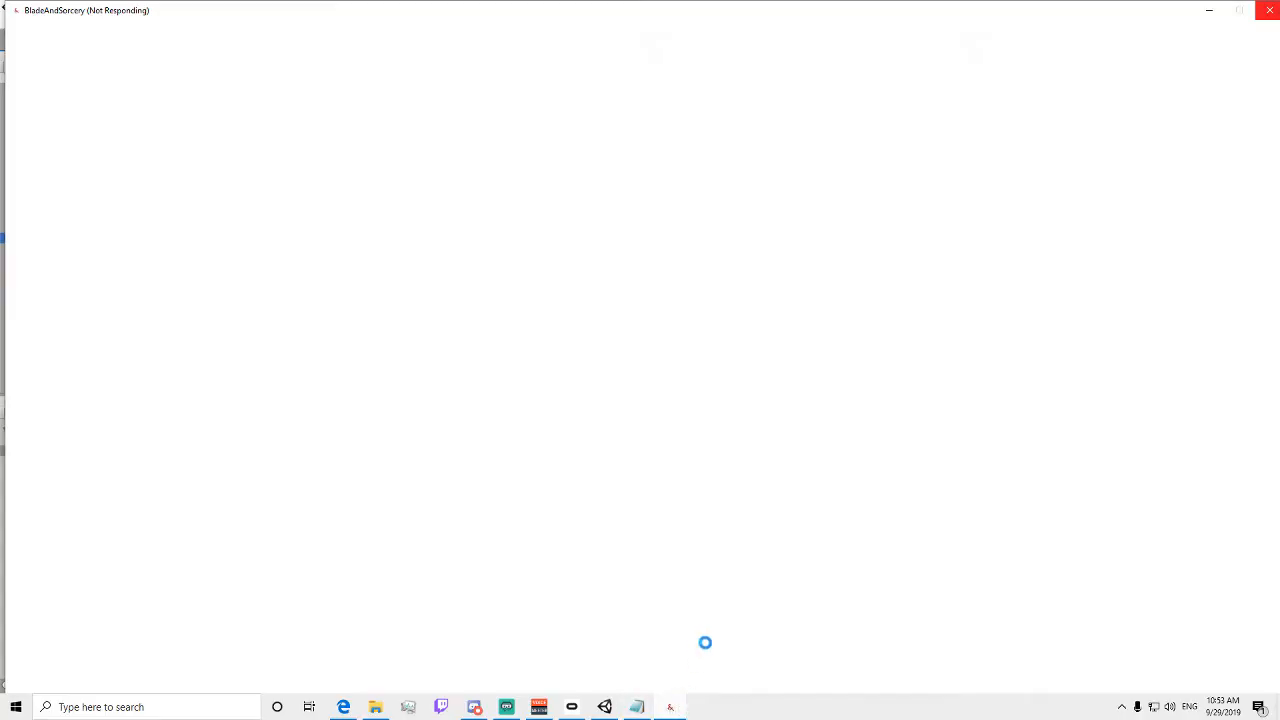
- Reposition the Blade and Sorcery game window and maximize it
{"action": "left_click_drag", "start_coordinate": [406, 4], "coordinate": [282, 4]}
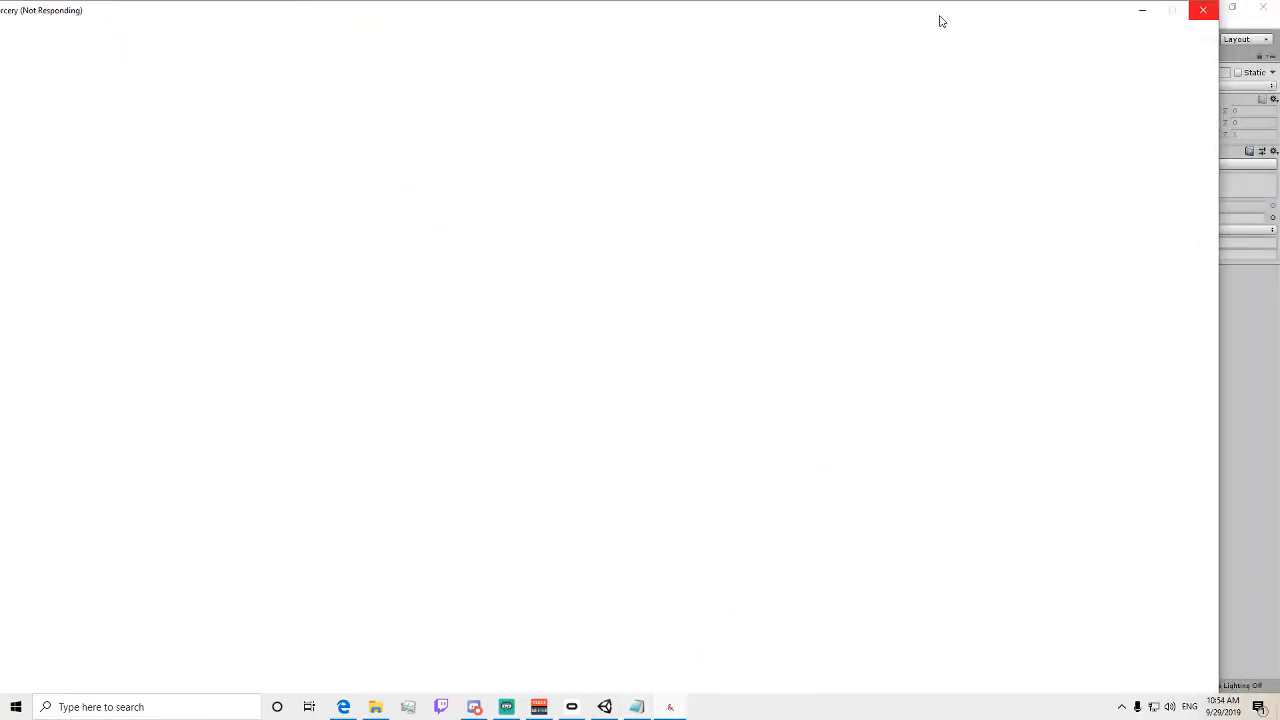
{"action": "left_click_drag", "start_coordinate": [940, 21], "coordinate": [1014, 10]}
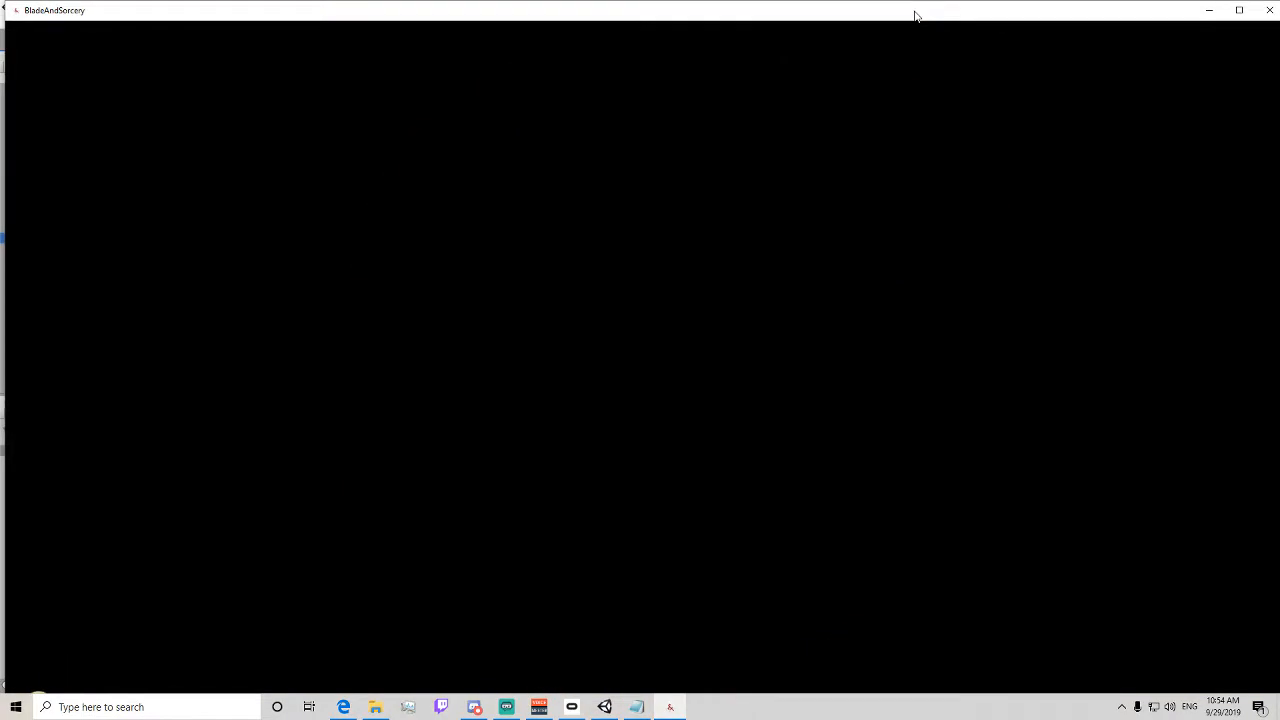
{"action": "left_click", "coordinate": [1240, 11]}
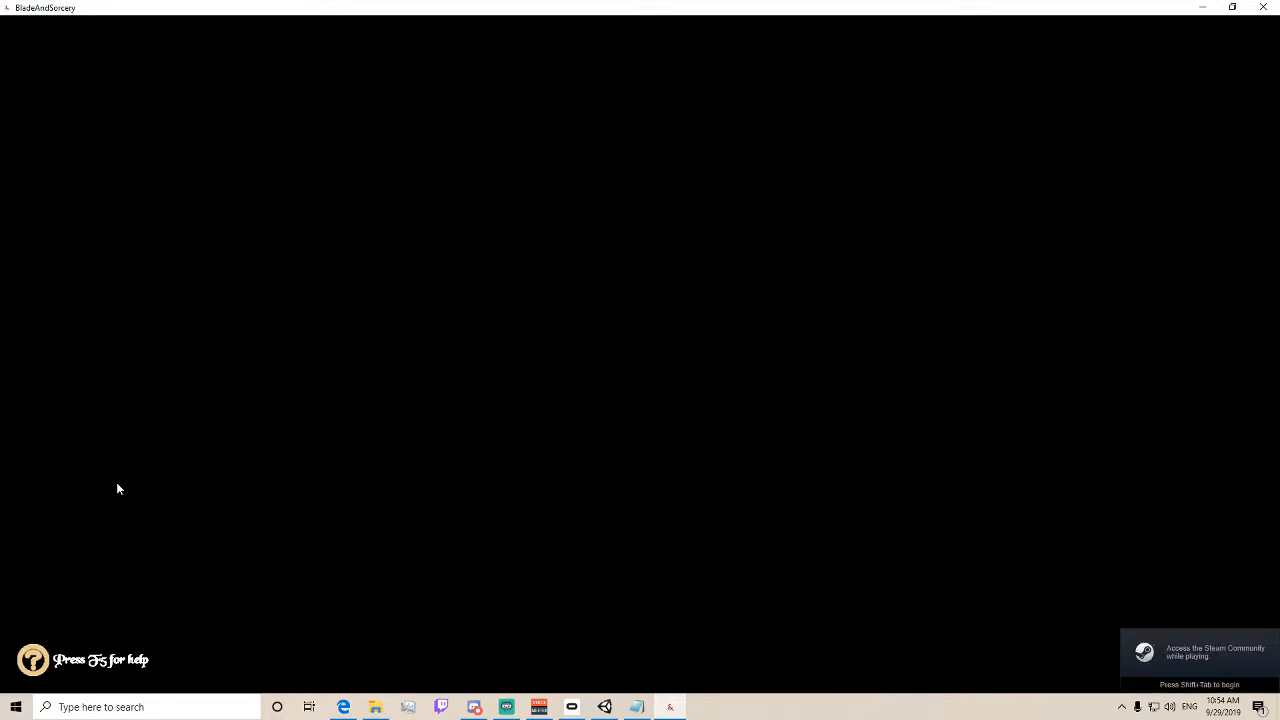
- Show the game's help overlay and debug console, and inspect the log with warnings filtered out and shown again
{"action": "key", "text": "F5"}
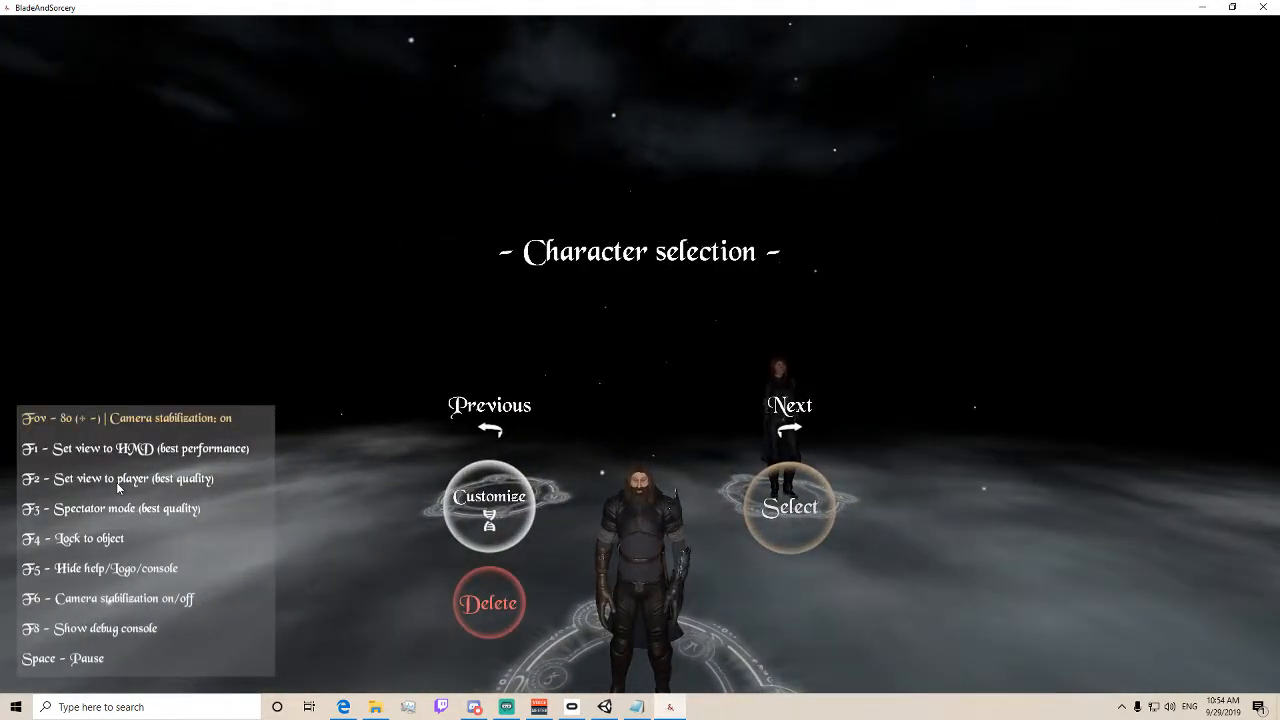
{"action": "key", "text": "F8"}
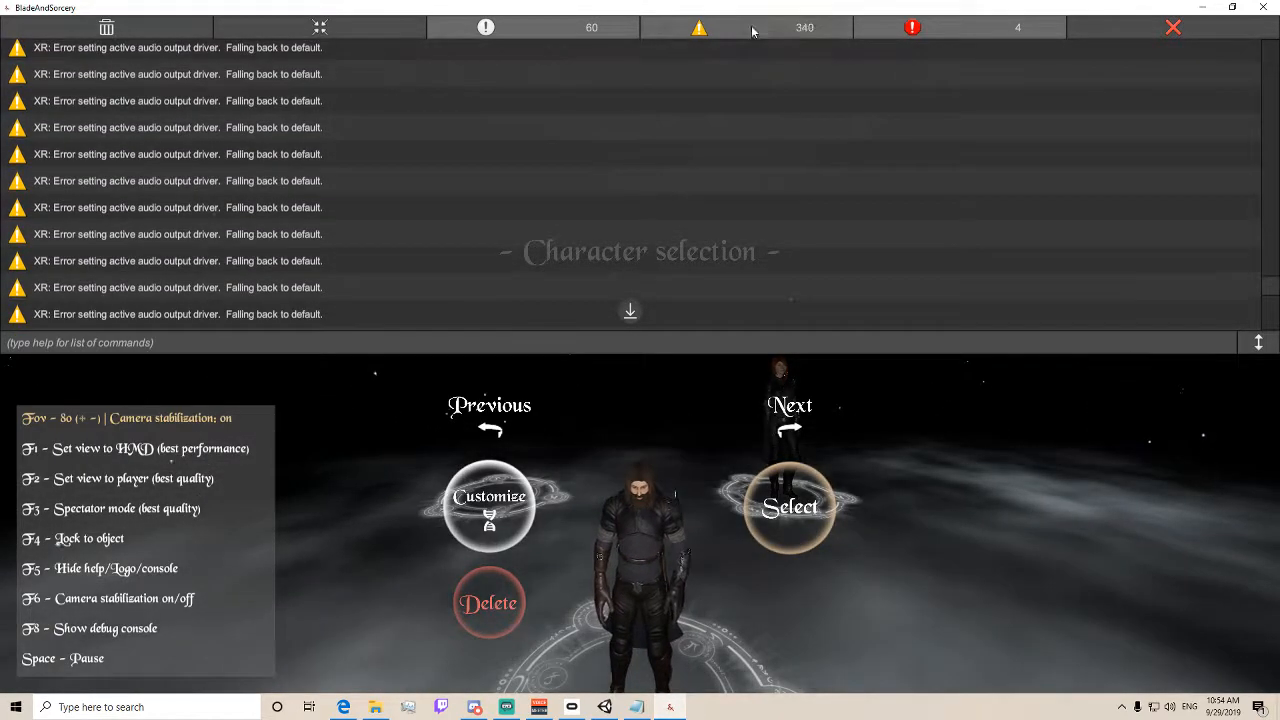
{"action": "left_click", "coordinate": [753, 32]}
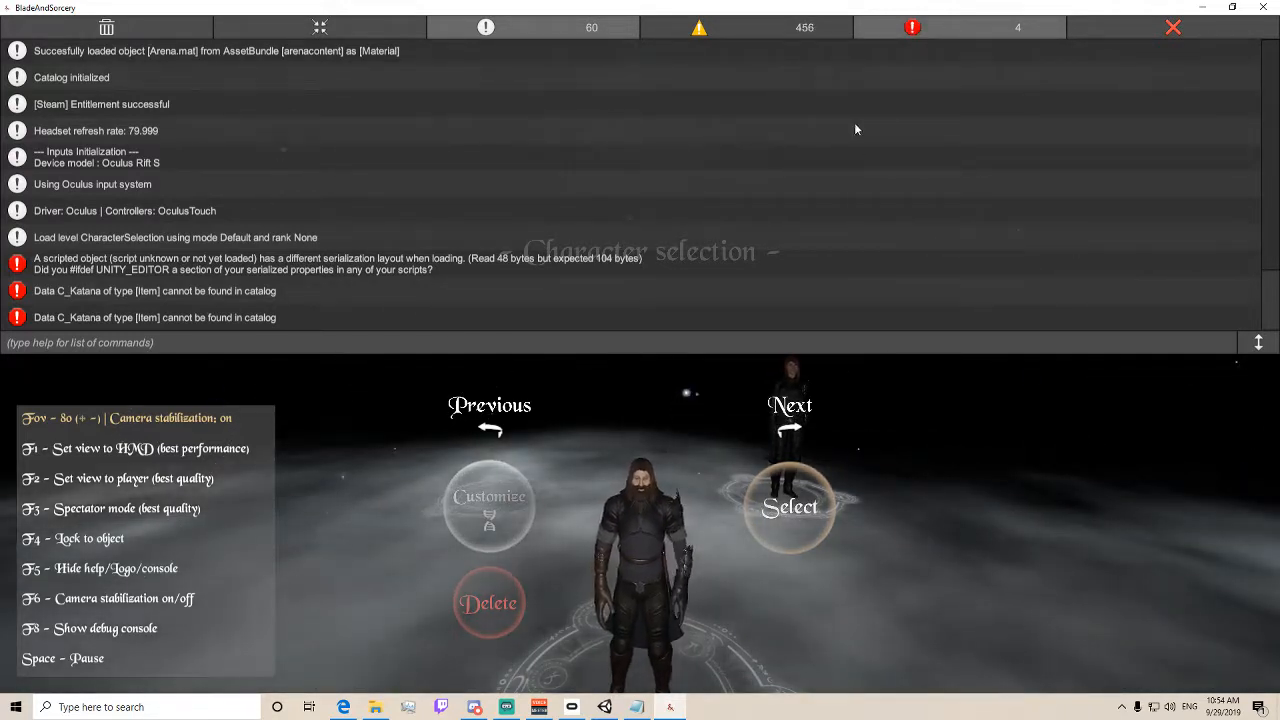
{"action": "left_click", "coordinate": [784, 32]}
{"action": "scroll", "coordinate": [525, 145], "scroll_direction": "down", "scroll_amount": 2}
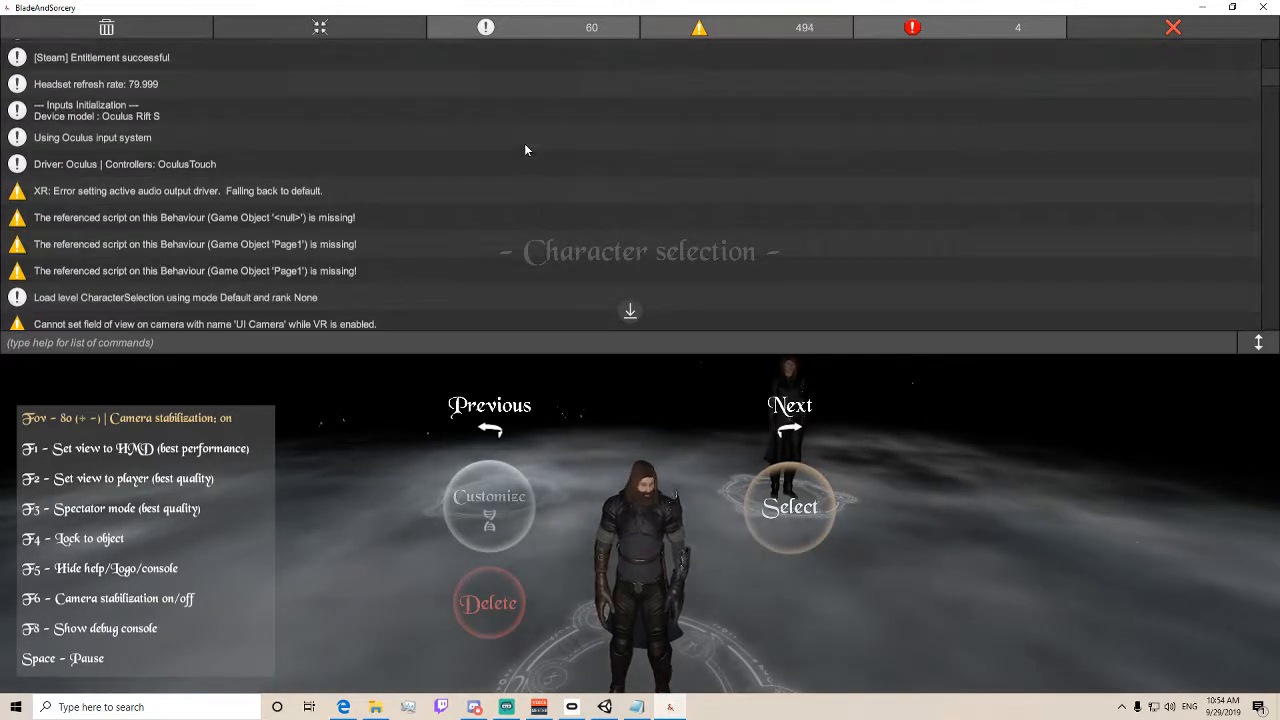
- Set the Windows playback device to Headphones (2- Rift S)
{"action": "left_click", "coordinate": [1163, 703]}
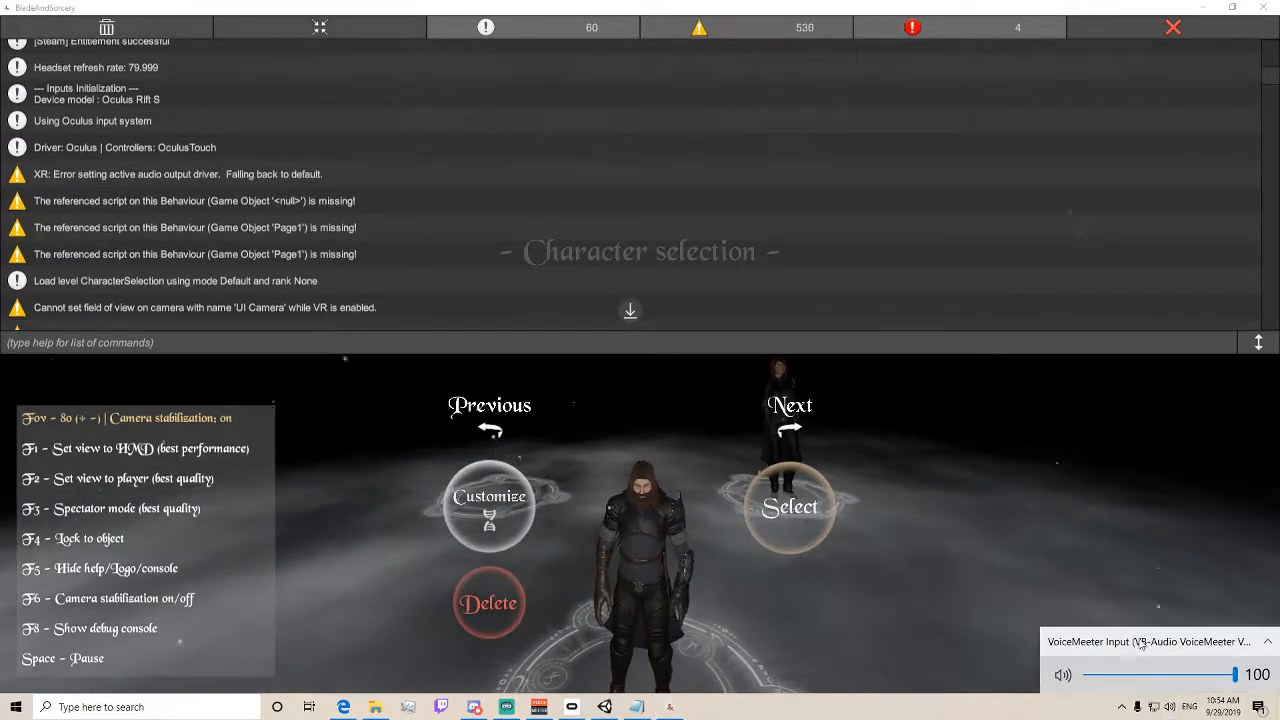
{"action": "left_click", "coordinate": [1120, 642]}
{"action": "scroll", "coordinate": [1108, 601], "scroll_direction": "down", "scroll_amount": 2}
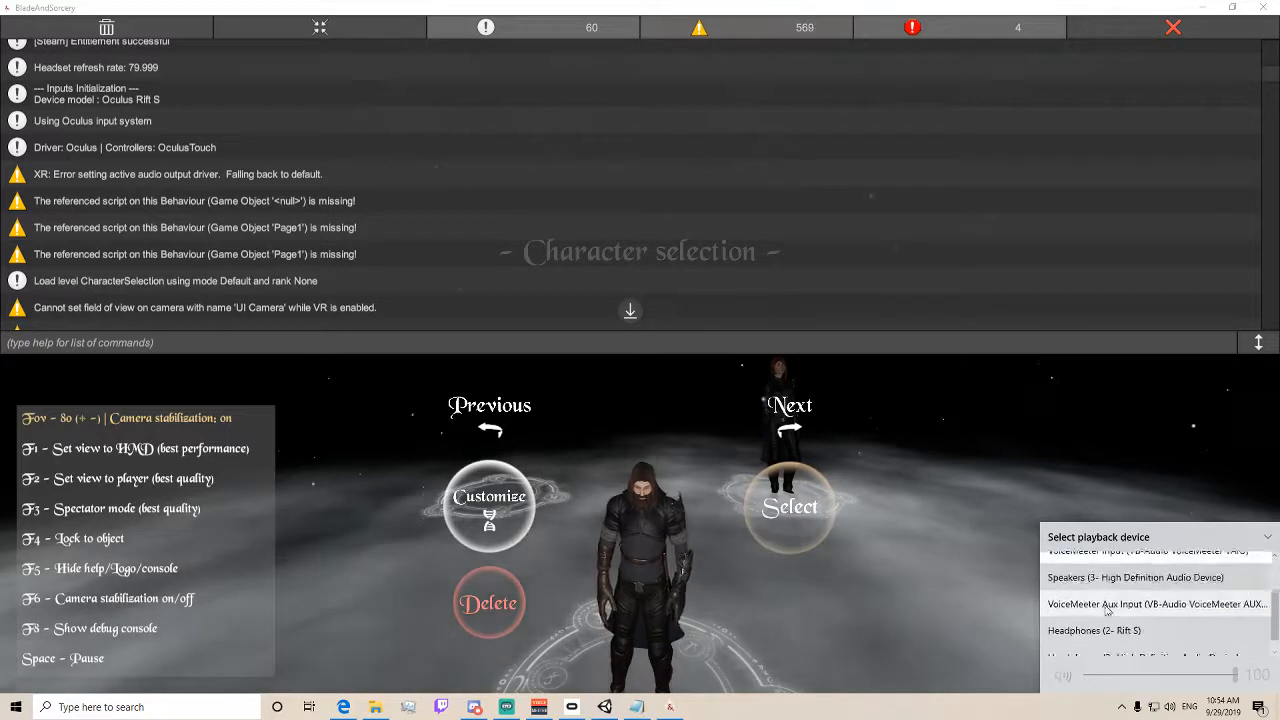
{"action": "left_click", "coordinate": [1100, 606]}
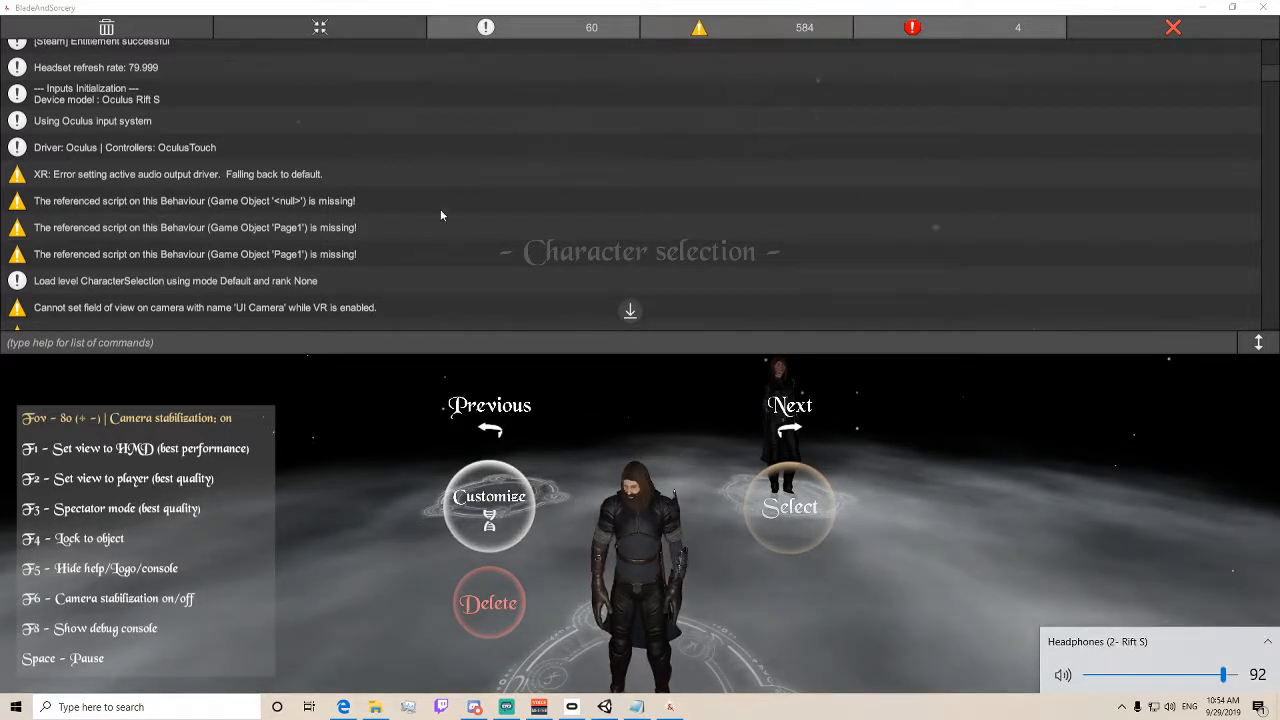
- Filter the debug console down to error entries and examine the errors logged while the game loaded
{"action": "left_click", "coordinate": [749, 28]}
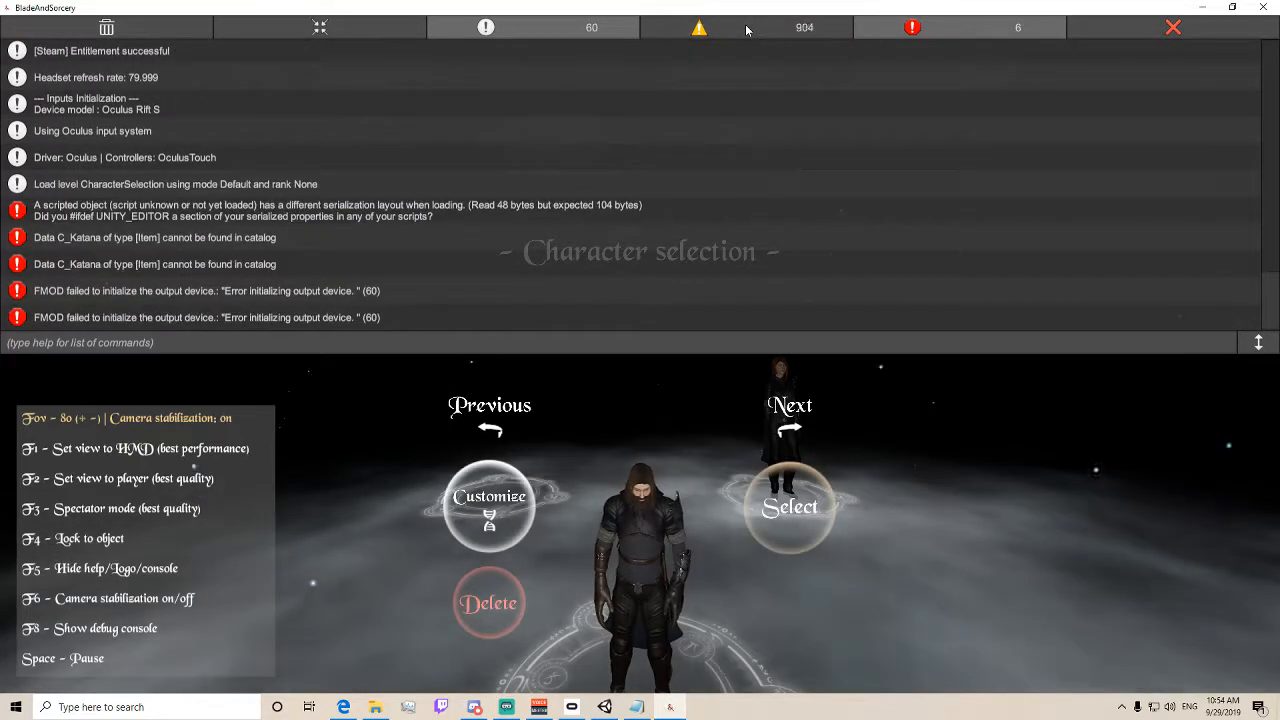
{"action": "left_click", "coordinate": [776, 35]}
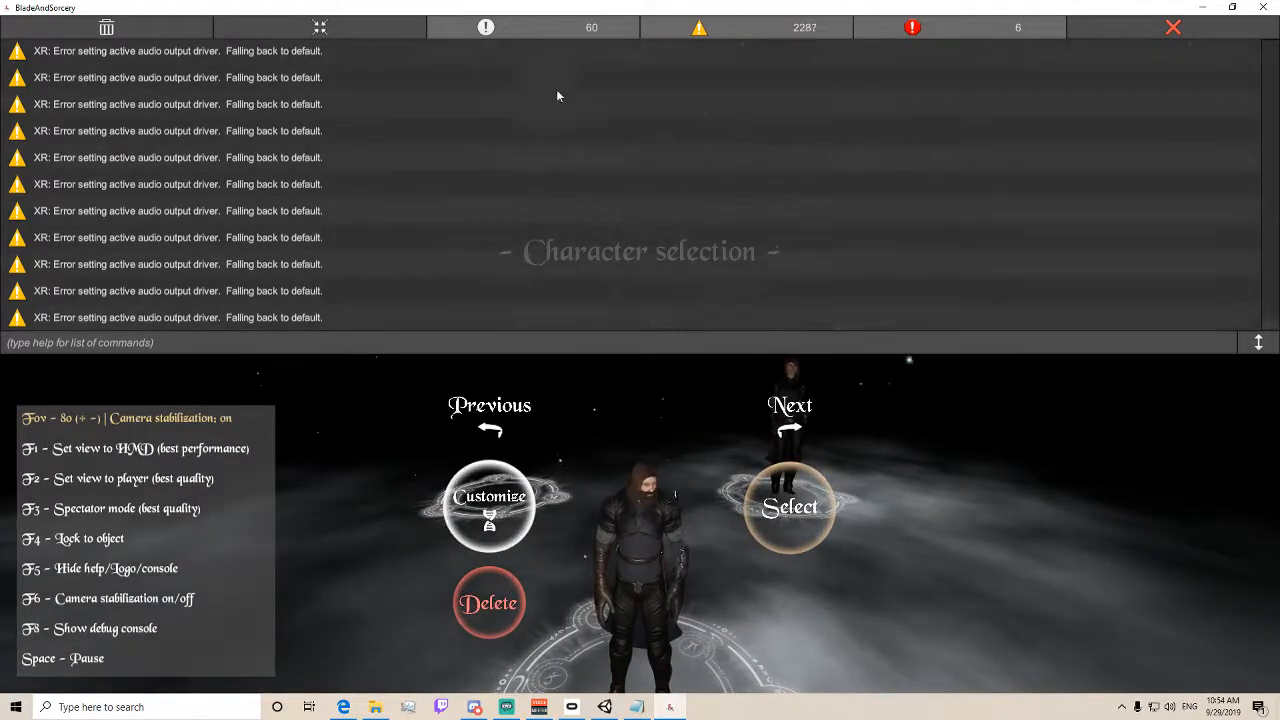
{"action": "left_click", "coordinate": [730, 28]}
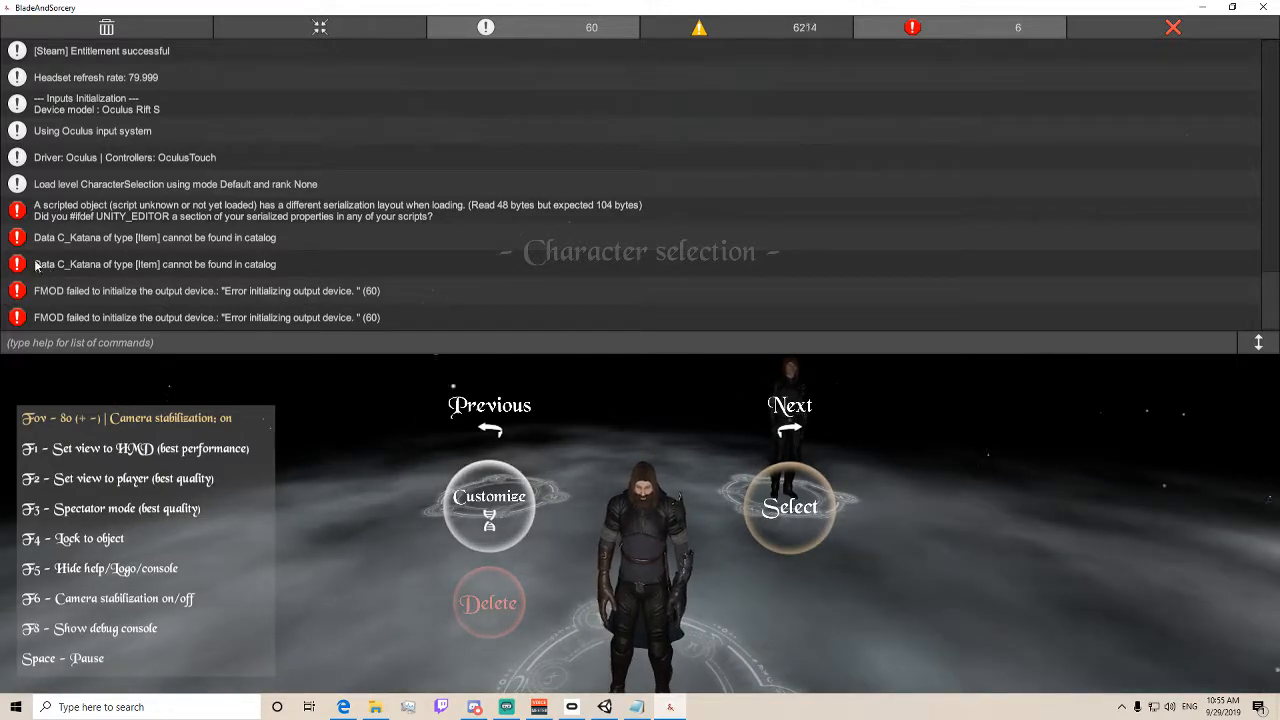
{"action": "scroll", "coordinate": [120, 262], "scroll_direction": "up", "scroll_amount": 5}
{"action": "scroll", "coordinate": [160, 259], "scroll_direction": "up", "scroll_amount": 4}
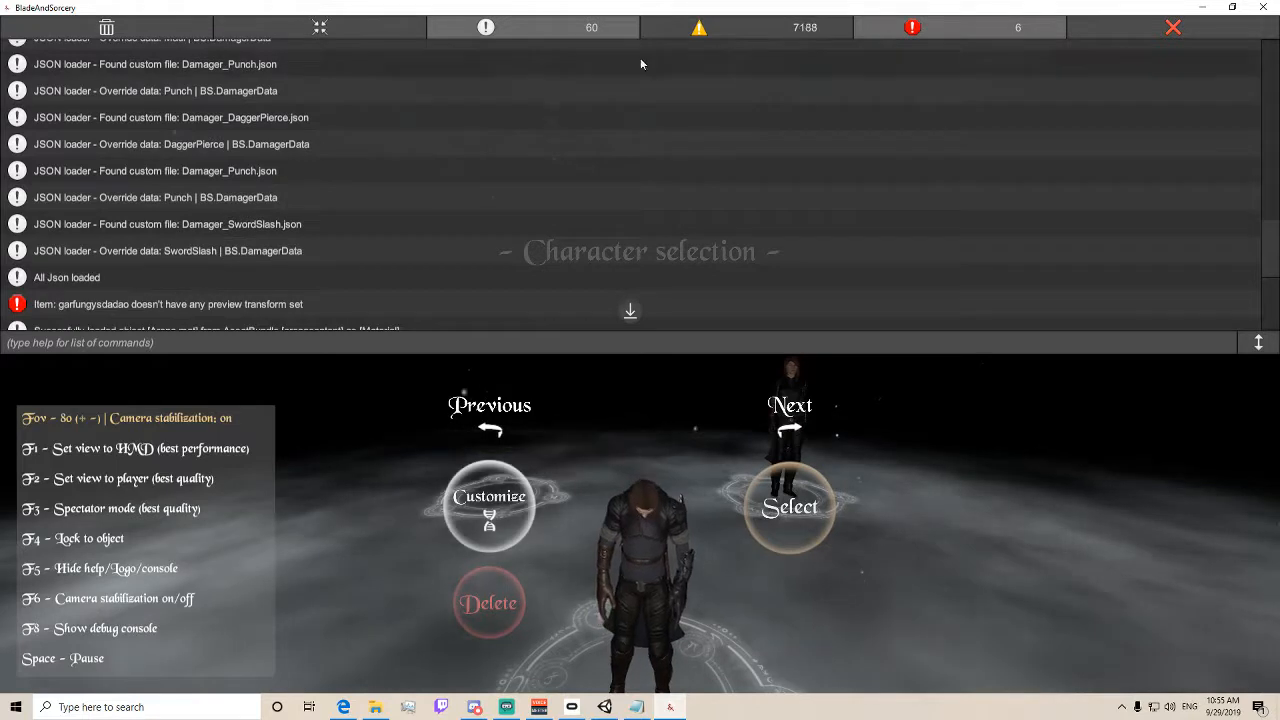
{"action": "left_click", "coordinate": [590, 28]}
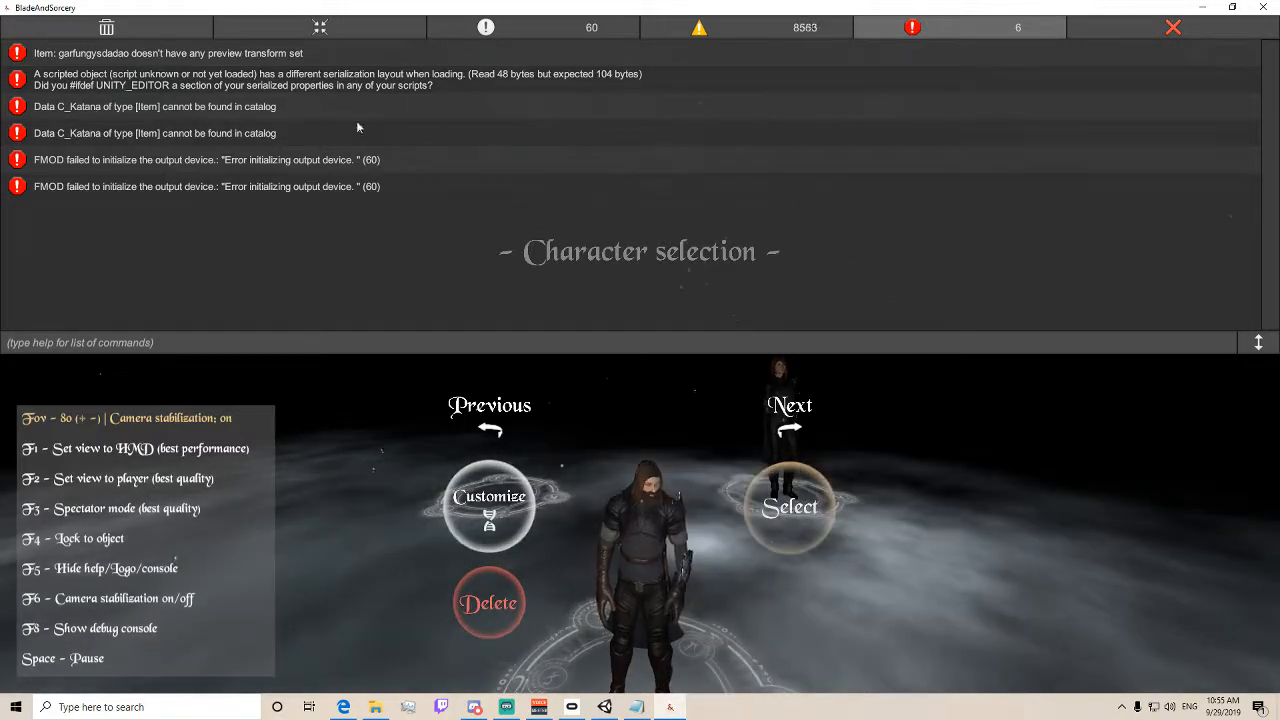
- Show only info messages, check the JSON loader entries for the Hamarr item and its damagers, and close the debug console
{"action": "left_click", "coordinate": [901, 36]}
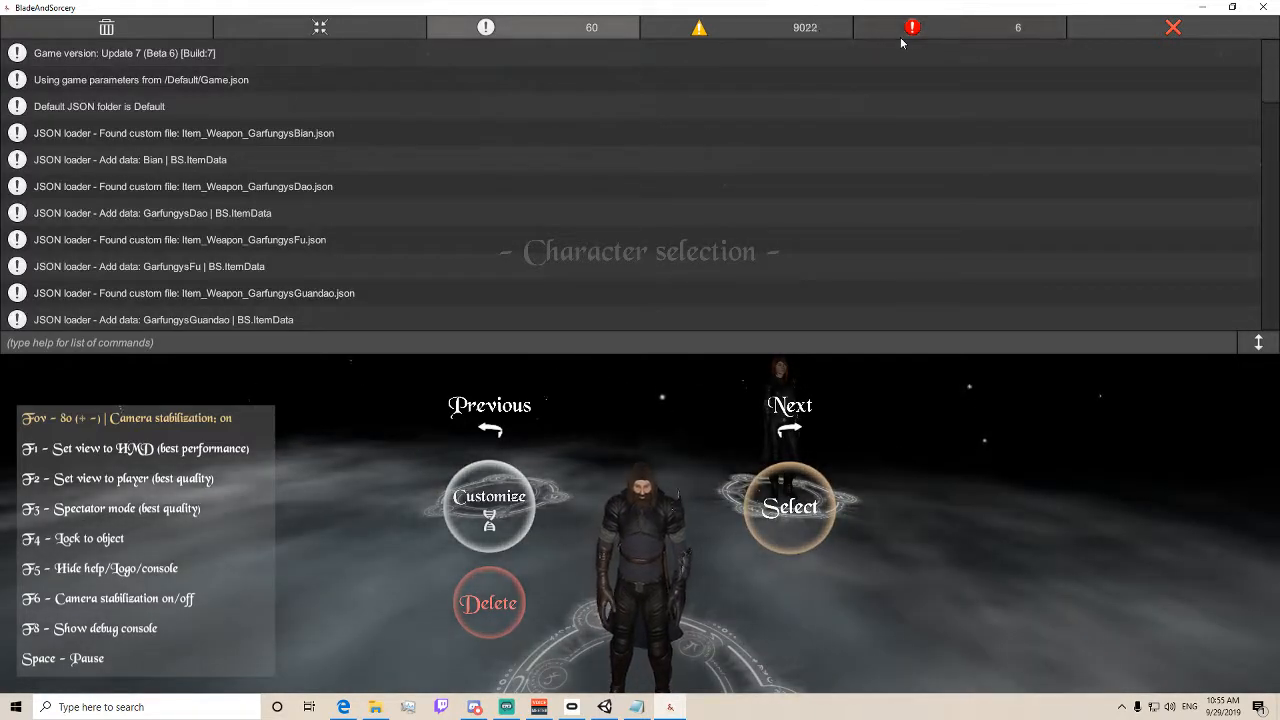
{"action": "scroll", "coordinate": [320, 134], "scroll_direction": "down", "scroll_amount": 1}
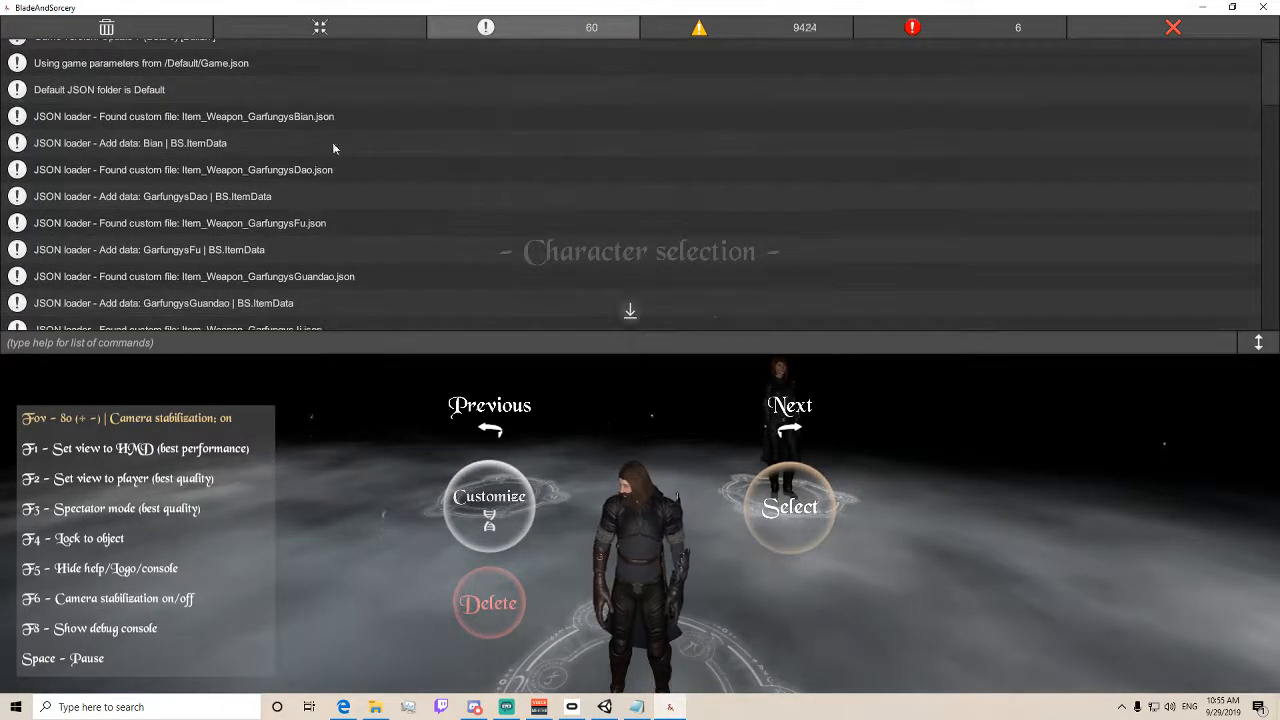
{"action": "left_click_drag", "start_coordinate": [1263, 65], "coordinate": [1221, 230]}
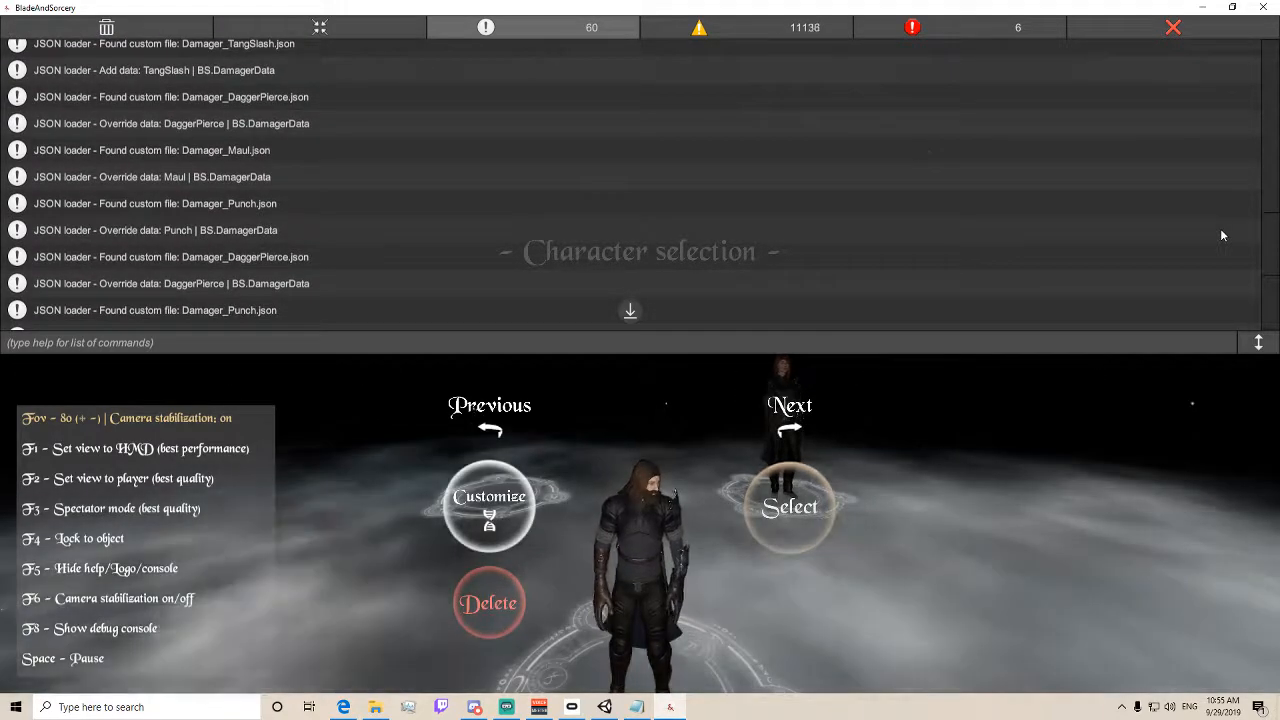
{"action": "scroll", "coordinate": [1219, 224], "scroll_direction": "up", "scroll_amount": 1}
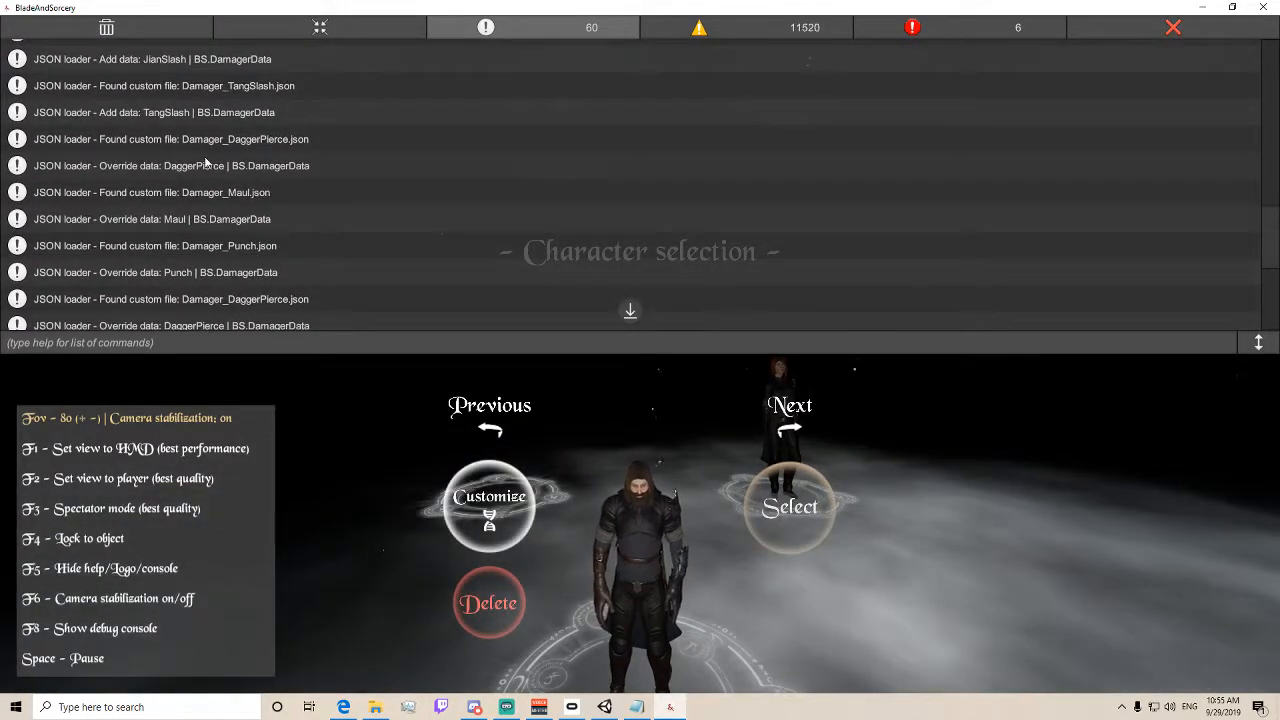
{"action": "scroll", "coordinate": [206, 163], "scroll_direction": "up", "scroll_amount": 4}
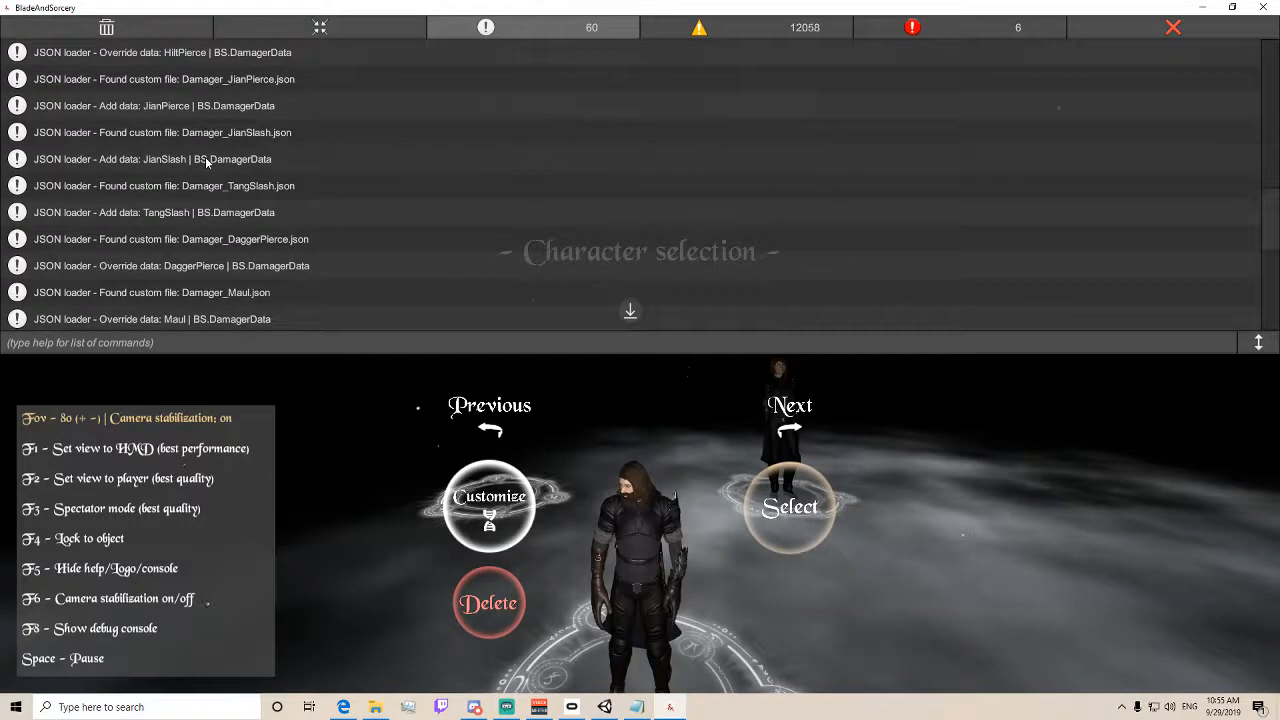
{"action": "scroll", "coordinate": [206, 163], "scroll_direction": "up", "scroll_amount": 3}
{"action": "scroll", "coordinate": [296, 75], "scroll_direction": "up", "scroll_amount": 4}
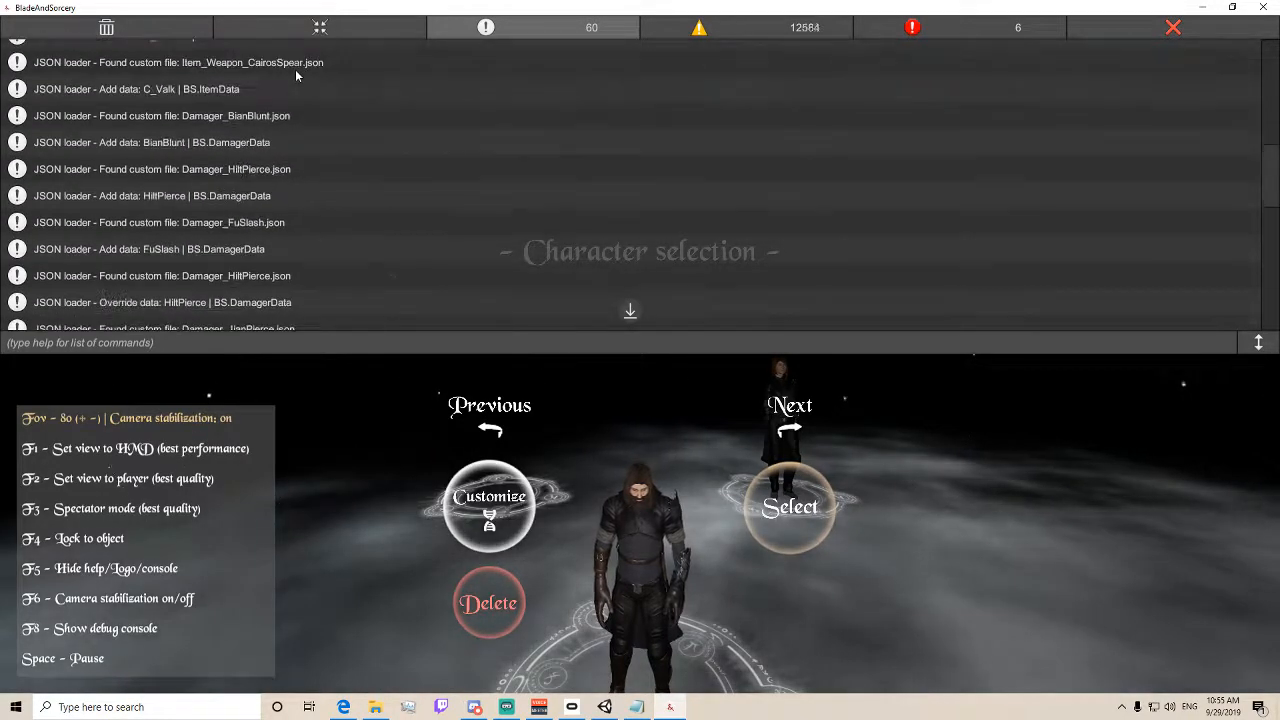
{"action": "scroll", "coordinate": [296, 75], "scroll_direction": "up", "scroll_amount": 1}
{"action": "scroll", "coordinate": [280, 100], "scroll_direction": "up", "scroll_amount": 1}
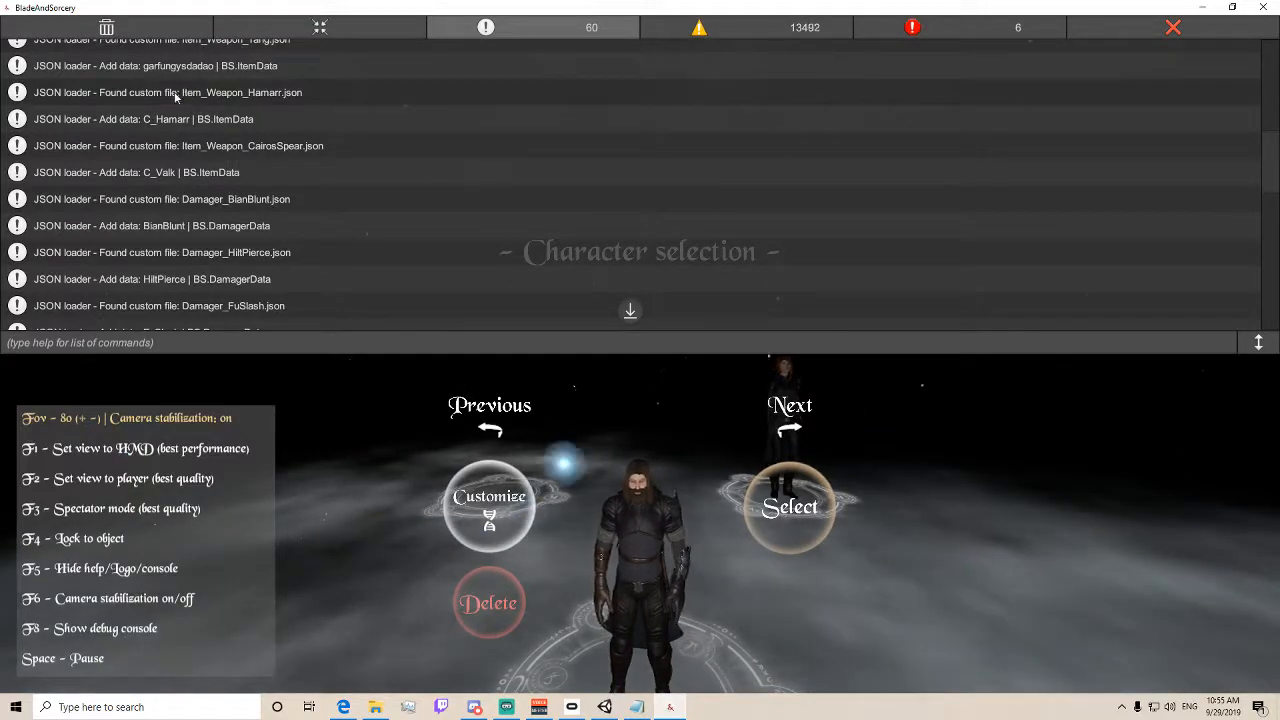
{"action": "scroll", "coordinate": [175, 95], "scroll_direction": "up", "scroll_amount": 1}
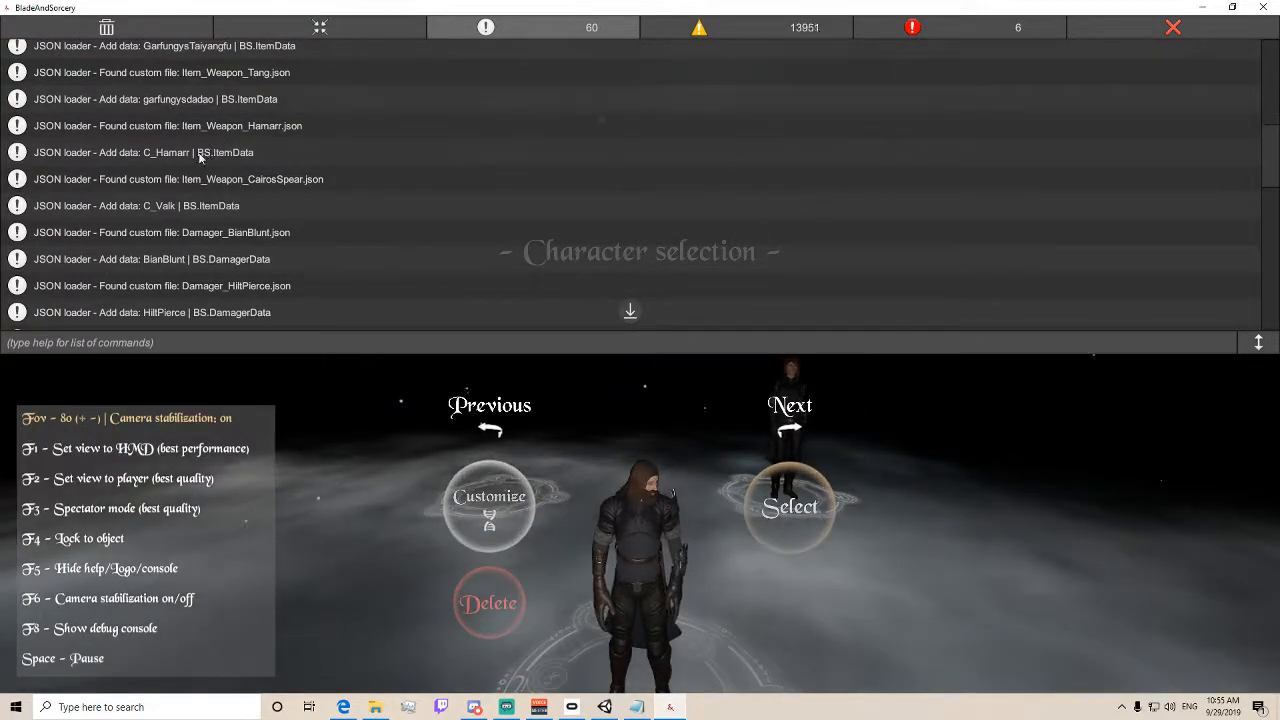
{"action": "scroll", "coordinate": [200, 157], "scroll_direction": "down", "scroll_amount": 3}
{"action": "left_click_drag", "start_coordinate": [1262, 191], "coordinate": [1259, 322]}
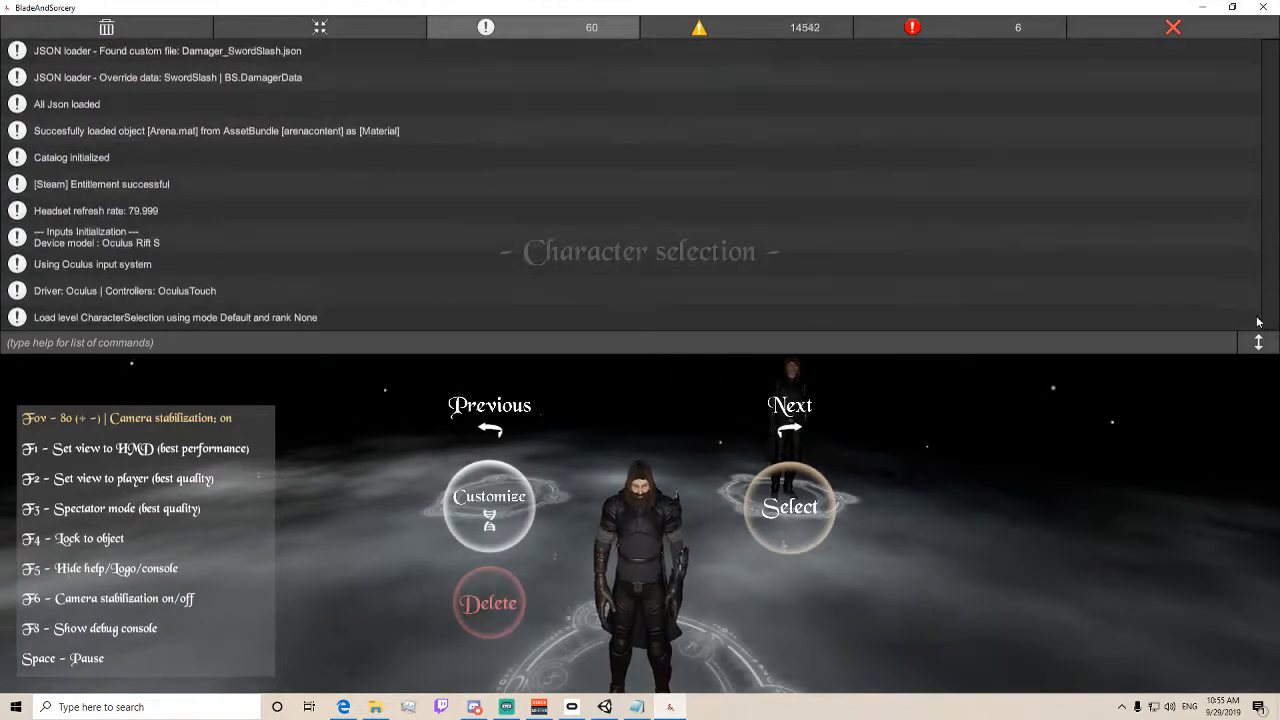
{"action": "left_click", "coordinate": [1173, 27]}
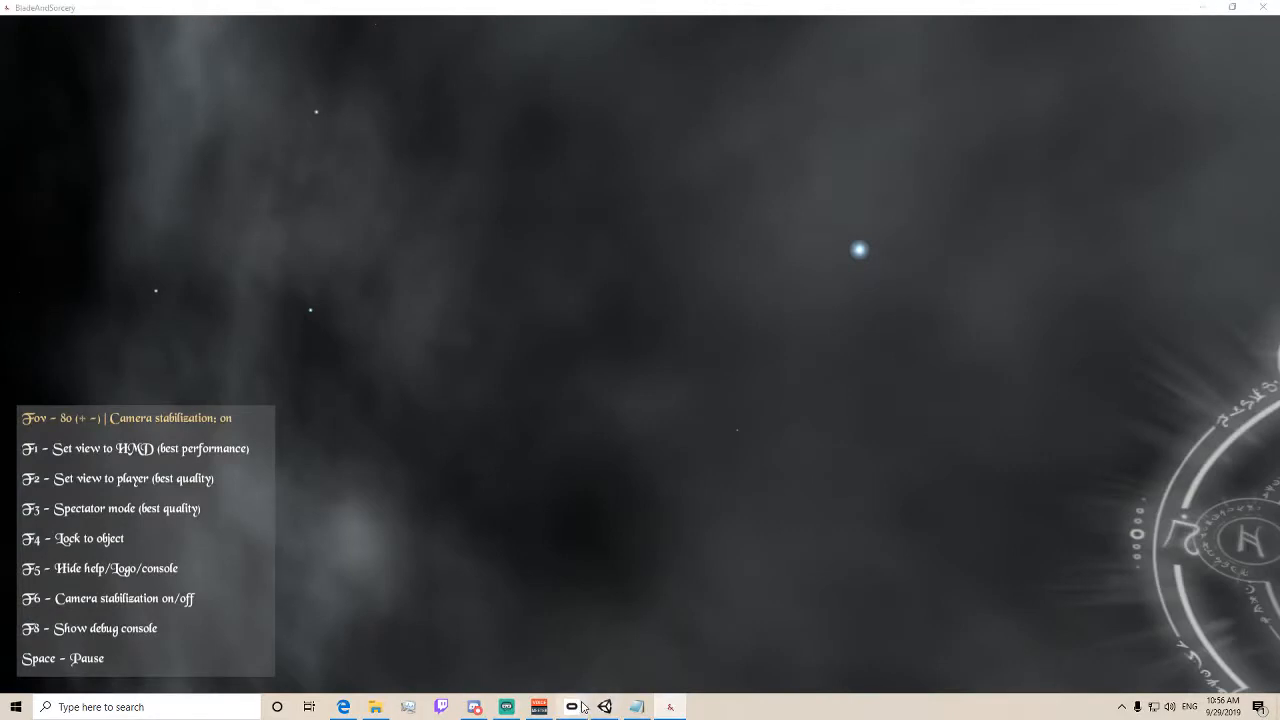
- Check the connection status of the Rift S headset and Touch controllers in the Oculus app, and close its window
{"action": "left_click", "coordinate": [581, 706]}
{"action": "left_click", "coordinate": [195, 192]}
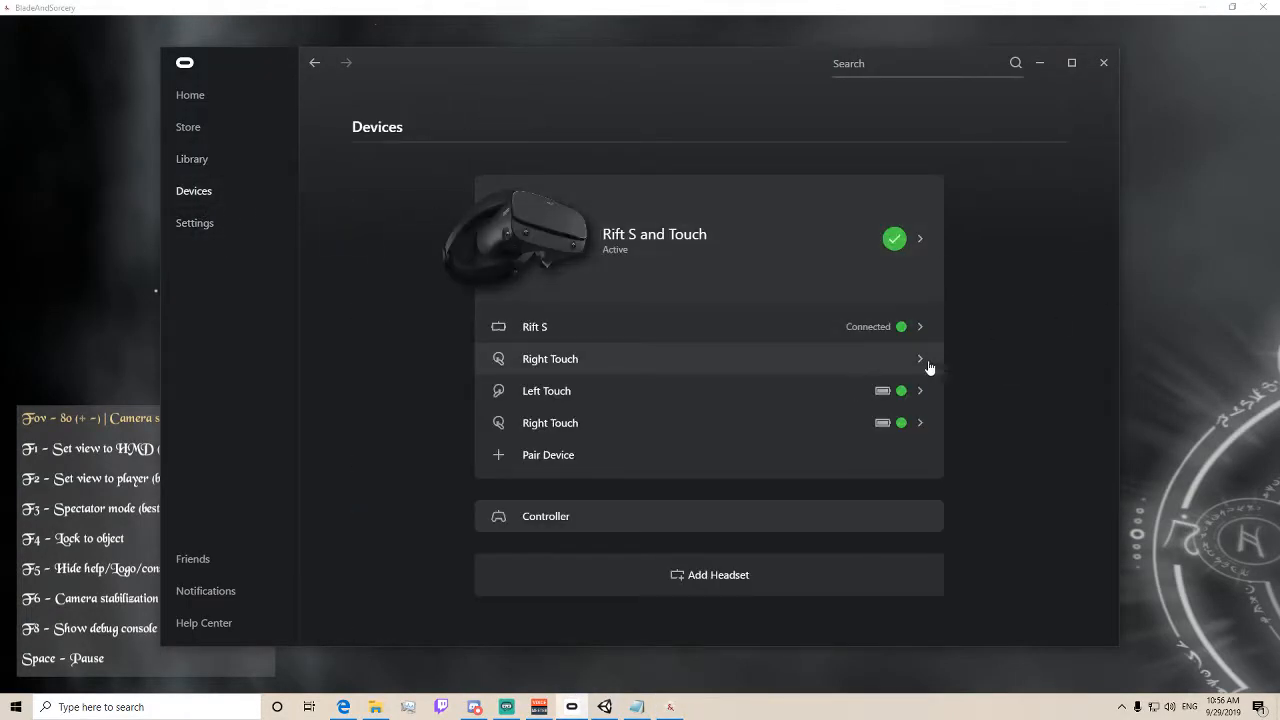
{"action": "left_click", "coordinate": [60, 313]}
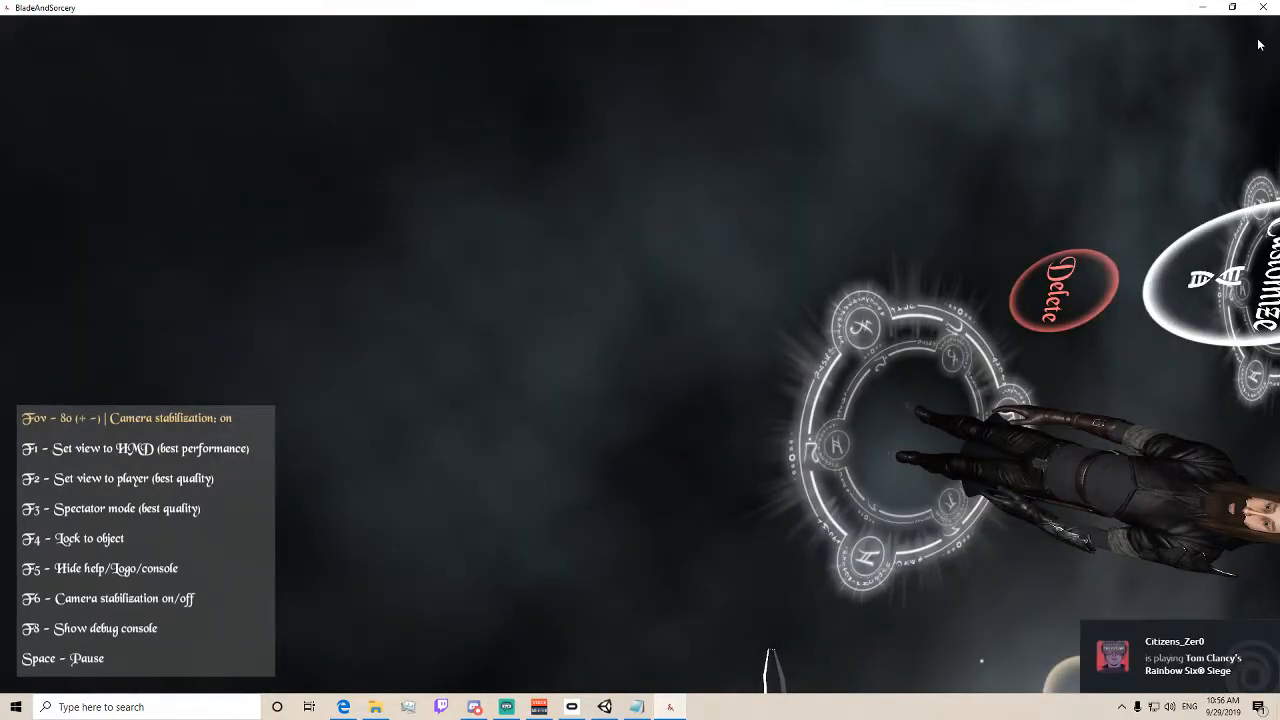
{"action": "left_click", "coordinate": [566, 707]}
{"action": "left_click", "coordinate": [1104, 62]}
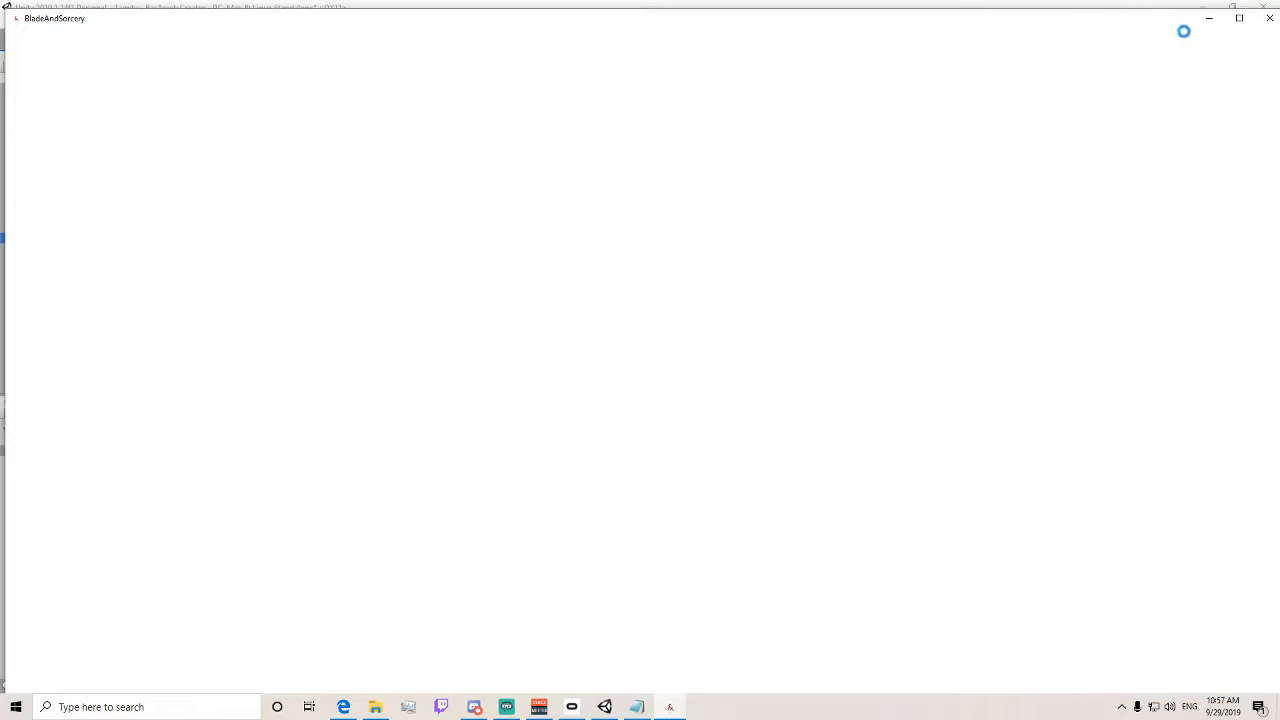
- Maximize the Blade and Sorcery window and start playing with the selected bearded character
{"action": "left_click", "coordinate": [1244, 26]}
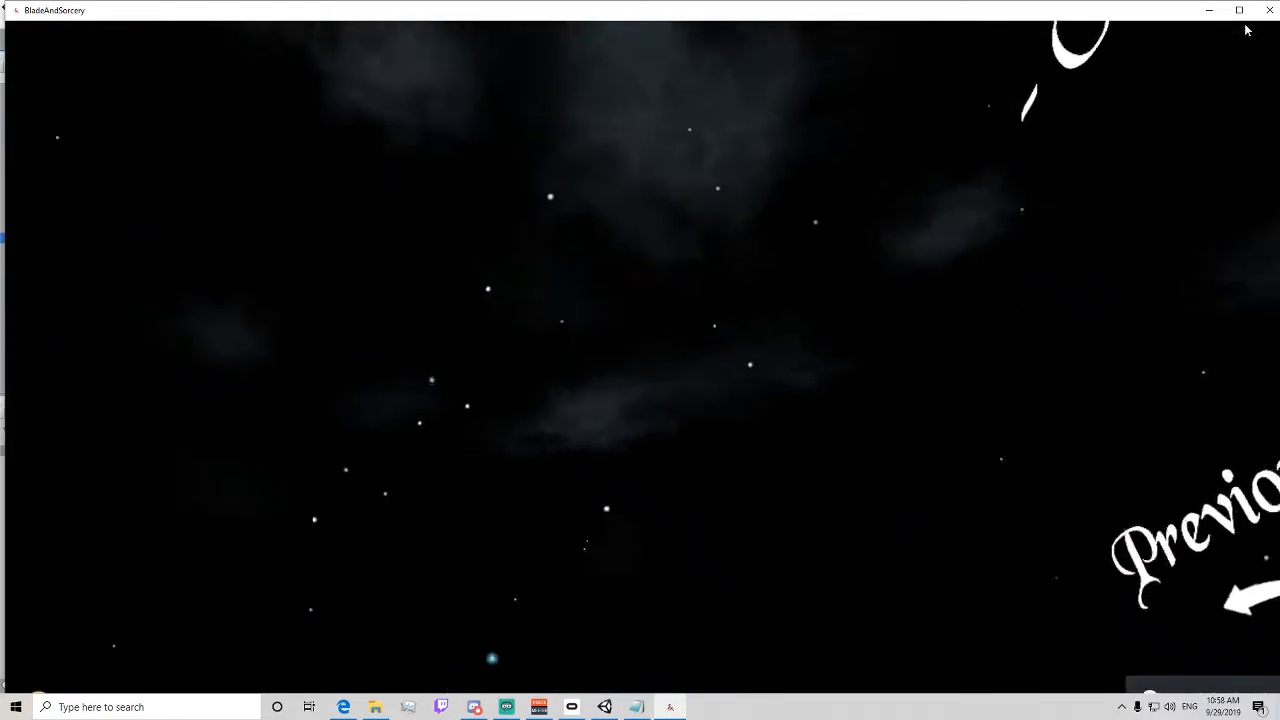
{"action": "left_click", "coordinate": [1239, 10]}
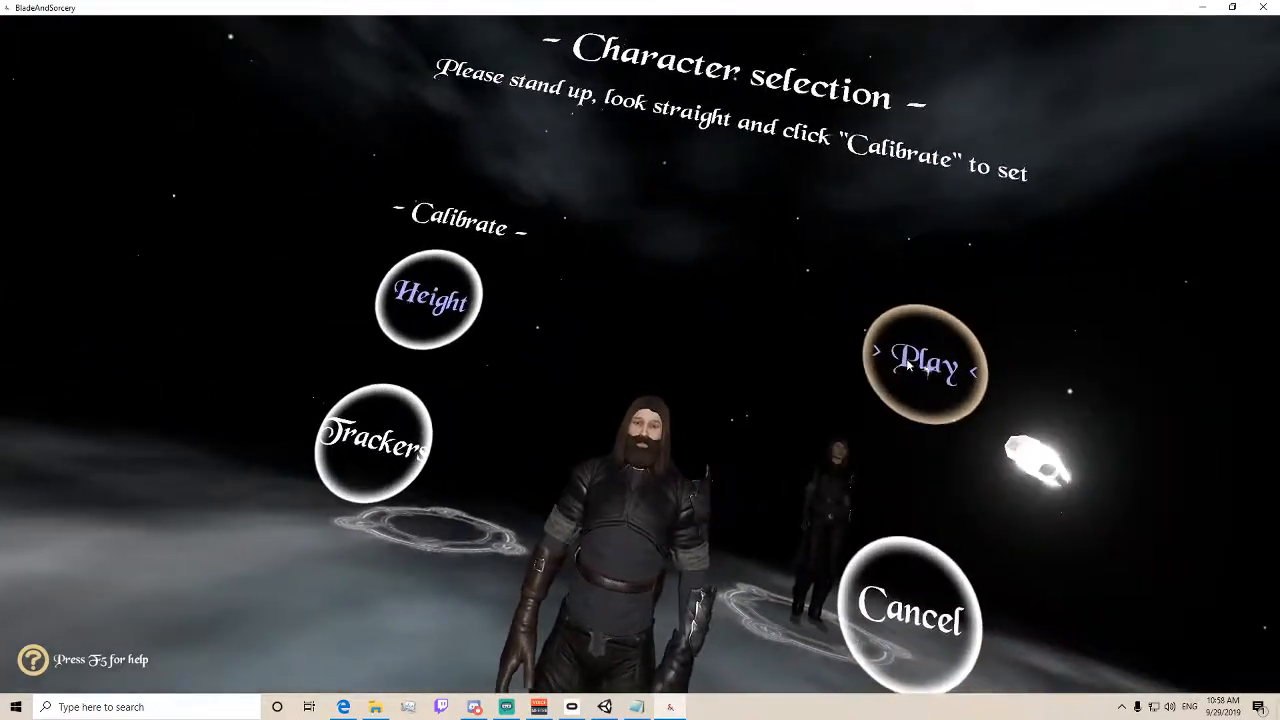
{"action": "left_click", "coordinate": [906, 360]}
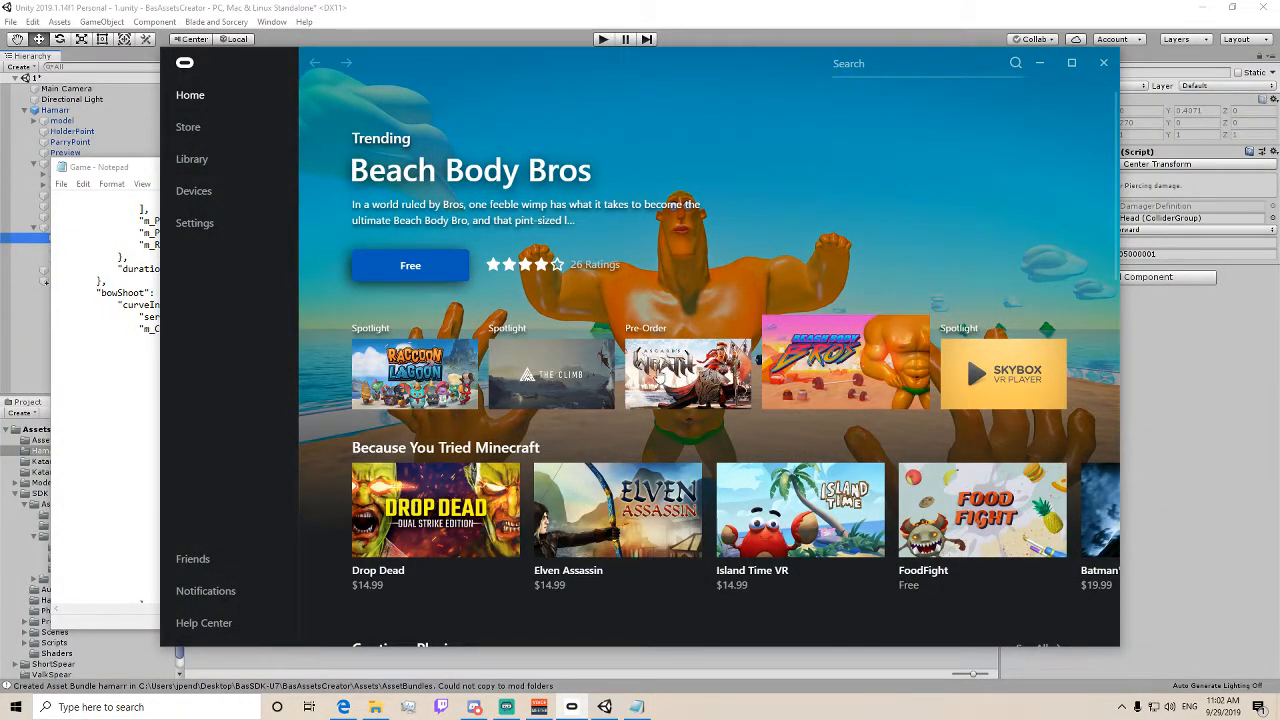
- Switch to Unity and inspect the hammer's ParryPoint, Pierce damager and Handle collider group
{"action": "left_click", "coordinate": [48, 106]}
{"action": "left_click", "coordinate": [70, 142]}
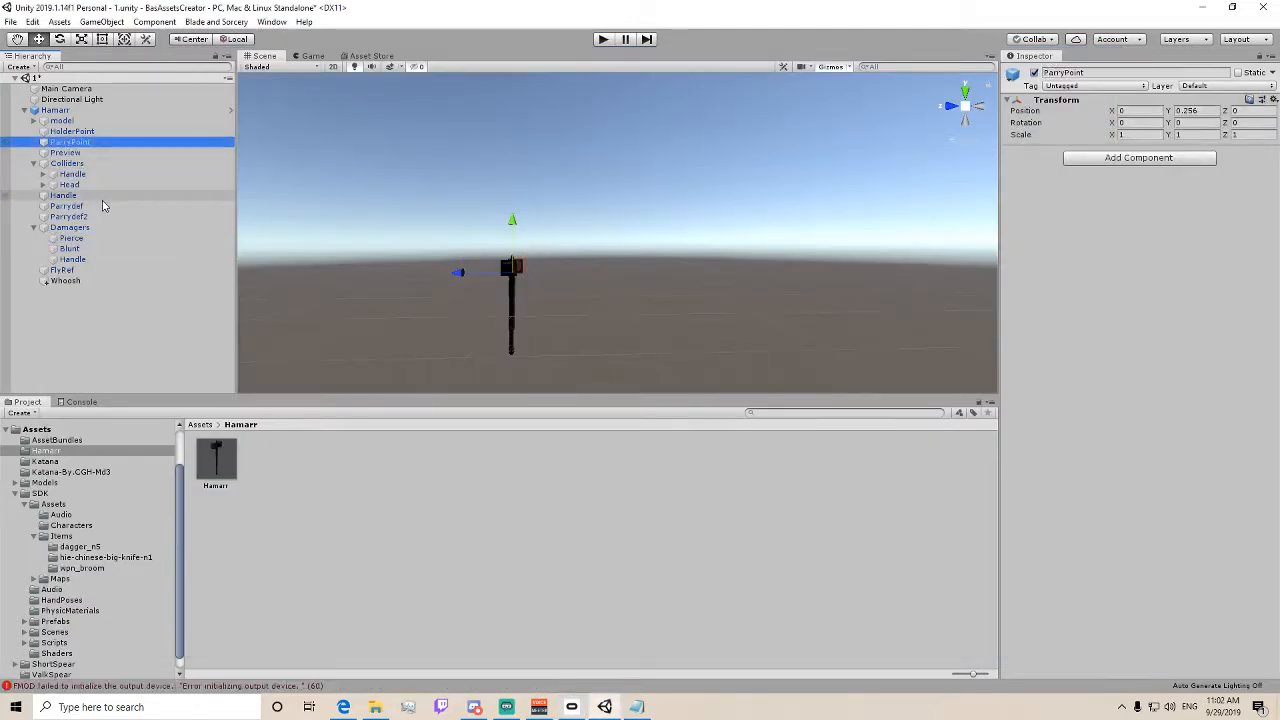
{"action": "left_click", "coordinate": [77, 238]}
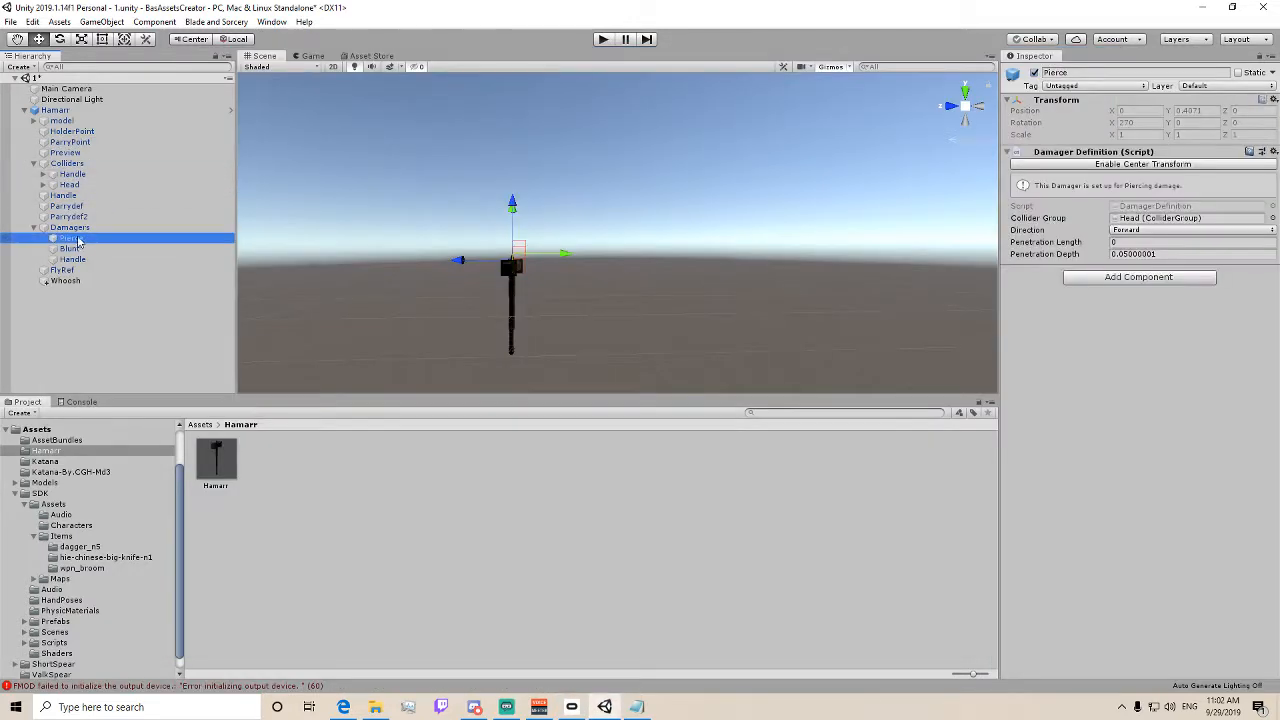
{"action": "left_click", "coordinate": [85, 228]}
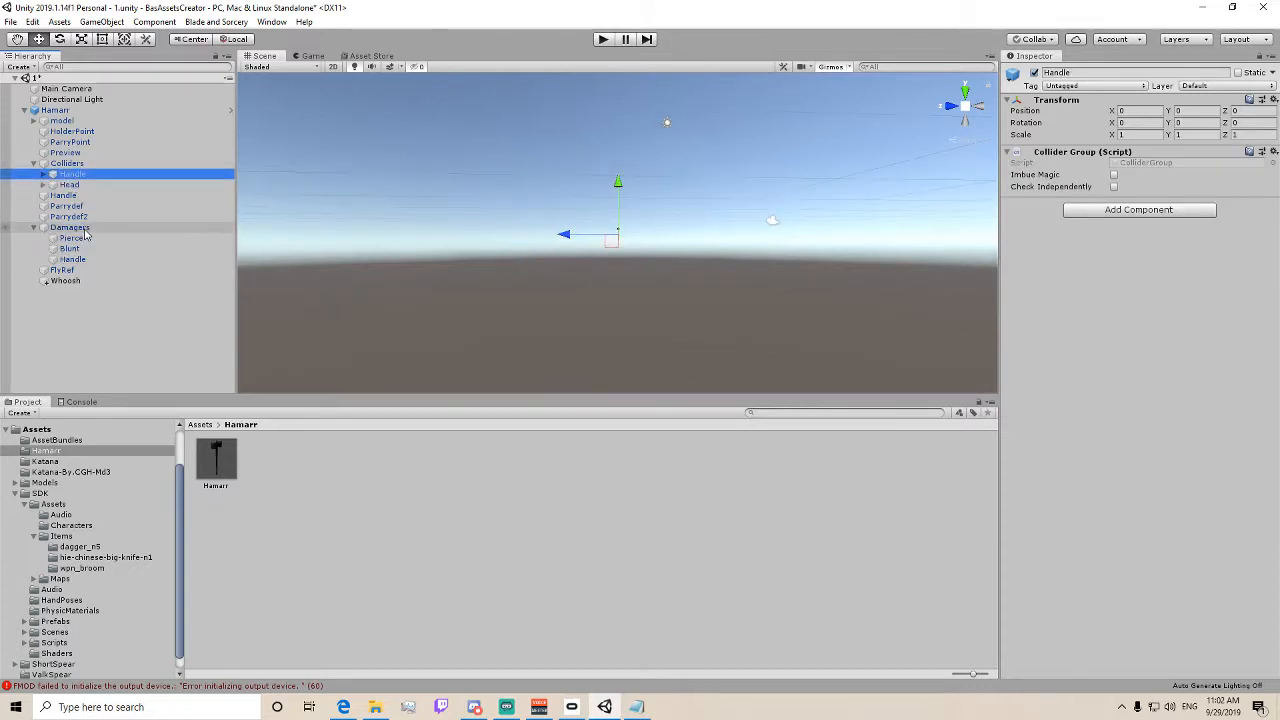
- Set the Reach of the hammer's Handle definition to 0.6
{"action": "left_click", "coordinate": [64, 195]}
{"action": "key", "text": "f"}
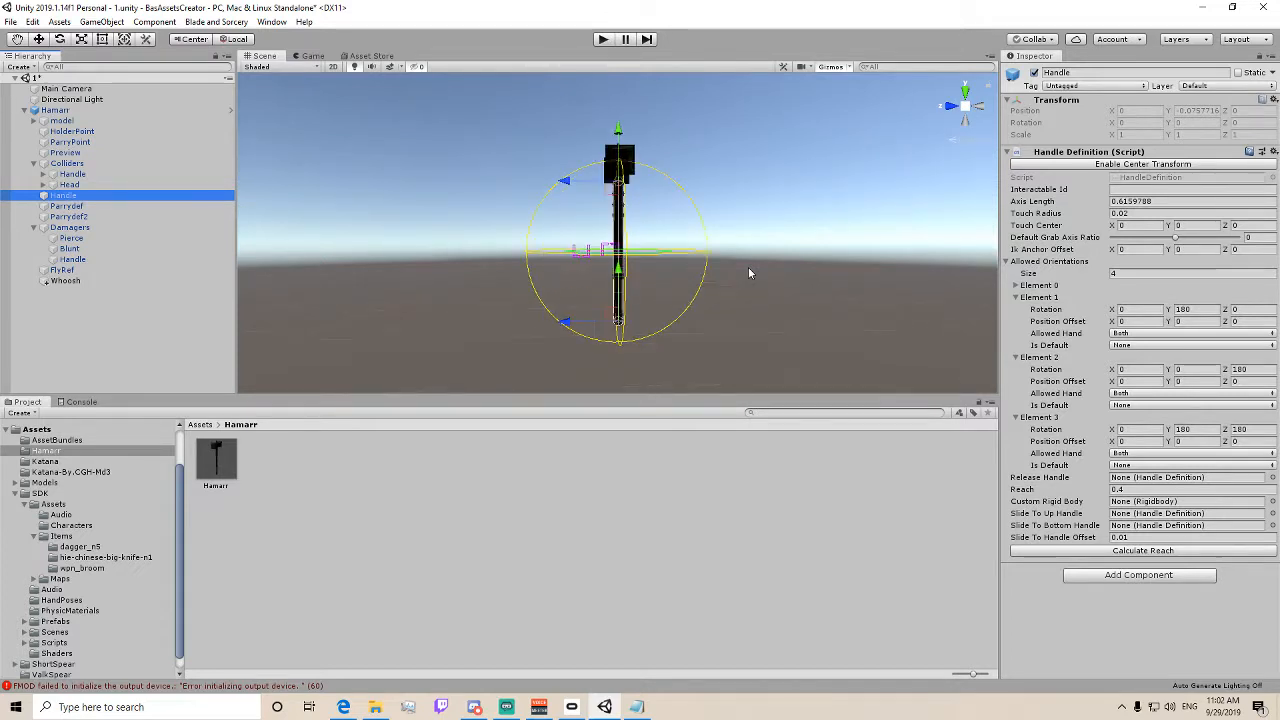
{"action": "right_click_drag", "start_coordinate": [738, 254], "coordinate": [836, 241]}
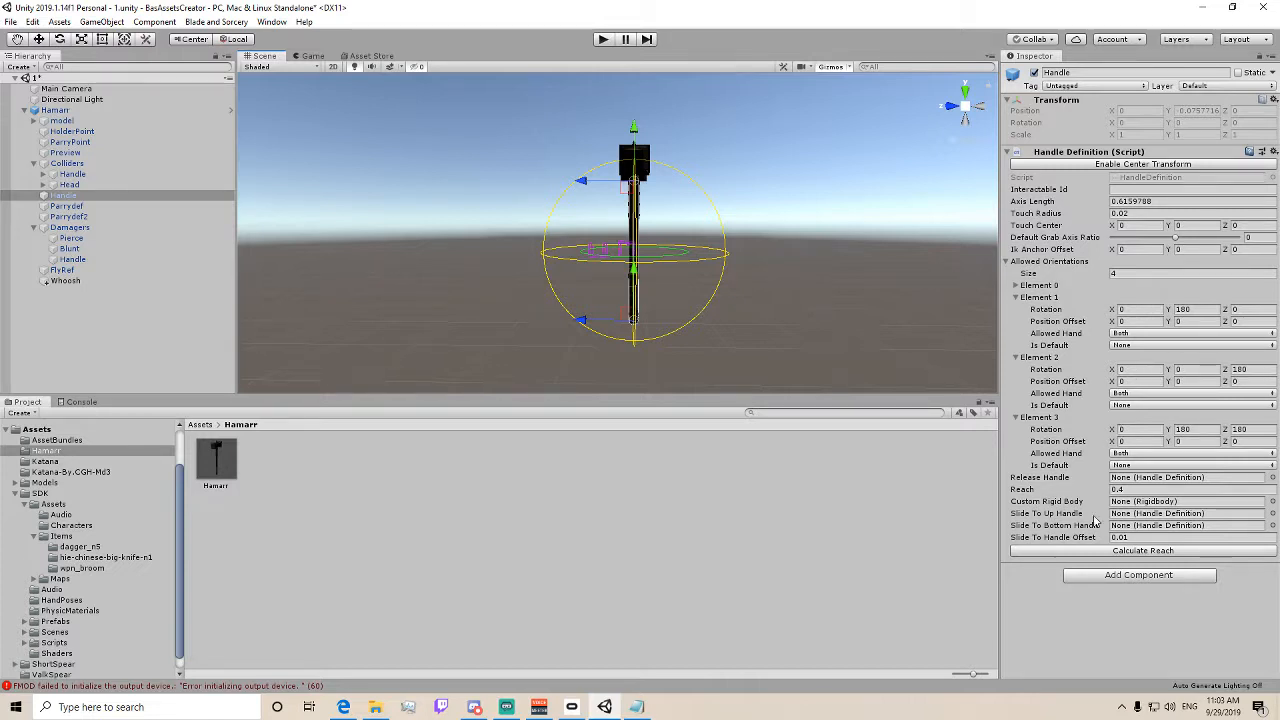
{"action": "left_click", "coordinate": [122, 163]}
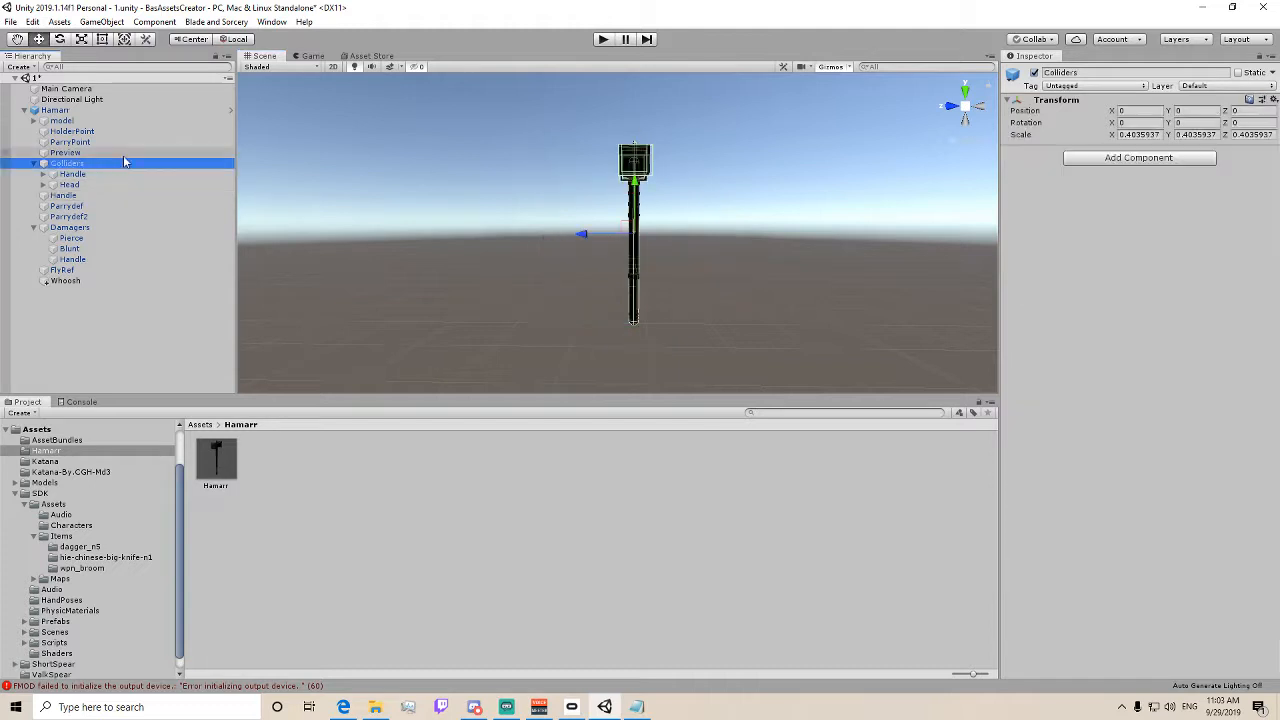
{"action": "left_click", "coordinate": [55, 110]}
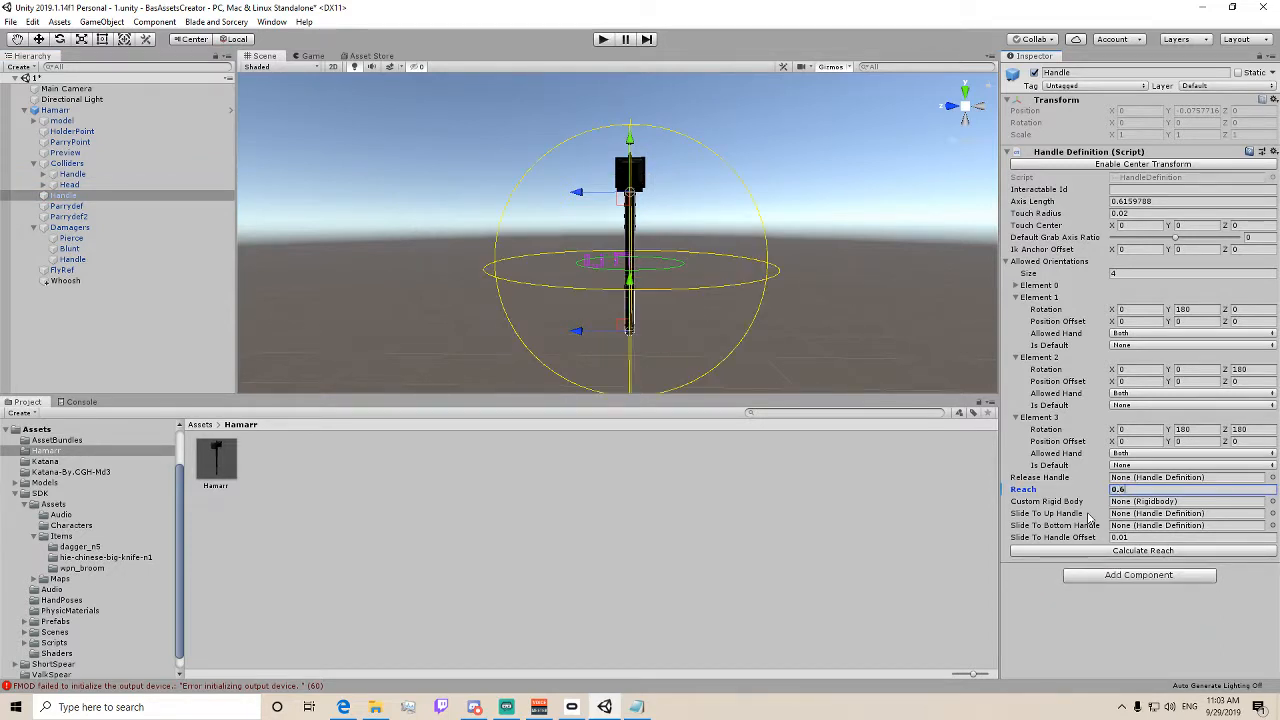
- Examine the Head collider group and the Hamarr root's Rigidbody and Item Definition settings, viewing the hammer from several angles
{"action": "left_click", "coordinate": [72, 185]}
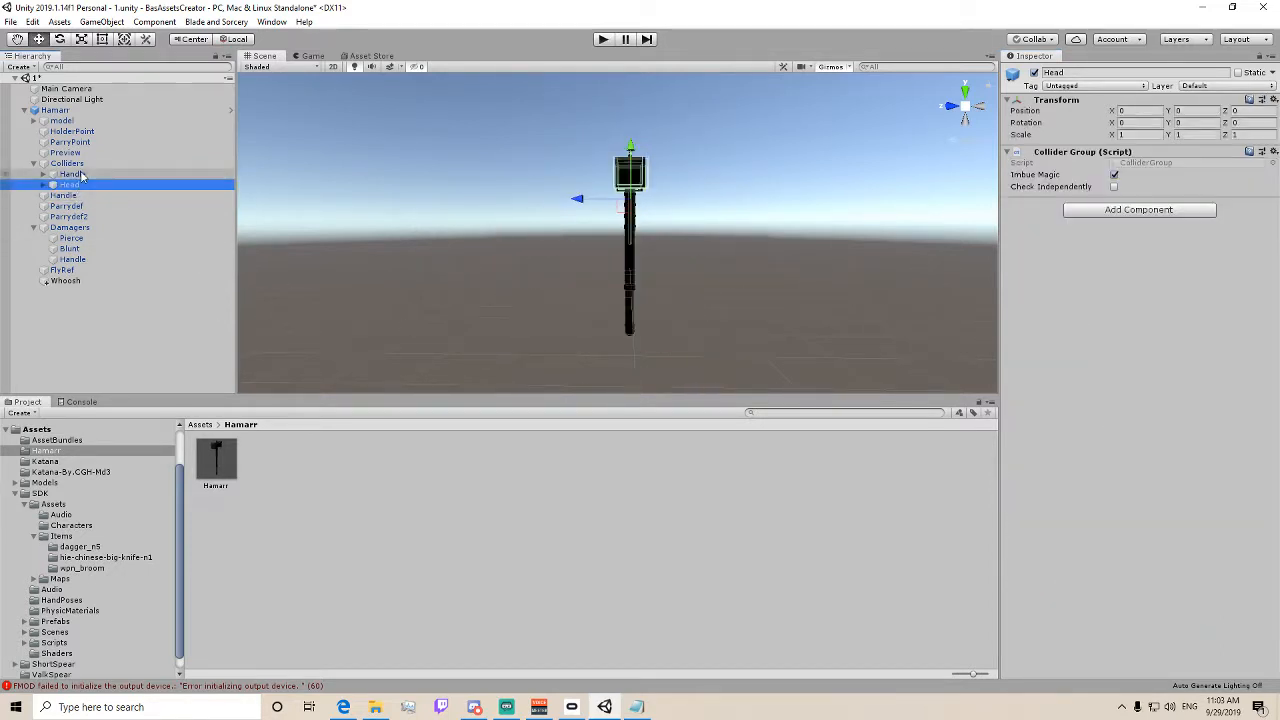
{"action": "left_click", "coordinate": [90, 121]}
{"action": "left_click", "coordinate": [70, 110]}
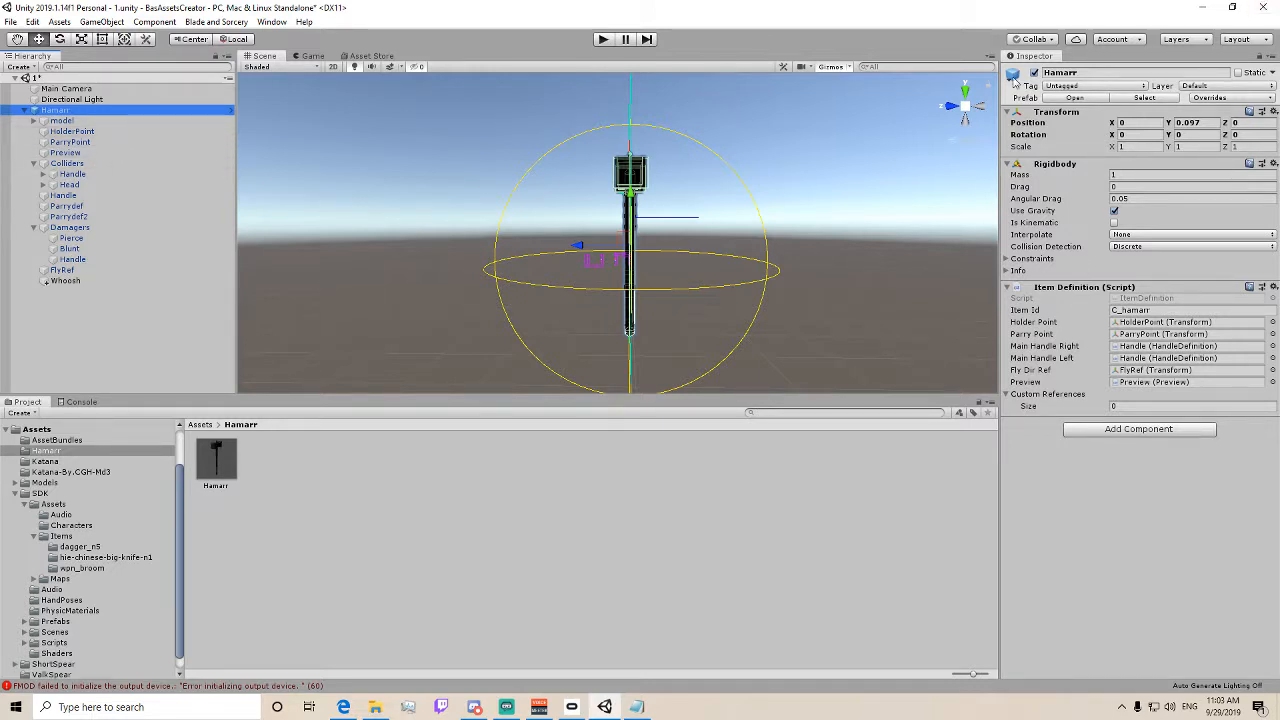
{"action": "right_click", "coordinate": [42, 116]}
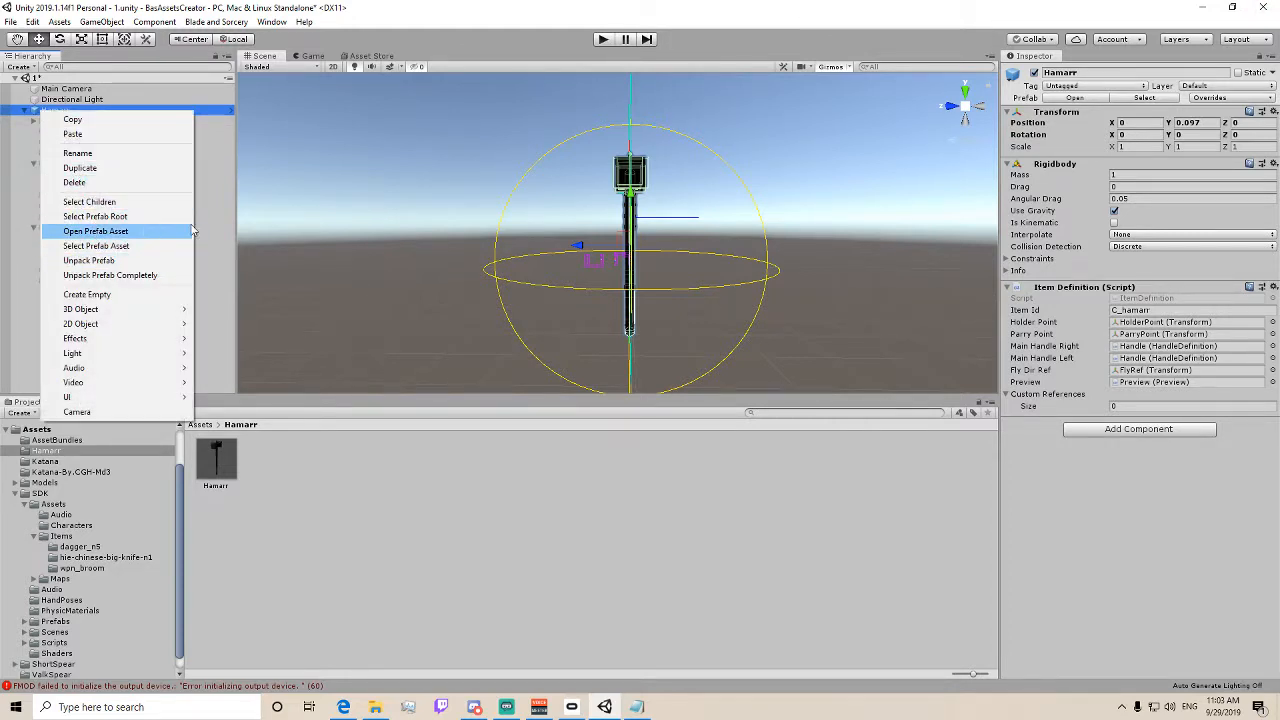
{"action": "left_click", "coordinate": [27, 325]}
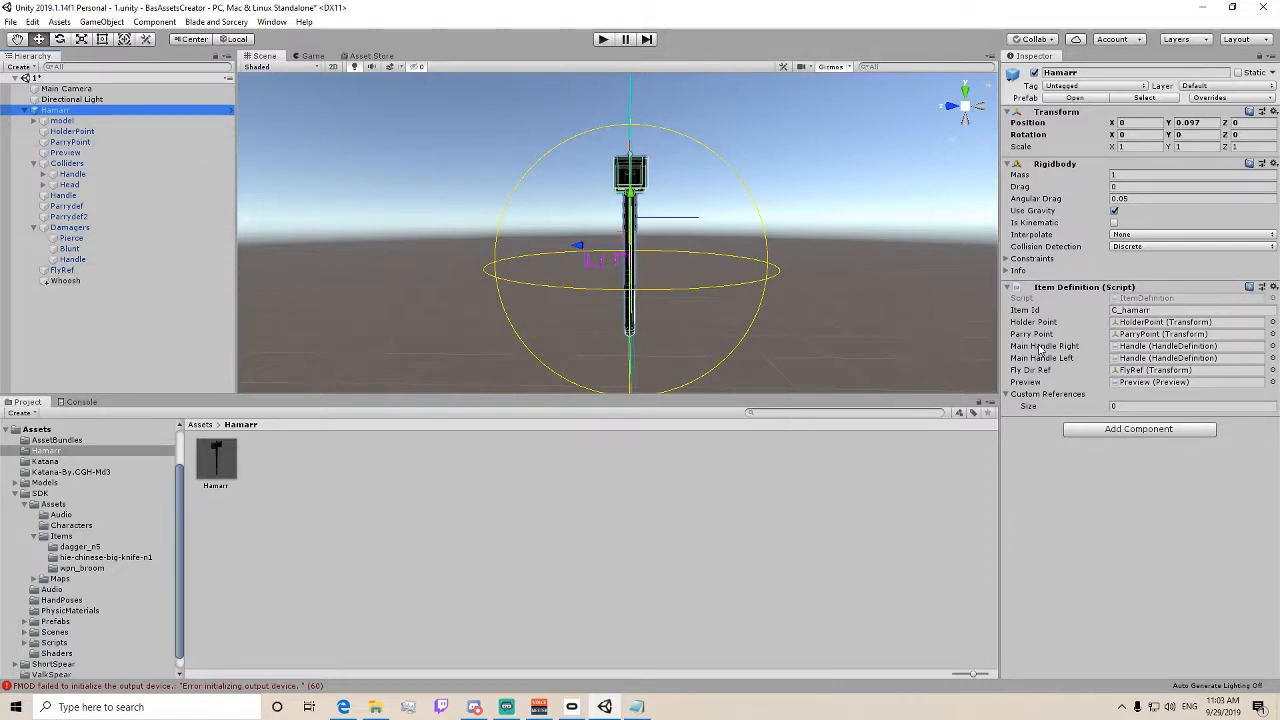
{"action": "left_click", "coordinate": [1030, 396]}
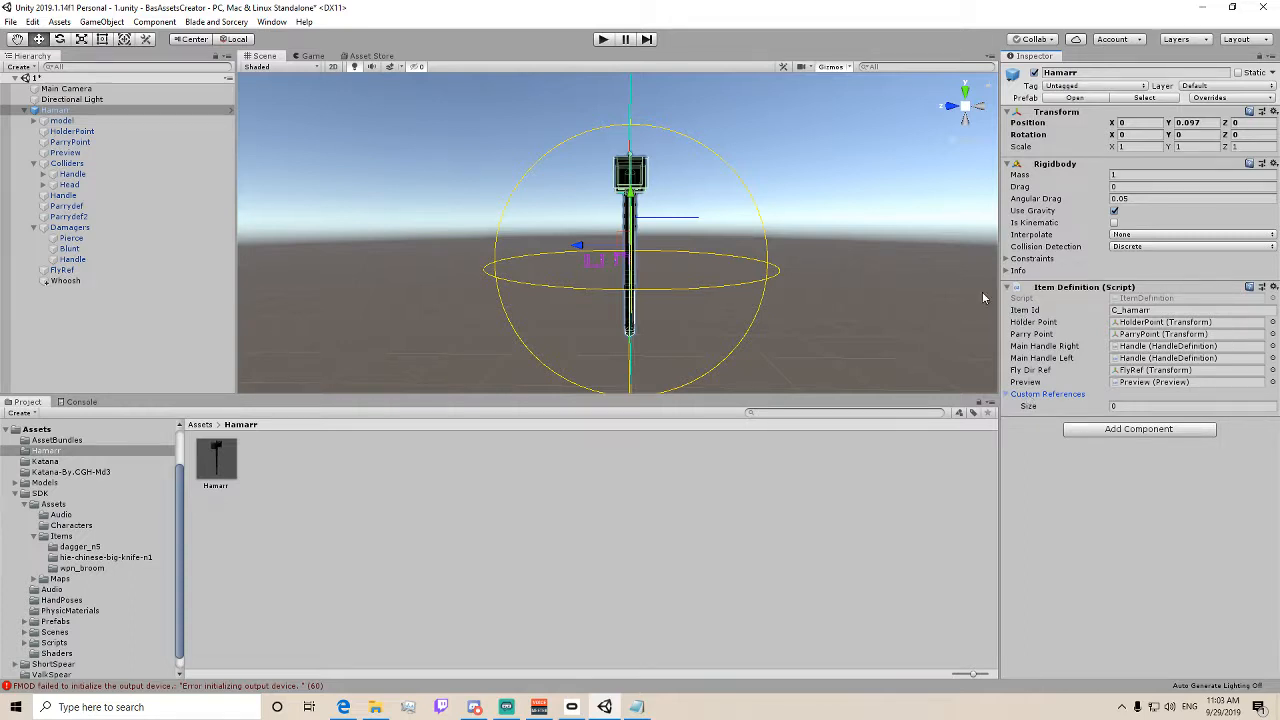
{"action": "right_click_drag", "start_coordinate": [938, 277], "coordinate": [516, 270]}
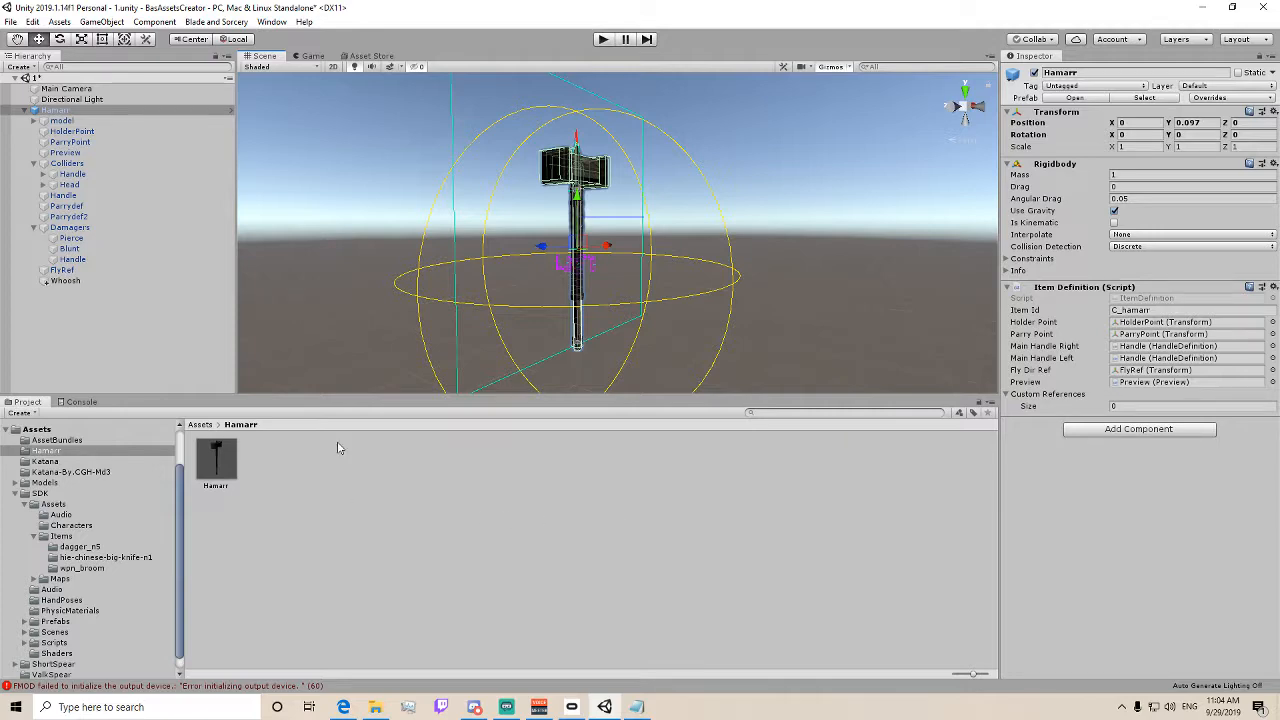
{"action": "left_click_drag", "start_coordinate": [578, 197], "coordinate": [538, 215]}
{"action": "right_click_drag", "start_coordinate": [538, 219], "coordinate": [449, 237]}
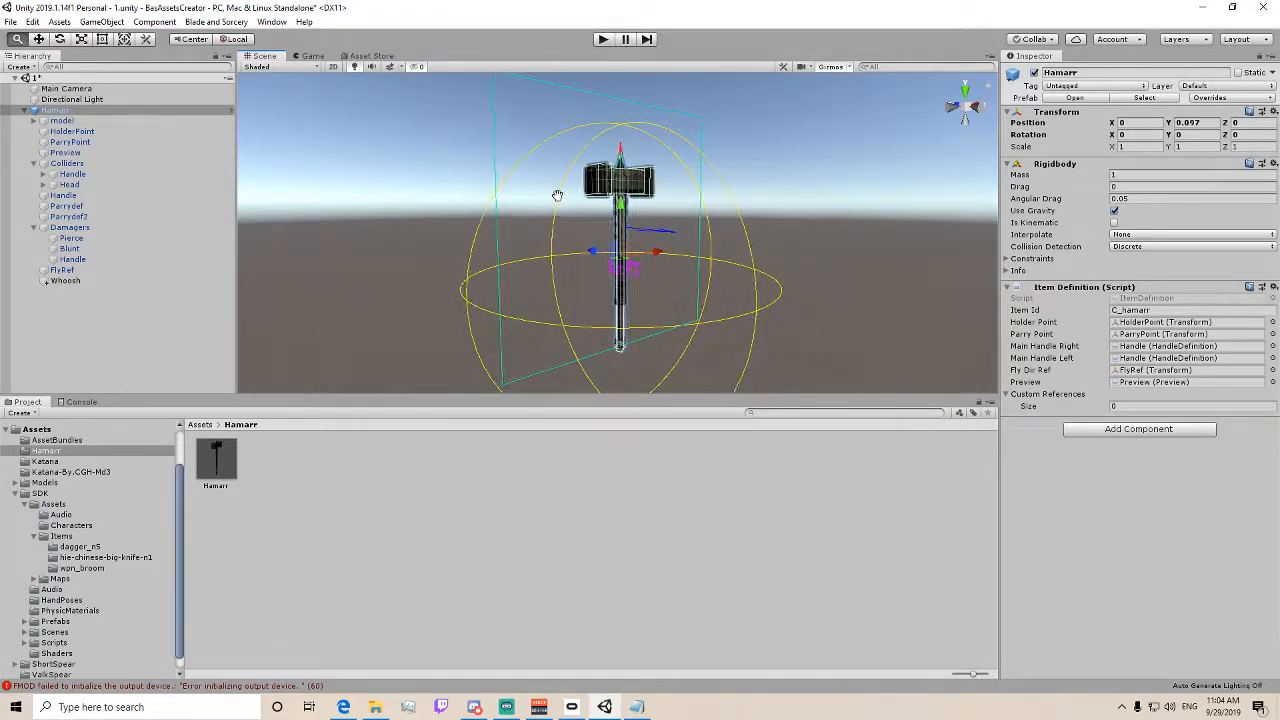
- Raise the Pierce damager above the hammer head to a Y position of 0.43, near the tip of the spike
{"action": "middle_click_drag", "start_coordinate": [557, 195], "coordinate": [434, 223]}
{"action": "right_click_drag", "start_coordinate": [289, 254], "coordinate": [337, 234]}
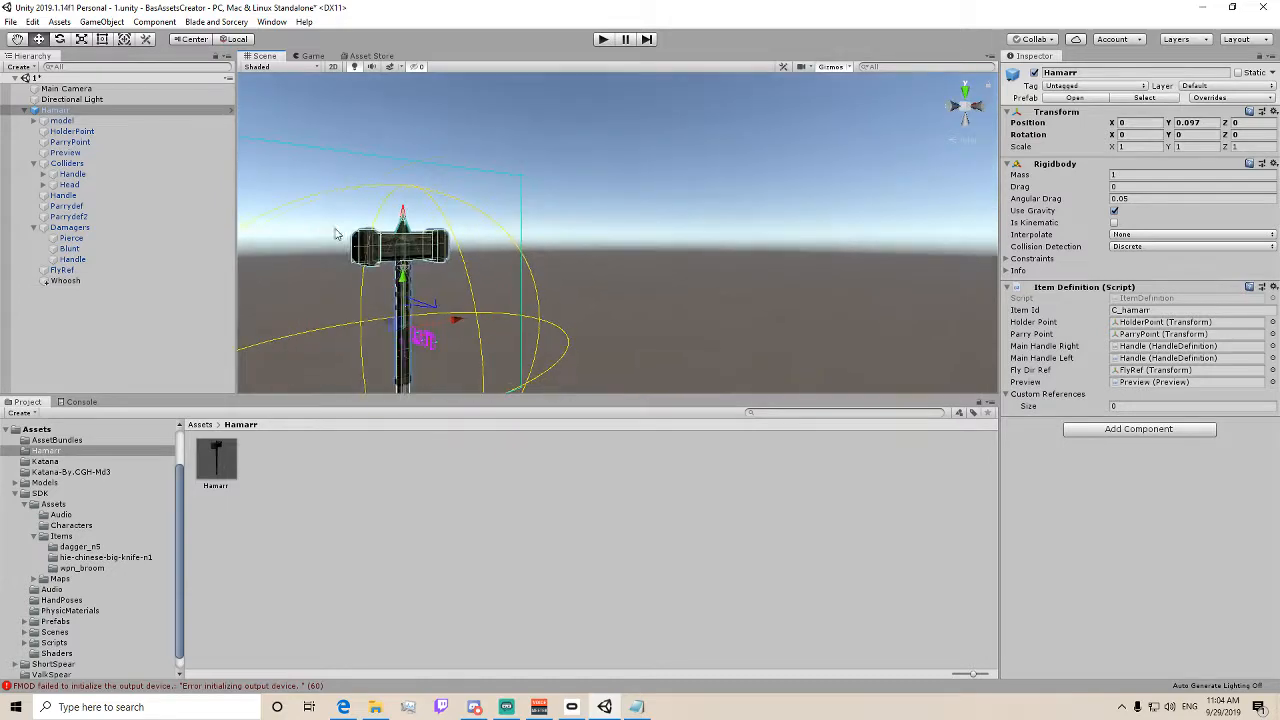
{"action": "middle_click_drag", "start_coordinate": [337, 234], "coordinate": [623, 226]}
{"action": "right_click_drag", "start_coordinate": [602, 234], "coordinate": [754, 212]}
{"action": "middle_click_drag", "start_coordinate": [590, 279], "coordinate": [856, 262]}
{"action": "middle_click_drag", "start_coordinate": [795, 256], "coordinate": [625, 280]}
{"action": "left_click", "coordinate": [71, 238]}
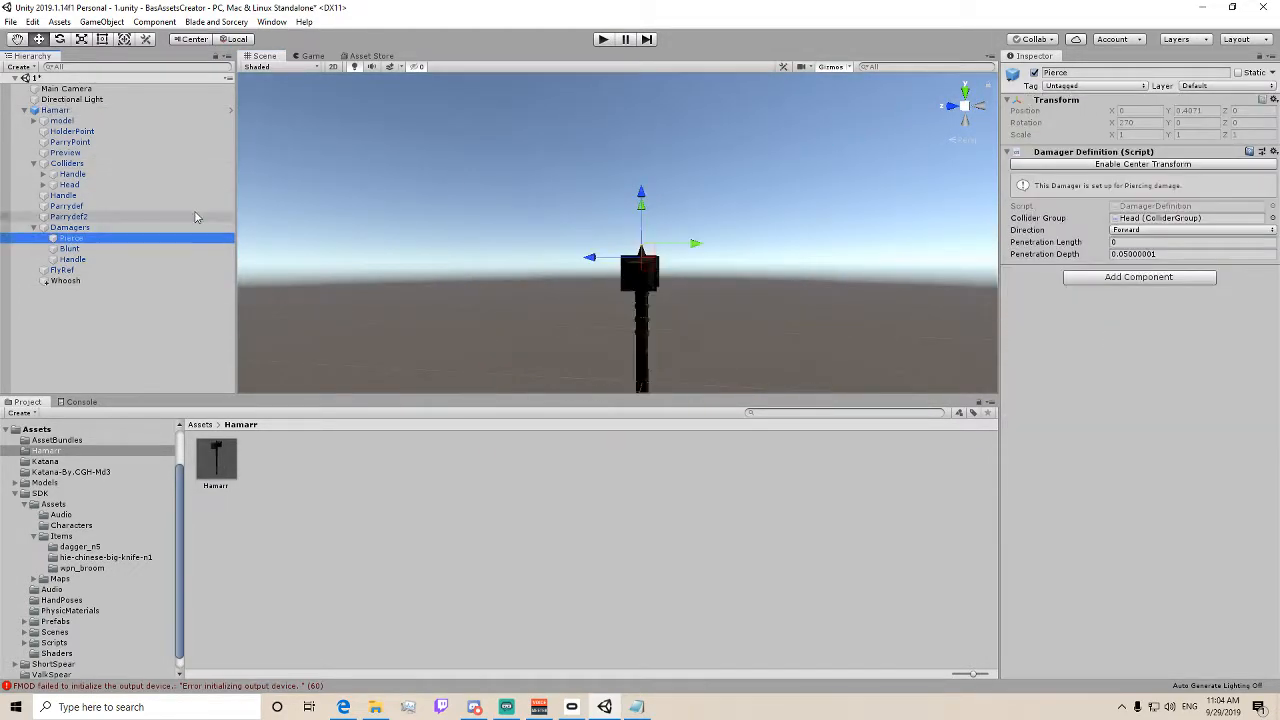
{"action": "middle_click_drag", "start_coordinate": [455, 215], "coordinate": [340, 265]}
{"action": "right_click_drag", "start_coordinate": [630, 285], "coordinate": [300, 350]}
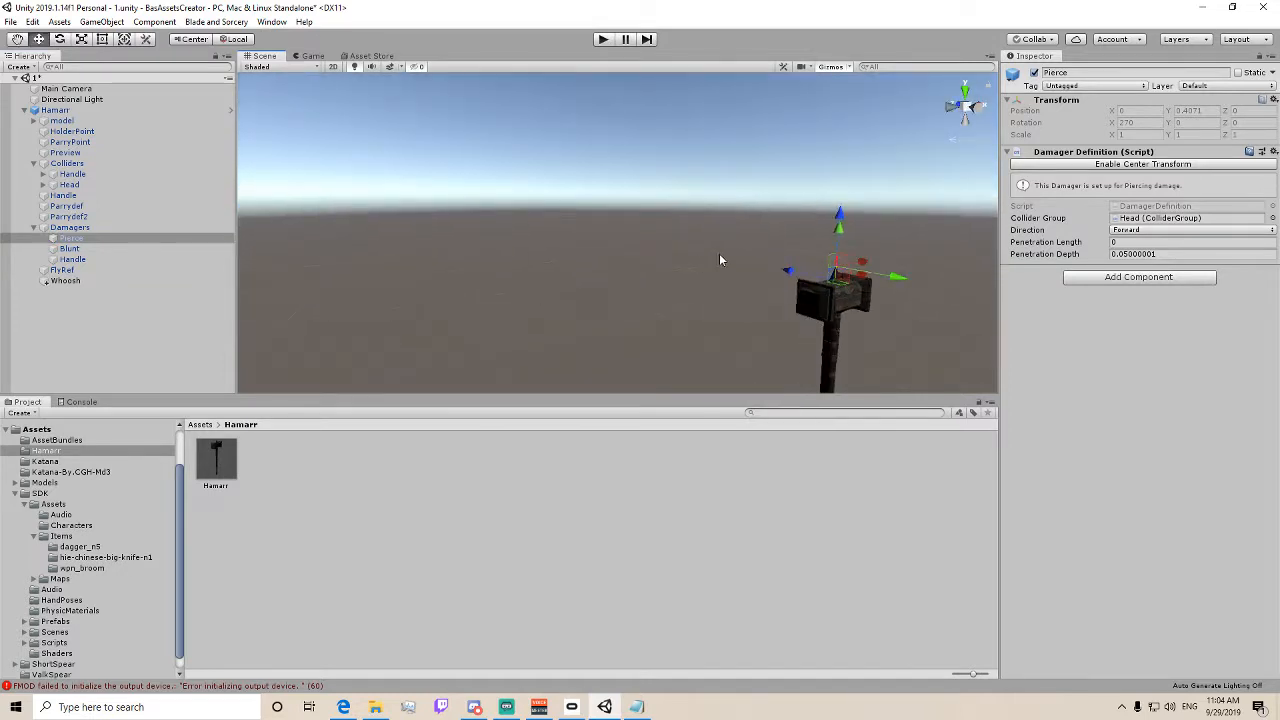
{"action": "middle_click_drag", "start_coordinate": [719, 253], "coordinate": [506, 263]}
{"action": "scroll", "coordinate": [506, 263], "scroll_direction": "up", "scroll_amount": 3}
{"action": "right_click_drag", "start_coordinate": [566, 264], "coordinate": [546, 292]}
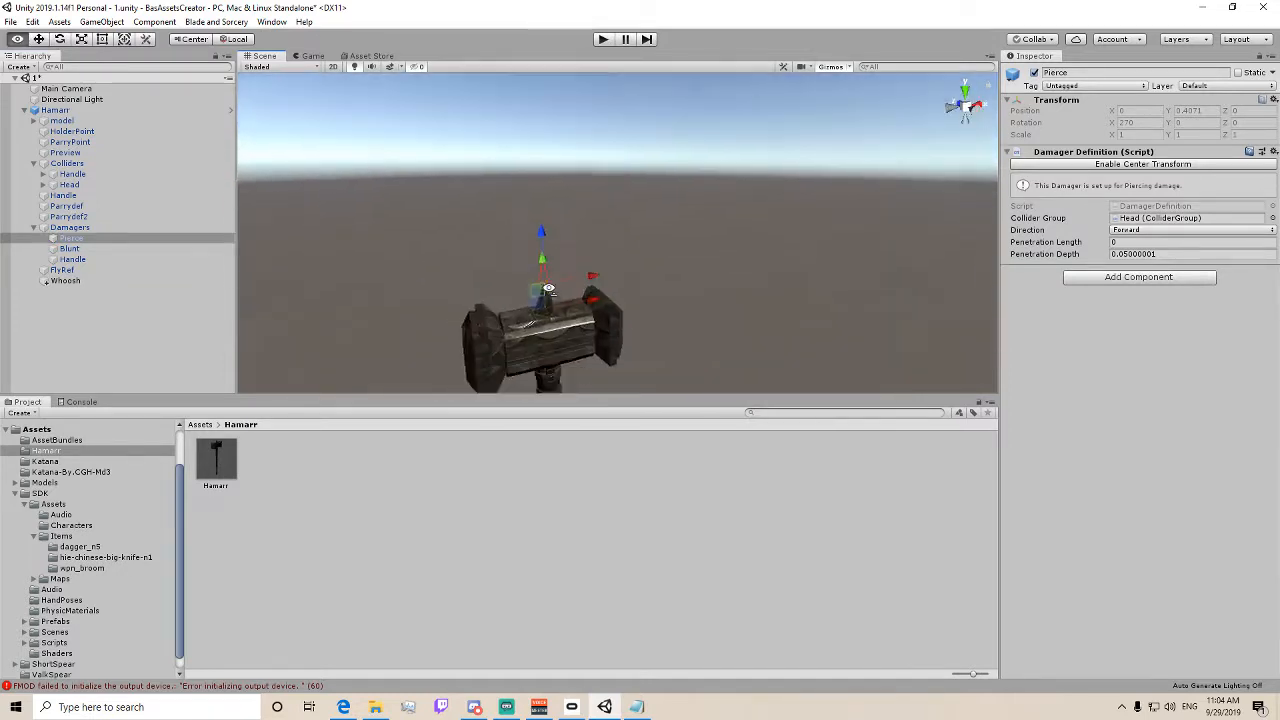
{"action": "left_click_drag", "start_coordinate": [540, 218], "coordinate": [539, 211]}
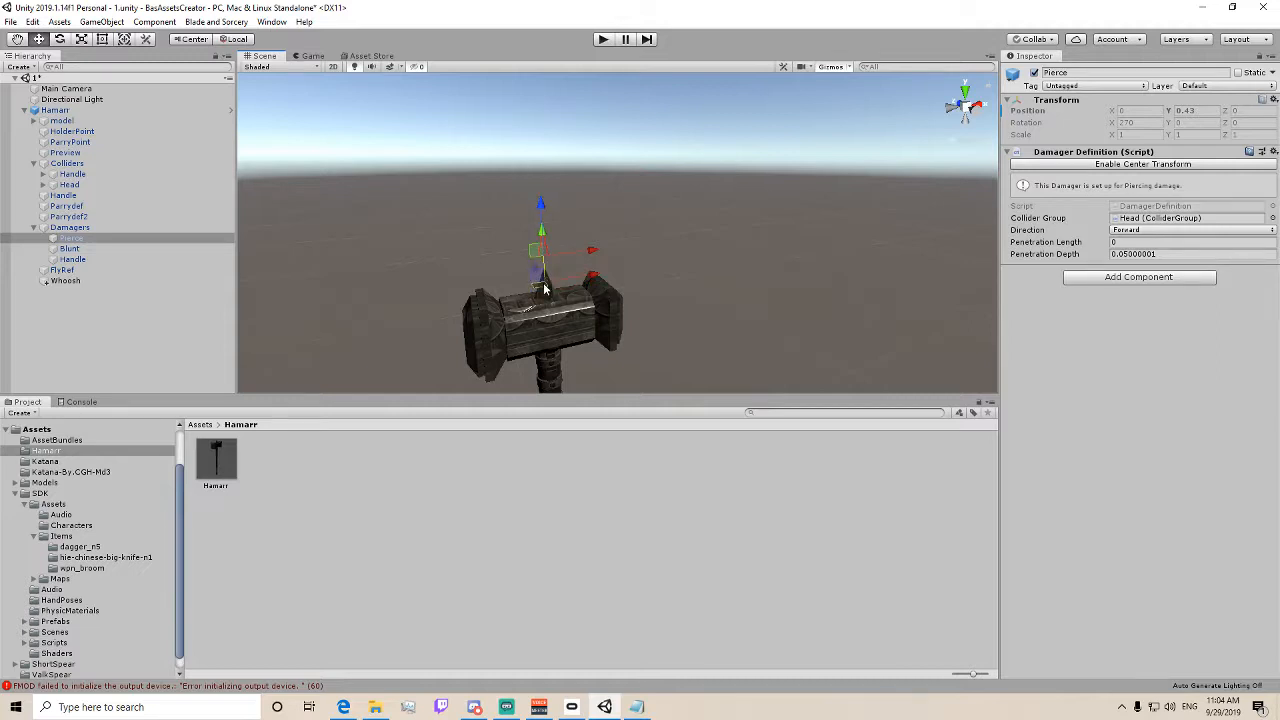
- Extend the Pierce damager's Penetration Depth down along the spike to about 0.073 and frame the damager in view
{"action": "scroll", "coordinate": [557, 208], "scroll_direction": "up", "scroll_amount": 4}
{"action": "middle_click_drag", "start_coordinate": [497, 288], "coordinate": [575, 262]}
{"action": "scroll", "coordinate": [600, 177], "scroll_direction": "up", "scroll_amount": 5}
{"action": "scroll", "coordinate": [586, 234], "scroll_direction": "down", "scroll_amount": 5}
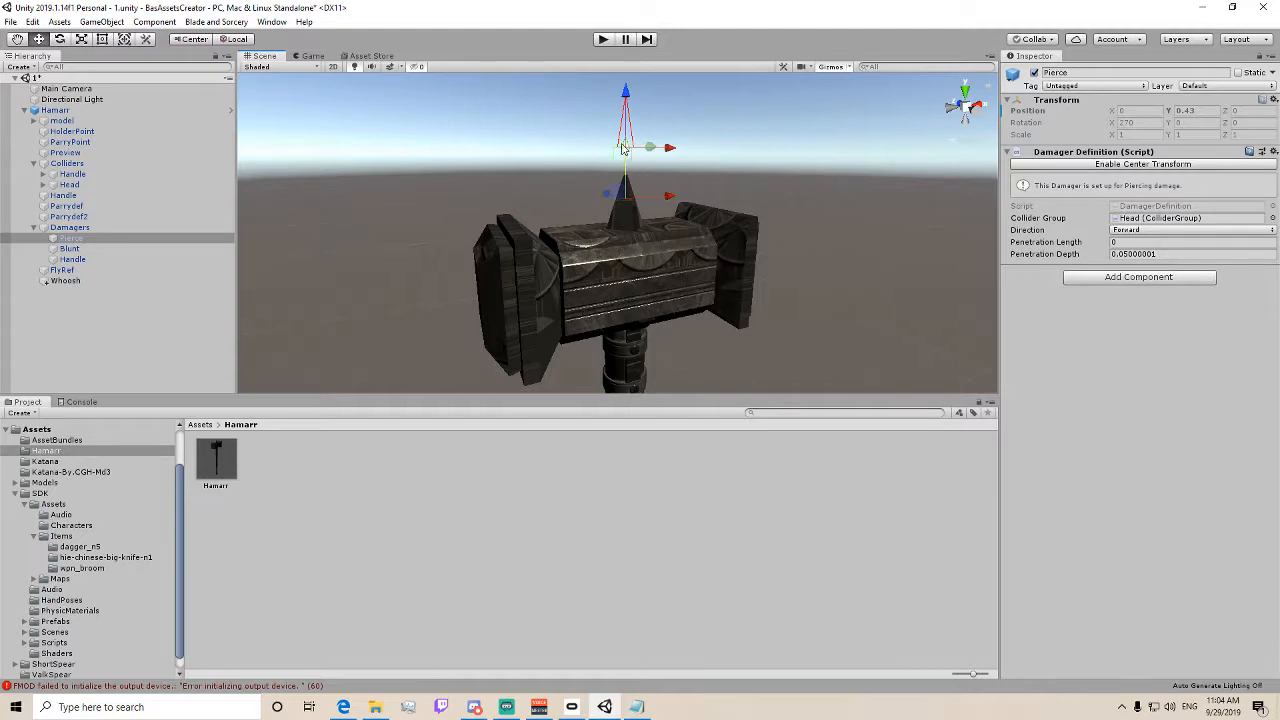
{"action": "left_click_drag", "start_coordinate": [624, 139], "coordinate": [628, 163]}
{"action": "right_click_drag", "start_coordinate": [688, 272], "coordinate": [646, 212]}
{"action": "key", "text": "f"}
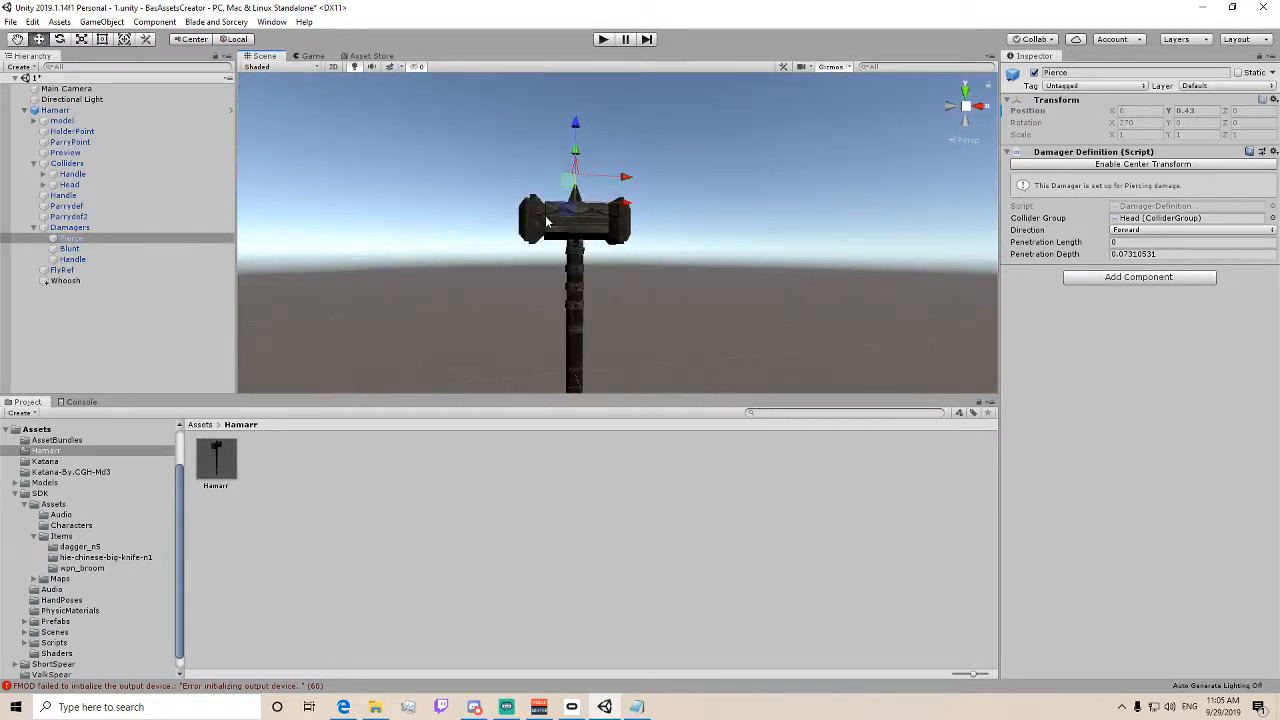